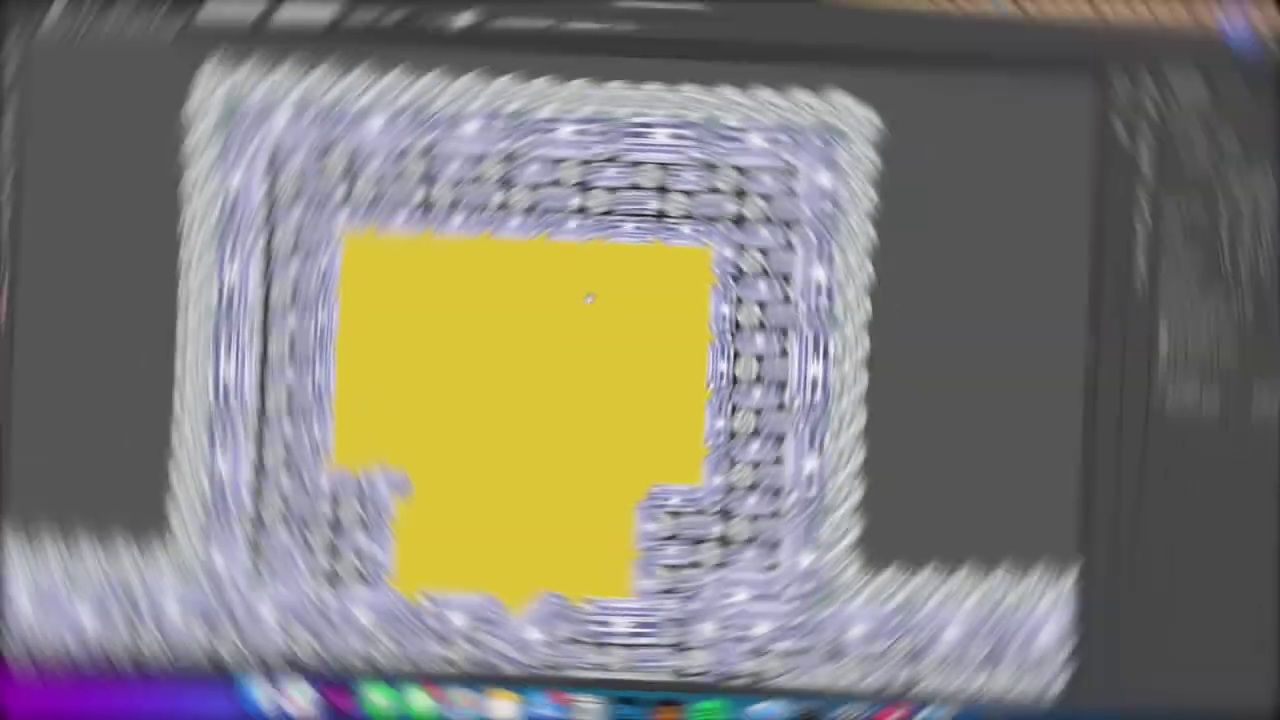
Examine the finished REVISION rhinestone artwork up close, from the block letter outlines to the stones around the word
scroll(955, 151, "up", 3)
scroll(800, 212, "down", 5)
scroll(800, 212, "down", 2)
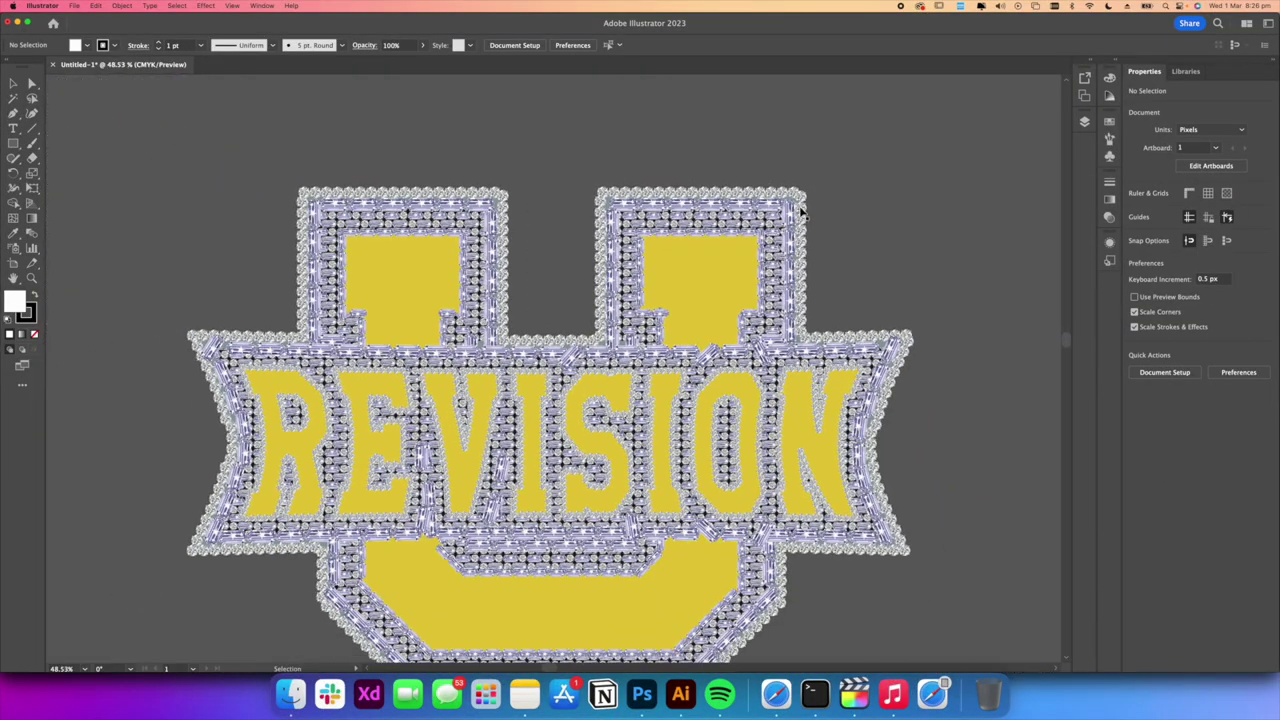
key("space")
left_click_drag(746, 281, 797, 227)
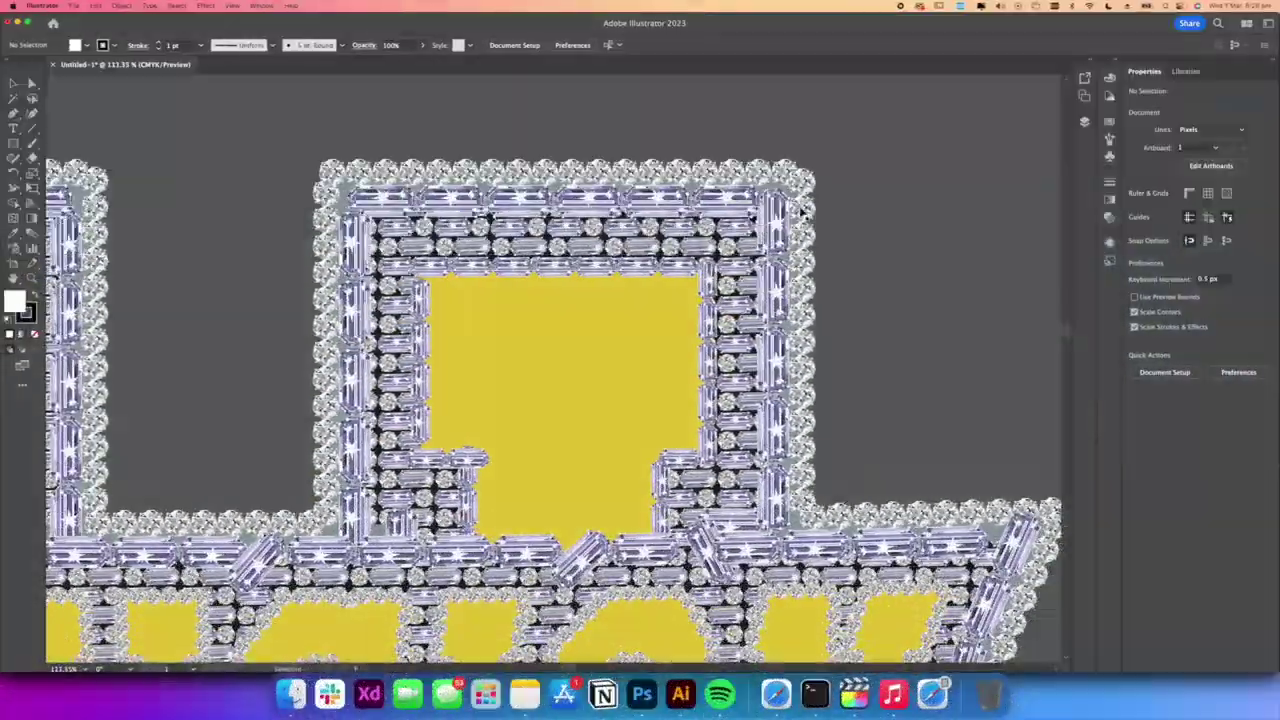
scroll(800, 212, "down", 3)
scroll(800, 212, "down", 2)
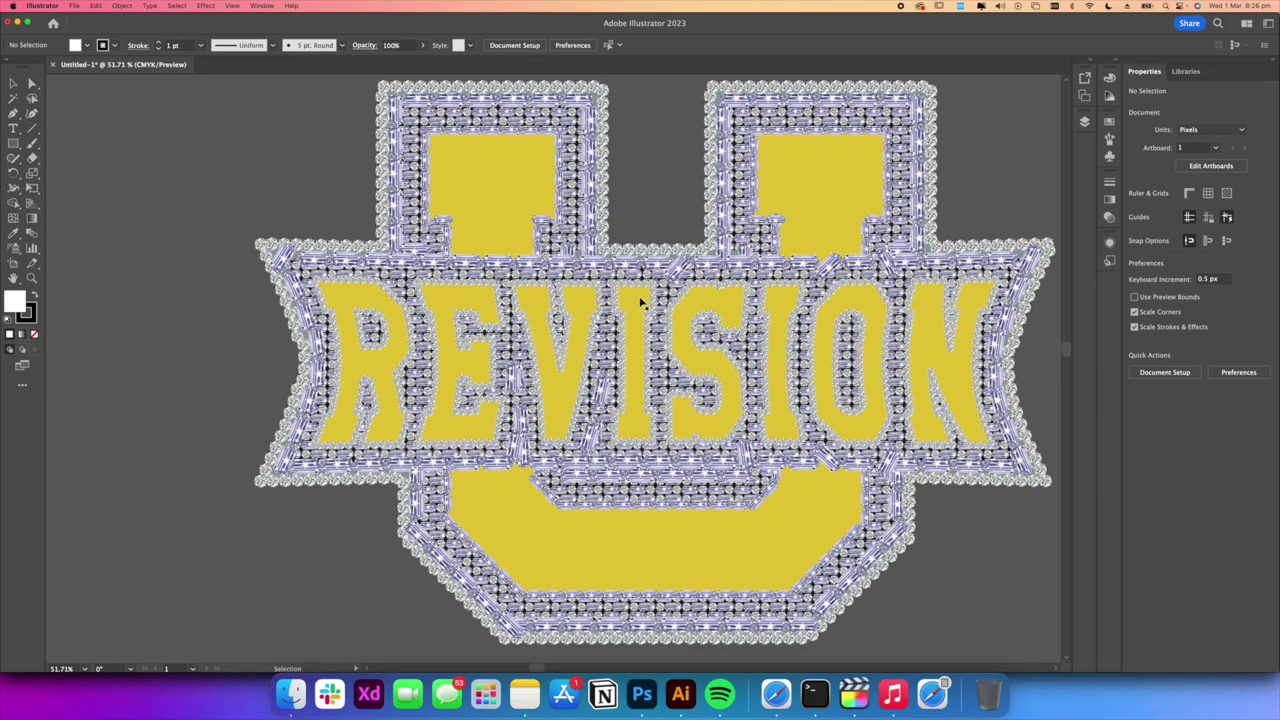
scroll(641, 303, "up", 4)
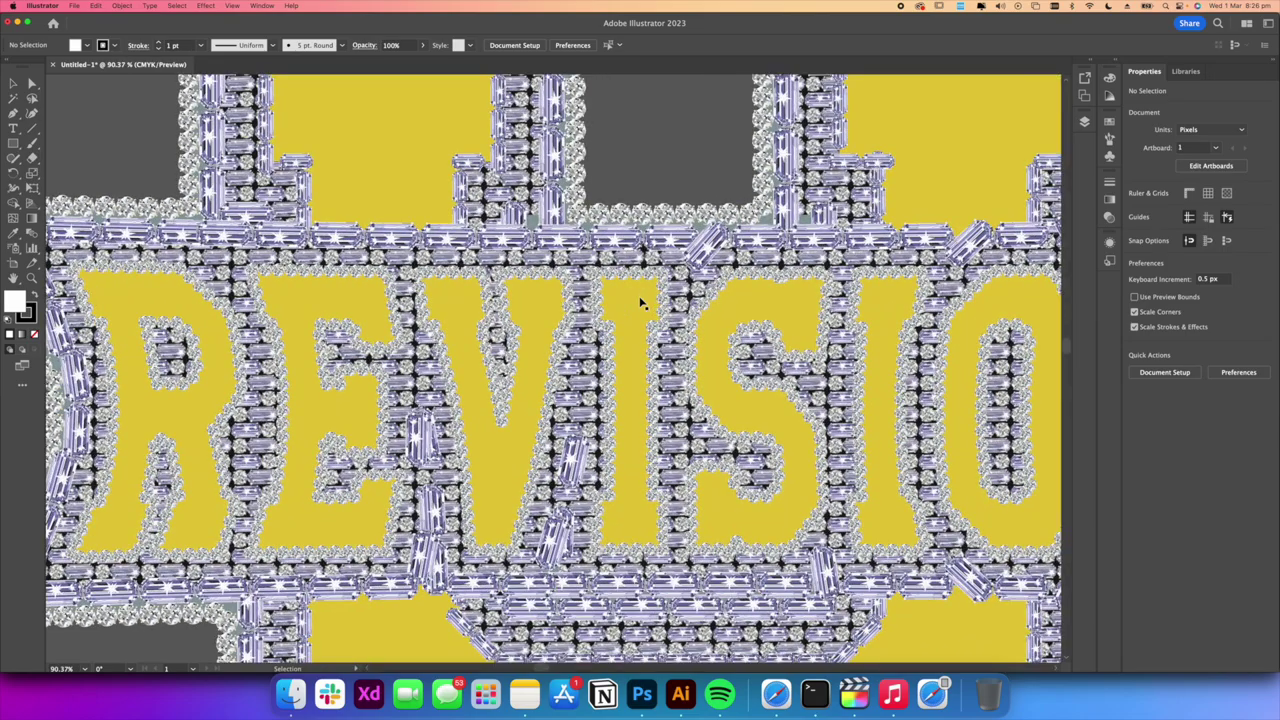
scroll(640, 300, "up", 2)
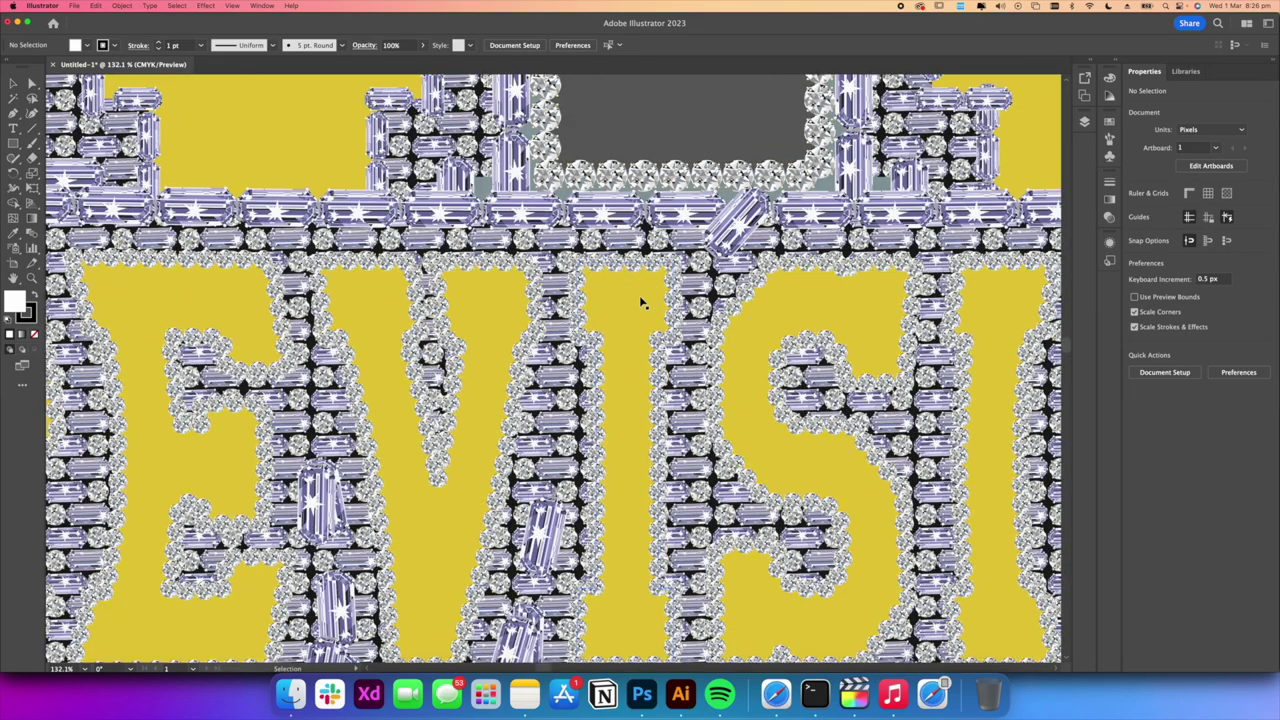
scroll(640, 300, "up", 1)
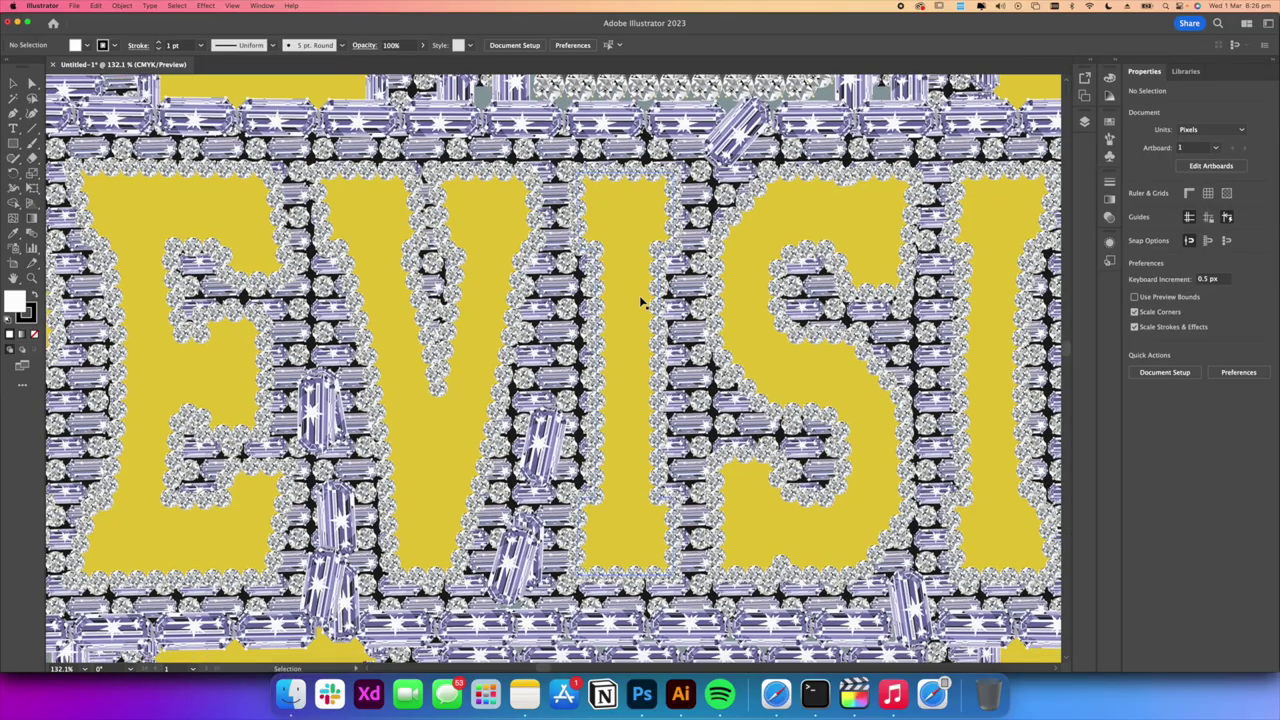
scroll(643, 291, "down", 1)
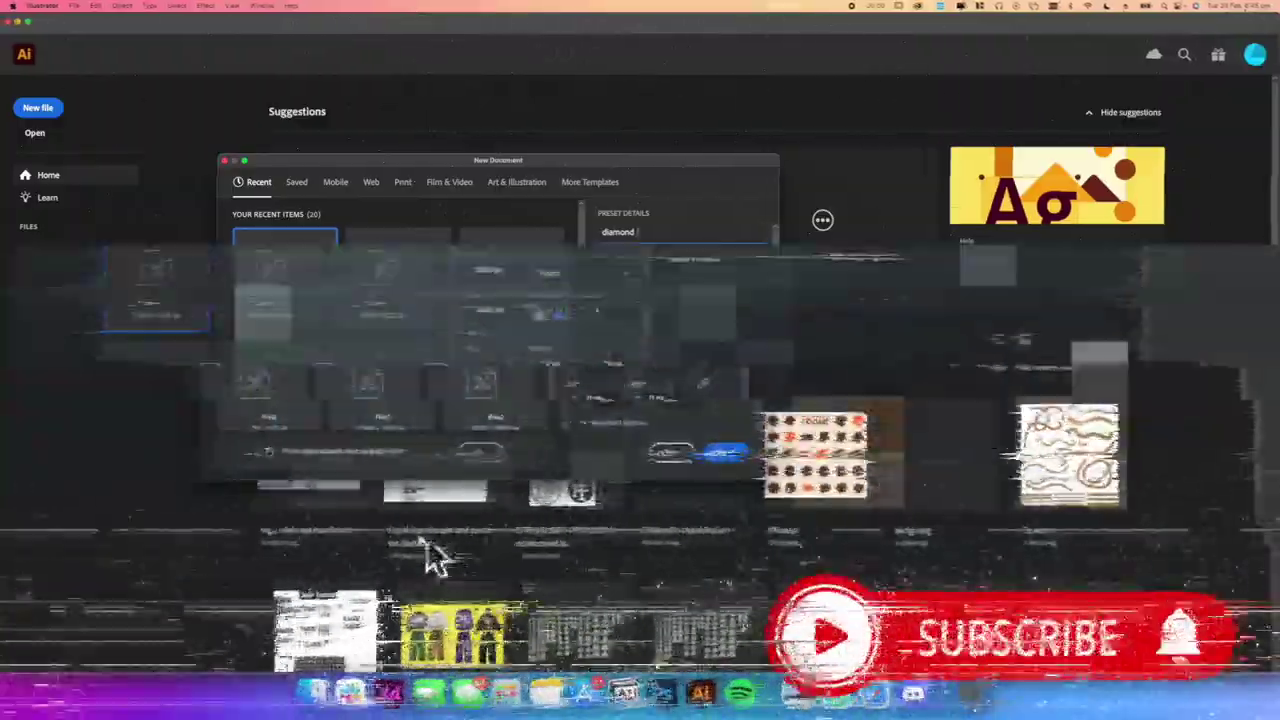
Create a portrait document named "diamond rhinestone effect 2023", 2450 px wide and 2700 px high, in CMYK at 300 ppi
type("e effect 2023")
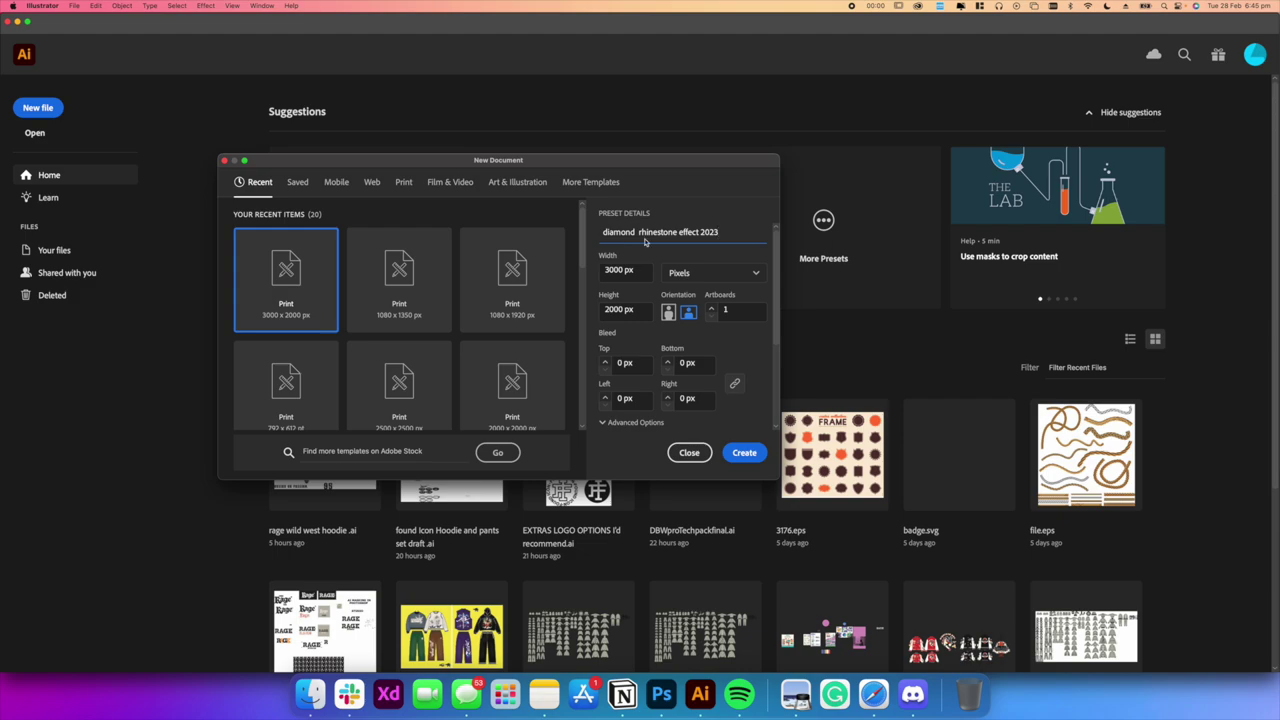
left_click(640, 270)
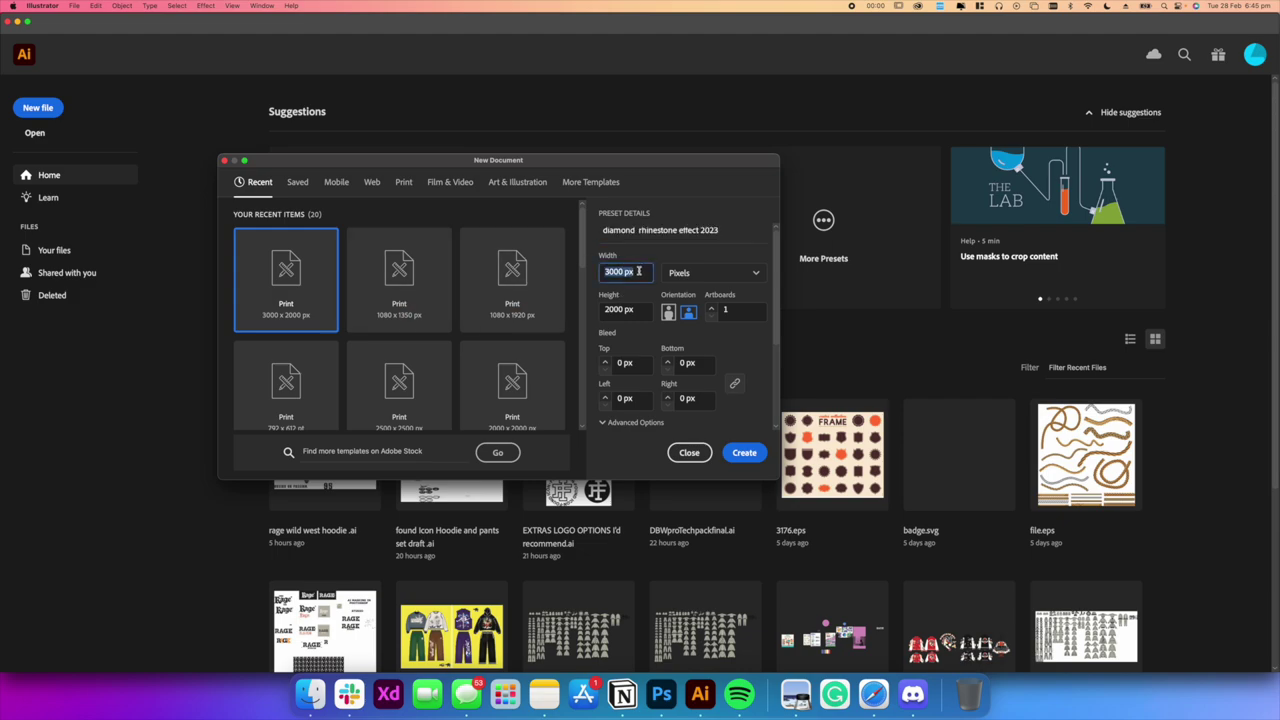
left_click(631, 316)
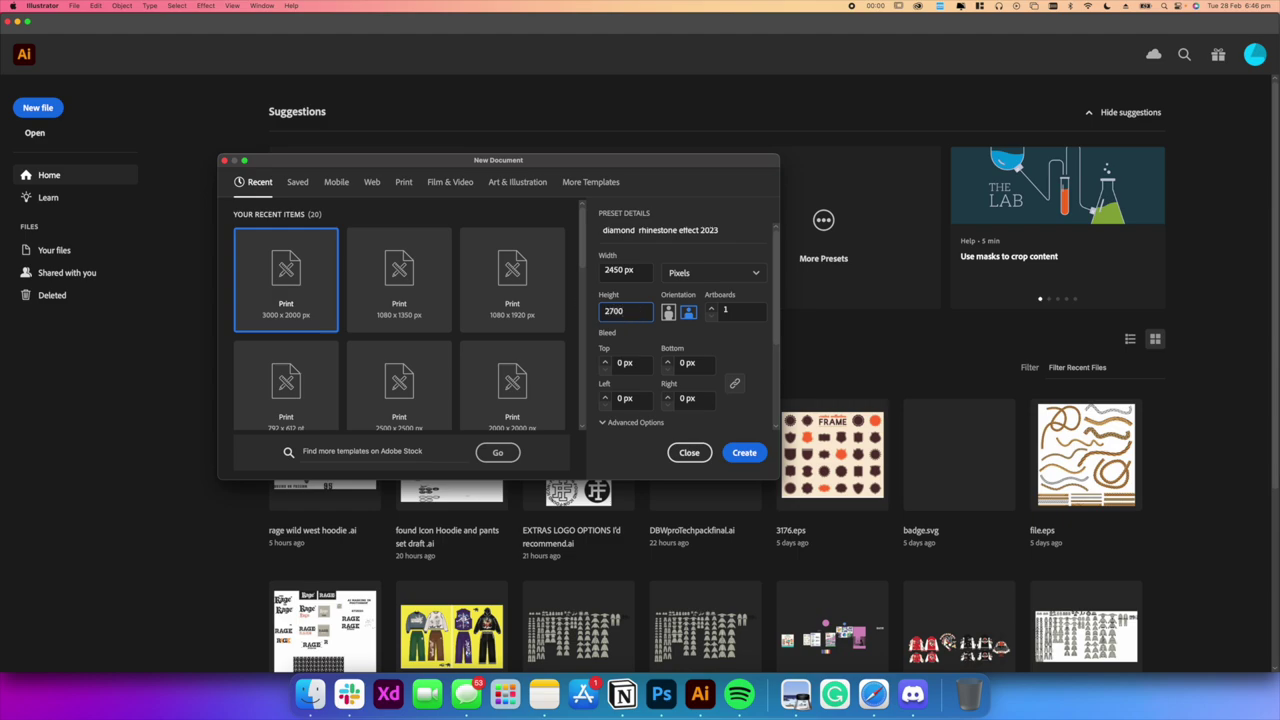
left_click(666, 312)
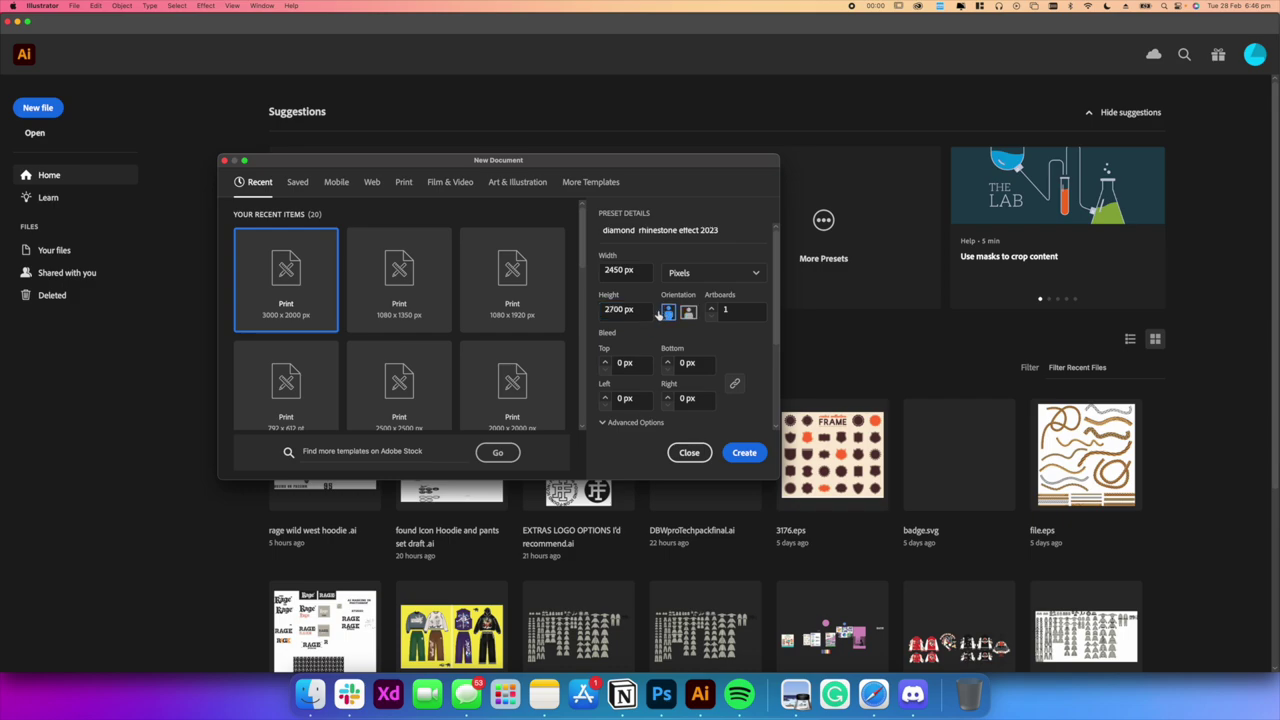
scroll(723, 325, "down", 3)
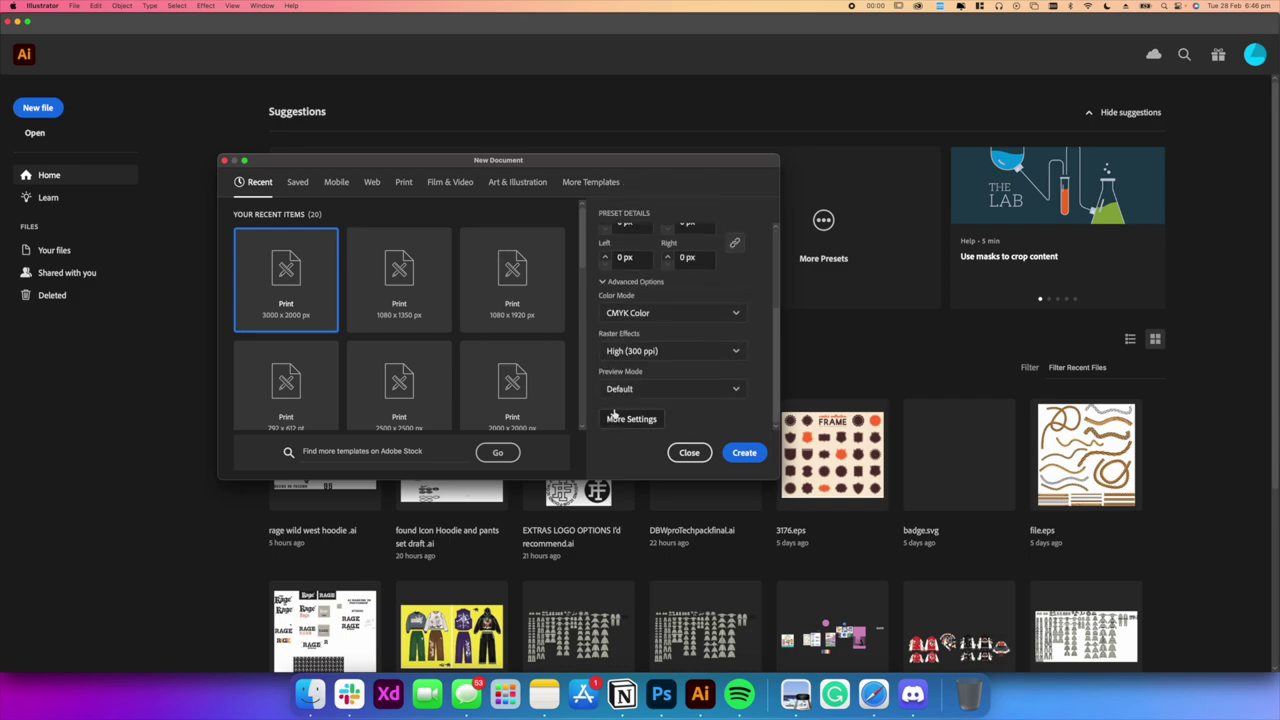
scroll(679, 295, "up", 4)
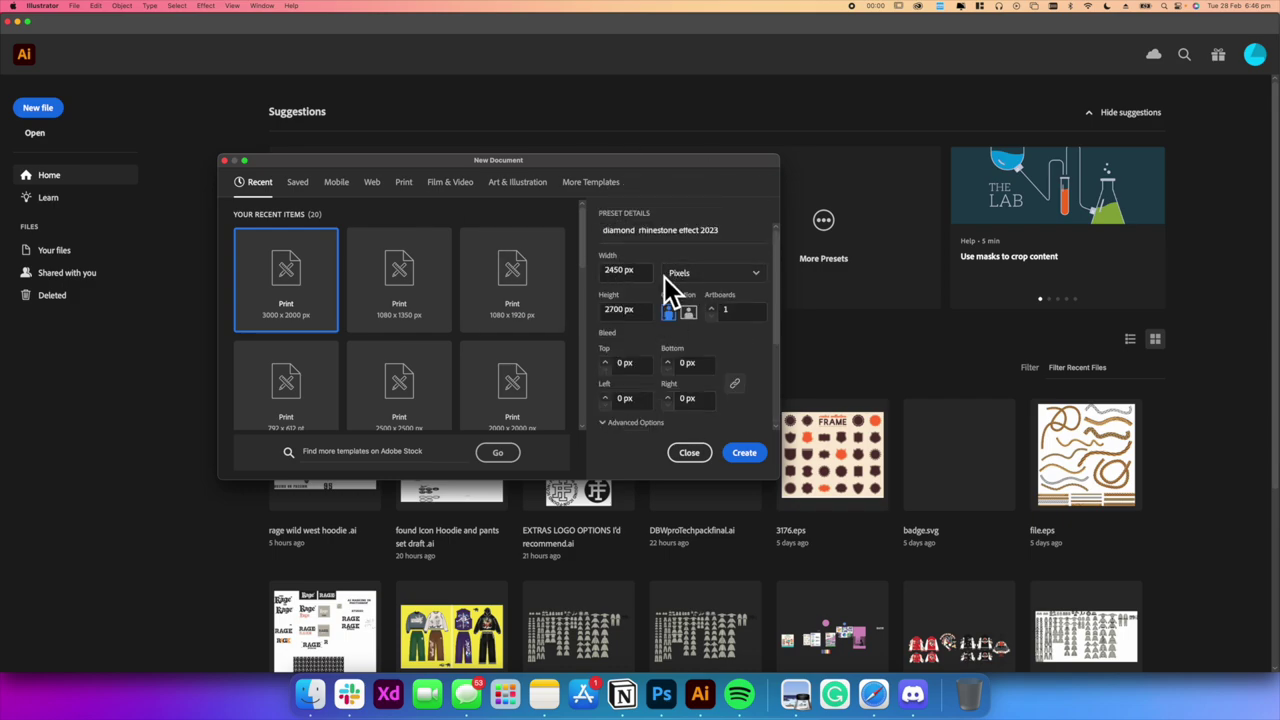
scroll(640, 345, "down", 3)
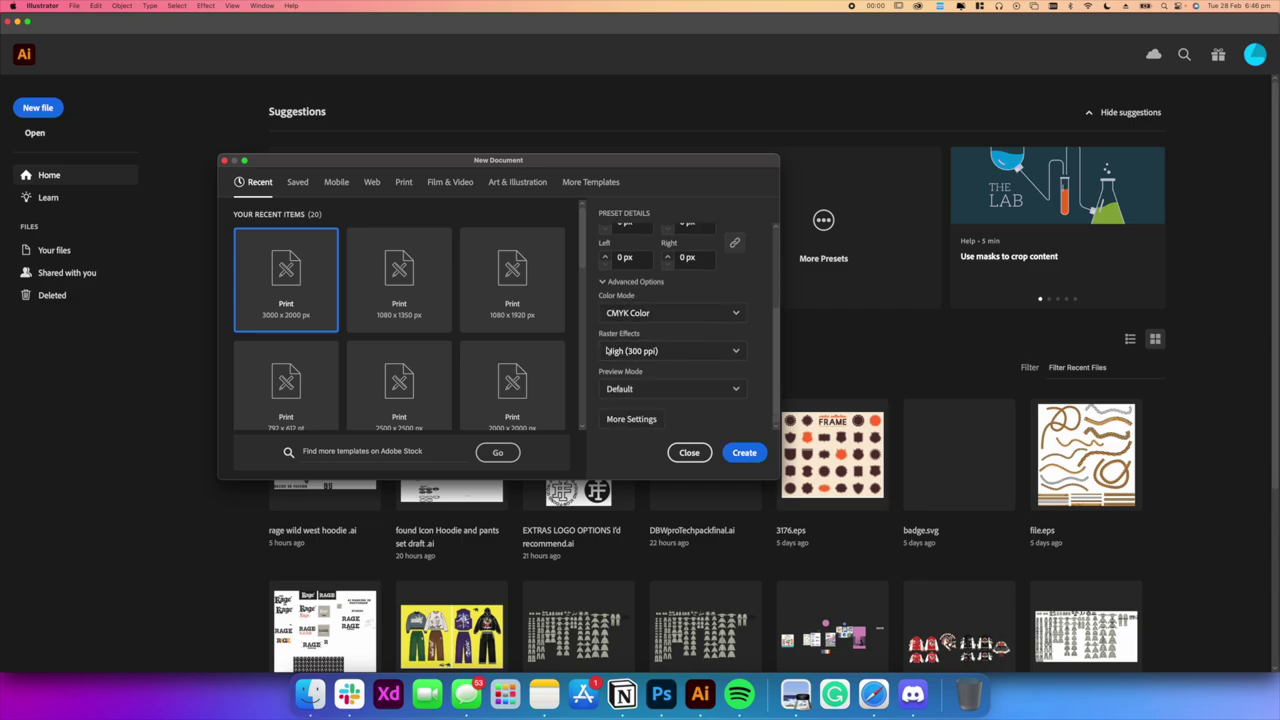
left_click(744, 450)
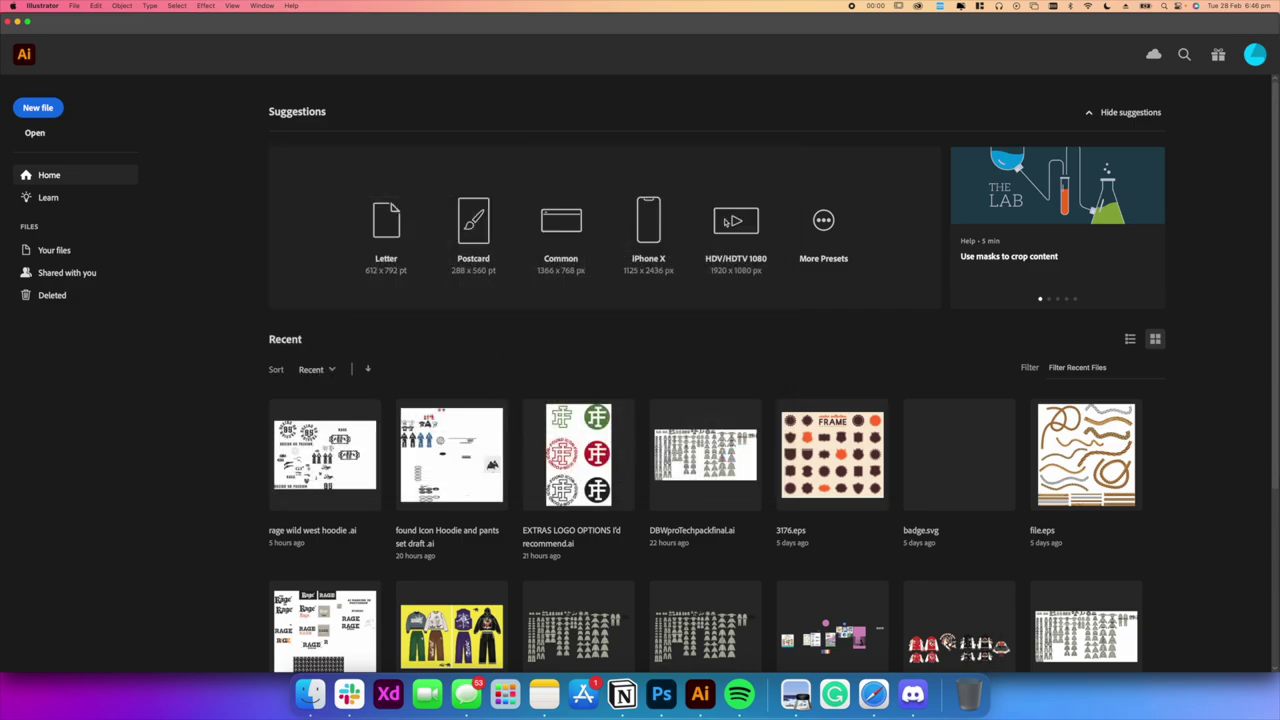
Draw a circle about 504 px across on the empty canvas beside the artboard and remove its fill
key("super+plus")
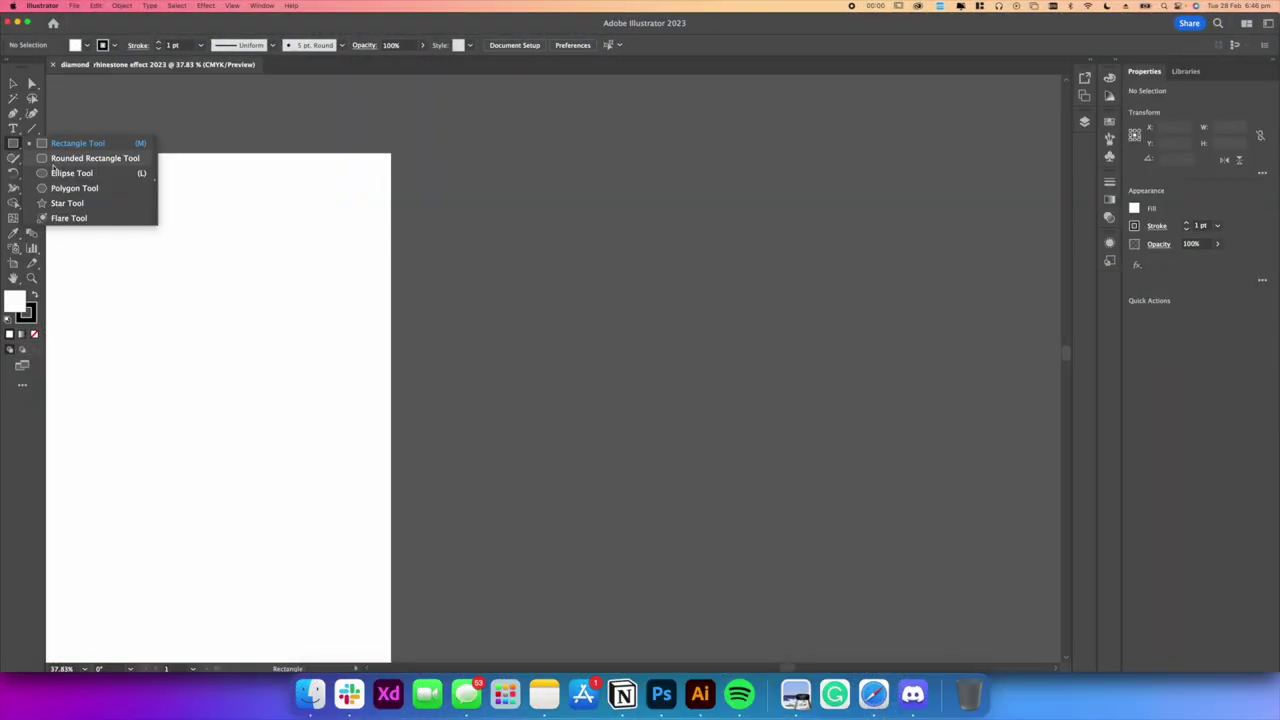
left_click(80, 173)
left_click_drag(539, 229, 662, 336)
scroll(646, 262, "up", 5)
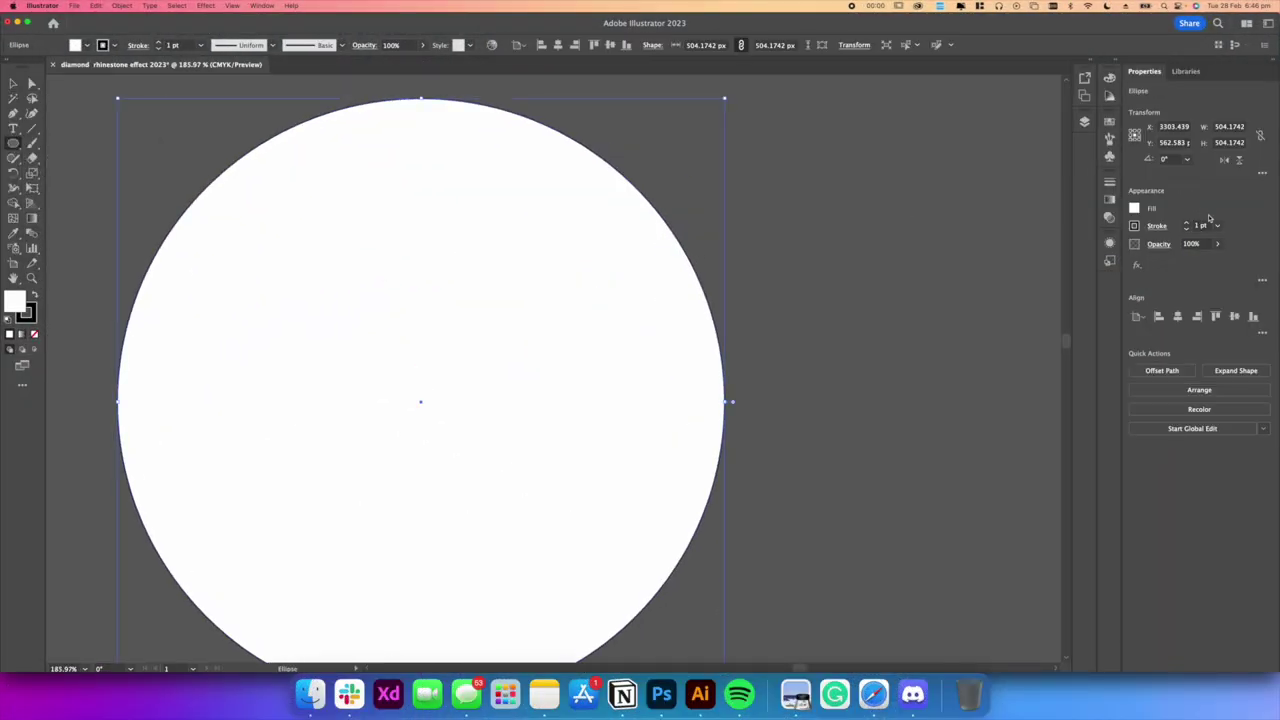
left_click(1138, 208)
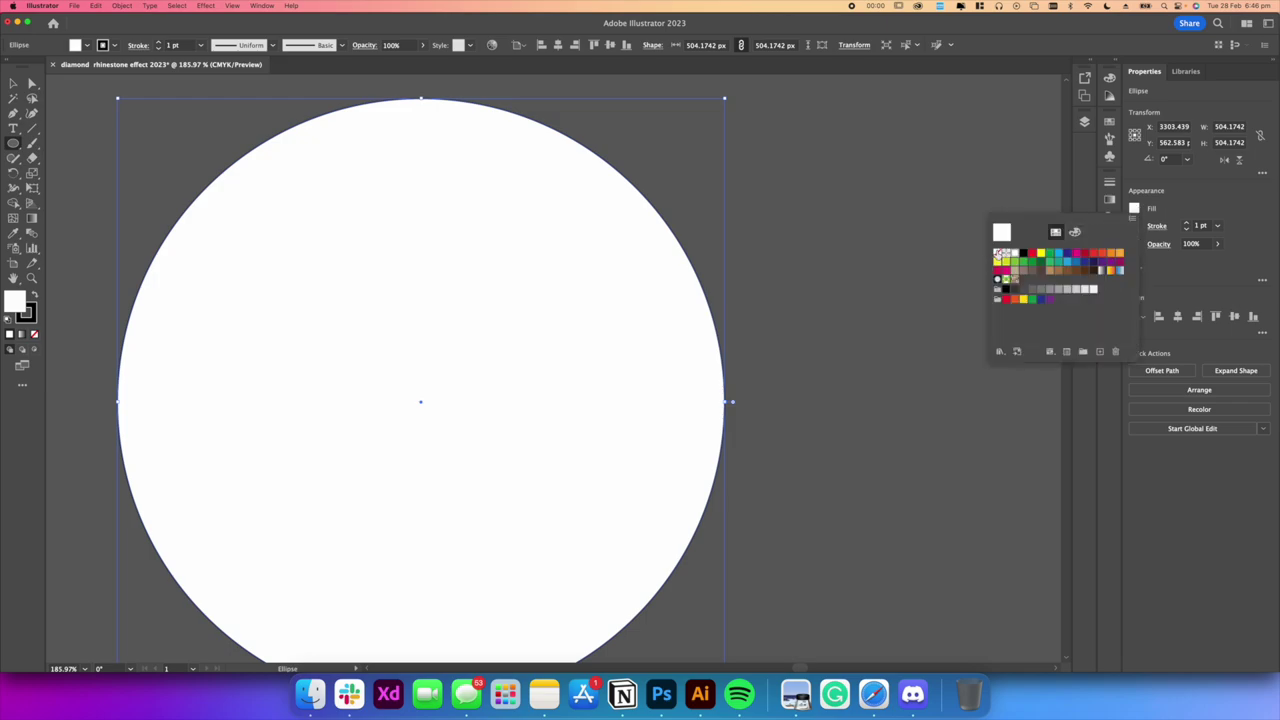
left_click(998, 254)
scroll(797, 269, "left", 3)
scroll(797, 269, "down", 2)
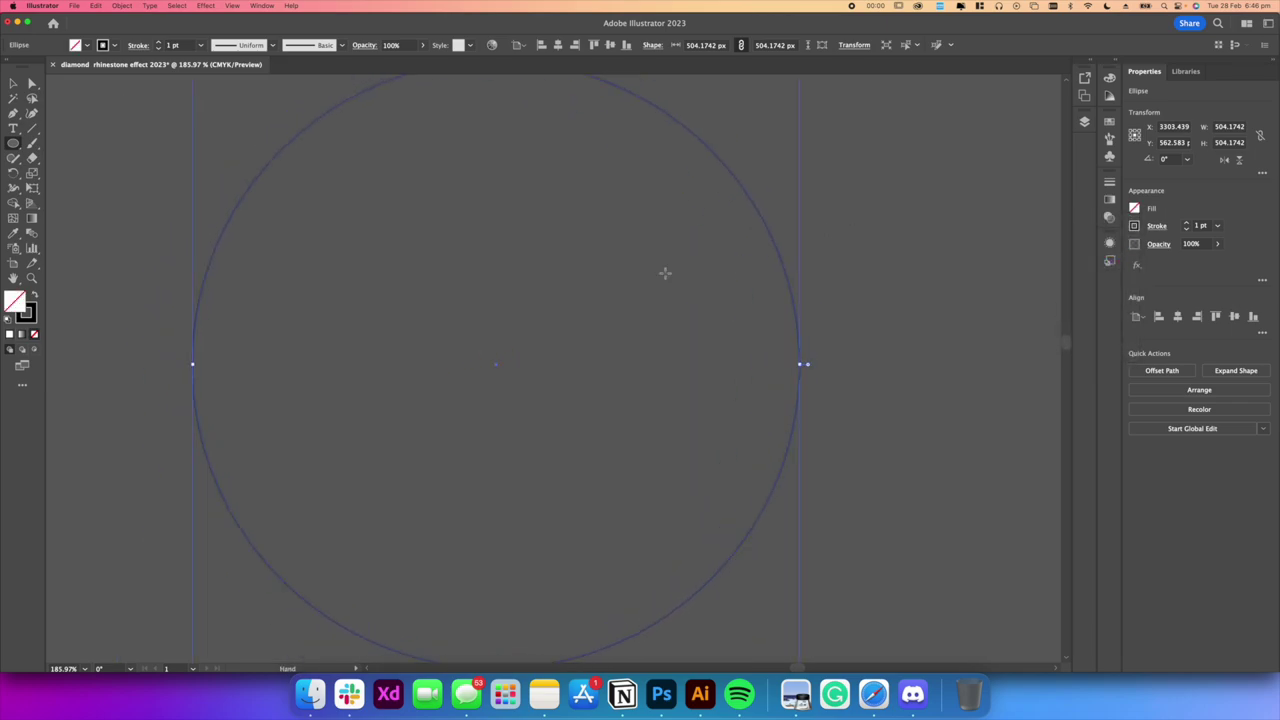
Draw a hexagon about 227 px wide inside the circle and align the centres of both shapes
left_click_drag(15, 145, 52, 185)
left_click_drag(433, 270, 456, 405)
key("Up")
left_click(13, 84)
scroll(433, 187, "down", 5)
left_click_drag(432, 188, 433, 198)
left_click_drag(345, 147, 514, 330)
left_click(1236, 317)
left_click(819, 302)
left_click_drag(697, 218, 756, 286)
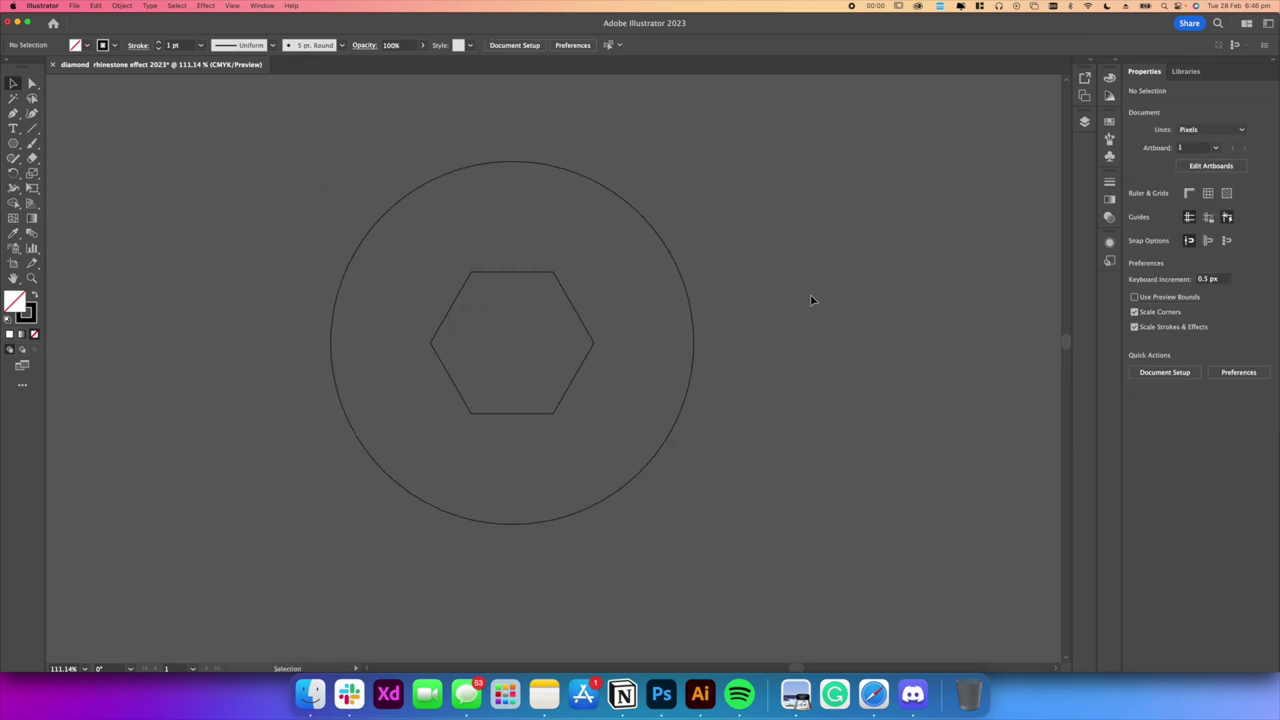
Give the circle and hexagon a white stroke with a weight of 2 pt
left_click_drag(372, 221, 497, 318)
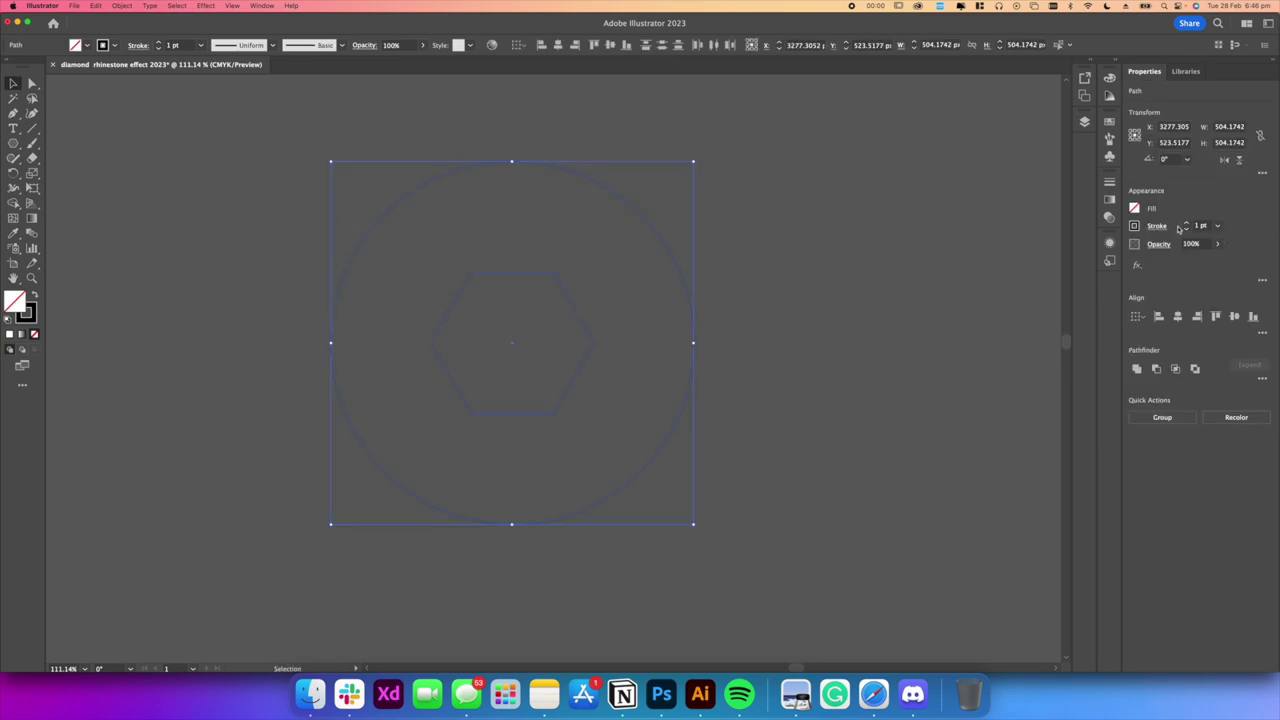
left_click(780, 262)
scroll(484, 274, "up", 4)
left_click_drag(333, 187, 766, 366)
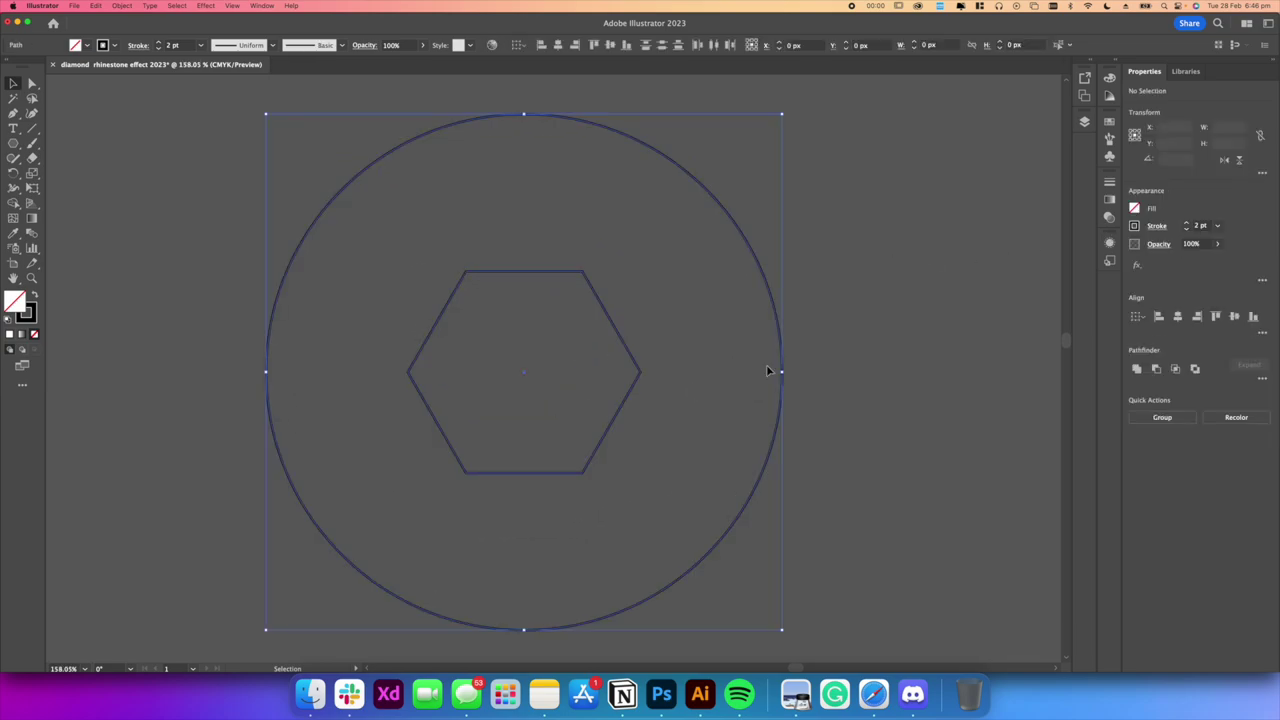
left_click(1134, 225)
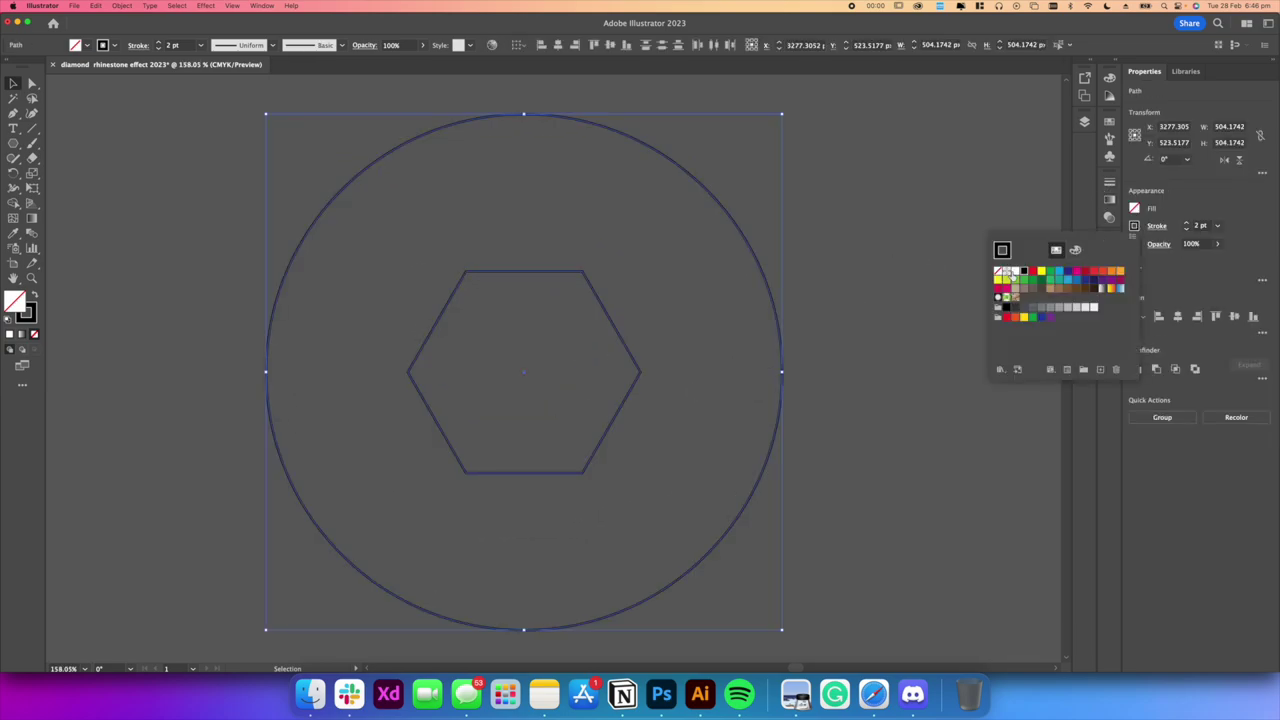
left_click(1010, 272)
left_click(857, 286)
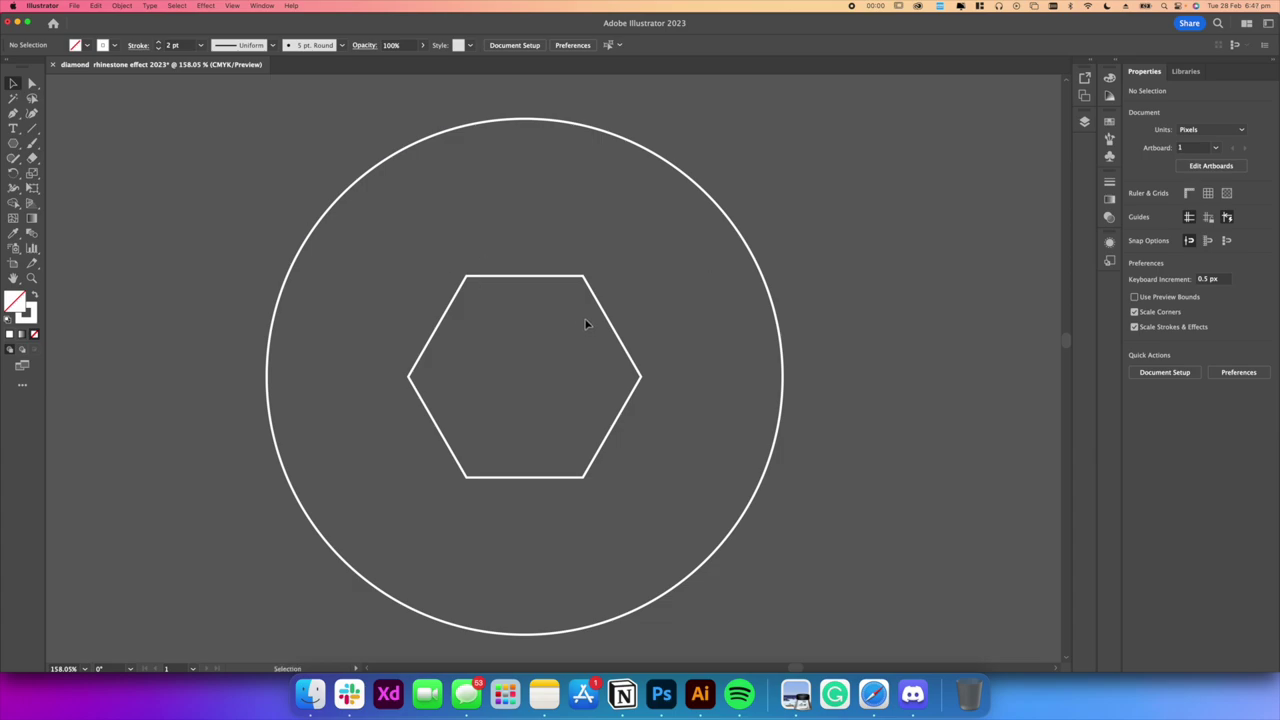
Draw a straight 45° Pen line from the hexagon's upper-left corner outward to the circle
left_click(592, 289)
left_click(14, 113)
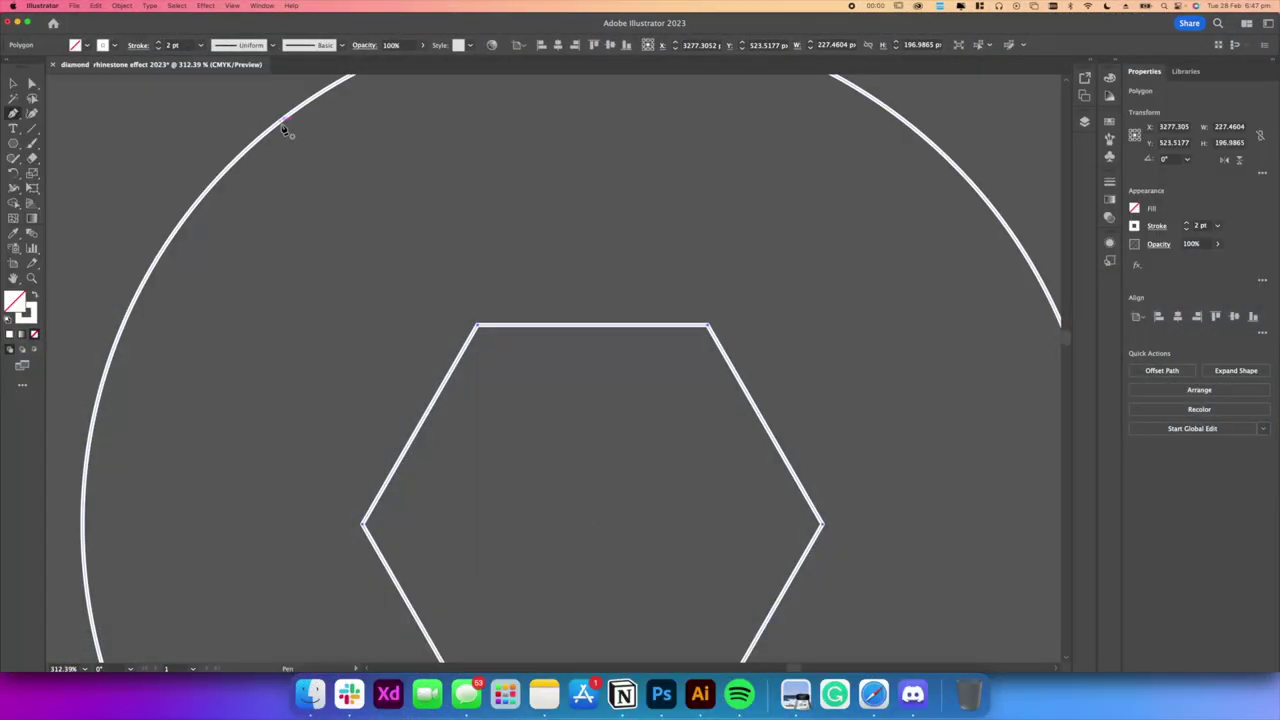
left_click(440, 252, "super")
left_click(479, 326)
left_click_drag(480, 327, 511, 396)
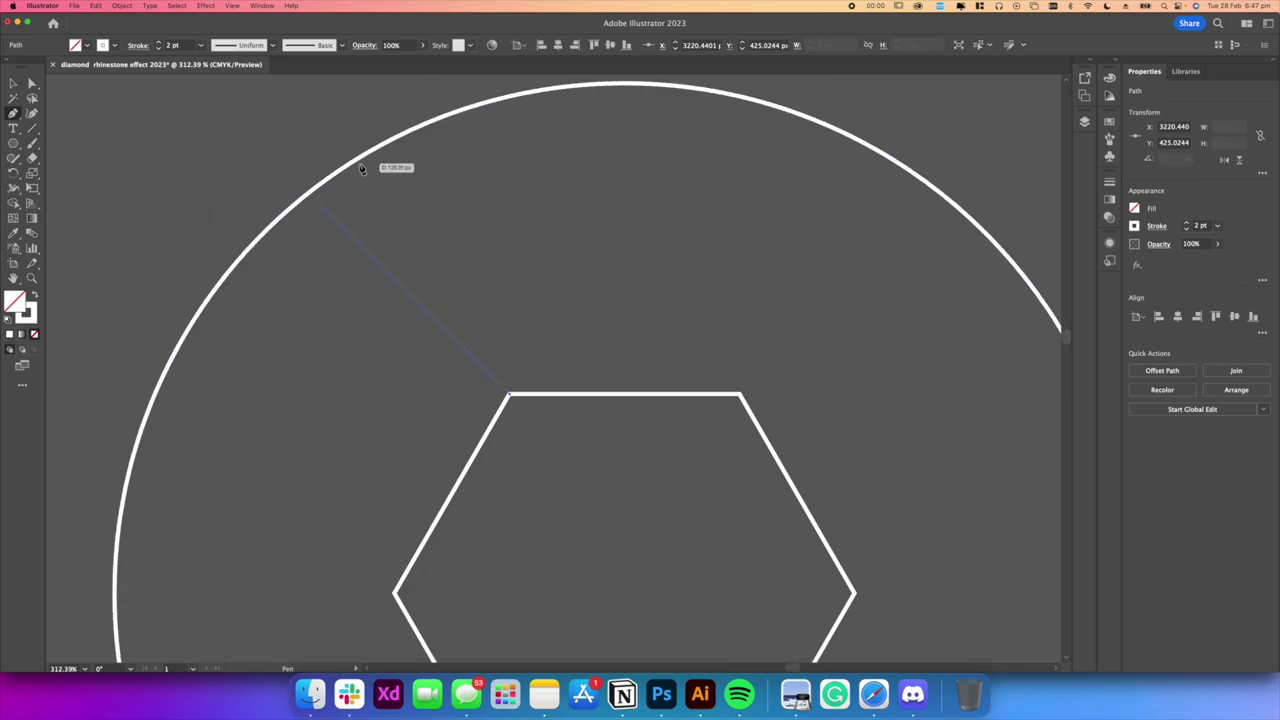
left_click(306, 191)
left_click_drag(306, 191, 157, 151)
left_click(157, 151, "super")
Draw a matching diagonal line from the hexagon's upper-right corner outward to the circle
mouse_move(520, 309)
left_mouse_down()
mouse_move(478, 307)
mouse_move(660, 200)
left_mouse_up()
left_click(548, 352)
left_click(749, 152)
key("a")
left_click(283, 300)
left_click_drag(283, 300, 380, 296)
Draw horizontal lines from the hexagon's left and right corners outward to the circle
left_click(13, 113)
left_click(460, 428)
left_click(181, 428)
scroll(181, 430, "right", 5)
left_click(714, 416)
left_click(994, 416)
Draw a 45° line from the hexagon's lower-left corner outward to the circle
left_click_drag(552, 484, 743, 269)
left_click(68, 134, "super")
left_click(560, 401)
left_click(360, 603, "shift")
scroll(430, 488, "down", 5)
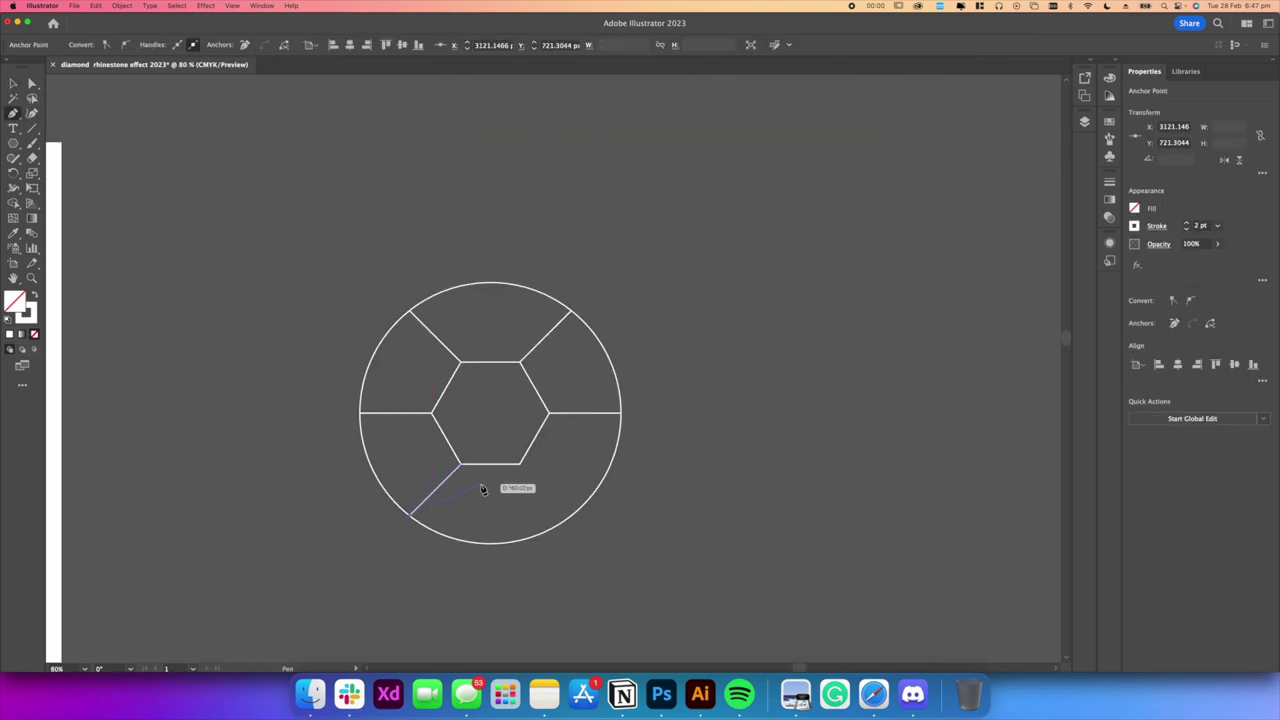
Draw a 45° line from the hexagon's lower-right corner outward to the circle
scroll(486, 478, "up", 3)
left_click(13, 84)
scroll(483, 240, "up", 3)
left_click_drag(549, 394, 562, 332)
scroll(561, 332, "down", 5)
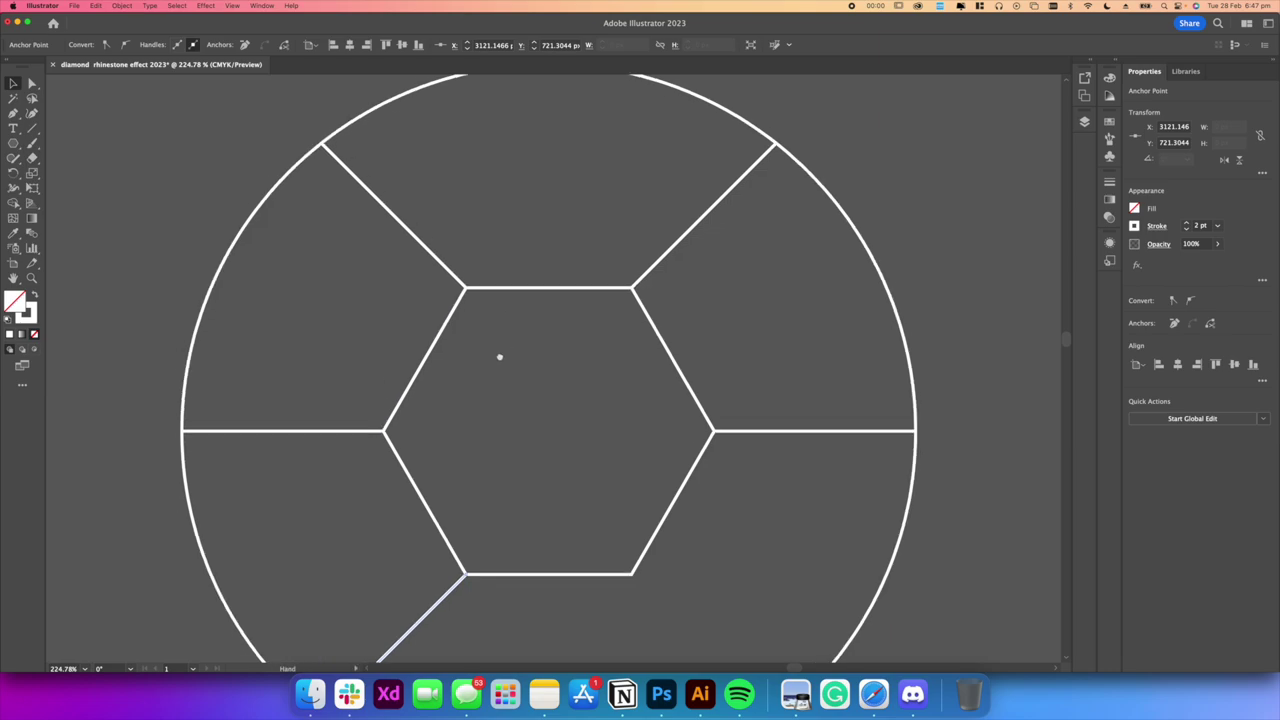
key("p")
scroll(694, 523, "down", 10)
scroll(689, 480, "up", 8)
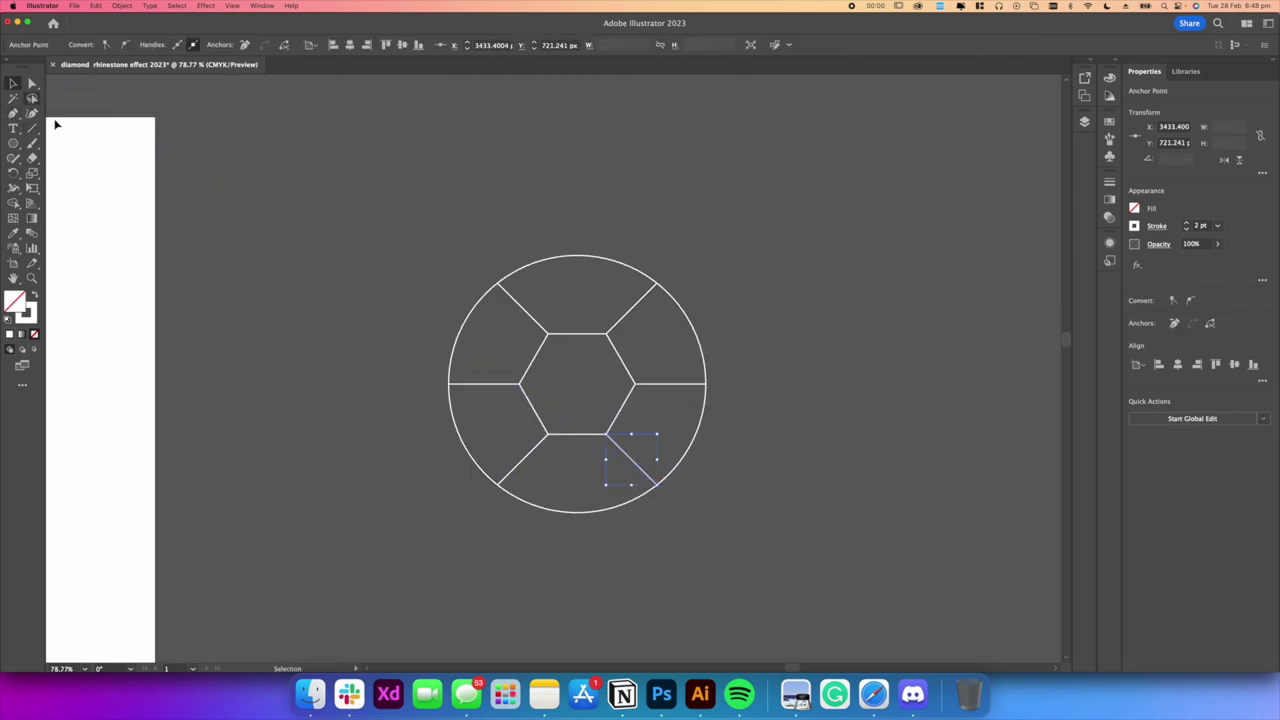
Draw a vertical line through the shared centre, running from the circle's highest point to its lowest point
left_click(498, 333)
left_click(520, 599, "super")
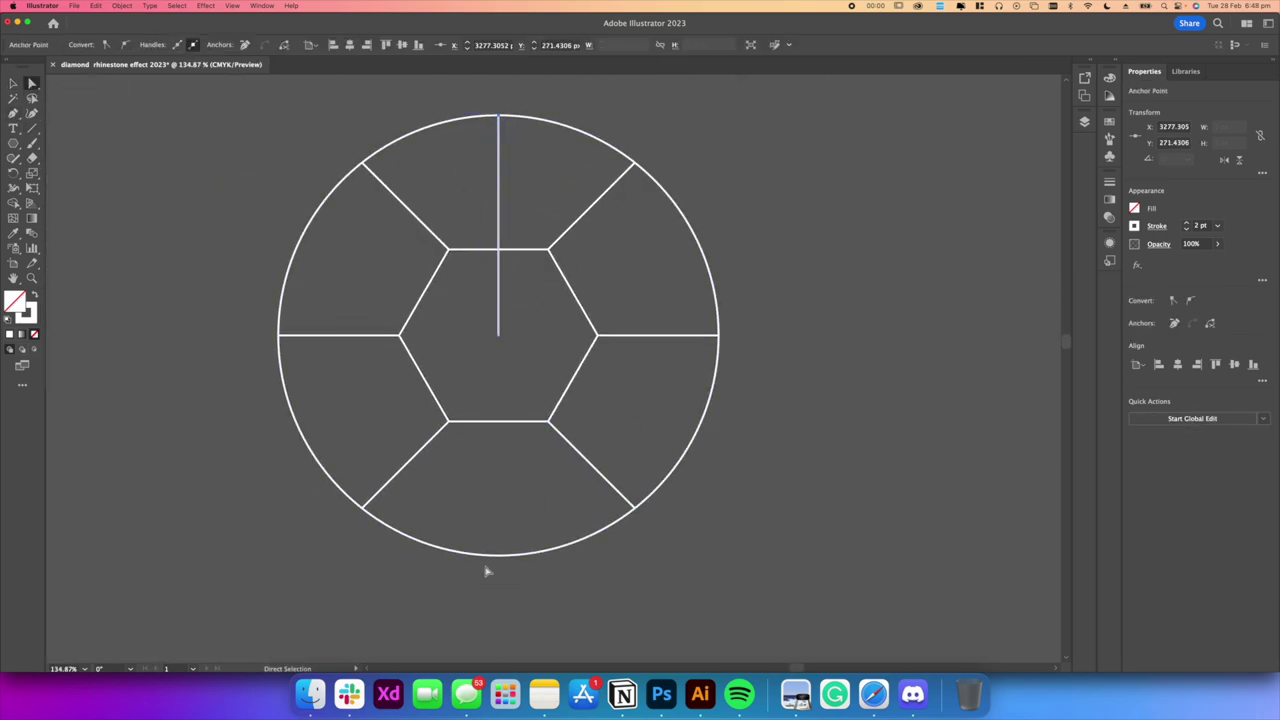
left_click(499, 556)
left_click(498, 335)
scroll(537, 366, "up", 1)
key("v")
left_click(520, 300)
Draw a pointed facet from the hexagon's upper-left corner to the circle's edge and back to the hexagon's left corner
scroll(460, 480, "up", 3)
key("p")
left_click(506, 274)
left_click(296, 265)
left_click(437, 395)
Draw a pointed facet from the hexagon's upper-right corner to the circle's highest point and back to the hexagon's upper-left corner
left_click(647, 274)
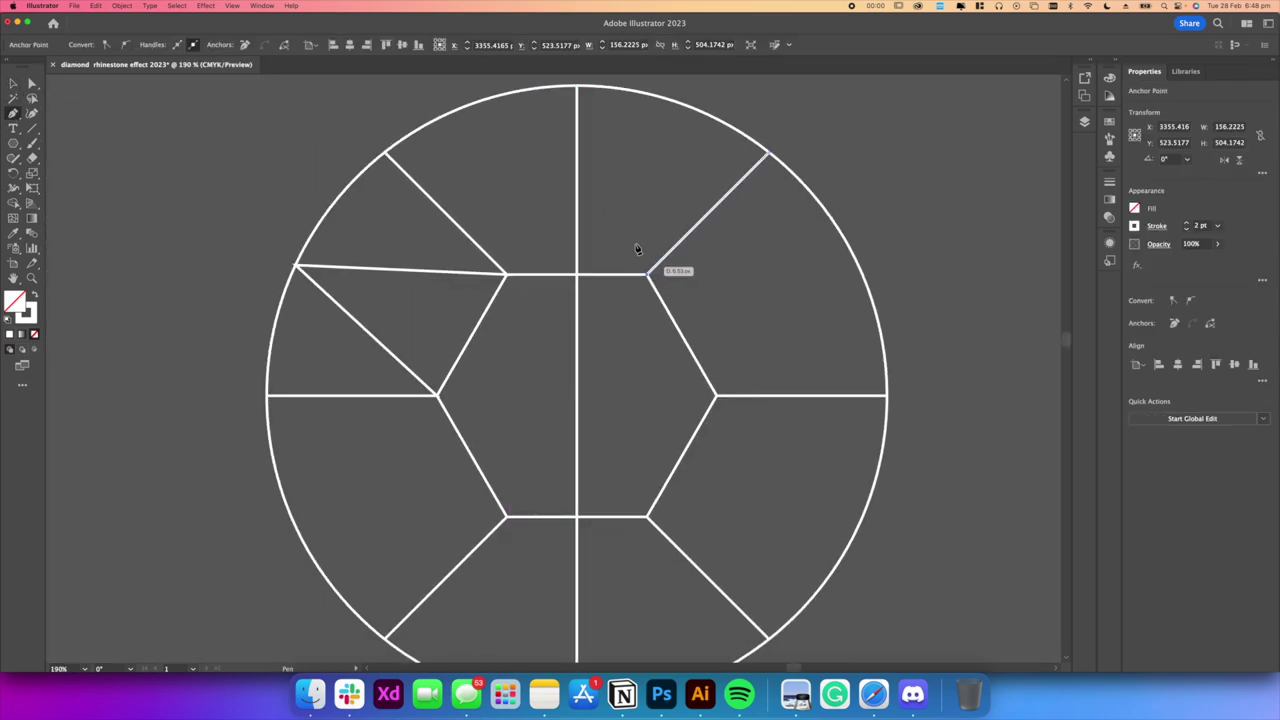
left_click(577, 90)
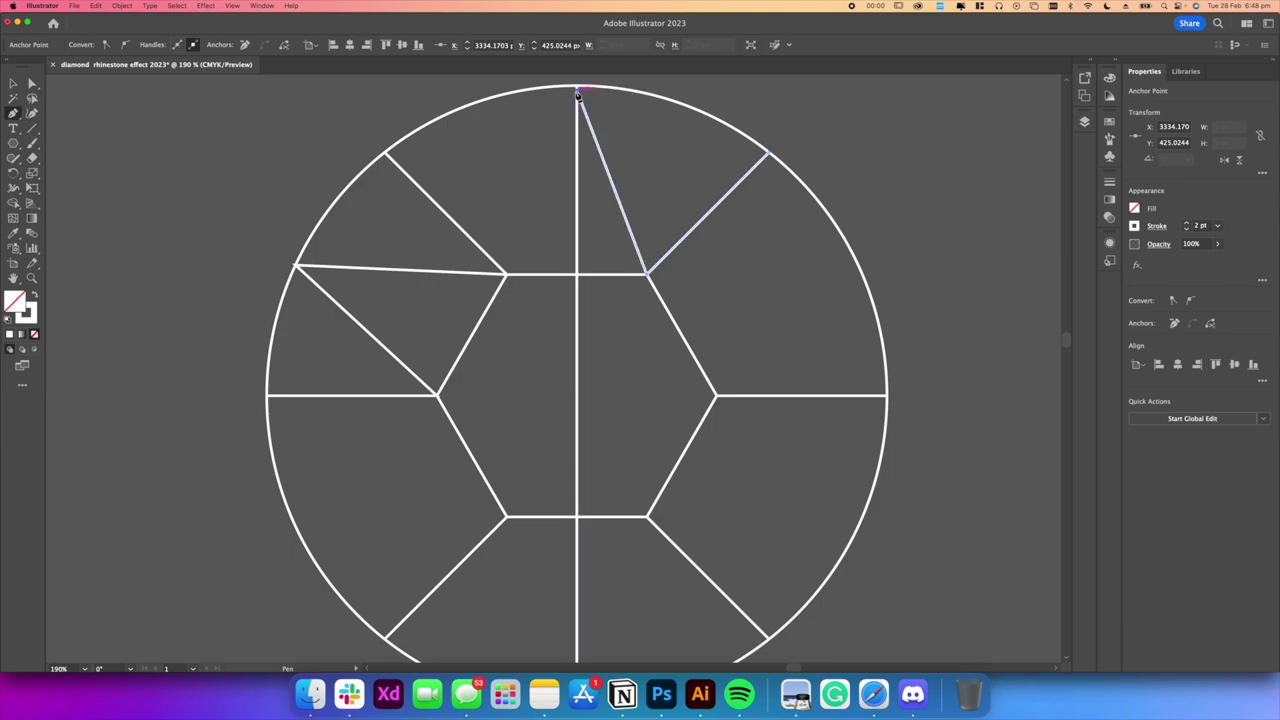
left_click(506, 276)
scroll(400, 250, "right", 5)
scroll(400, 250, "down", 2)
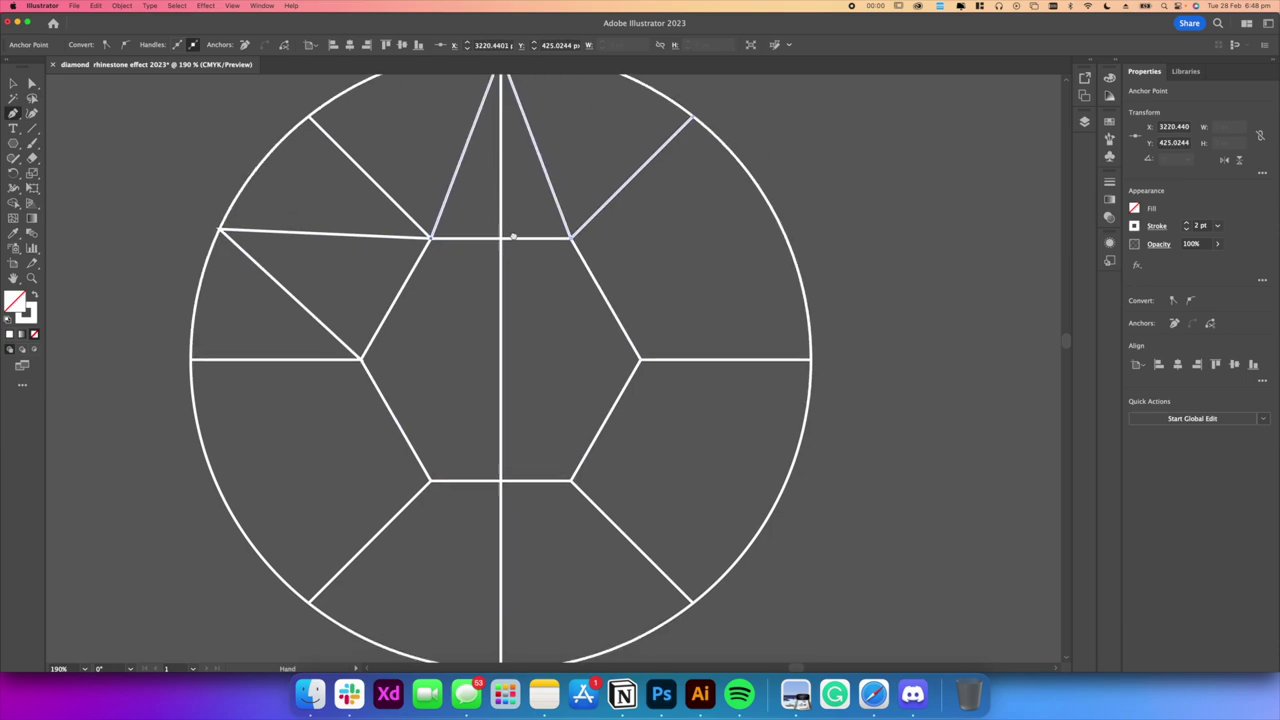
left_click(13, 85)
left_click(13, 114)
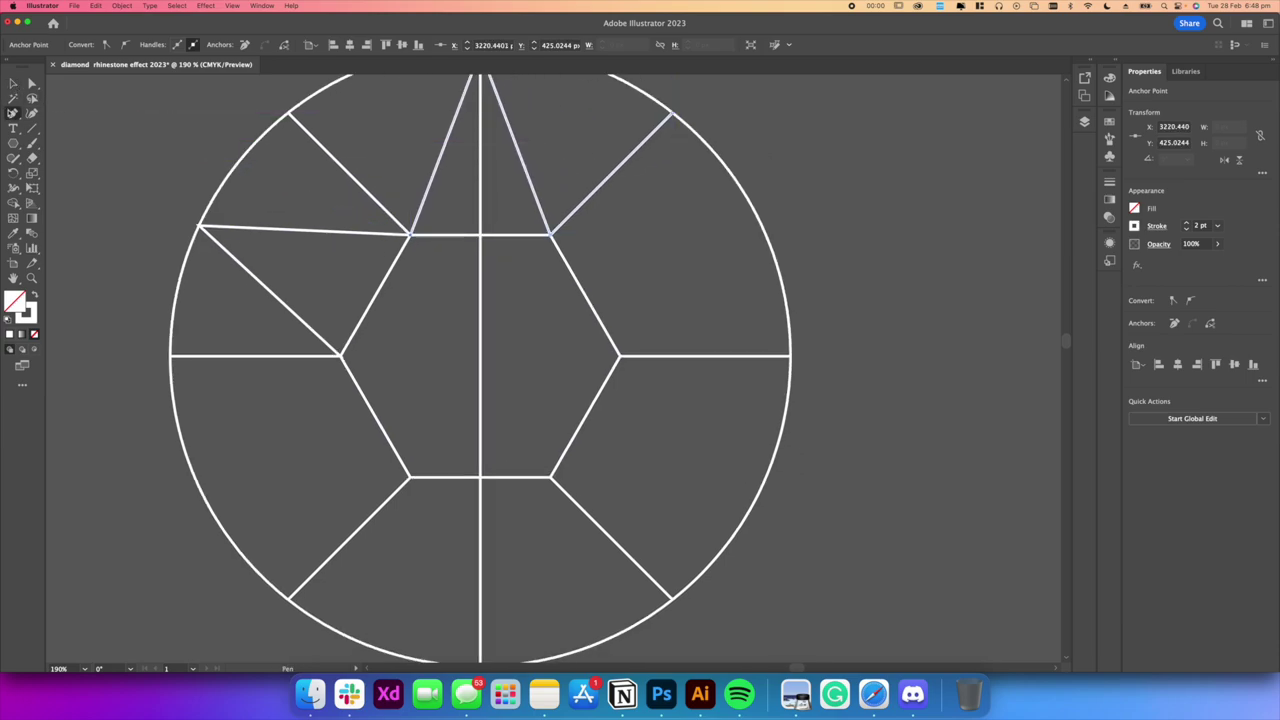
scroll(526, 249, "right", 3)
scroll(526, 249, "up", 1)
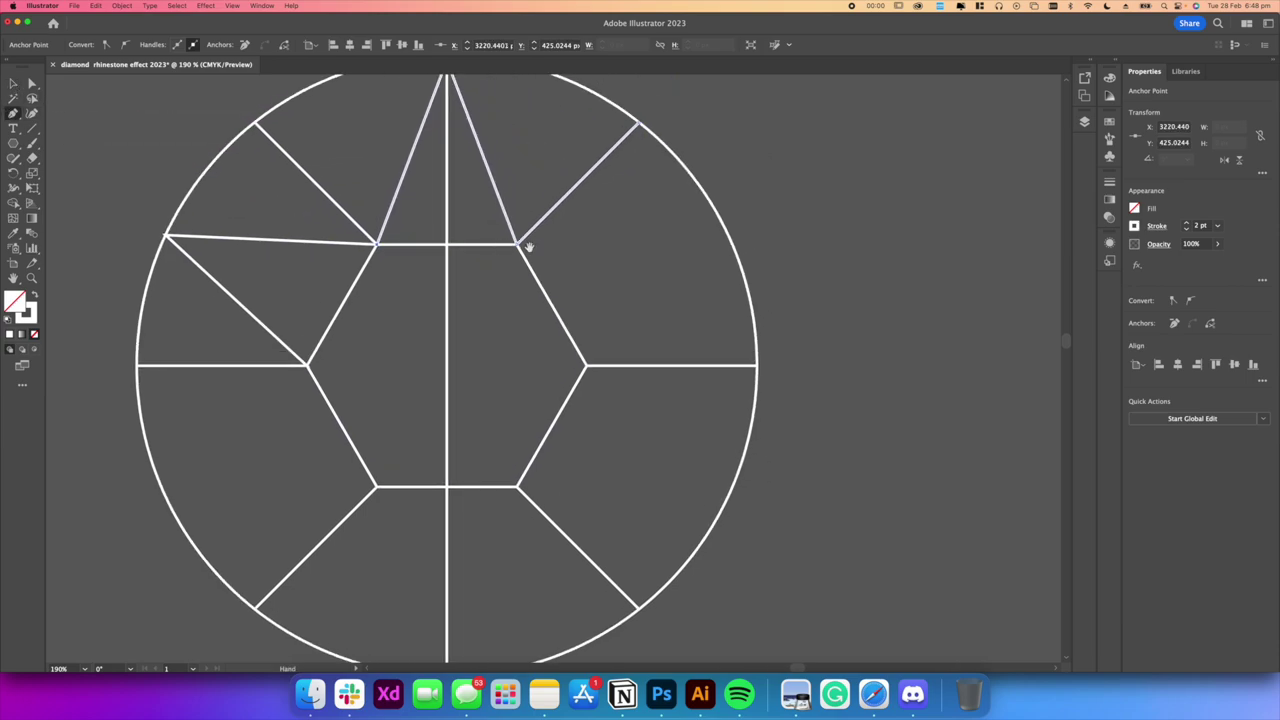
Draw a pointed facet from the hexagon's right corner to the circle's edge and back to its upper-right corner
left_click(588, 368)
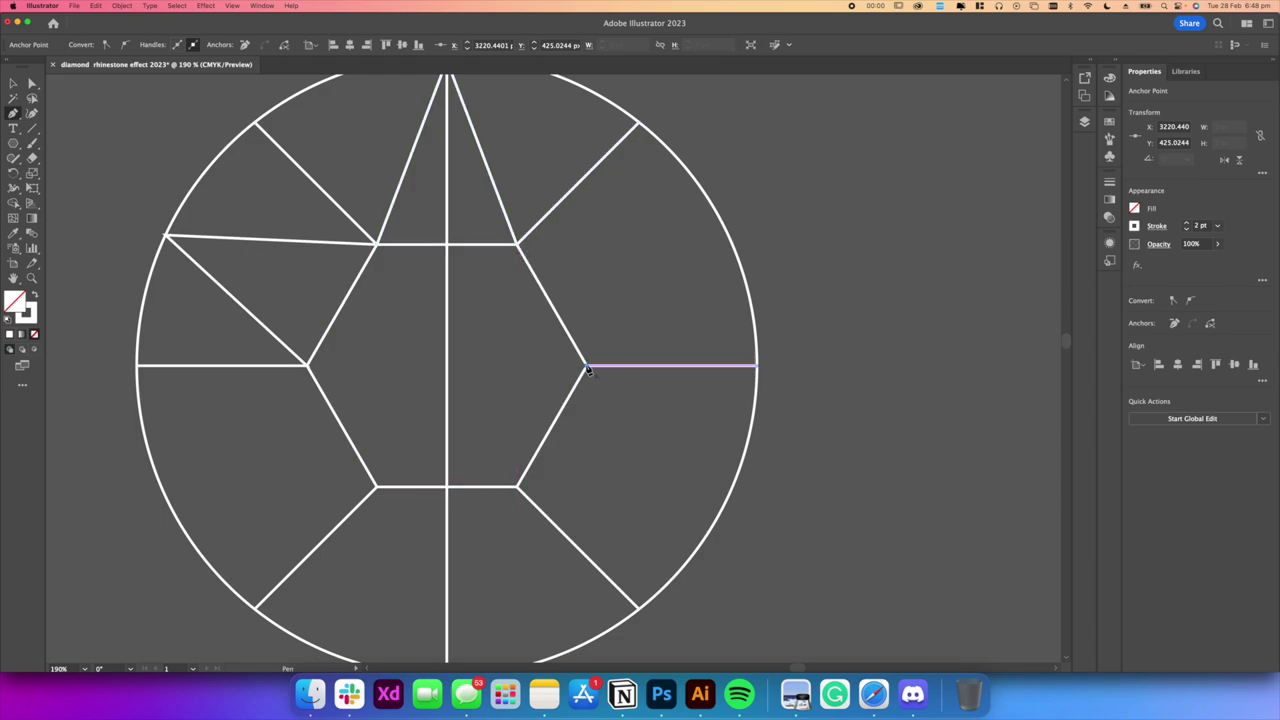
left_click(730, 240)
left_click(519, 243)
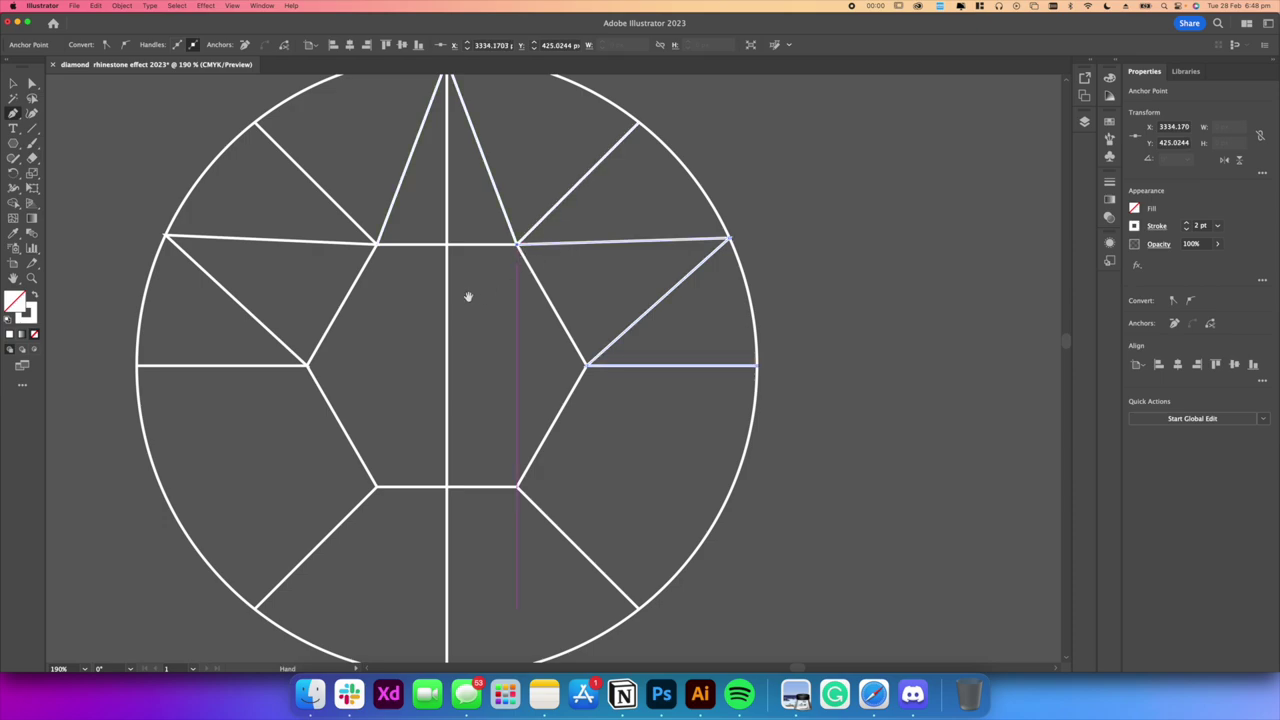
left_click_drag(474, 294, 560, 244)
left_click(13, 83)
left_click(256, 313)
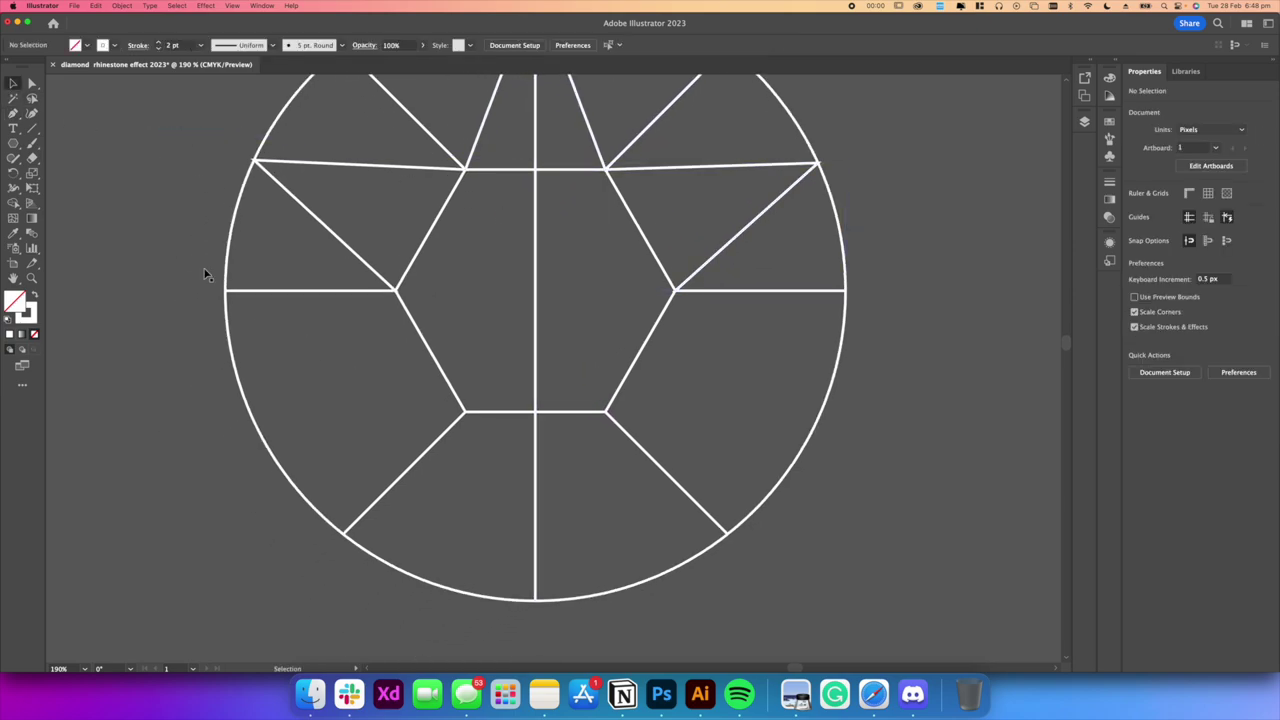
End the path of the lower facets and clear the selection
left_click(13, 113)
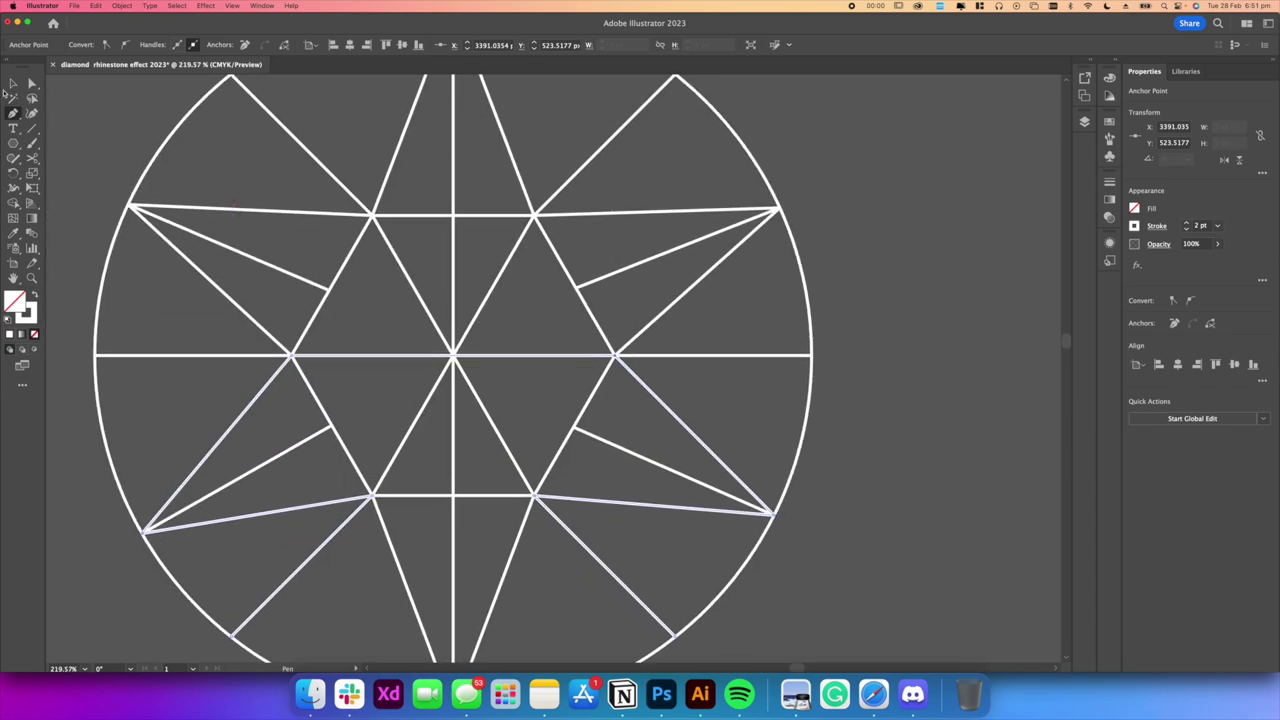
left_click(11, 85)
left_click(354, 328)
scroll(420, 345, "up", 4)
left_click_drag(420, 345, 387, 345)
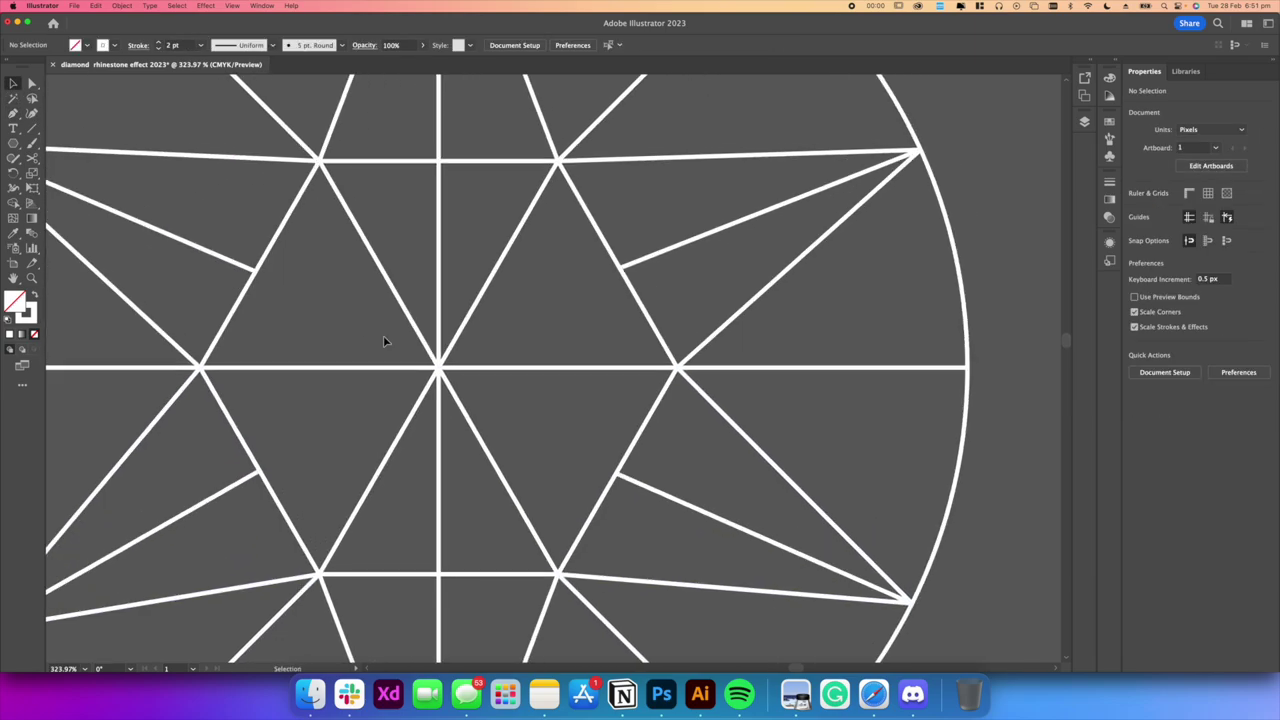
scroll(474, 338, "up", 2)
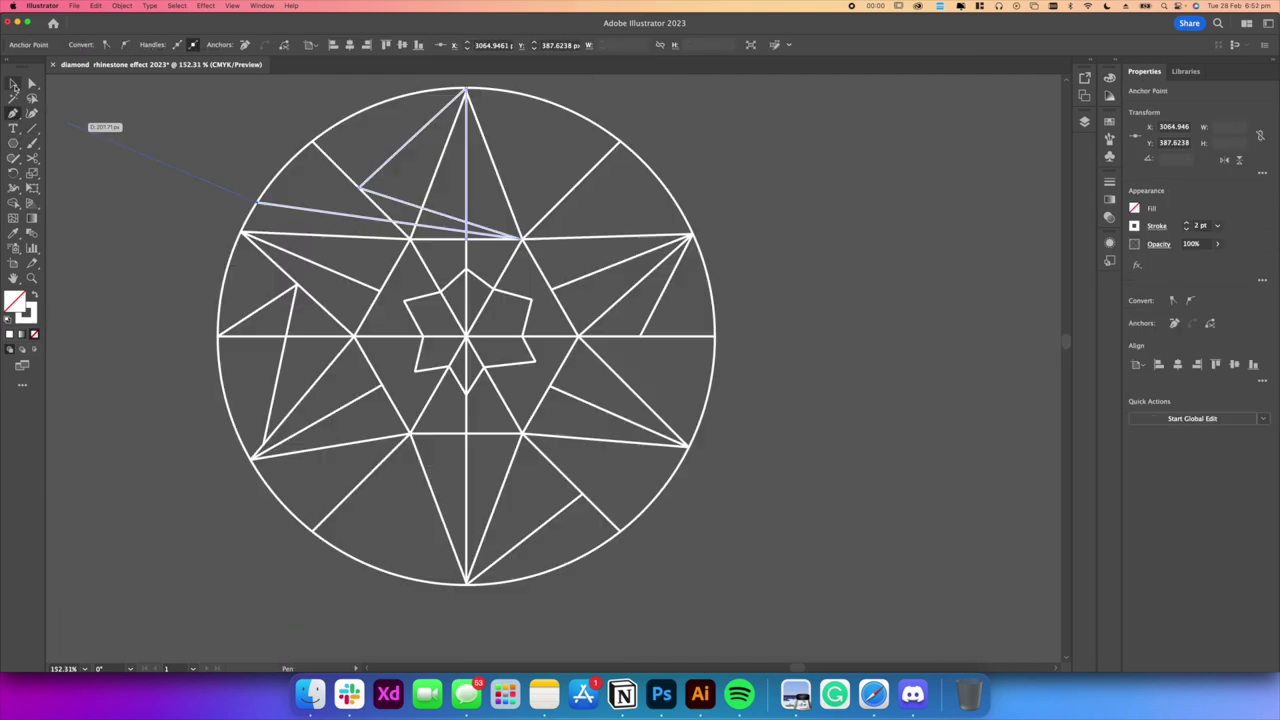
Draw an angular line from the circle's lowest point to the lower-left facet's edge and across to the circle's lower-right edge
left_click(13, 84)
left_click(116, 130)
scroll(189, 140, "down", 1)
scroll(189, 140, "right", 1)
left_click(13, 114)
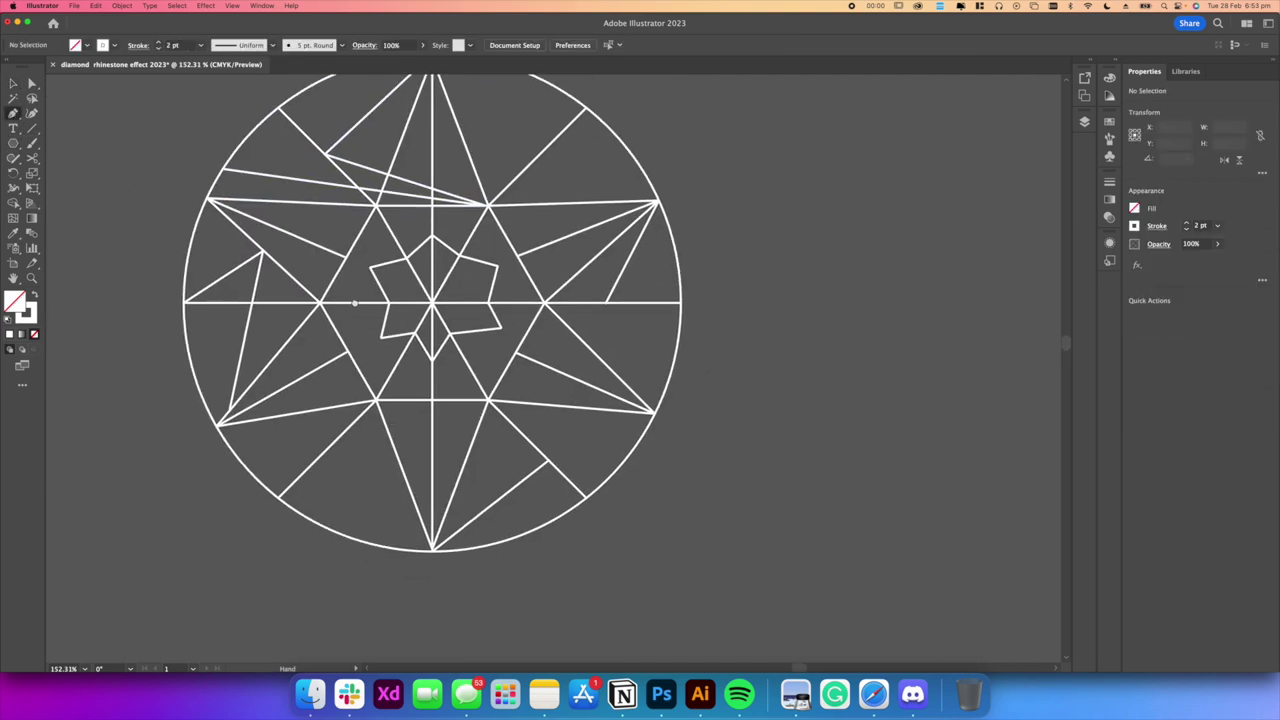
left_click(432, 552)
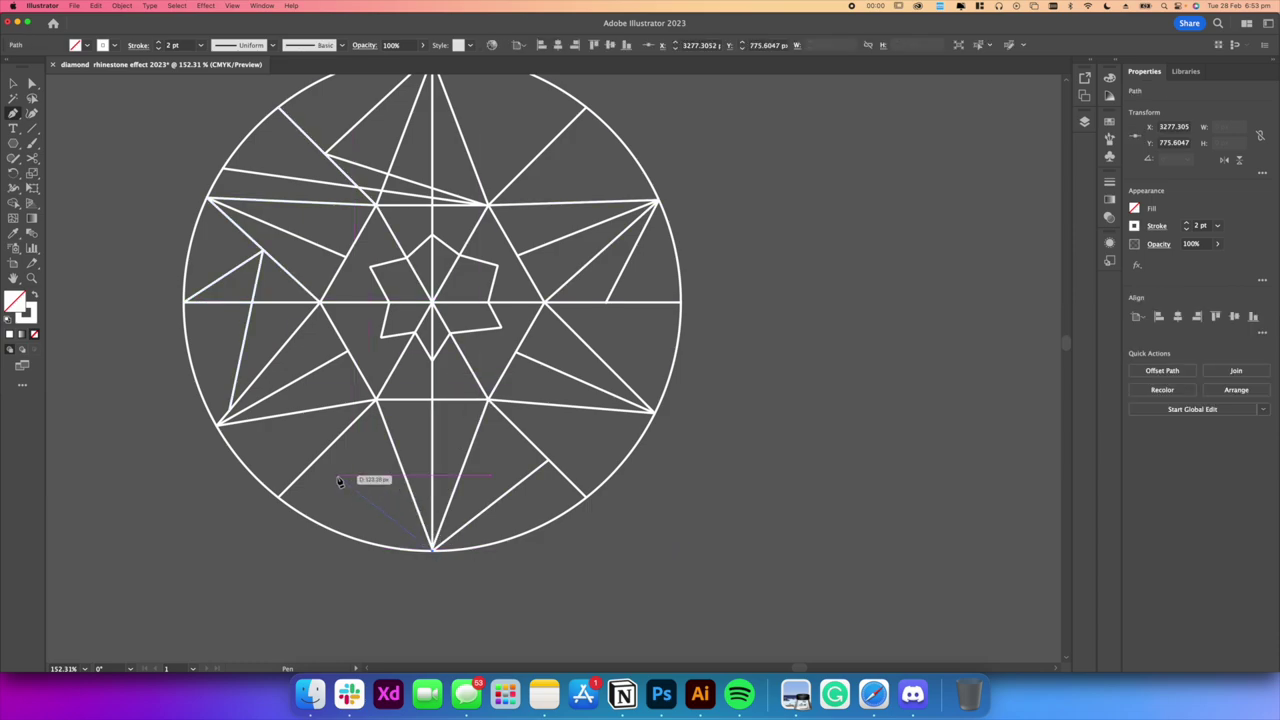
left_click(288, 415)
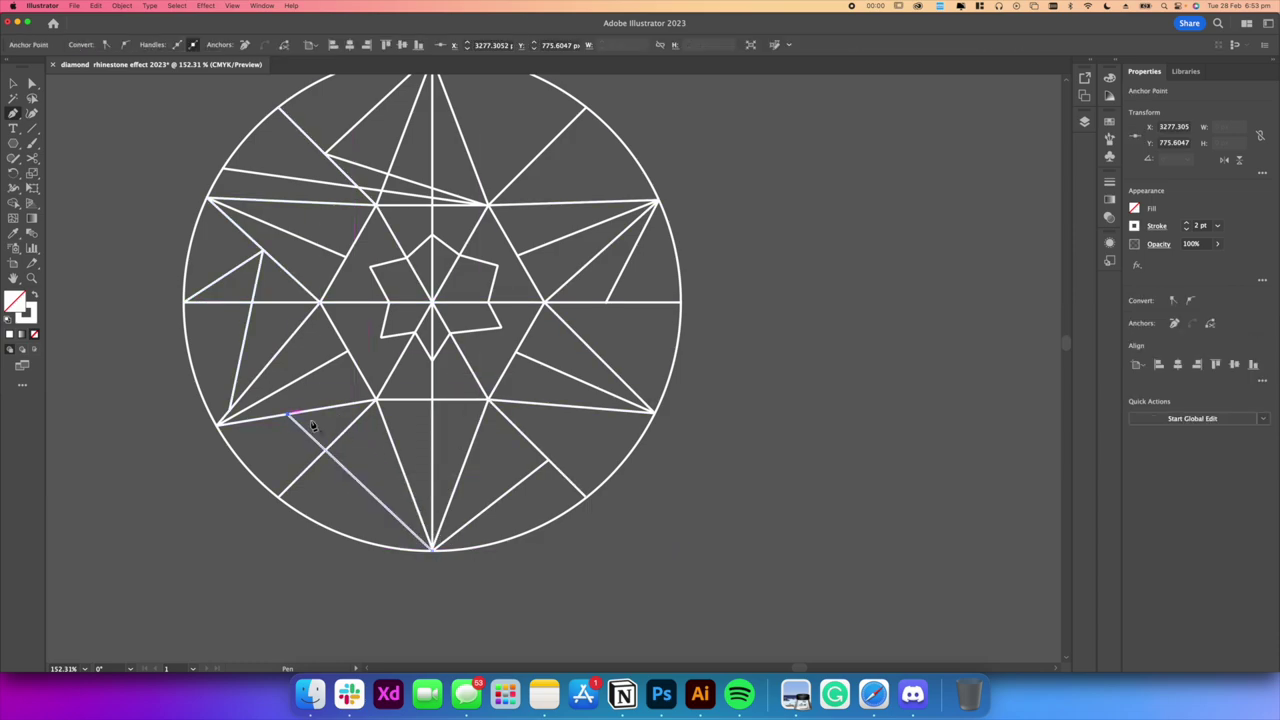
left_click(631, 454)
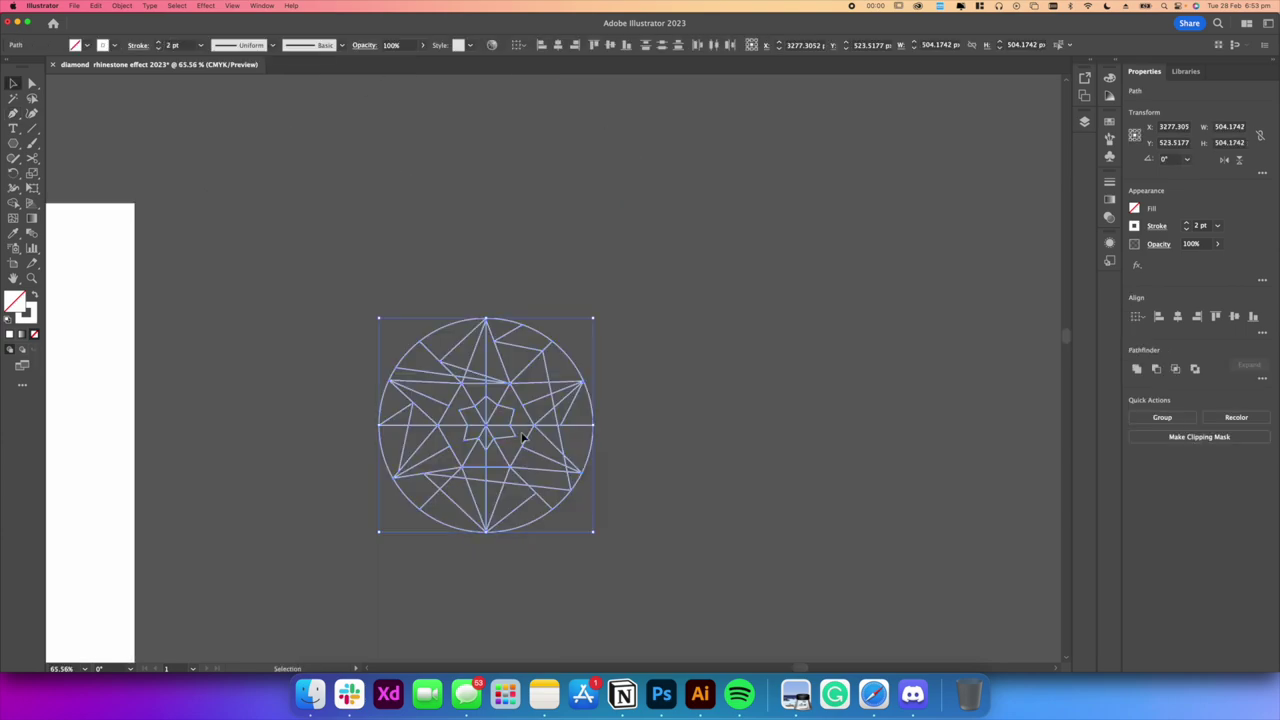
Duplicate the complete gem line drawing to the right of the original
left_click_drag(546, 446, 652, 430)
scroll(650, 428, "up", 5)
scroll(632, 420, "right", 2)
scroll(629, 418, "right", 1)
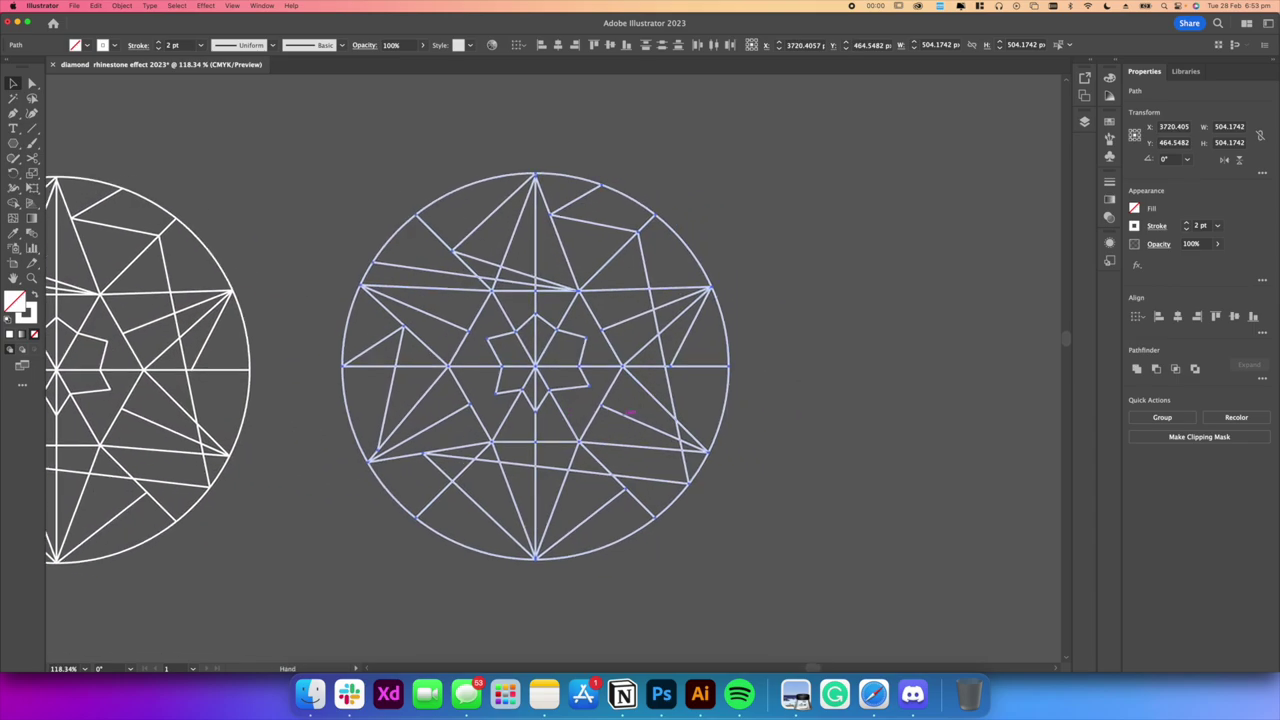
Remove the stroke from all lines of the copied gem and deselect it
left_click(1186, 229)
left_click(1186, 229)
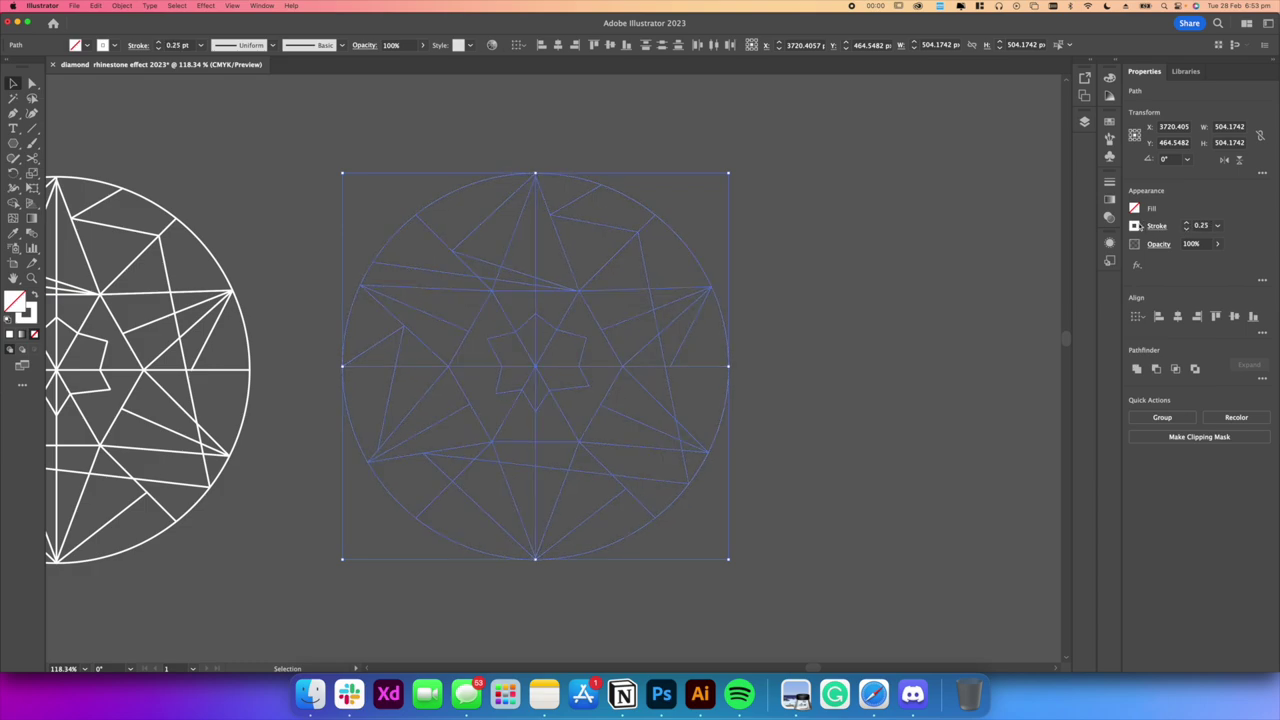
left_click(1138, 227)
left_click(1000, 274)
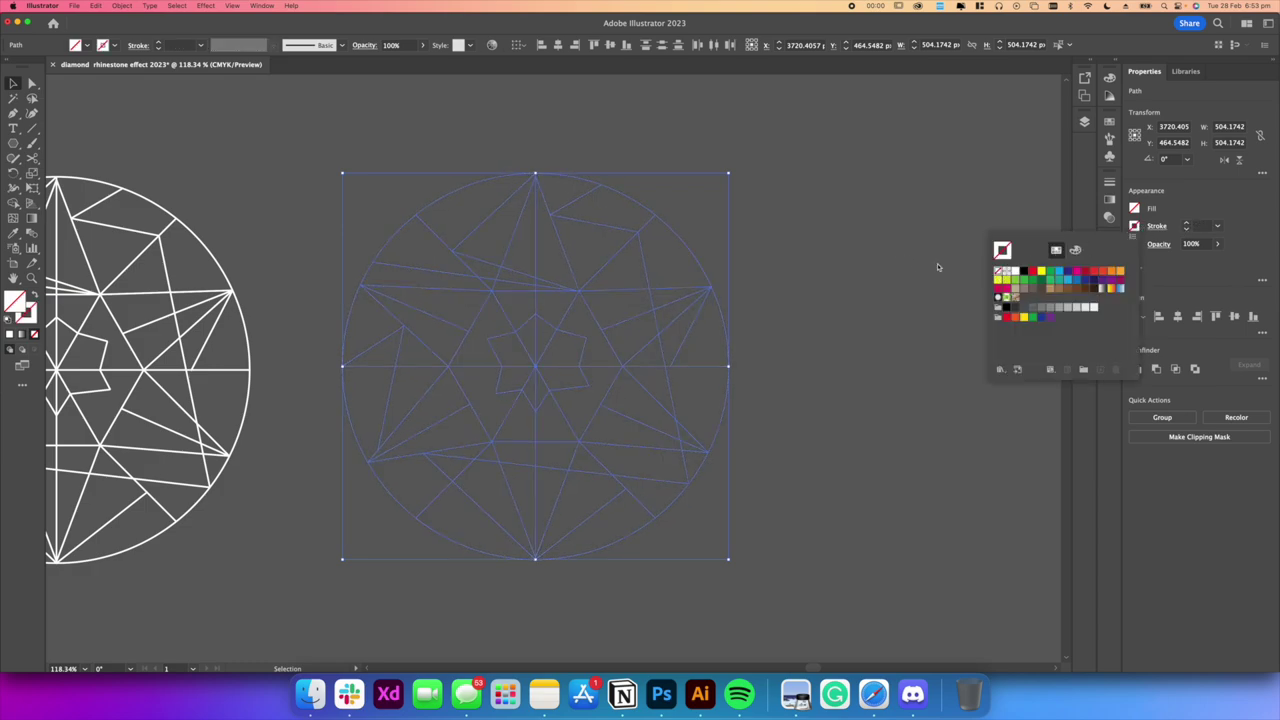
left_click(877, 266)
left_click(848, 279)
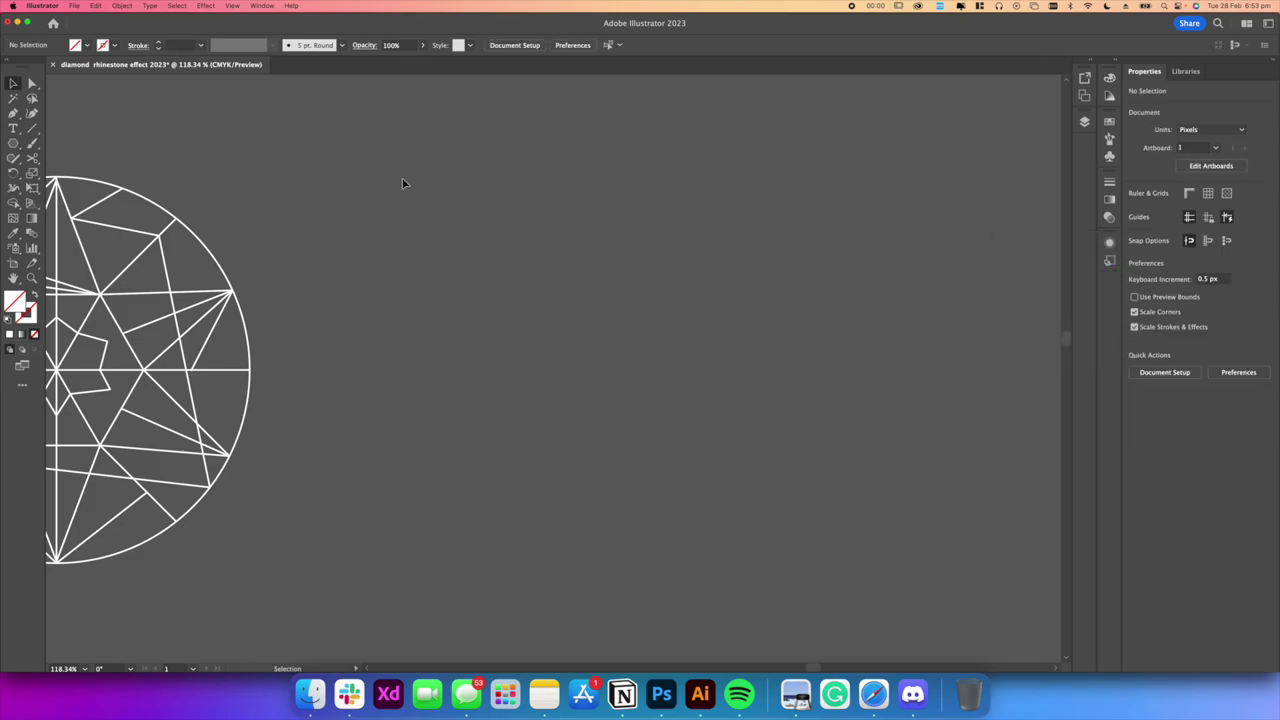
Group all paths of the strokeless gem copy
left_click_drag(702, 552, 722, 541)
key("super+g")
left_click_drag(767, 463, 794, 466)
left_click_drag(794, 466, 644, 388)
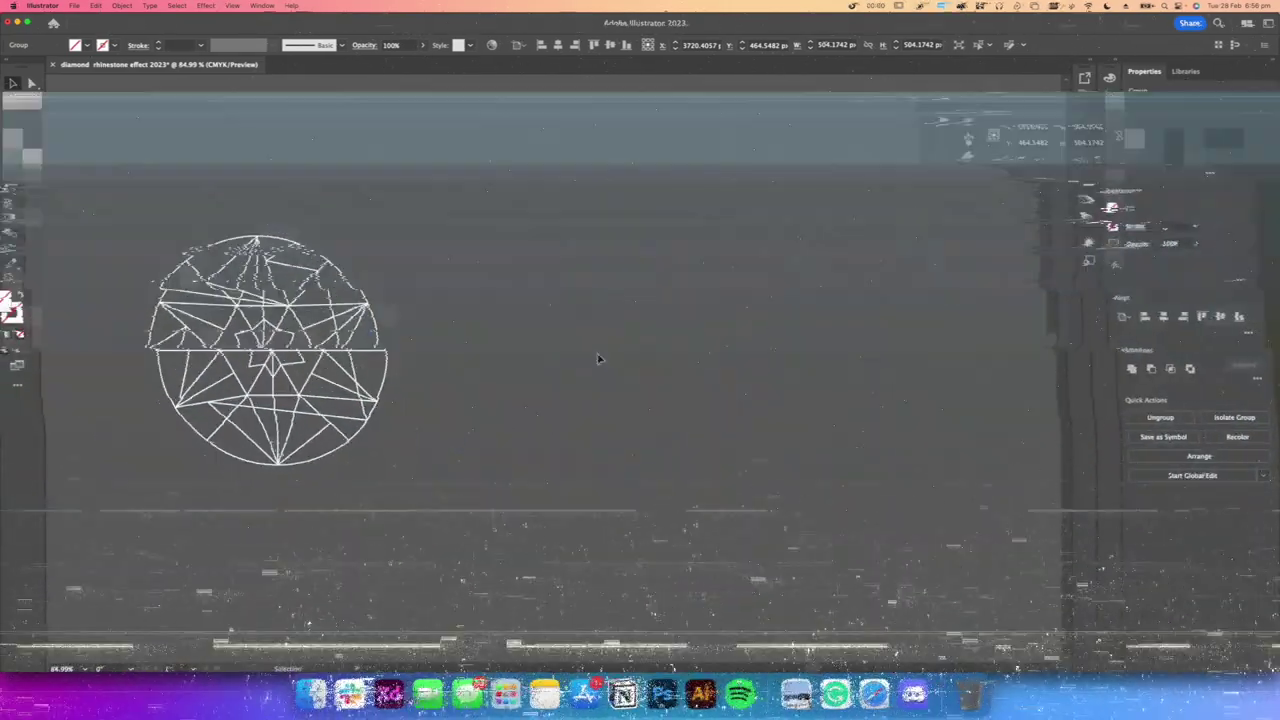
Draw a square about 129 px wide to the right of the gem copy
left_click_drag(606, 360, 530, 348)
scroll(570, 360, "up", 5)
left_click_drag(663, 355, 631, 359)
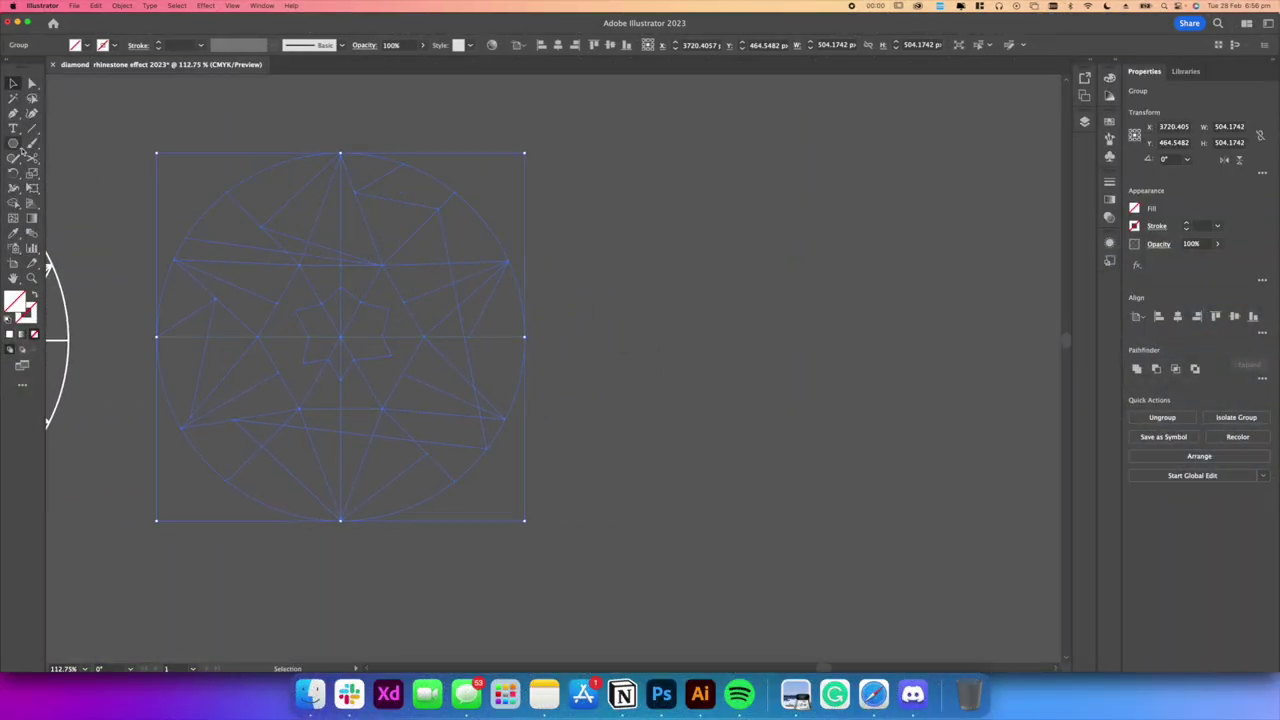
left_click_drag(14, 145, 58, 144)
left_click_drag(607, 195, 742, 289)
key("v")
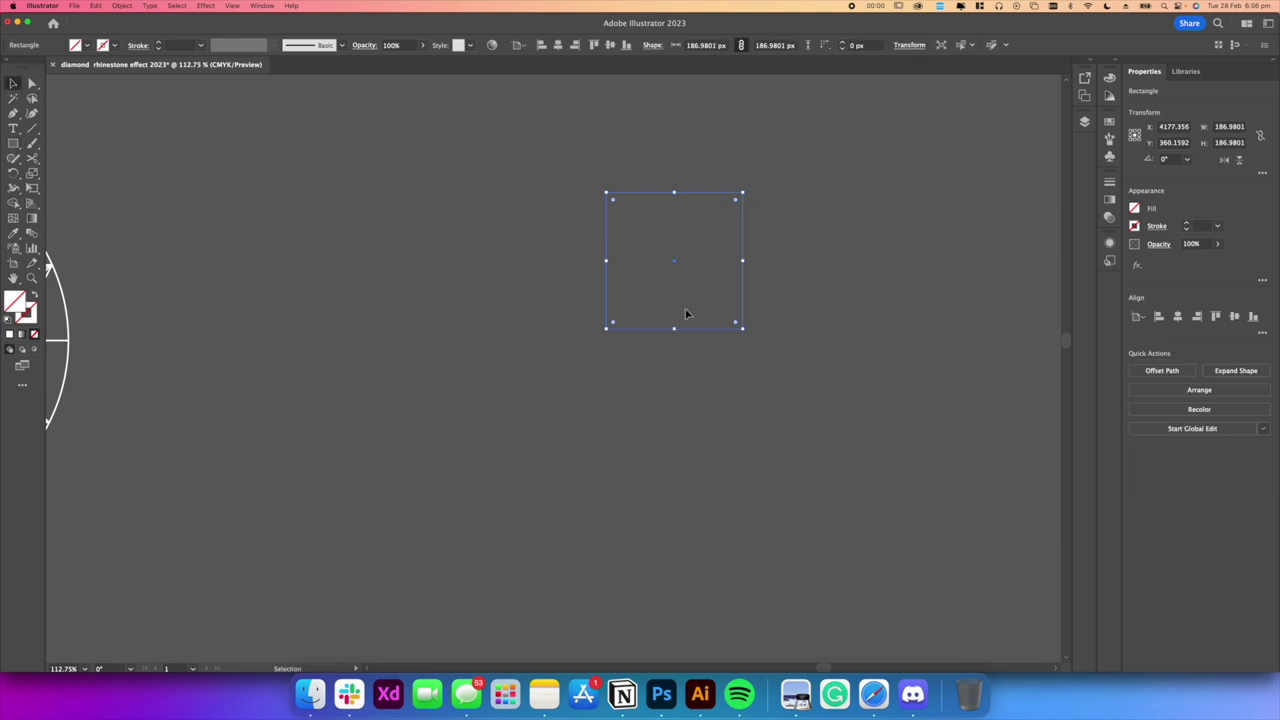
left_click_drag(673, 331, 673, 288)
Open the PANTONE+ CMYK Uncoated color book for the square's fill
left_click(1134, 208)
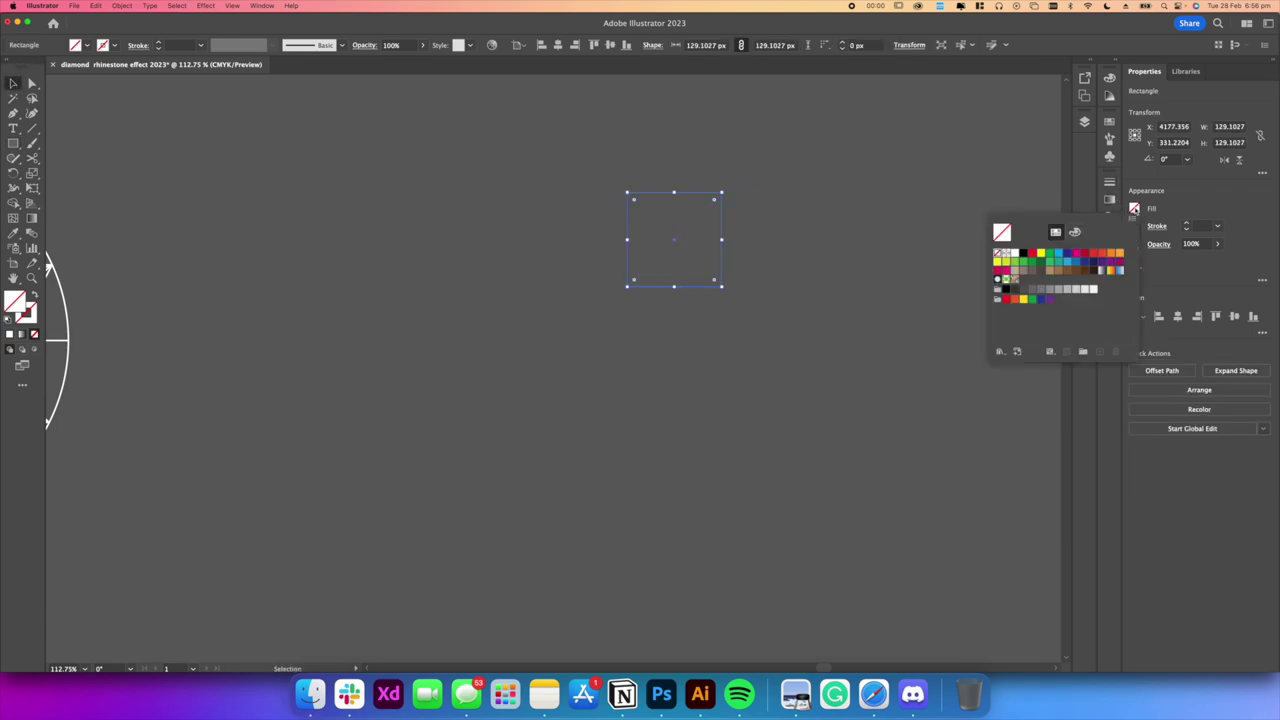
left_click(1147, 201)
left_click(1132, 211)
left_click(1000, 351)
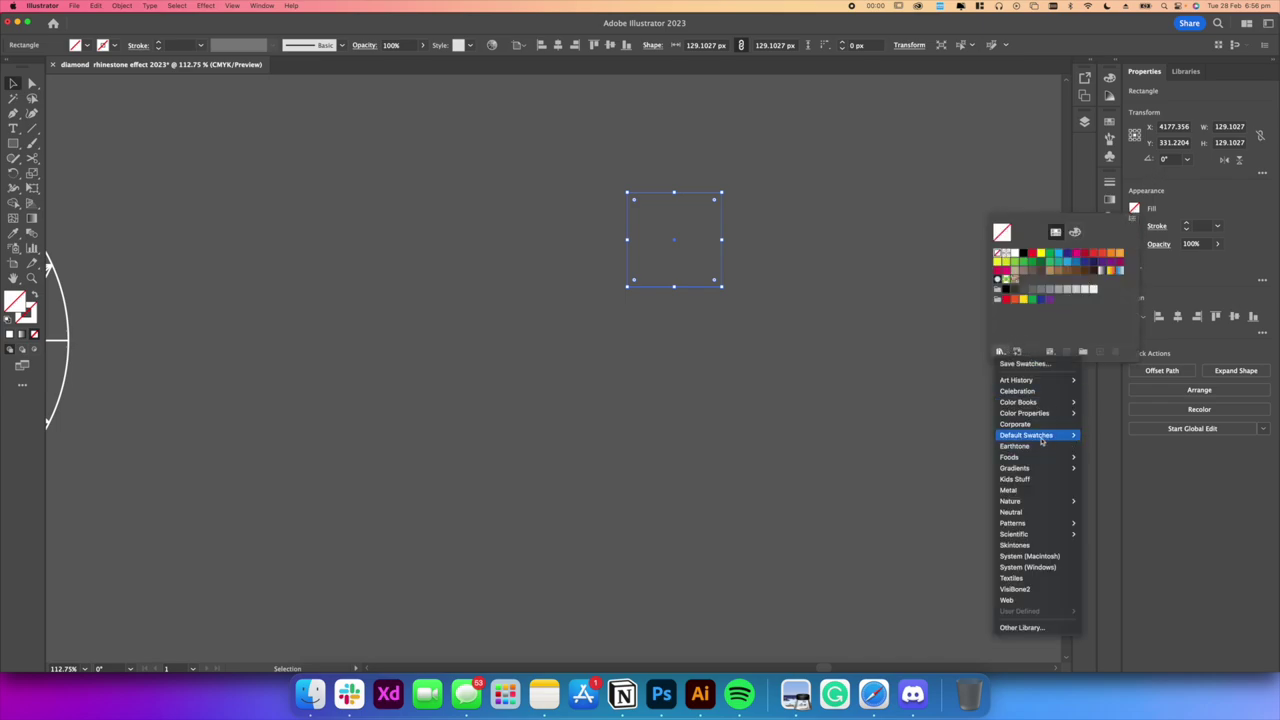
mouse_move(1040, 402)
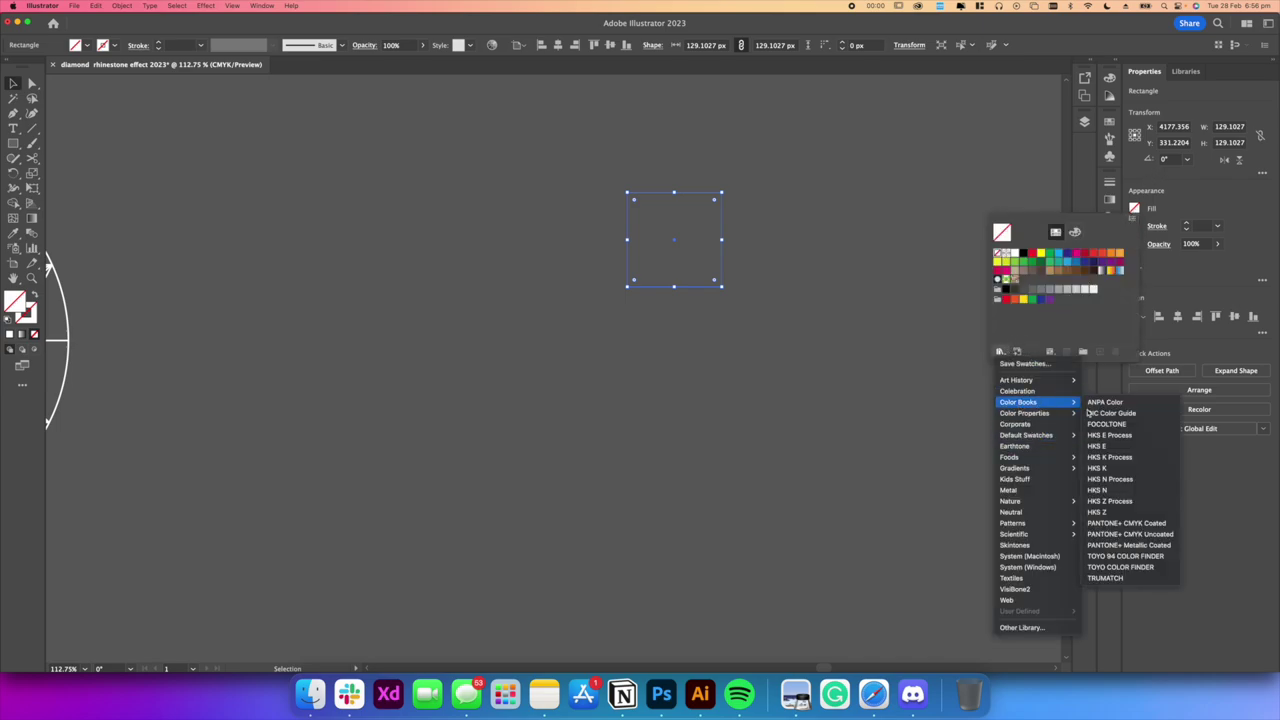
left_click(1136, 535)
left_click(651, 412)
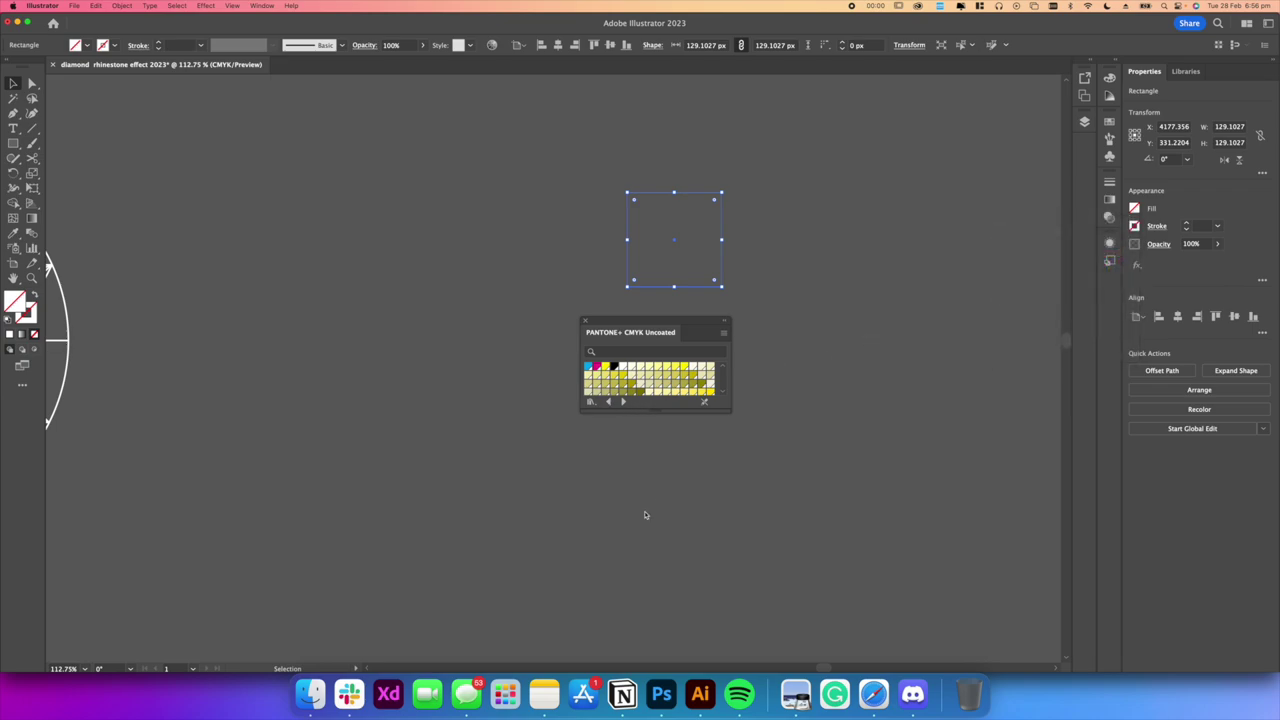
Enlarge the color book's swatch list and fill the square with a neutral grey from its end
left_click_drag(655, 410, 652, 642)
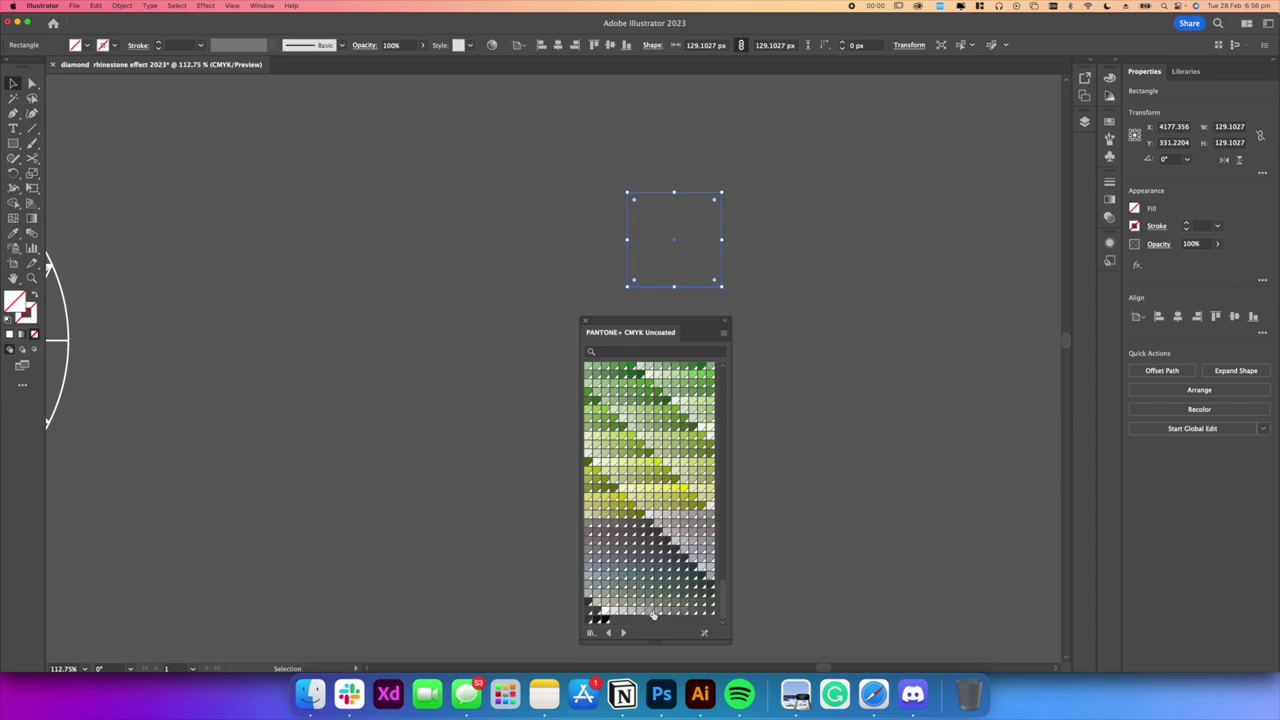
left_click(652, 614)
left_click(794, 403)
Duplicate the grey square sideways at equal spacing until there is a row of seven squares
left_click_drag(690, 258, 647, 265)
key("super+d")
key("super+d")
key("super+d")
key("super+d")
scroll(583, 300, "down", 5)
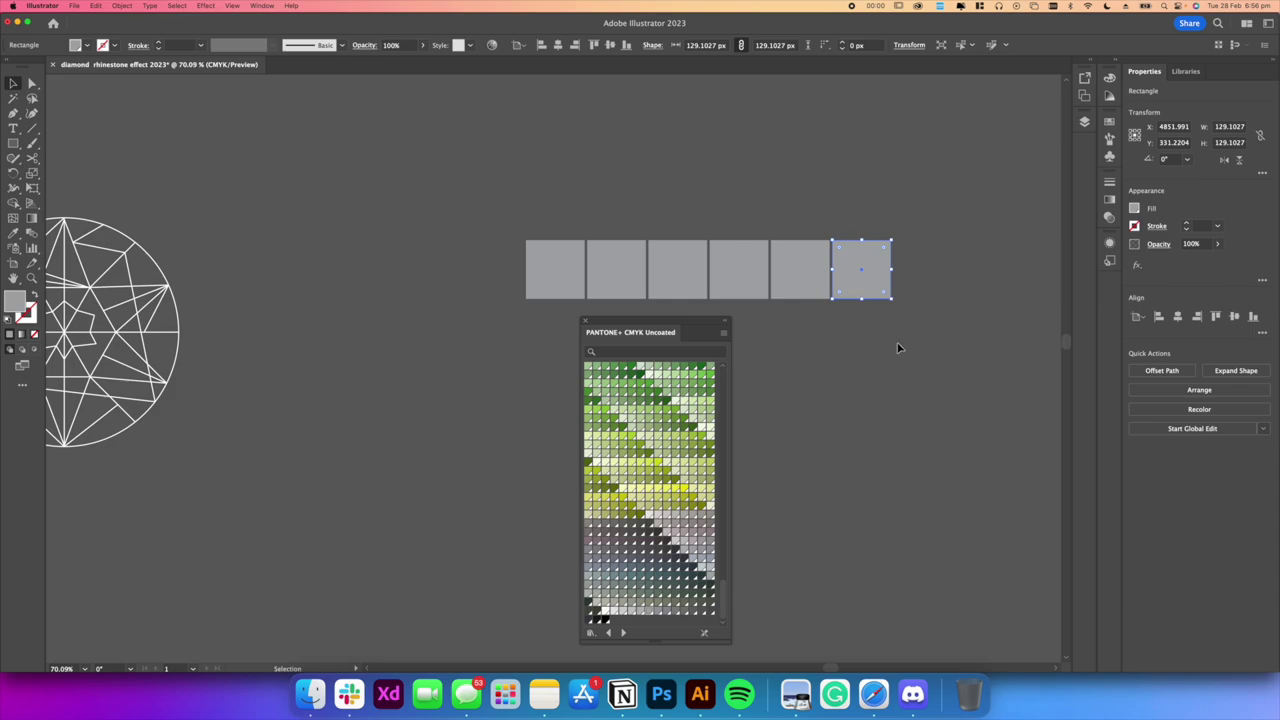
left_click_drag(889, 341, 791, 354)
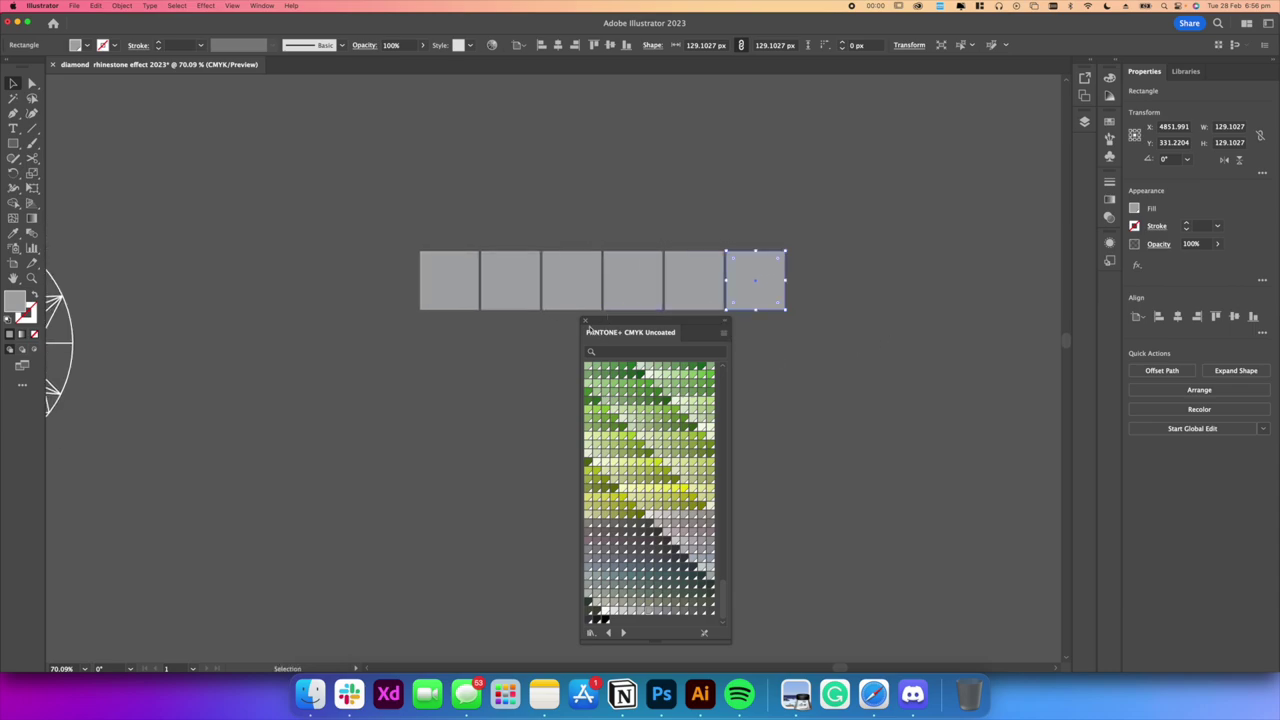
key("super+d")
left_click(836, 343)
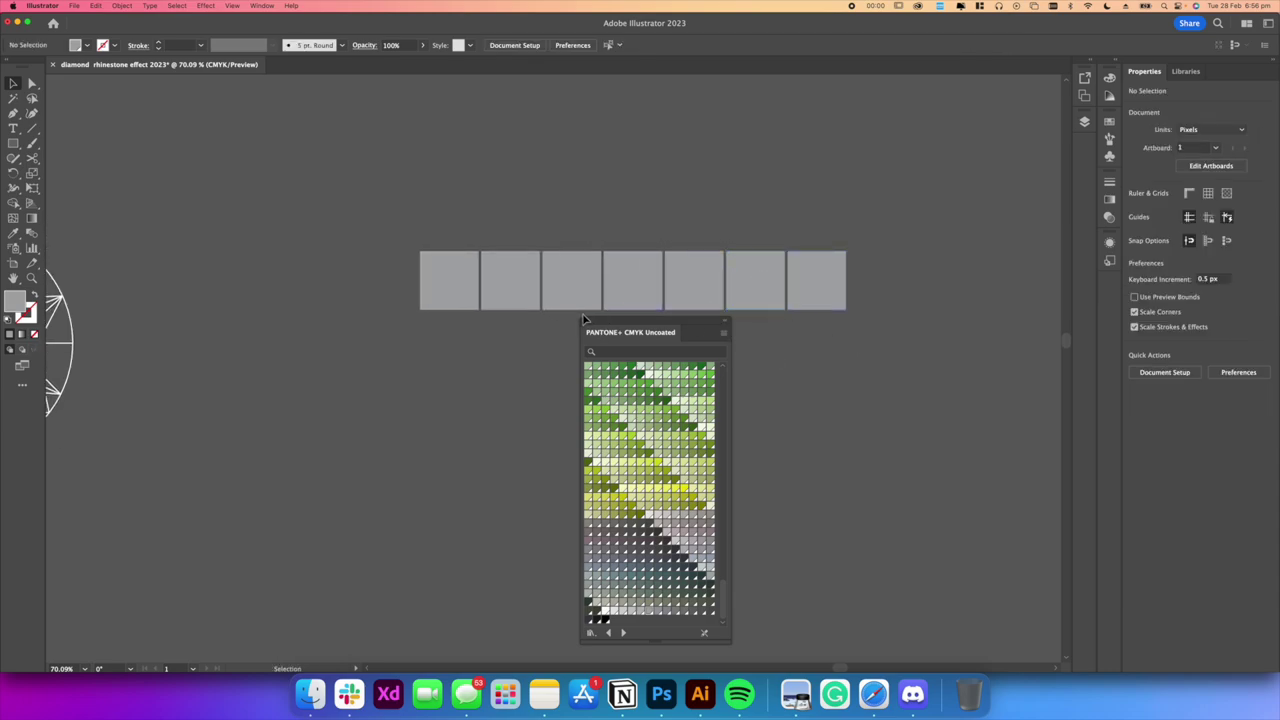
Close the PANTONE+ CMYK Uncoated color book and open it again from the swatch libraries
left_click(585, 321)
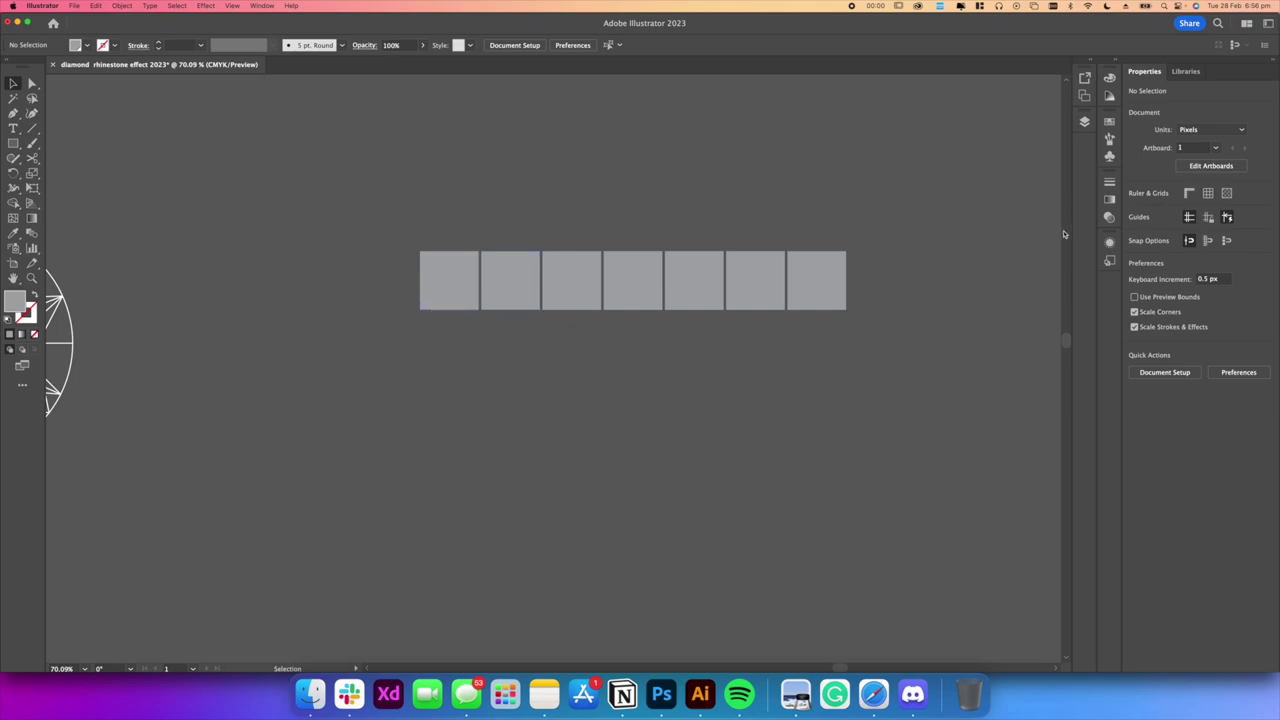
left_click(1108, 123)
left_click(955, 188)
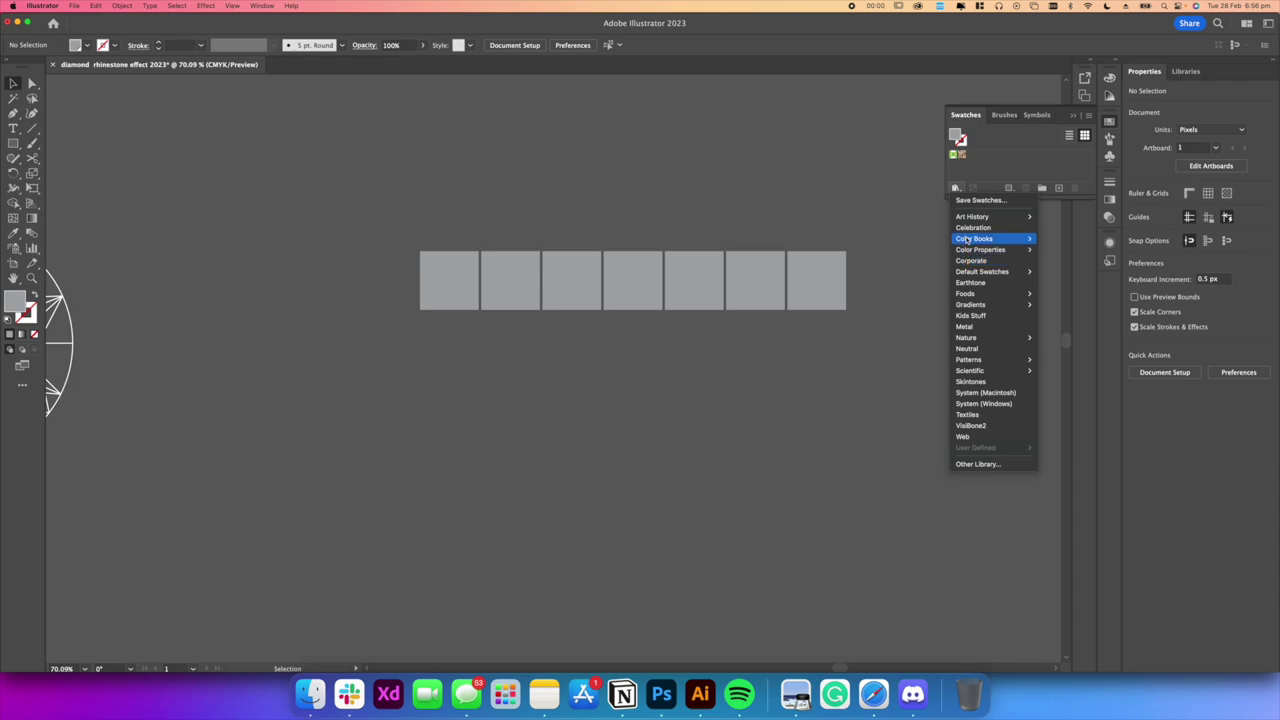
mouse_move(975, 238)
left_click(1085, 370)
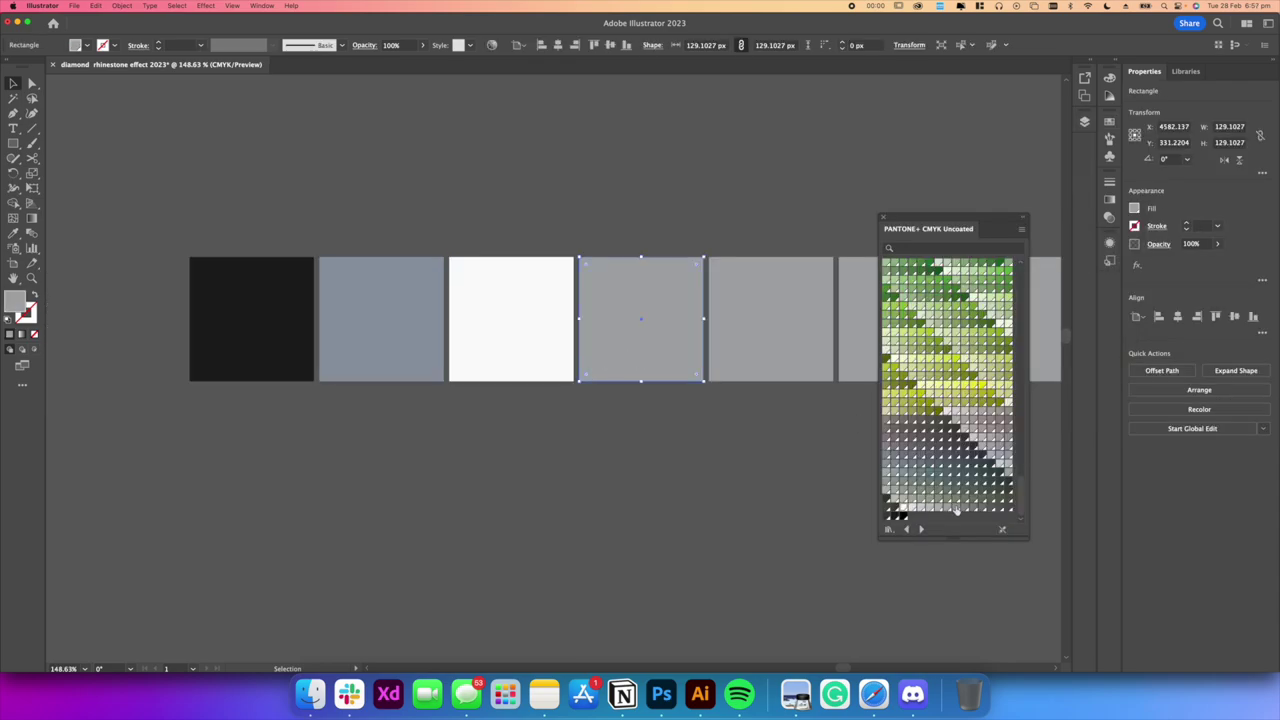
Fill the fourth square with a darker grey and the fifth with a grey-green PANTONE swatch
left_click(957, 510)
scroll(686, 350, "right", 3)
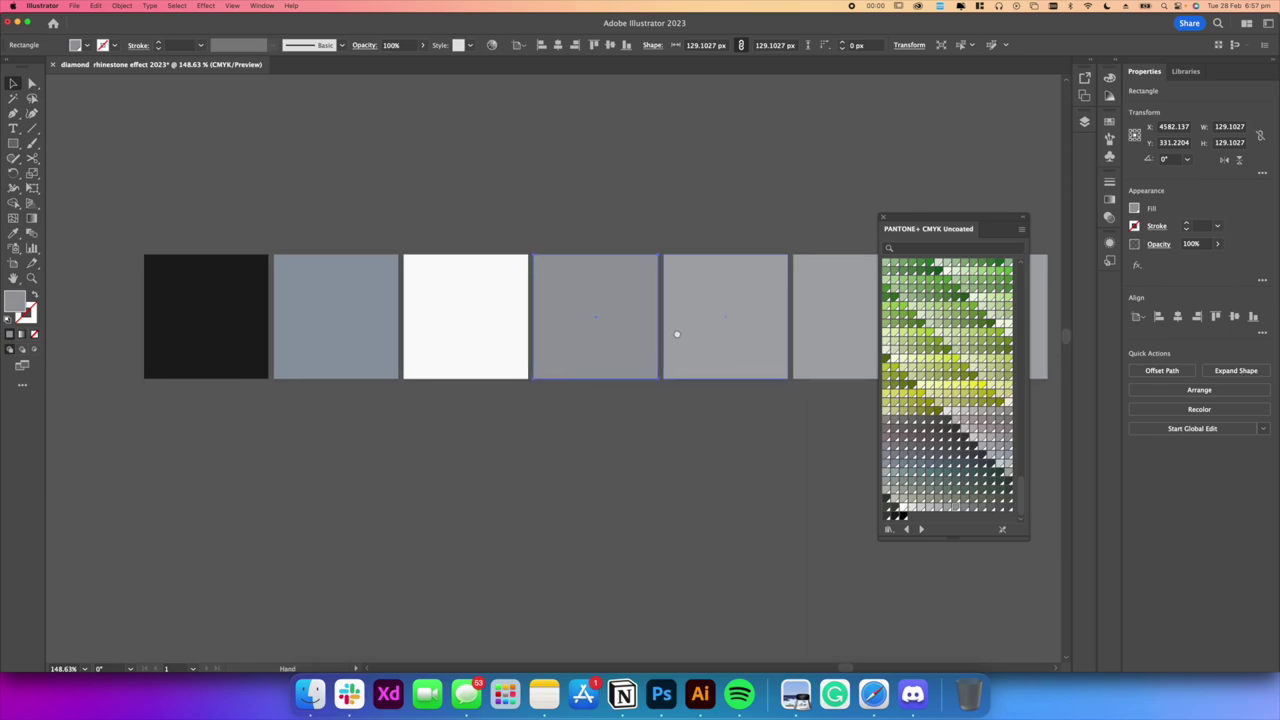
left_click(713, 363)
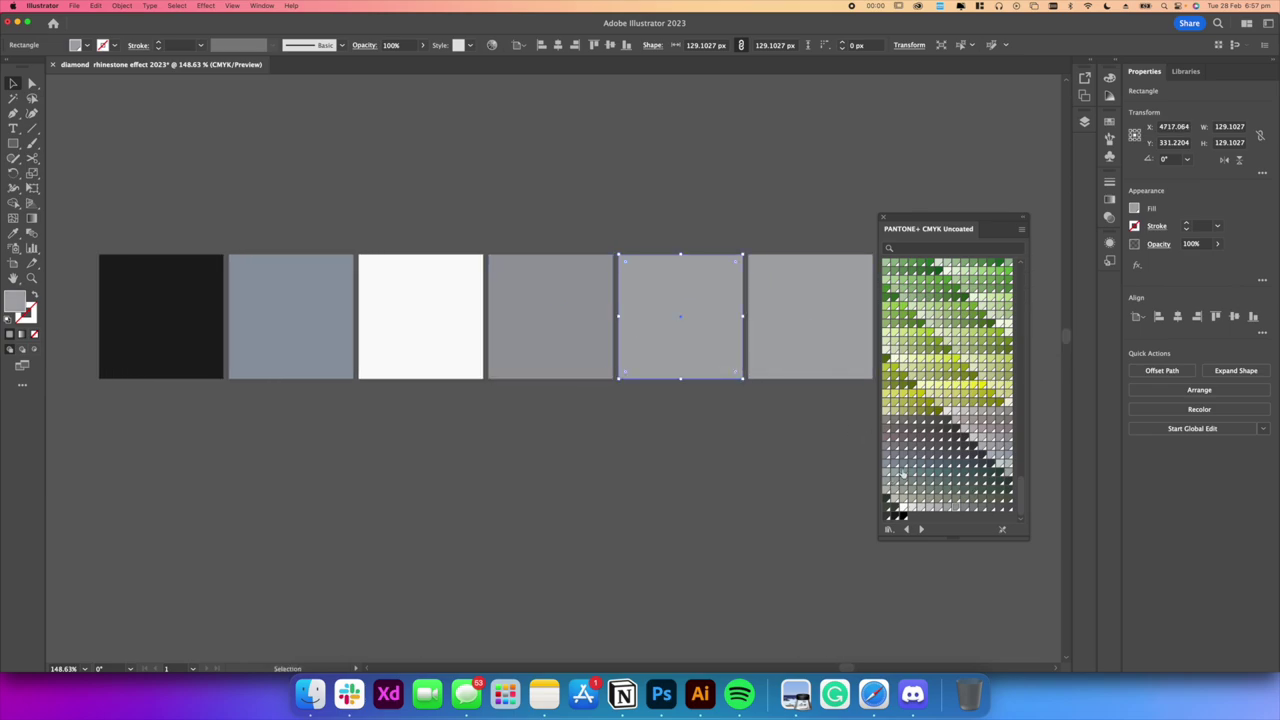
left_click(901, 480)
left_click(894, 478)
Fill the sixth square with a beige-grey PANTONE swatch and the seventh with a darker grey
left_click(897, 502)
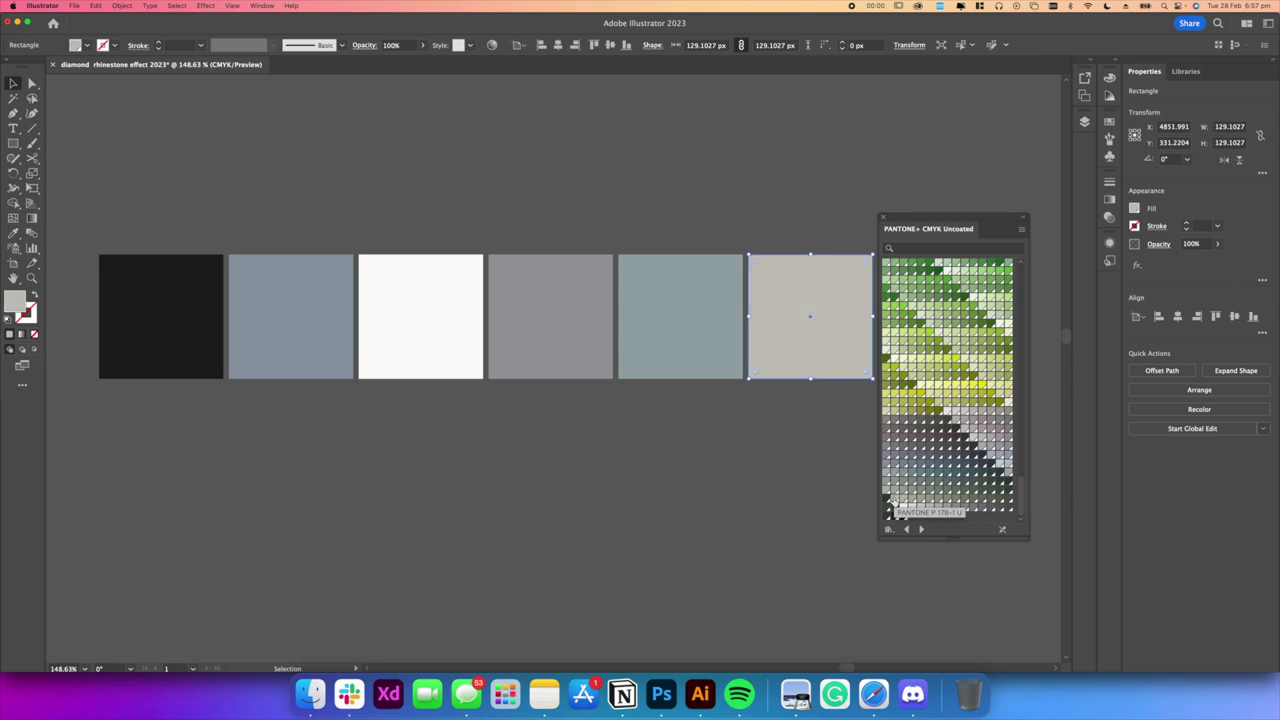
scroll(626, 382, "down", 5)
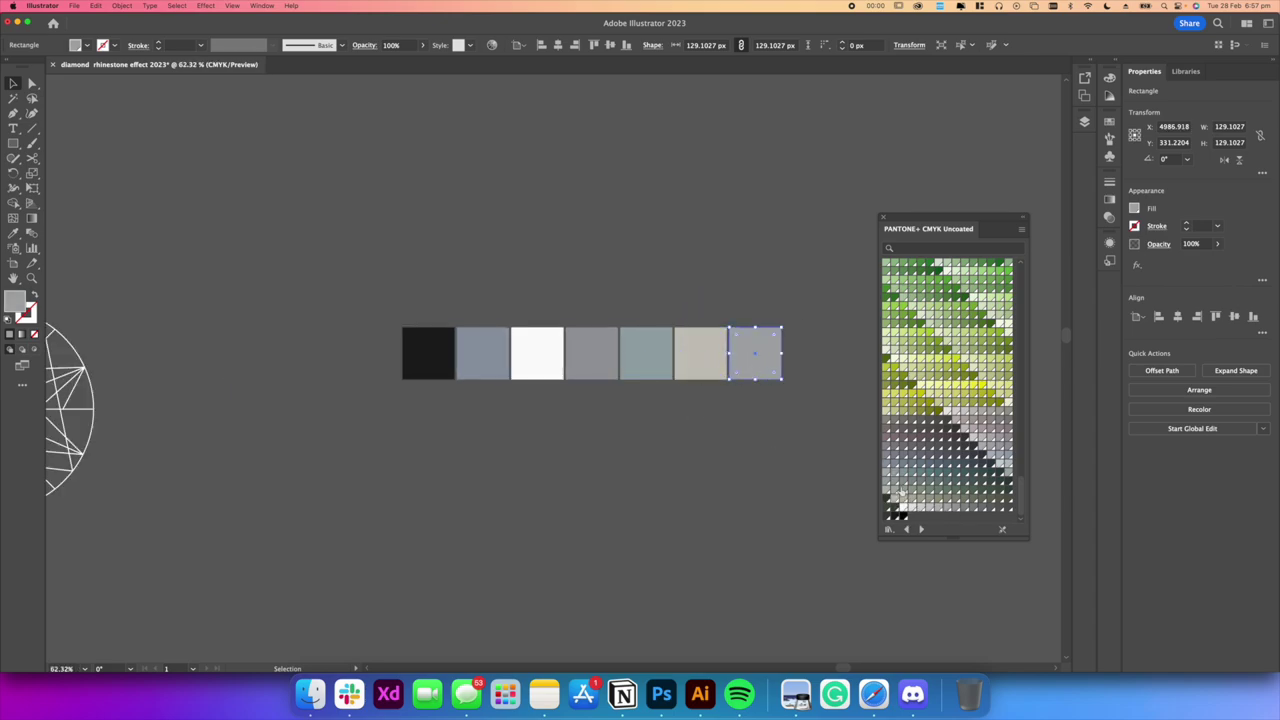
left_click(960, 512)
left_click(744, 441)
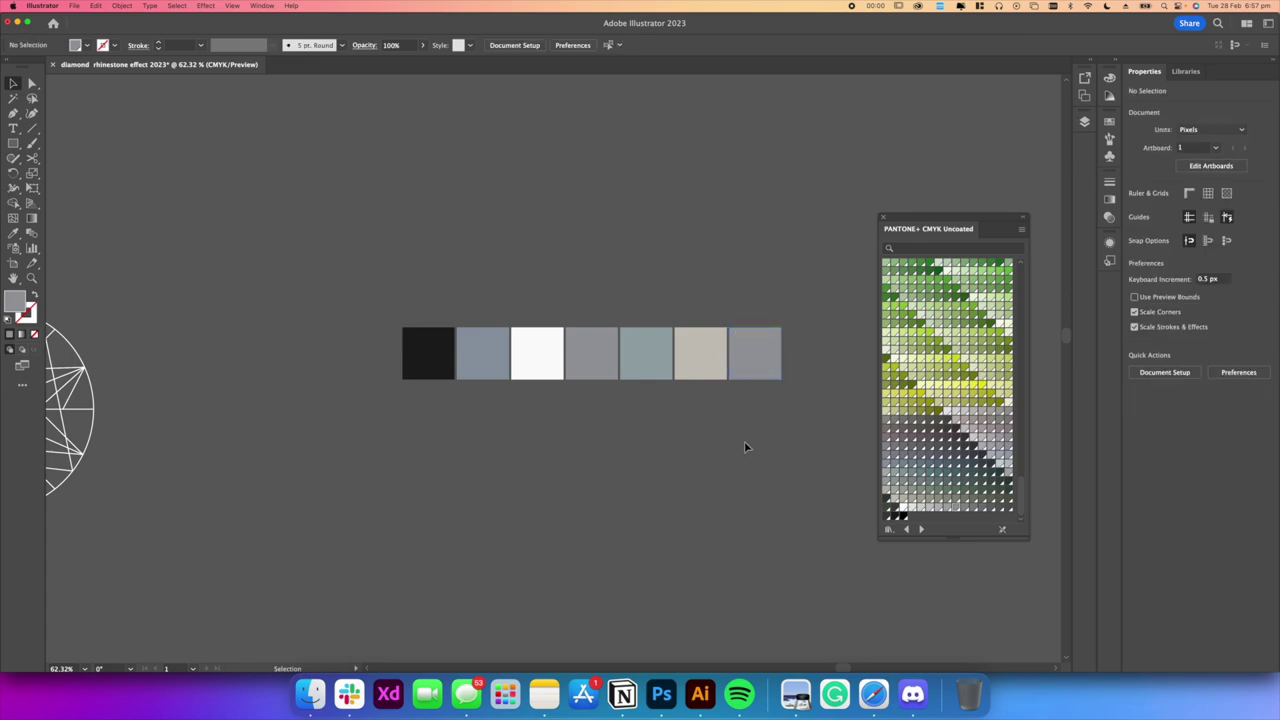
Select the row of seven color squares and move it closer to the strokeless gem copy
scroll(744, 441, "down", 5)
left_click_drag(648, 306, 834, 371)
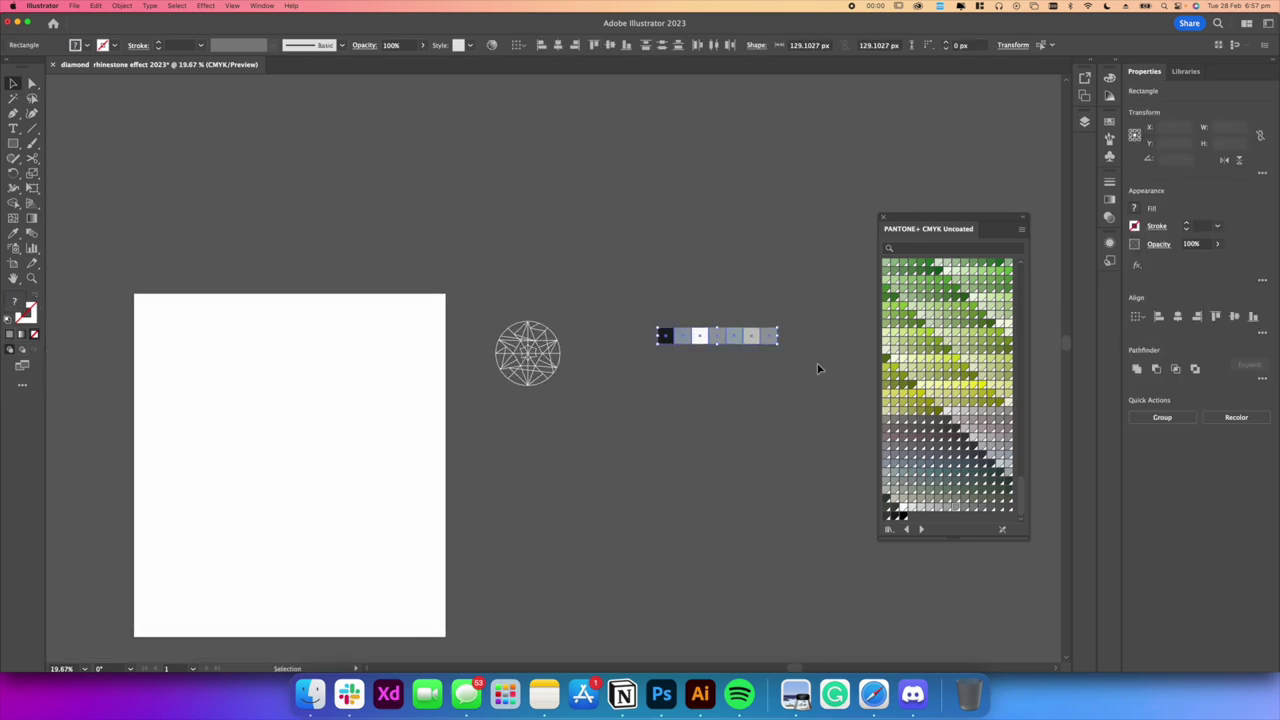
scroll(711, 358, "up", 2)
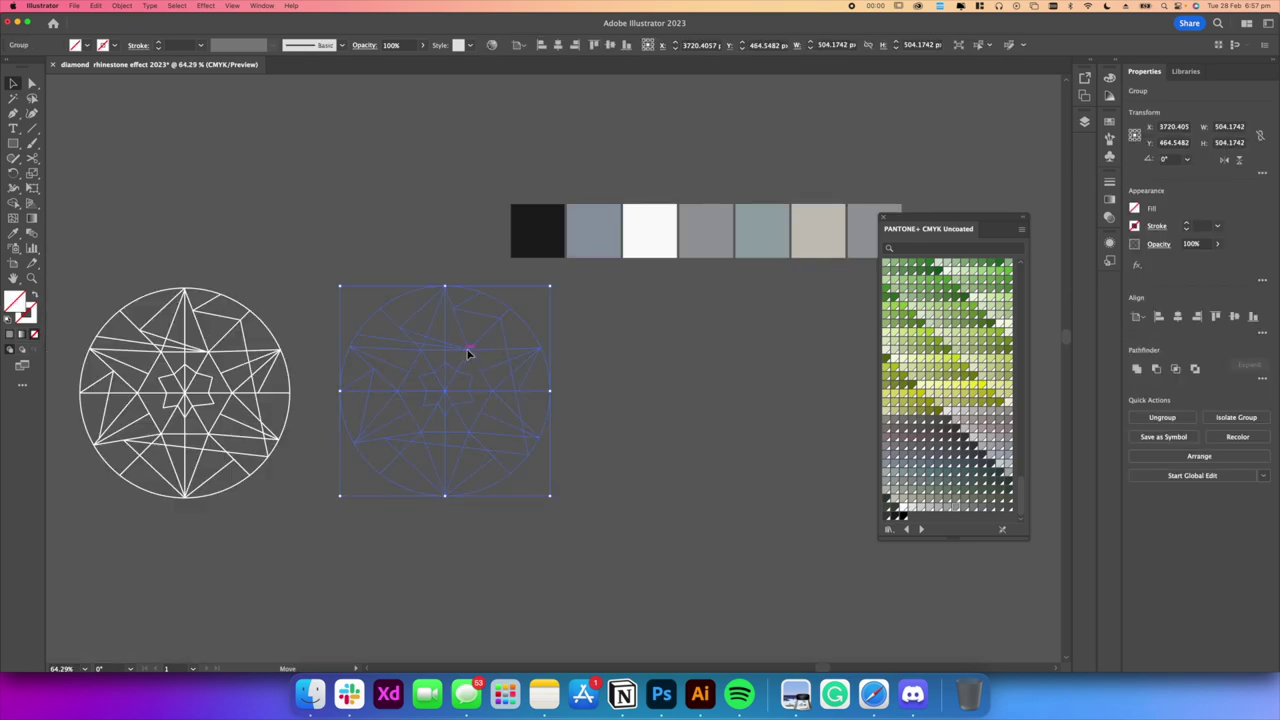
Move the strokeless gem copy beneath the color squares and fill its upper-left outer facets with black using Shape Builder
left_click_drag(467, 351, 588, 386)
scroll(666, 354, "up", 3)
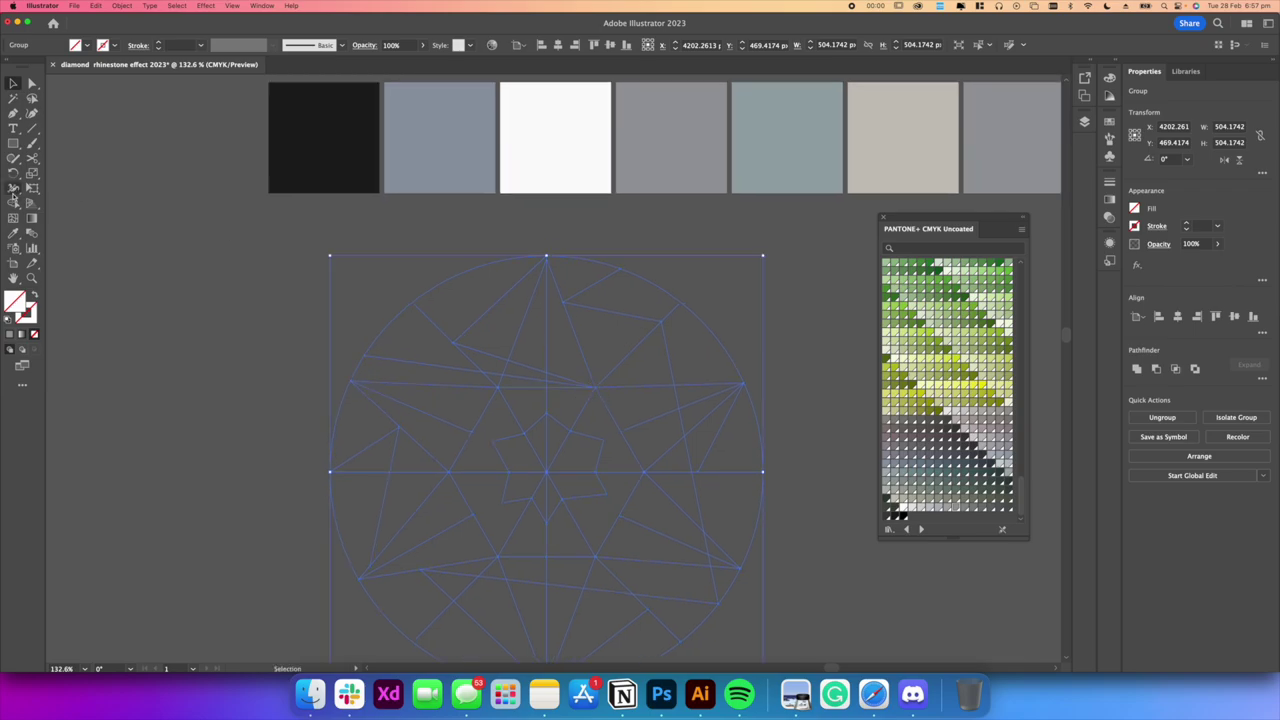
left_click(1134, 208)
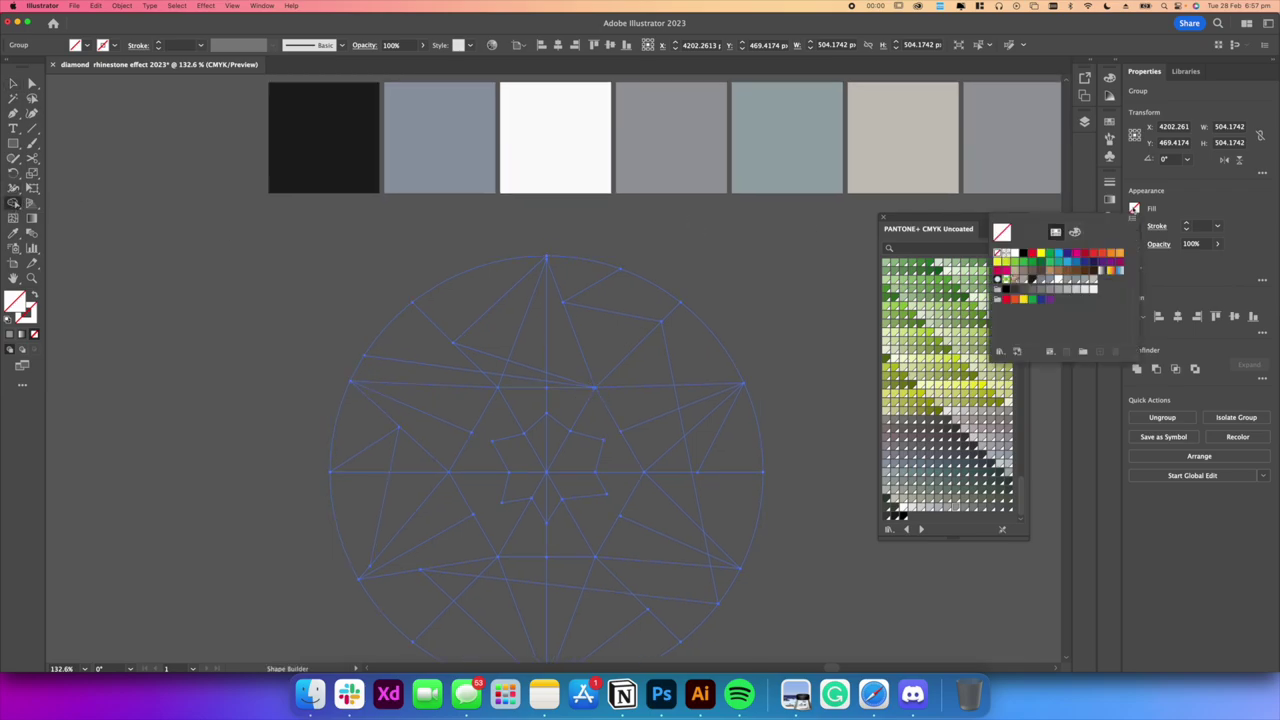
left_click(1031, 289)
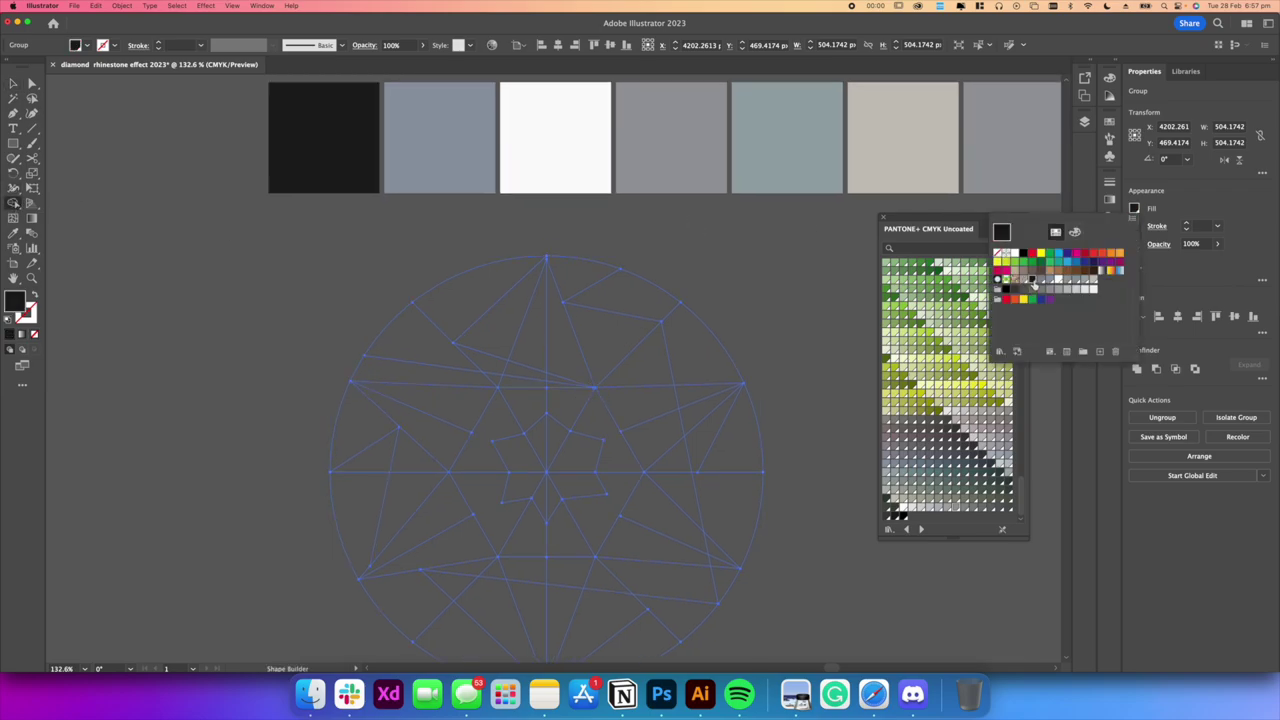
left_click(449, 354)
left_click(412, 345)
scroll(540, 348, "down", 2)
scroll(535, 347, "up", 2)
scroll(533, 358, "down", 4)
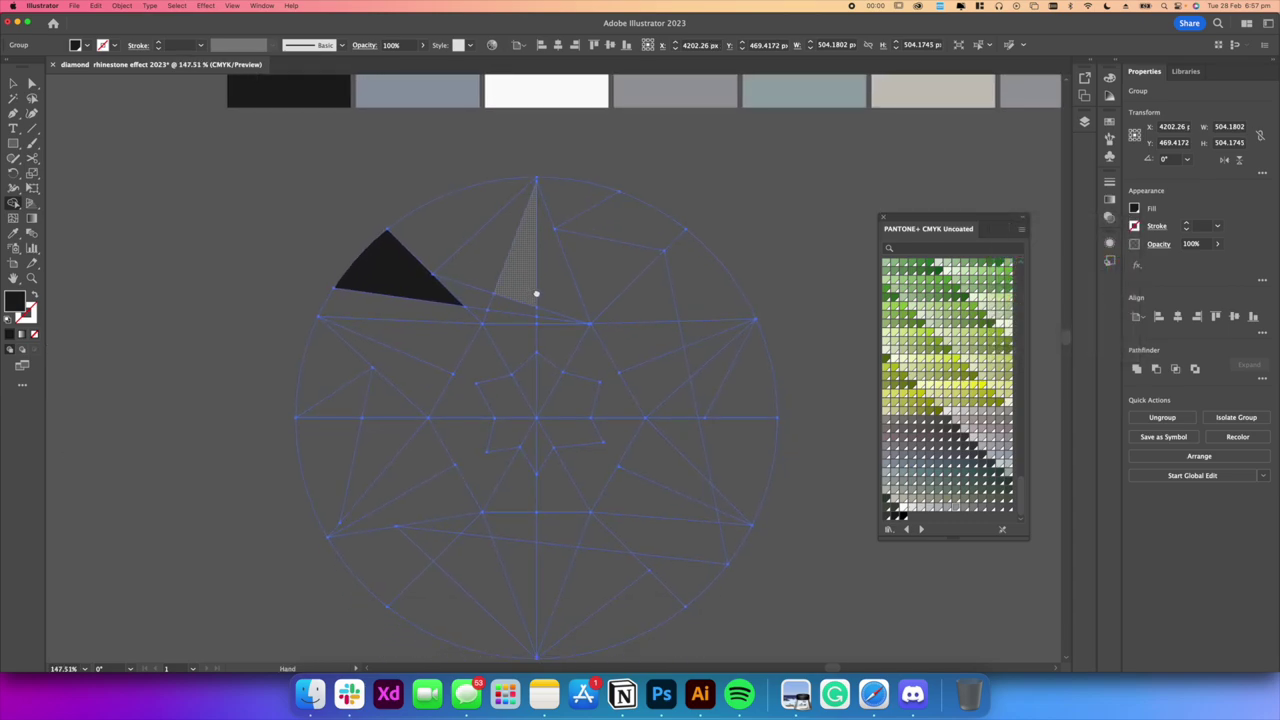
Fill the outer facets along the gem's lower-right rim with the same black
scroll(669, 507, "down", 3)
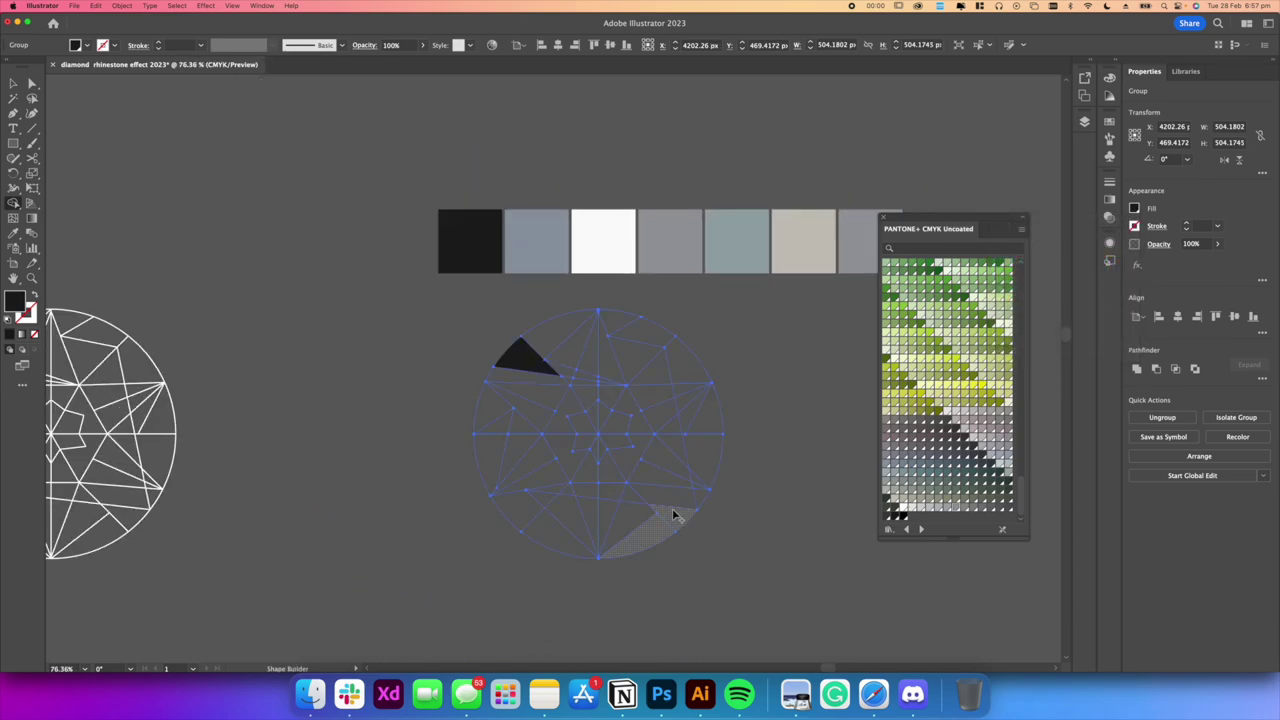
scroll(666, 514, "up", 1)
left_click(670, 515)
scroll(666, 443, "down", 2)
key("super+y")
scroll(665, 452, "up", 3)
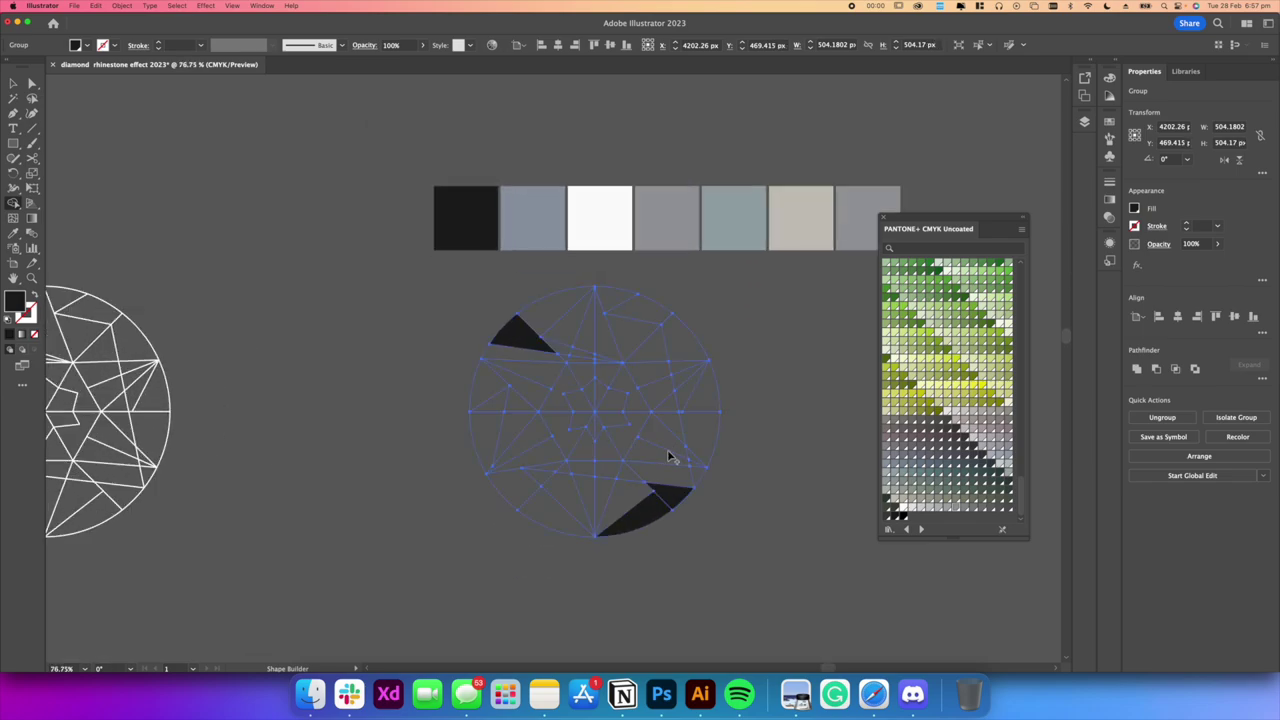
Fill the thin facet above the central star and the star's upper-right point with the white swatch
left_click(1135, 208)
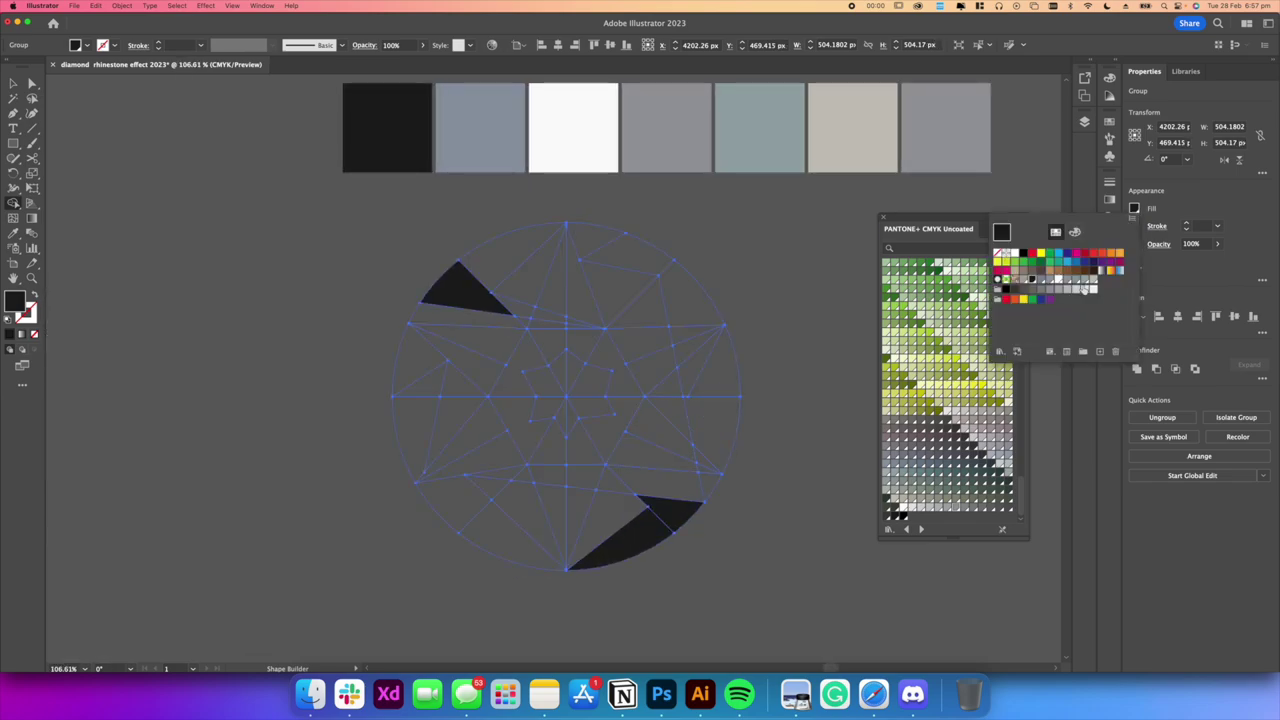
left_click(1058, 283)
scroll(551, 329, "up", 4)
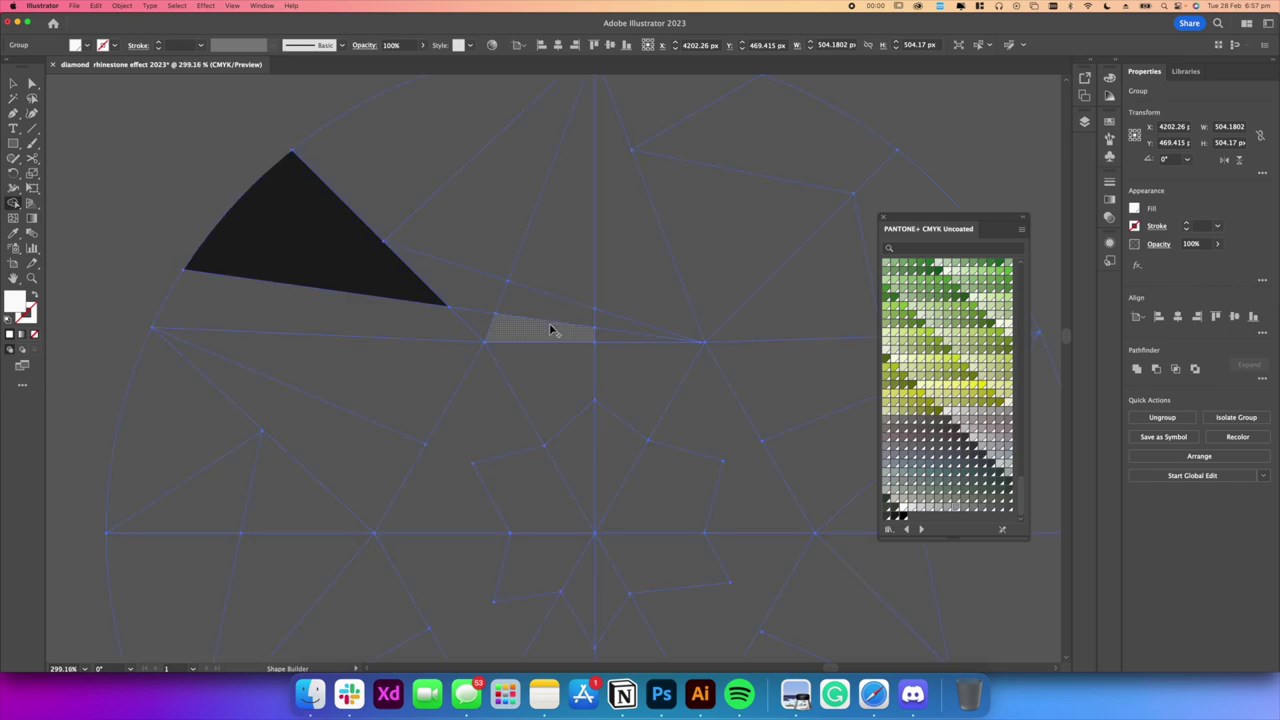
left_click(546, 335)
scroll(546, 335, "down", 3)
left_click(590, 405)
scroll(580, 415, "up", 3)
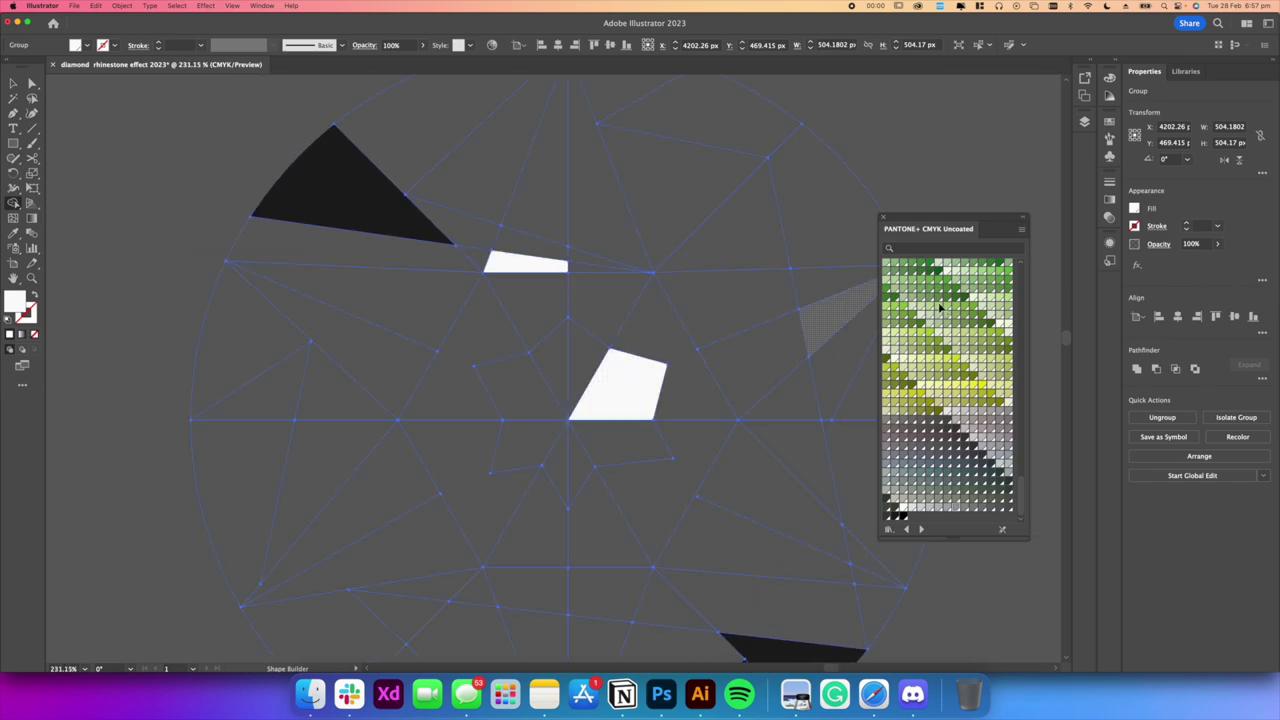
Fill the narrow upper triangle of the central star with grey and further facets with grey-green, beige and blue-grey
left_click(1134, 208)
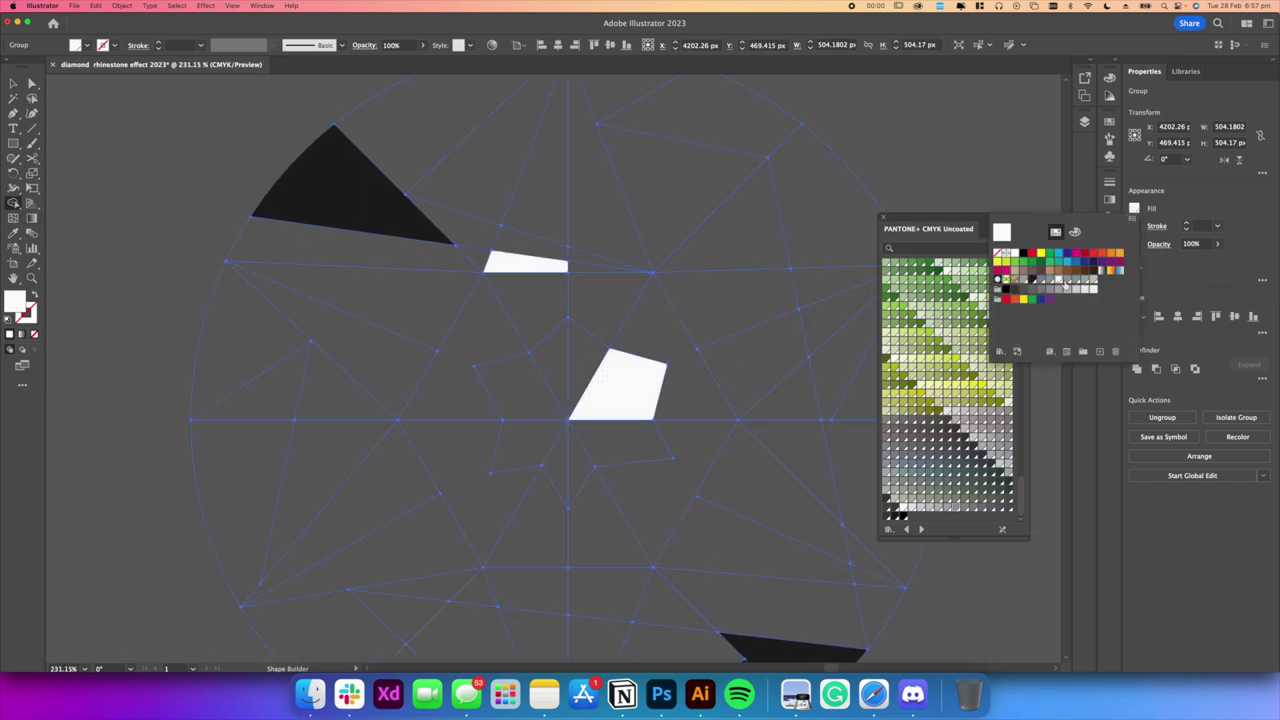
left_click(1066, 283)
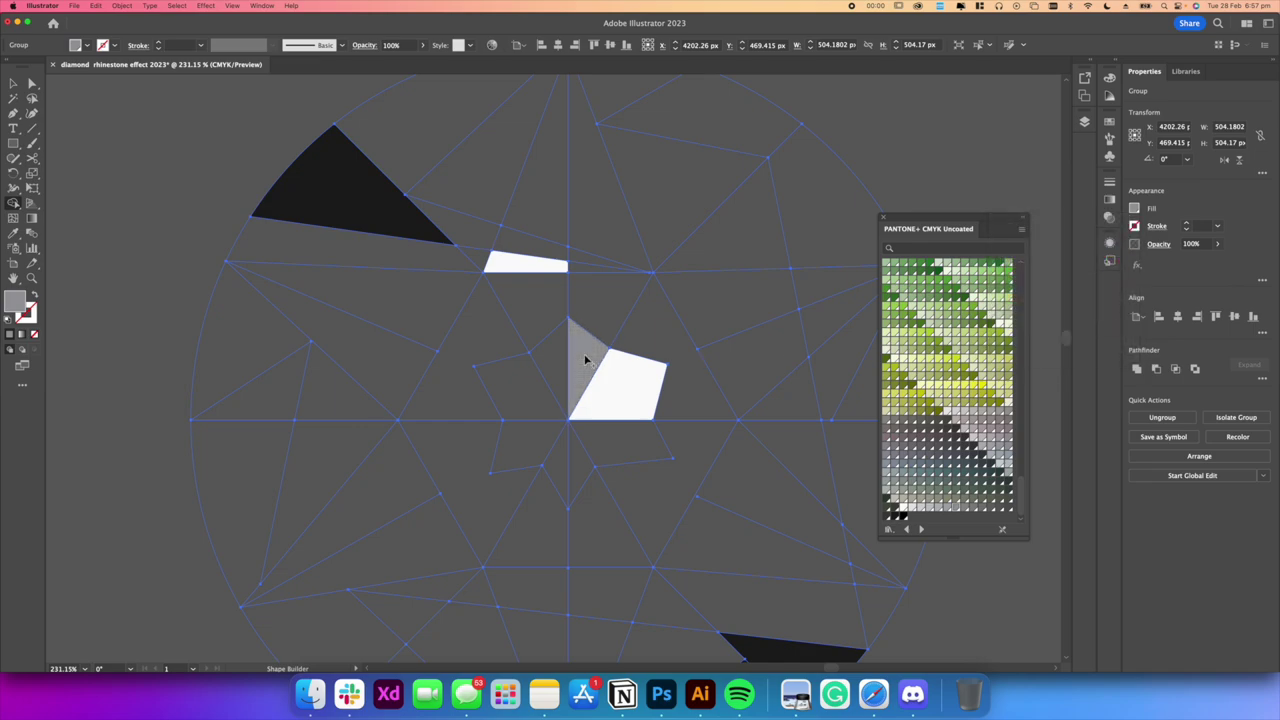
left_click(1136, 209)
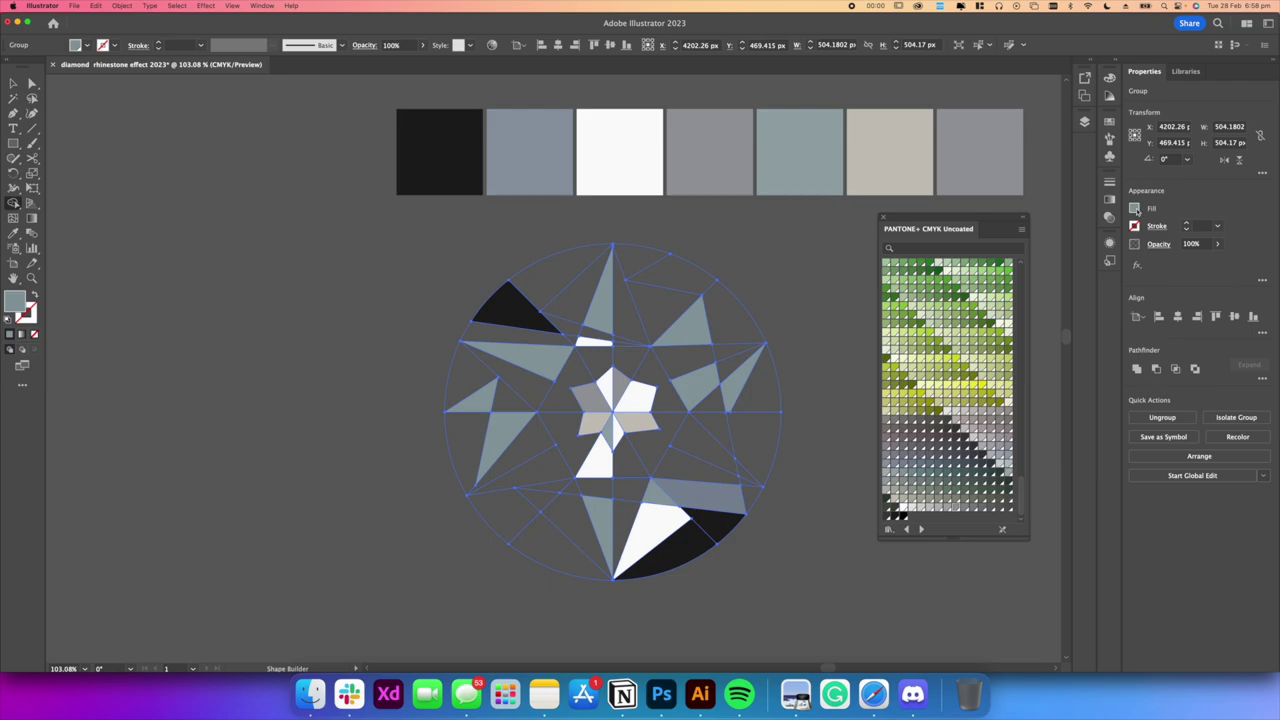
Fill the tall facet just right of the gem's top point with the white swatch
left_click(1137, 211)
left_click(1063, 287)
scroll(630, 335, "up", 5)
scroll(628, 330, "down", 3)
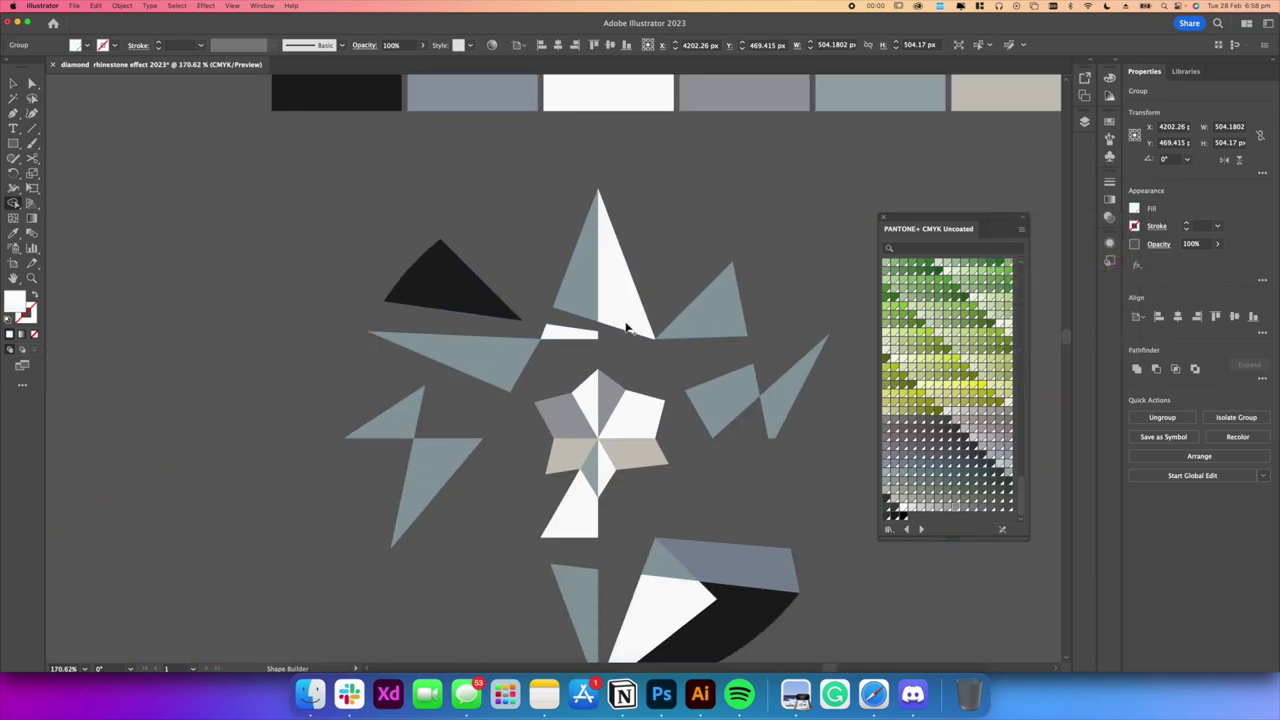
scroll(737, 350, "up", 1)
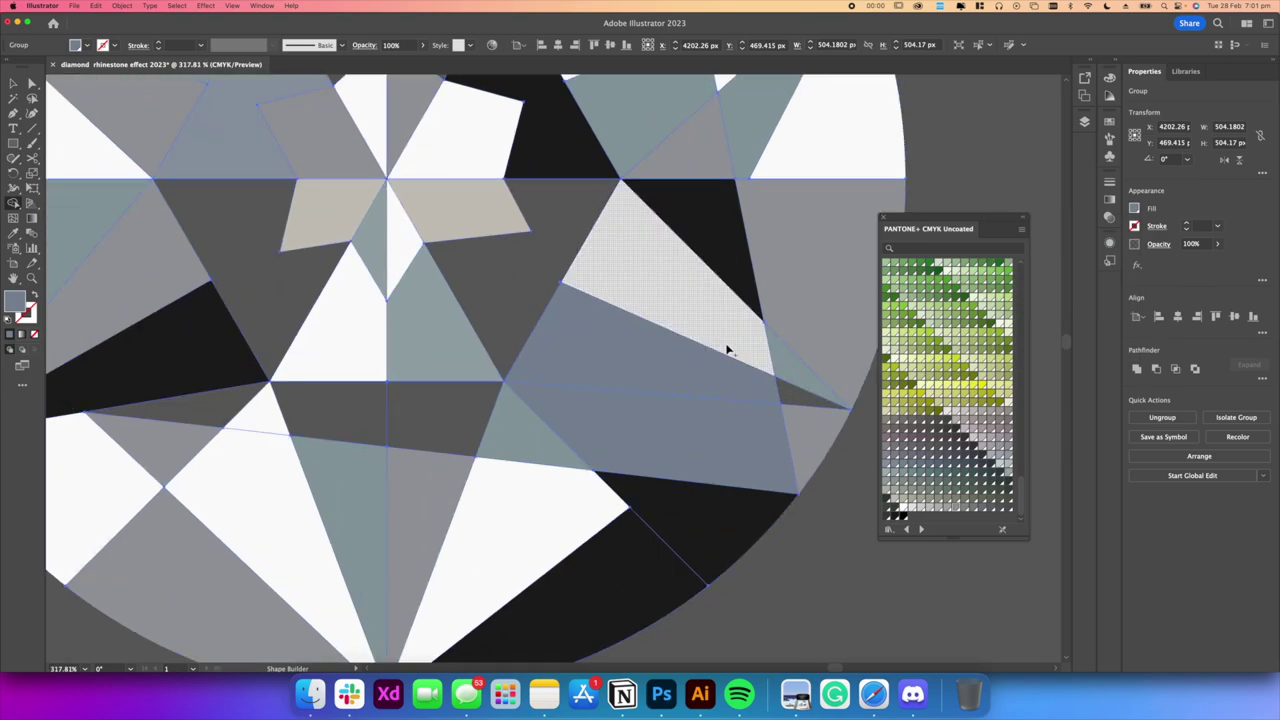
Fill the large facet below and right of the central star with white, and color the remaining facets from the palette
left_click(1134, 209)
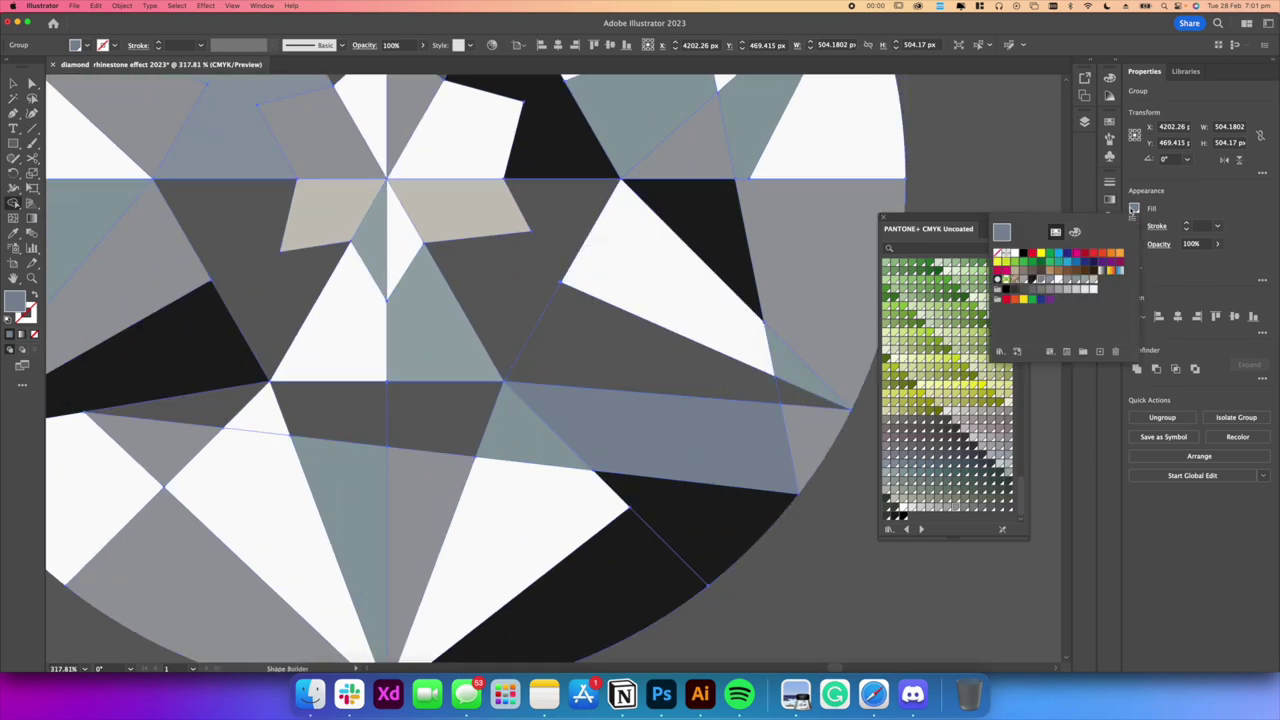
left_click(1060, 285)
scroll(680, 318, "down", 2)
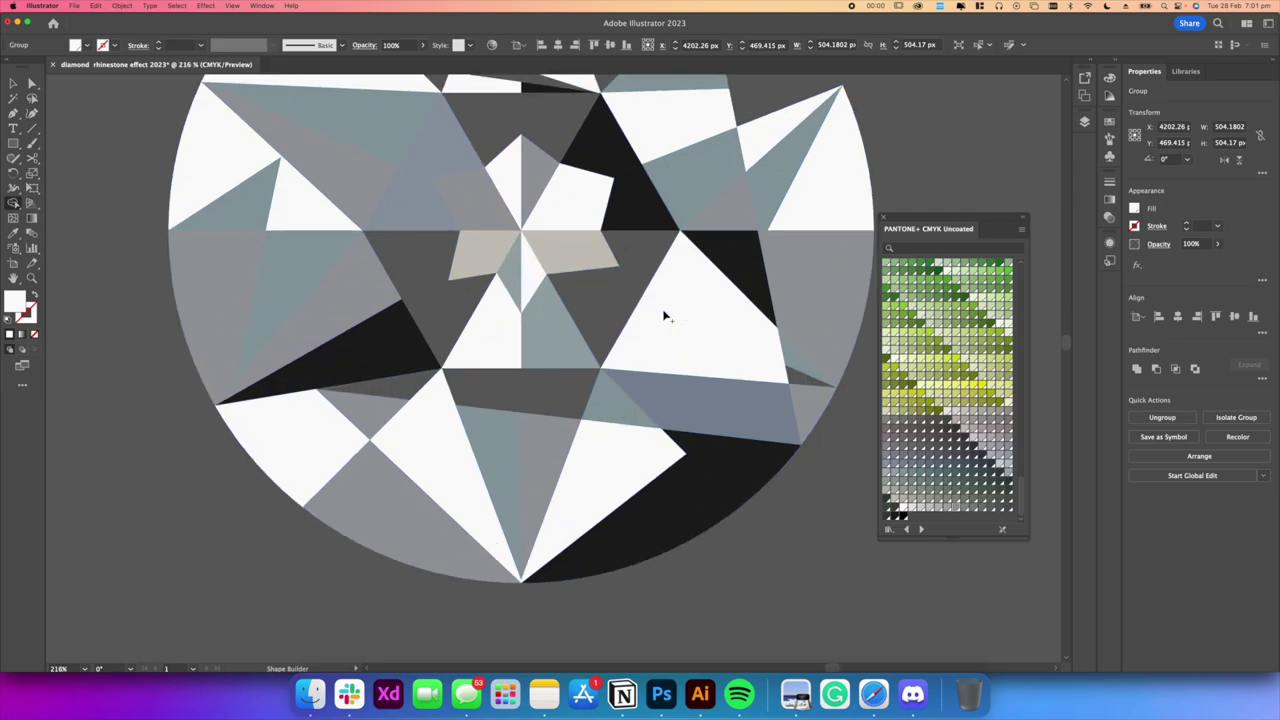
left_click(1134, 209)
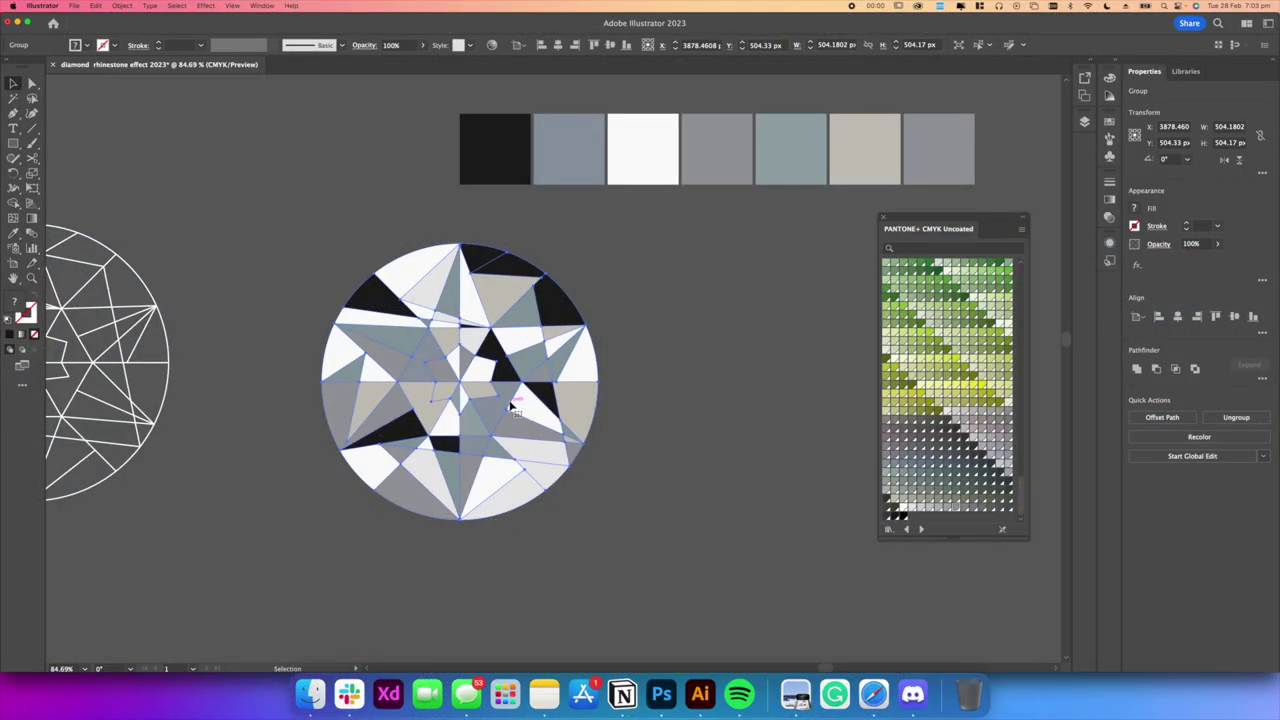
Duplicate the colored gem slightly to the right and send the copy to the back
scroll(510, 405, "down", 3)
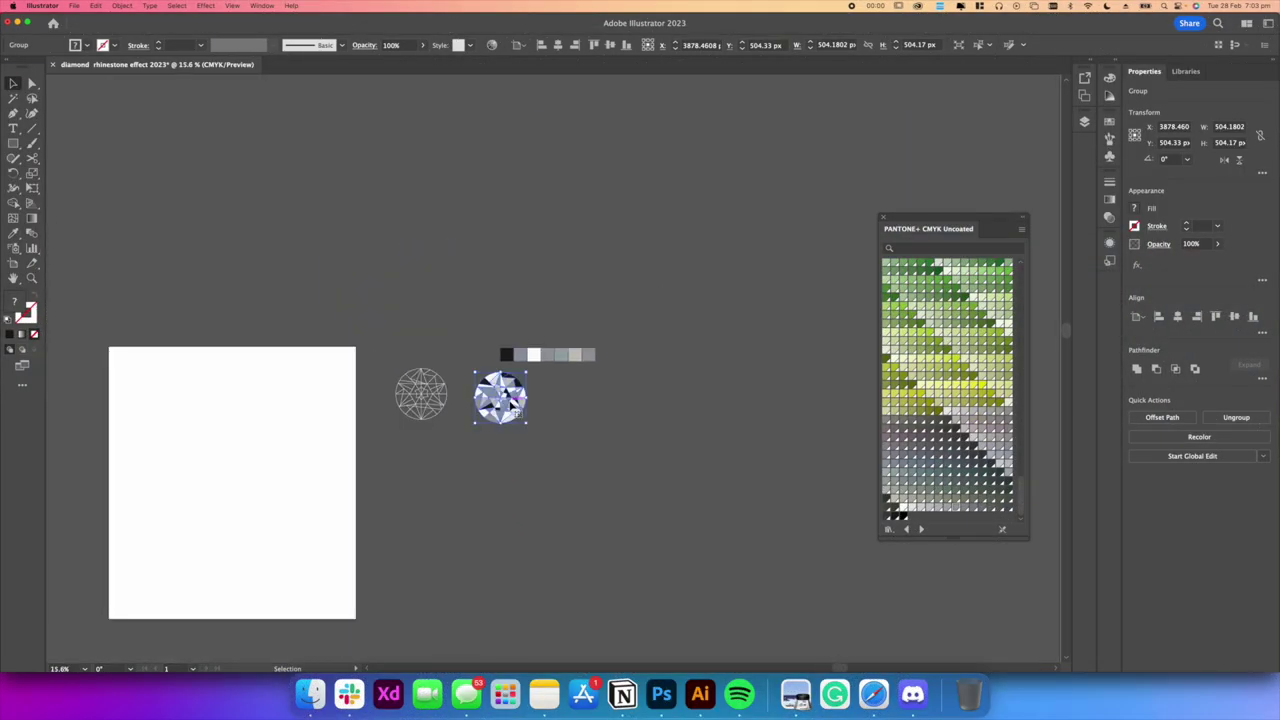
left_click_drag(510, 405, 535, 398)
scroll(535, 398, "up", 3)
right_click(578, 396)
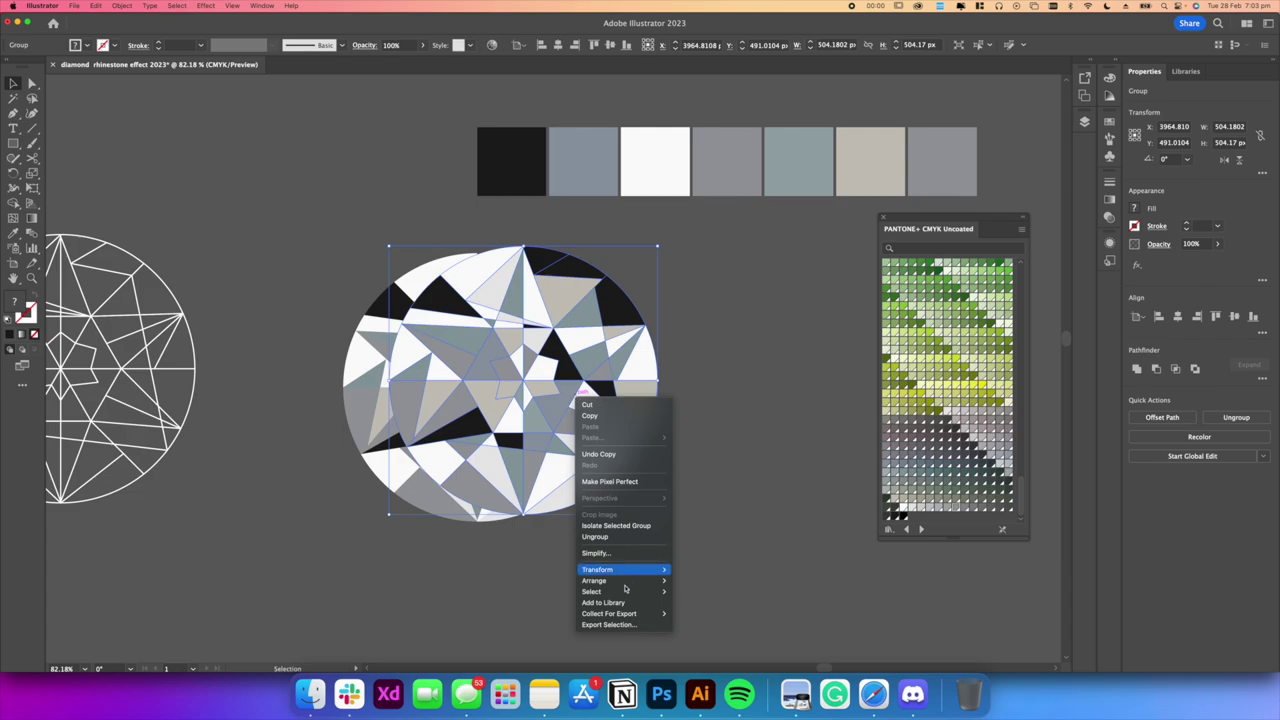
mouse_move(606, 582)
left_click(712, 614)
Place the copy behind the original gem, enlarging and rotating it so its edge forms a rim
left_click_drag(654, 358, 621, 387)
left_click_drag(622, 241, 677, 309)
left_click(657, 329)
scroll(655, 346, "down", 3)
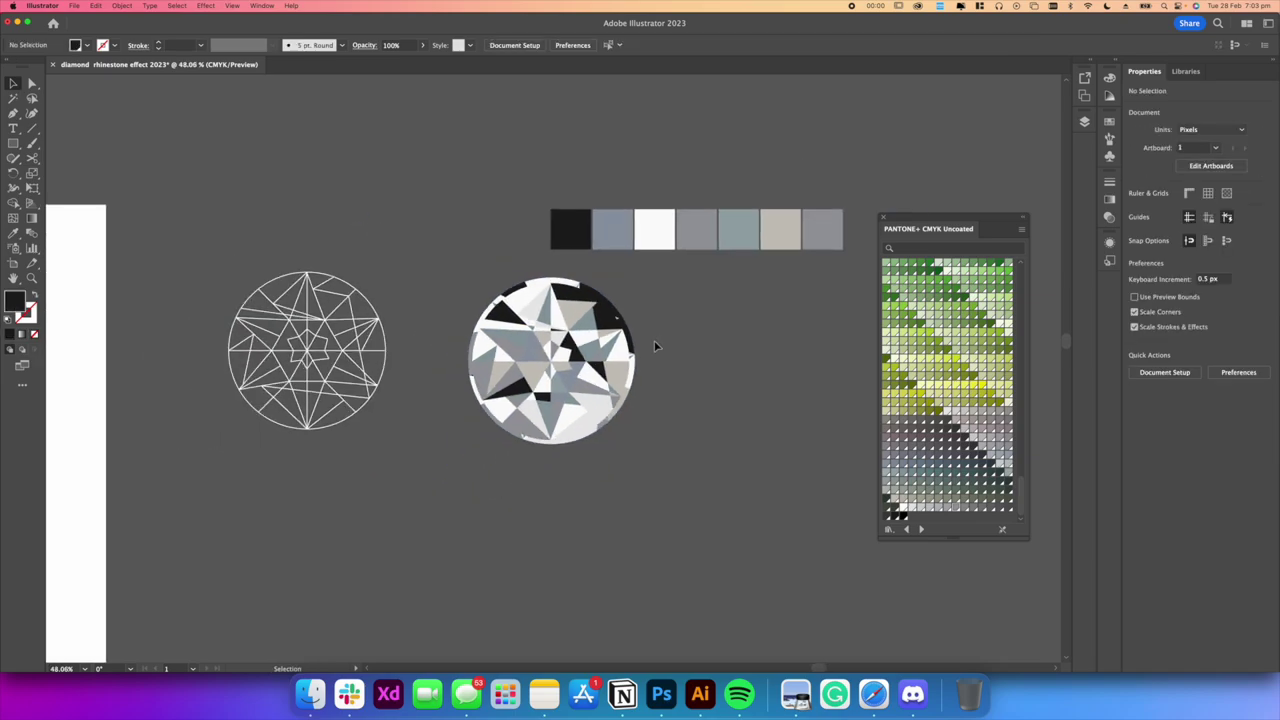
Align the front and rear gems on their vertical and horizontal centers
left_click(550, 370)
left_click(1234, 317)
left_click(1177, 317)
left_click(686, 366)
scroll(696, 379, "up", 3)
scroll(696, 379, "up", 5)
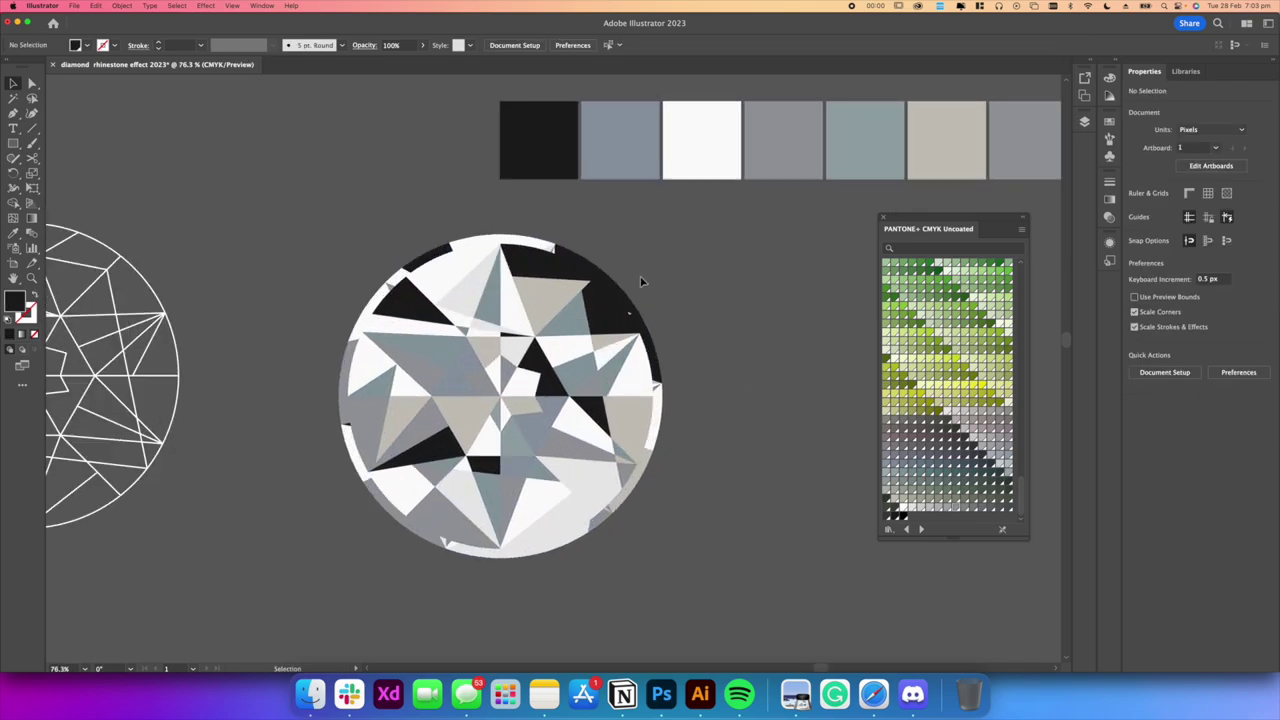
Duplicate the rotated rear gem with a slight offset and send the selected copy to the back
left_click(634, 329)
scroll(632, 326, "down", 2)
scroll(634, 329, "down", 4)
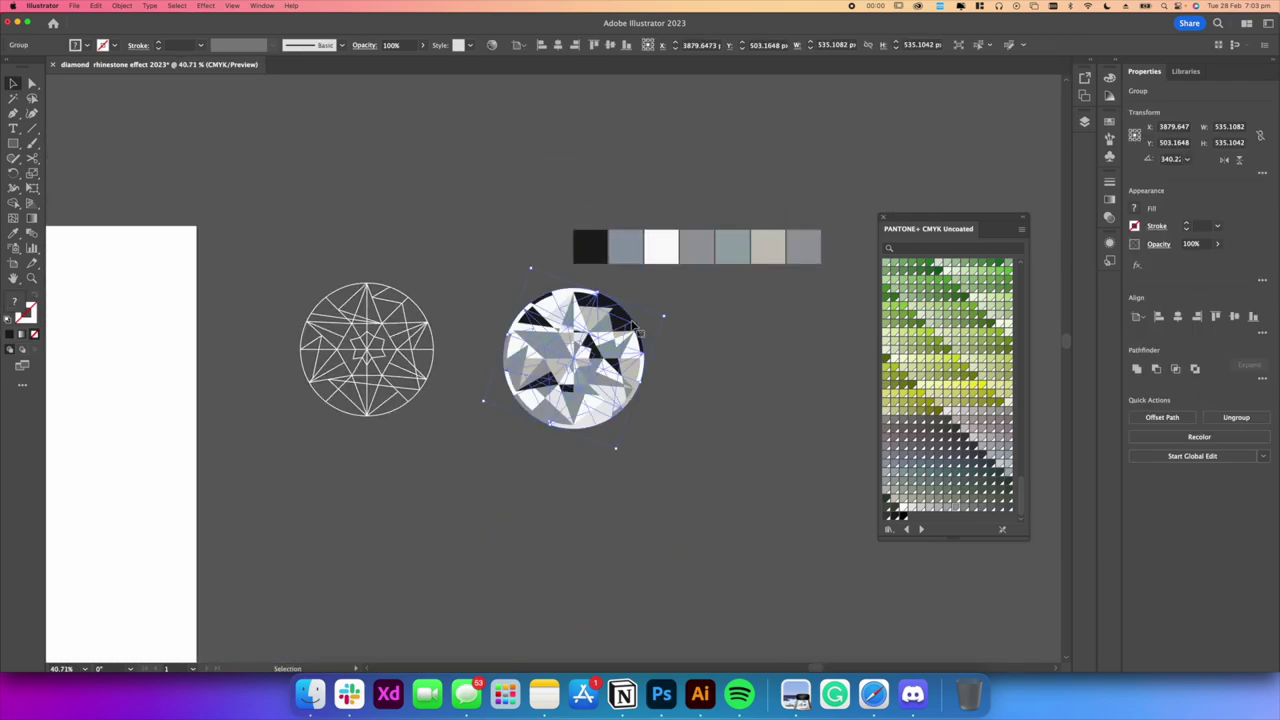
left_click_drag(640, 327, 640, 326)
right_click(640, 326)
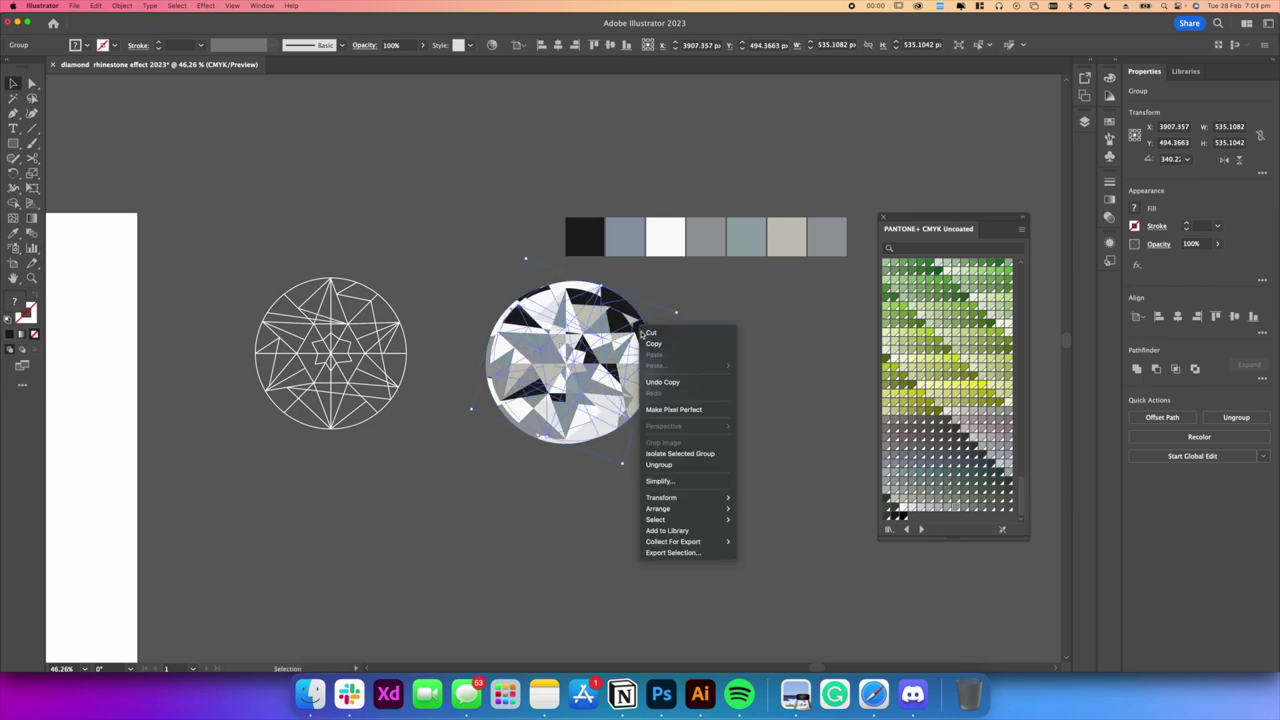
mouse_move(686, 509)
left_click(785, 541)
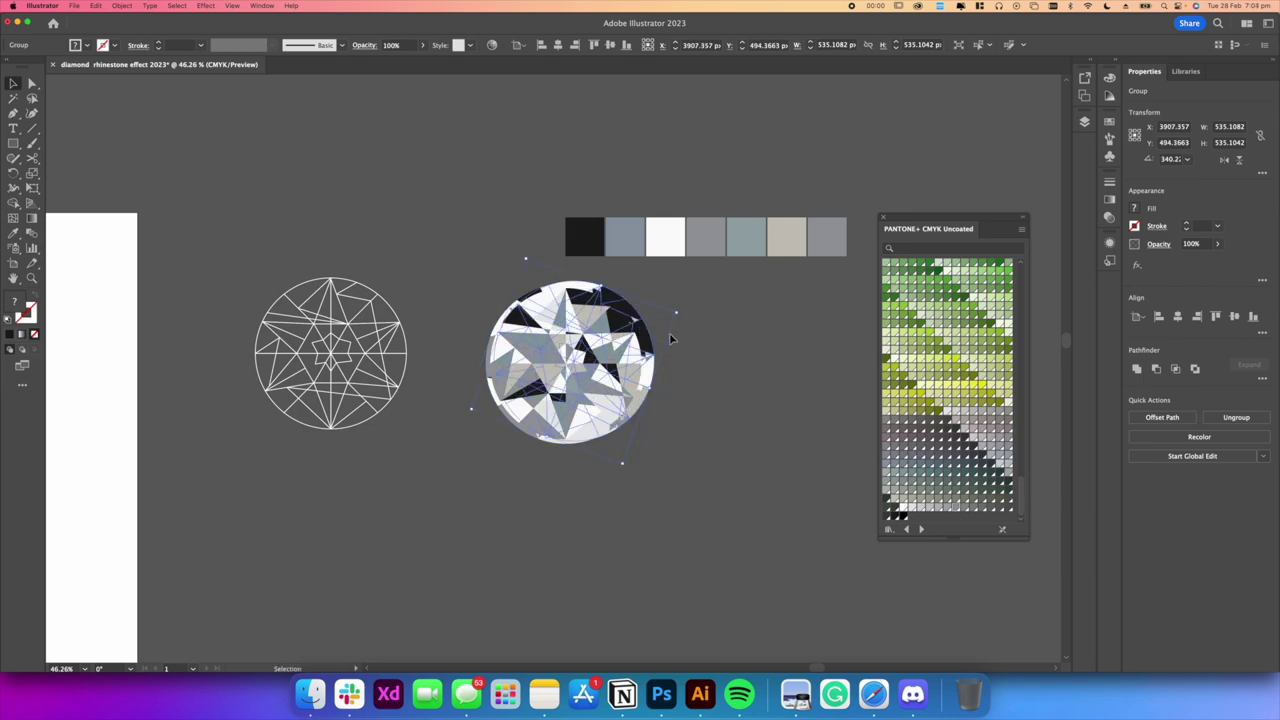
Fill a sliver of the lower-left black facet with white using Shape Builder
scroll(674, 313, "up", 3)
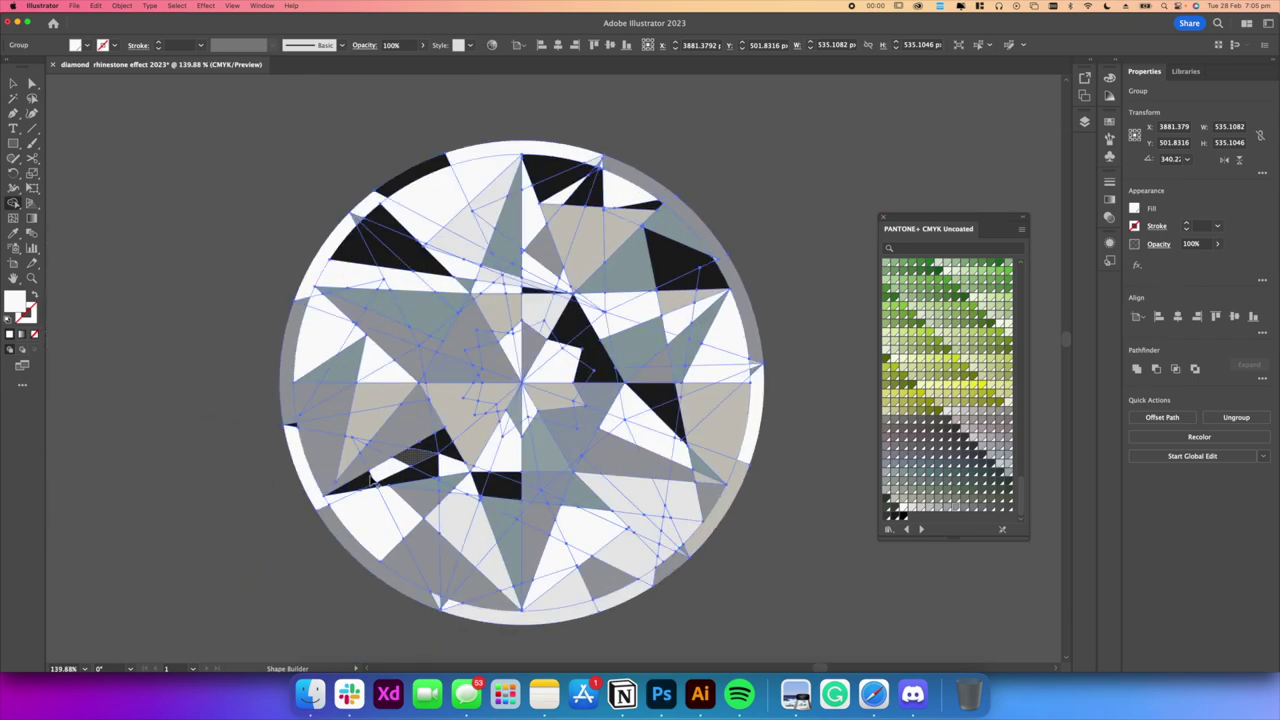
left_click(358, 488)
scroll(408, 474, "up", 6)
scroll(411, 475, "down", 7)
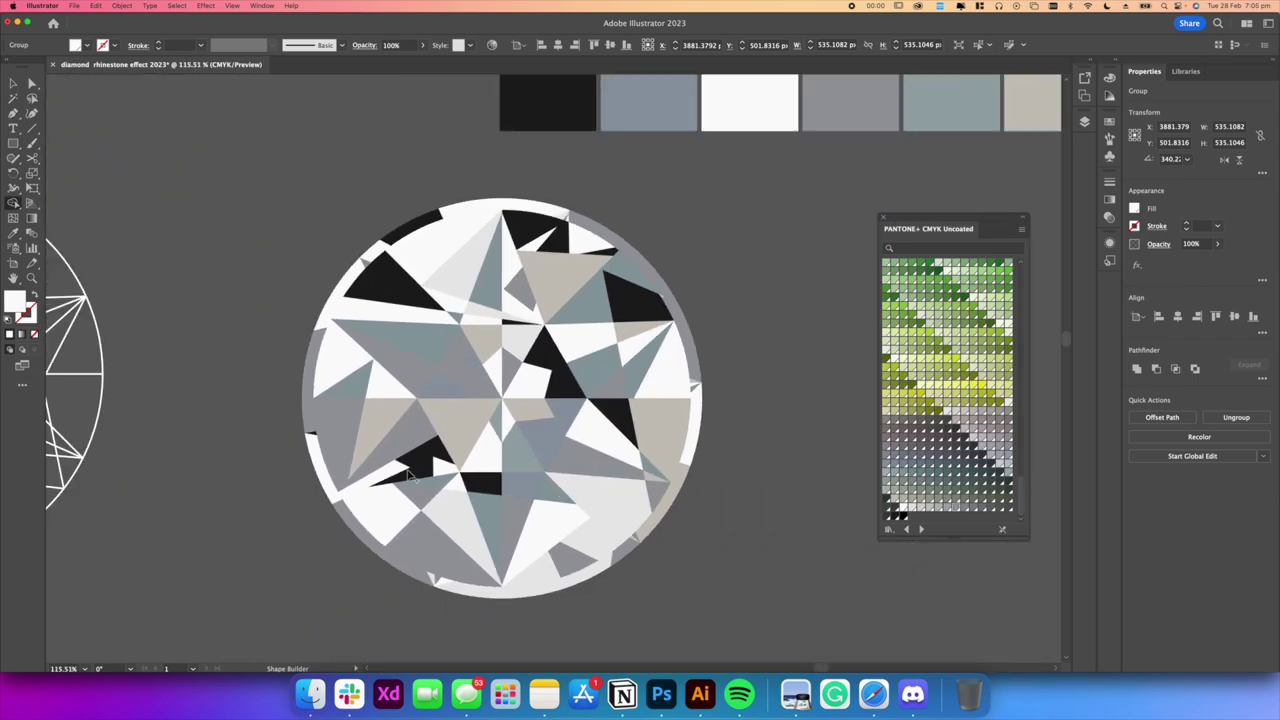
scroll(414, 469, "up", 1)
Draw a small circle about 18.7 px wide on the gem's upper-right rim with the Ellipse tool
left_click_drag(13, 143, 70, 190)
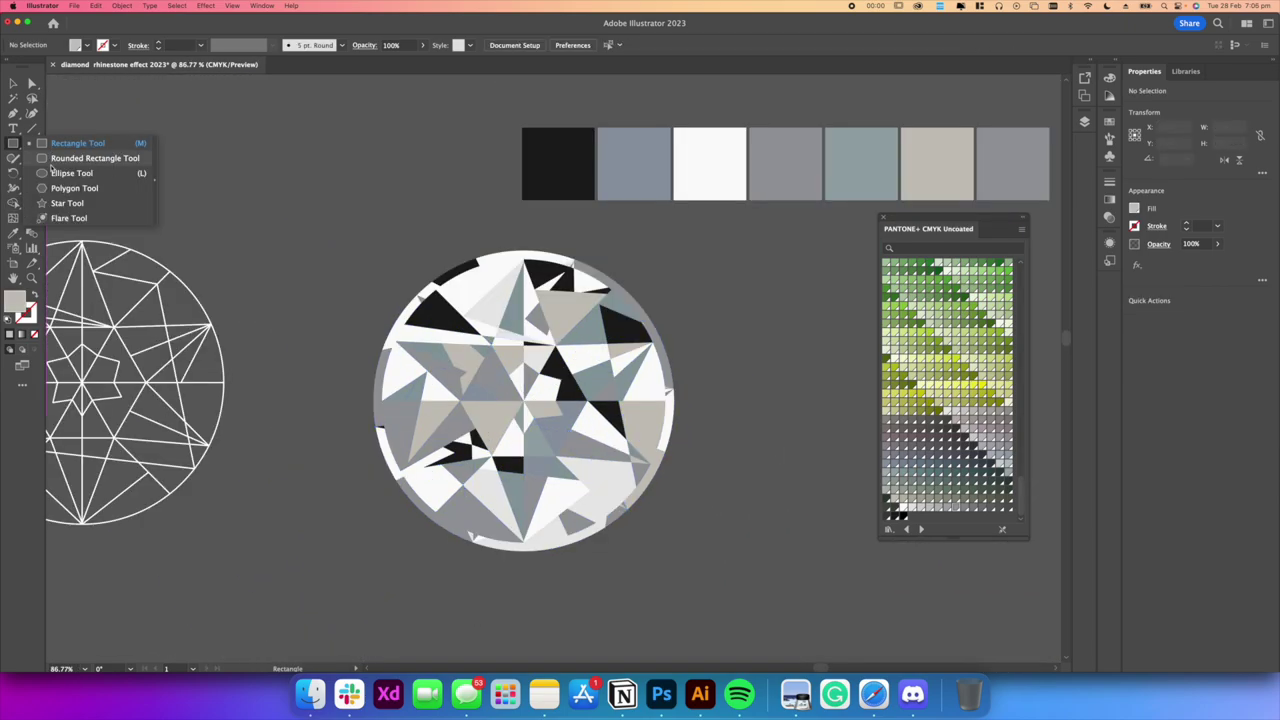
scroll(560, 211, "up", 6)
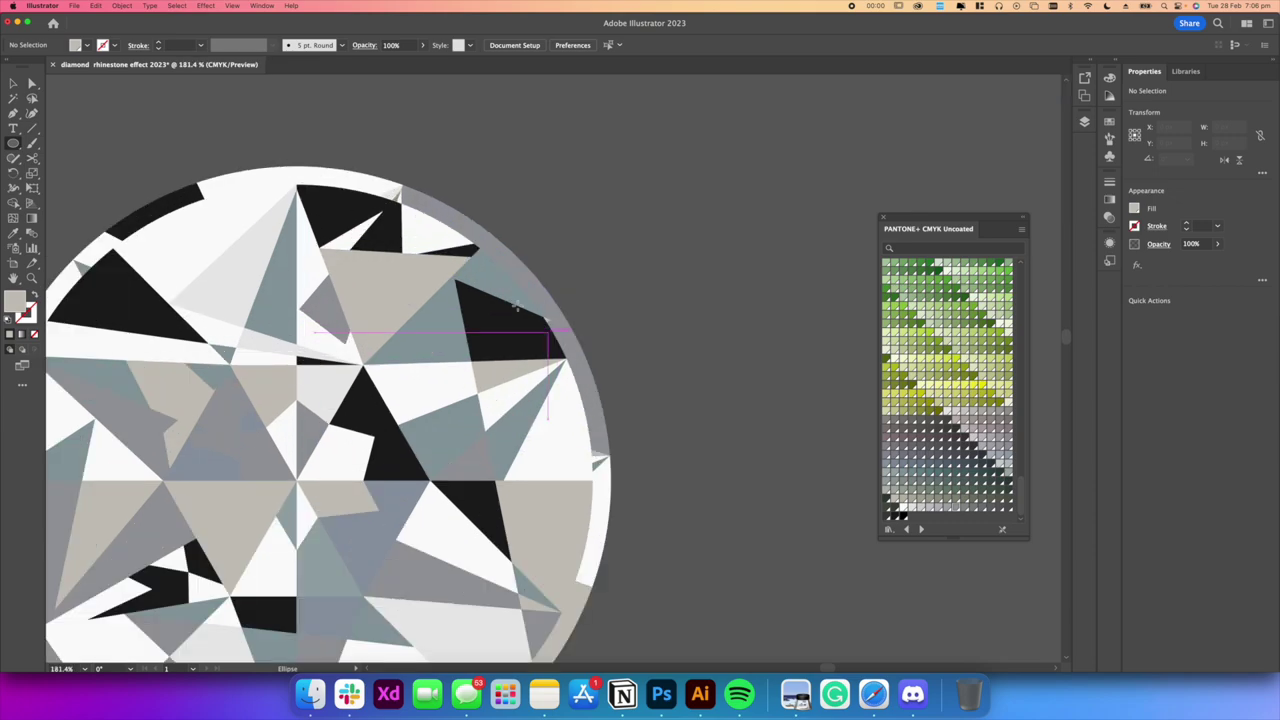
left_click_drag(560, 211, 571, 297)
scroll(571, 297, "up", 4)
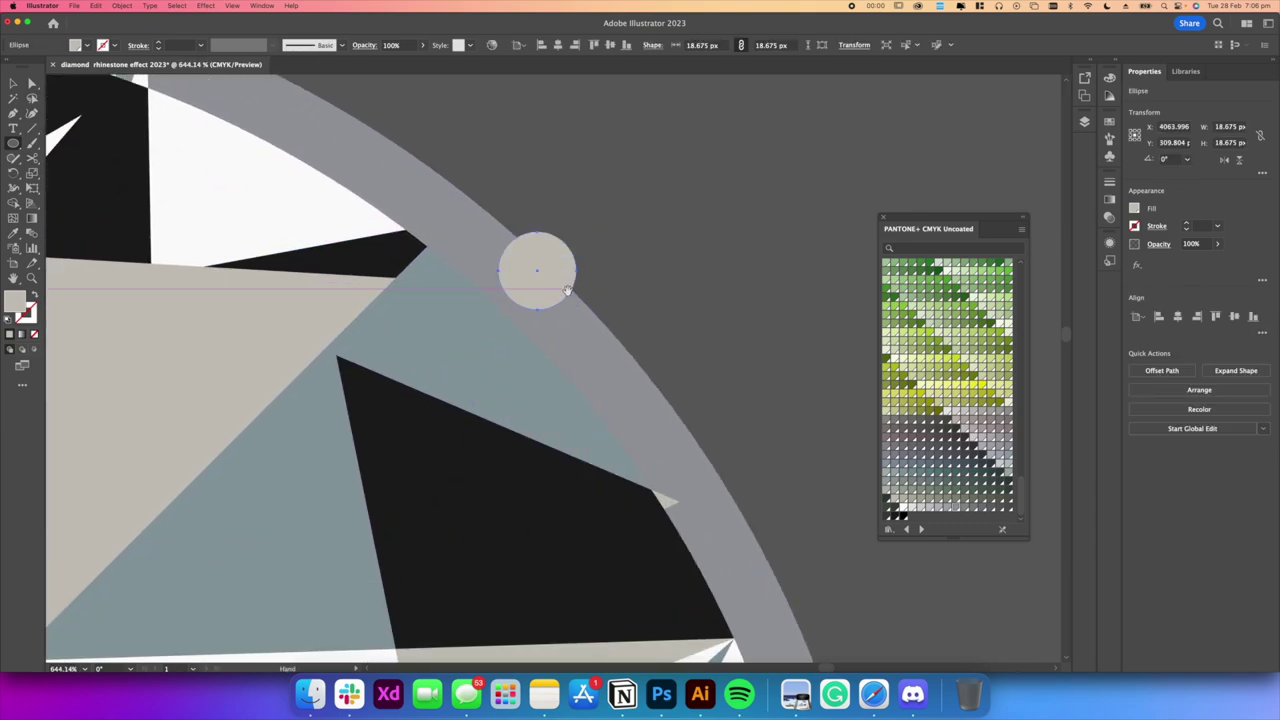
Fill the small rim circle with a yellow swatch from the PANTONE+ CMYK Uncoated color book
left_click(1134, 208)
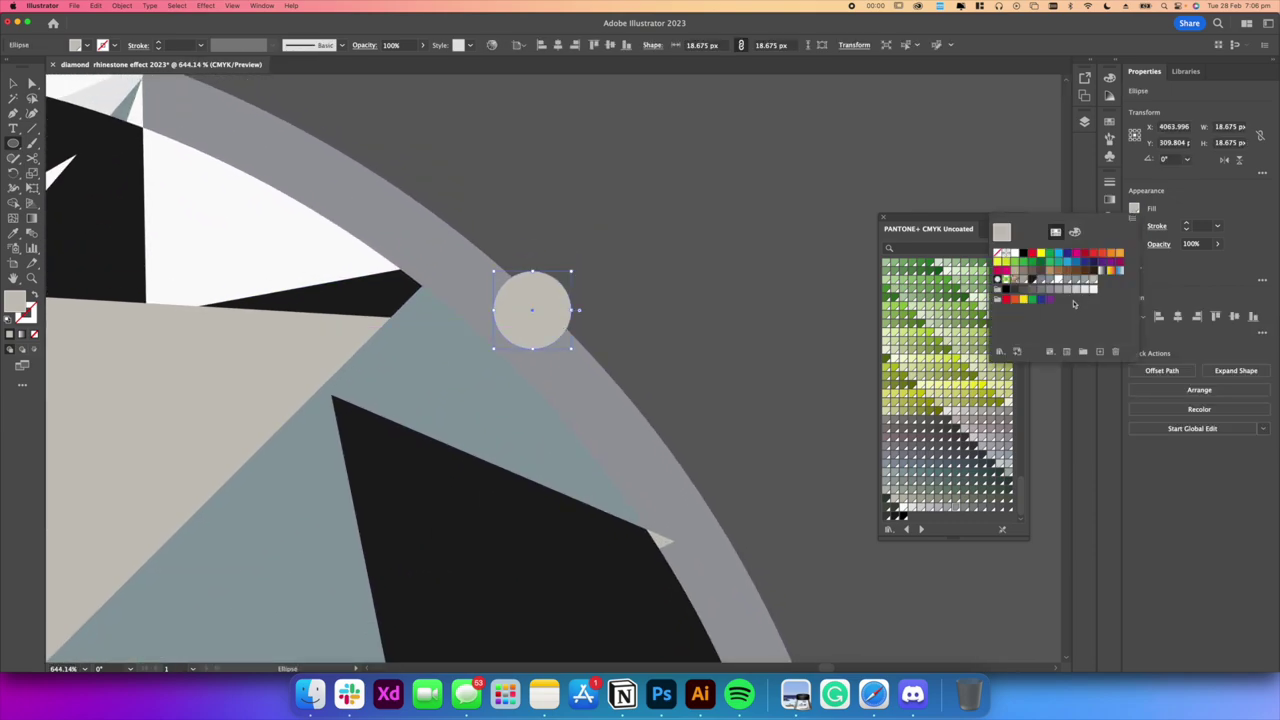
left_click(981, 424)
scroll(948, 408, "up", 10)
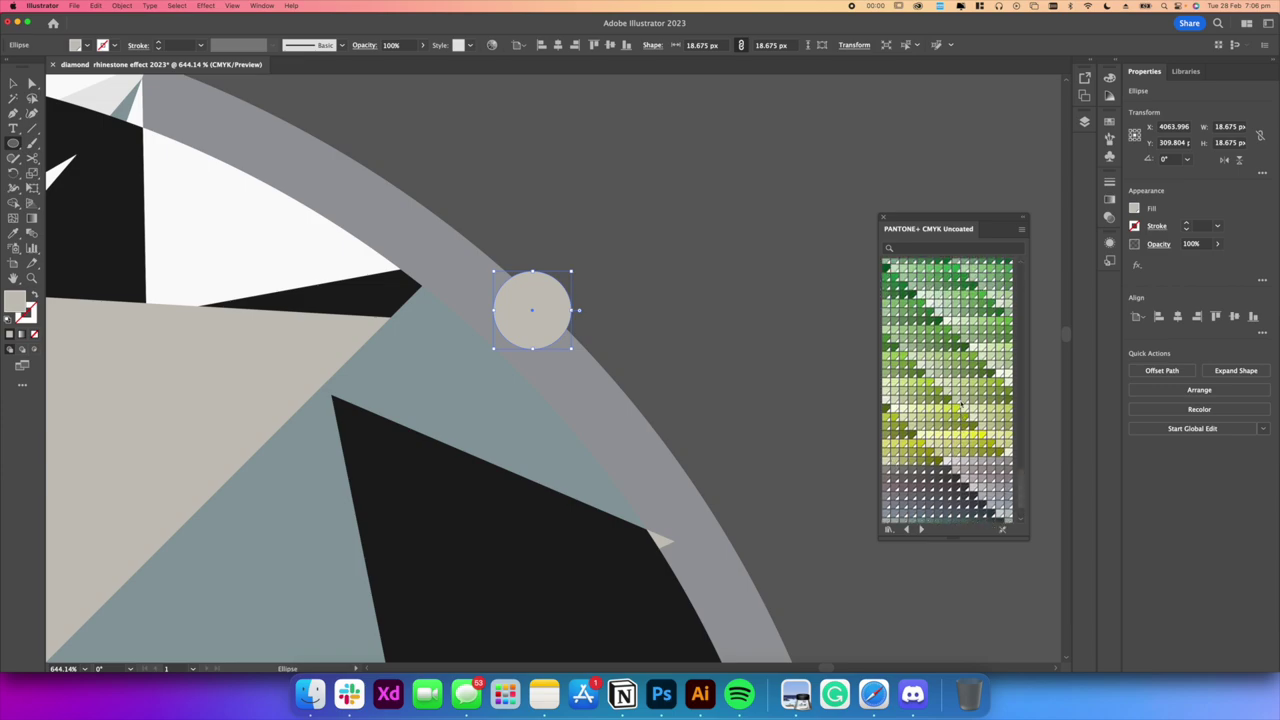
scroll(961, 404, "up", 15)
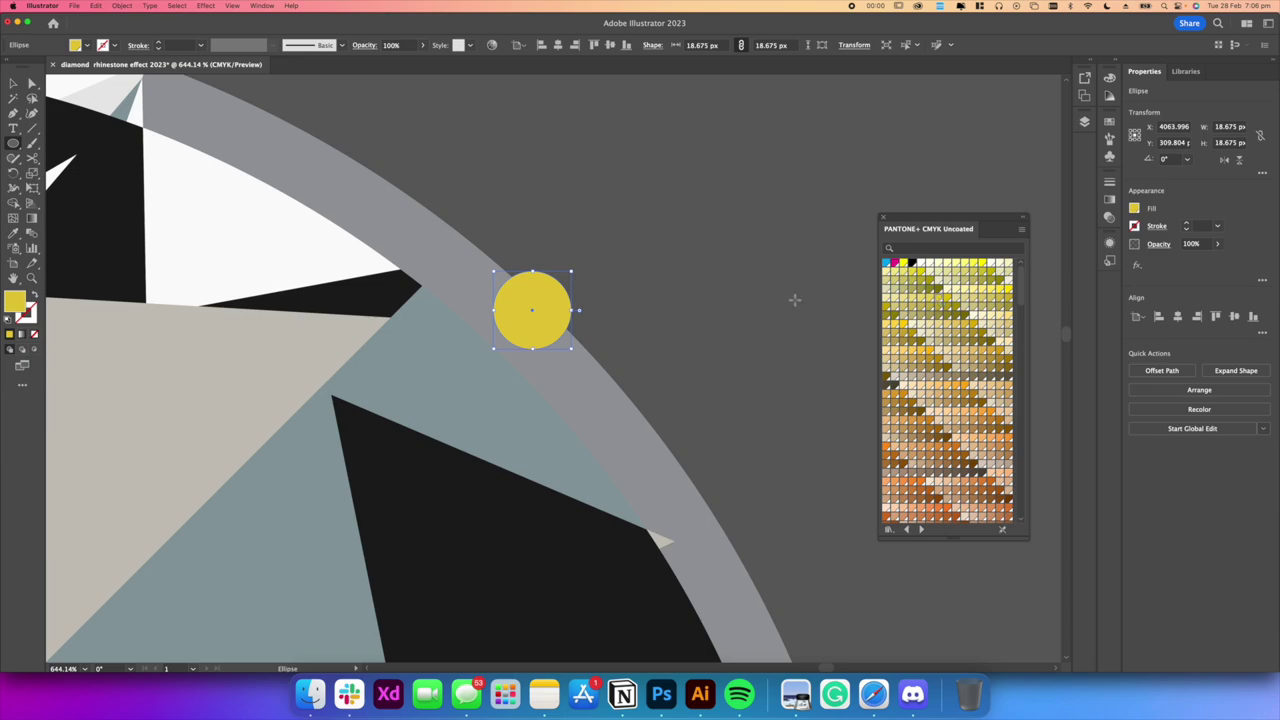
Create a second yellow circle of 18.675 px and move it onto the first one
left_click(646, 291)
left_click(405, 248)
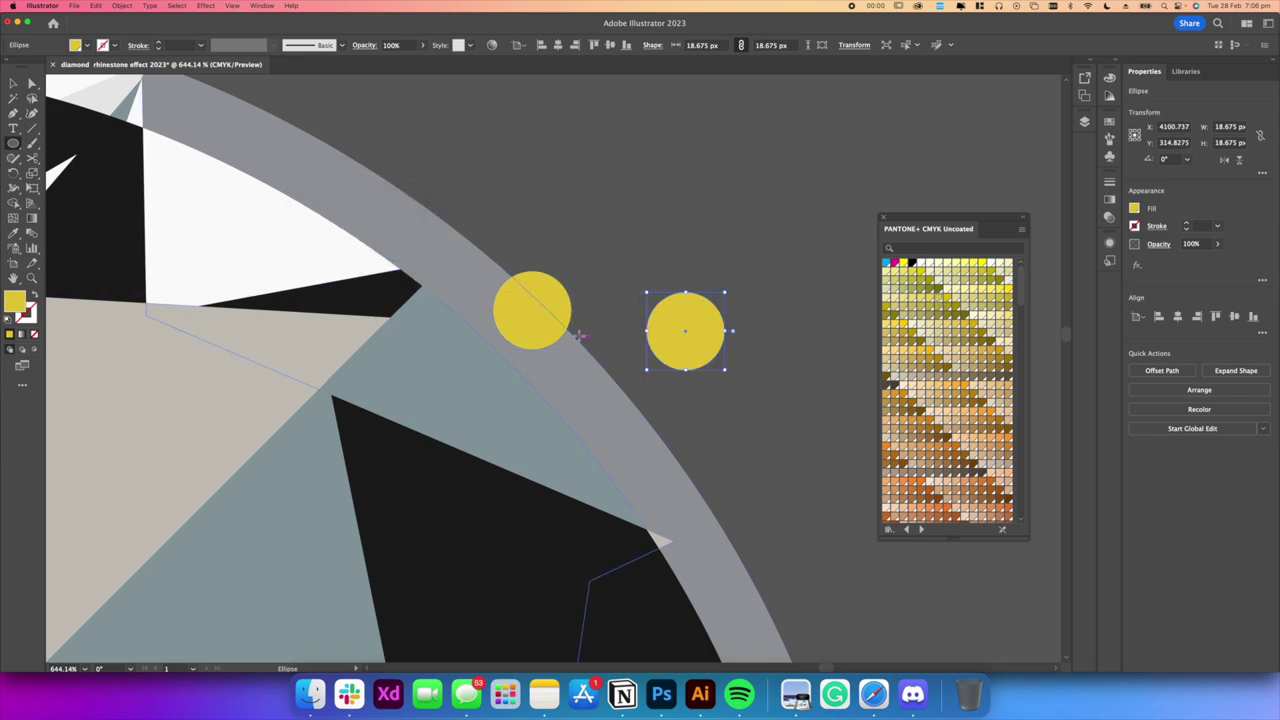
left_click(15, 81)
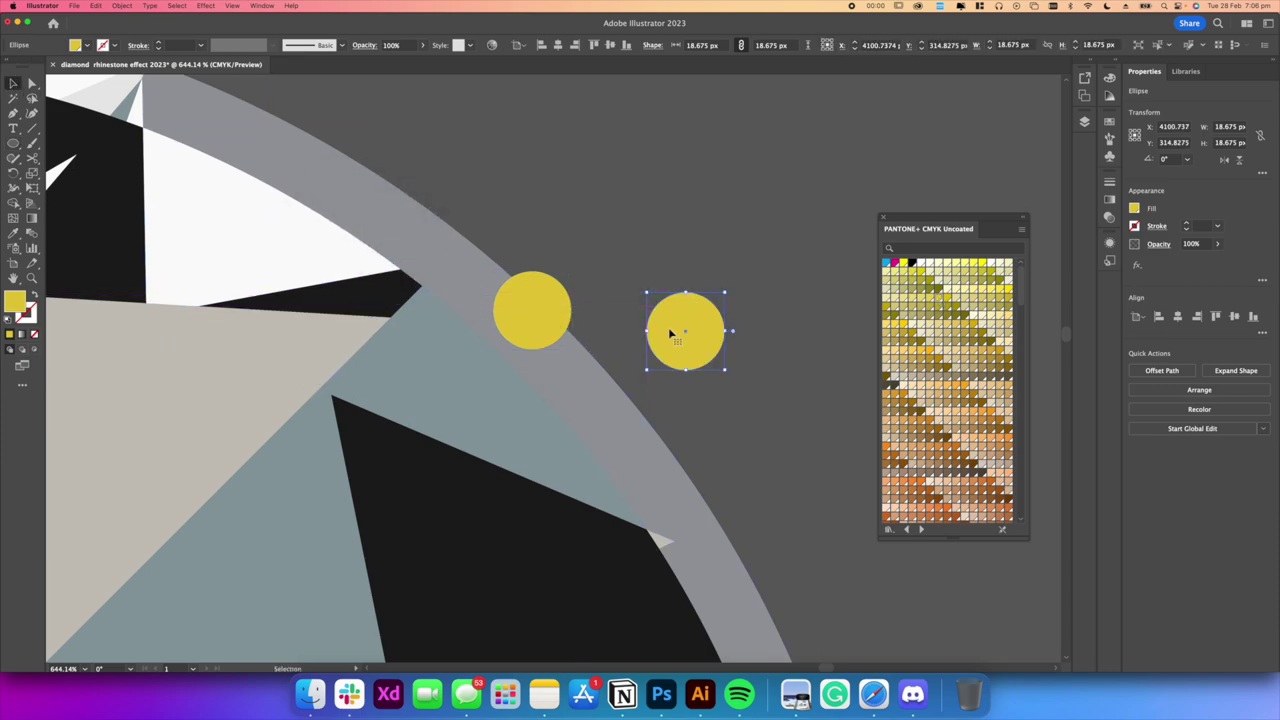
left_click_drag(670, 334, 518, 289)
Flatten the second circle into an ellipse about 15.9 by 9.6 px and position it in the first circle's upper half
scroll(518, 289, "up", 3)
left_click_drag(547, 361, 623, 303)
key("super+shift+a")
left_click_drag(570, 301, 550, 315)
left_click(15, 229)
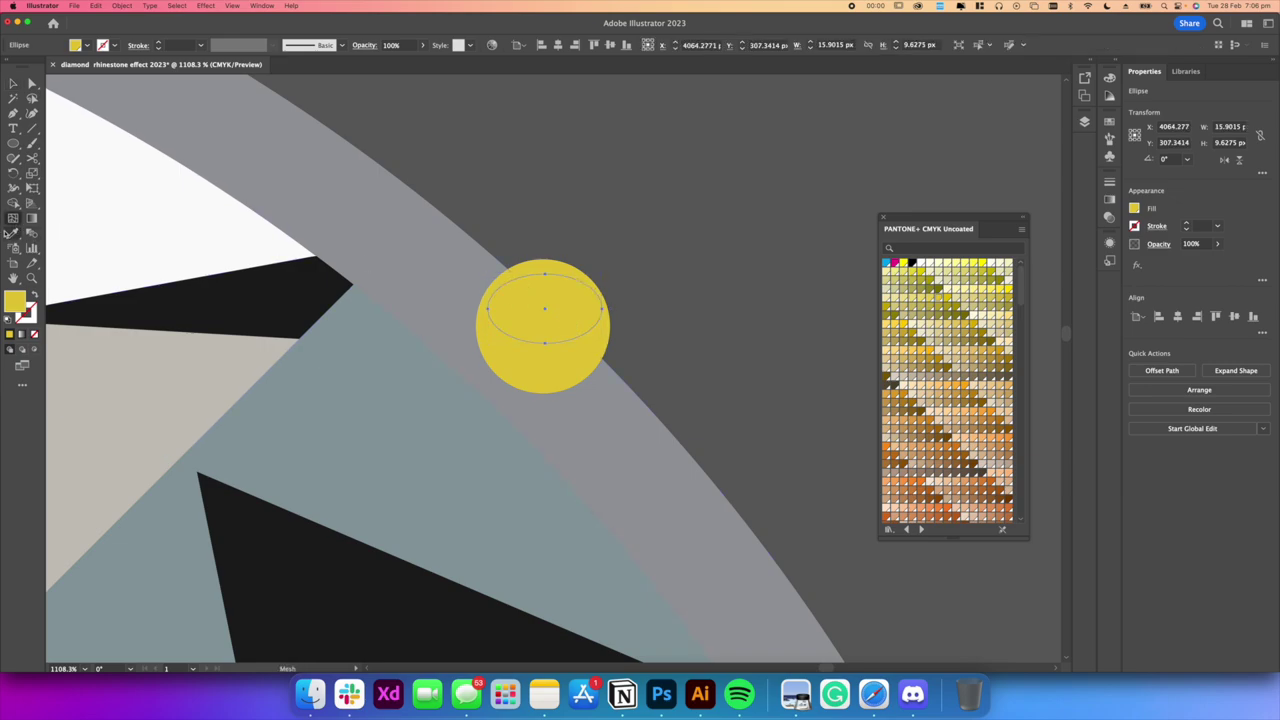
Sample the gem's white facet with the Eyedropper tool to fill the ellipse inside the yellow prong white
left_click(10, 233)
left_click(217, 239)
scroll(328, 235, "down", 5)
scroll(324, 234, "up", 4)
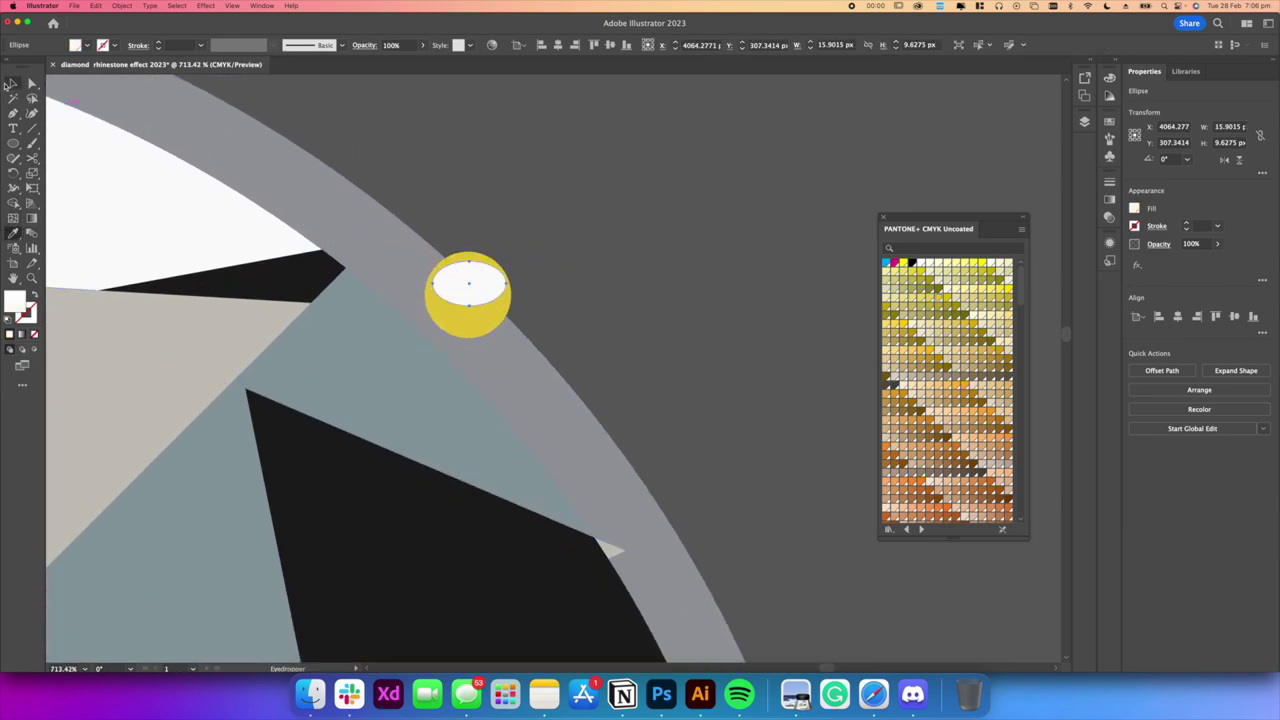
left_click(13, 84)
left_click(520, 211)
Group the round gem with its gold prongs and move the group above the wireframe gem, off the artboard
scroll(520, 211, "down", 5)
scroll(590, 224, "up", 3)
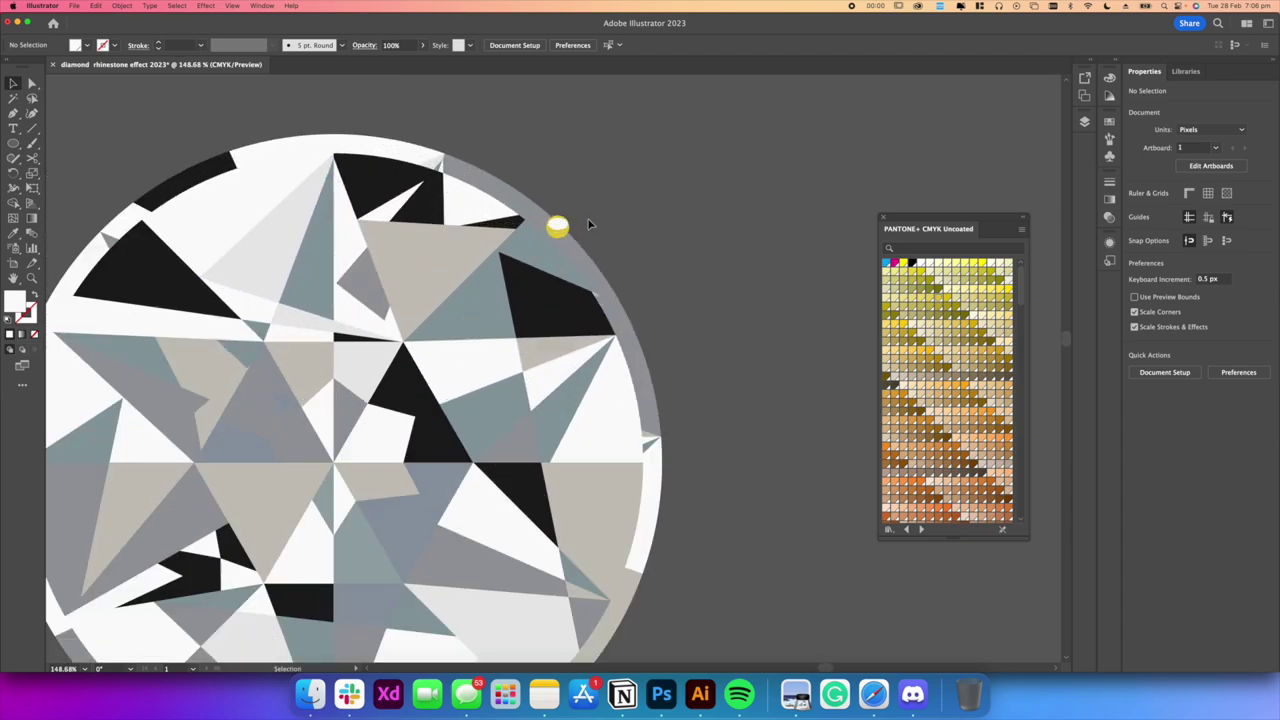
scroll(560, 225, "up", 4)
left_click(549, 230)
key("super+g")
left_click_drag(701, 503, 606, 414)
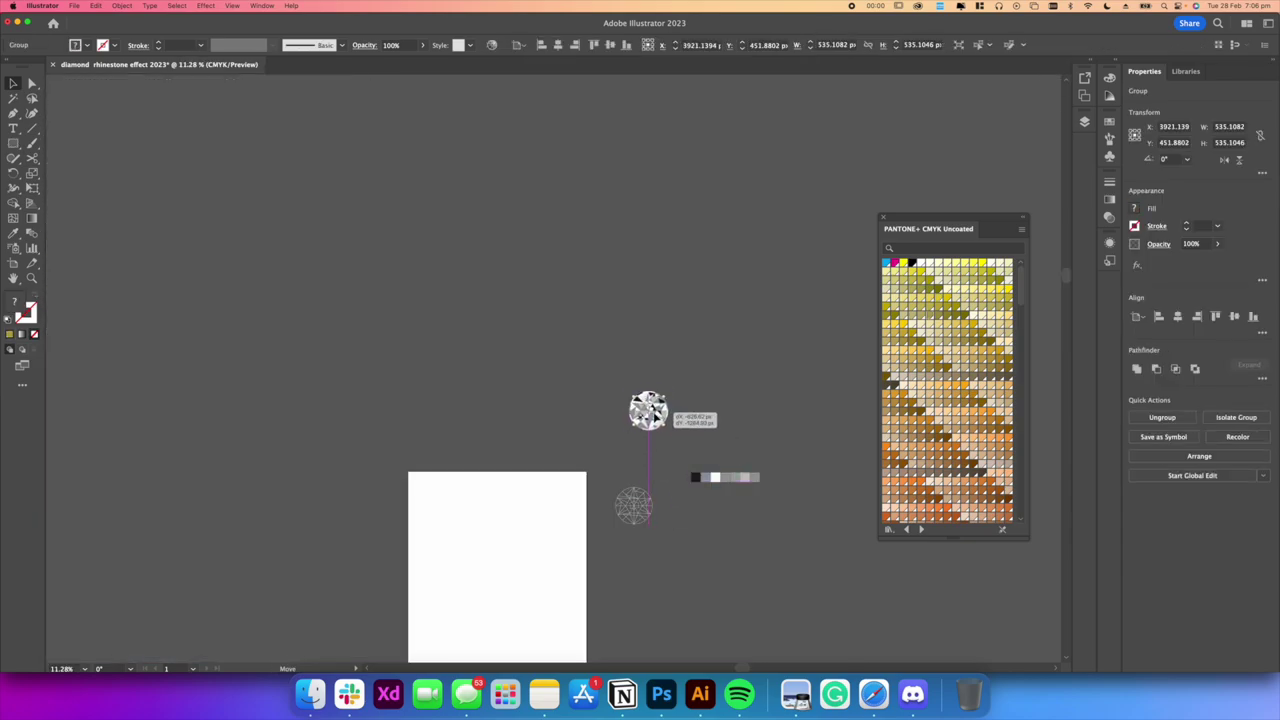
left_click(506, 366)
scroll(506, 366, "right", 3)
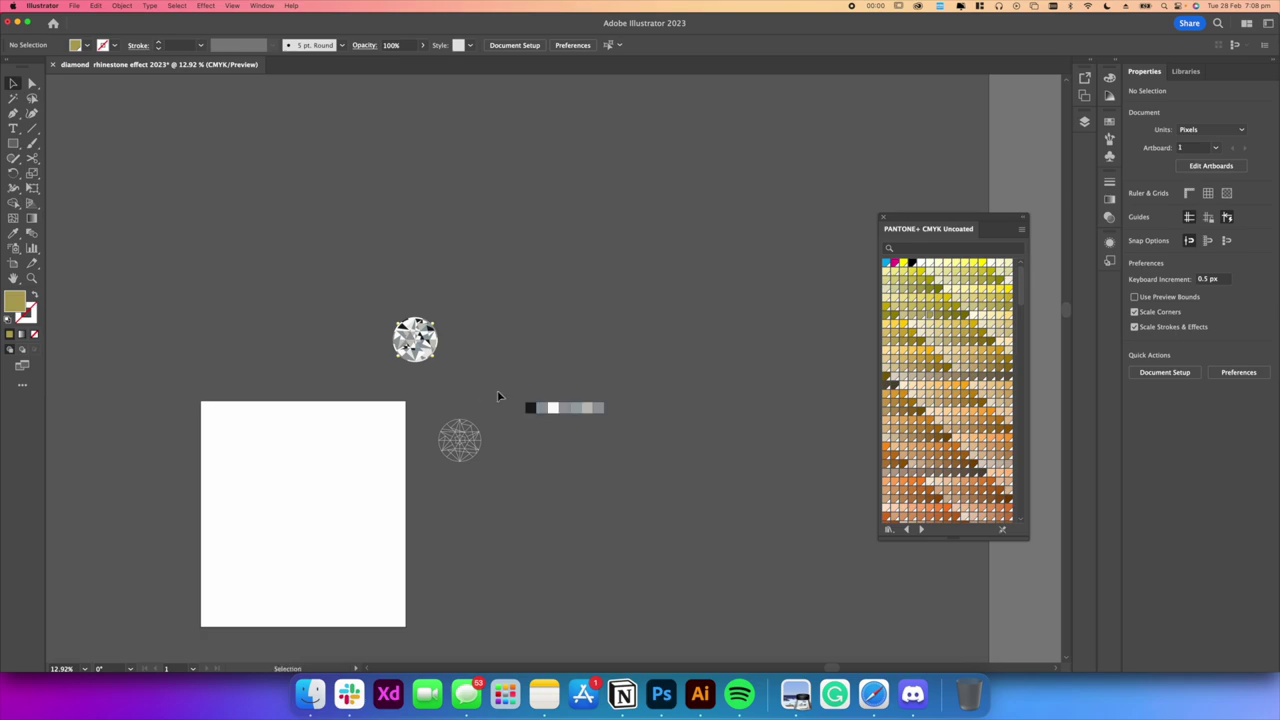
scroll(451, 394, "up", 3)
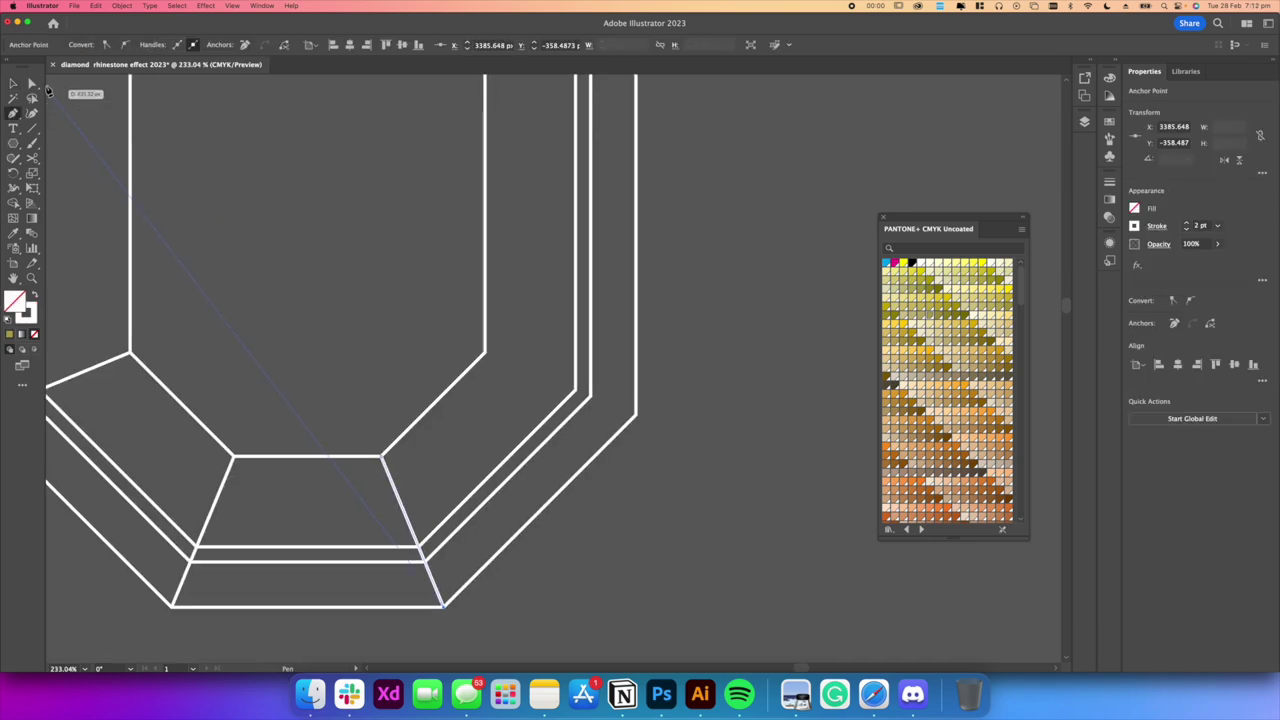
Draw a Pen tool facet line joining the lower-right corners of the emerald-cut wireframe's inner and outer outlines
key("a")
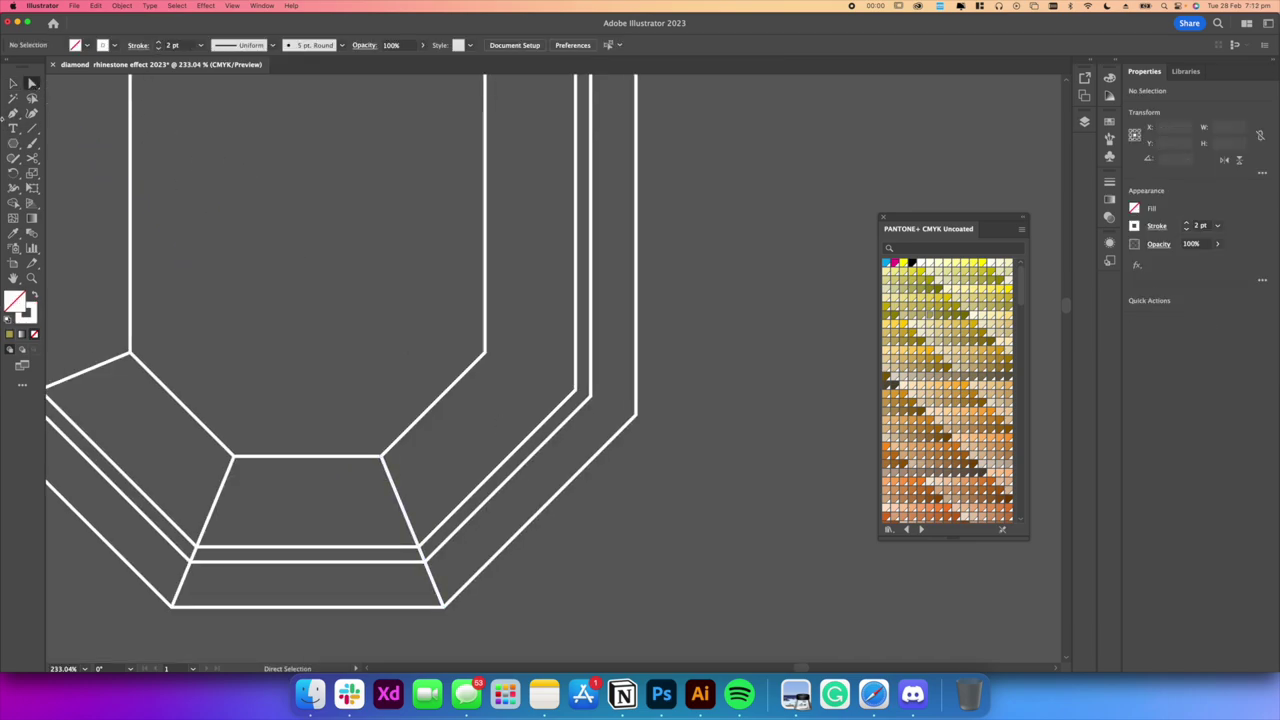
left_click(489, 356)
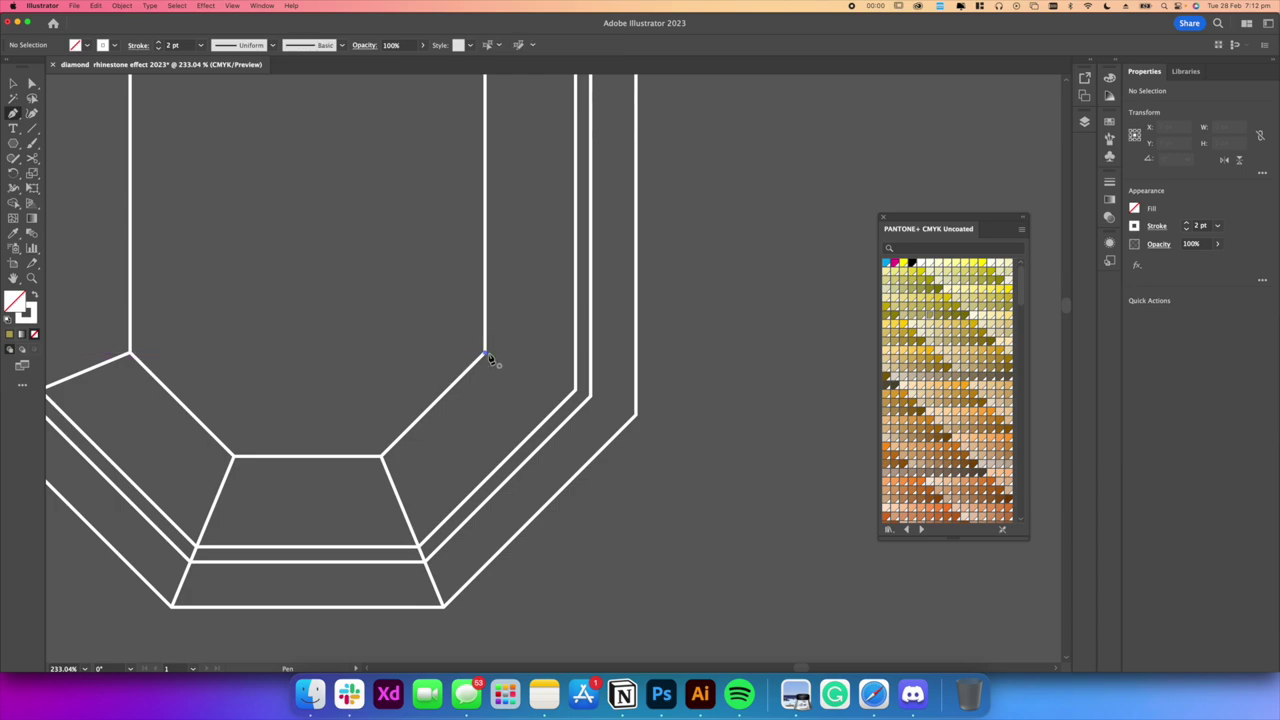
scroll(537, 358, "down", 5)
scroll(537, 358, "down", 3)
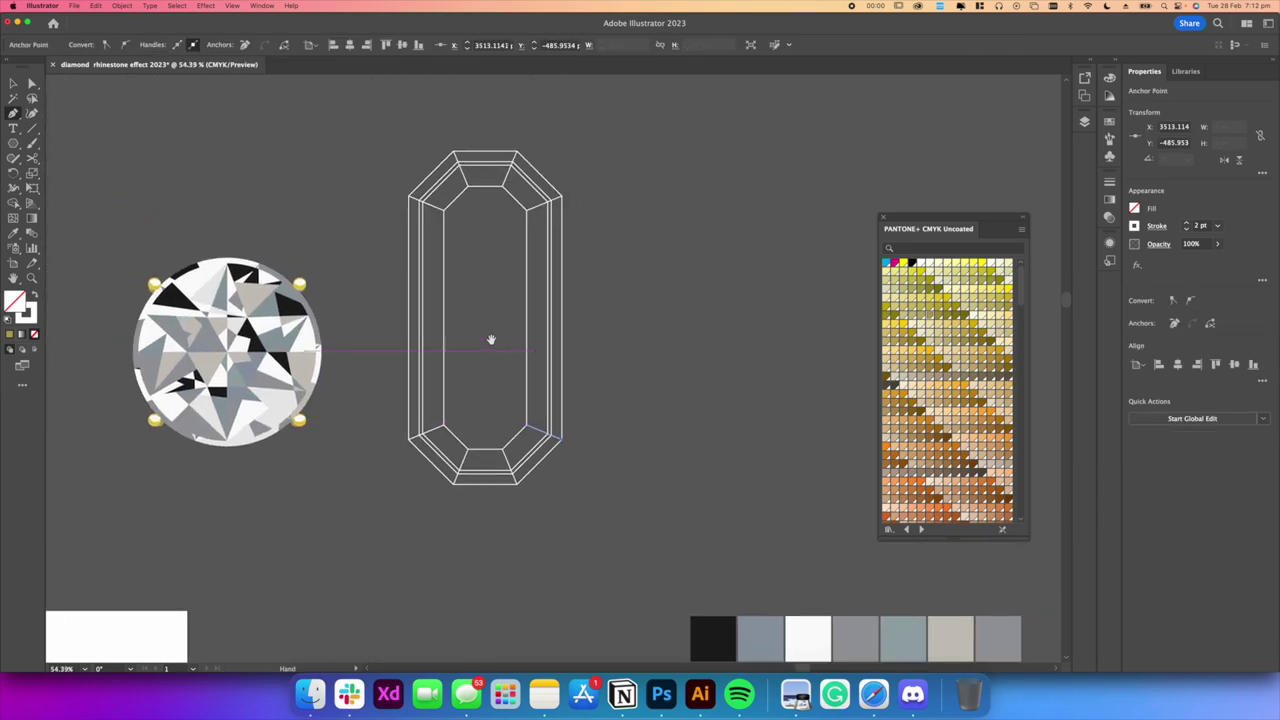
key("v")
left_click(423, 149)
Duplicate the emerald-cut wireframe to the empty area beyond the gray color swatches
scroll(417, 200, "down", 5)
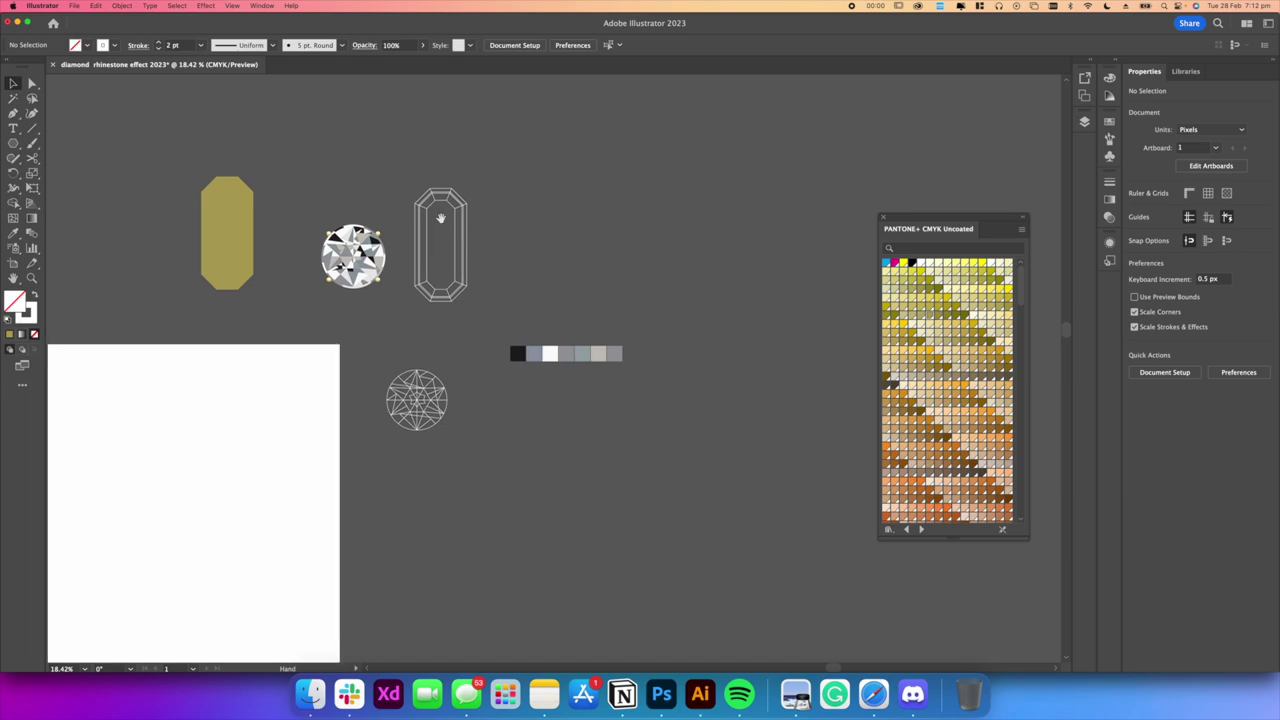
left_click(459, 284)
left_click_drag(460, 320, 827, 500)
left_click(641, 455)
Start a new Pen tool facet path at the lower-left corner of the emerald-cut wireframe's inner outline
scroll(433, 276, "up", 4)
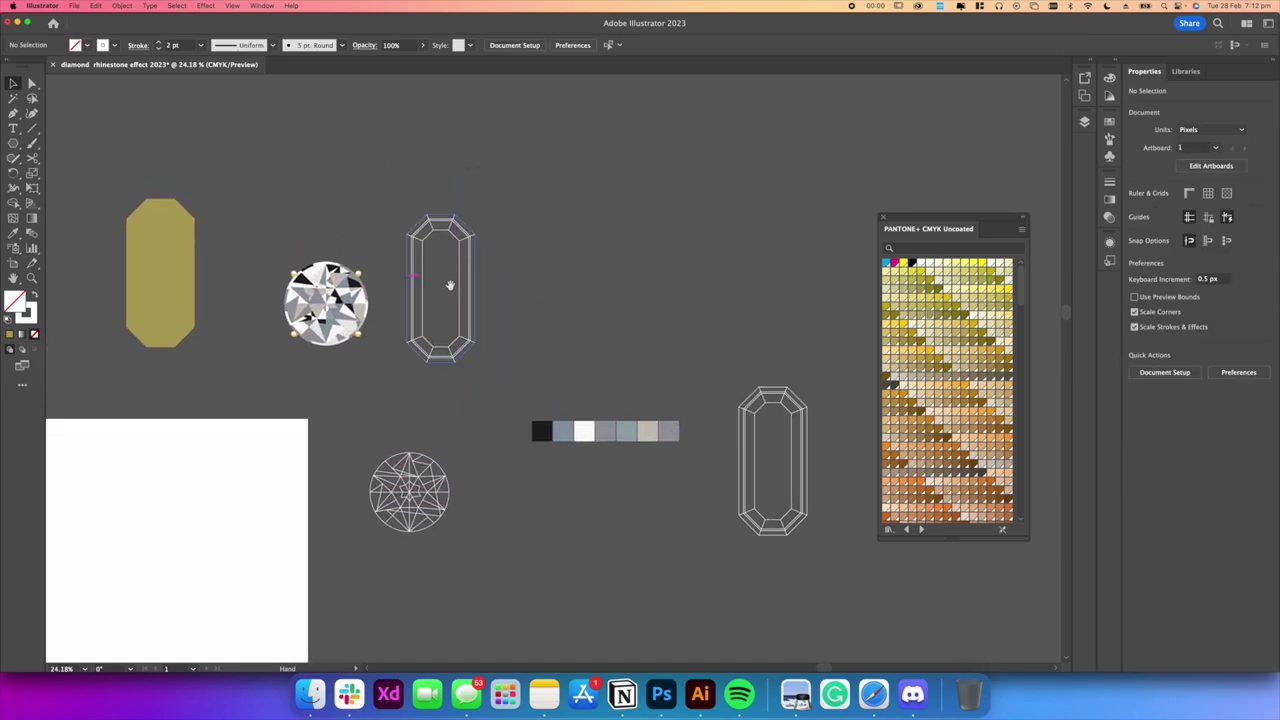
left_click_drag(477, 290, 471, 300)
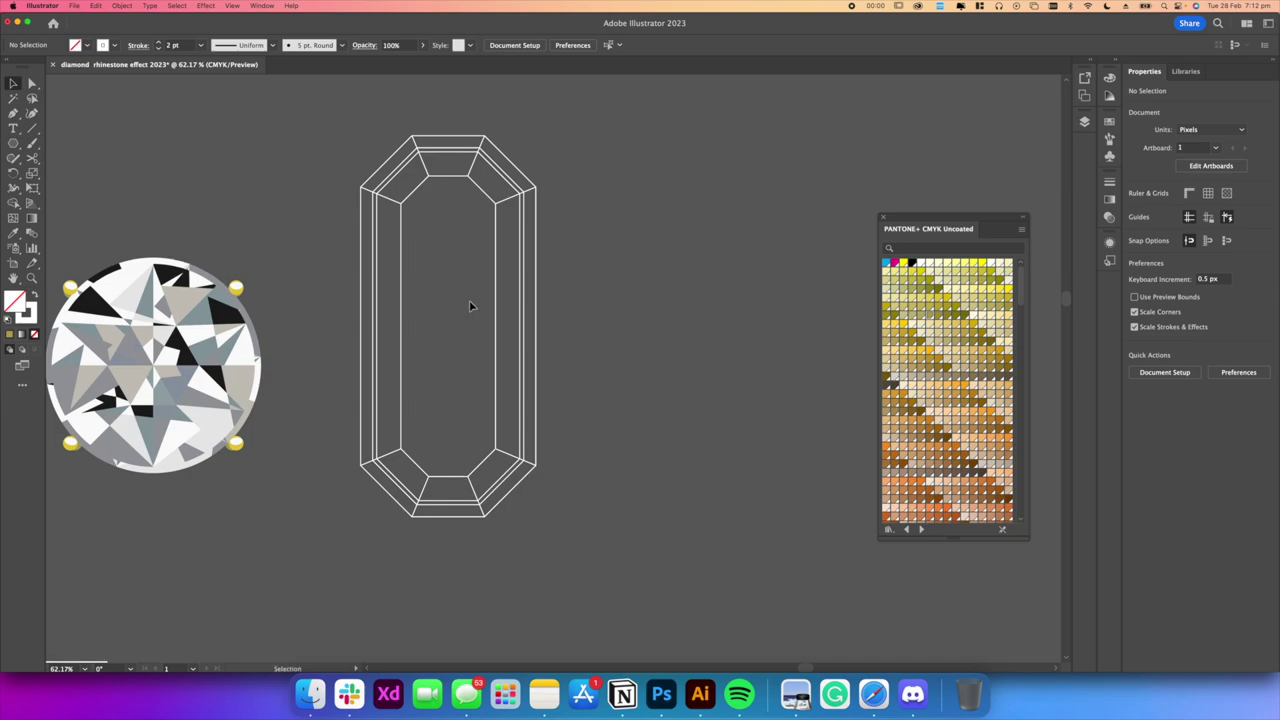
left_click_drag(469, 359, 487, 325)
scroll(474, 325, "up", 8)
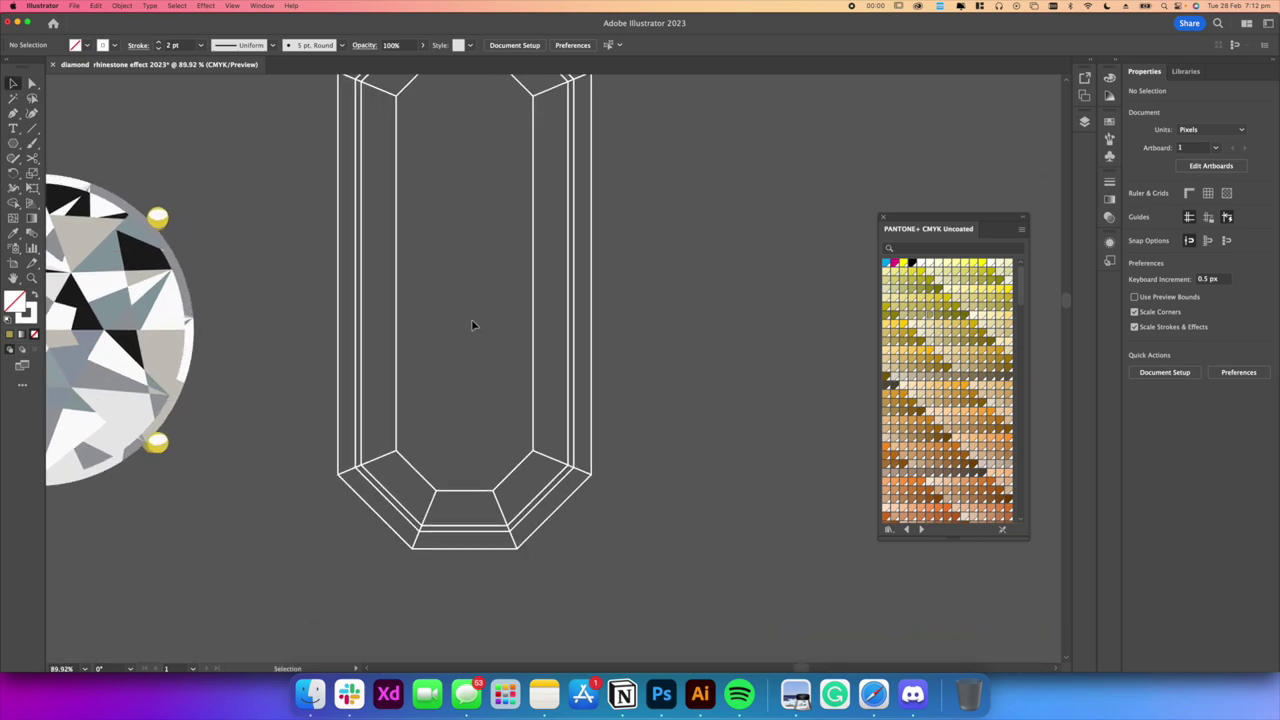
left_click(14, 111)
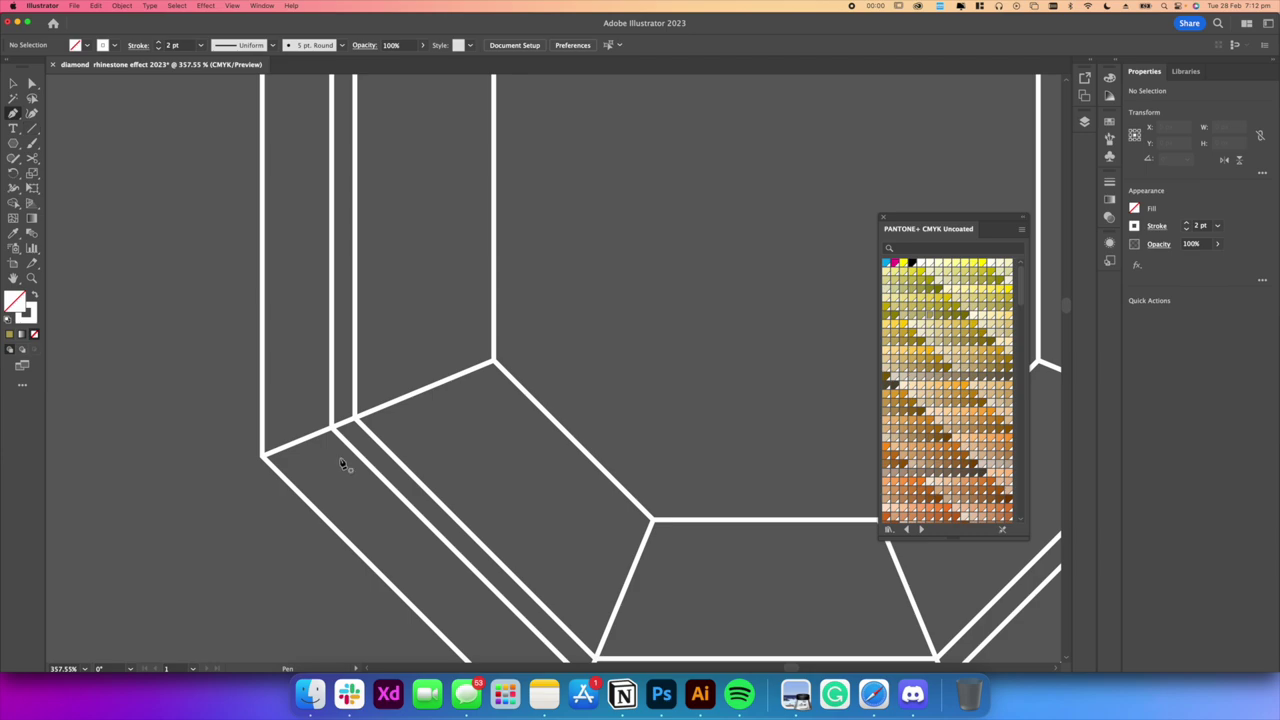
left_click(493, 361)
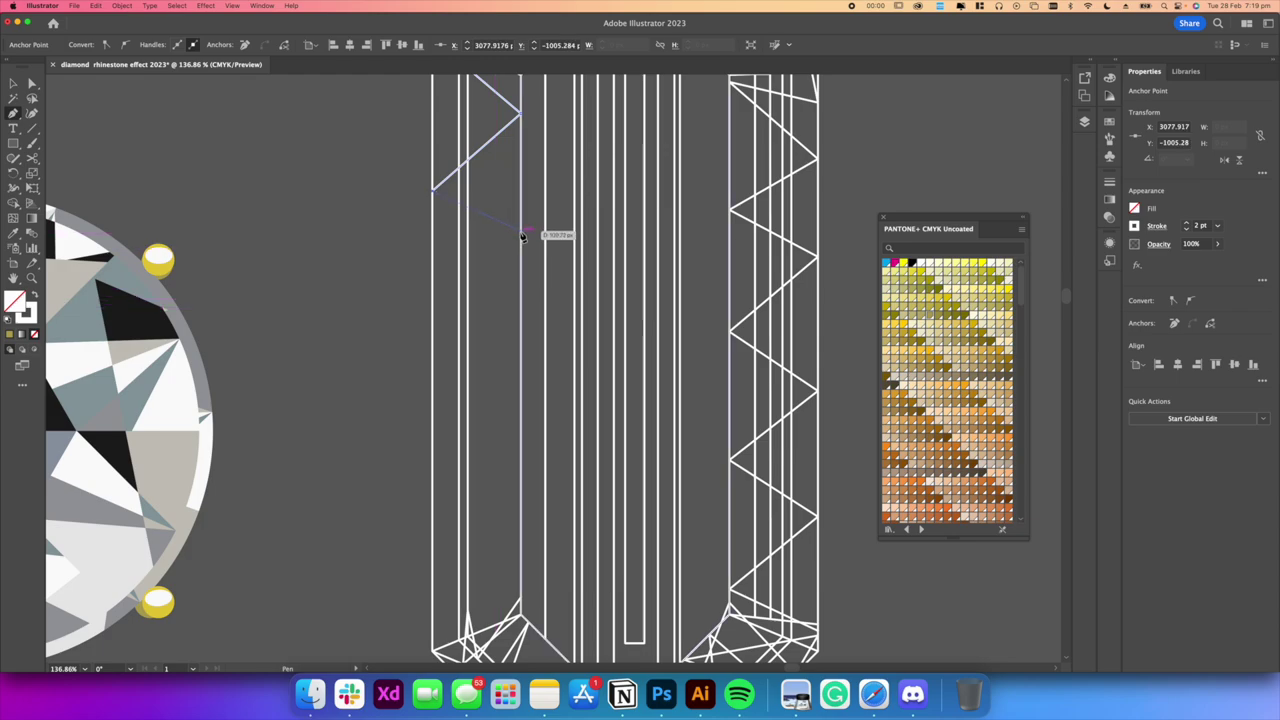
Continue the zigzag facet line down the left band of the emerald-cut wireframe with the Pen tool
left_click(520, 231)
left_click(434, 285)
scroll(440, 290, "down", 2)
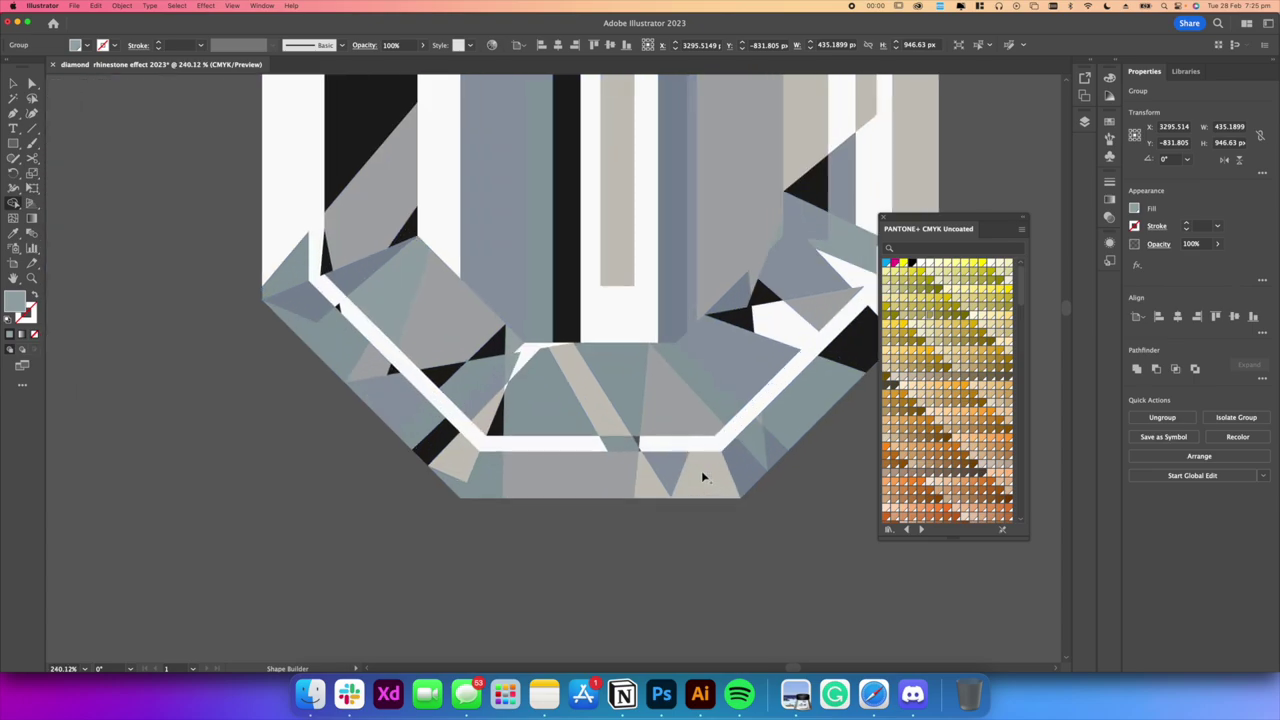
scroll(764, 464, "up", 3)
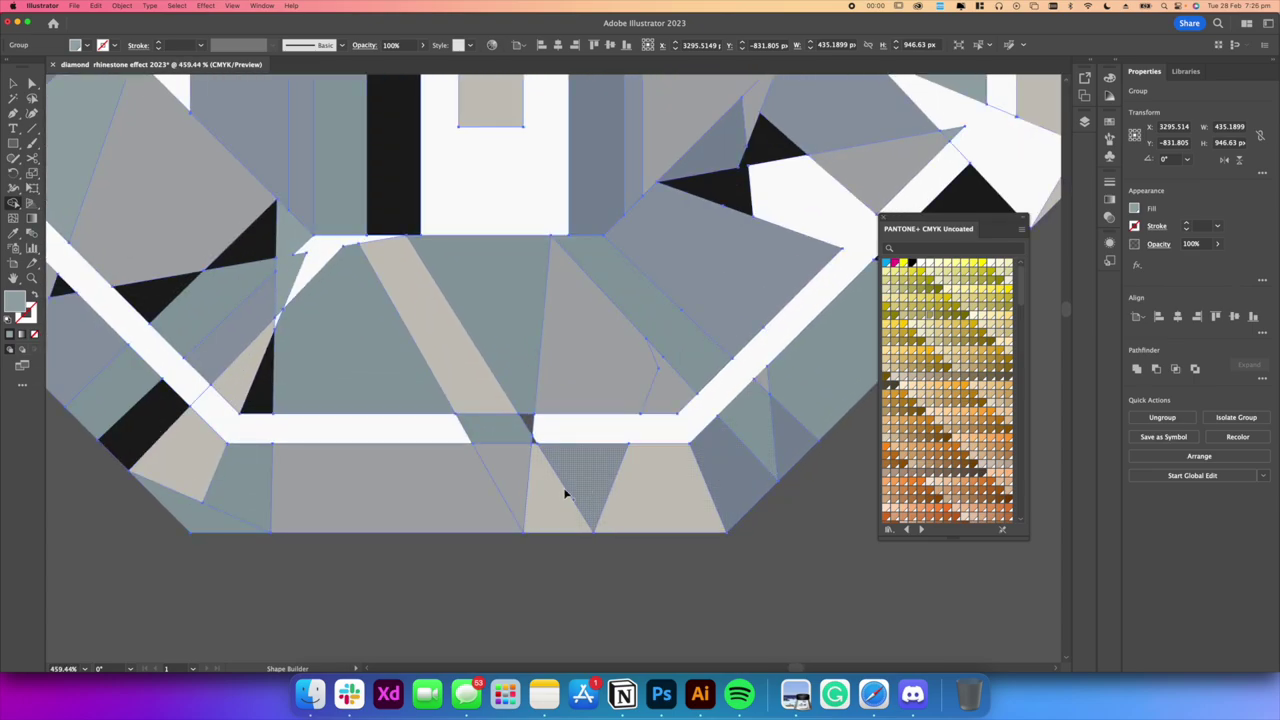
scroll(628, 486, "up", 3)
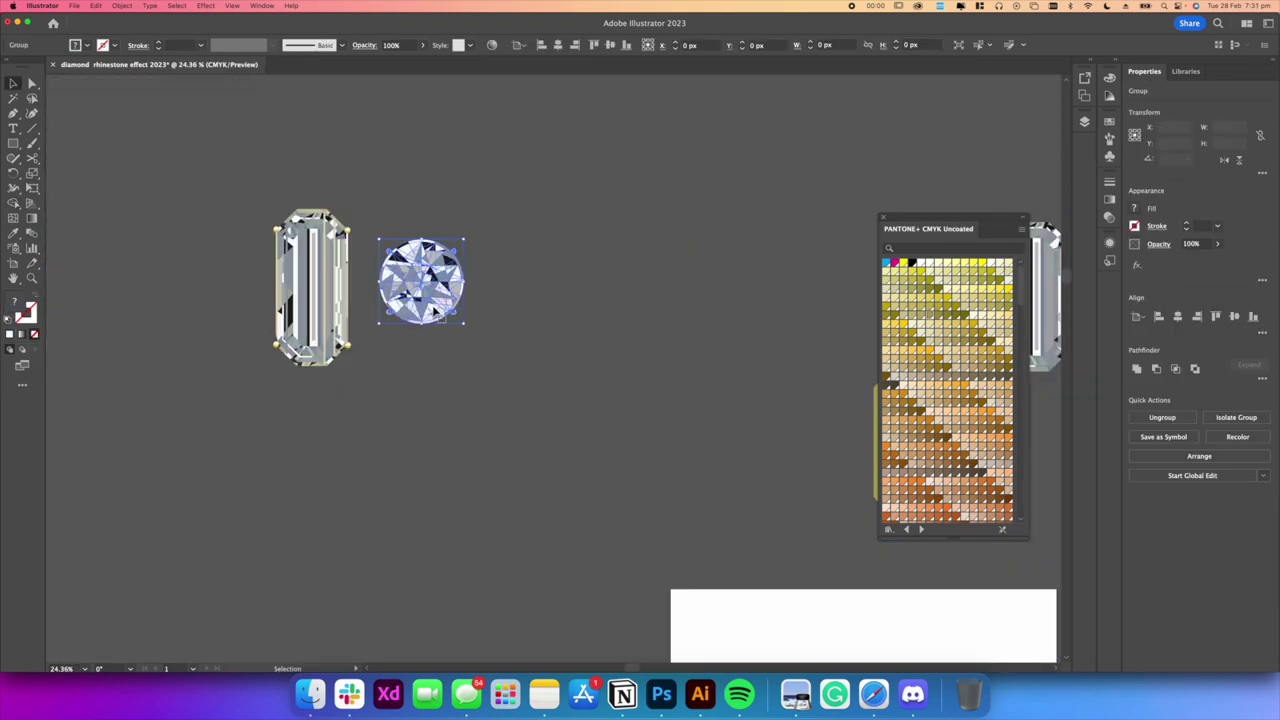
Duplicate the finished round gem into the empty area below the emerald-cut gem
scroll(396, 352, "down", 5)
scroll(396, 352, "up", 4)
left_click_drag(398, 361, 332, 470)
scroll(332, 470, "up", 3)
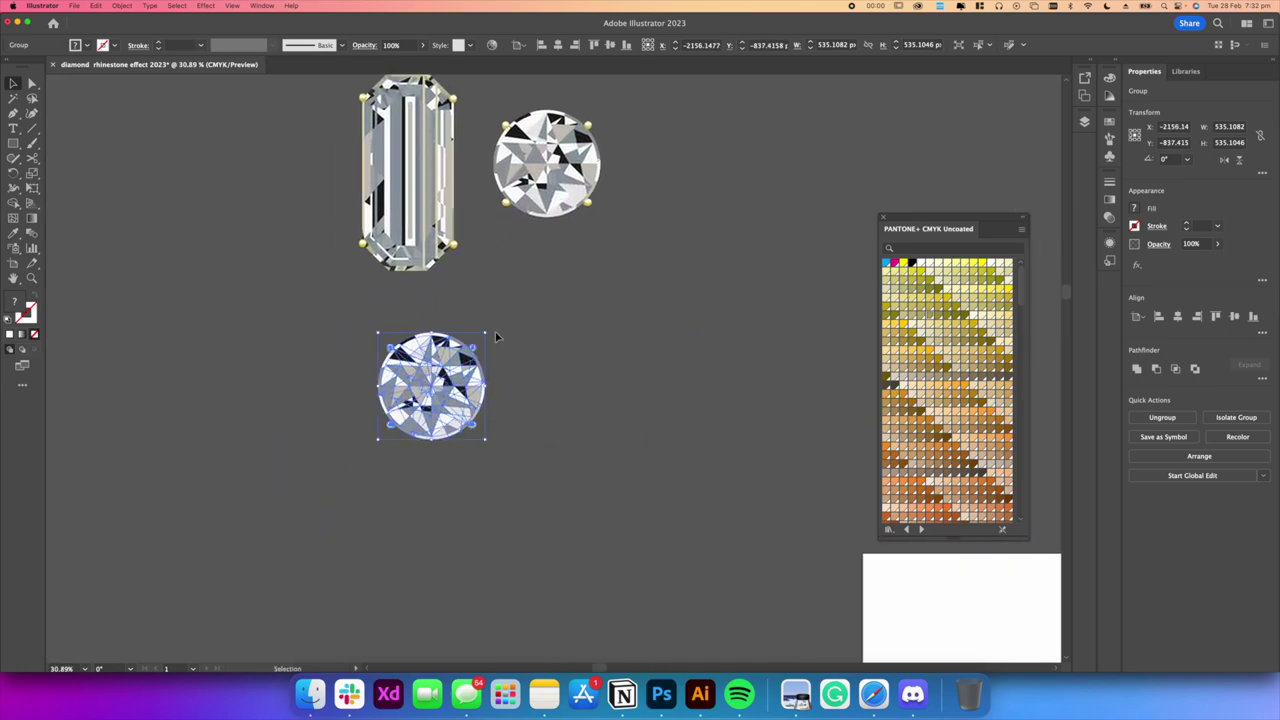
Scale the duplicated round gem down proportionally to about 147.6 px wide
left_click_drag(487, 333, 445, 378)
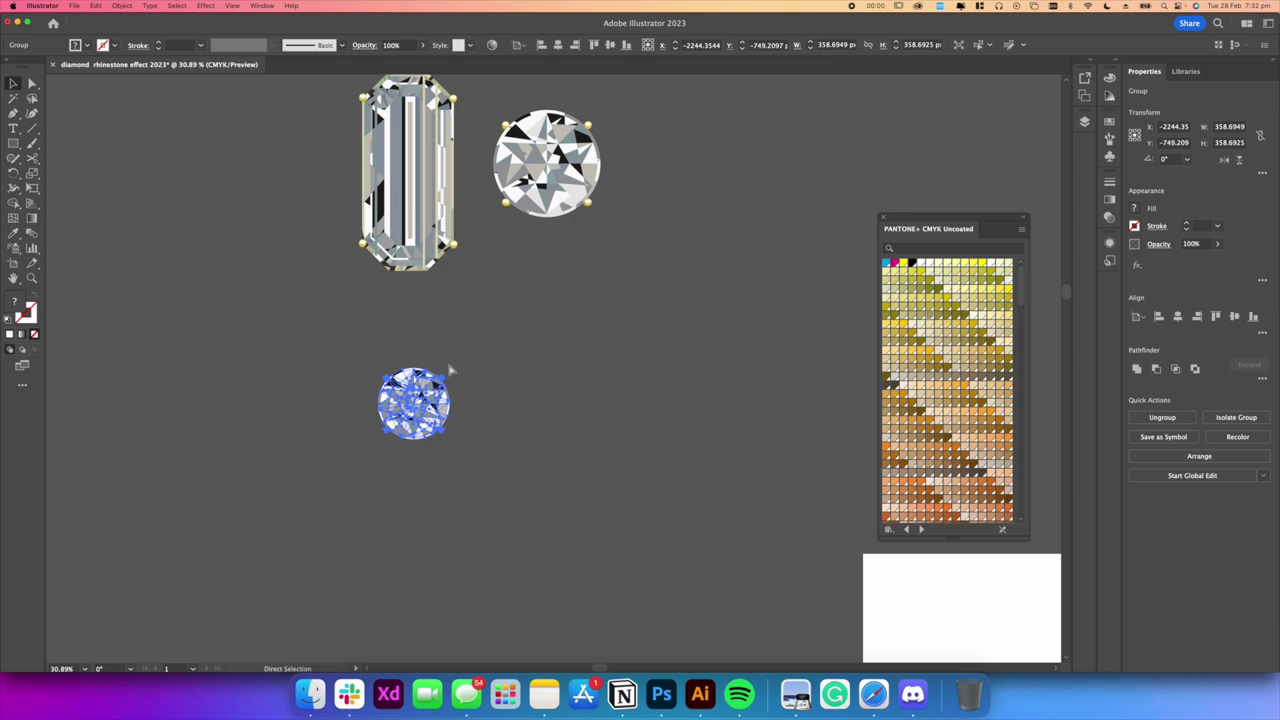
scroll(440, 385, "up", 2)
scroll(450, 382, "down", 1)
left_click_drag(452, 345, 408, 341)
Duplicate the small gem directly beside itself and repeat the duplication six times to form a horizontal row of eight gems
left_click(420, 386)
scroll(420, 386, "down", 10)
scroll(424, 366, "up", 8)
scroll(327, 346, "up", 3)
key("super+d")
key("super+d")
key("super+d")
key("super+d")
key("super+d")
key("super+d")
left_click(502, 401)
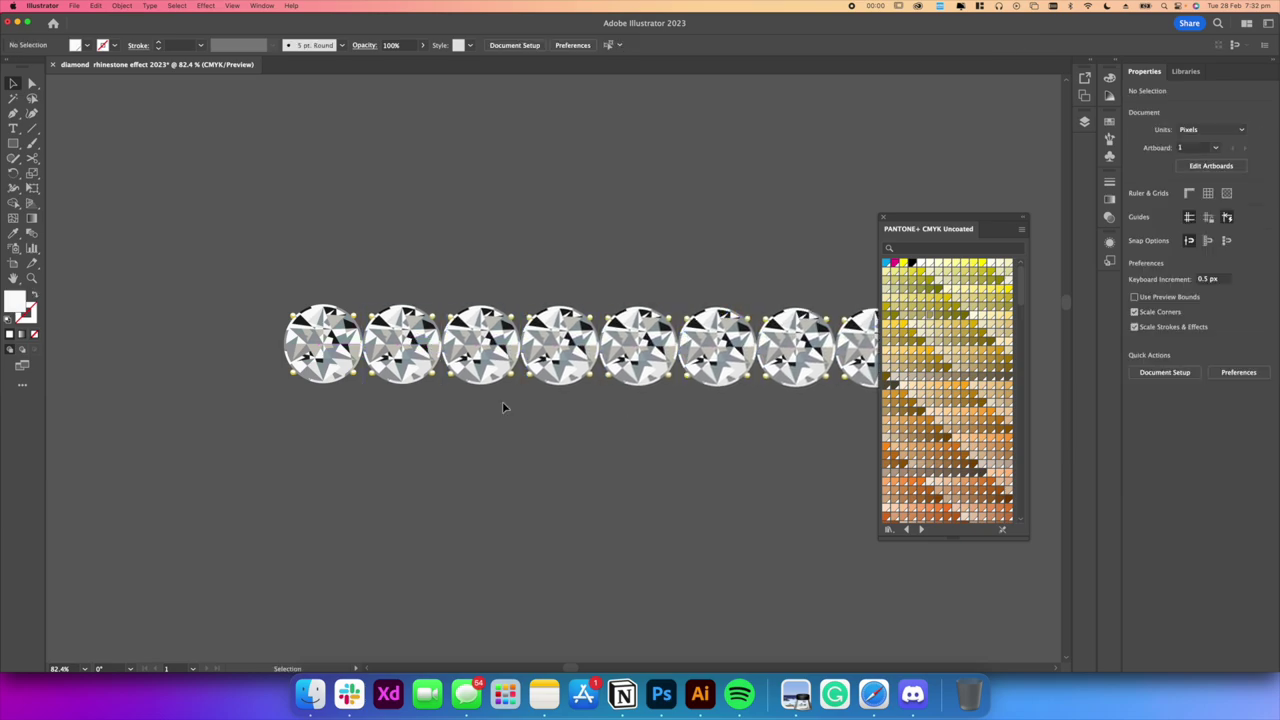
Undo the row of duplicated gems back to the single small gem
scroll(502, 401, "down", 9)
scroll(525, 406, "up", 3)
scroll(465, 394, "up", 3)
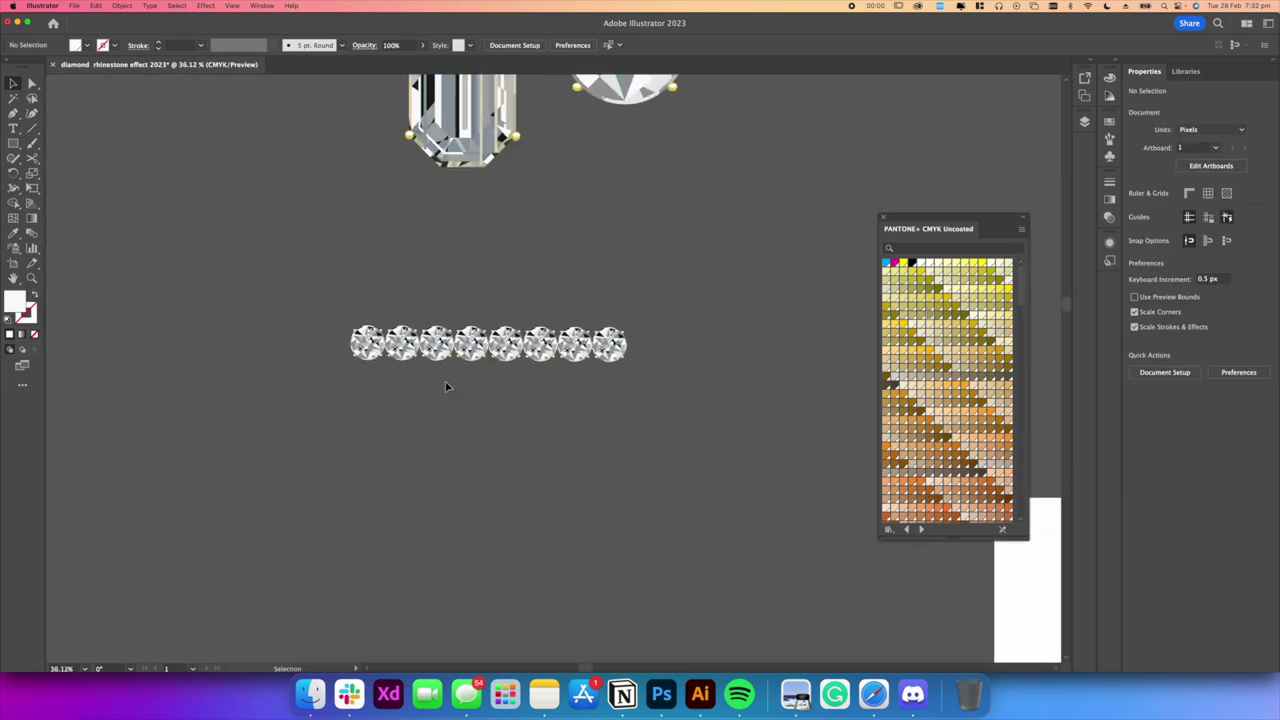
key("super+z")
key("super+z")
key("super+z")
key("super+z")
key("super+z")
key("super+z")
key("super+z")
key("super+z")
key("super+z")
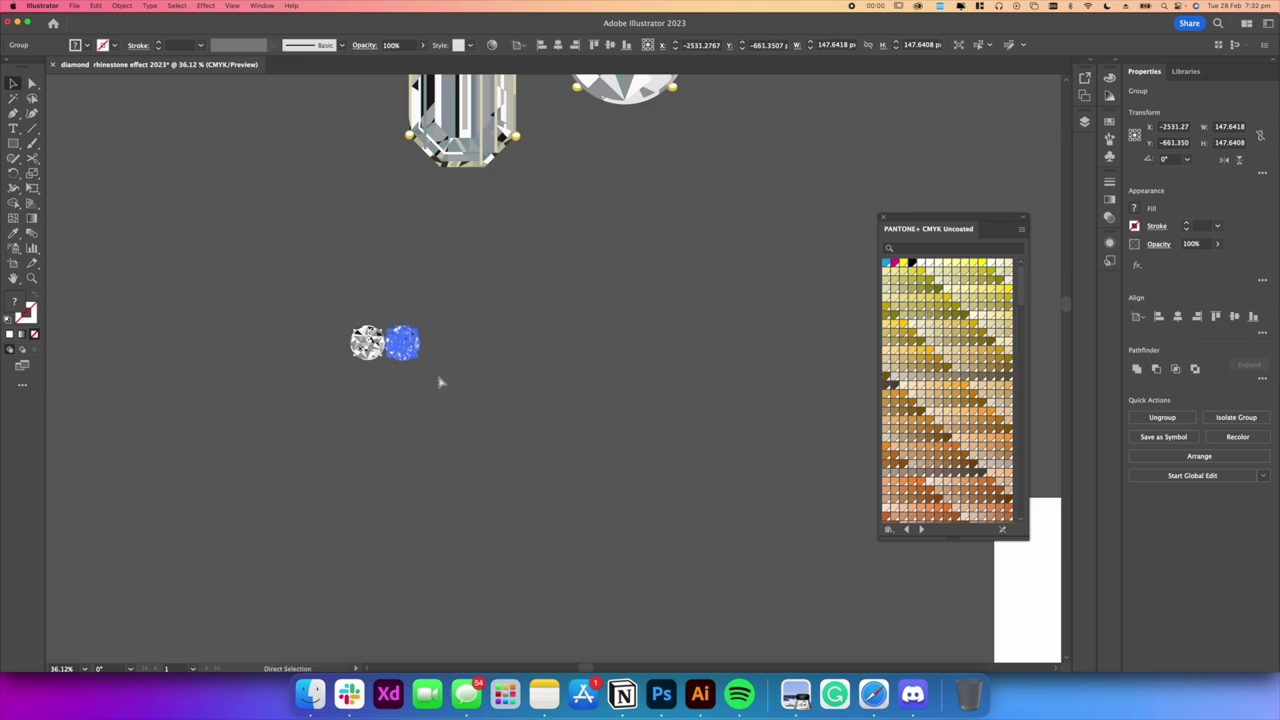
Draw a white five-pointed star about 776 by 738 px beside the small gem with the Star tool
scroll(457, 363, "up", 2)
scroll(422, 302, "up", 1)
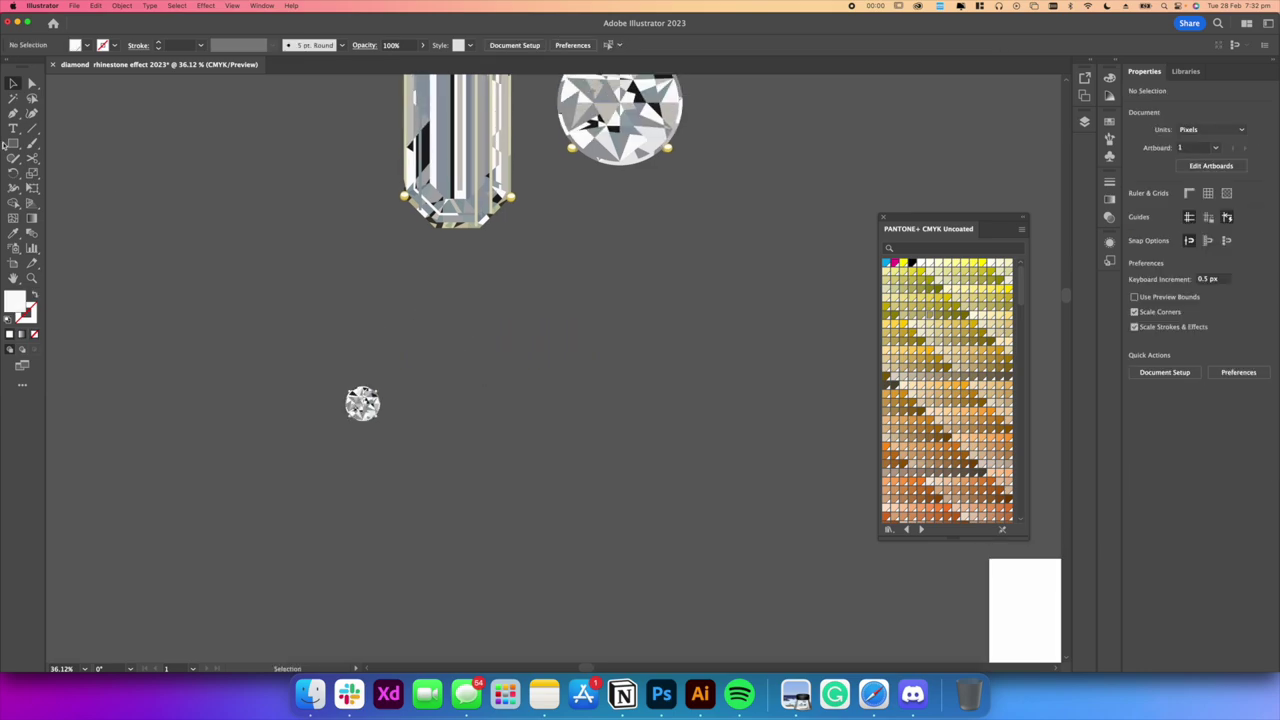
left_click(13, 114)
left_click_drag(13, 143, 72, 188)
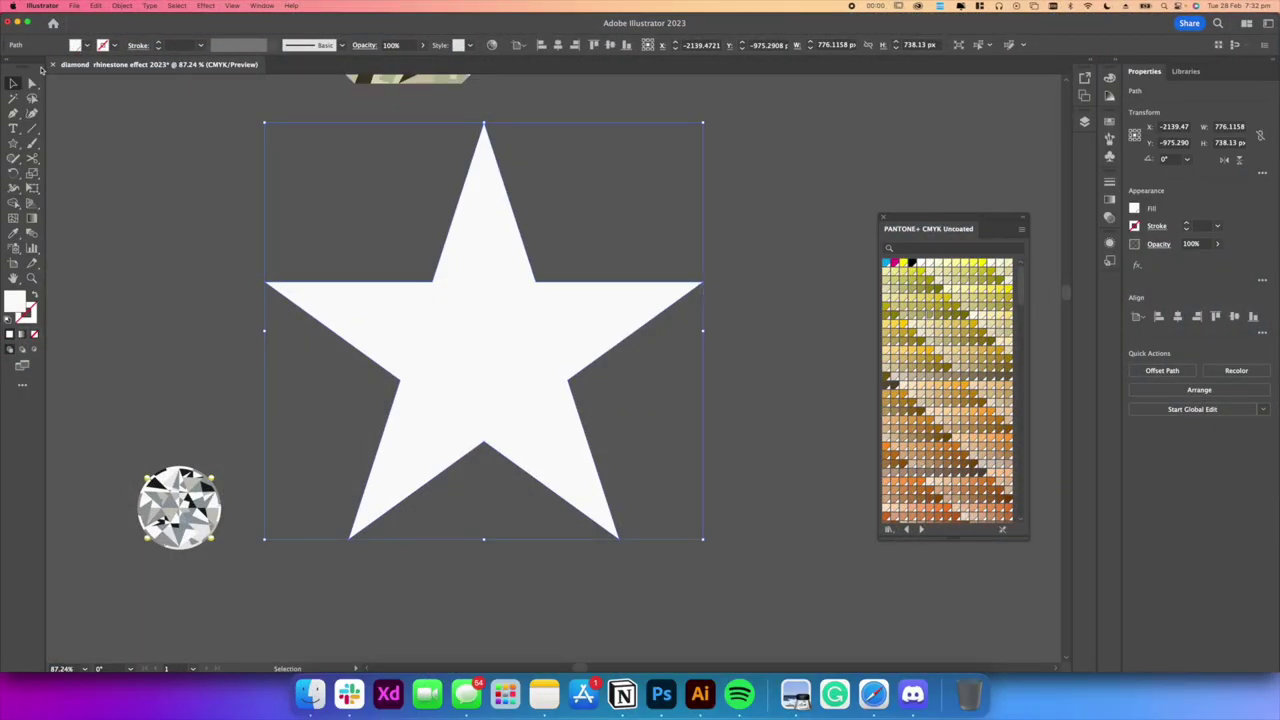
Duplicate the star, rotate one of the two and overlap them so their points form a ten-pointed burst
left_click_drag(502, 237, 504, 230)
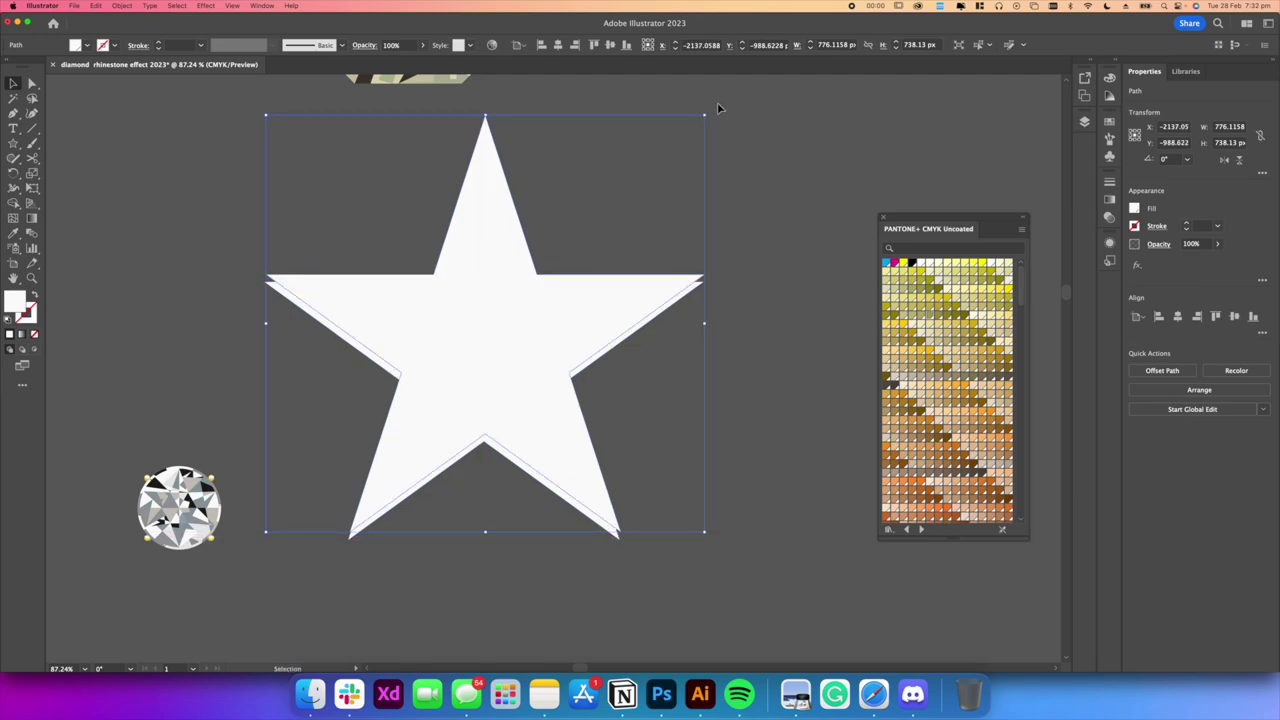
left_click_drag(709, 109, 700, 289)
left_click_drag(451, 357, 520, 364)
left_click(682, 336)
scroll(682, 336, "down", 5)
Select both overlapping stars and align them on their horizontal centers
left_click_drag(692, 372, 600, 355)
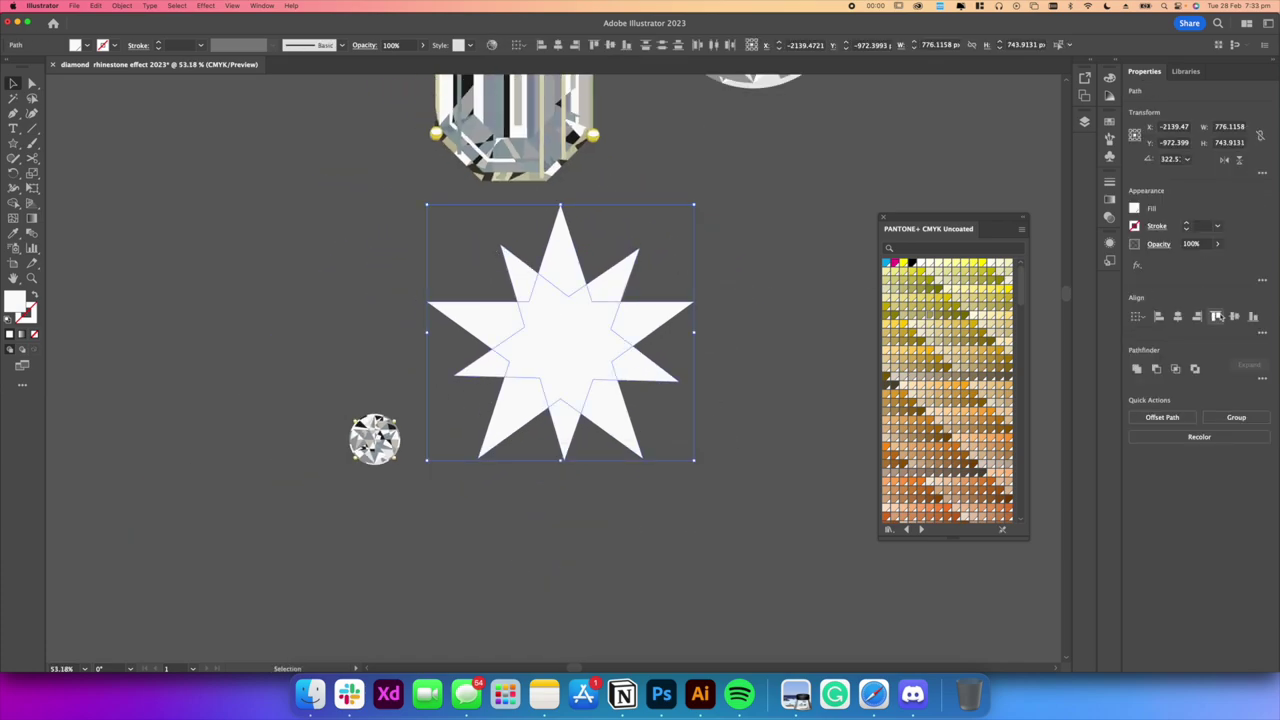
left_click(1194, 317)
left_click(1177, 317)
left_click(760, 276)
scroll(608, 248, "down", 10)
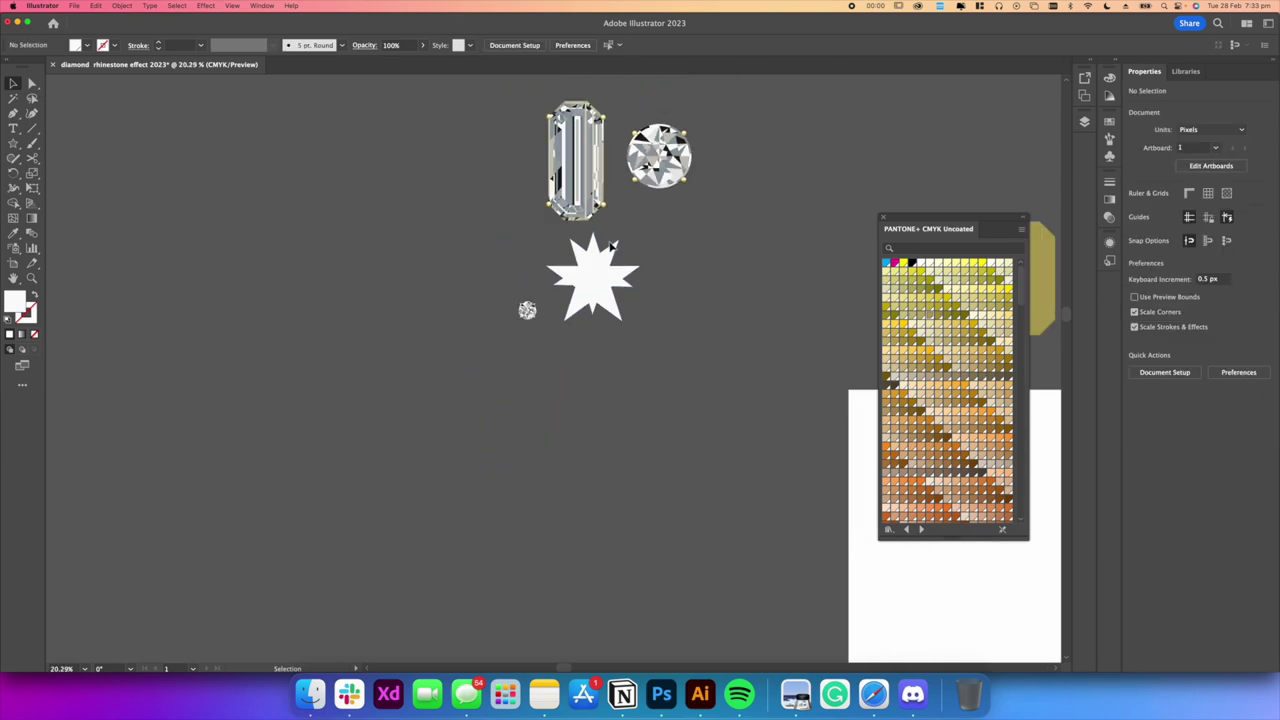
Move the upright star slightly down so it sits over the middle of the rotated star
scroll(608, 262, "up", 10)
left_click(555, 261)
scroll(530, 262, "up", 5)
left_click_drag(526, 262, 523, 285)
scroll(537, 271, "down", 6)
left_click(518, 206)
left_click_drag(575, 213, 560, 237)
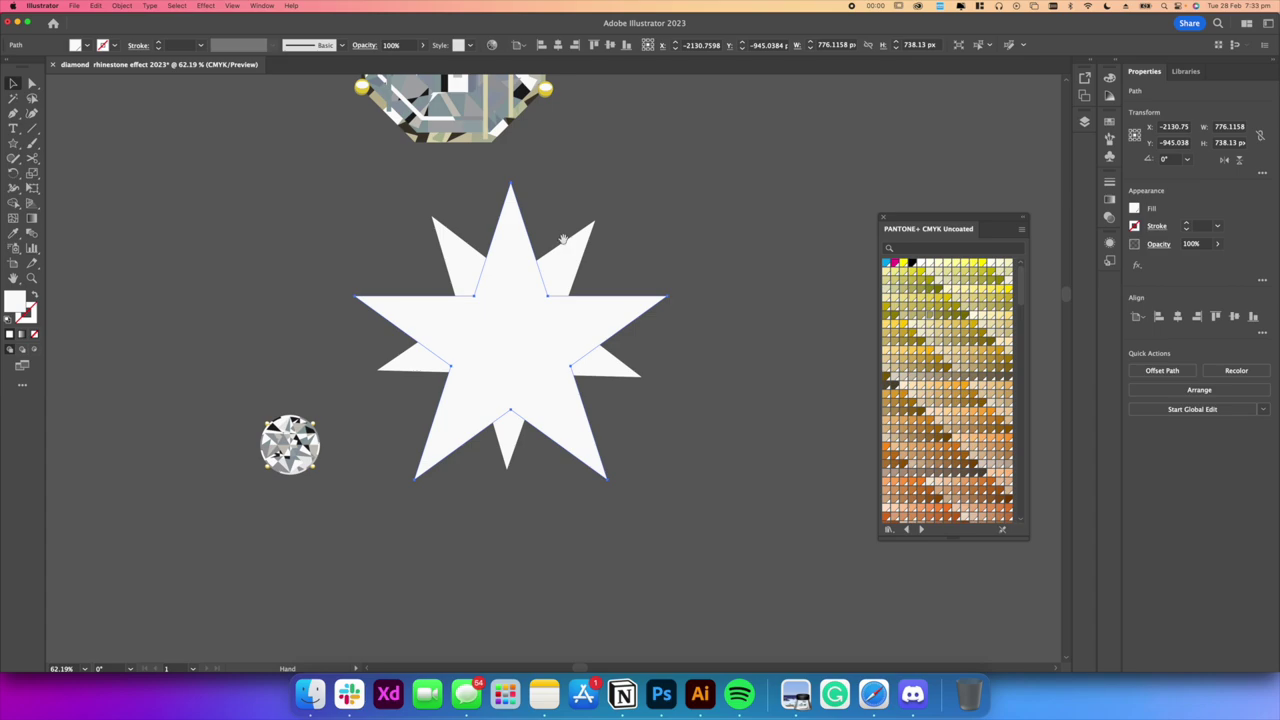
Stretch the upright star's top, right, left and lower-left points outward with the Direct Selection tool
key("a")
left_click_drag(511, 186, 511, 147)
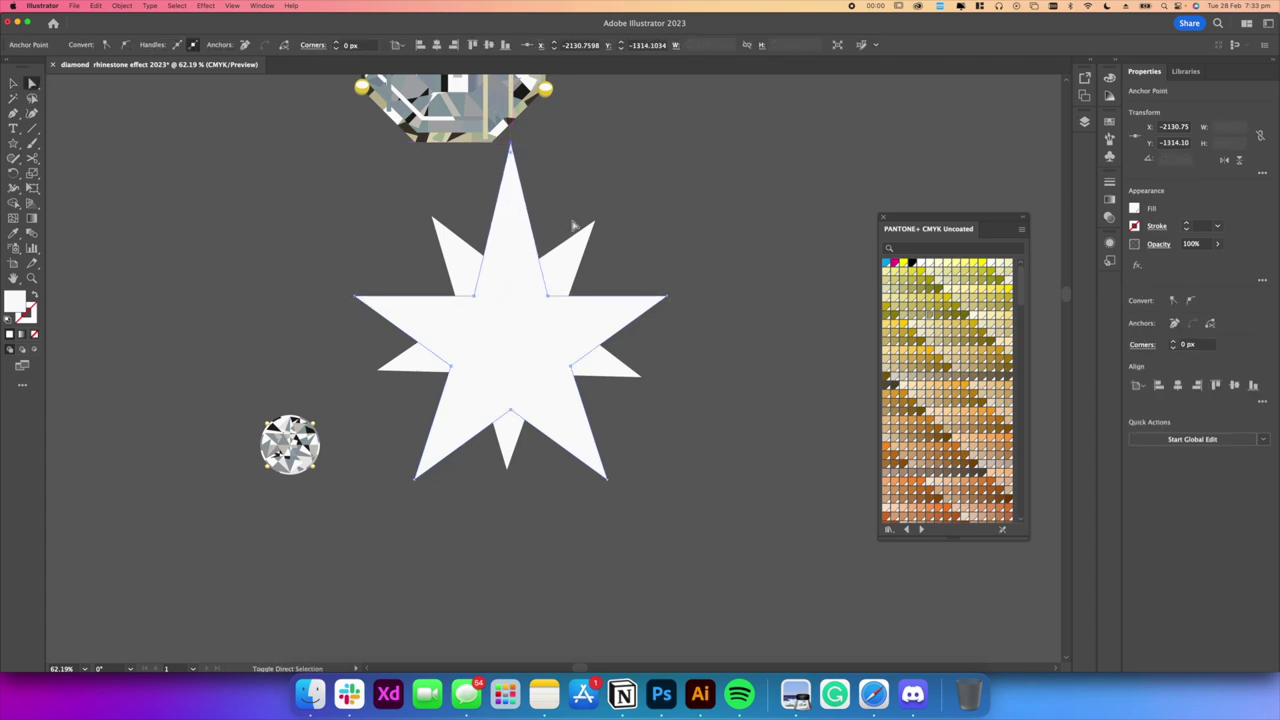
left_click_drag(668, 300, 752, 266)
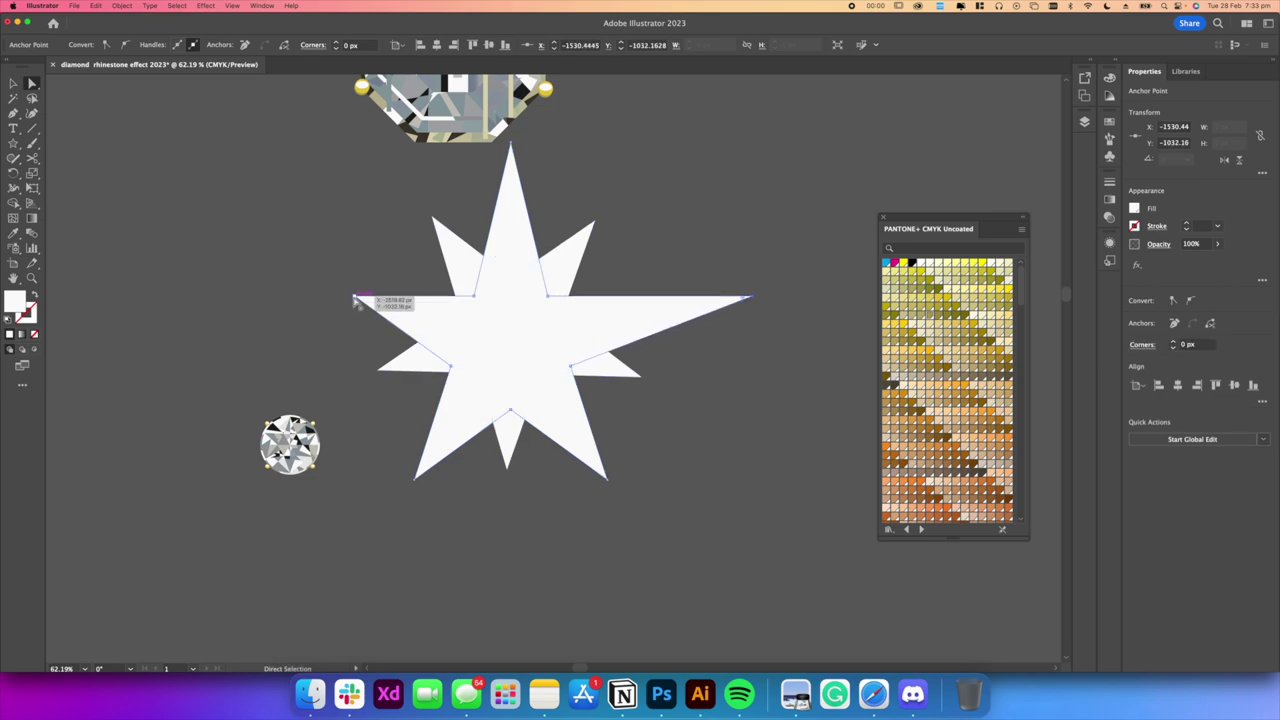
left_click_drag(356, 301, 307, 297)
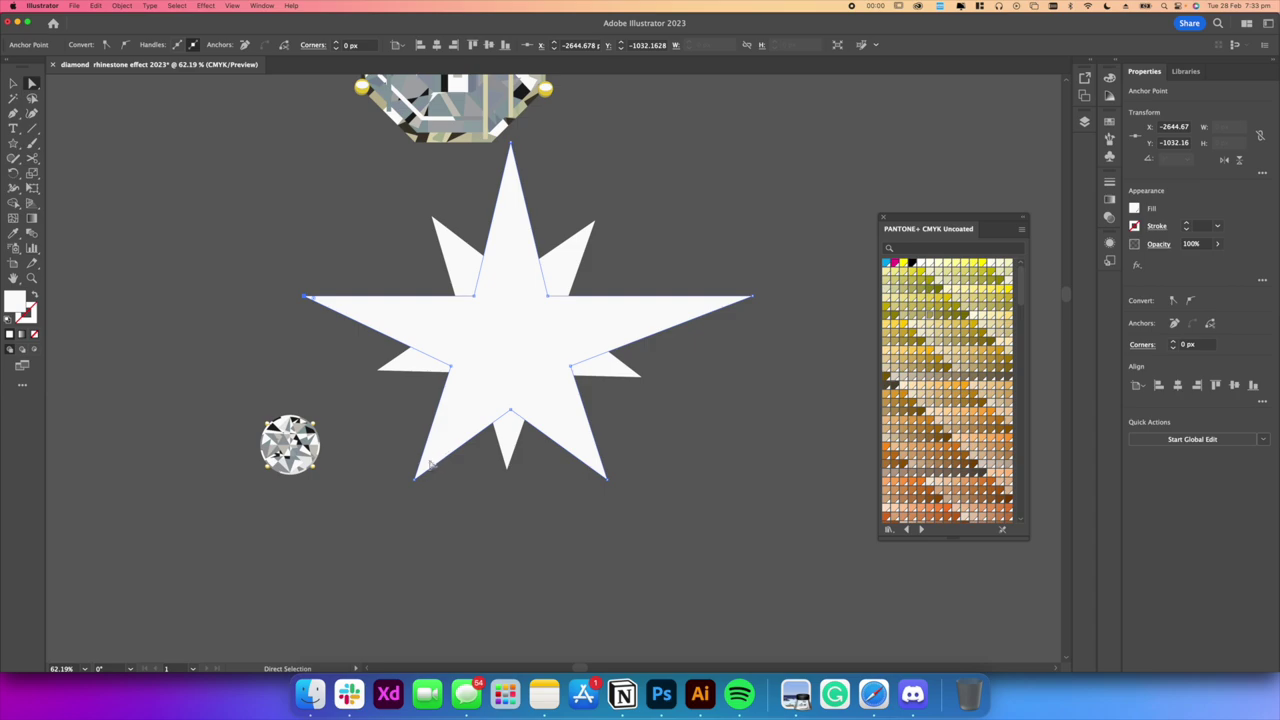
left_click_drag(418, 483, 366, 535)
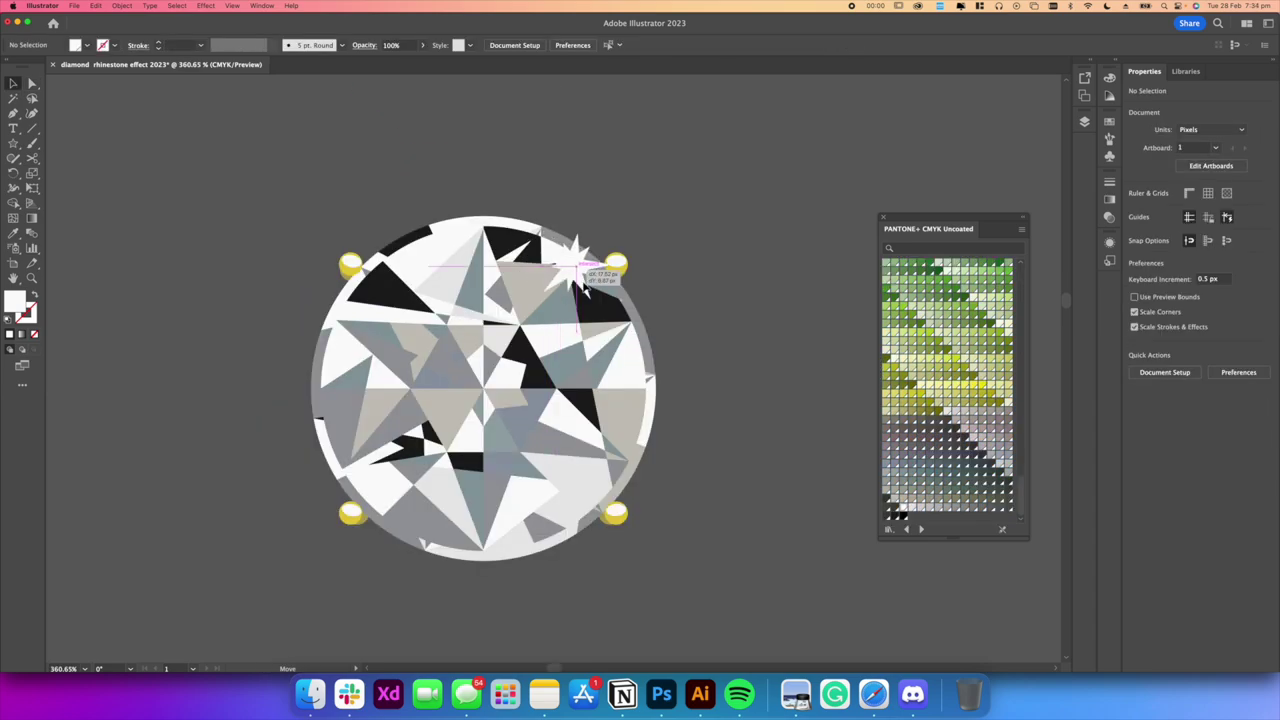
Place white starburst sparkles on the small gem's upper-right, upper-left, lower-left and bottom facets
left_click_drag(581, 278, 616, 306)
left_click_drag(617, 307, 388, 421)
left_click_drag(468, 490, 486, 460)
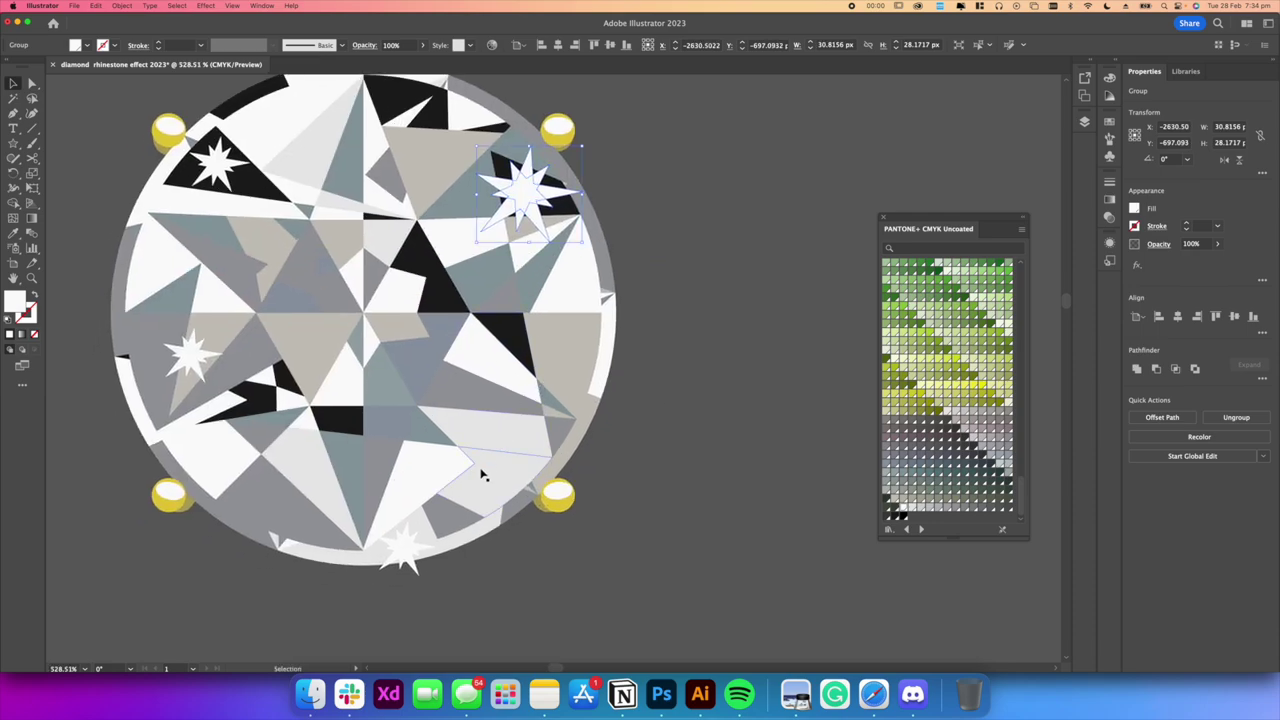
left_click_drag(411, 552, 421, 526)
left_click(673, 425)
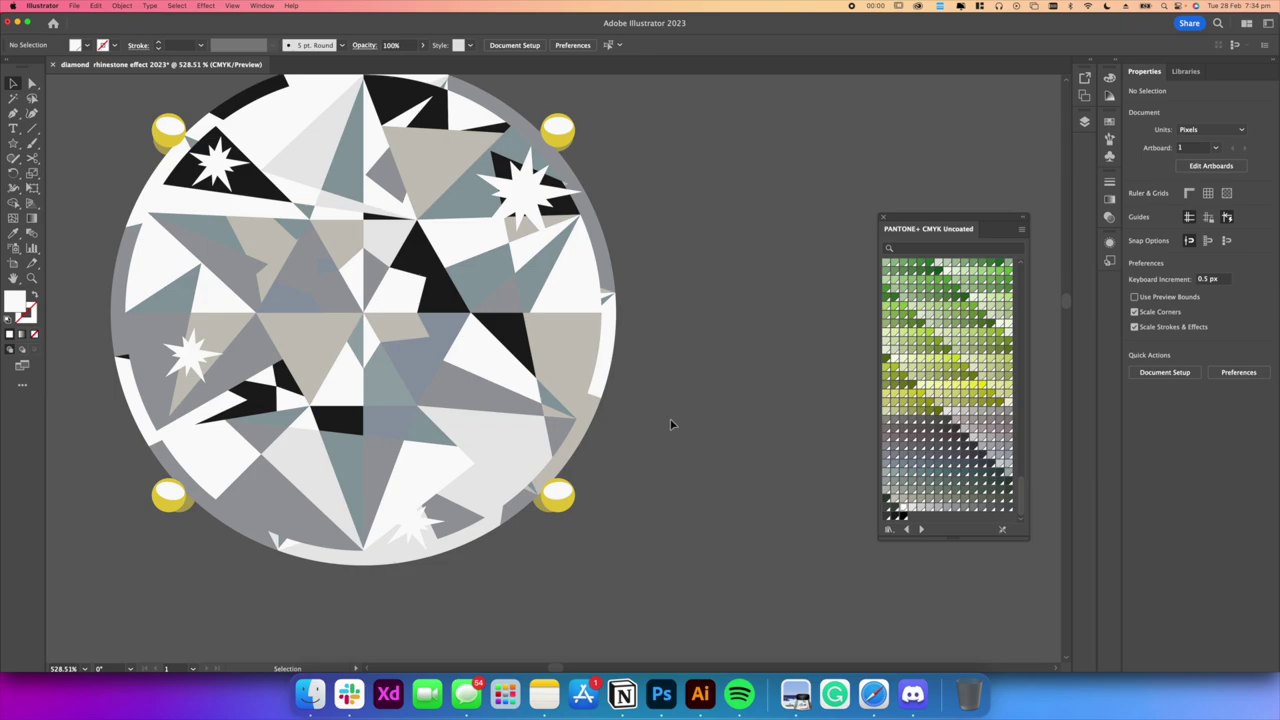
Group the small round gem together with its prongs and sparkles
scroll(673, 425, "down", 8)
left_click_drag(491, 323, 626, 469)
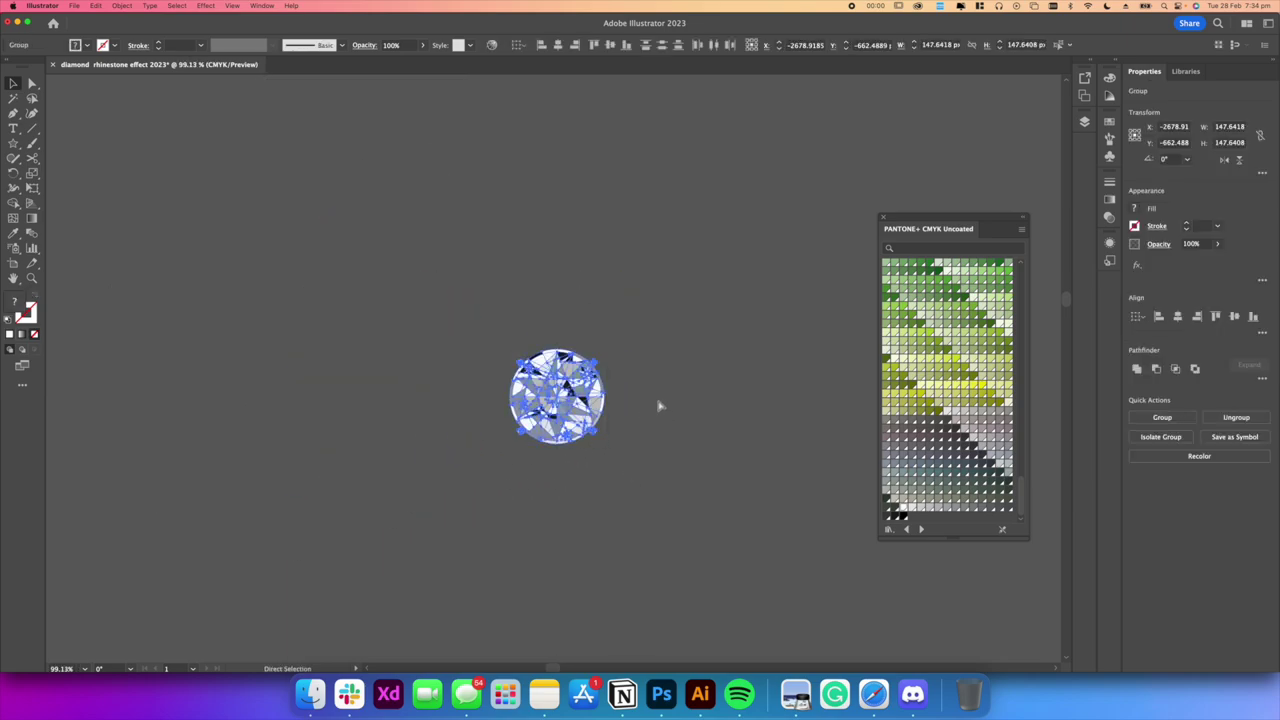
scroll(610, 362, "down", 4)
scroll(575, 385, "up", 5)
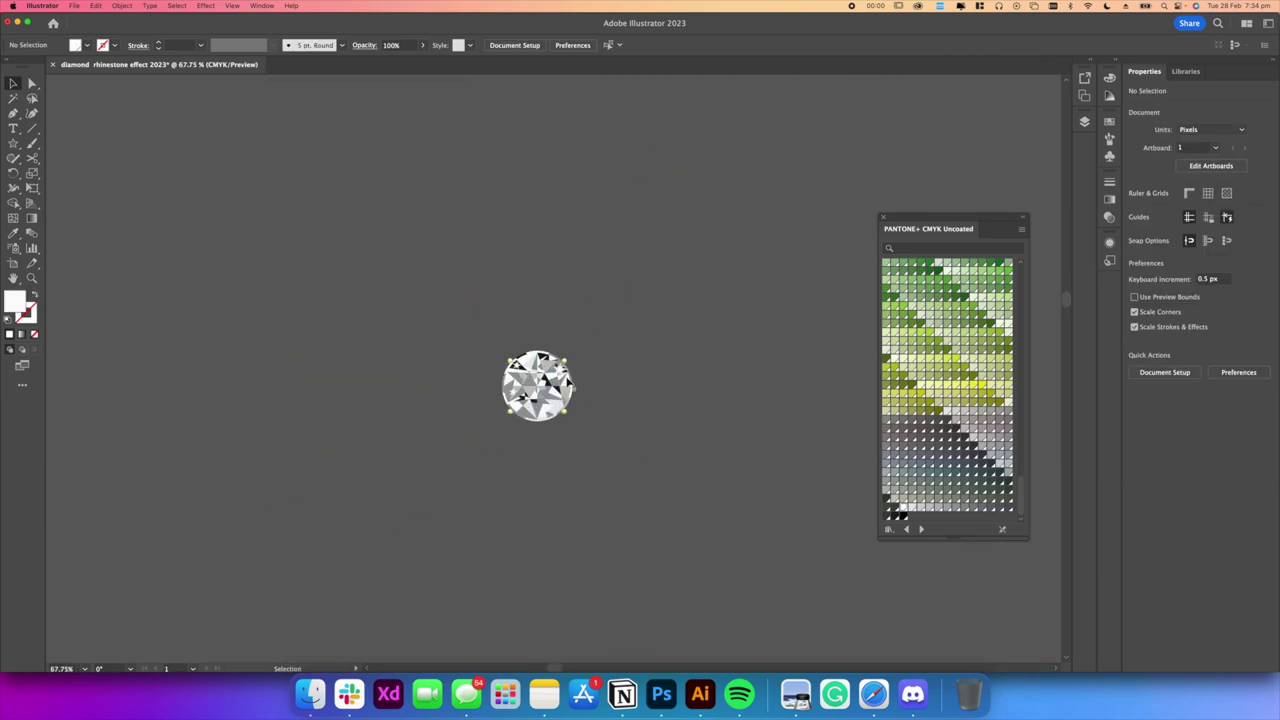
left_click(553, 360)
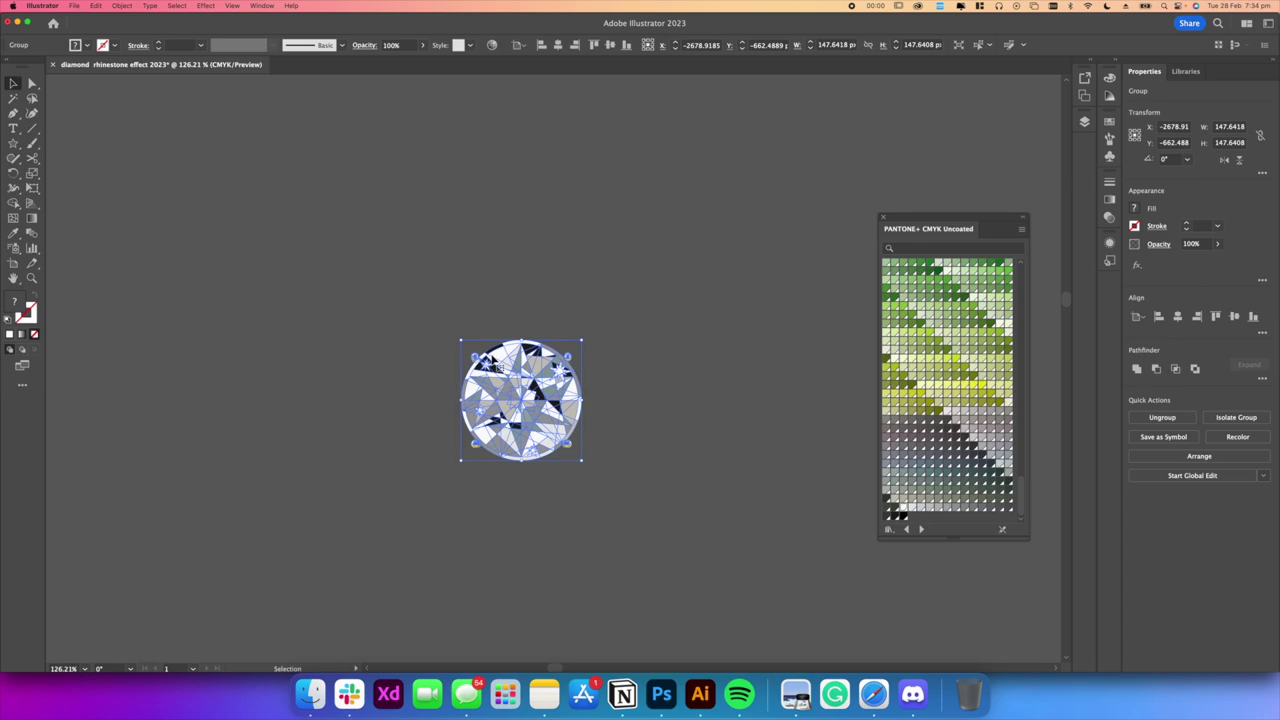
Make a repeating grid pattern from the grouped small round gem
left_click(290, 5)
type("patter")
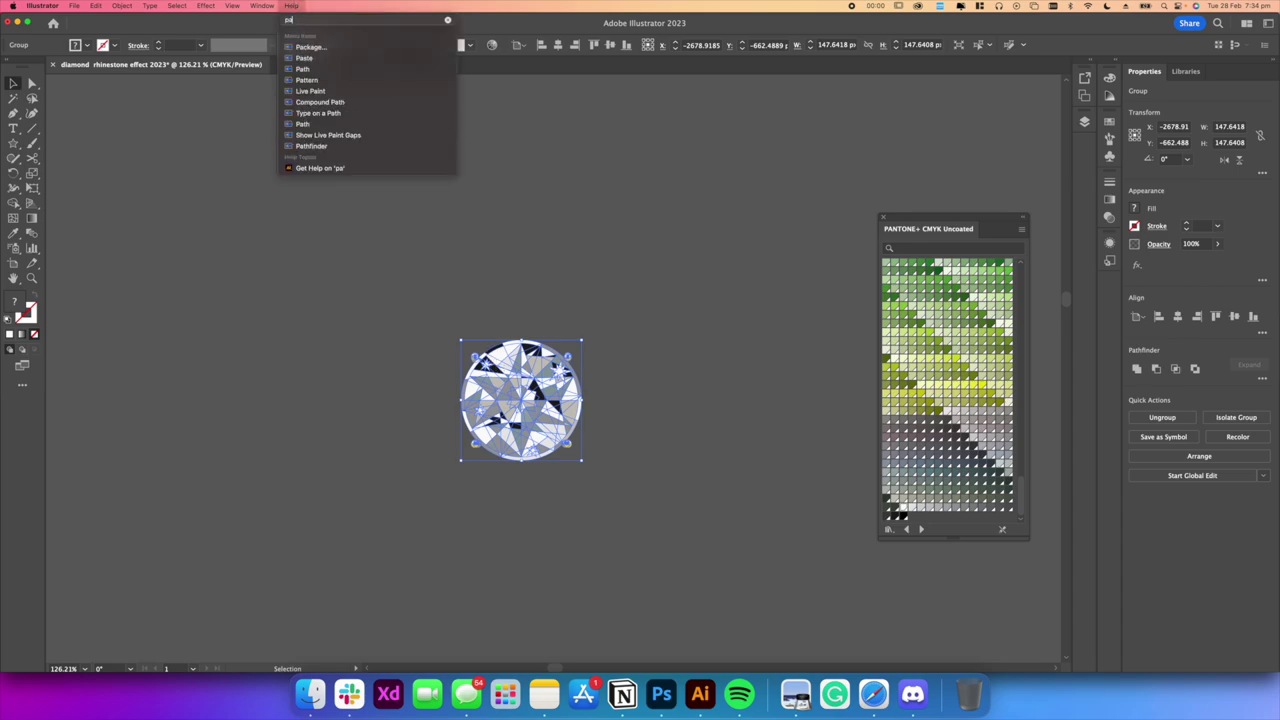
key("Down")
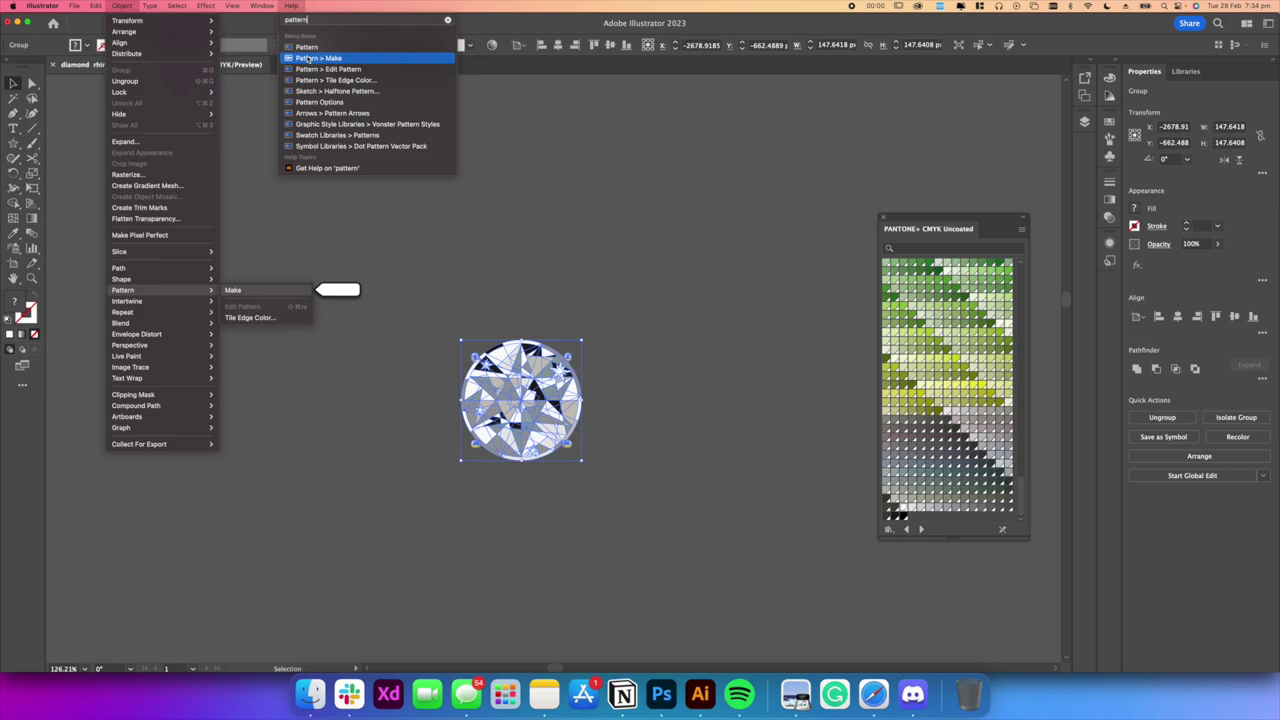
key("Return")
left_click(783, 374)
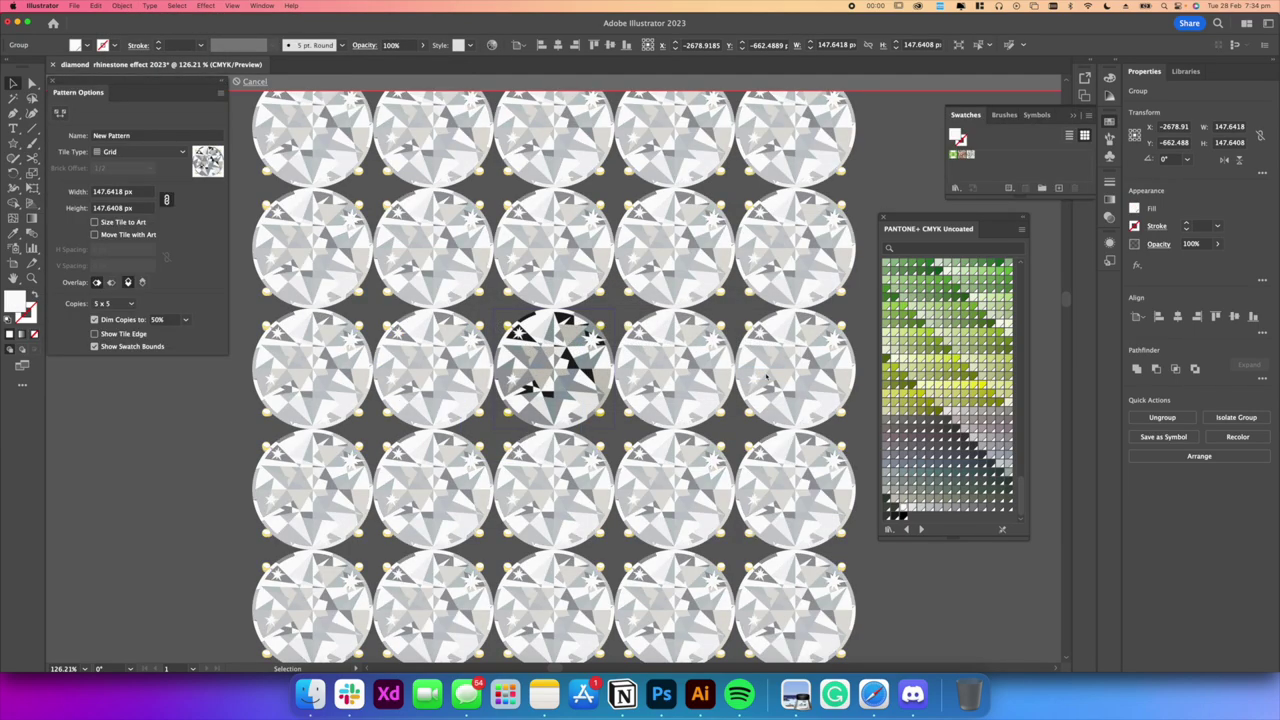
scroll(688, 262, "down", 5)
scroll(520, 311, "up", 8)
scroll(520, 311, "down", 14)
scroll(598, 326, "up", 4)
scroll(505, 305, "up", 3)
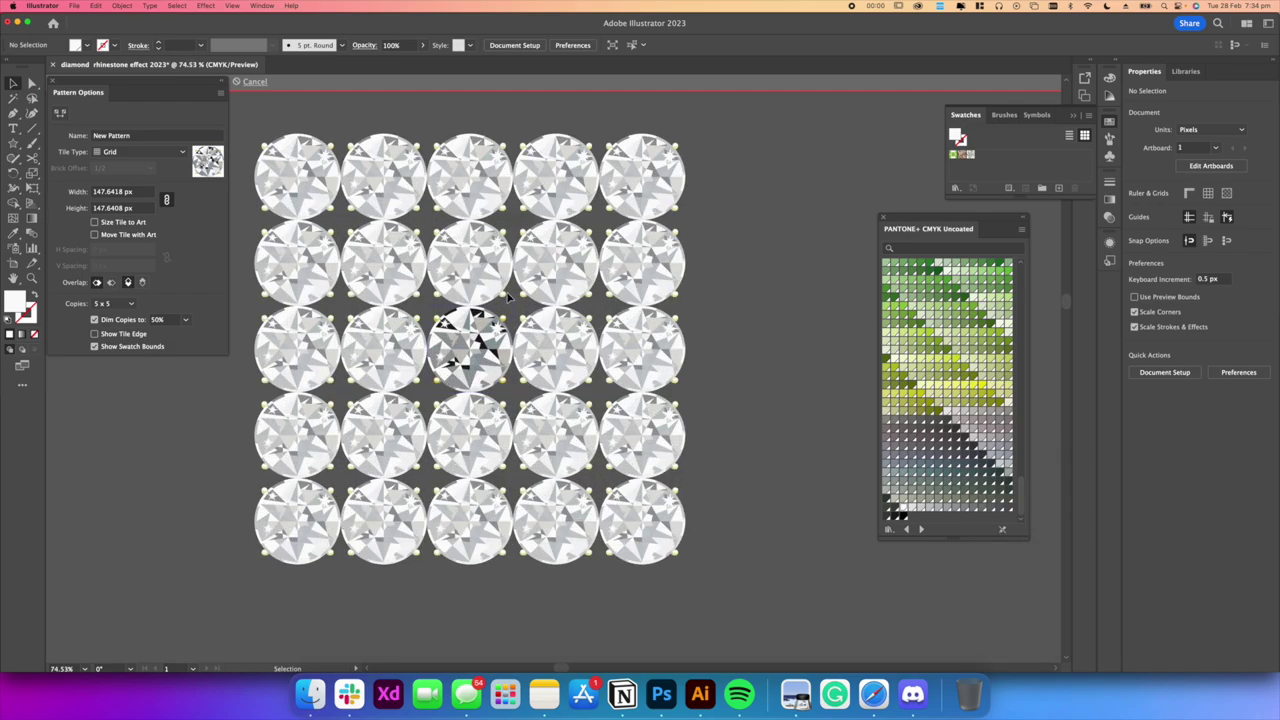
Set the gem pattern's preview to 7 x 7 copies
left_click(490, 340)
scroll(505, 340, "up", 4)
left_click_drag(527, 335, 419, 290)
left_click(115, 304)
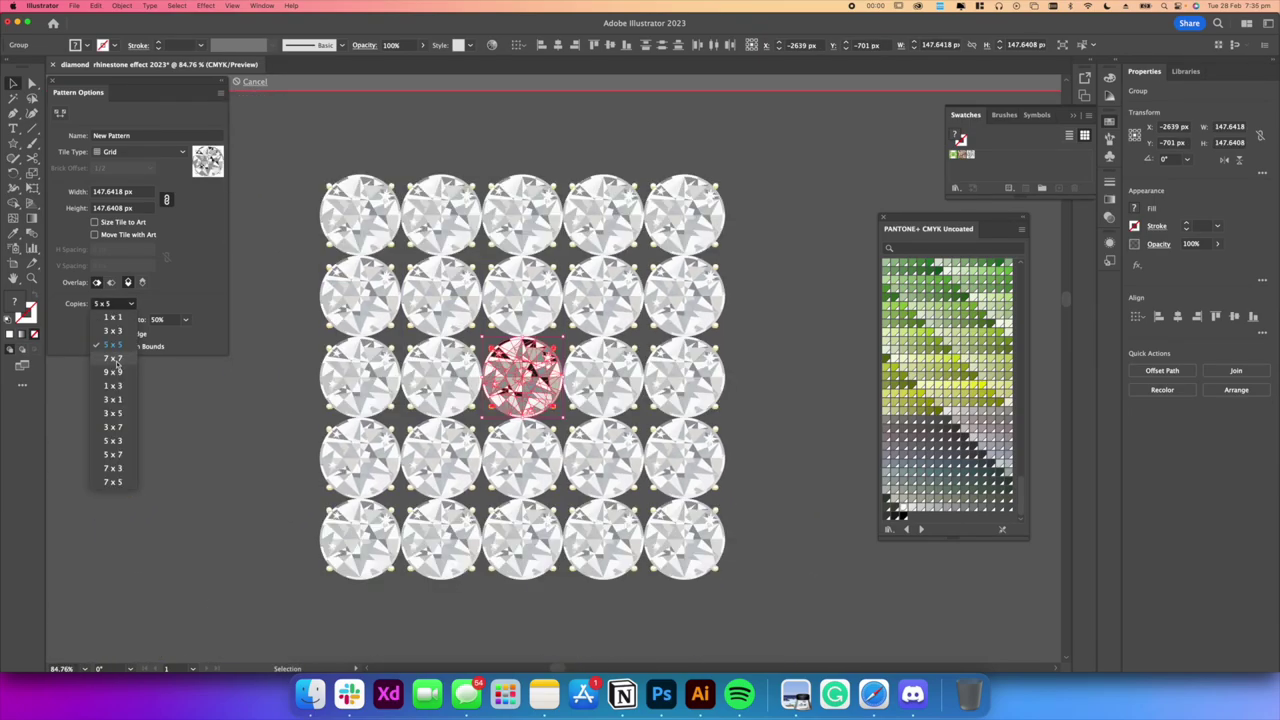
left_click(117, 362)
scroll(514, 392, "up", 3)
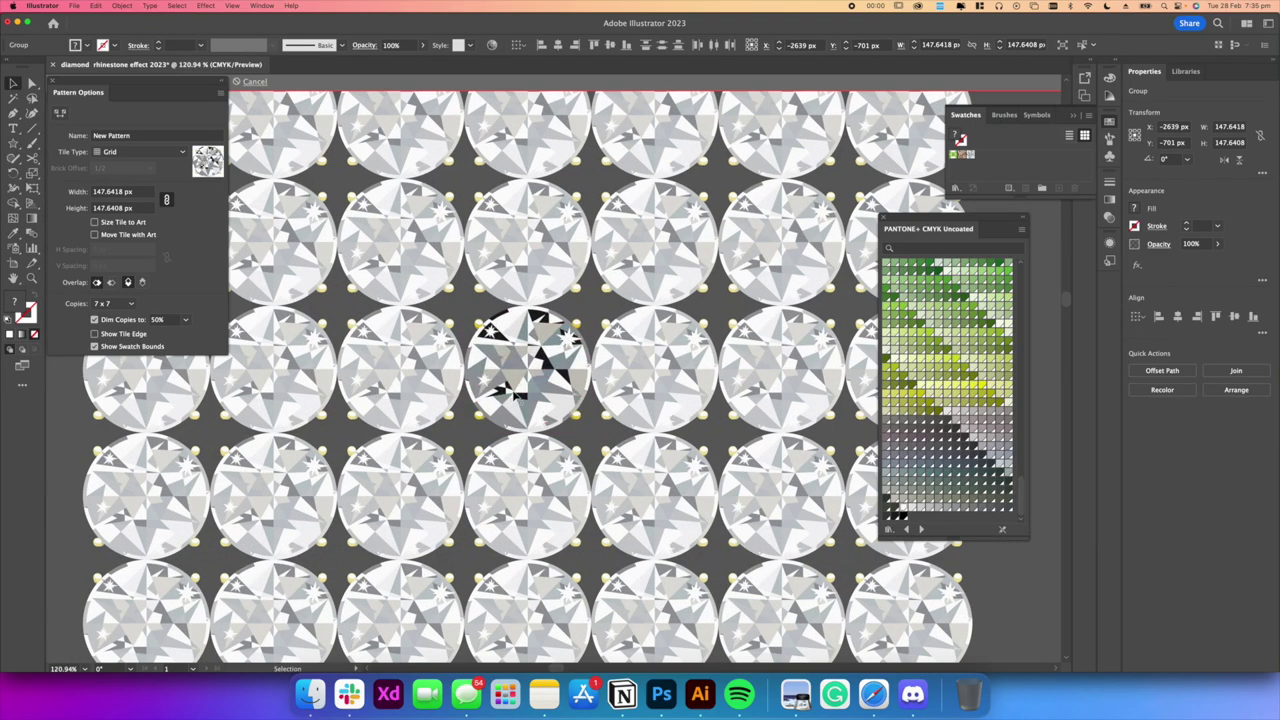
scroll(555, 391, "down", 5)
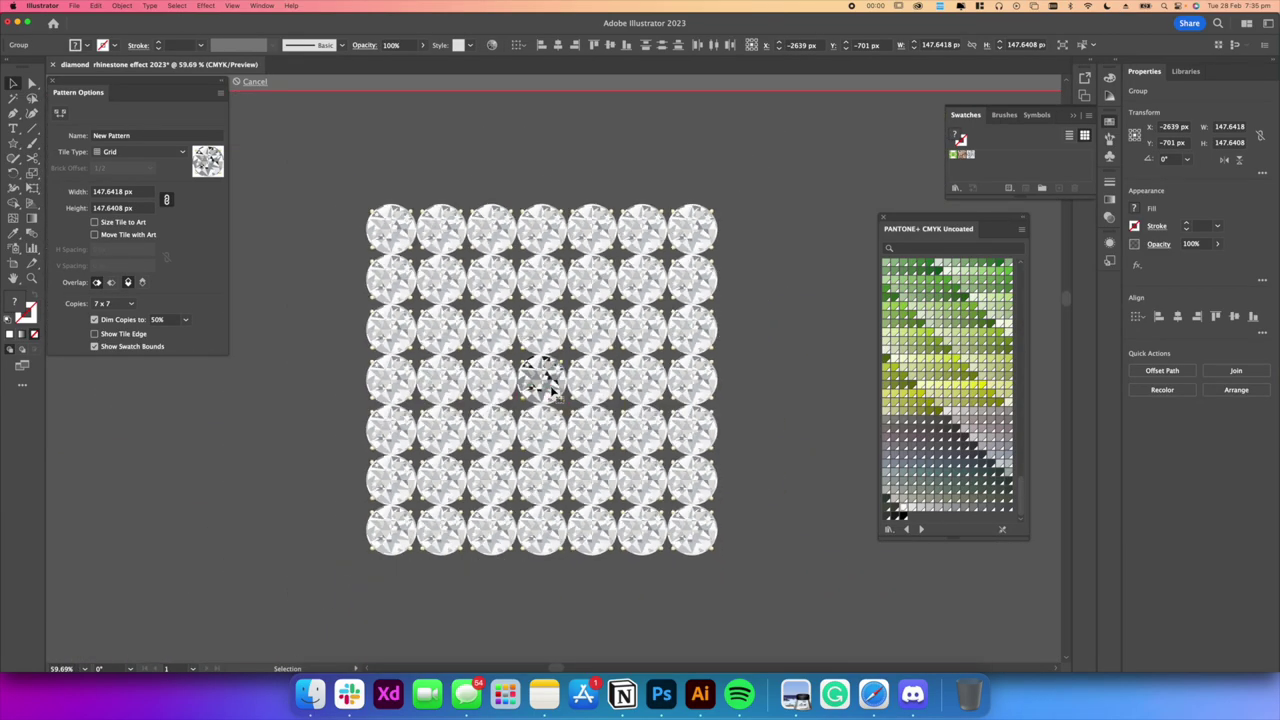
Name the pattern "diamond pattern rhinestone" and finish editing it
left_click(598, 297)
left_click(162, 137)
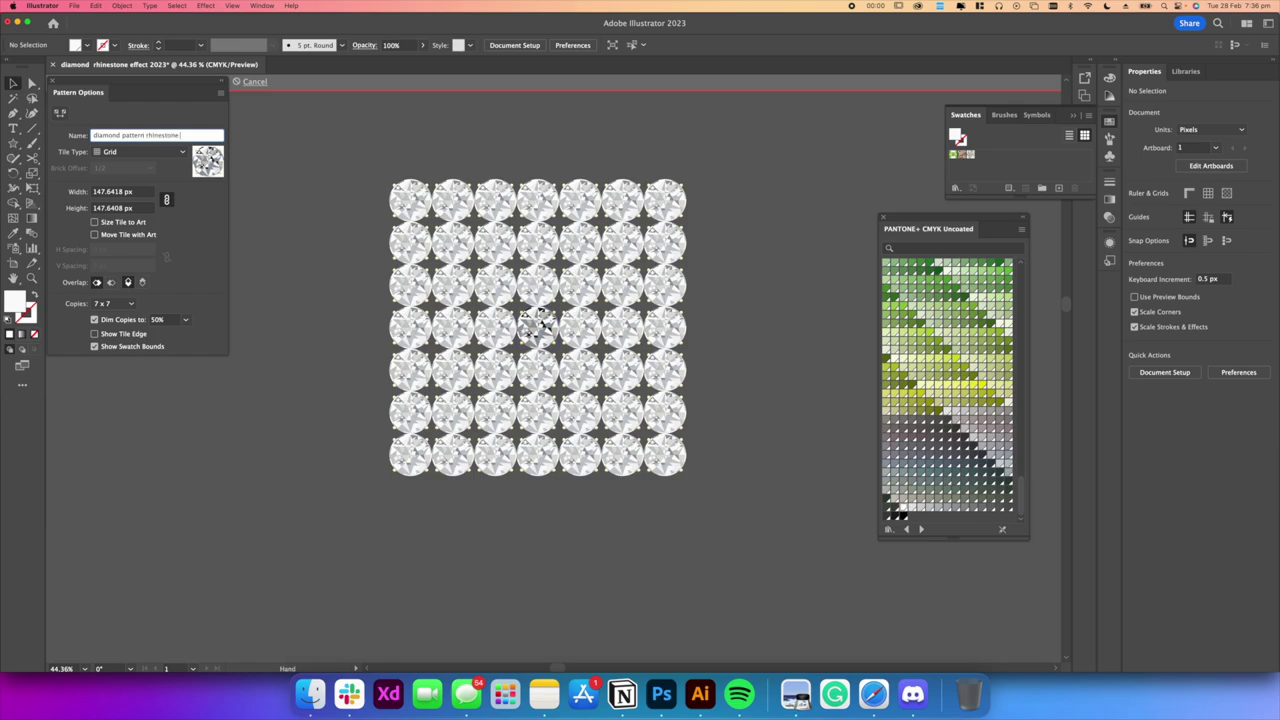
key("Return")
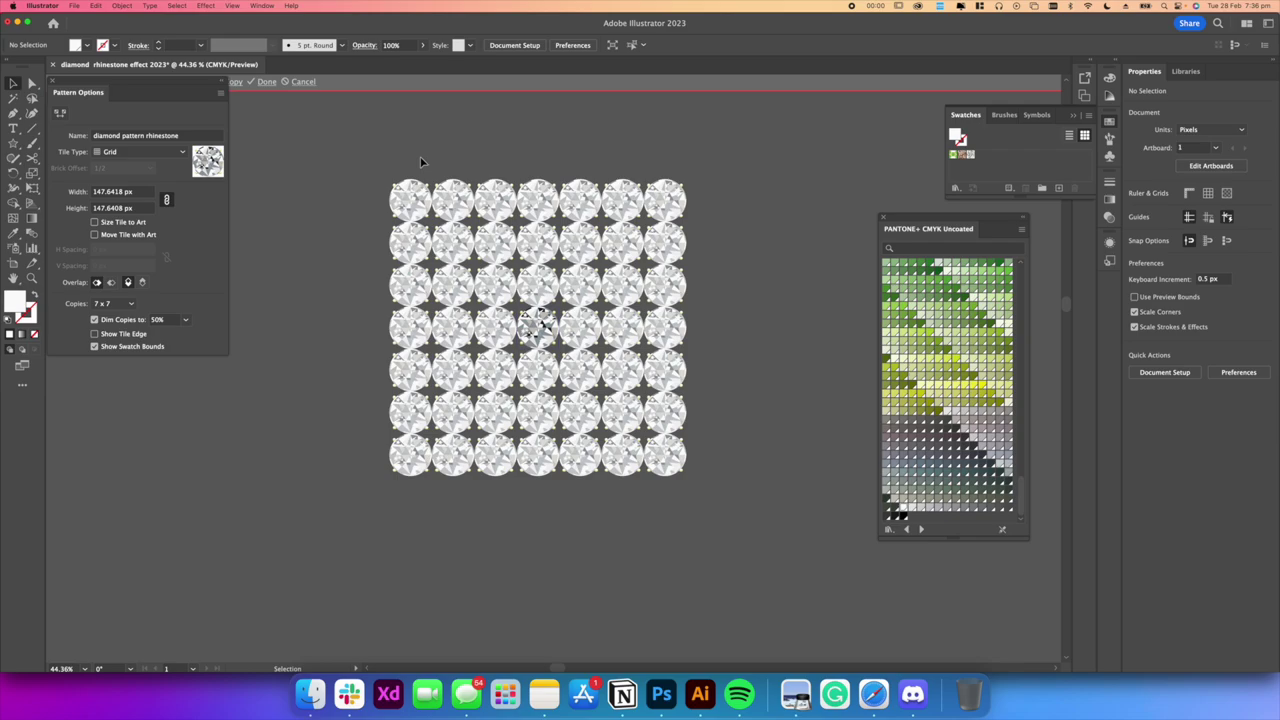
left_click(265, 84)
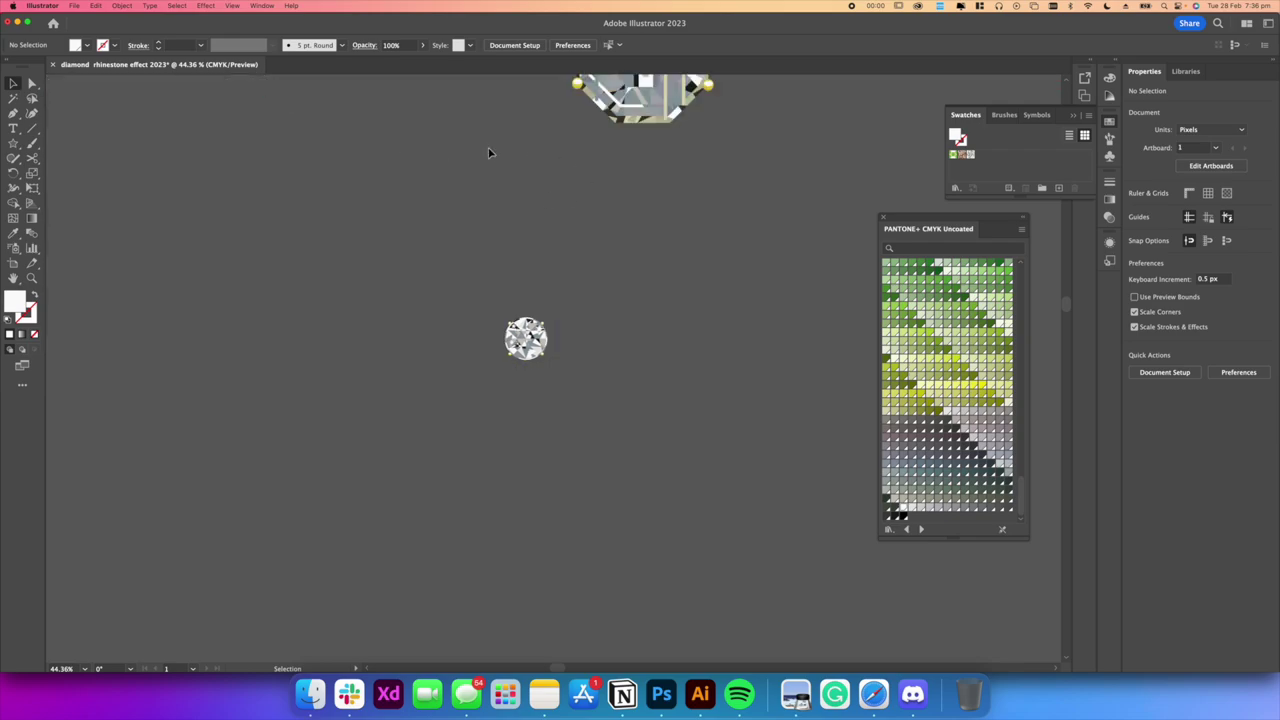
Place an emerald-cut gem copy, scaled to about 189 x 382 px, near the small round gem and tilt it diagonally
scroll(471, 177, "up", 3)
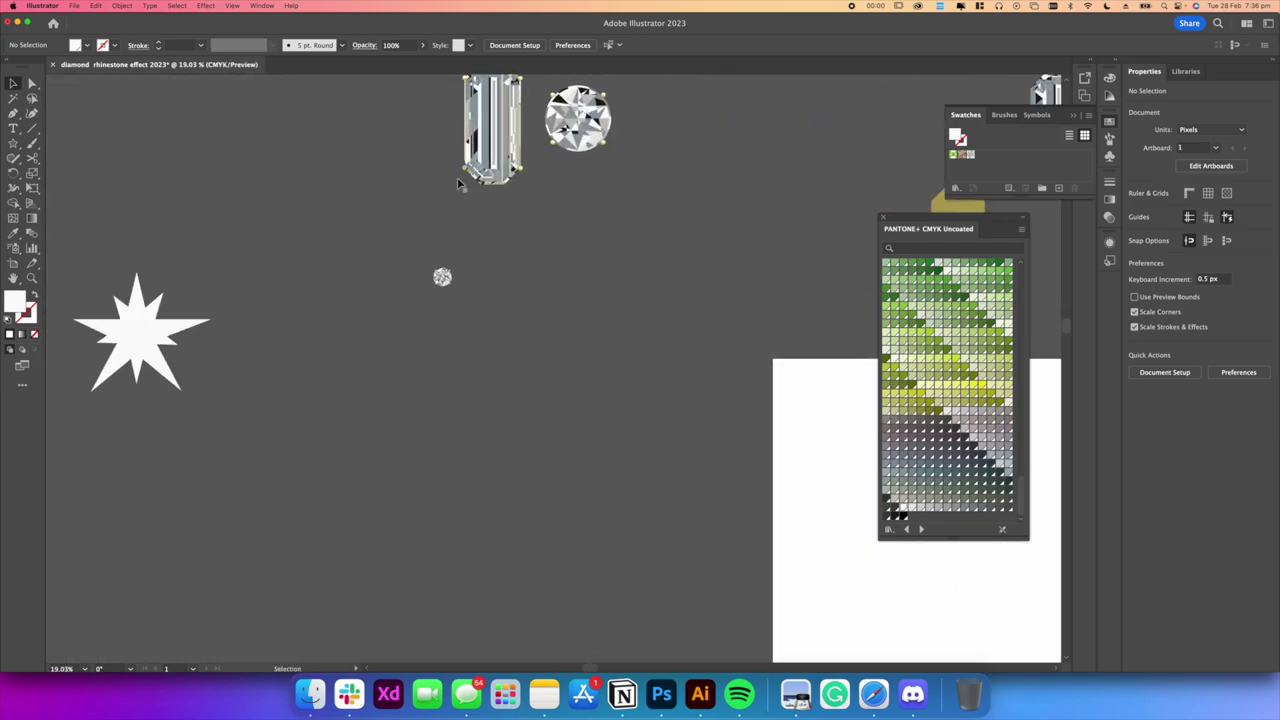
left_click(472, 172)
scroll(472, 172, "up", 2)
scroll(500, 160, "down", 2)
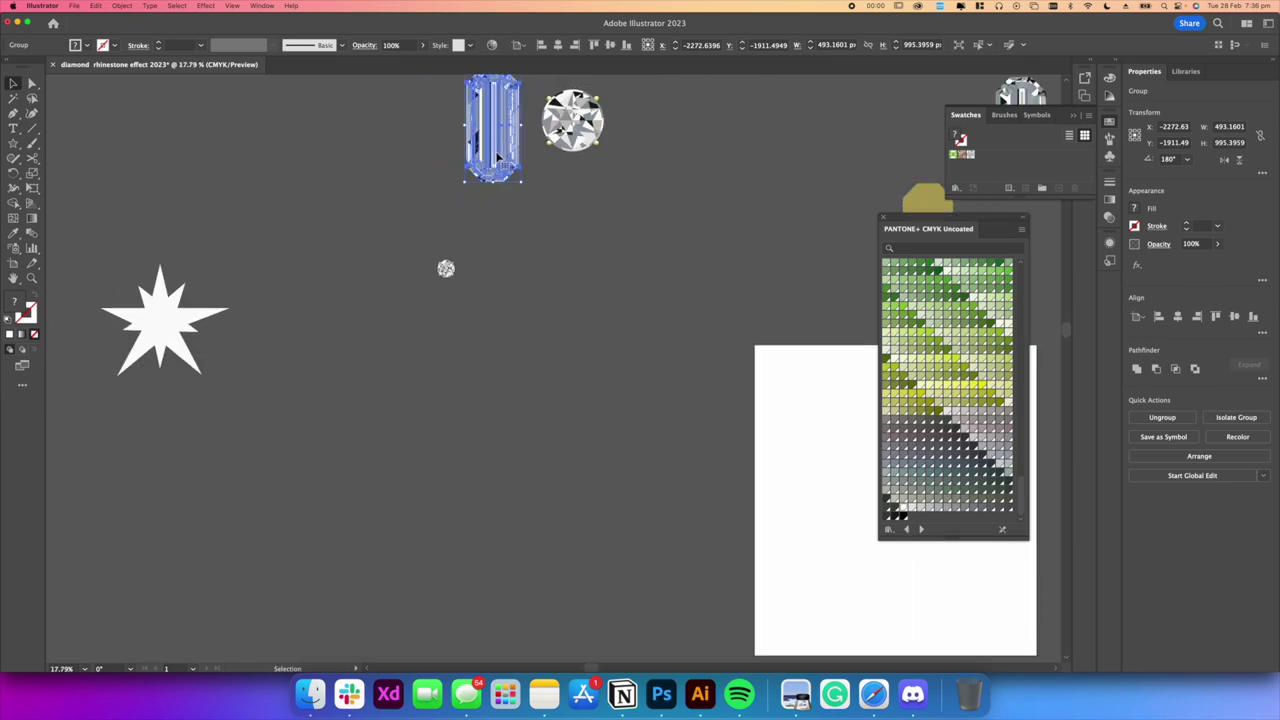
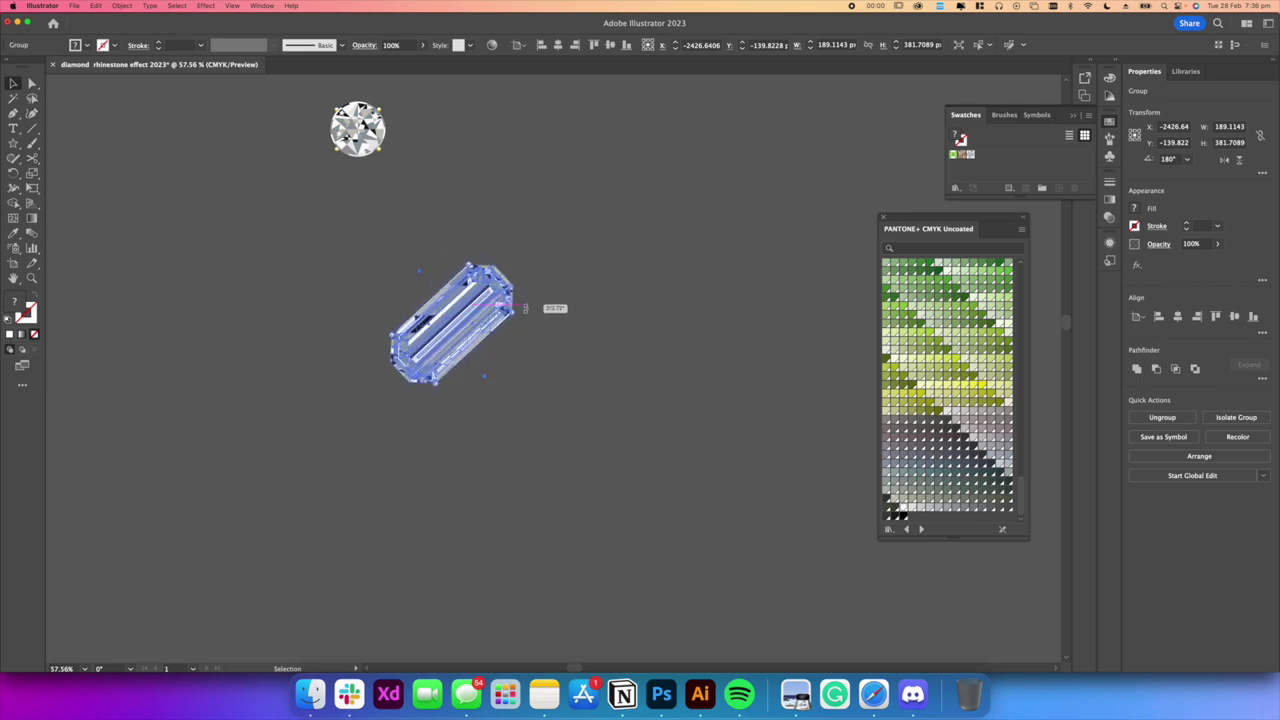
left_click(554, 283)
Copy the small round gem to the tilted emerald gem's upper-right end and duplicate the resulting pair down and to the right
left_click_drag(368, 128, 635, 243)
scroll(547, 260, "up", 5)
left_click_drag(550, 260, 524, 252)
left_click_drag(613, 127, 634, 224)
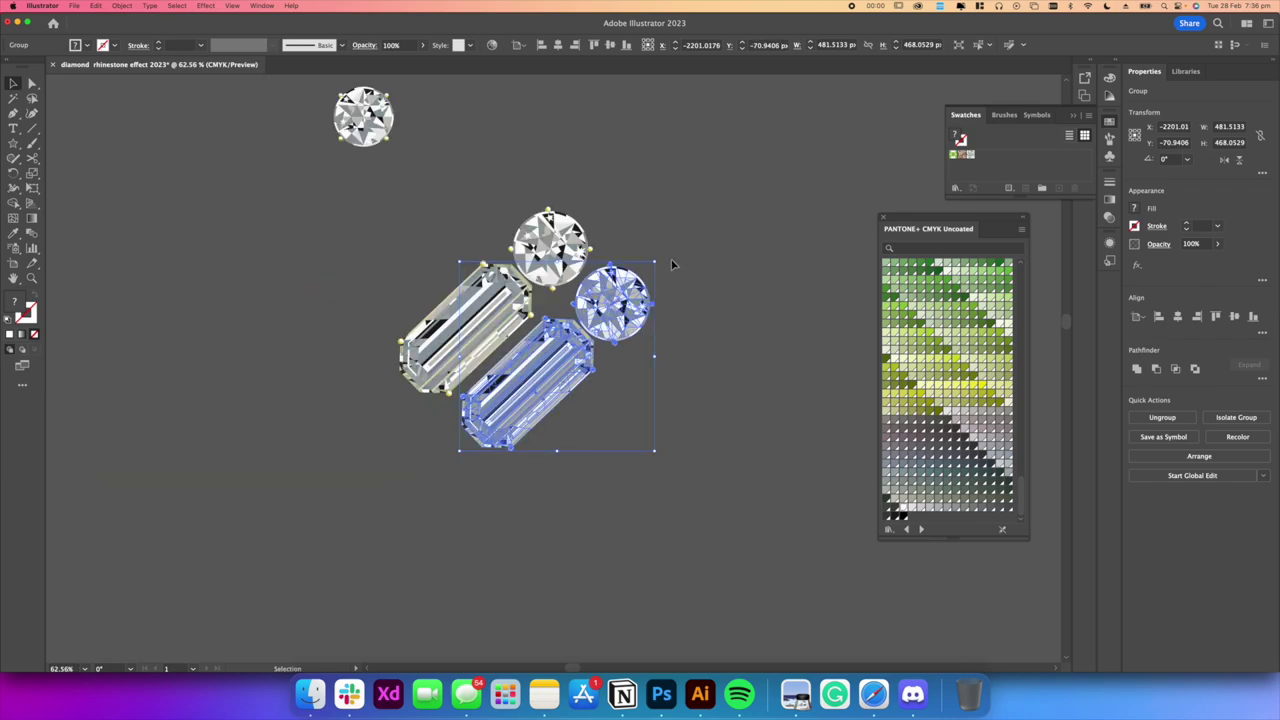
Rotate the duplicated pair 180° and fit it against the first pair so its round gem sits at the bottom
left_click_drag(660, 260, 474, 418)
scroll(577, 333, "up", 3)
left_click_drag(578, 344, 568, 347)
Try to align all four gems on their horizontal centers, undo it, and try aligning their vertical centers
left_click_drag(748, 410, 427, 227)
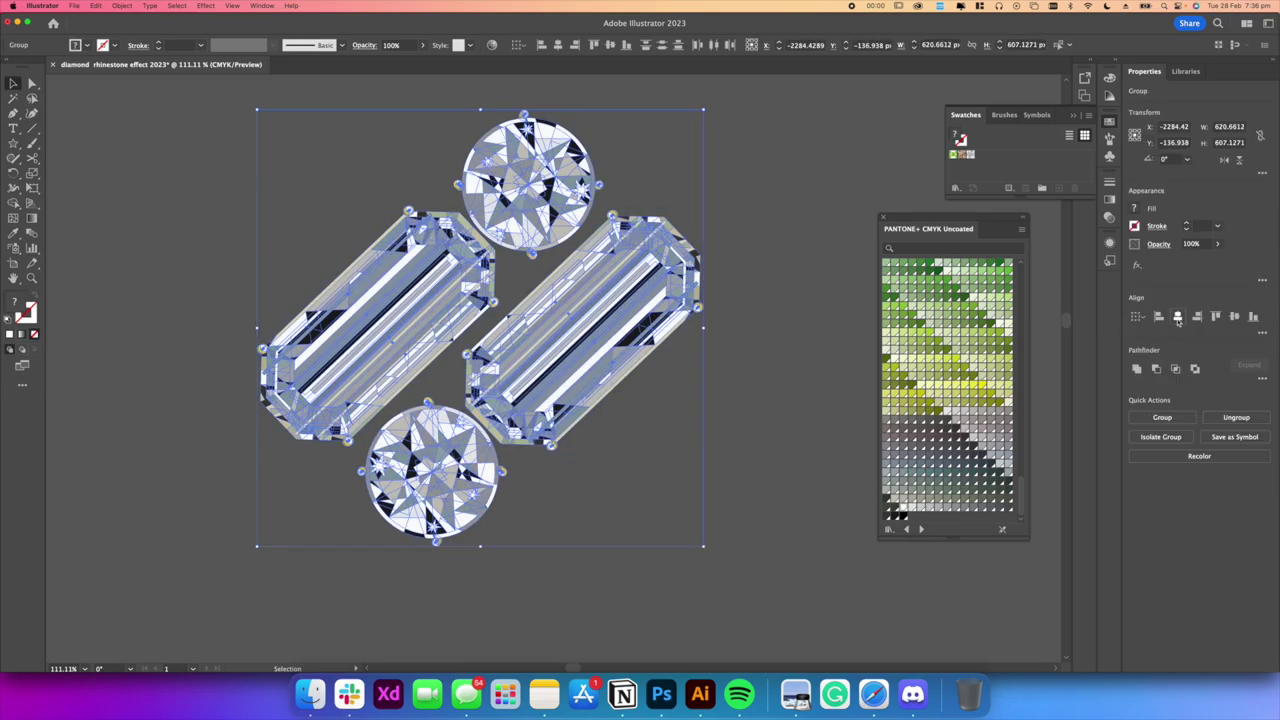
left_click(1178, 319)
key("super+z")
left_click(1234, 318)
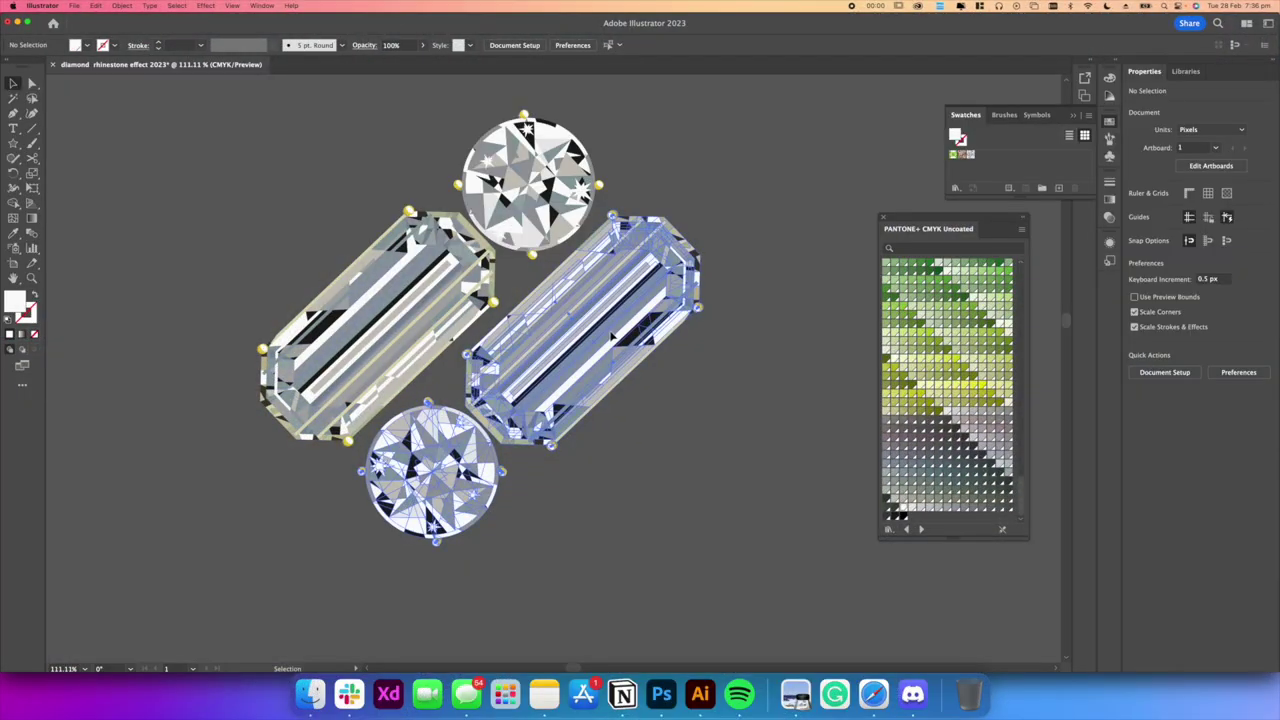
Nudge the rotated pair slightly toward the first pair and group all four gems into one cluster
left_click_drag(612, 337, 608, 341)
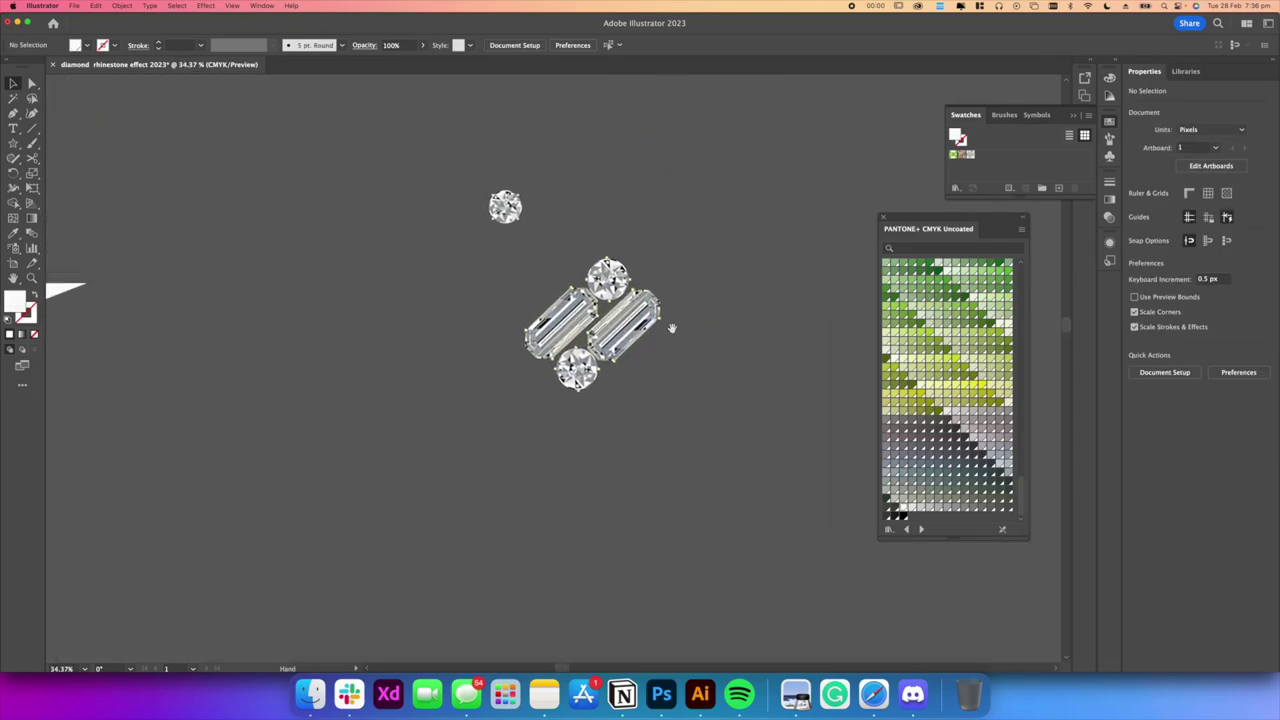
scroll(672, 328, "down", 8)
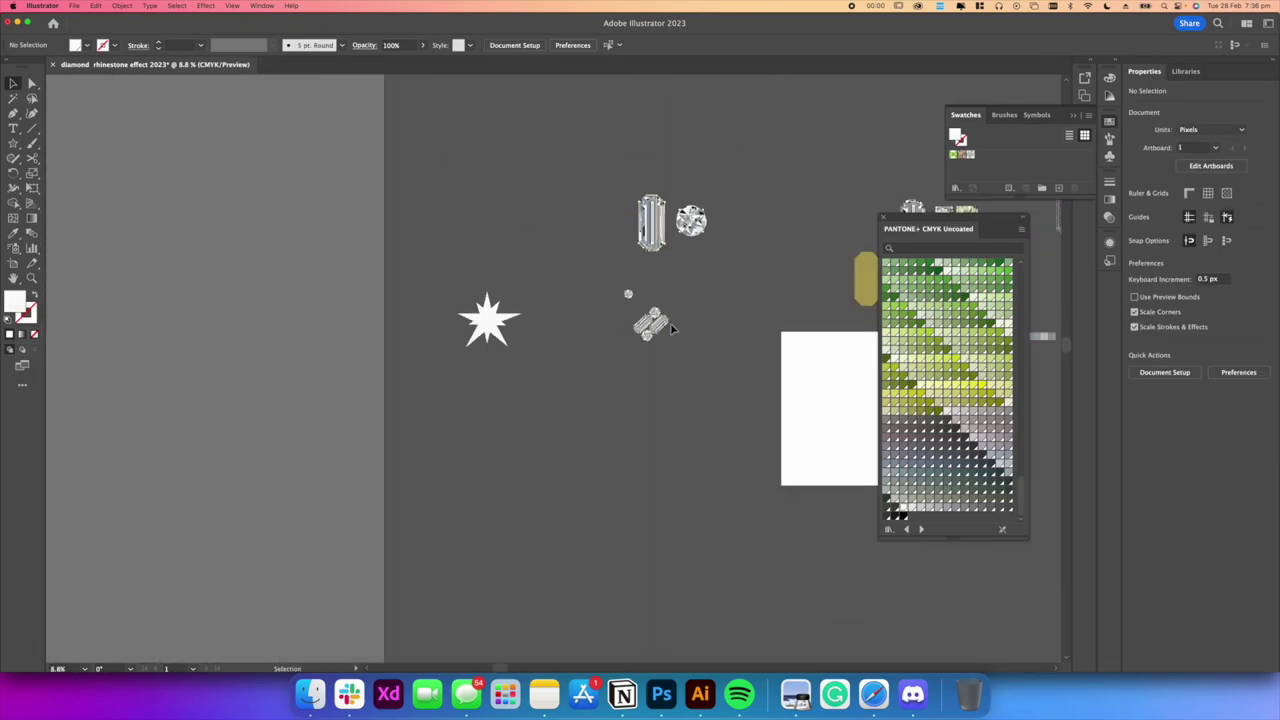
scroll(689, 321, "up", 5)
left_click_drag(579, 301, 636, 346)
scroll(611, 326, "up", 5)
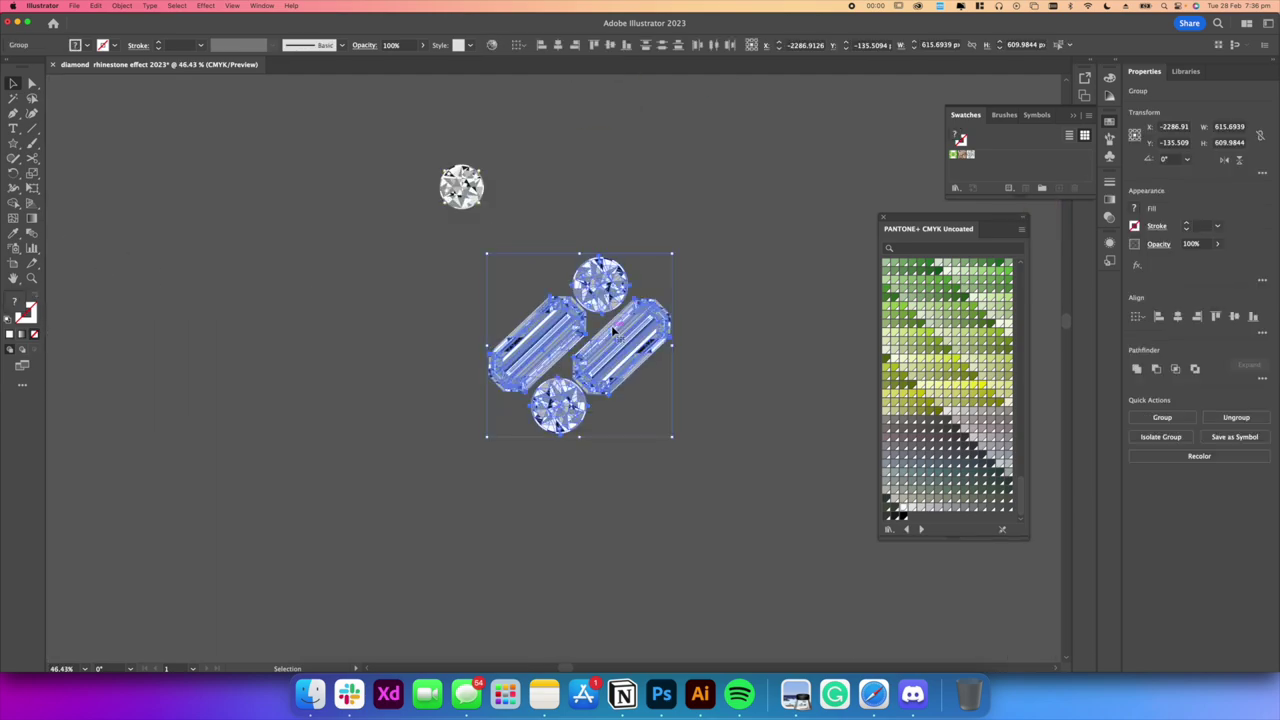
key("super+g")
scroll(643, 320, "down", 4)
Place a copy of the four-gem cluster below the single small round gem
mouse_move(645, 330)
left_mouse_down()
mouse_move(512, 290)
mouse_move(483, 253)
mouse_move(627, 343)
left_mouse_up()
scroll(625, 330, "up", 5)
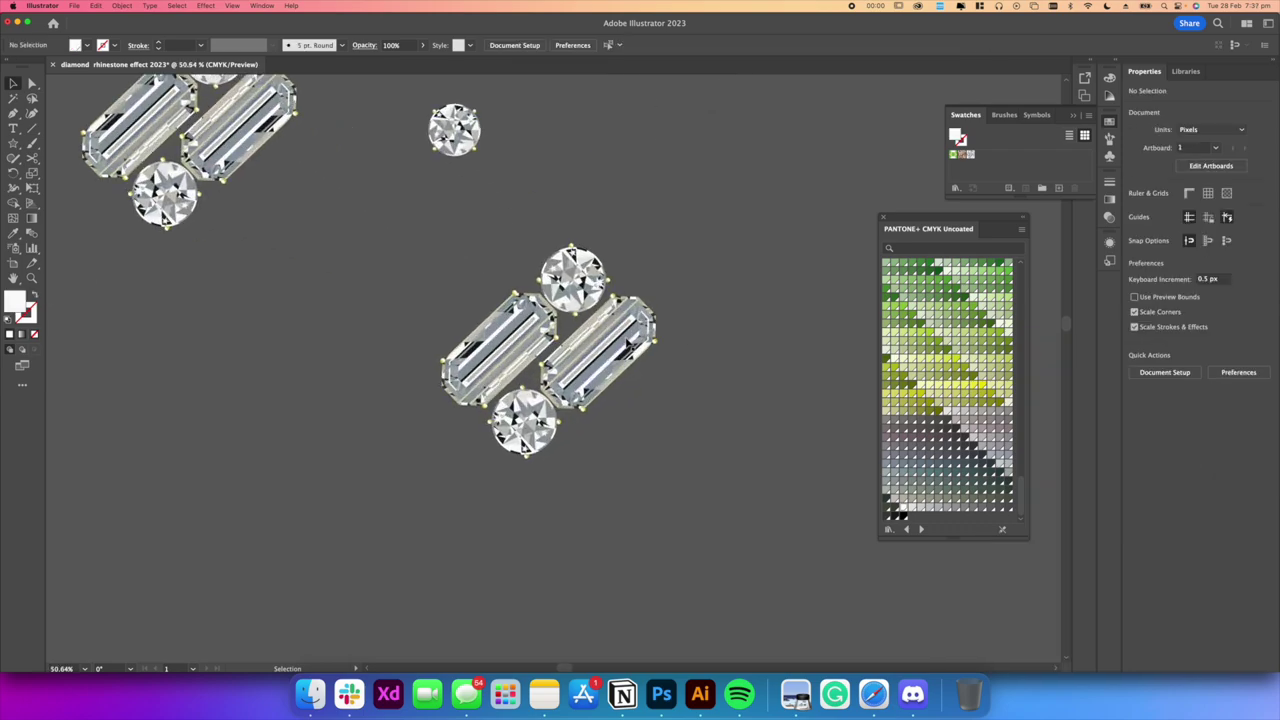
Move the pale gem reference image next to the lower gem cluster
scroll(526, 323, "down", 7)
scroll(526, 323, "down", 3)
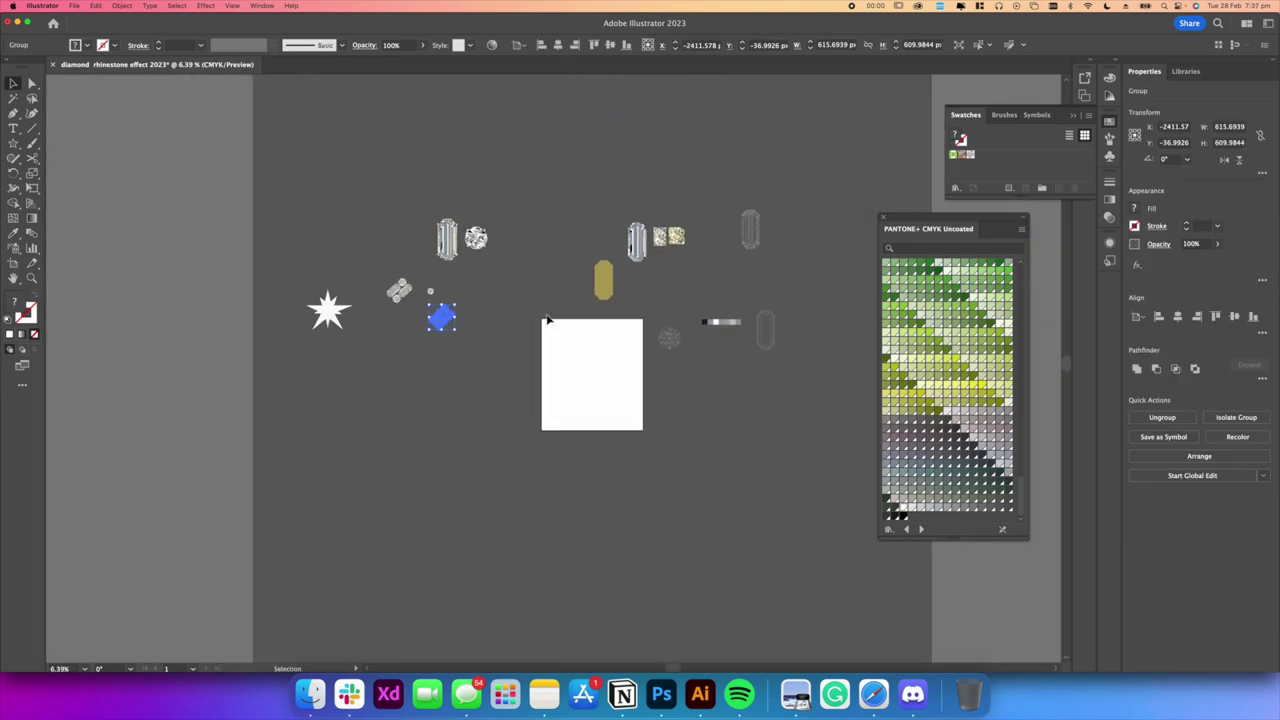
scroll(440, 325, "up", 7)
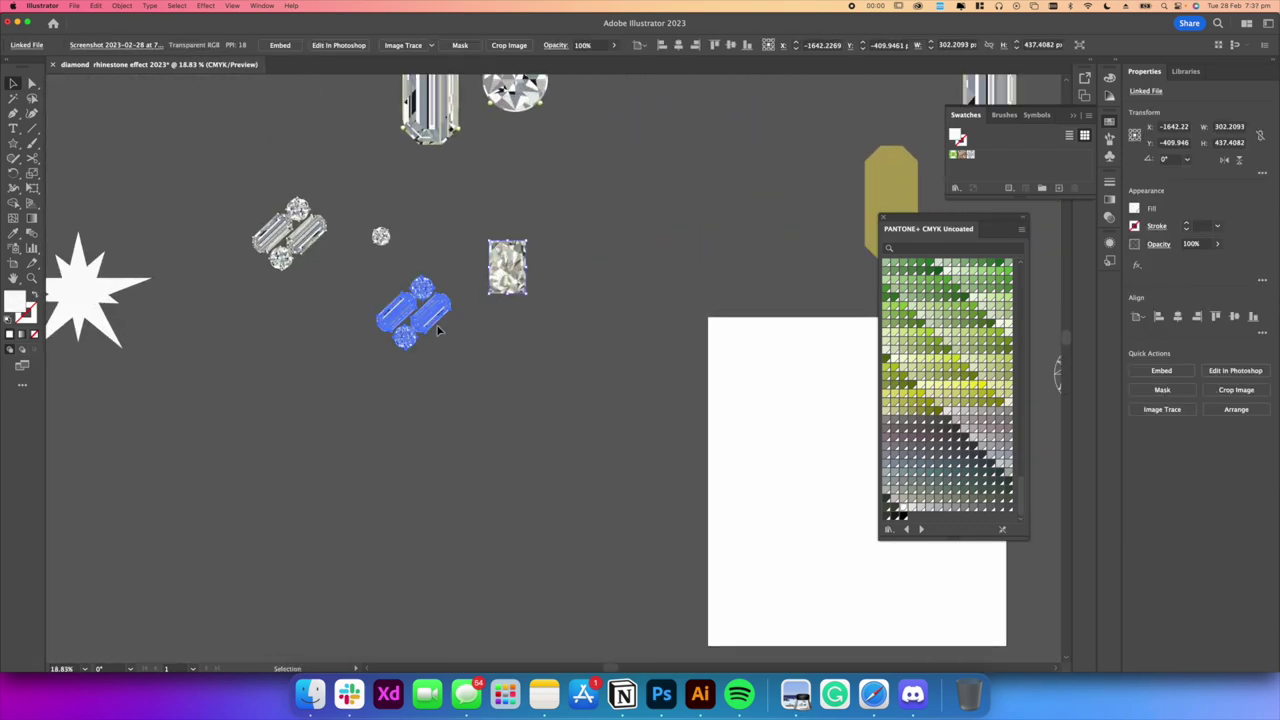
Ungroup the lower cluster and its rotated pair, and select only the right emerald-cut gem
right_click(437, 327)
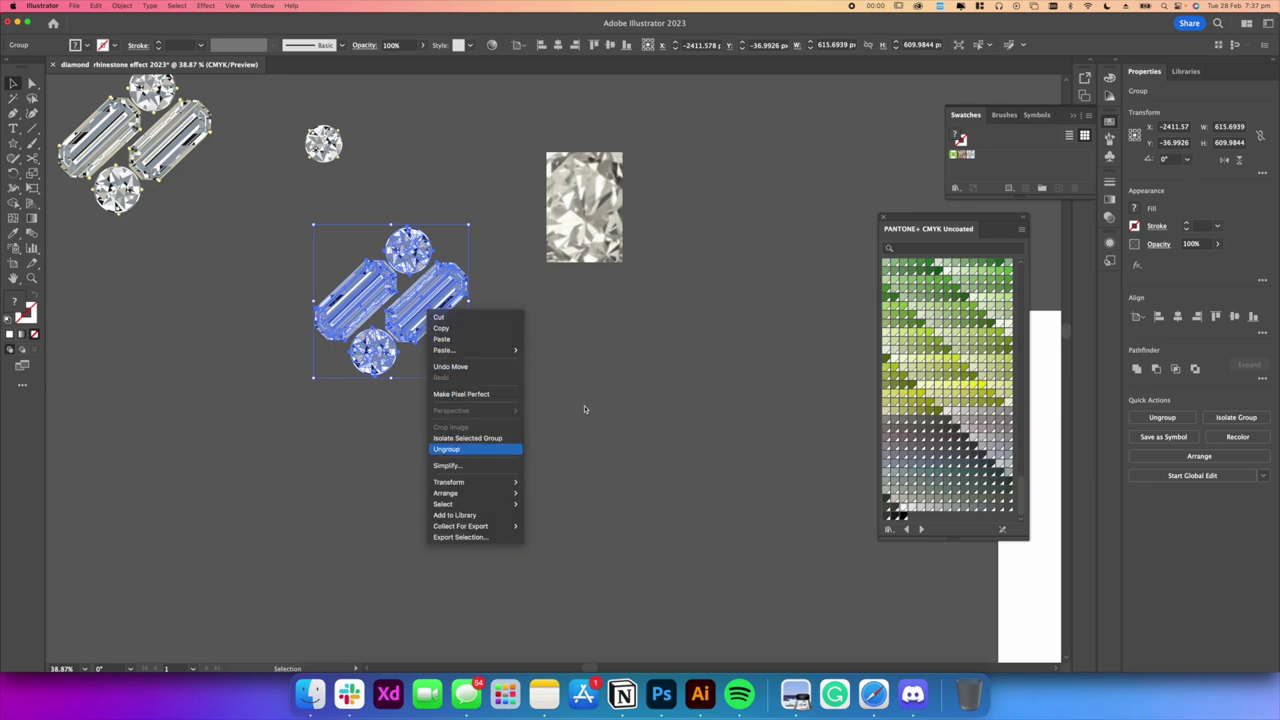
left_click(472, 449)
left_click(518, 326)
left_click(437, 299)
scroll(437, 299, "up", 4)
right_click(438, 301)
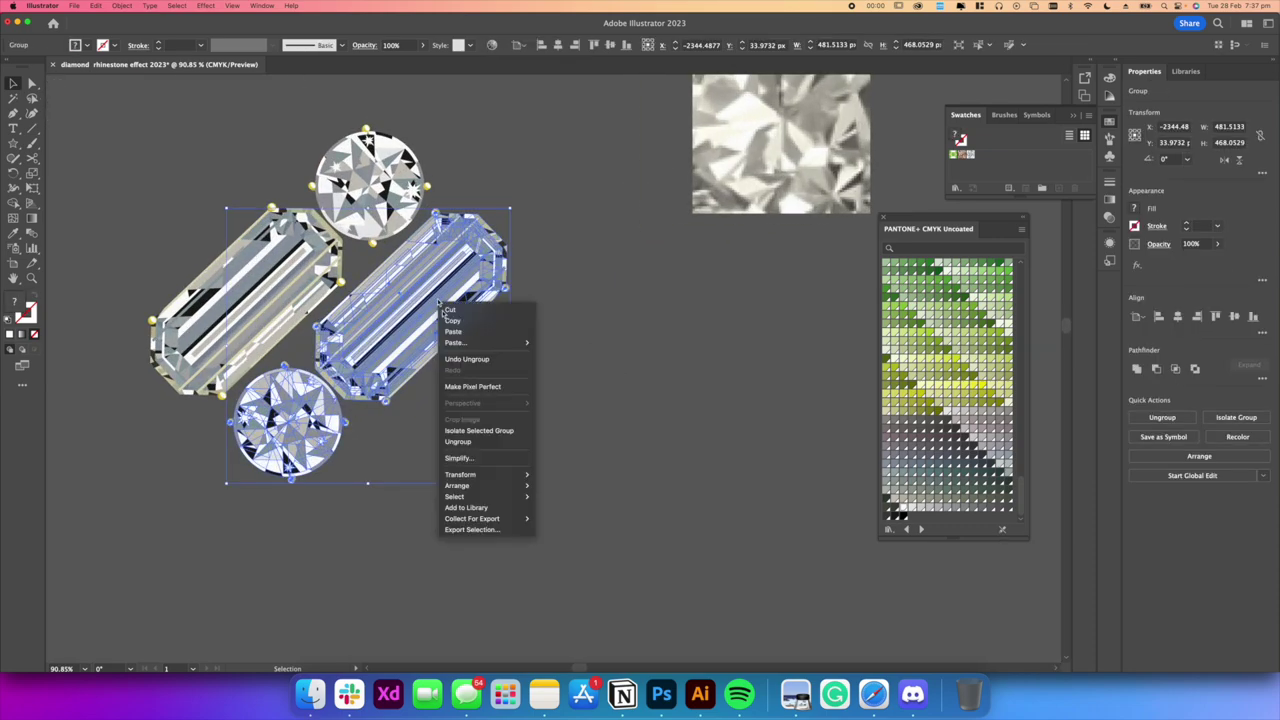
left_click(487, 444)
left_click(666, 397)
left_click(428, 325)
scroll(428, 325, "down", 2)
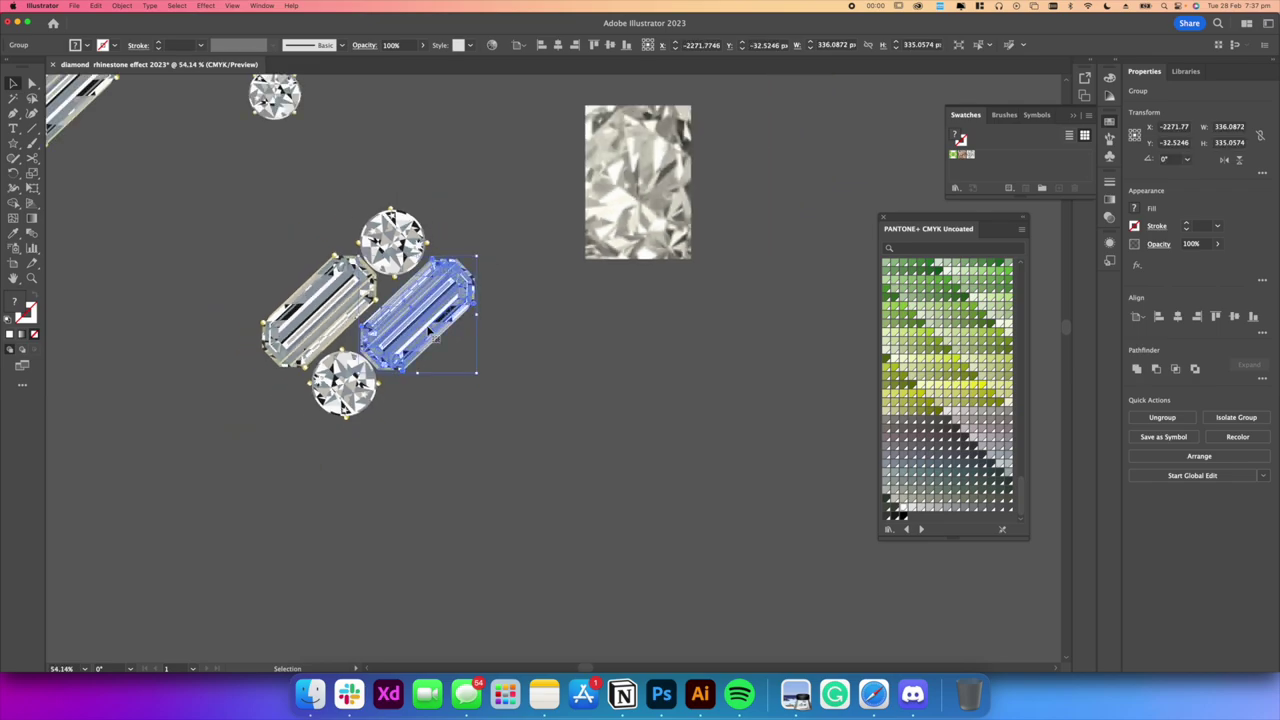
Open Recolor Artwork for the right emerald-cut gem and sample the pale reference image's colors with the Color Theme Picker
left_click(292, 6)
type("pattern")
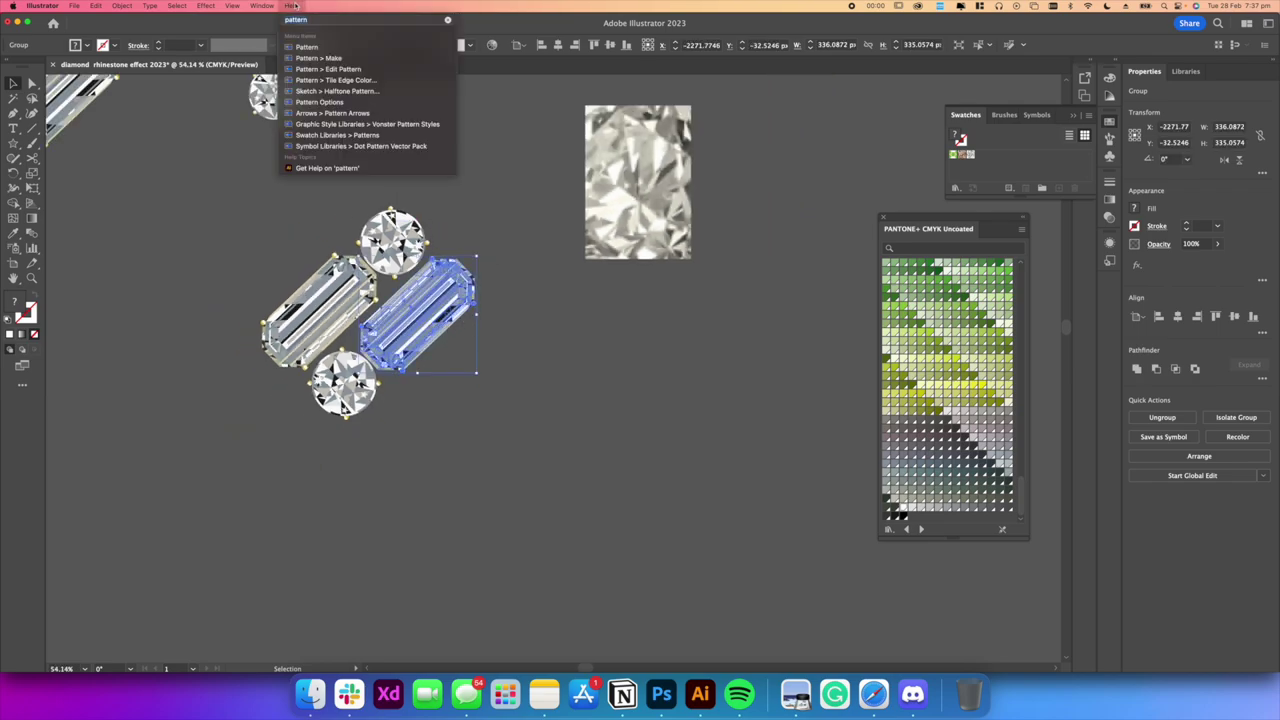
type("recolour")
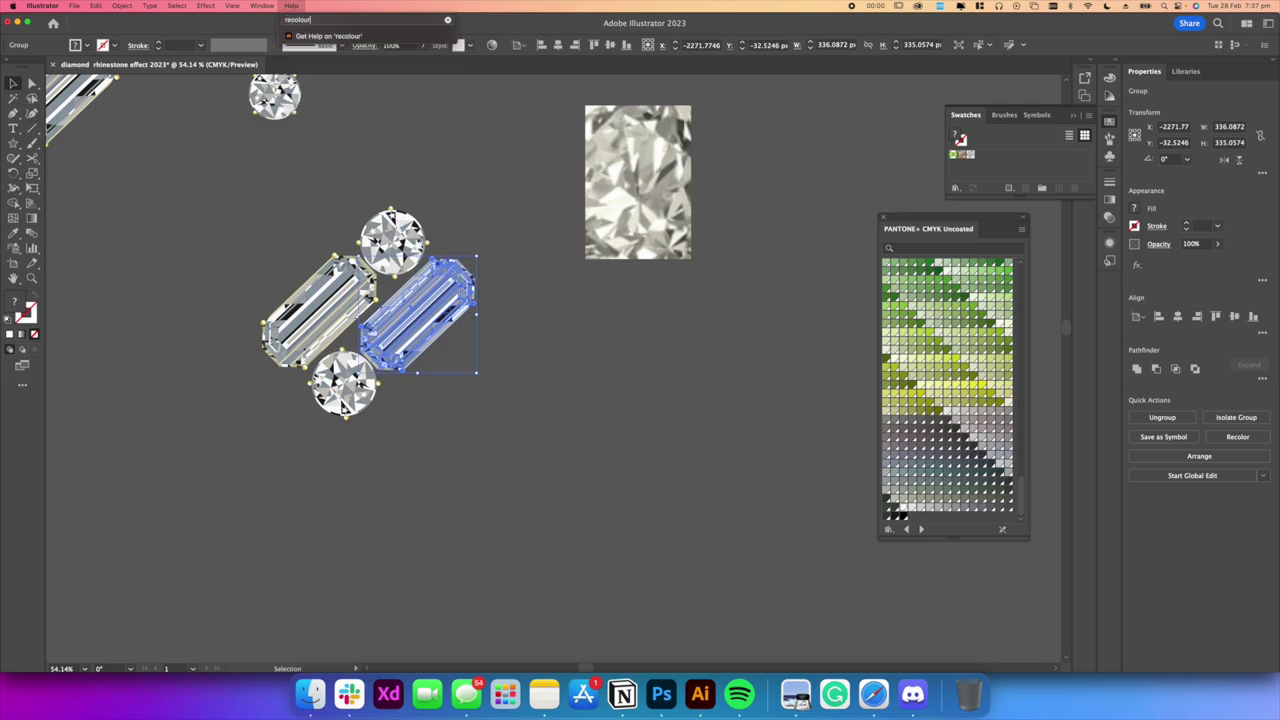
key("BackSpace")
key("BackSpace")
mouse_move(323, 48)
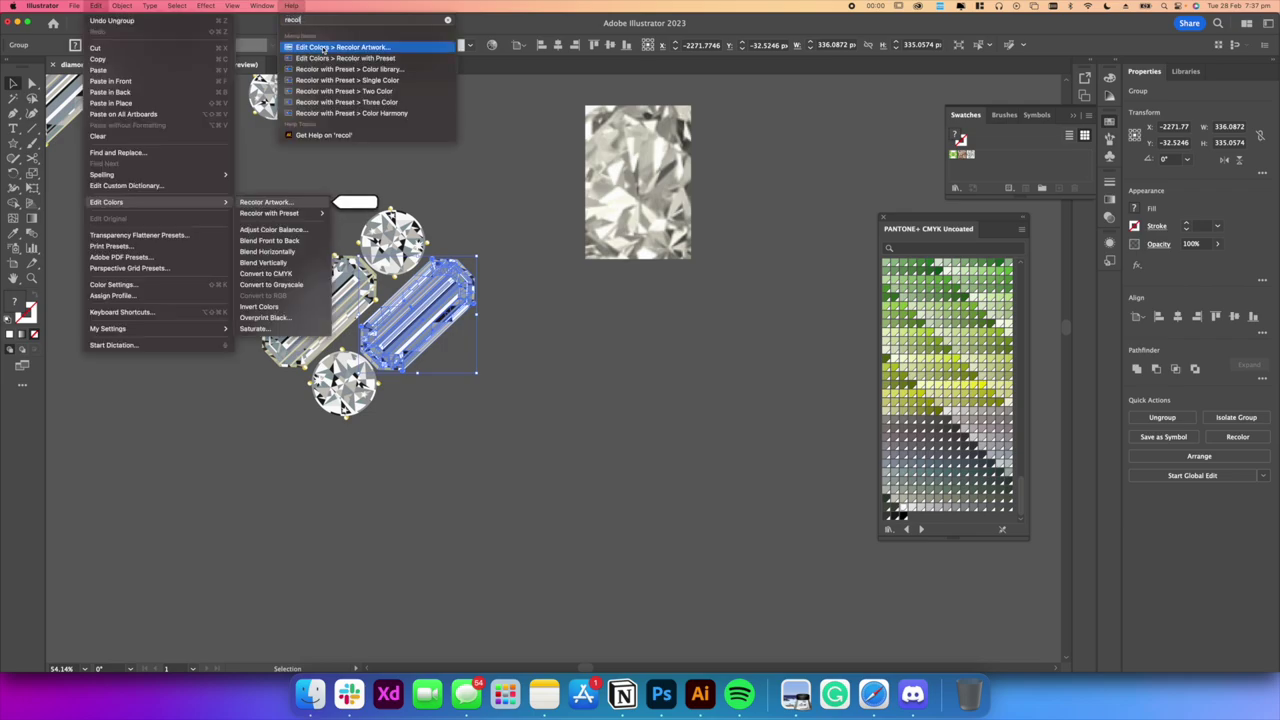
left_click(323, 48)
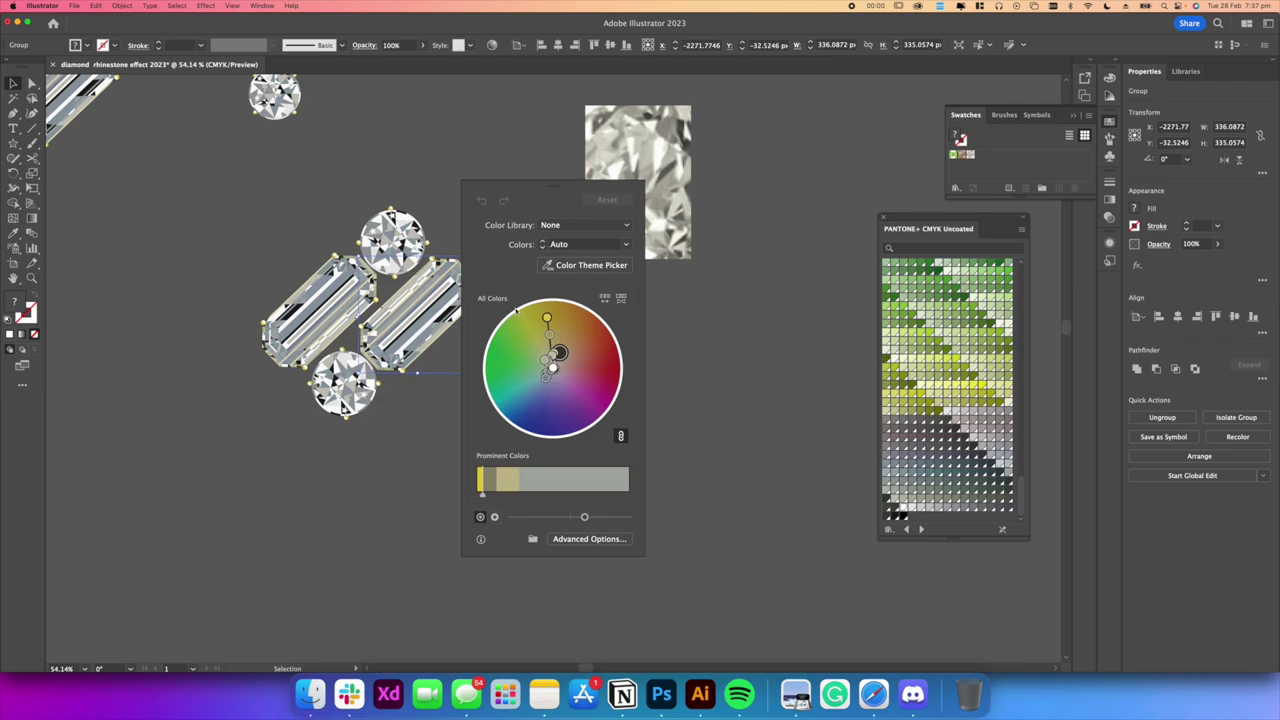
left_click(652, 158)
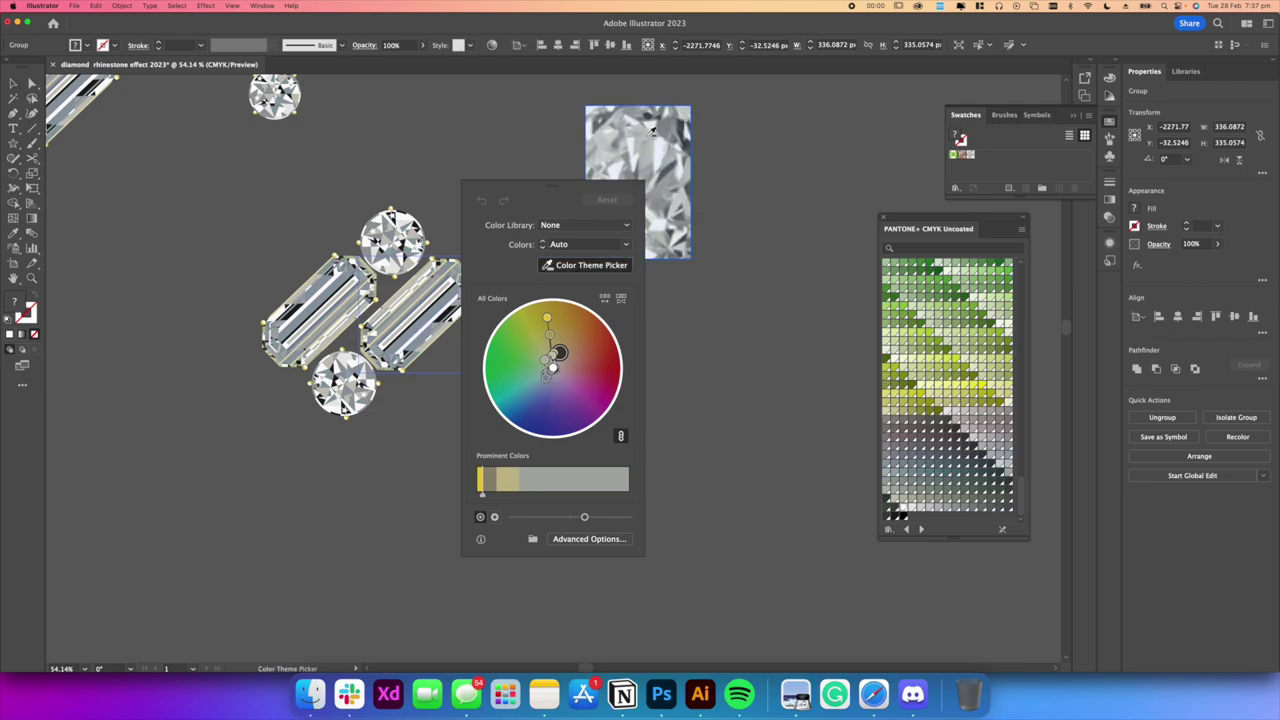
Recolor the right emerald-cut gem with the color theme sampled from the yellow gem reference image
scroll(309, 229, "down", 10)
scroll(404, 234, "down", 3)
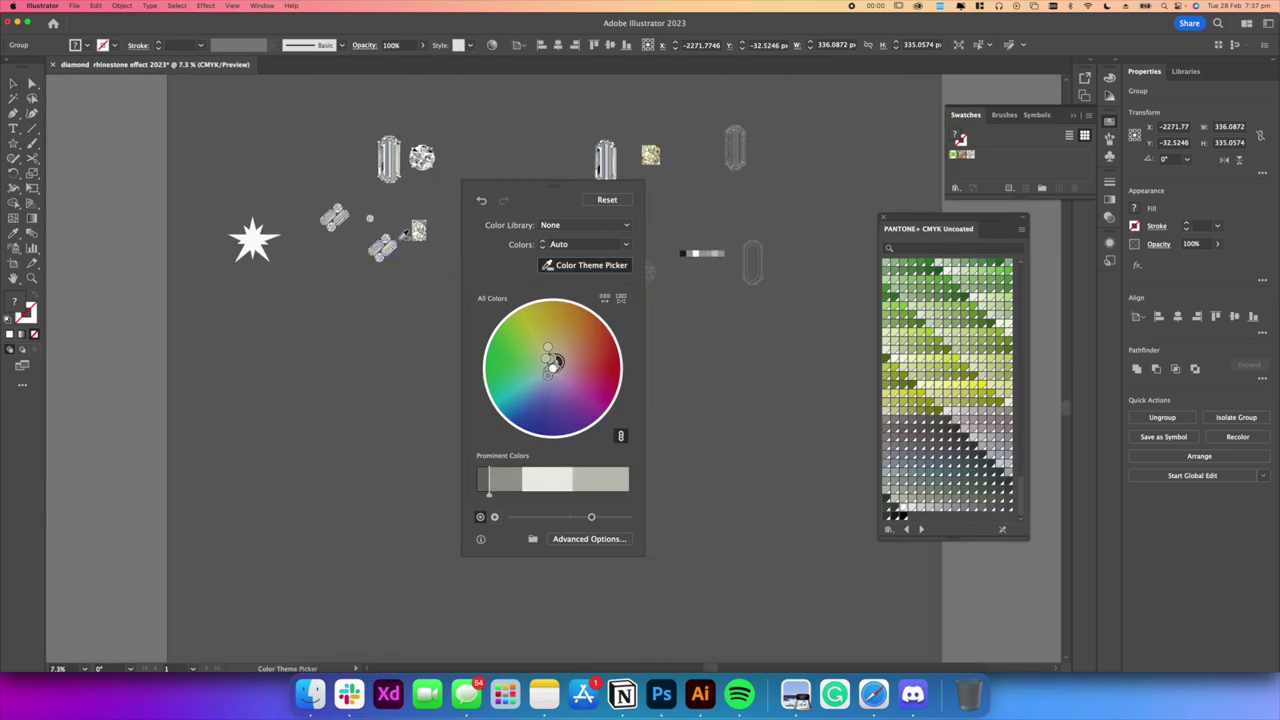
scroll(380, 251, "up", 8)
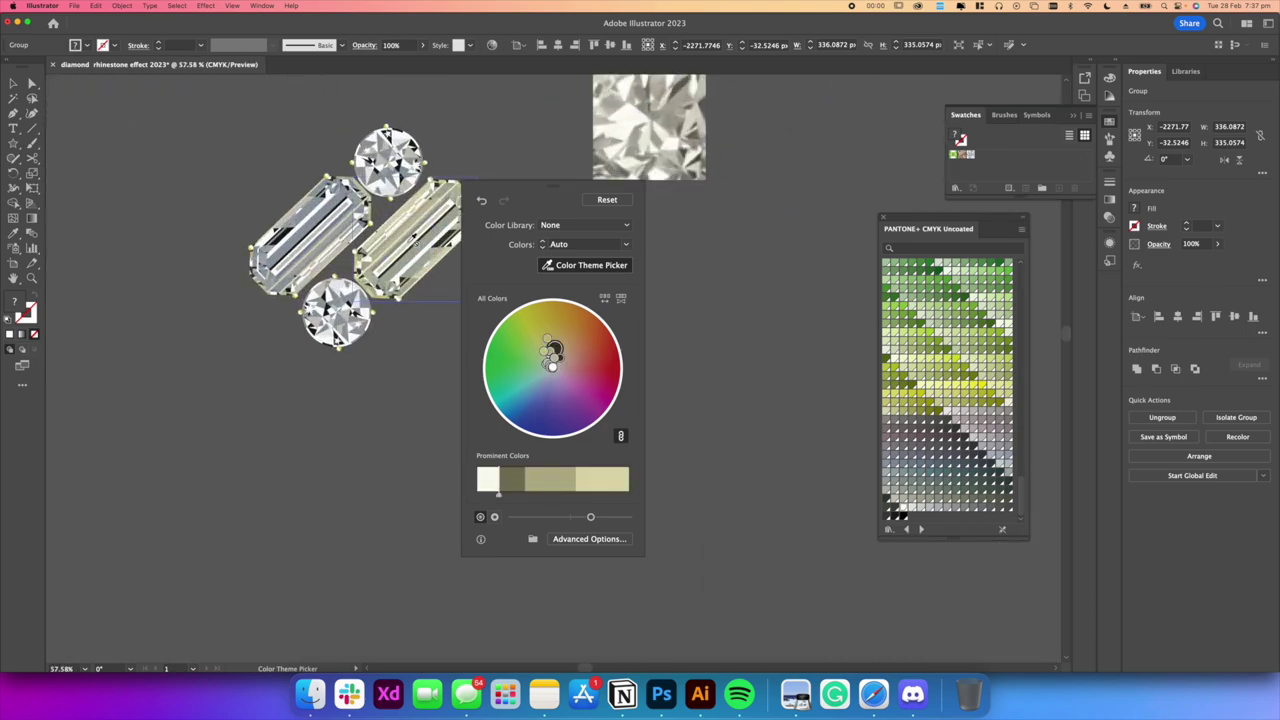
Close the recoloring of the lower cluster's right gem and compare the recolored cluster with the original artwork at different sizes
left_click(179, 130)
scroll(336, 223, "down", 9)
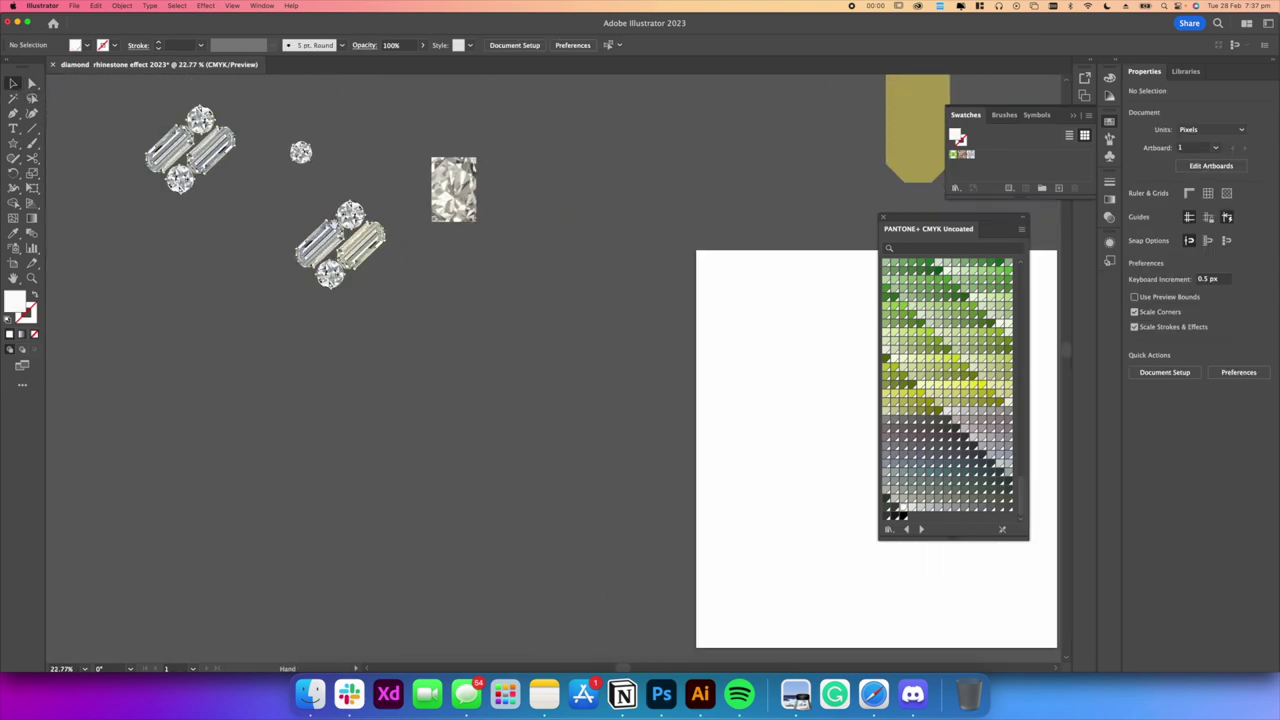
scroll(336, 222, "up", 6)
scroll(332, 230, "up", 1)
left_click(312, 254)
scroll(312, 254, "up", 3)
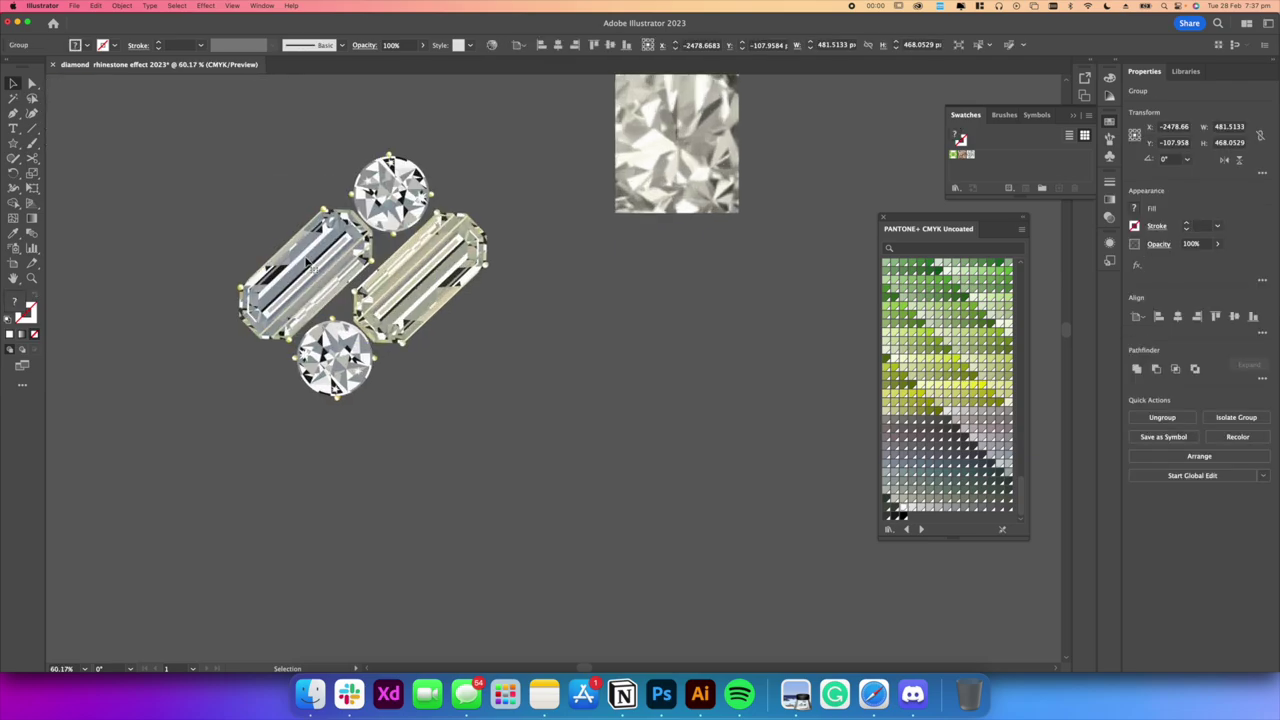
scroll(312, 254, "down", 8)
left_click(394, 285)
left_click_drag(390, 280, 460, 299)
scroll(460, 298, "down", 4)
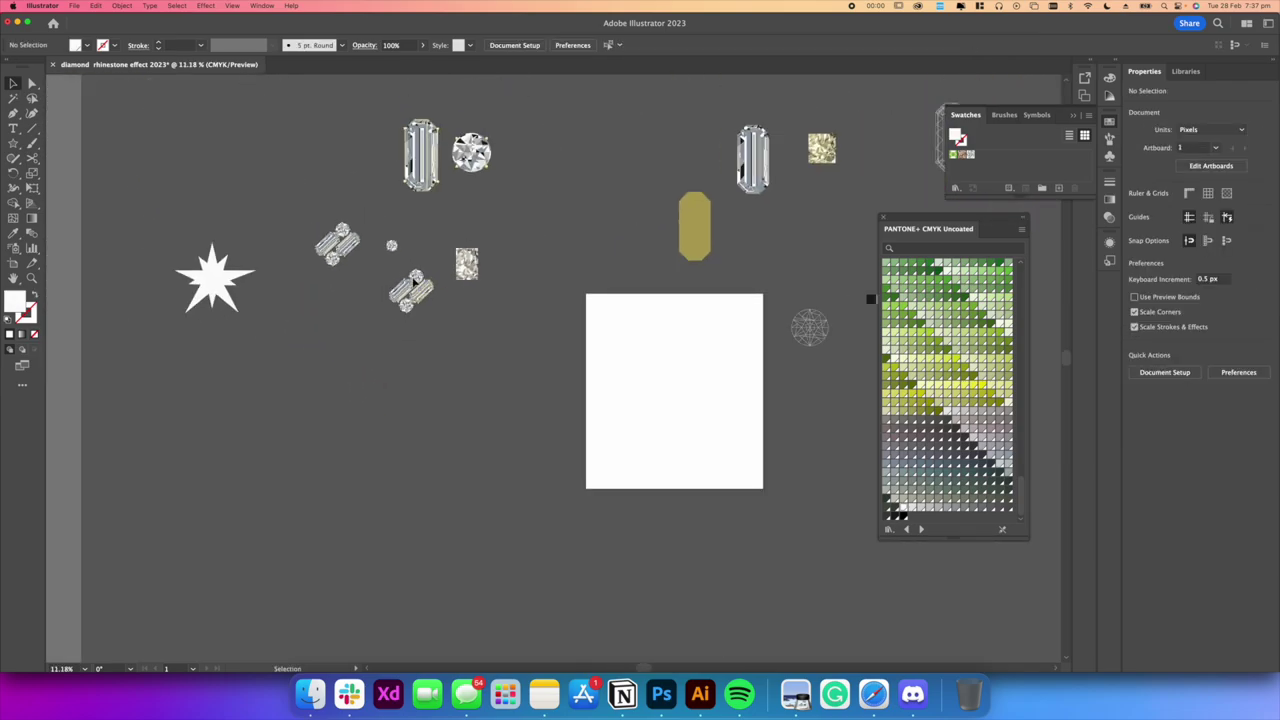
scroll(411, 281, "up", 4)
scroll(437, 277, "up", 5)
scroll(420, 272, "down", 6)
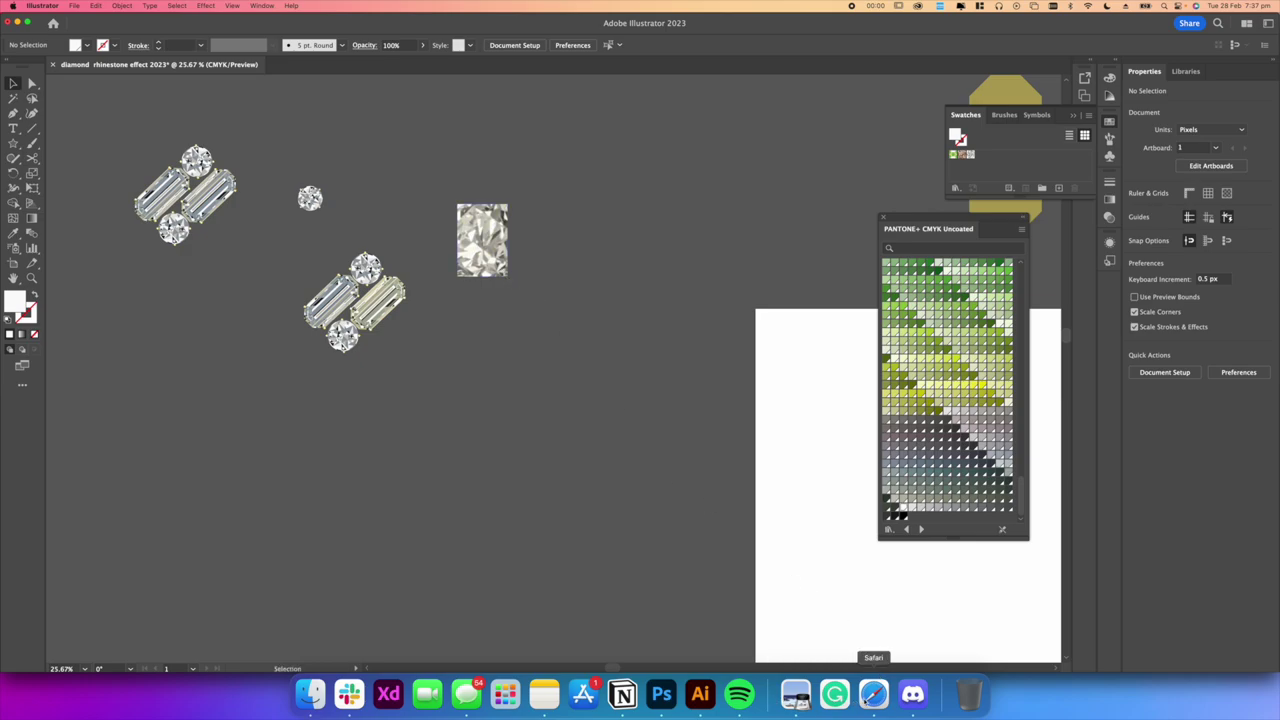
Switch to Safari, preview the purple-blue diamond from the "diamond colour" image results, capture its facets as a screenshot, and return to Illustrator
left_click(873, 693)
scroll(578, 298, "down", 3)
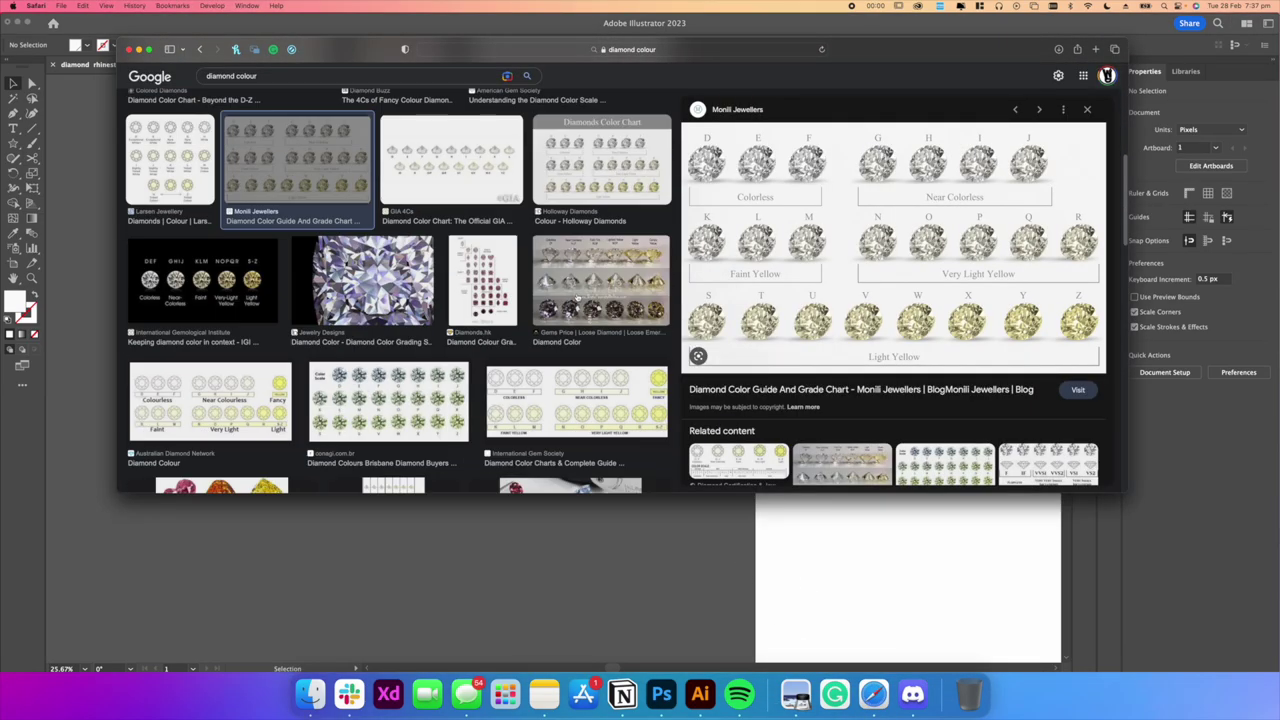
left_click(422, 302)
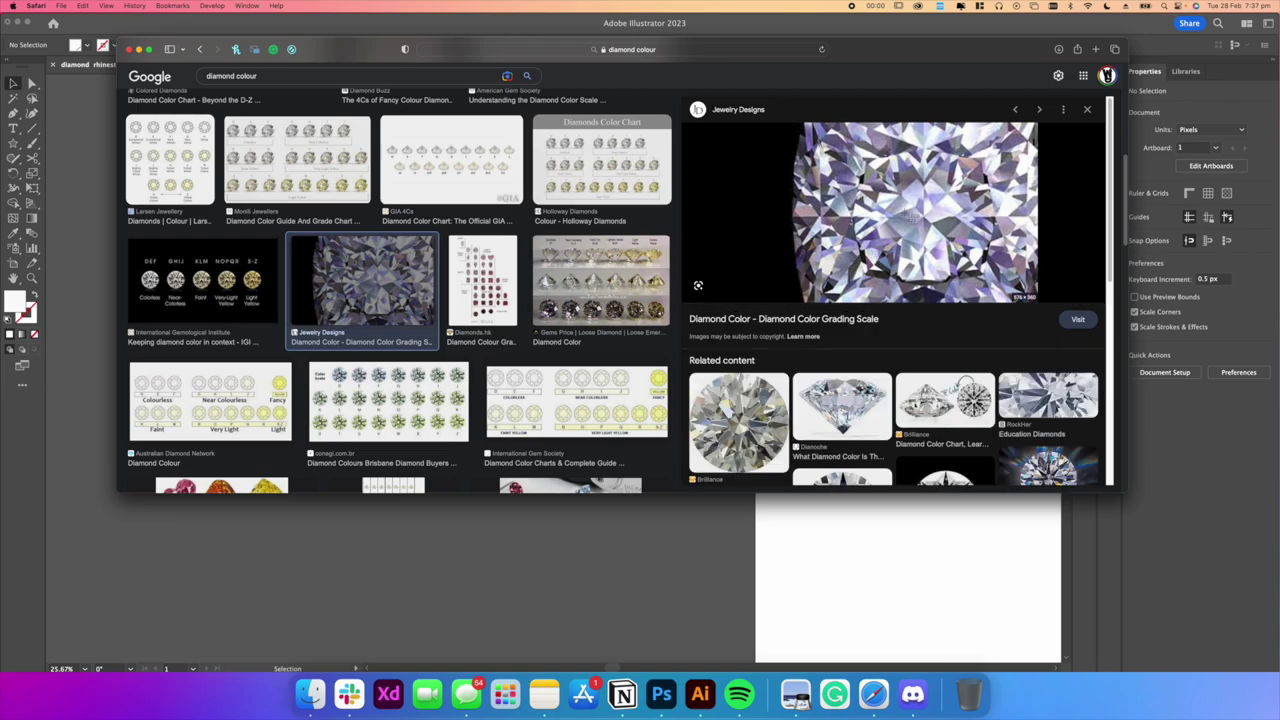
key("super+shift+4")
left_click_drag(852, 146, 992, 256)
left_click(662, 566)
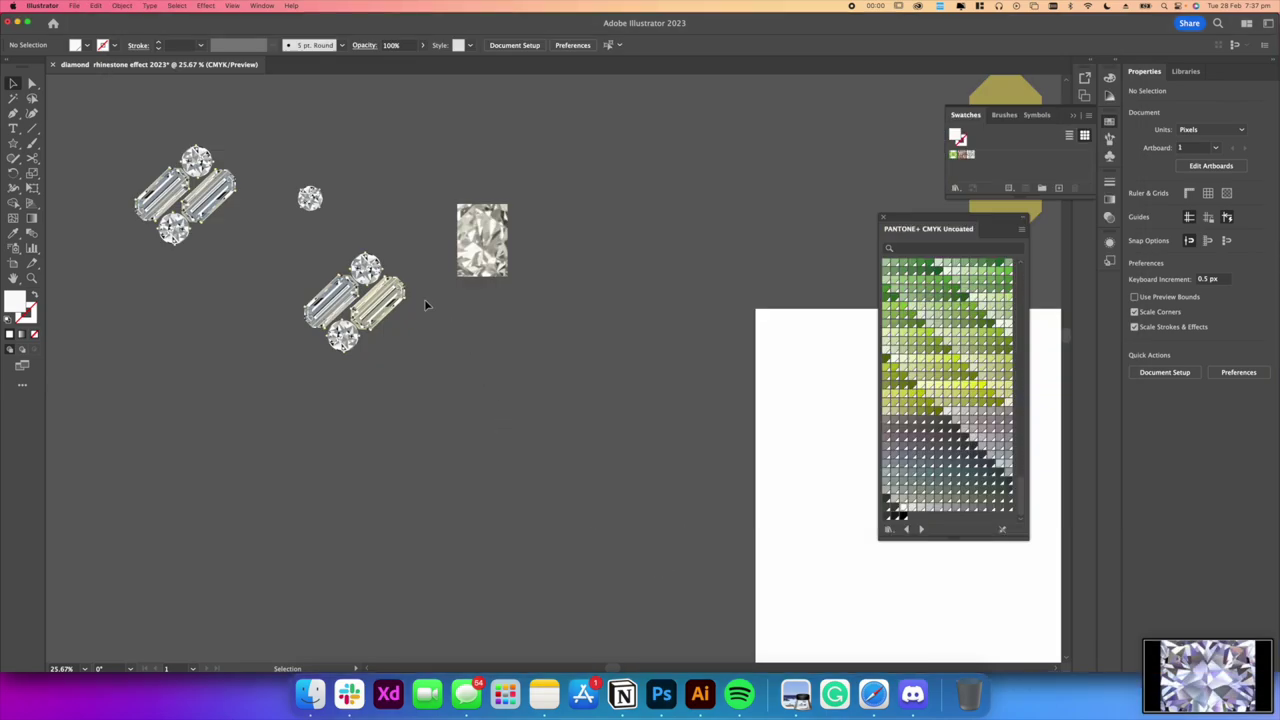
Bring the captured purple diamond screenshot from the Desktop folder into the document, below the pale gem reference image
scroll(365, 288, "up", 3)
left_click(310, 692)
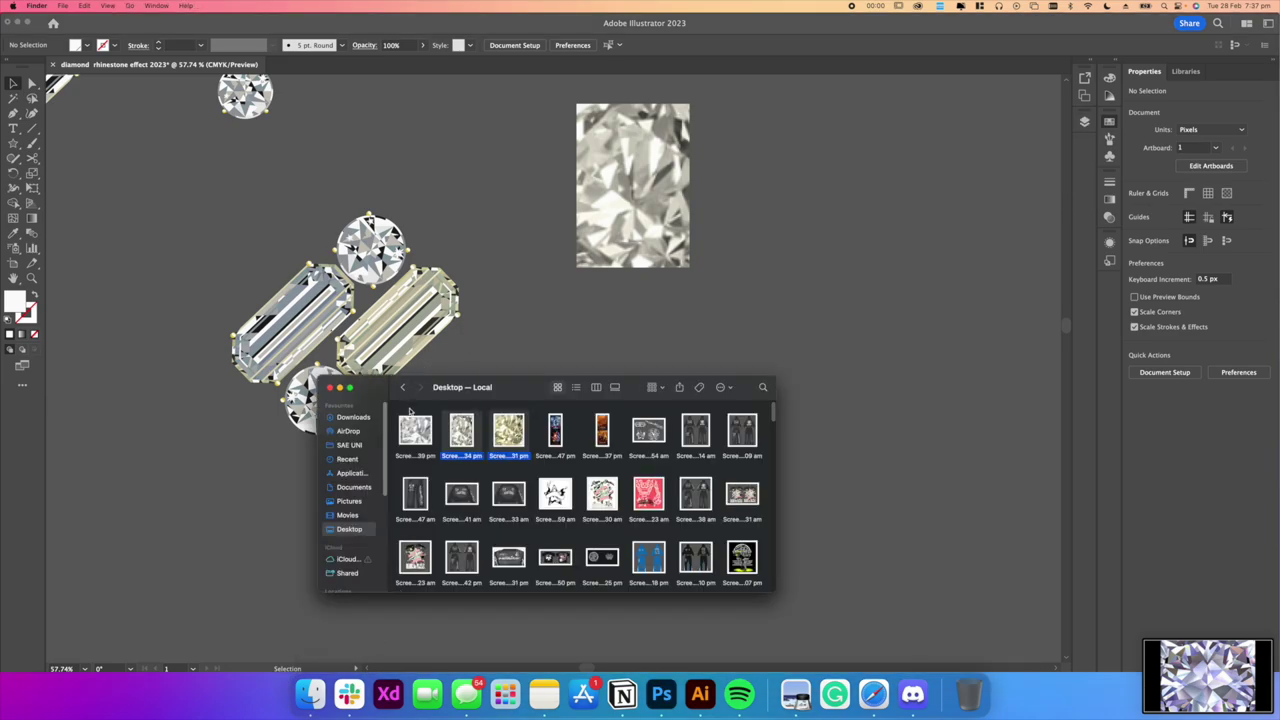
left_click(347, 515)
left_click(349, 530)
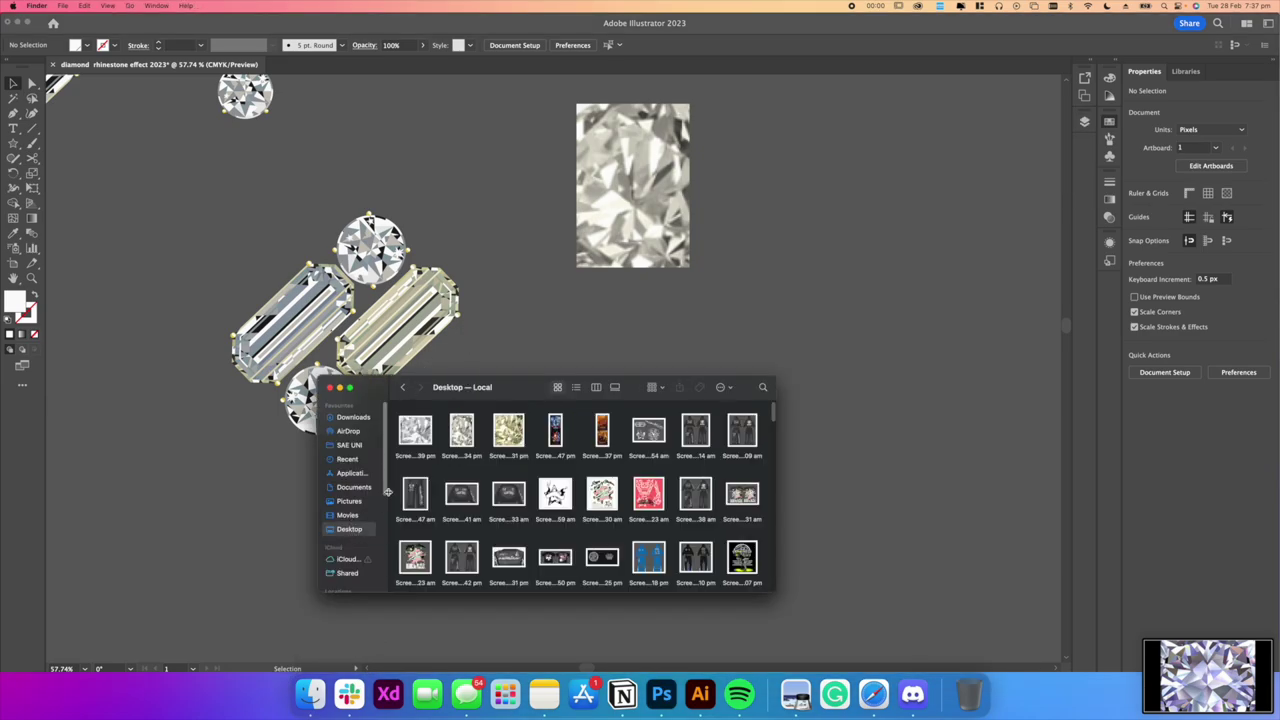
left_click_drag(415, 432, 697, 378)
left_click(690, 374)
left_click(537, 437)
Ungroup the left emerald-cut gem from its round gem and select only the emerald-cut gem
right_click(326, 313)
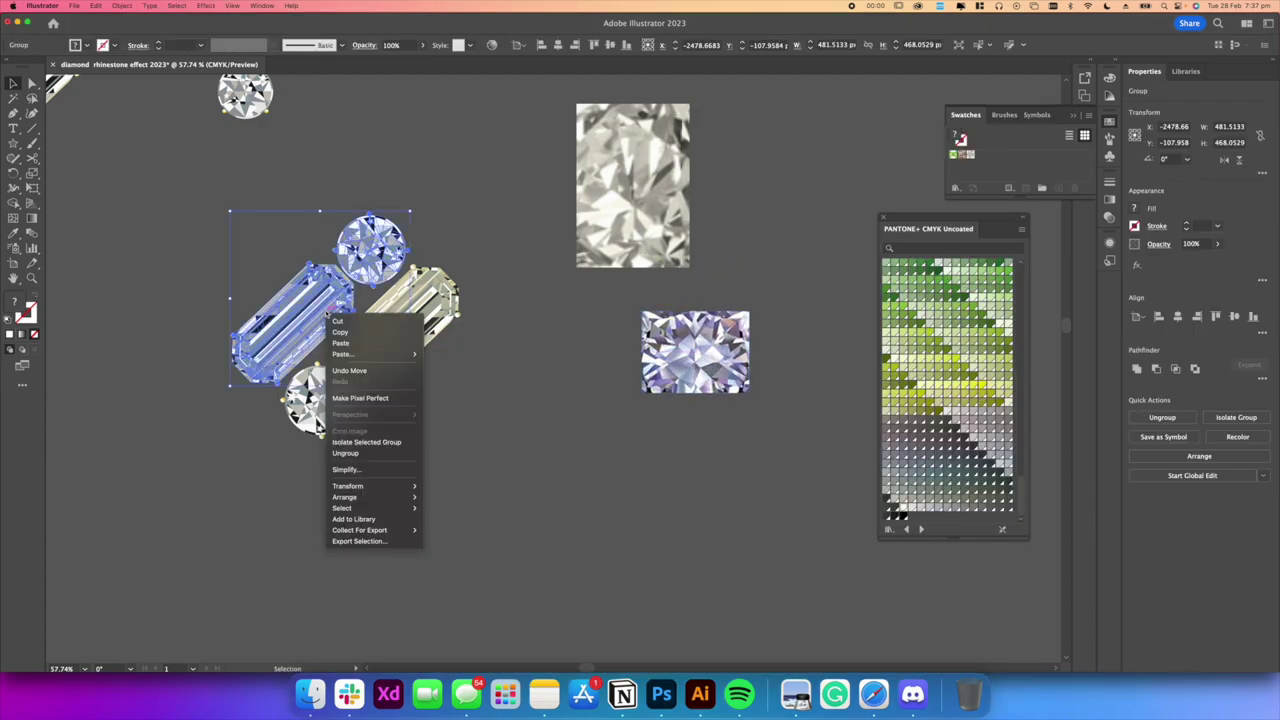
left_click(368, 452)
left_click(514, 397)
left_click(335, 325)
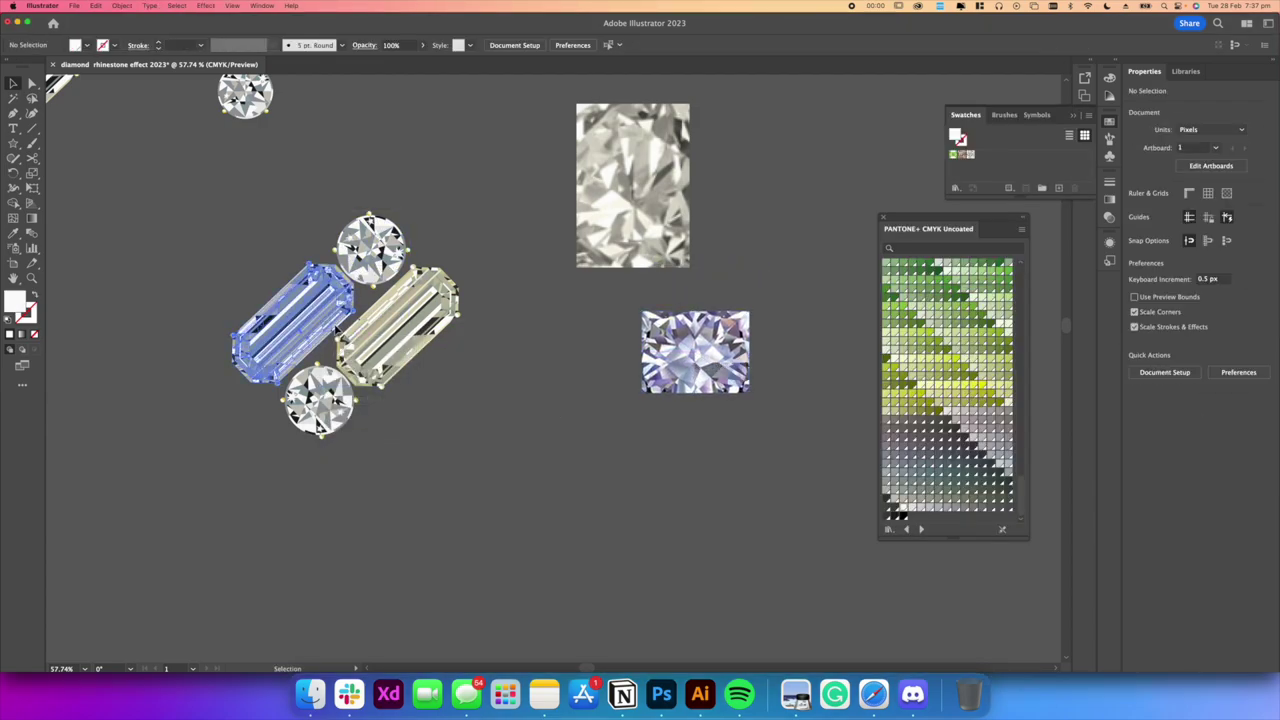
Recolor the left emerald-cut gem using Recolor Artwork's Color Theme Picker, sampling the purple diamond reference image, and deselect it
left_click(290, 6)
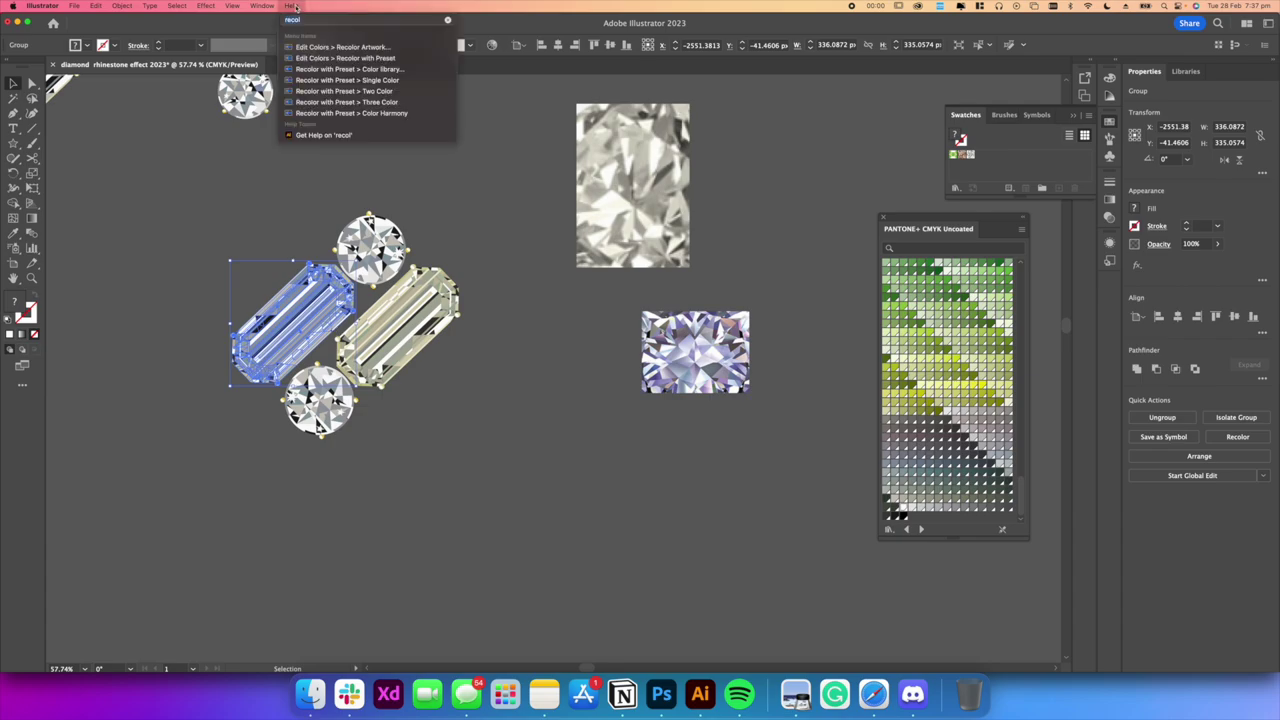
left_click(370, 43)
left_click(608, 266)
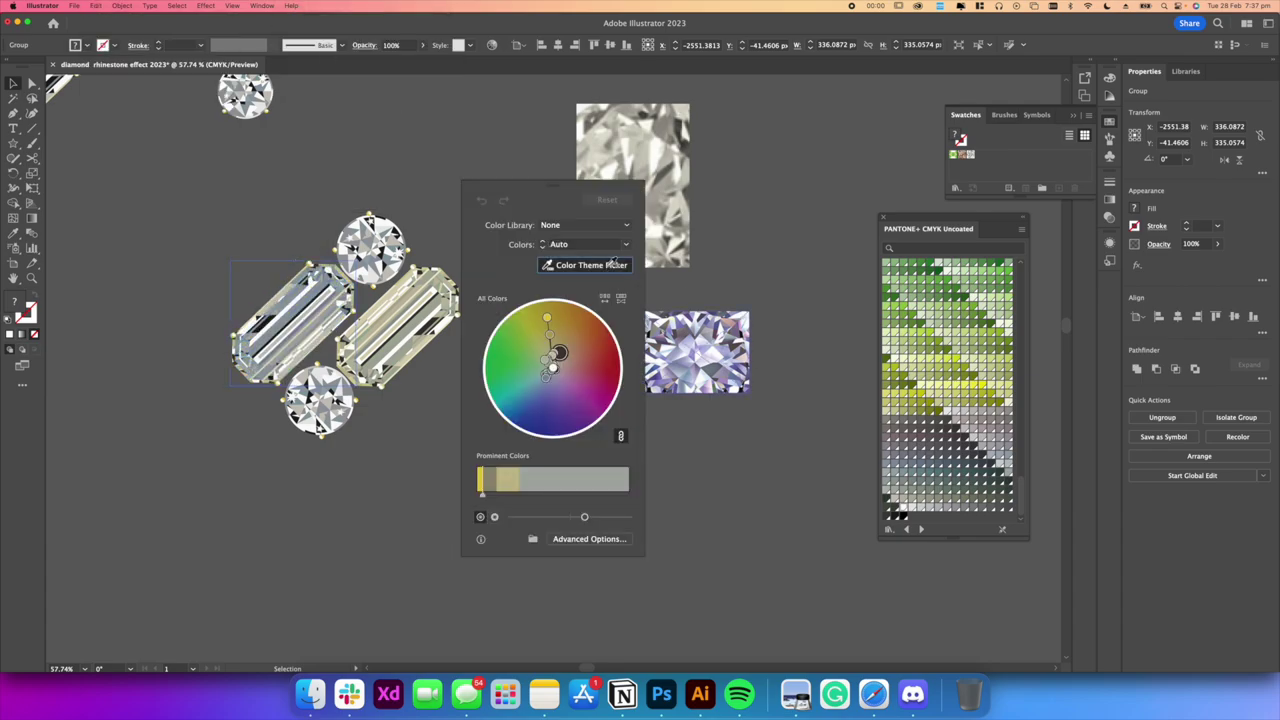
left_click(716, 330)
scroll(291, 284, "up", 5)
scroll(293, 283, "down", 5)
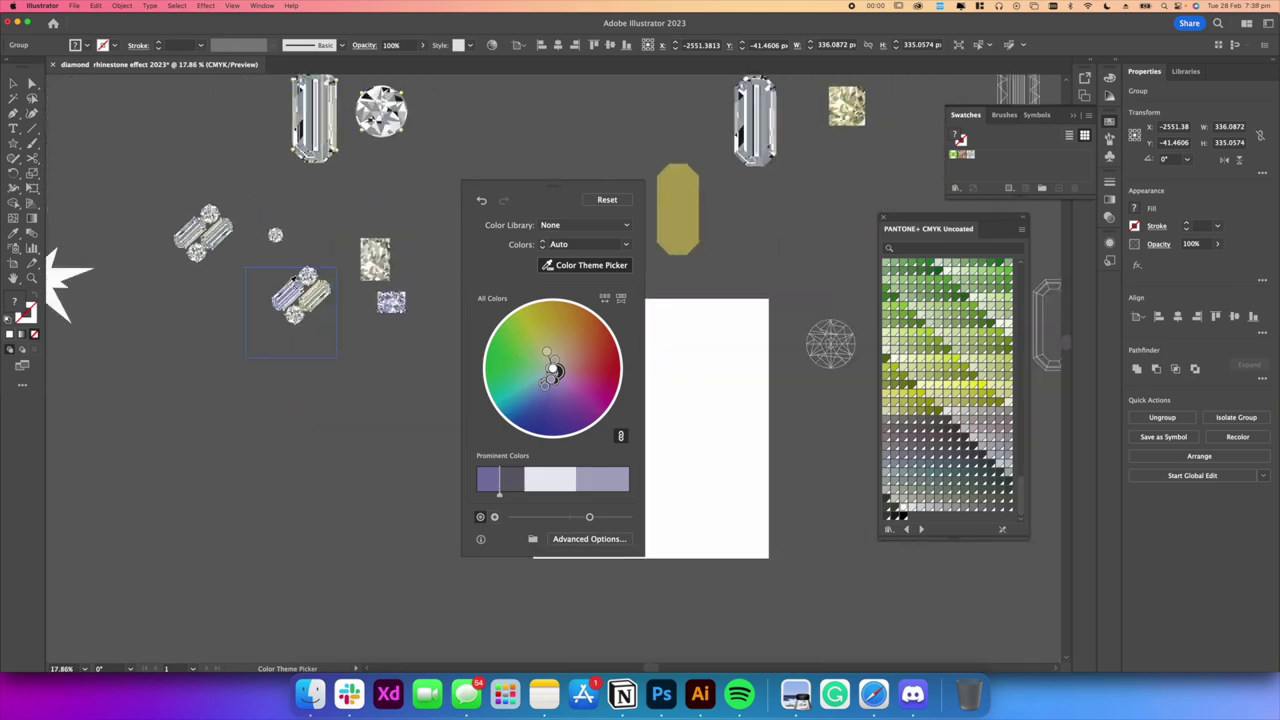
left_click(32, 84)
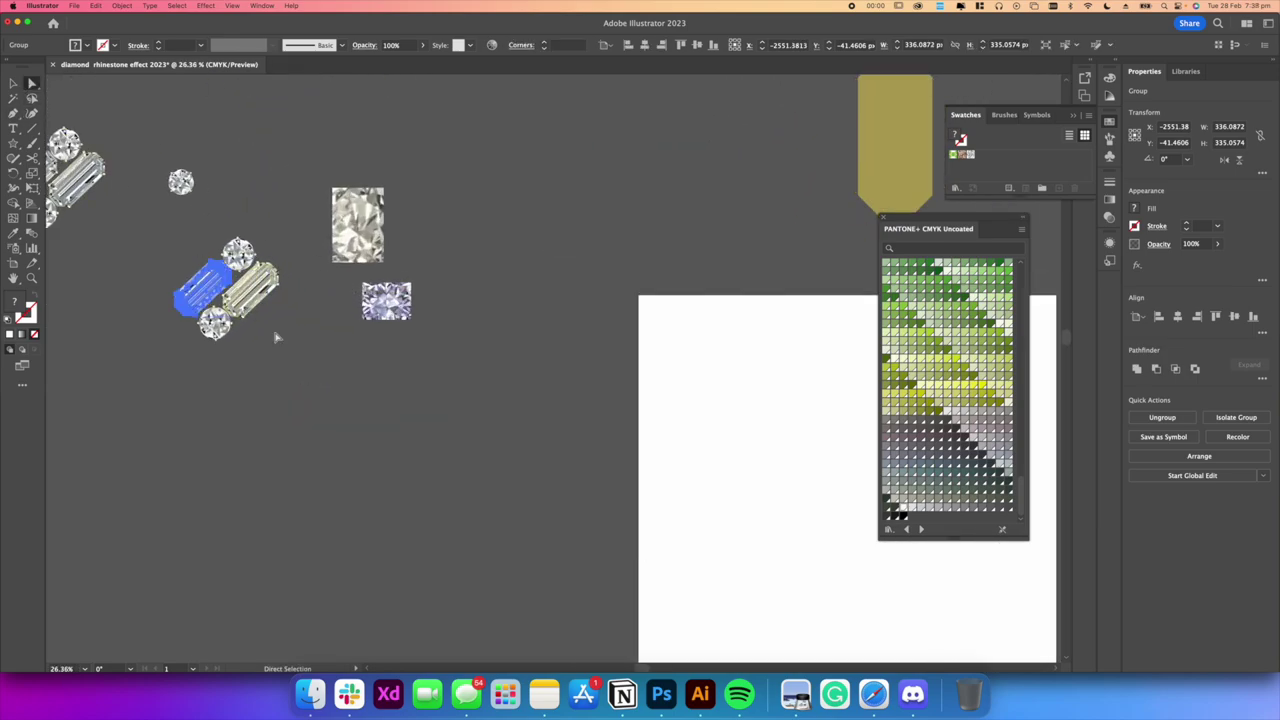
left_click(277, 337)
Place a small sparkle near the upper right end of the lower cluster's left purple gem
scroll(235, 281, "up", 3)
left_click(254, 291)
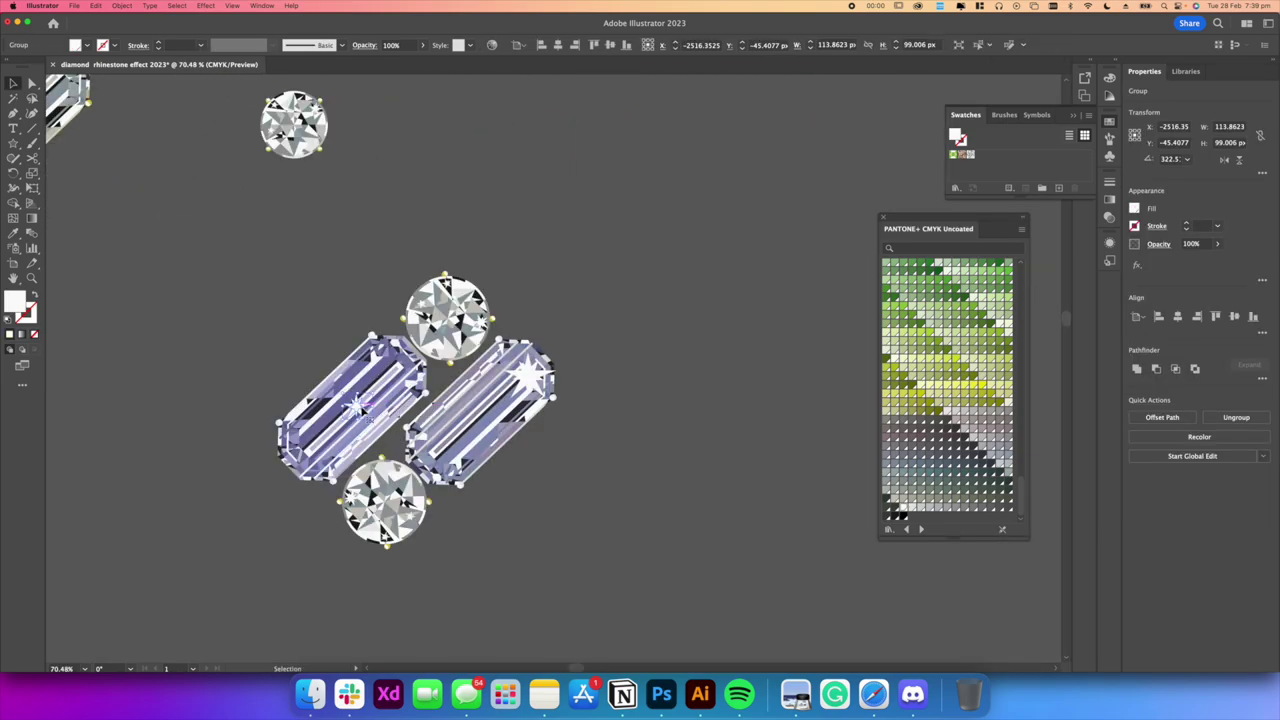
left_click_drag(386, 402, 423, 382)
Group the four gems of the purple cluster together with their sparkles
left_click_drag(248, 255, 536, 552)
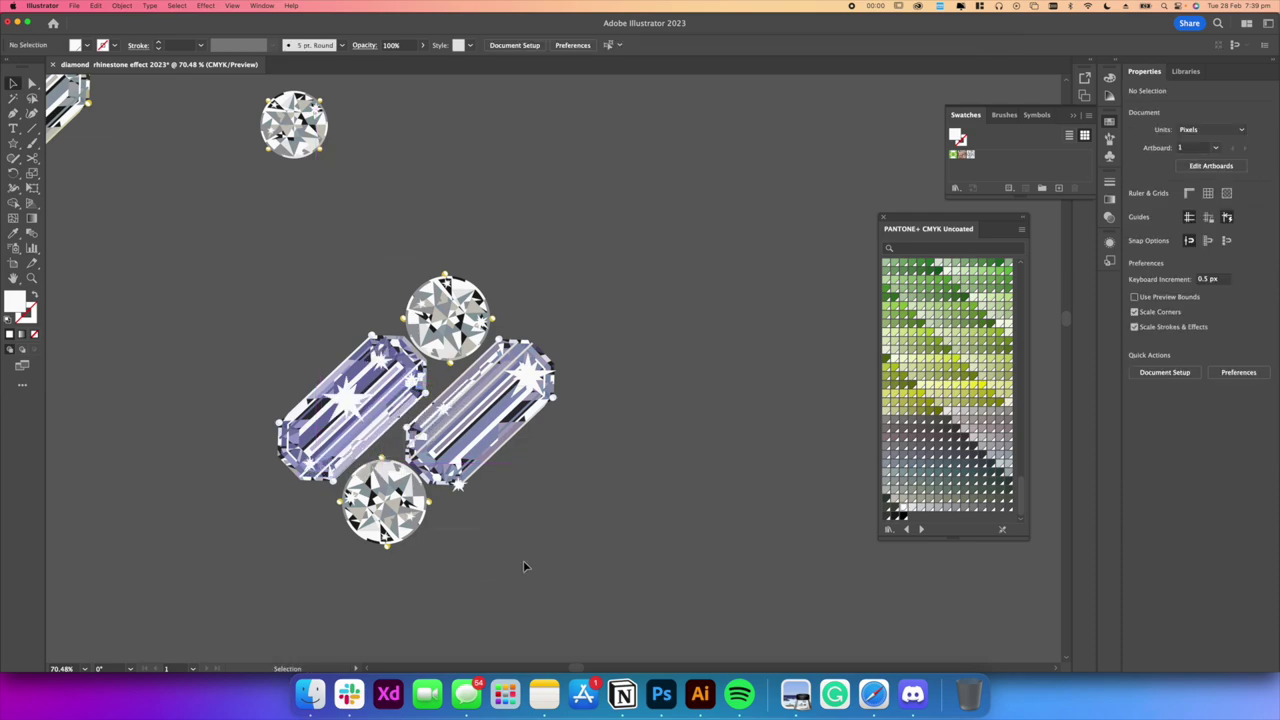
key("super+g")
scroll(498, 288, "down", 5)
scroll(500, 285, "up", 4)
left_click(588, 320)
Move the gem reference images away from the purple cluster, up beyond the original cluster
scroll(588, 322, "down", 4)
scroll(590, 363, "up", 1)
left_click(522, 371)
left_click_drag(522, 371, 310, 253)
left_click(371, 406)
left_click_drag(534, 413, 512, 431)
scroll(513, 428, "down", 4)
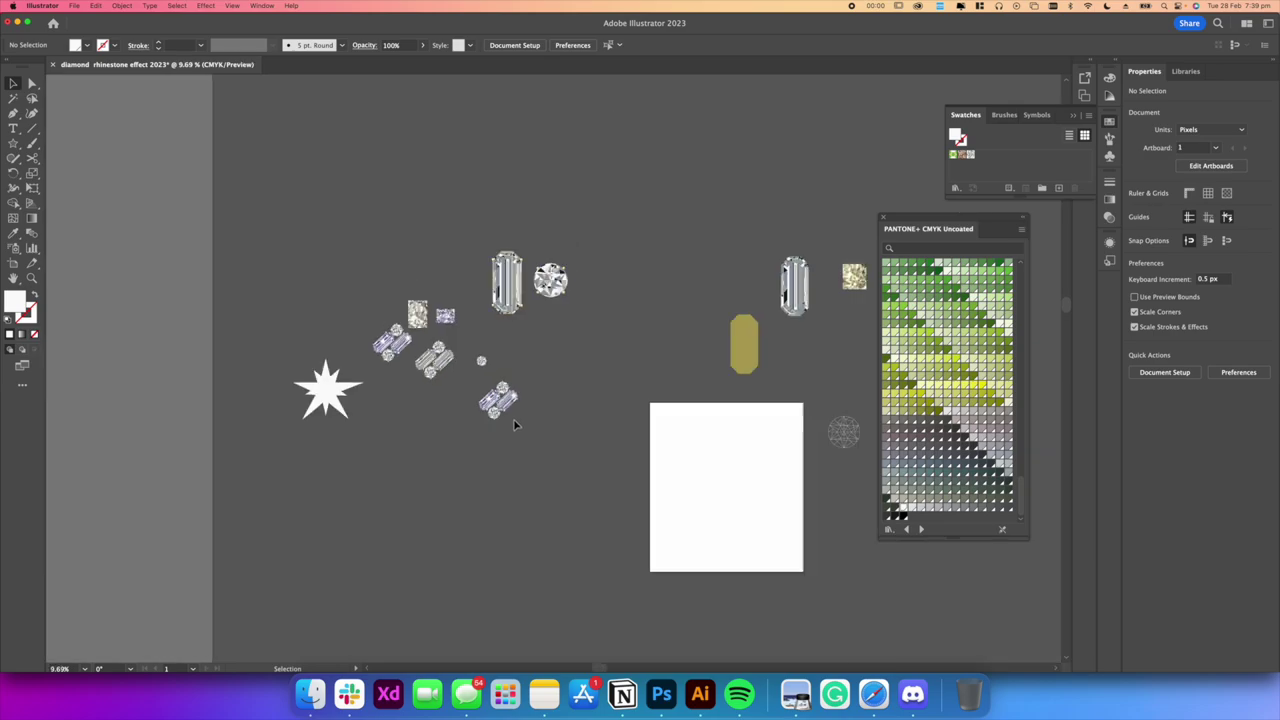
Move the sparkling purple cluster into clear space down and to the right, away from the other artwork
scroll(512, 424, "up", 4)
left_click(500, 397)
scroll(500, 399, "up", 8)
left_click_drag(504, 406, 577, 446)
scroll(568, 438, "down", 5)
left_click(653, 465)
Make a new pattern from the sparkling purple cluster and accept the pattern editing notice
left_click(538, 412)
scroll(545, 430, "up", 4)
key("shift+super+slash")
type("pattern")
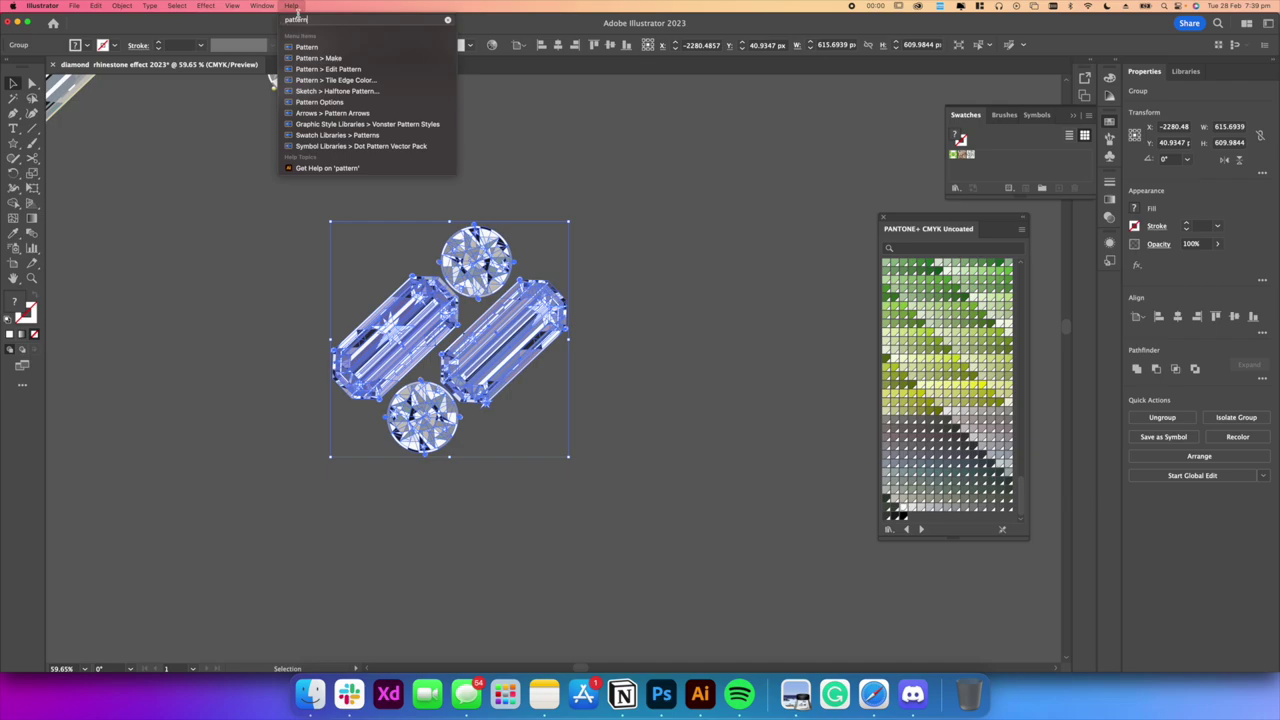
left_click(320, 58)
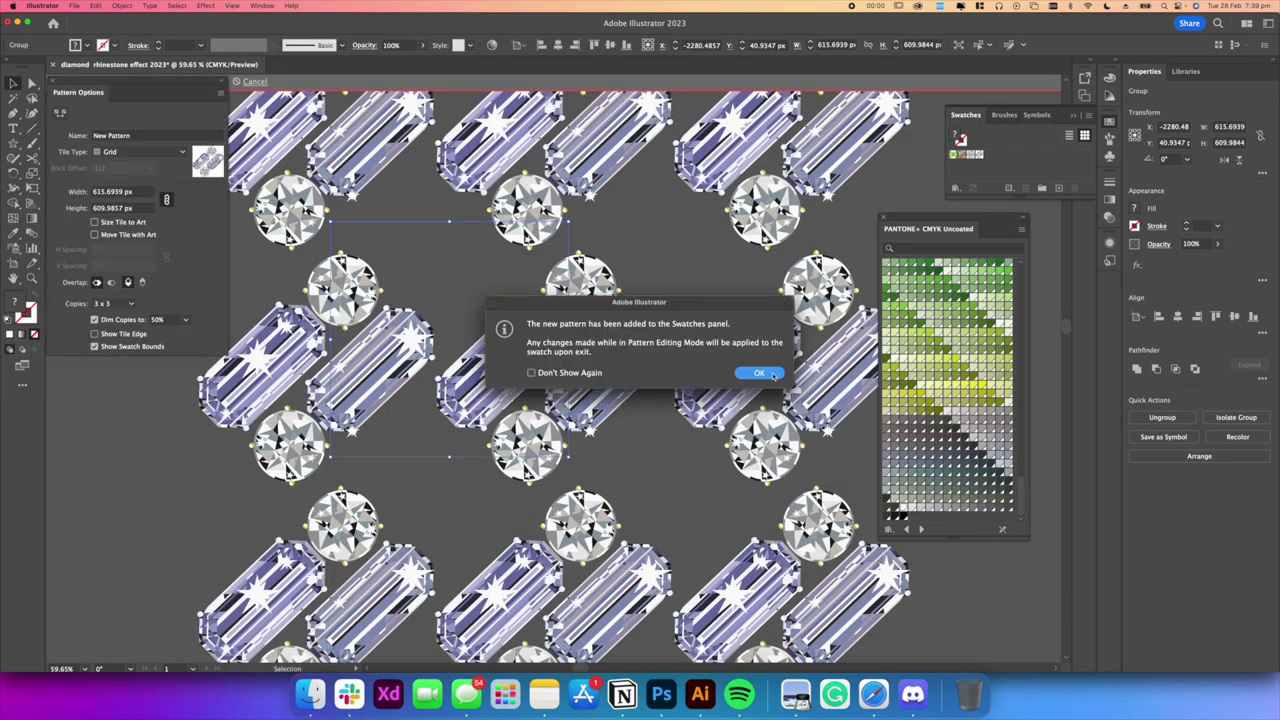
left_click(759, 373)
scroll(640, 320, "down", 4)
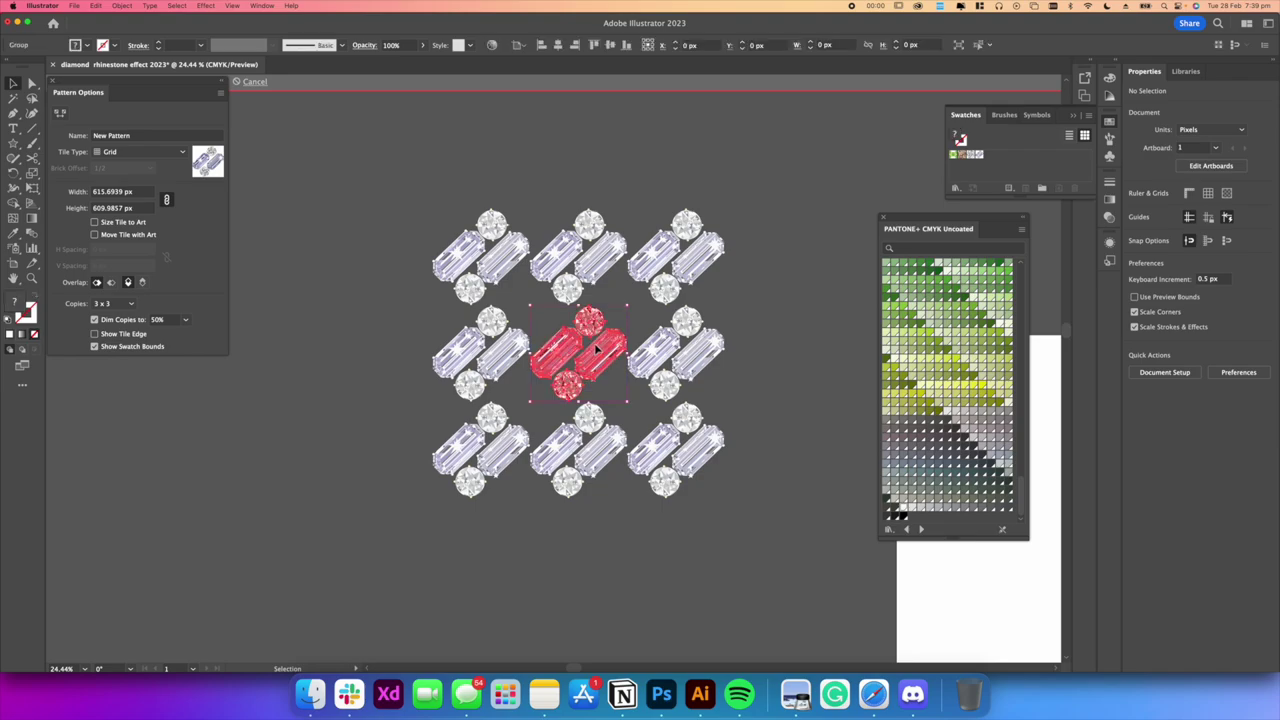
Try rotating the pattern's central cluster until its emerald-cut gems lie horizontally, and undo the rotation
scroll(641, 277, "up", 5)
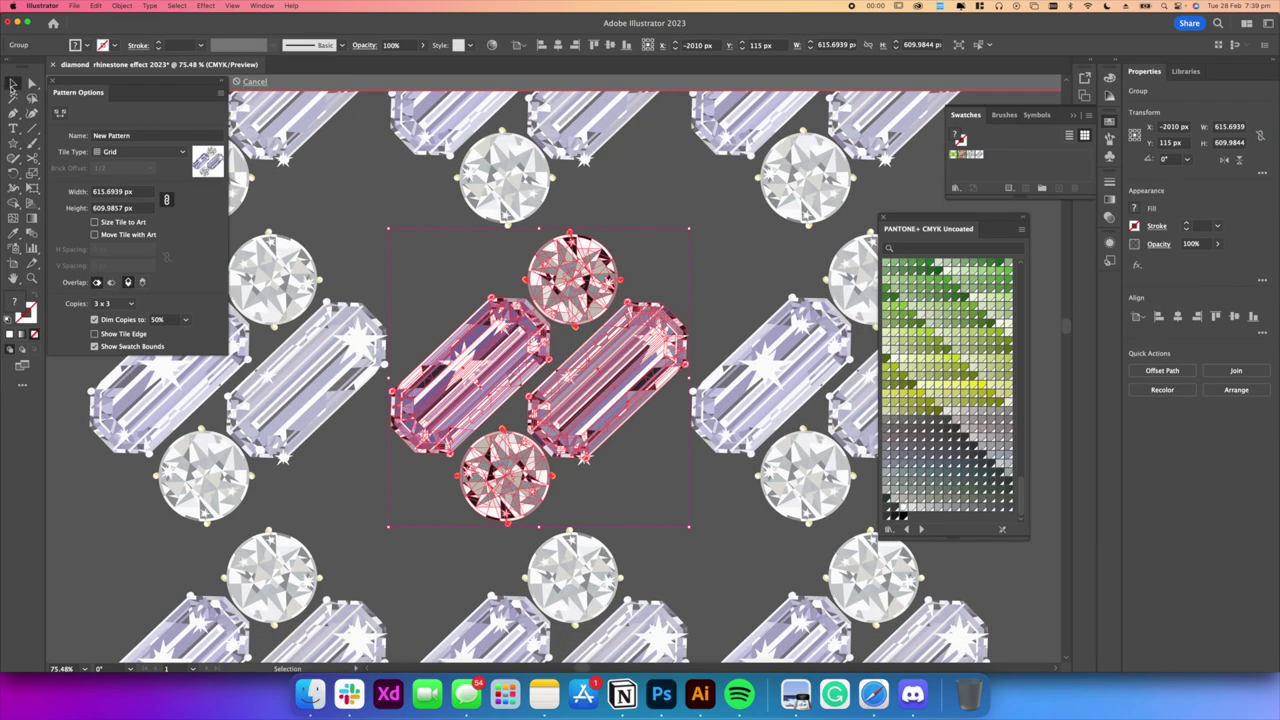
left_click_drag(690, 225, 720, 374)
scroll(648, 332, "down", 5)
scroll(645, 333, "up", 3)
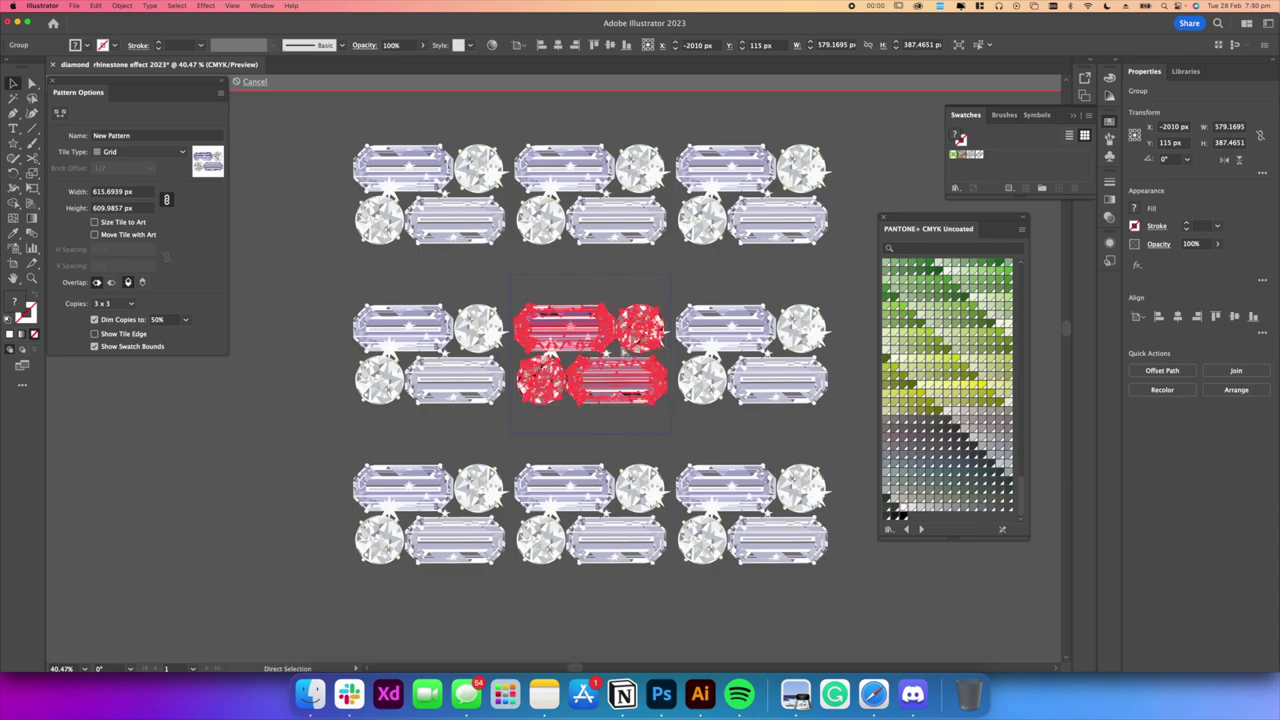
key("super+shift+z")
left_click(505, 287)
left_click(648, 432)
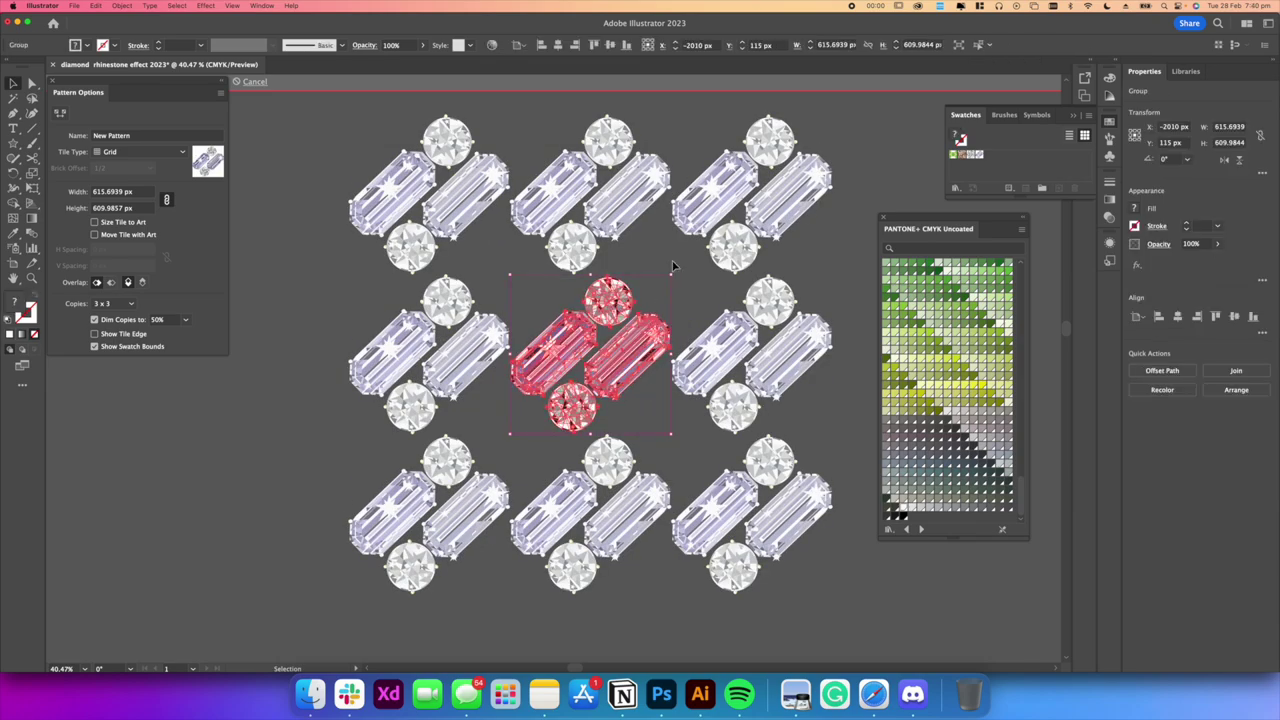
Rotate the pattern's central cluster clockwise so that its emerald-cut gems lie roughly horizontal
left_click_drag(675, 273, 705, 352)
scroll(593, 280, "down", 5)
scroll(605, 300, "up", 10)
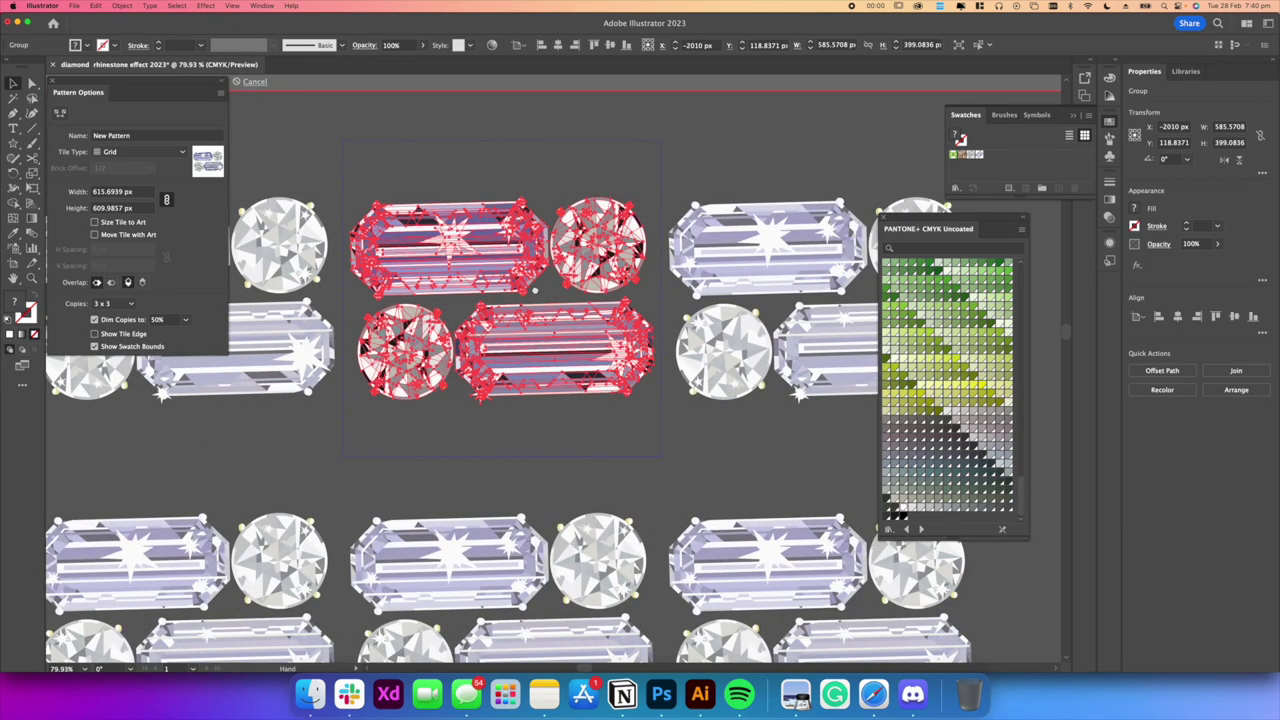
left_click_drag(535, 290, 547, 317)
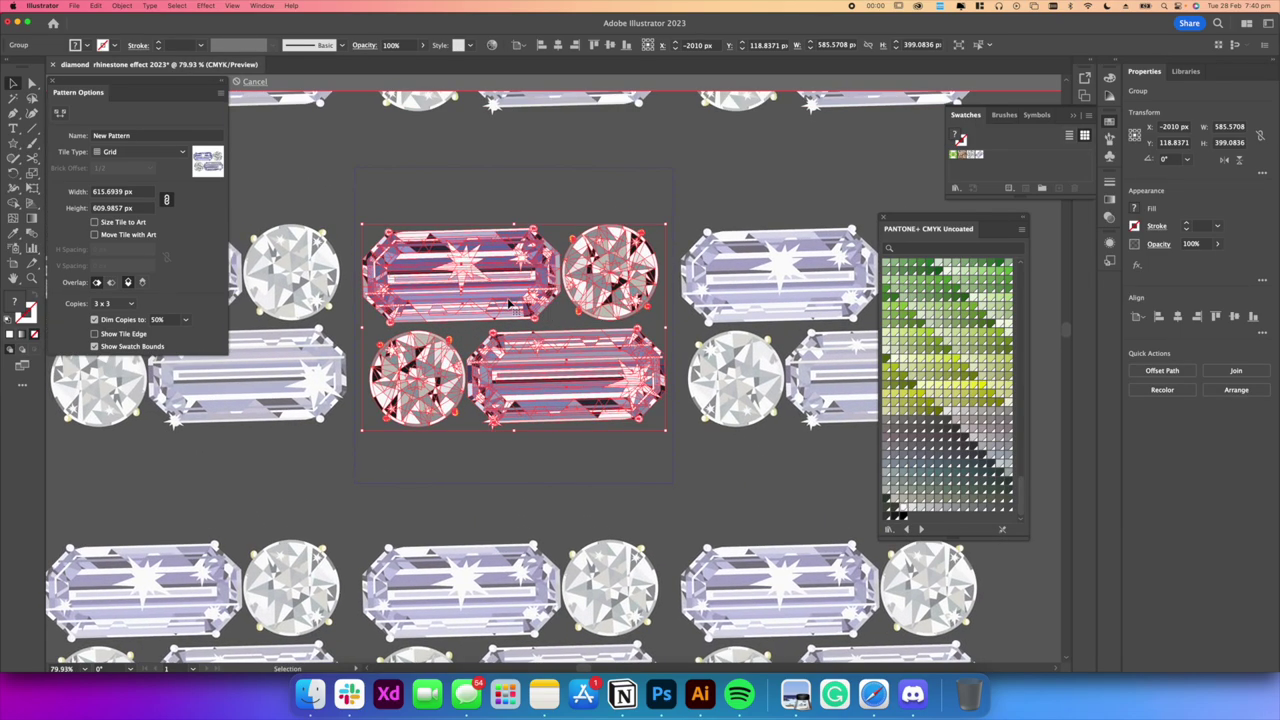
Keep the Grid tile type, size the pattern tile to the art, and select the central cluster again
left_click(145, 152)
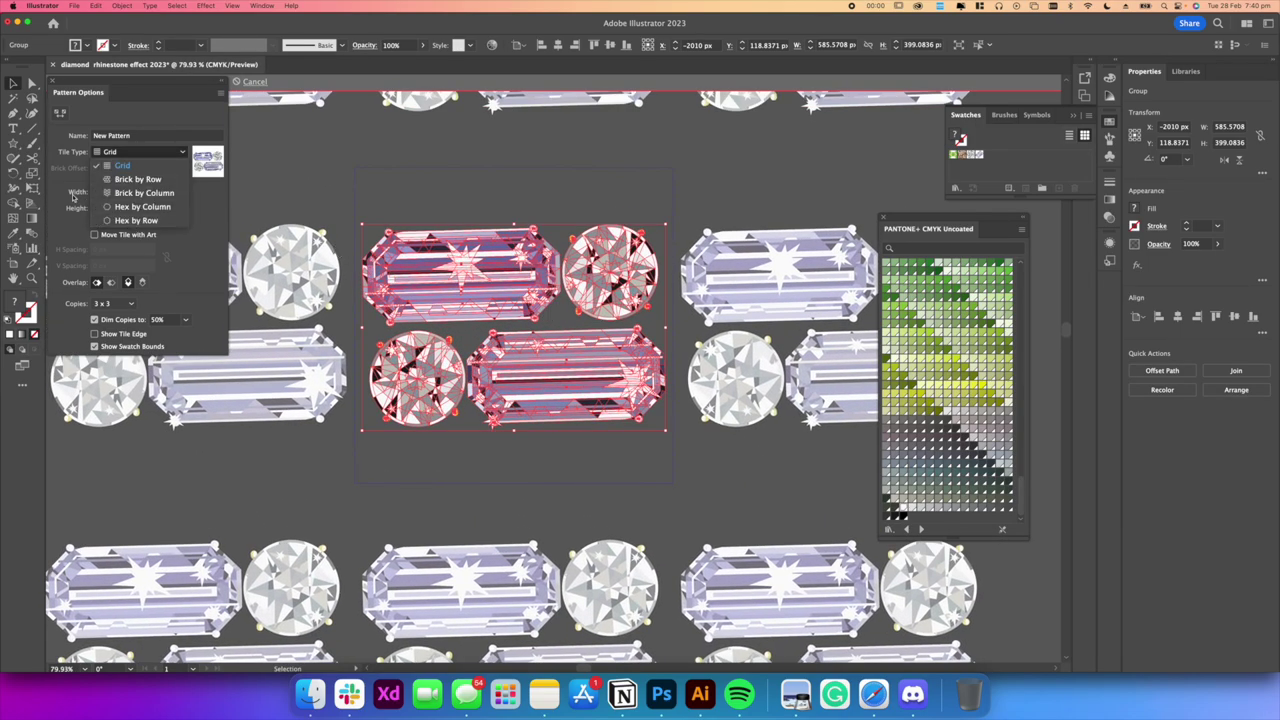
left_click(66, 188)
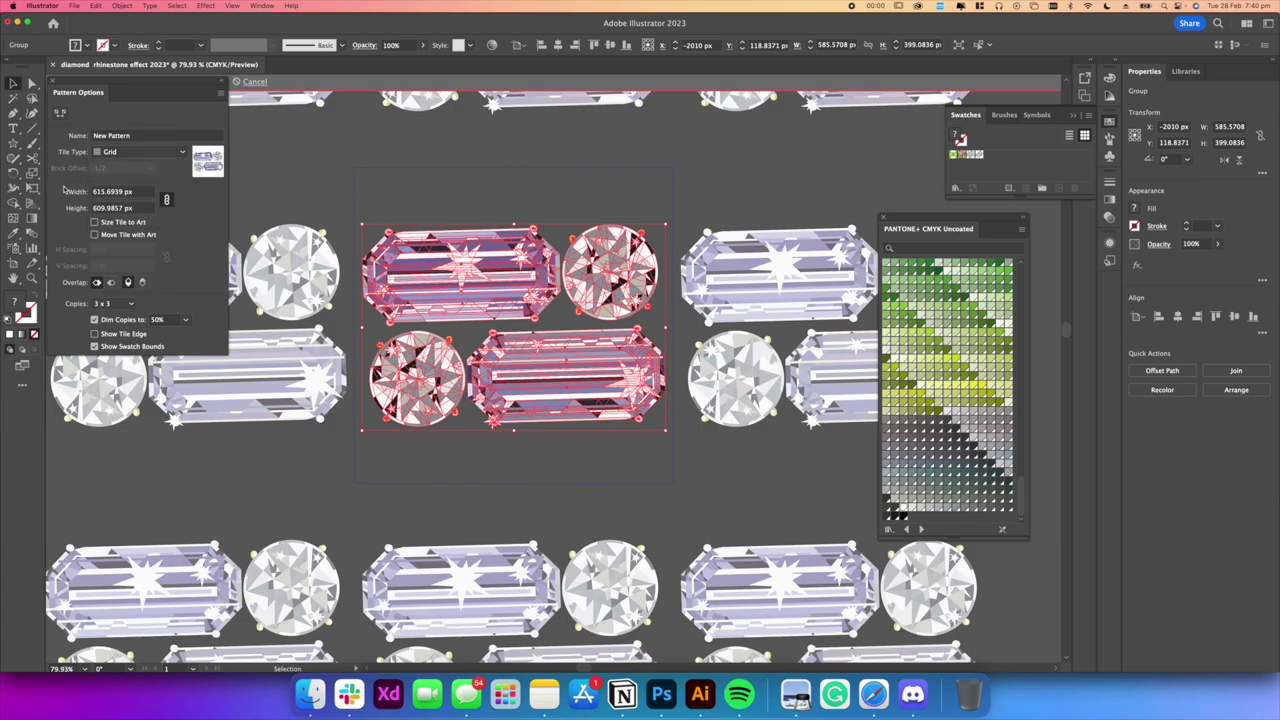
left_click(96, 223)
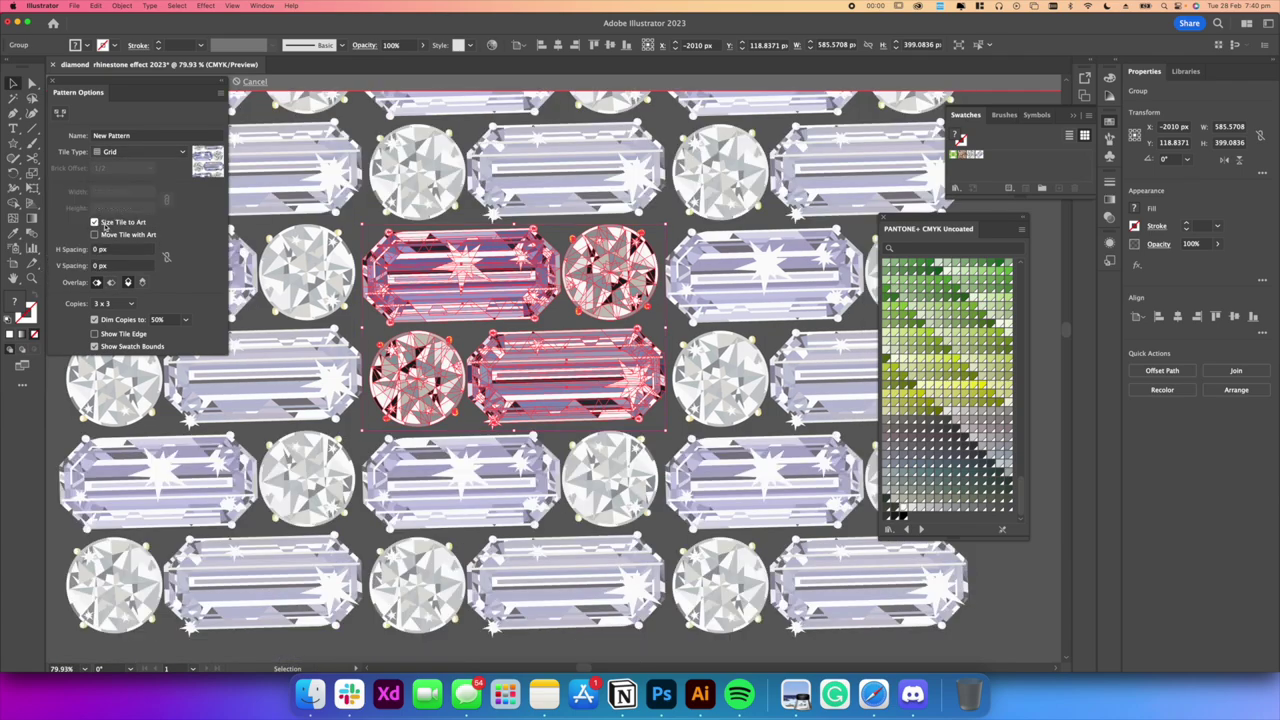
scroll(527, 285, "down", 3)
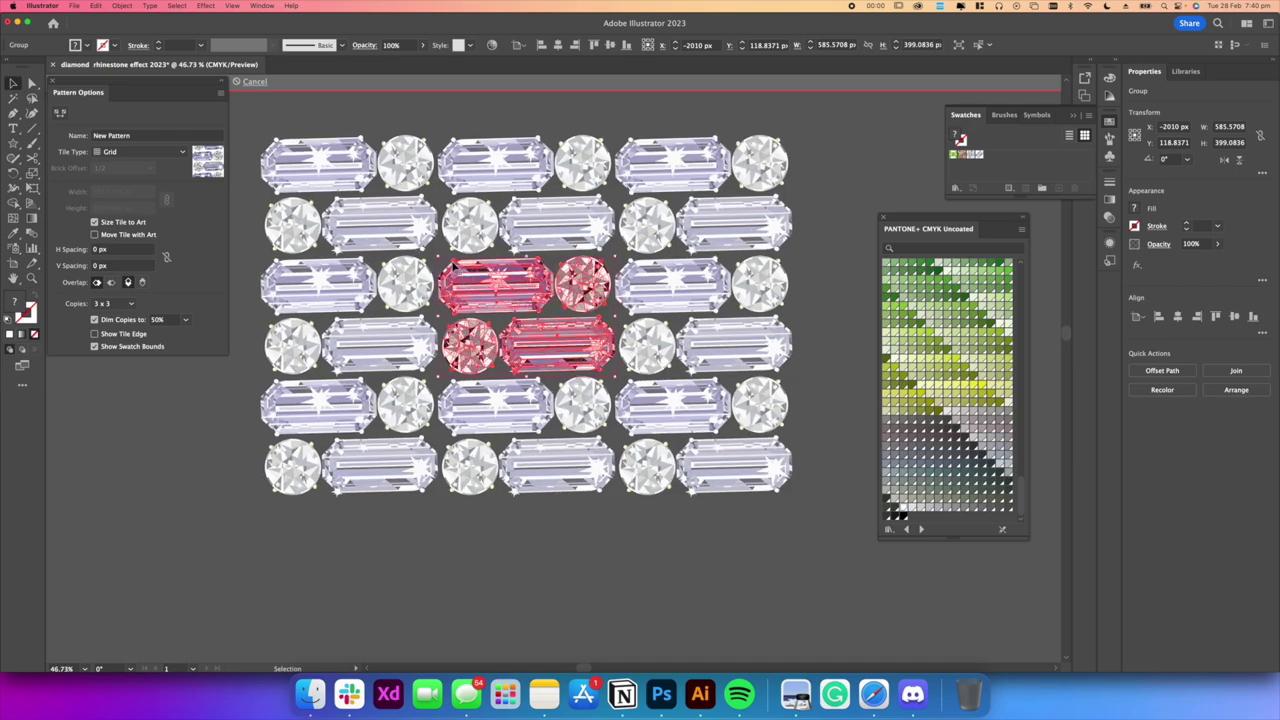
left_click(425, 240)
scroll(405, 236, "up", 2)
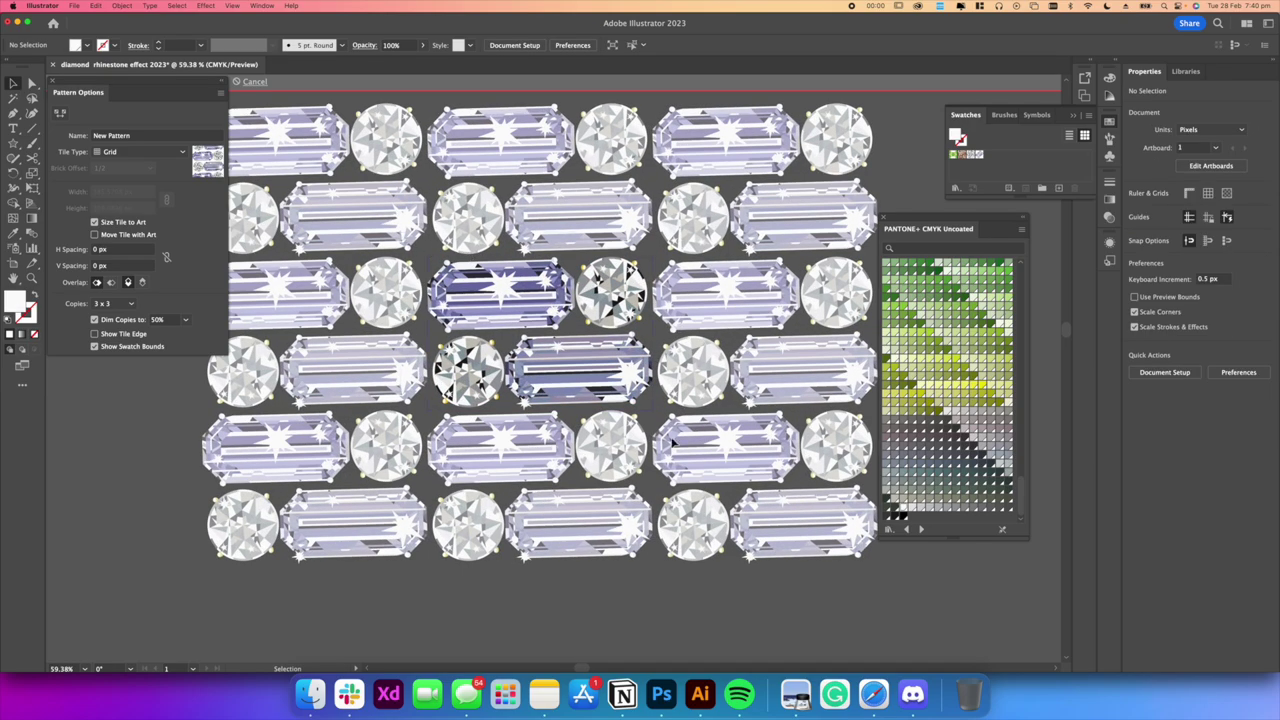
left_click(648, 285)
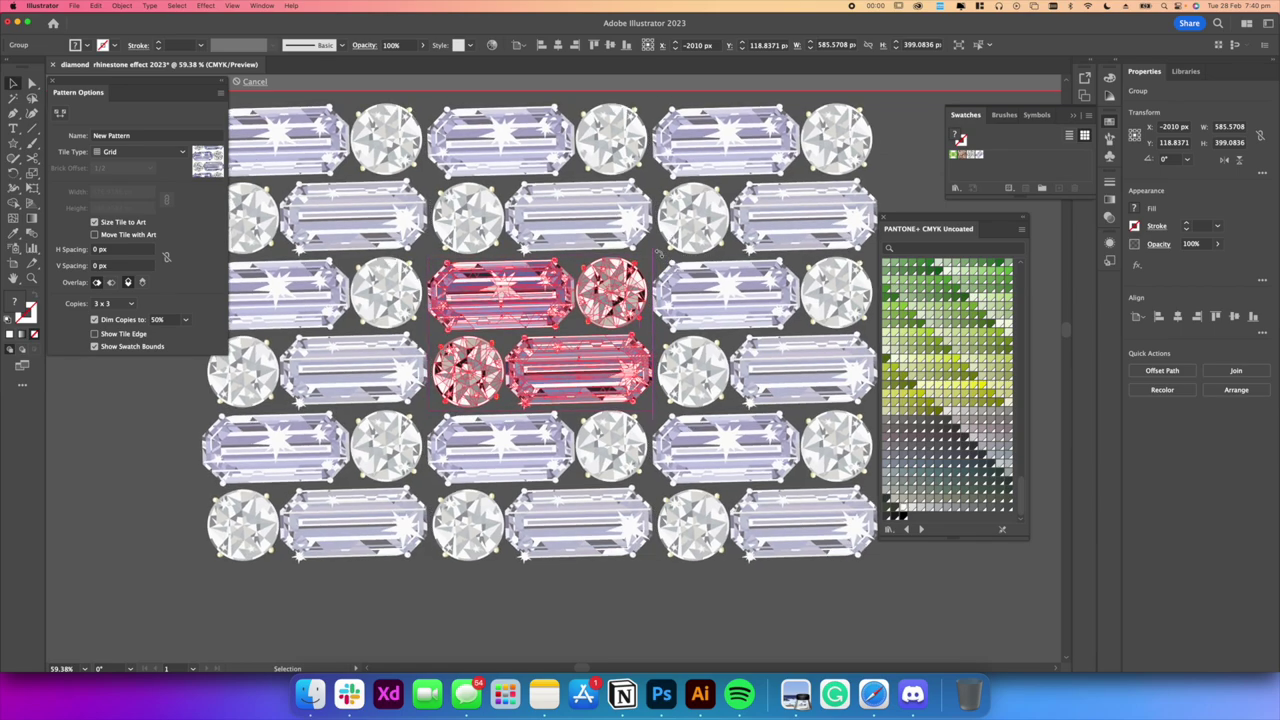
Draw a white rectangle about 586 × 404 px over the central pattern tile and send it behind the gems
scroll(643, 258, "up", 2)
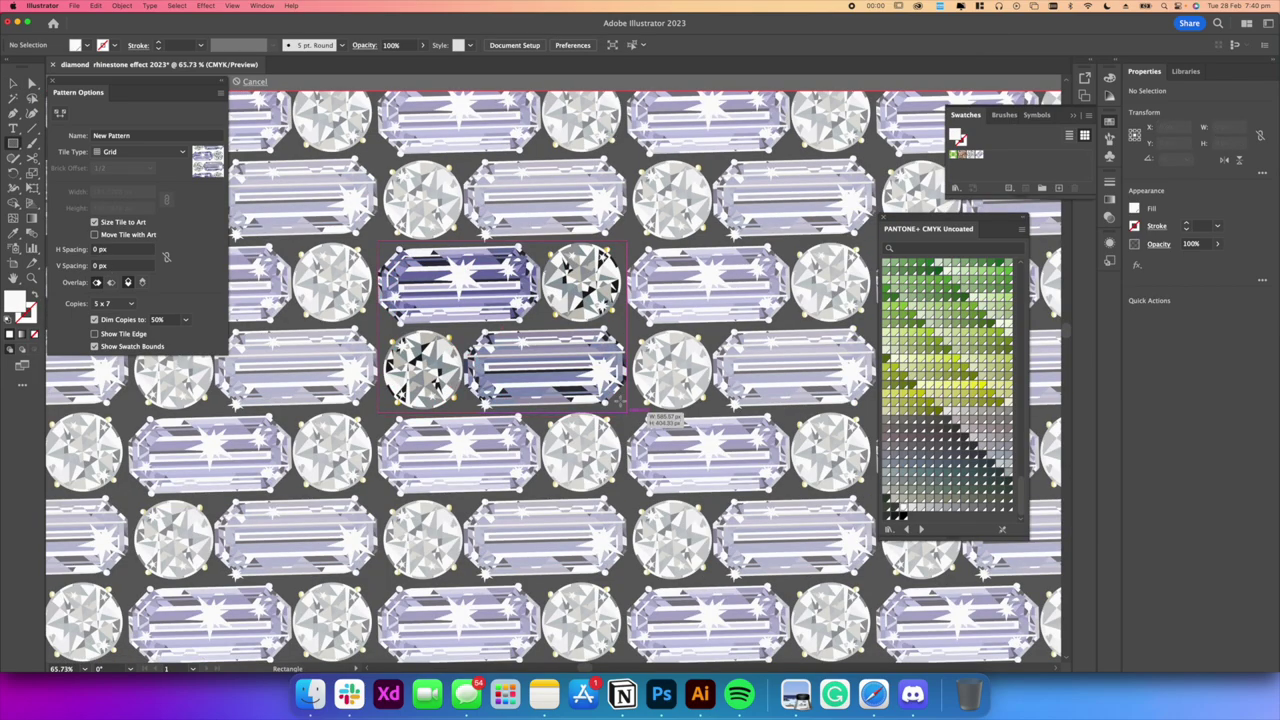
left_click_drag(620, 401, 620, 401)
key("v")
right_click(505, 298)
mouse_move(557, 527)
left_click(644, 560)
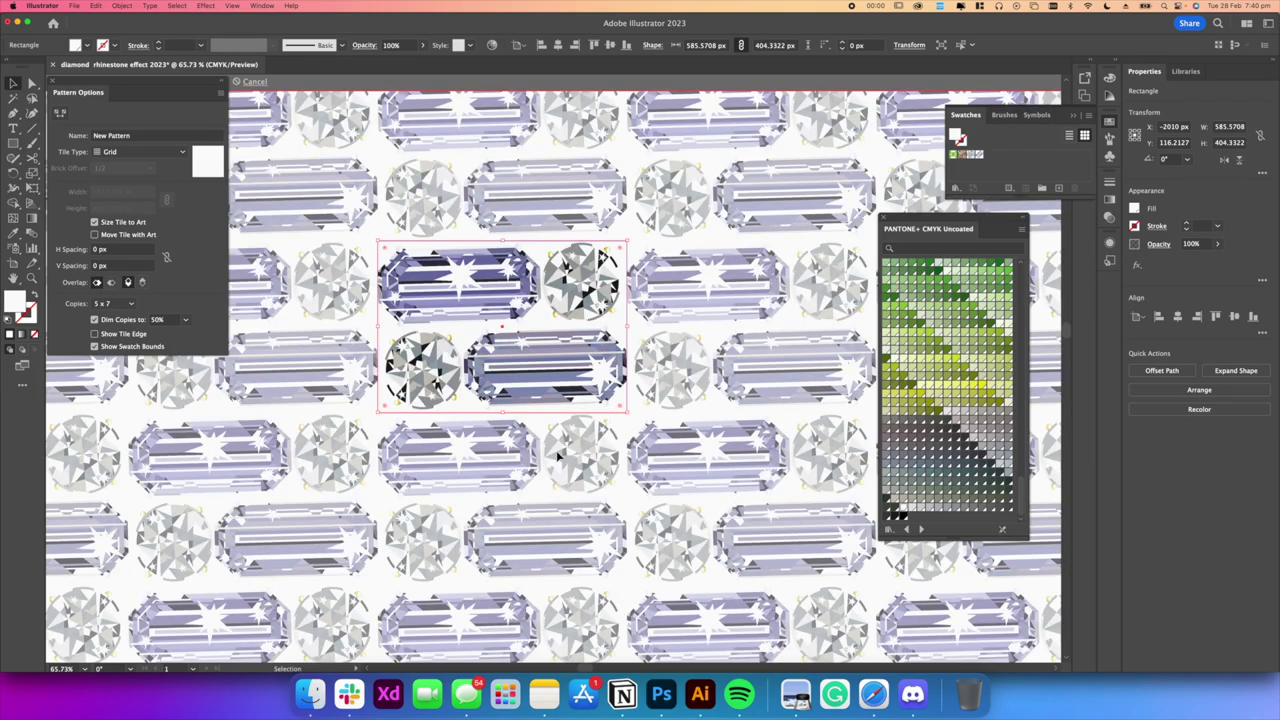
scroll(557, 455, "down", 5)
scroll(543, 441, "up", 5)
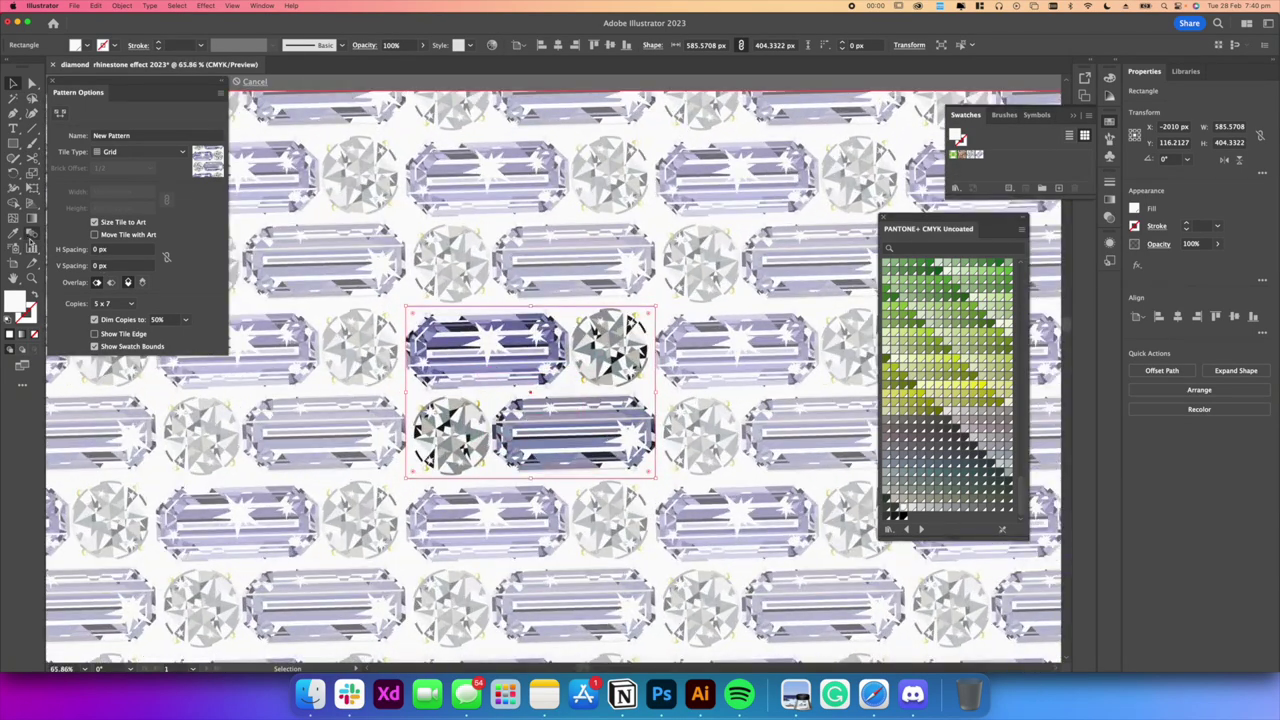
Recolour the pattern tile's background rectangle with a near-black fill sampled from the gem artwork using the Eyedropper
key("i")
scroll(590, 333, "up", 5)
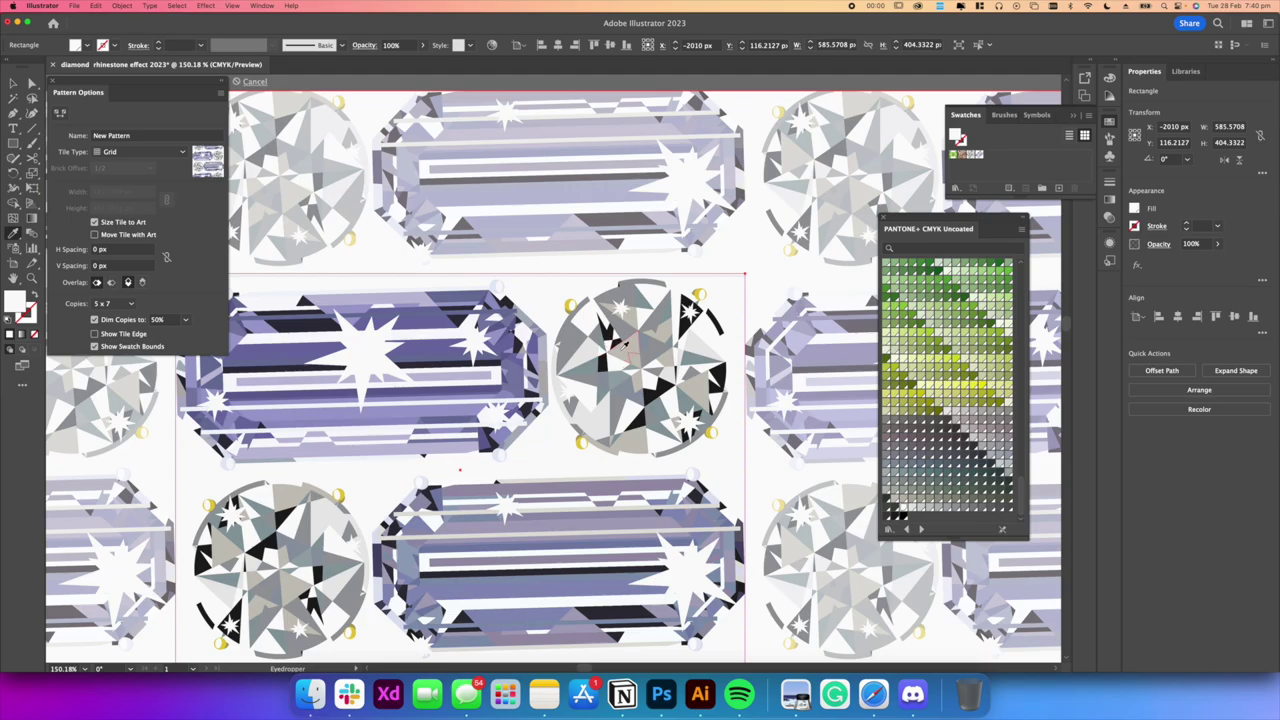
scroll(575, 345, "down", 12)
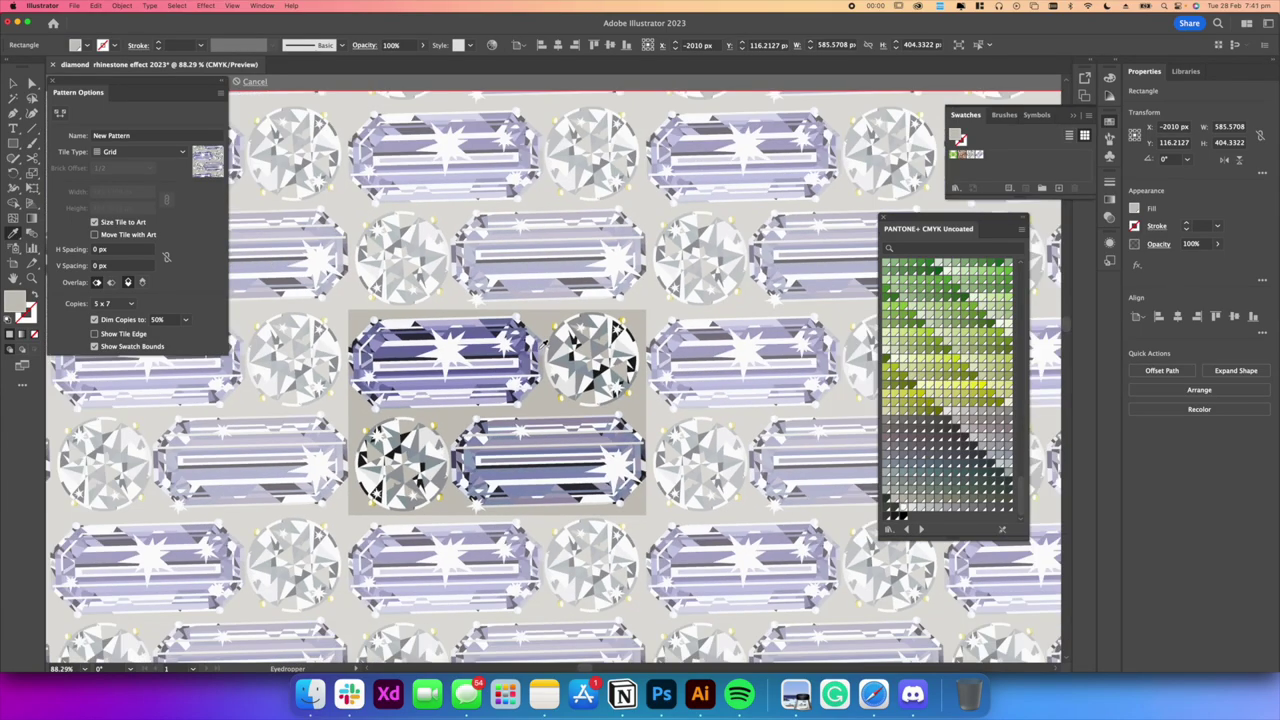
scroll(498, 351, "up", 9)
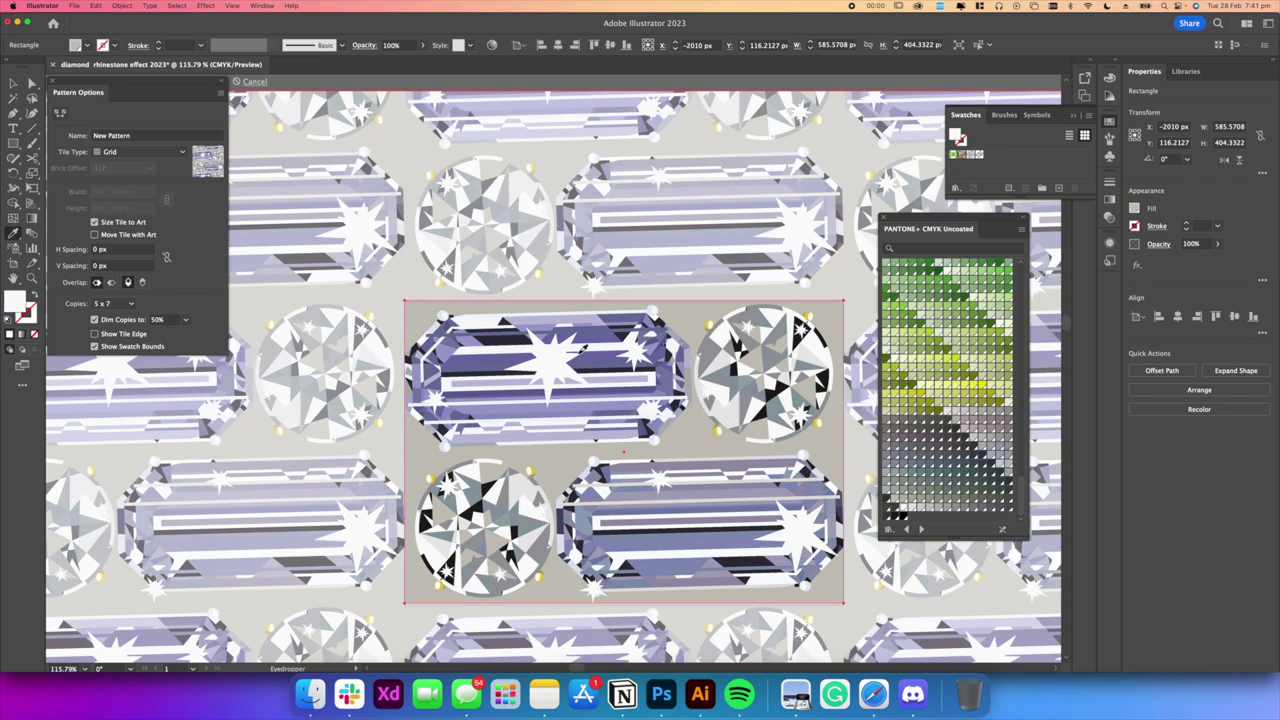
left_click(518, 354)
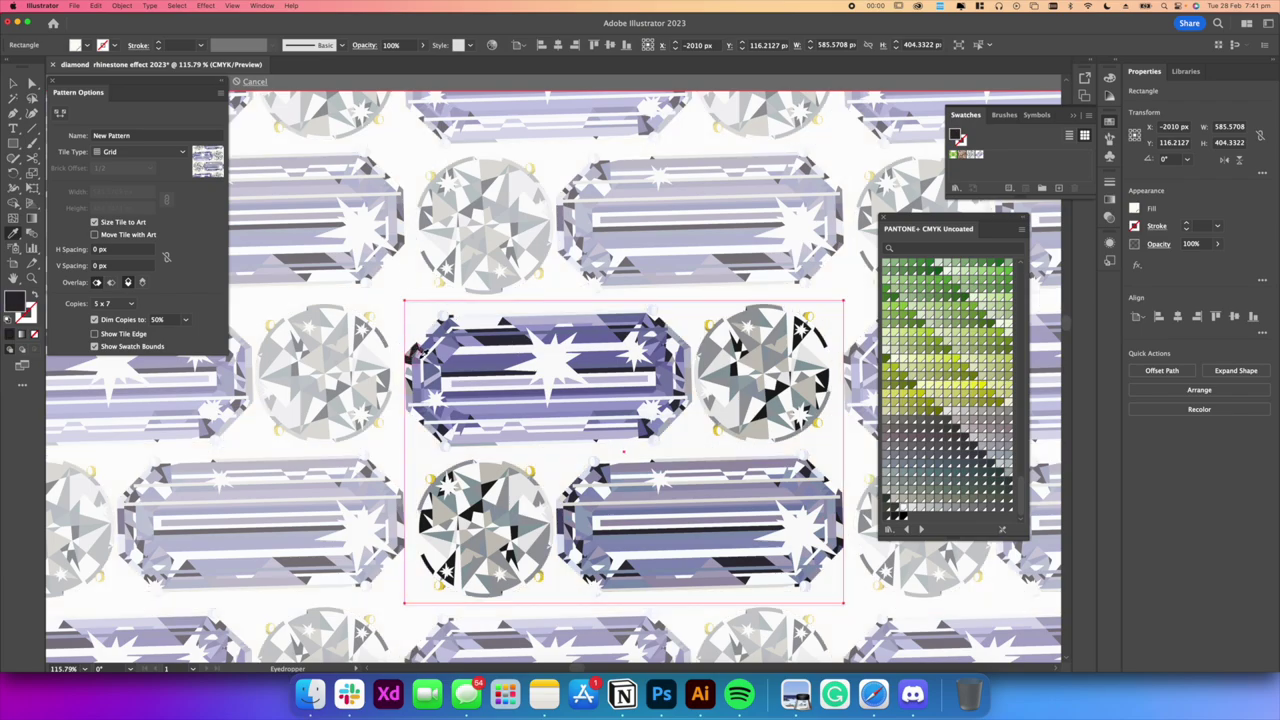
left_click(650, 348)
scroll(427, 356, "down", 12)
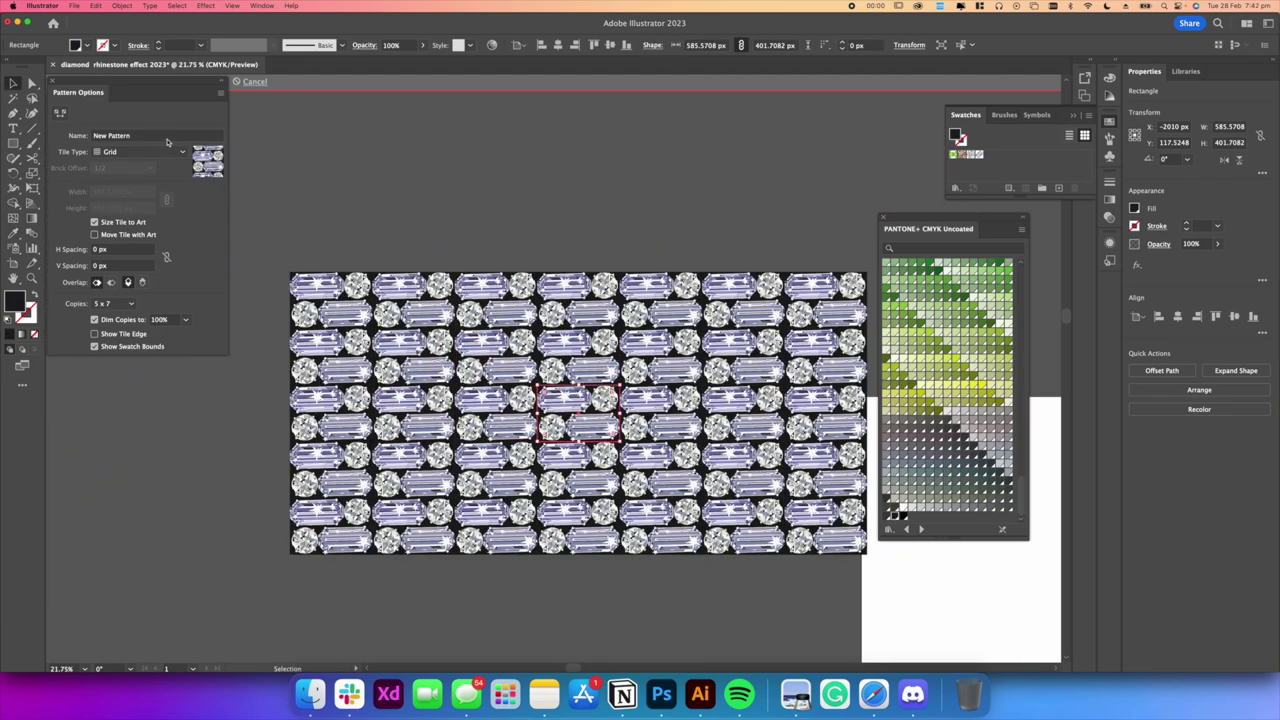
Name the pattern "backing pattern diamond" and finish editing it
left_click(166, 136)
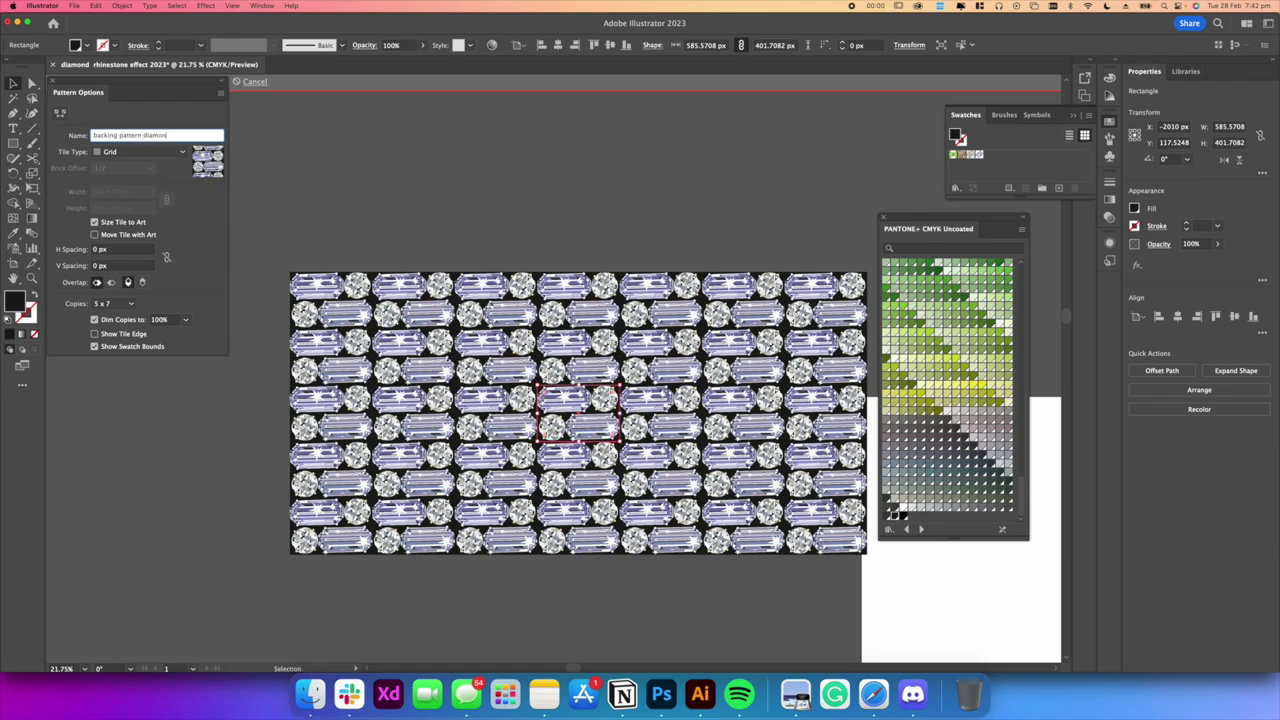
key("Return")
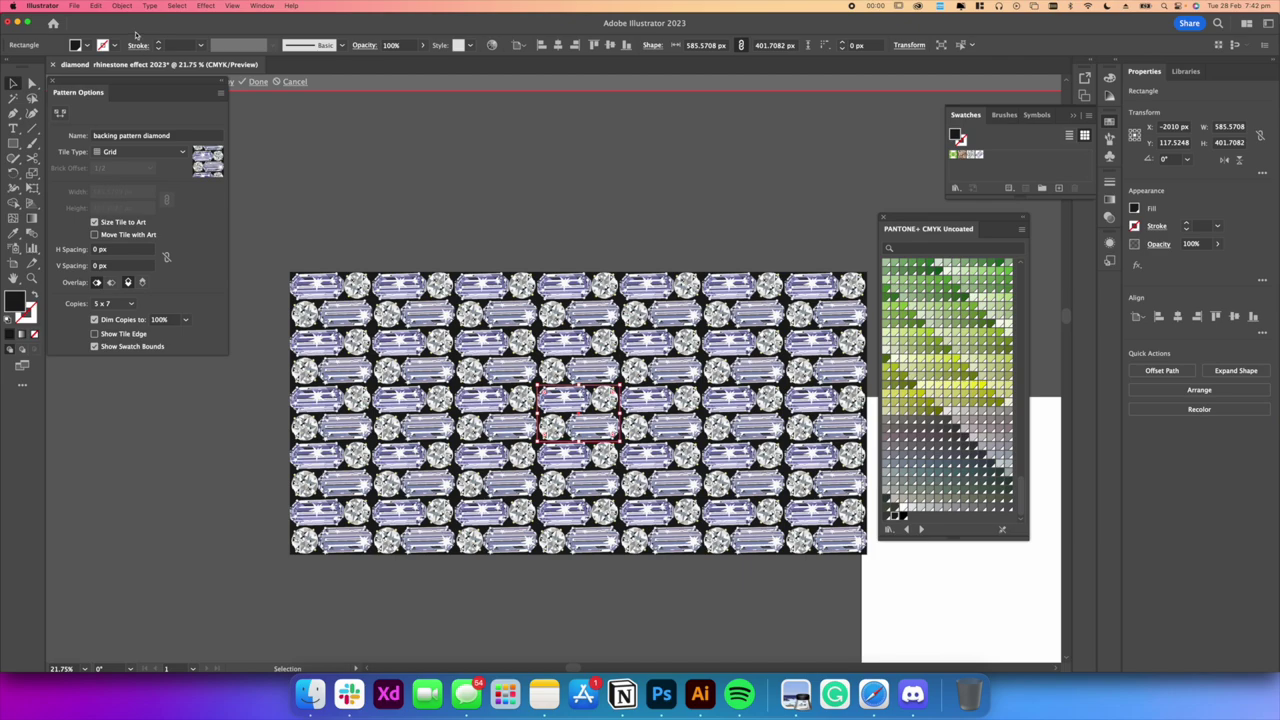
left_click(256, 82)
scroll(621, 286, "down", 5)
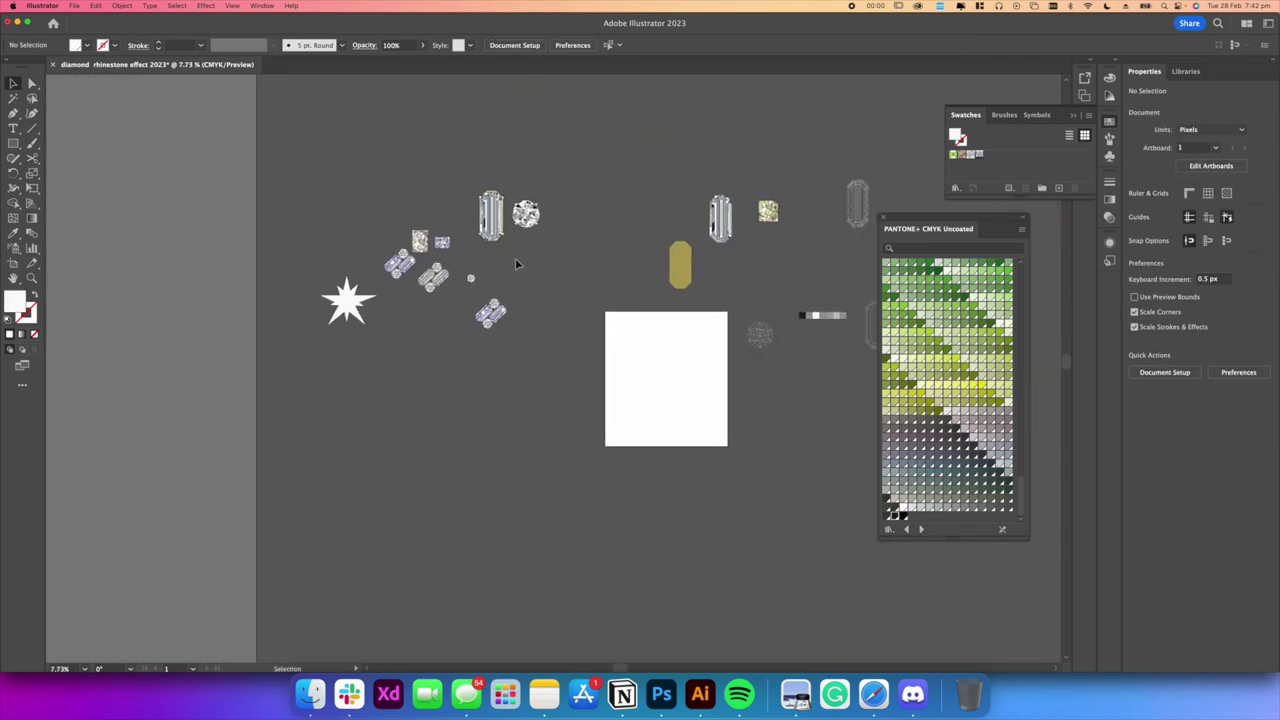
Start a new Scatter Brush from the small round diamond group
scroll(515, 263, "up", 8)
scroll(403, 315, "up", 3)
scroll(414, 303, "down", 3)
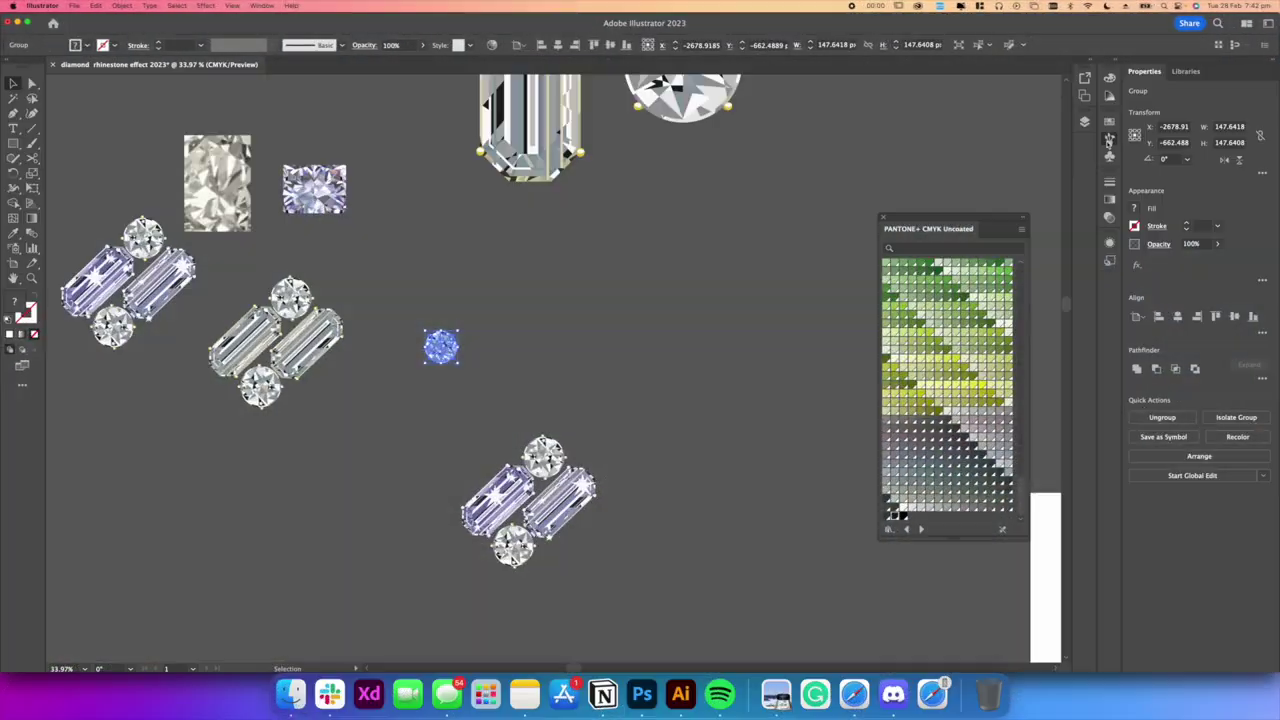
left_click(1109, 140)
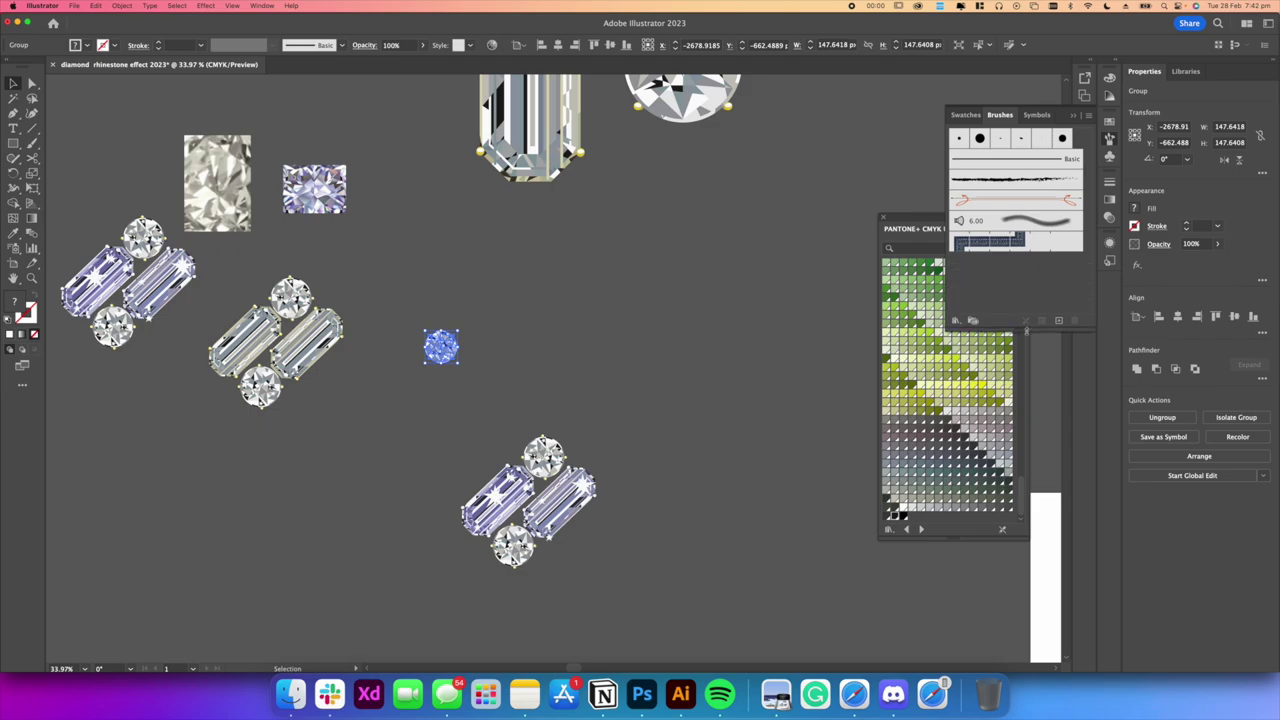
left_click(262, 5)
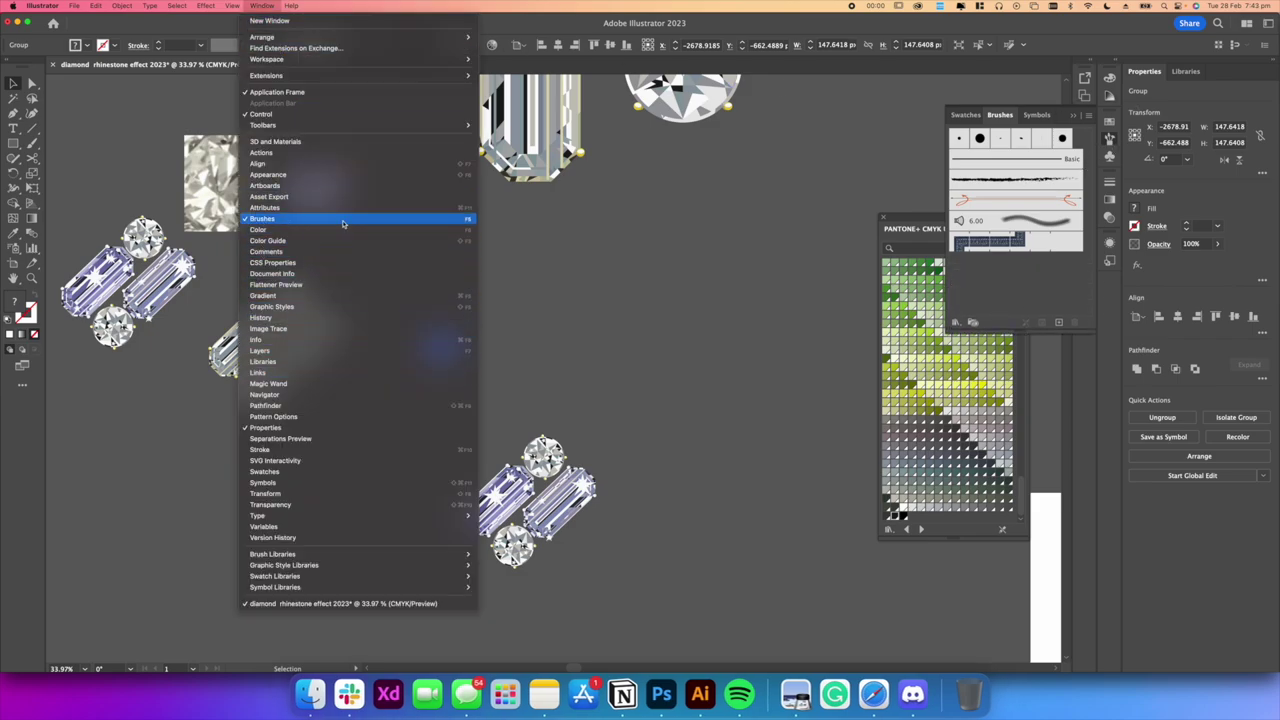
left_click(1256, 210)
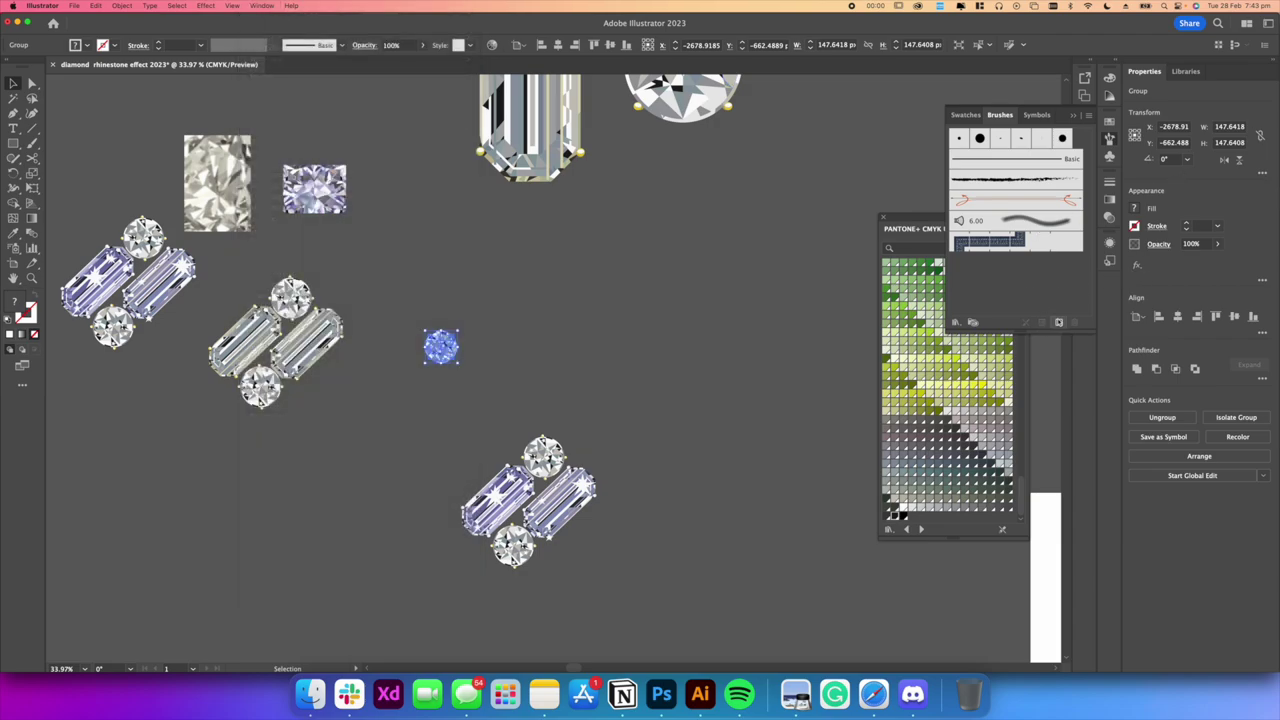
left_click(1059, 322)
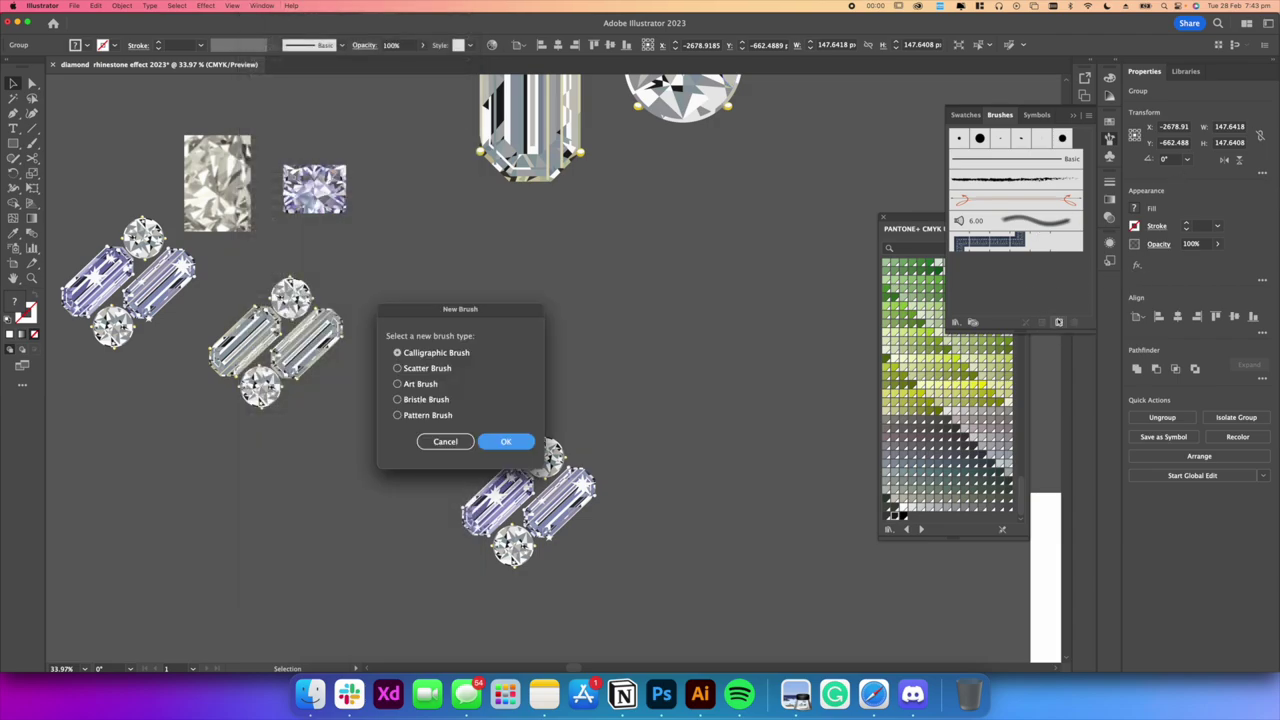
left_click(398, 368)
left_click(505, 440)
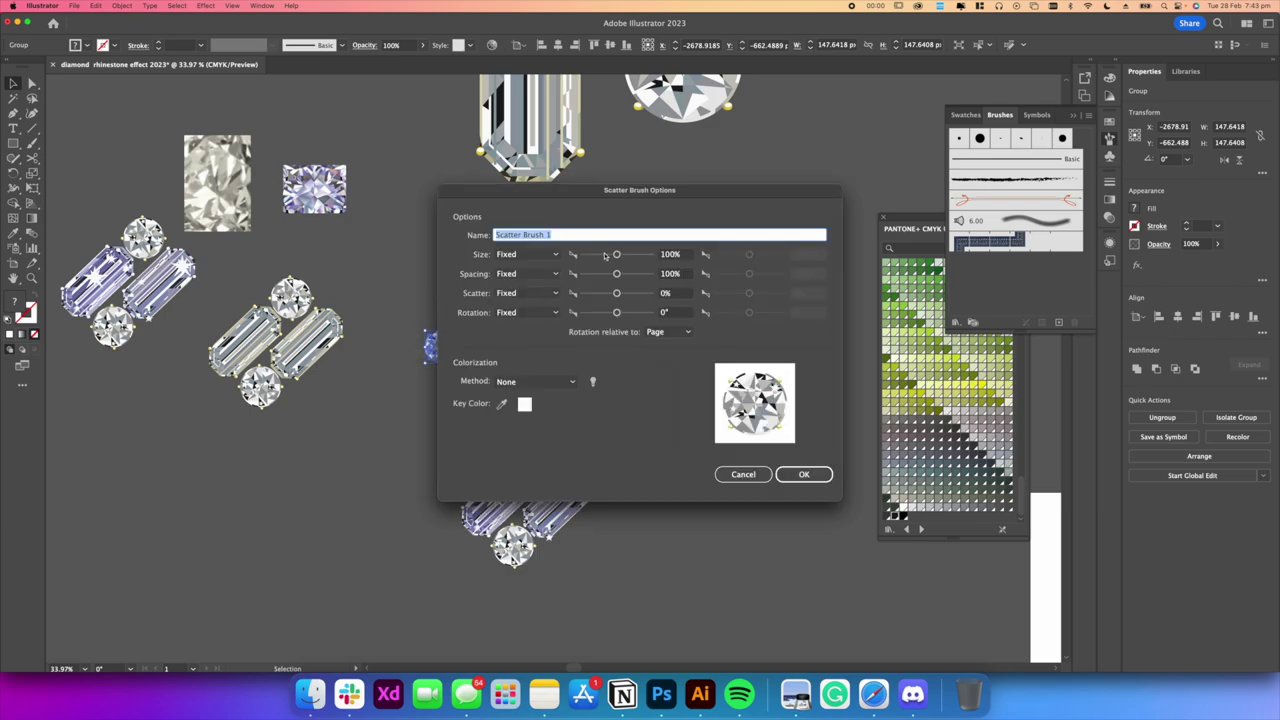
Name the scatter brush "diamond brush", set its rotation to Tilt, and create it
type("diamond brush")
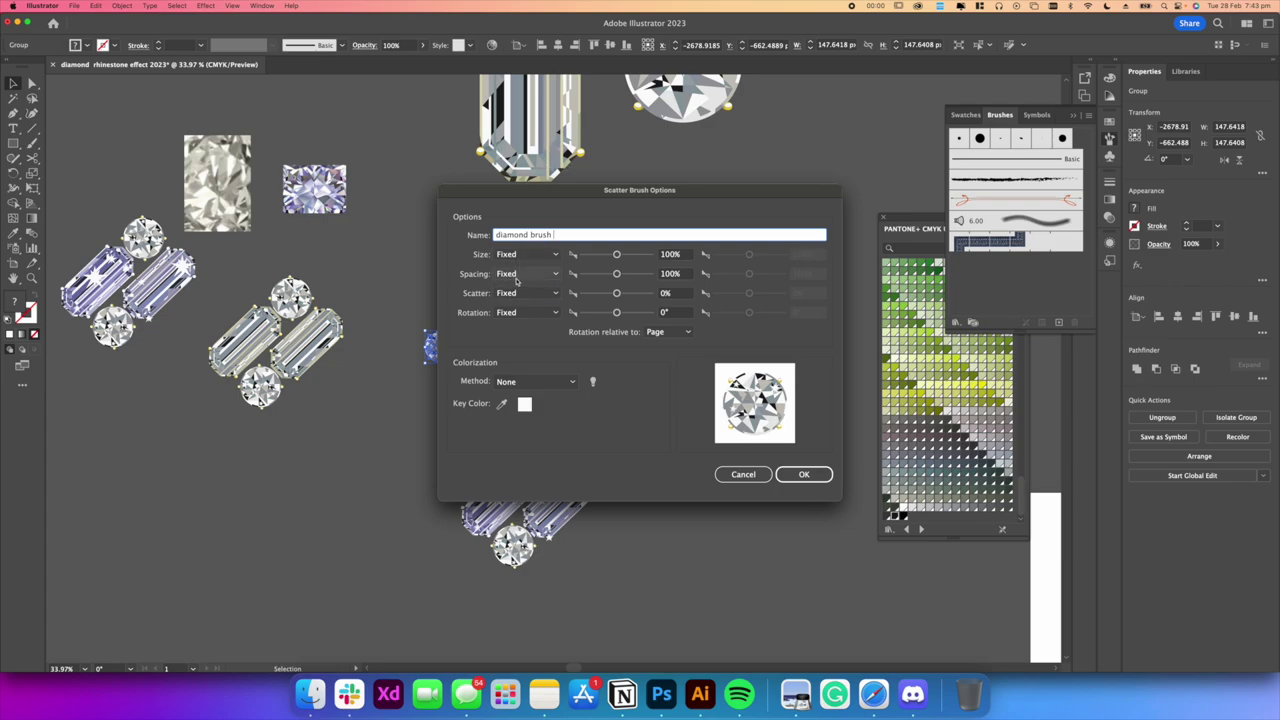
left_click_drag(585, 193, 675, 191)
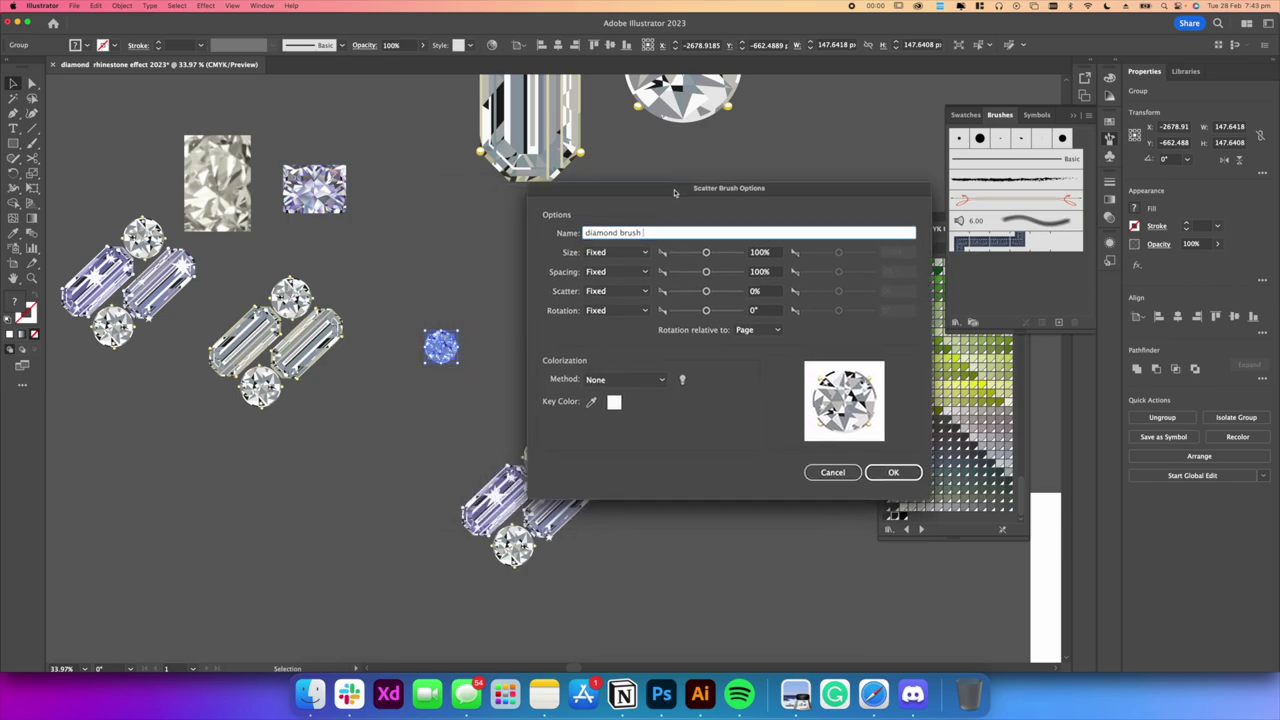
left_click(599, 291)
left_click(541, 315)
left_click(604, 311)
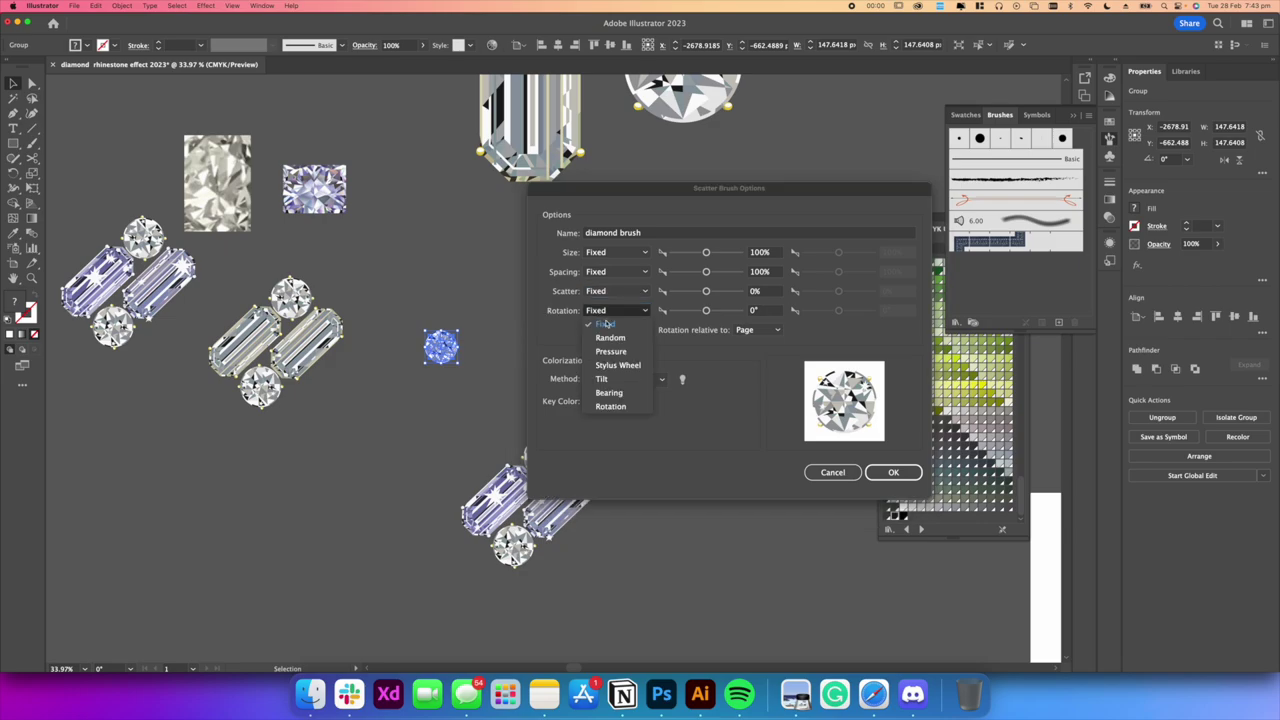
left_click(604, 379)
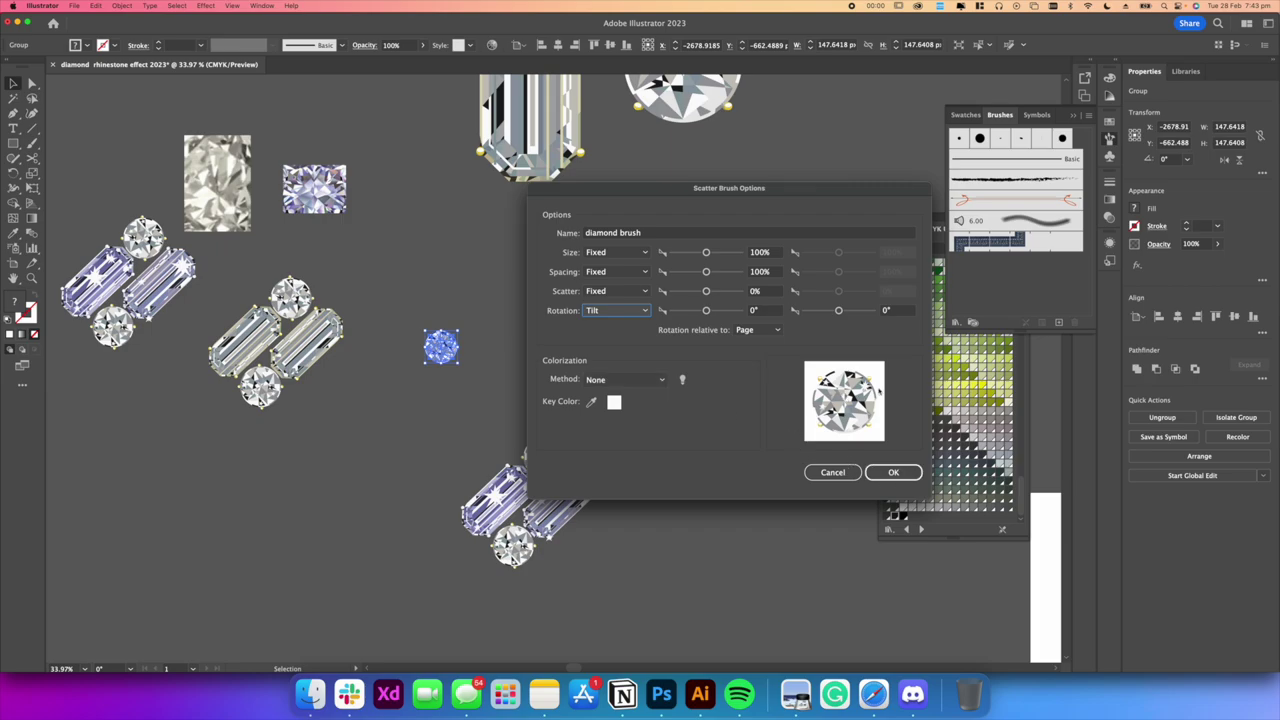
left_click(641, 315)
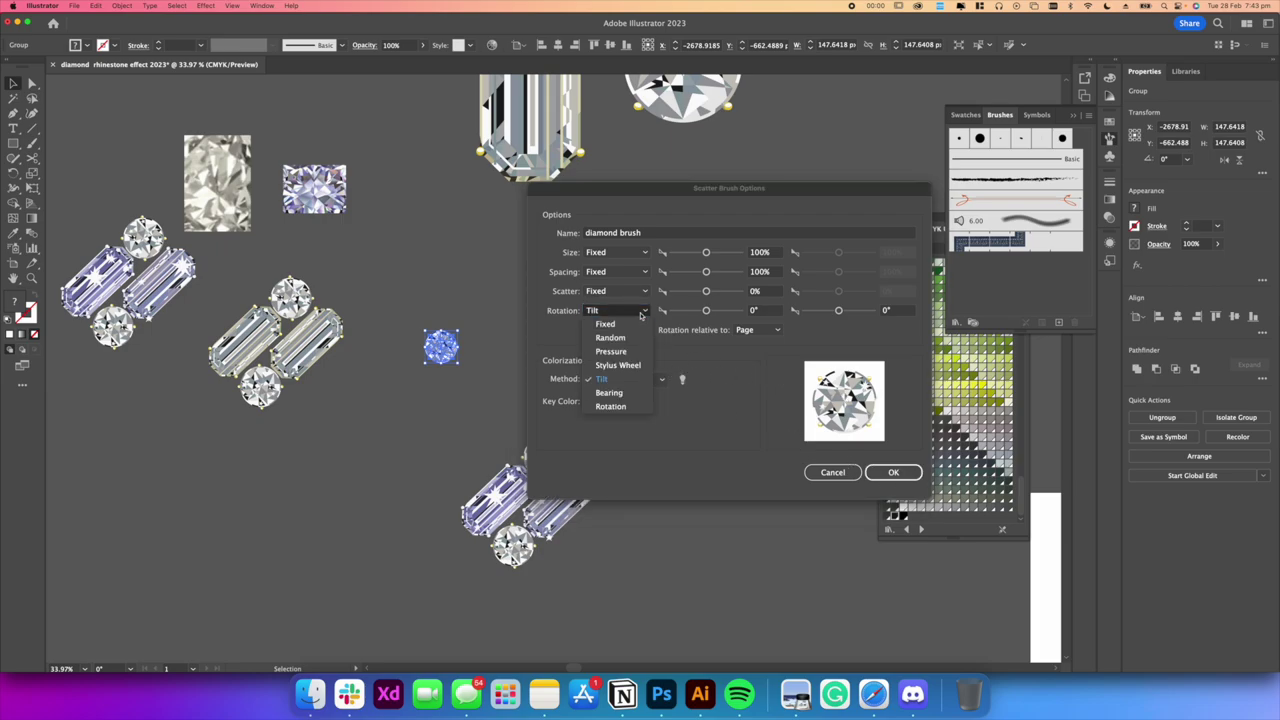
left_click(728, 385)
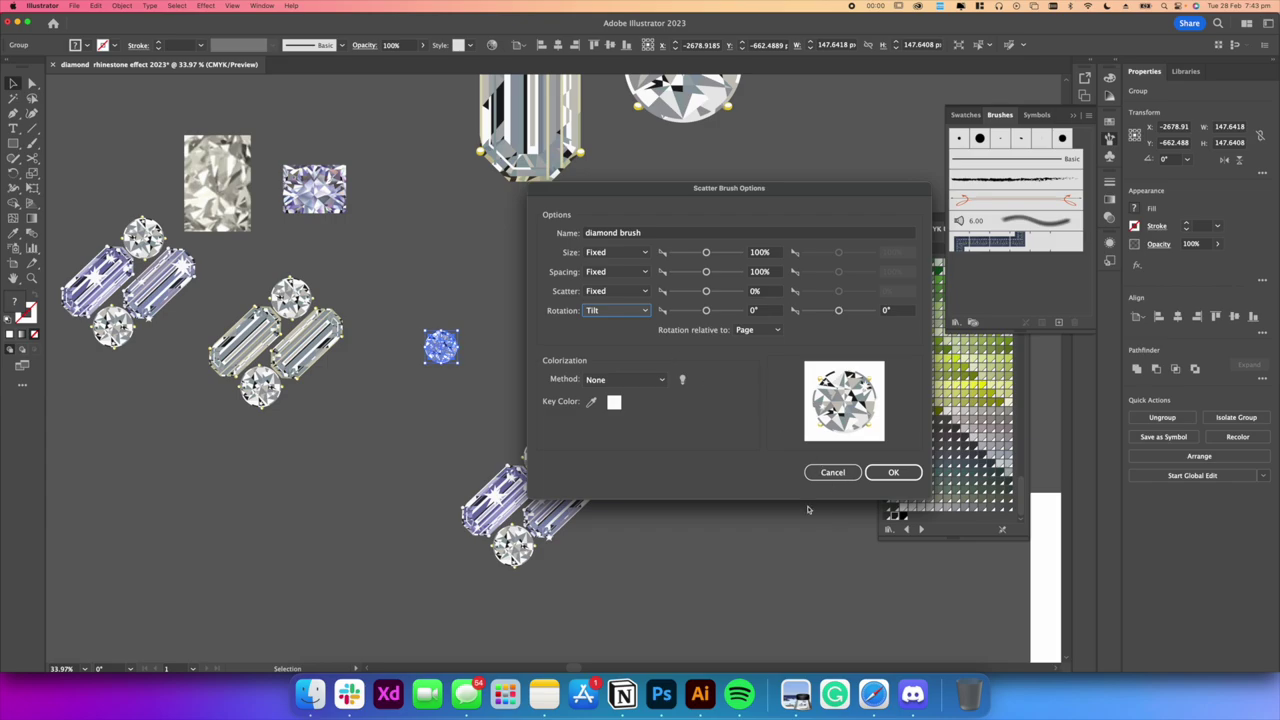
left_click(893, 472)
Draw a closed freehand shape about 799 by 865 px with the Pencil tool beside the small round diamond
scroll(474, 371, "up", 3)
left_click(535, 350)
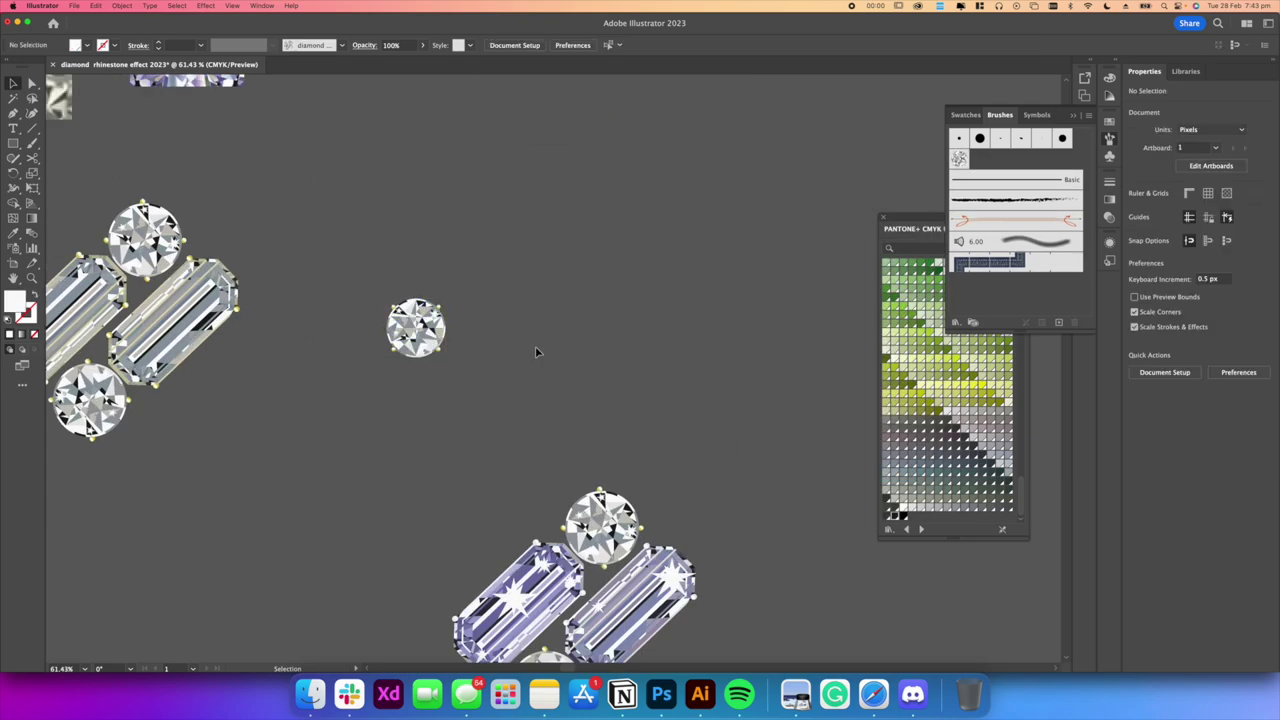
left_click(32, 113)
left_click(32, 99)
key("n")
mouse_move(640, 188)
left_mouse_down()
mouse_move(736, 118)
mouse_move(687, 278)
mouse_move(763, 401)
mouse_move(826, 443)
mouse_move(572, 367)
mouse_move(594, 205)
mouse_move(612, 176)
left_mouse_up()
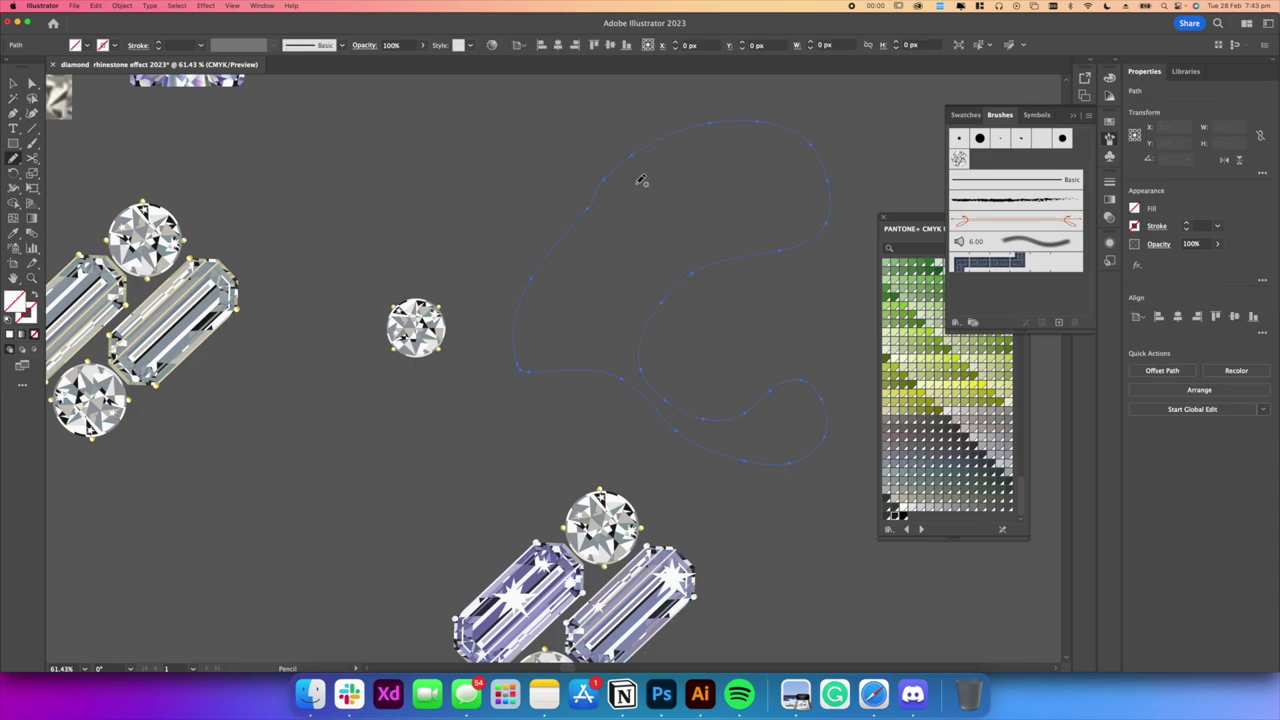
left_click(14, 84)
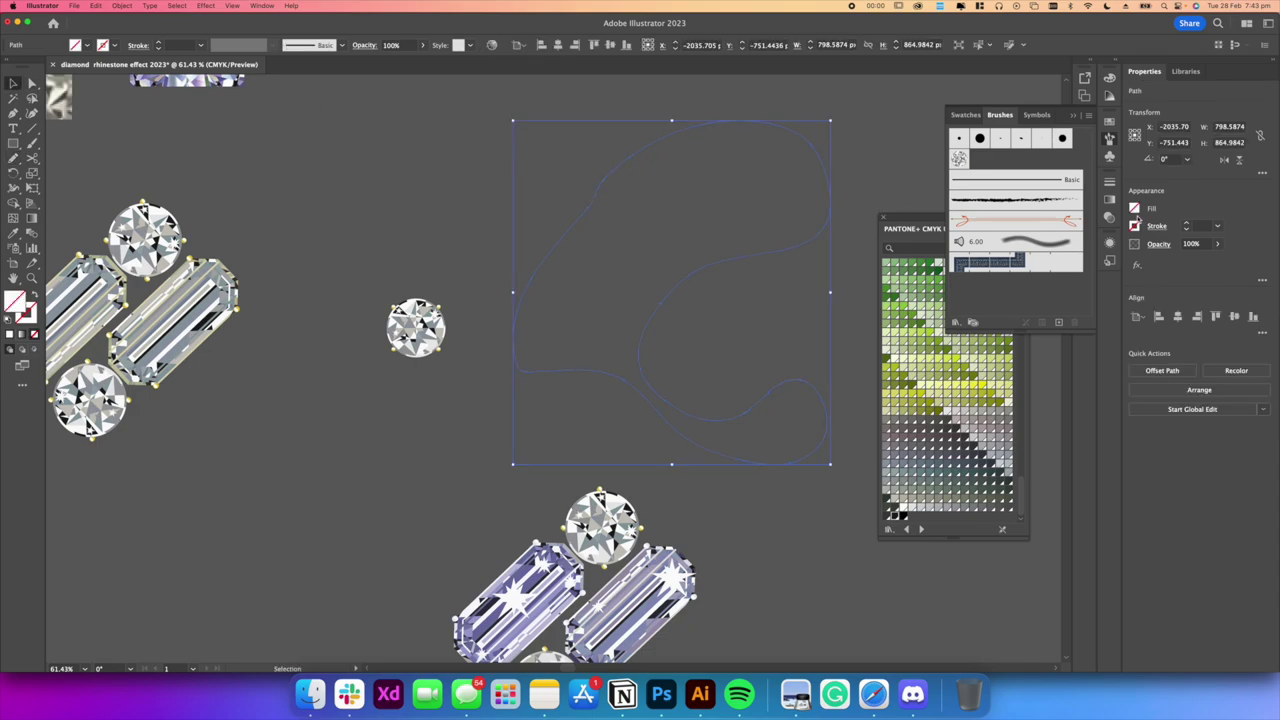
Test the diamond brush on the freehand shape's path, inspect the gems up close, and delete the shape
left_click(953, 161)
left_click(689, 194)
scroll(540, 222, "down", 5)
scroll(532, 232, "down", 3)
scroll(534, 234, "up", 10)
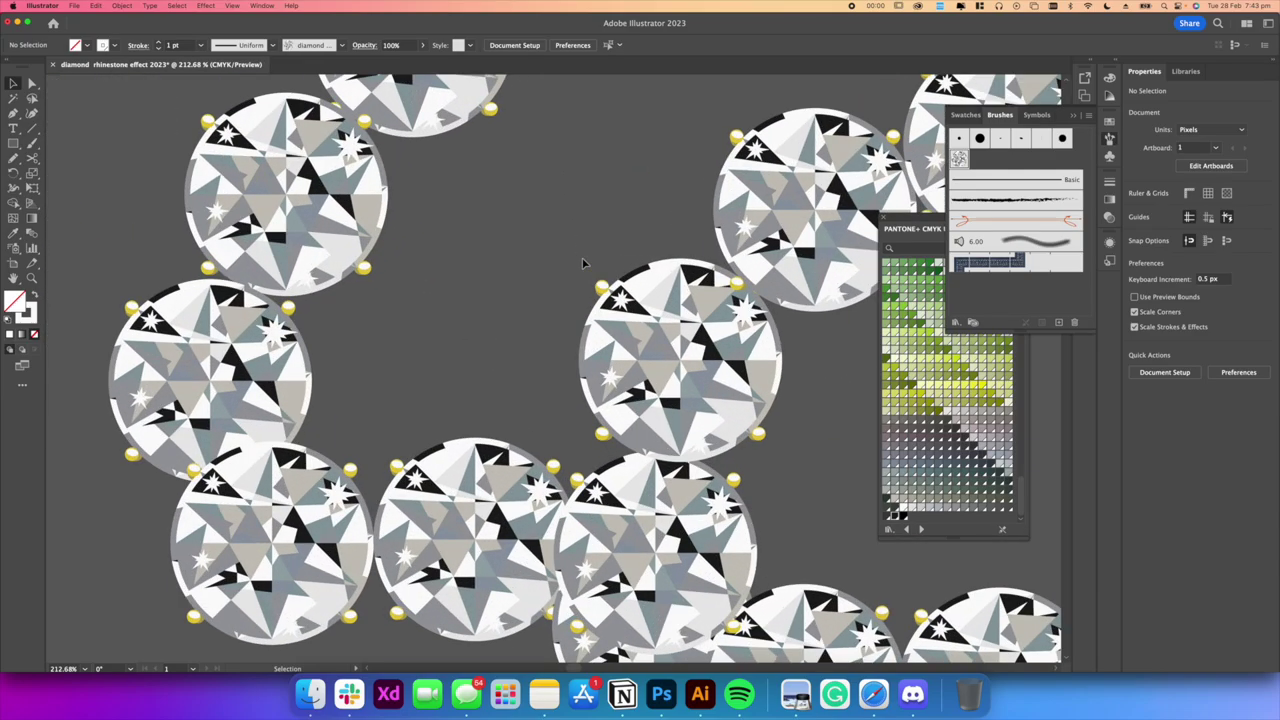
scroll(584, 263, "down", 10)
left_click_drag(584, 283, 652, 270)
key("Delete")
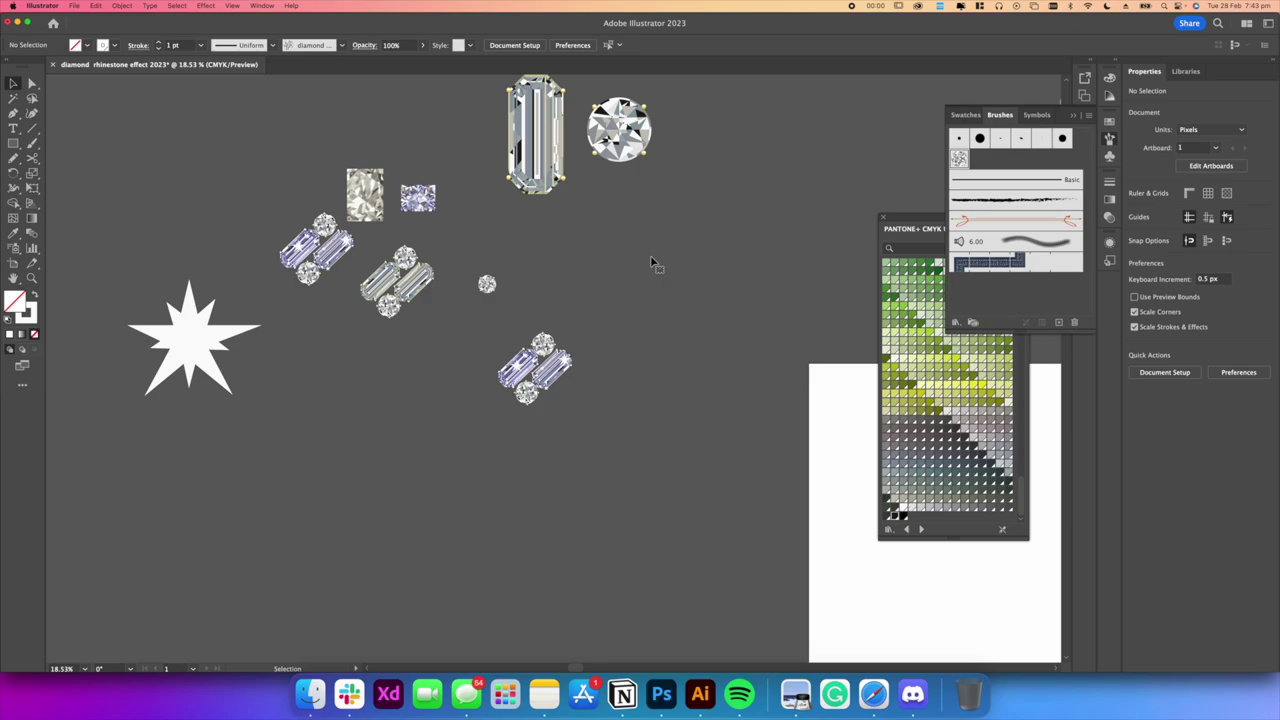
Add a letter "P" in Myriad Pro in the empty area beside the round diamond and enlarge it to about 393 pt
key("t")
scroll(531, 240, "up", 5)
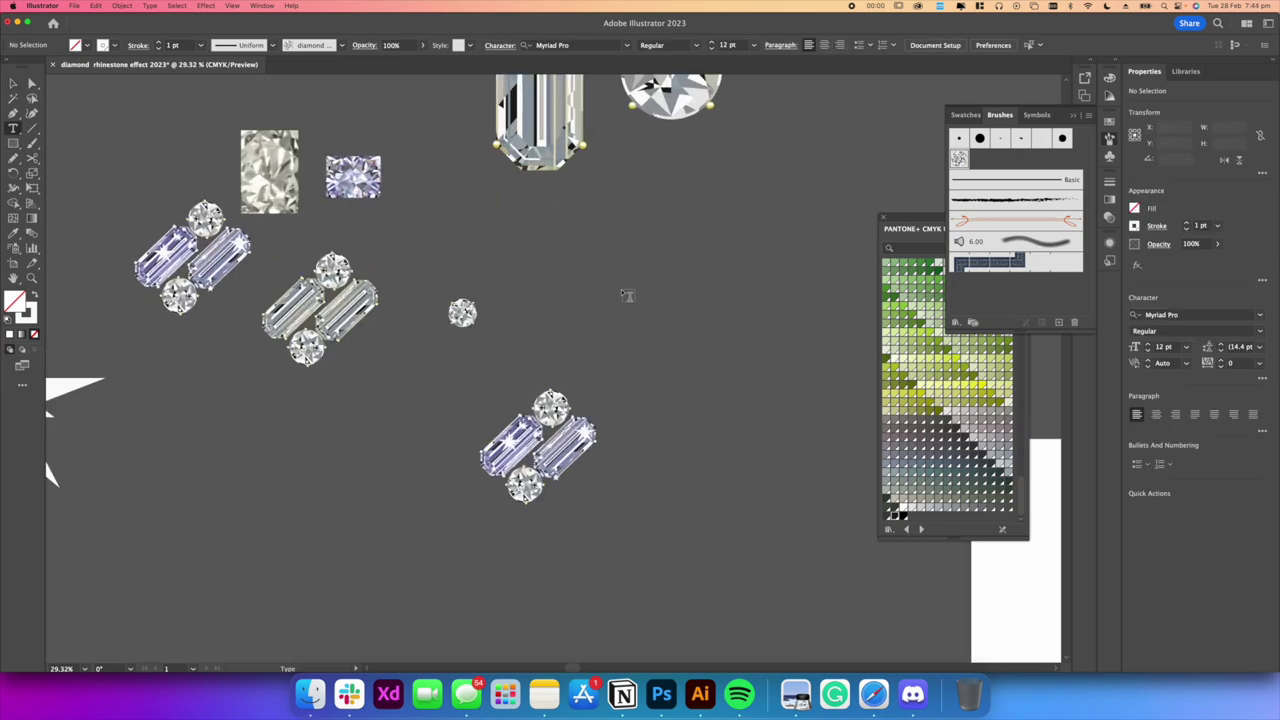
left_click(632, 288)
key("Escape")
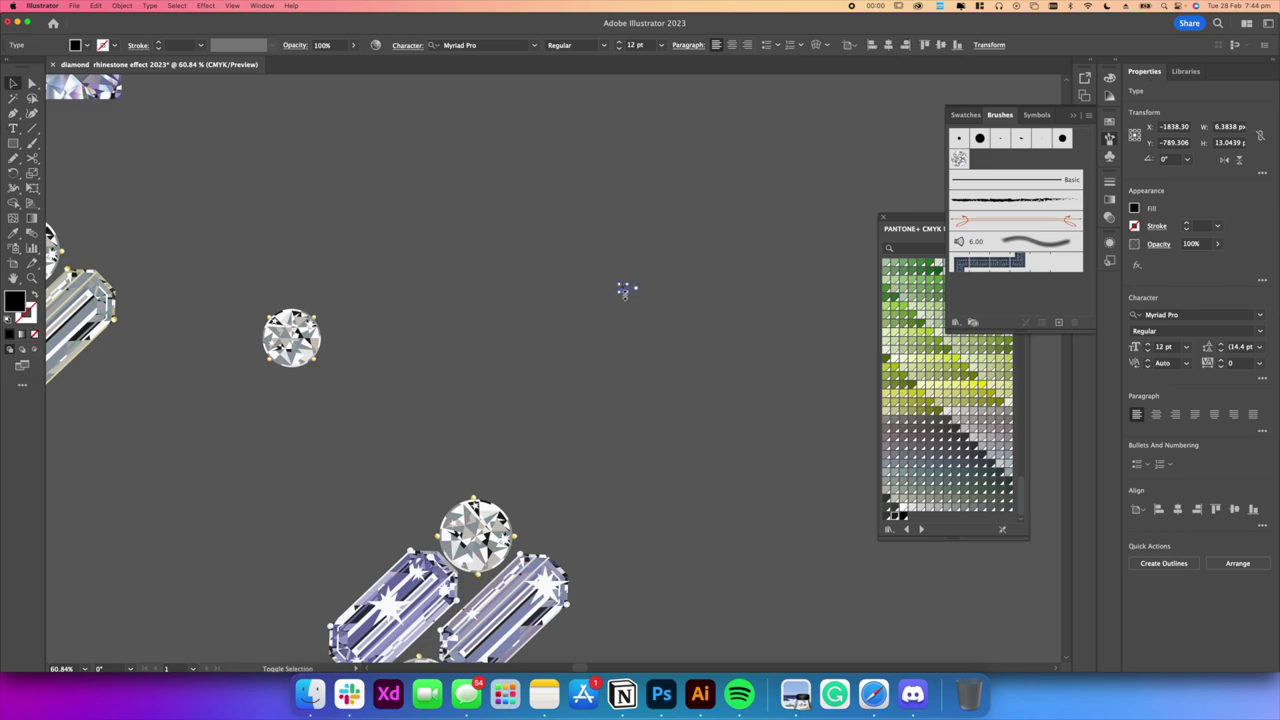
left_click_drag(624, 290, 664, 453)
left_click_drag(614, 393, 588, 308)
Convert the letter P to outlines and scale it up to about 497 by 813 px
right_click(588, 308)
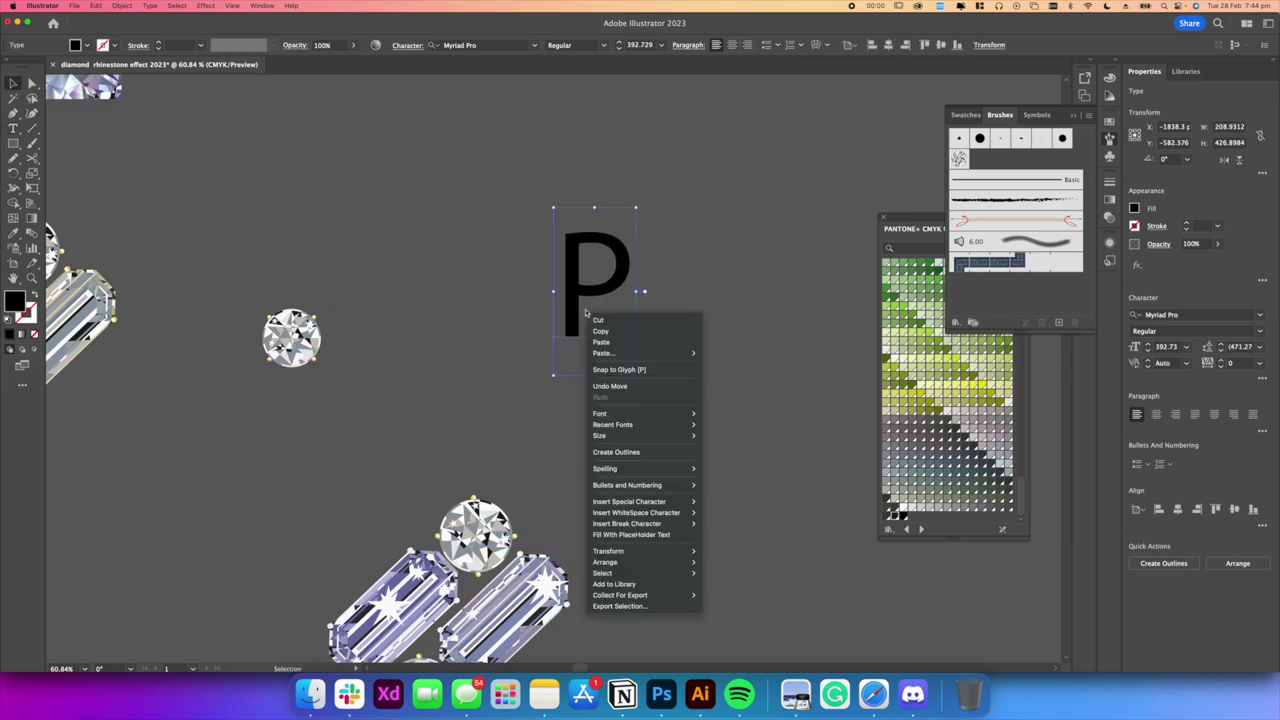
left_click(640, 455)
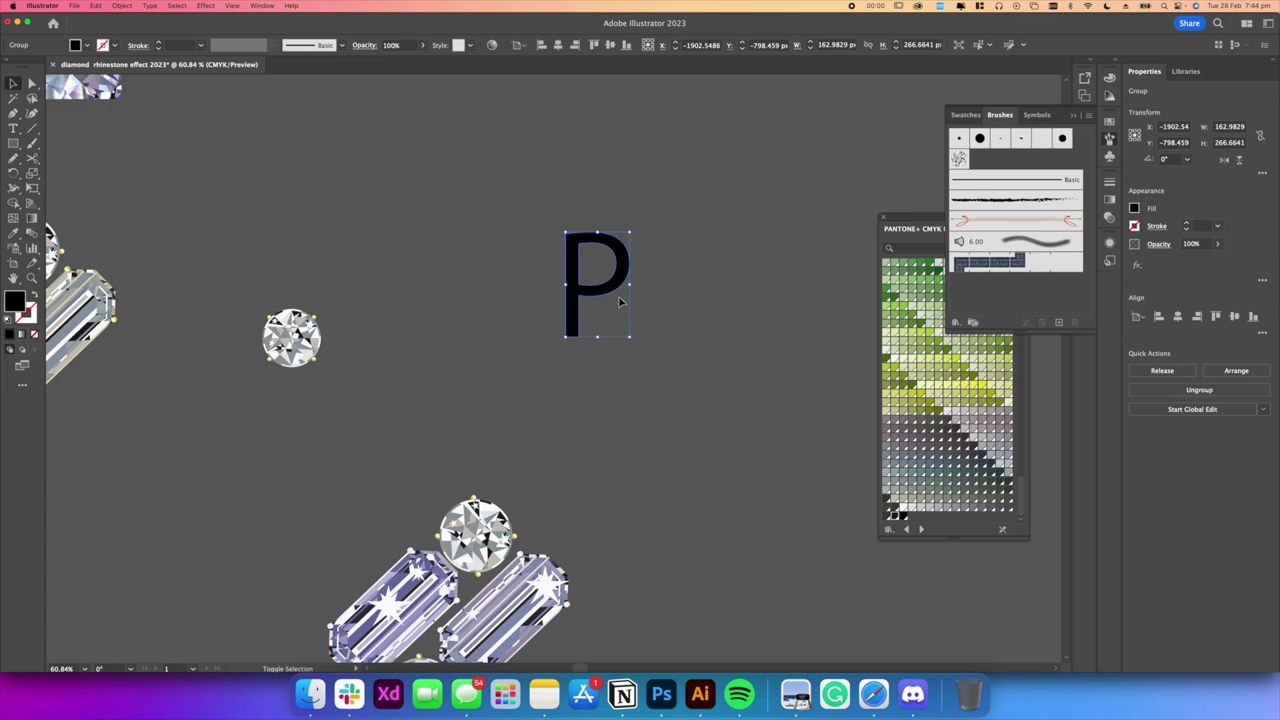
left_click_drag(630, 285, 762, 296)
Add a stroke to the outlined letter P and apply the diamond brush to it
left_click(1186, 222)
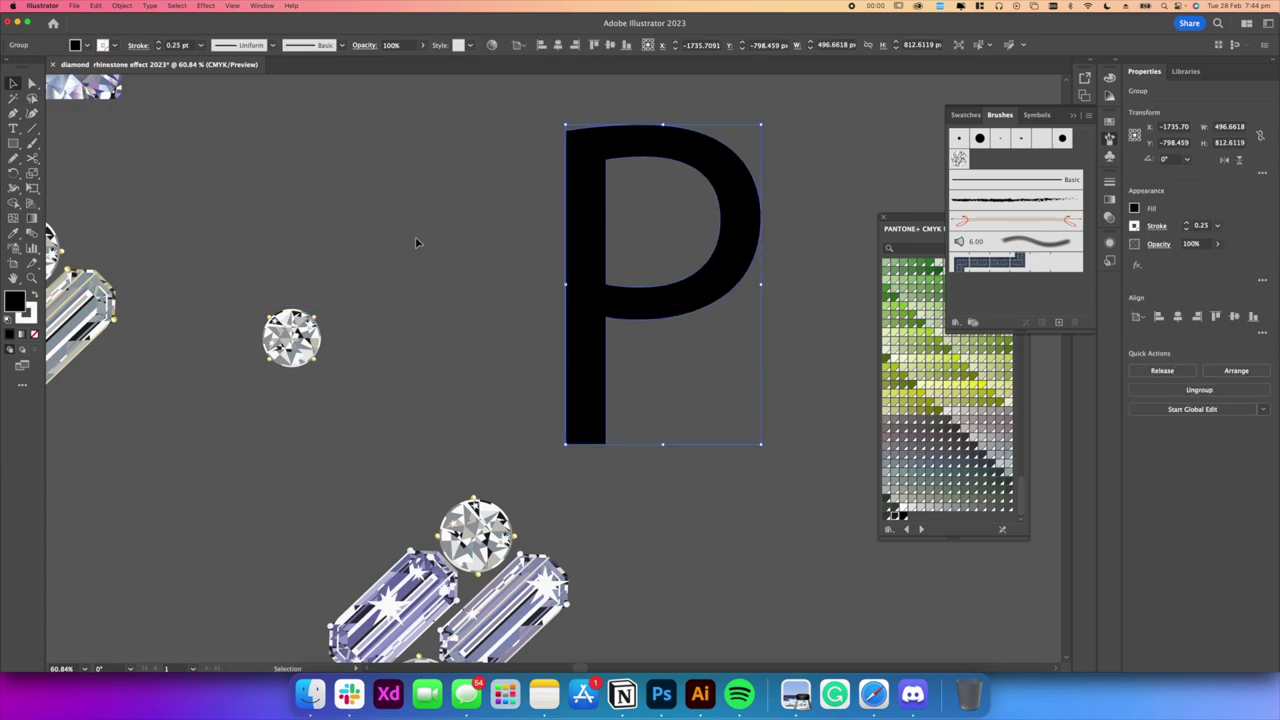
left_click(958, 160)
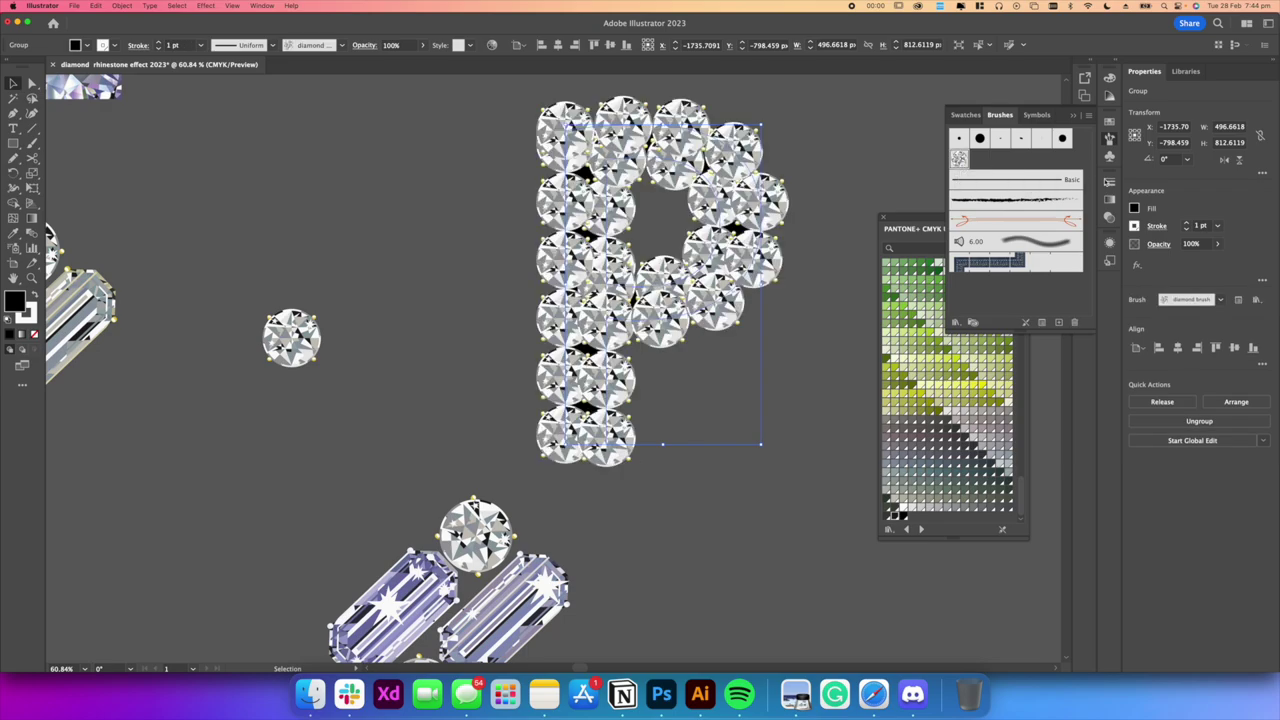
left_click(1220, 299)
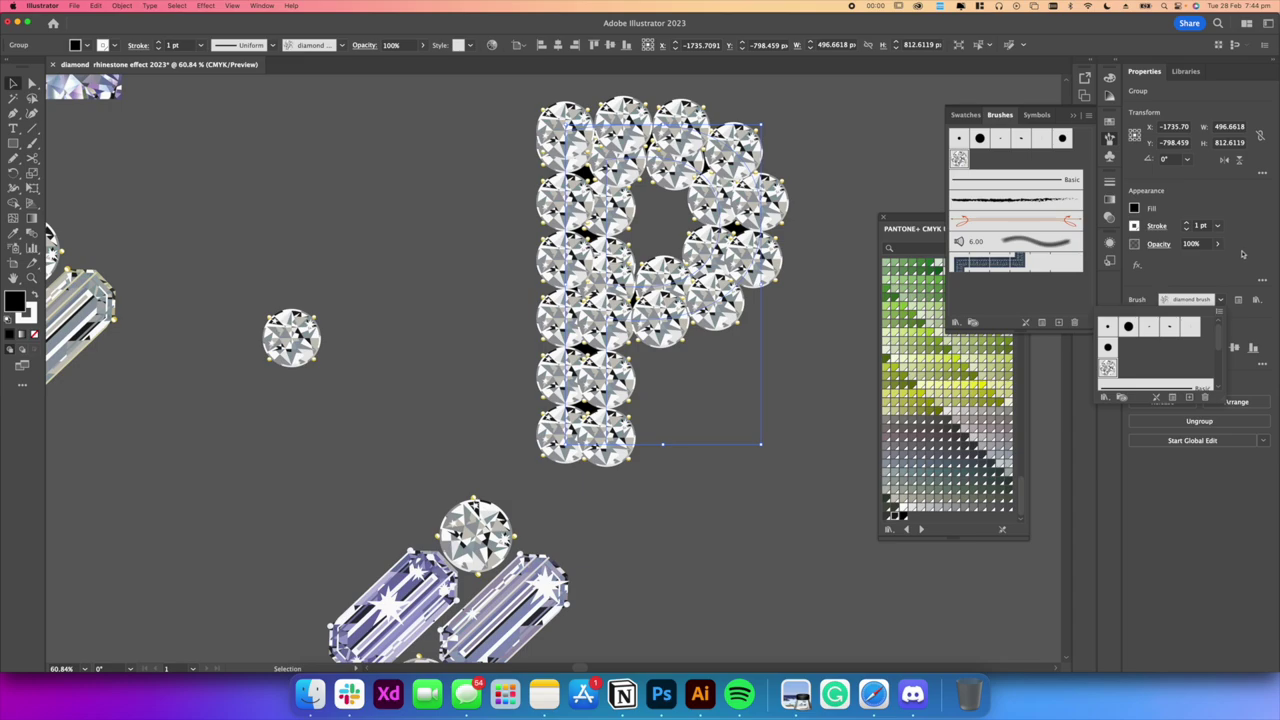
left_click(1224, 256)
Set the stroke weight of the letter P's diamond outline to 0.25 pt and deselect the letter
left_click(1187, 229)
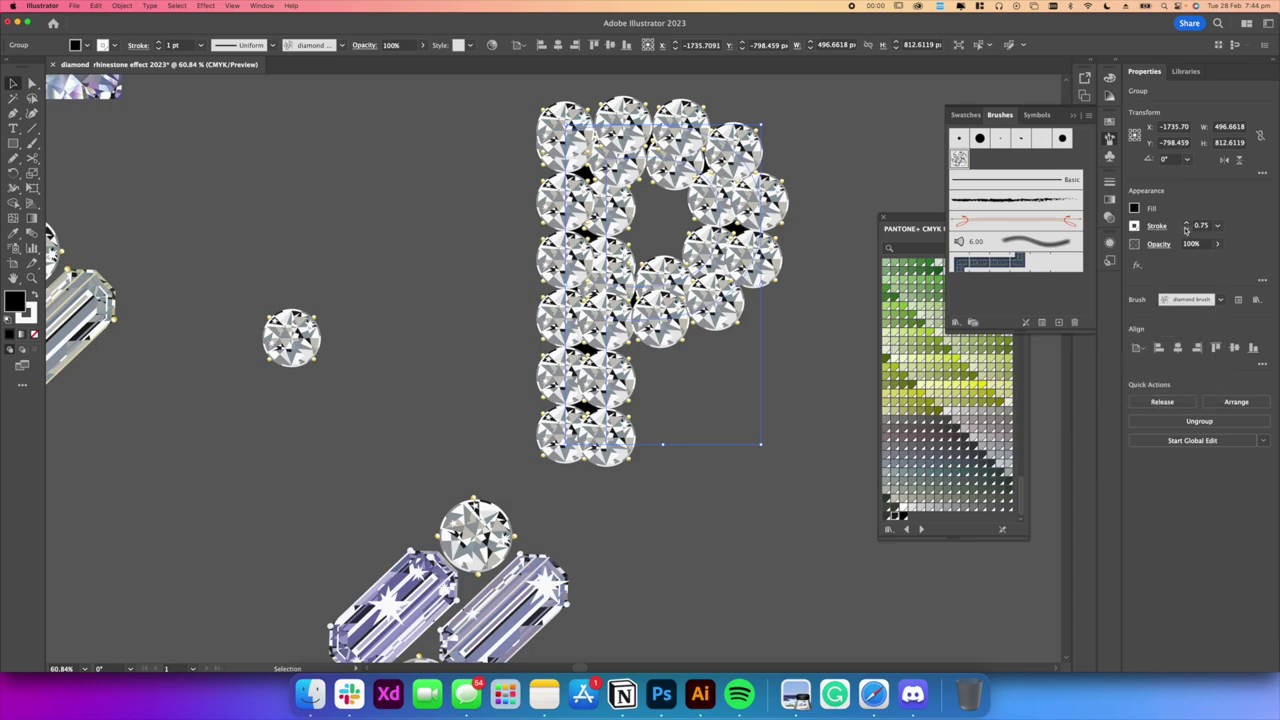
left_click(1187, 229)
left_click(1187, 229)
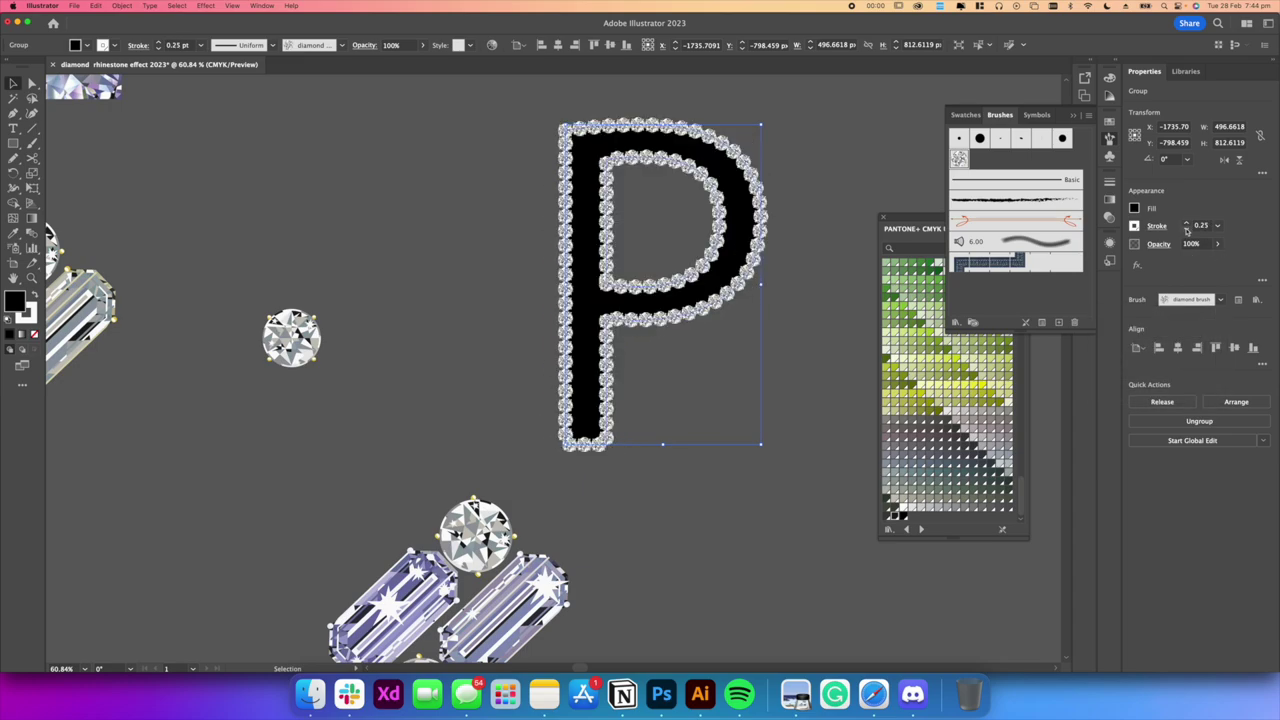
left_click(1187, 229)
left_click(1187, 223)
left_click(795, 286)
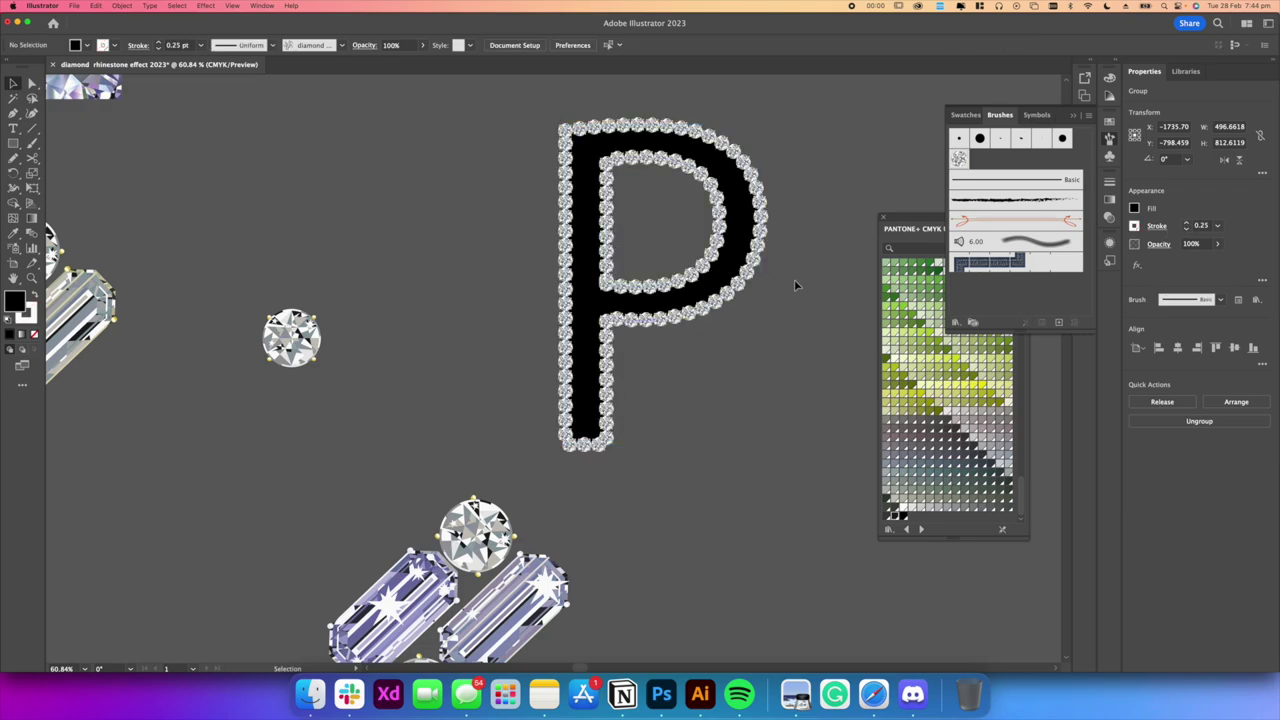
Remove the black fill from the letter P so only its diamond brush outline is left, and deselect it
scroll(756, 279, "down", 5)
scroll(756, 279, "up", 3)
left_click(742, 252)
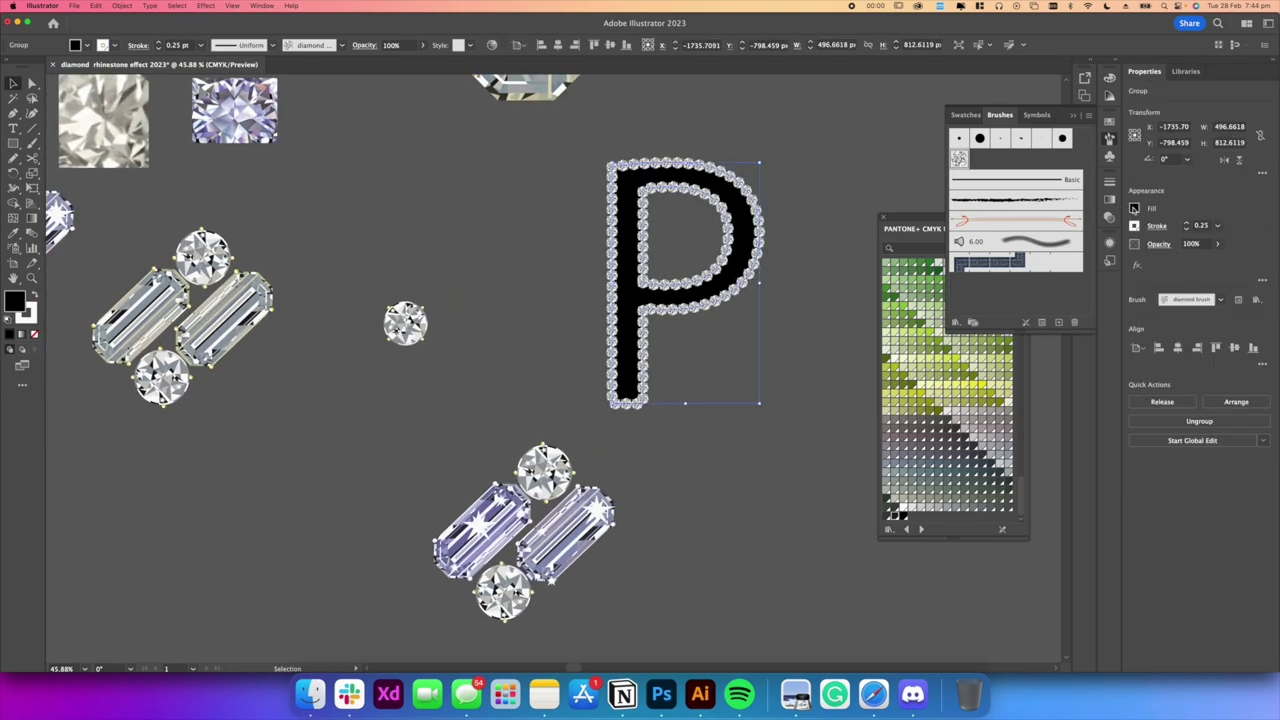
left_click(1134, 209)
left_click(1000, 257)
left_click(812, 239)
left_click(820, 235)
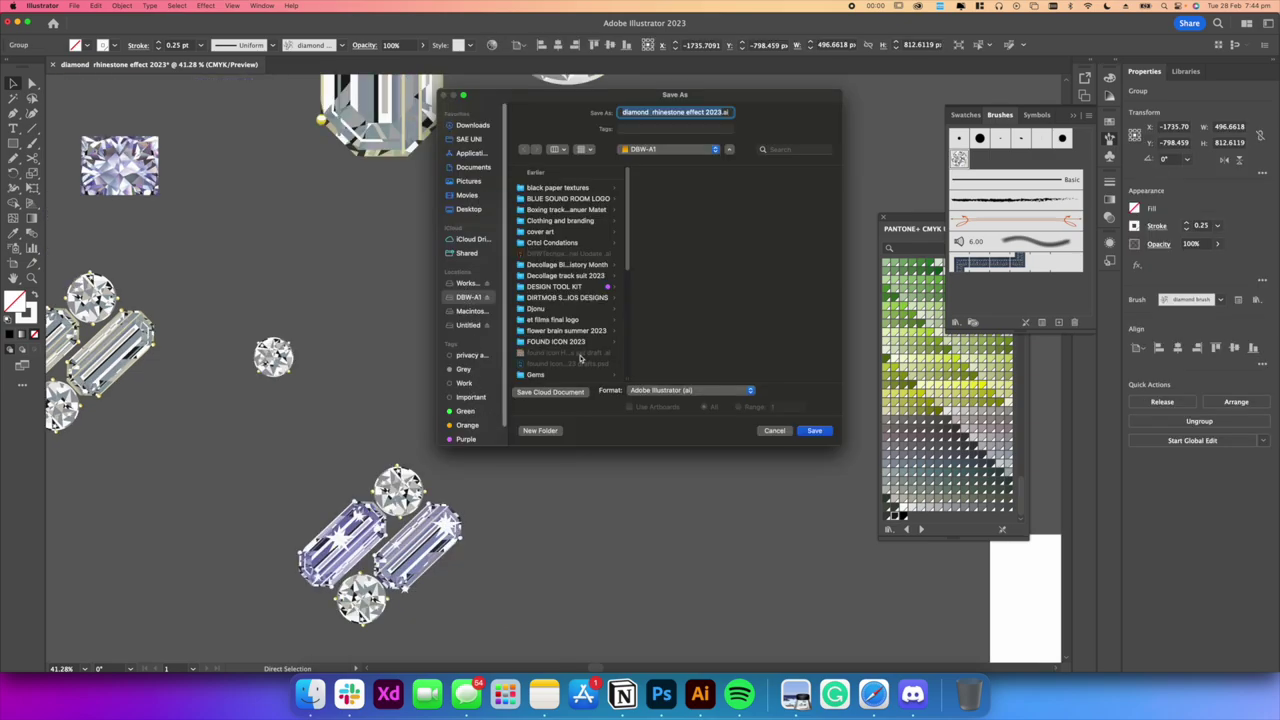
Save the document as "diamond rhinestone effect 2023.ai" in Adobe Illustrator format on the DBW-A1 drive, using the YouTube projects folder
scroll(550, 300, "down", 5)
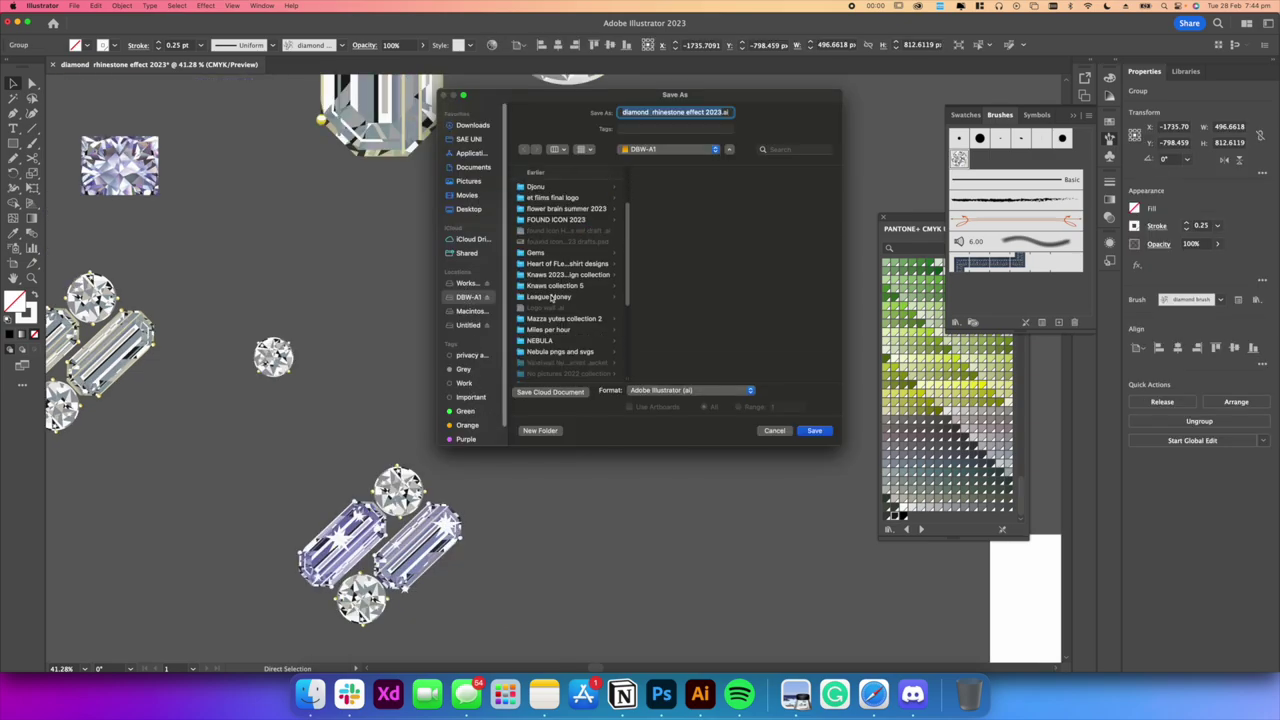
scroll(550, 297, "down", 5)
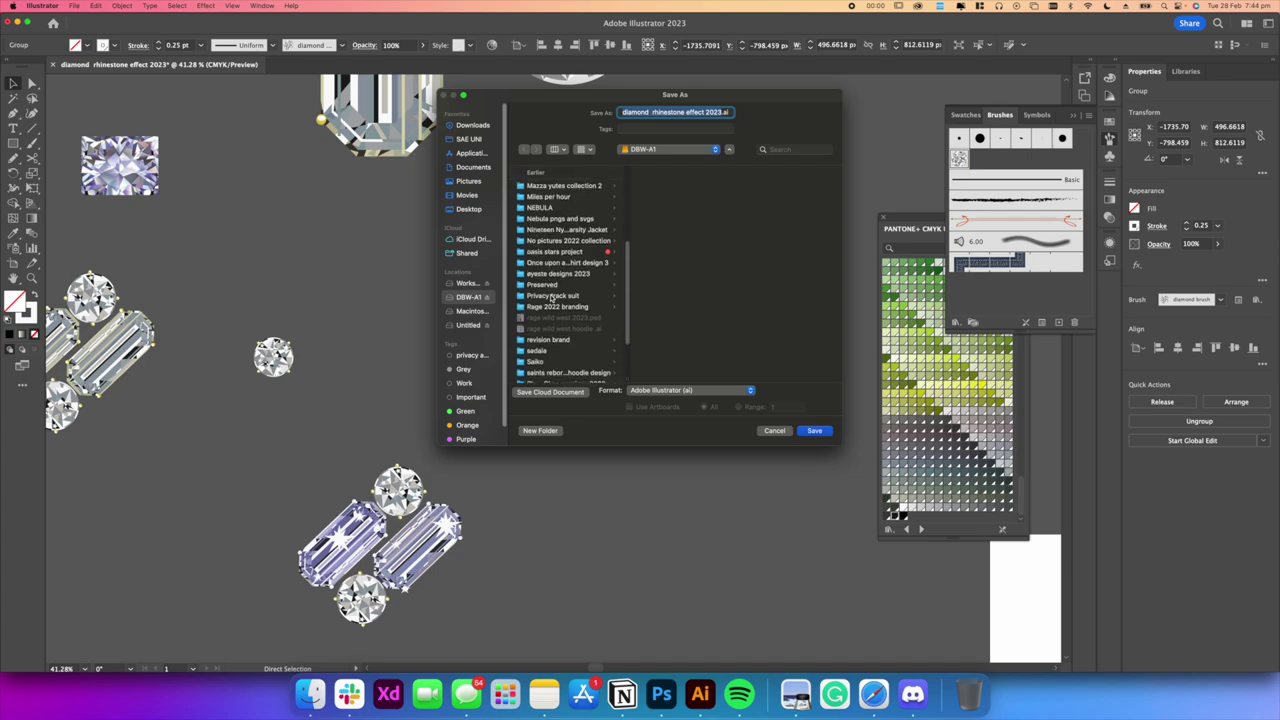
scroll(550, 297, "down", 3)
left_click(560, 372)
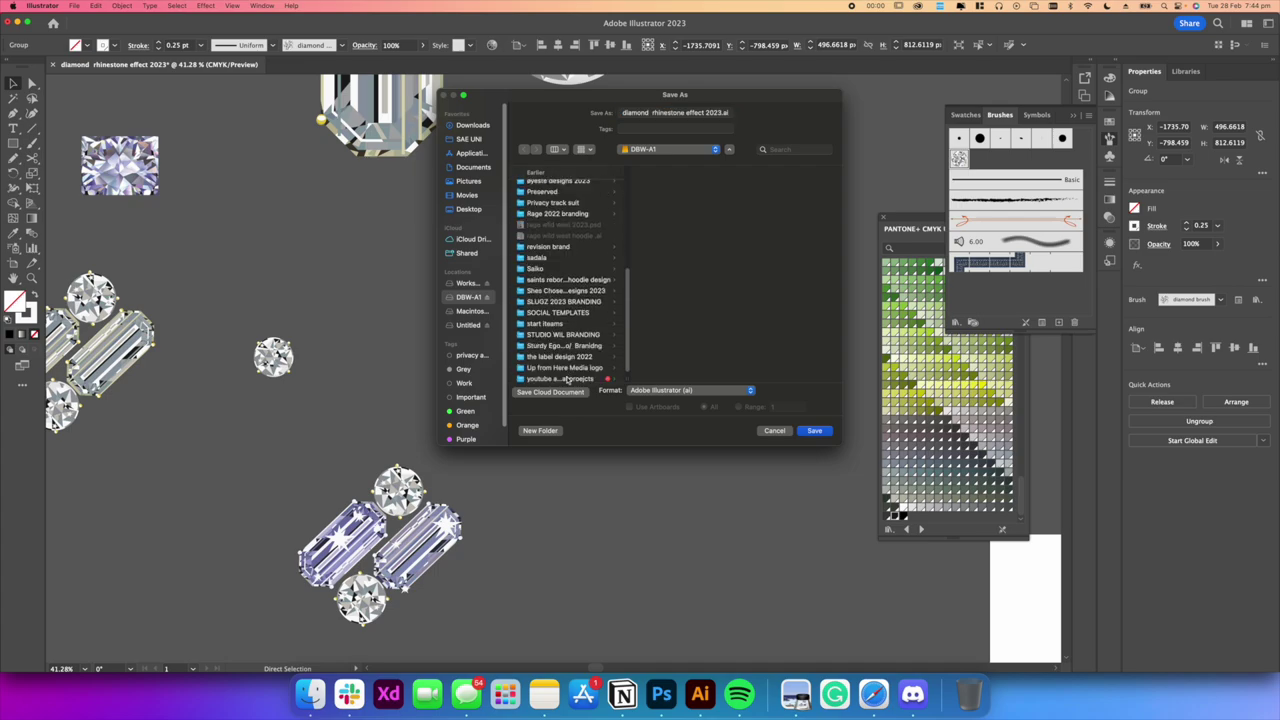
left_click(815, 431)
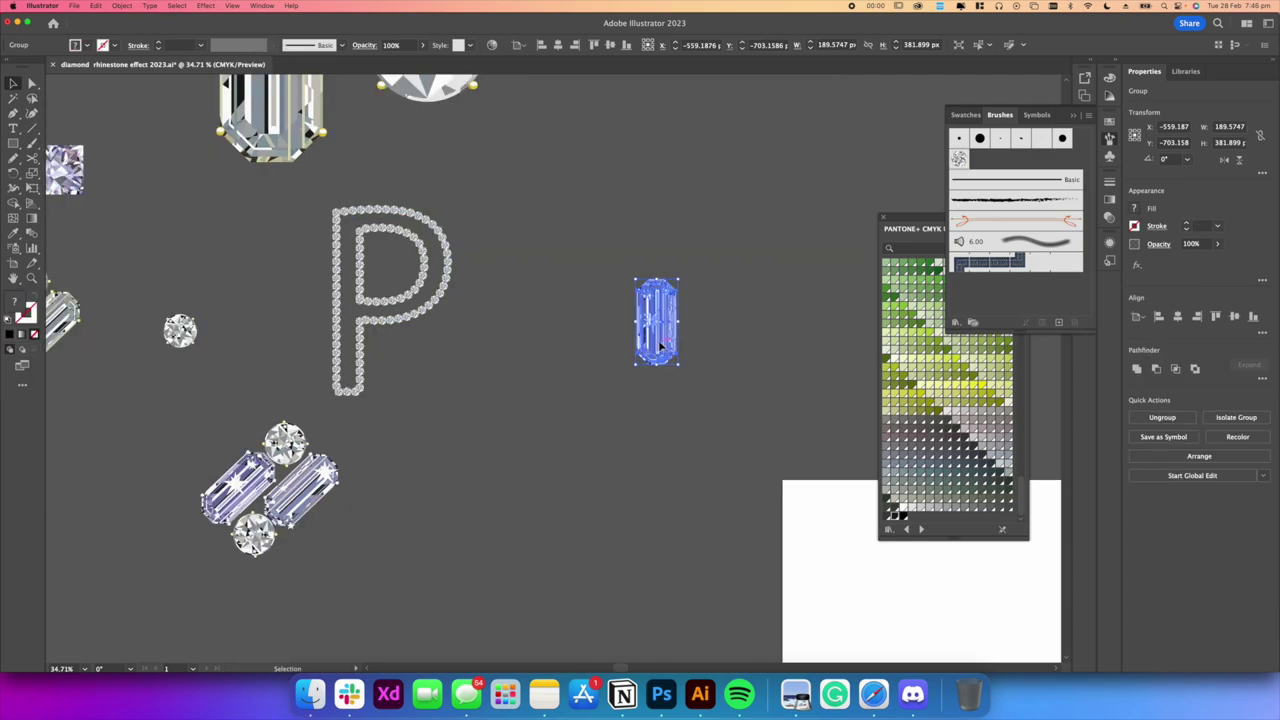
Start a new scatter brush from the upright purple elongated gem beside the letter P
left_click_drag(656, 322, 639, 316)
left_click_drag(866, 357, 826, 380)
left_click(1059, 322)
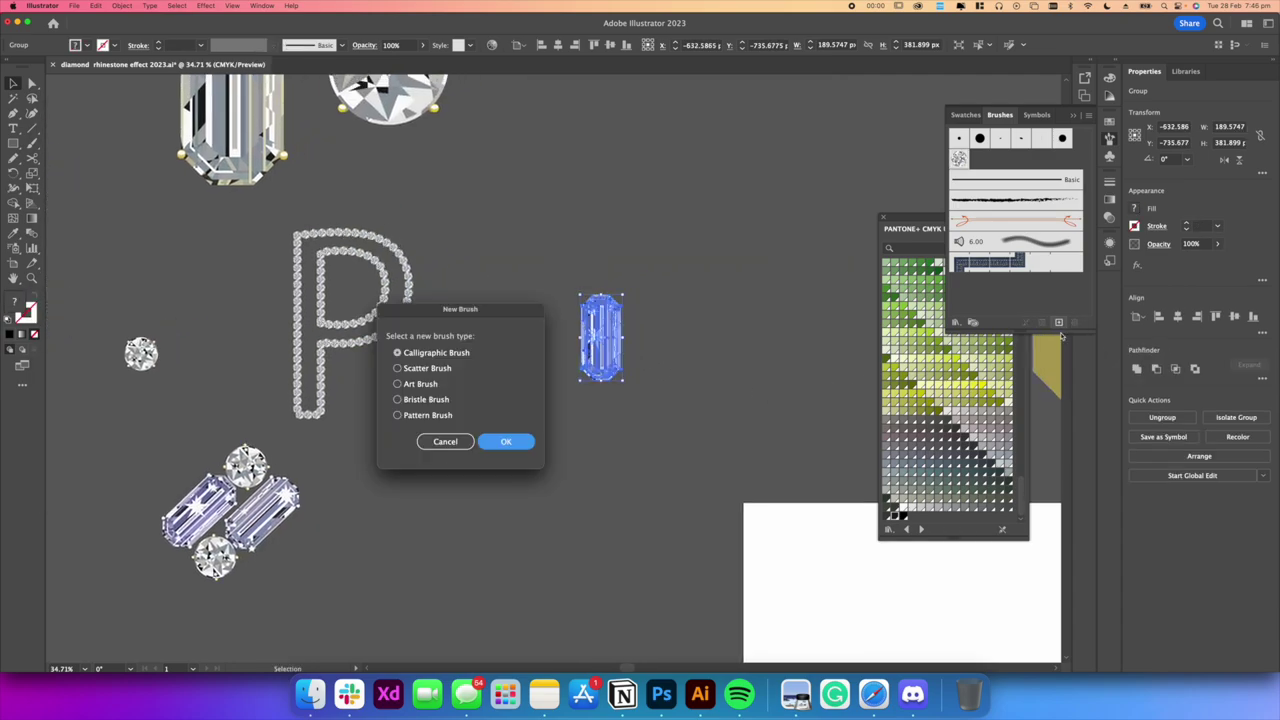
left_click(397, 368)
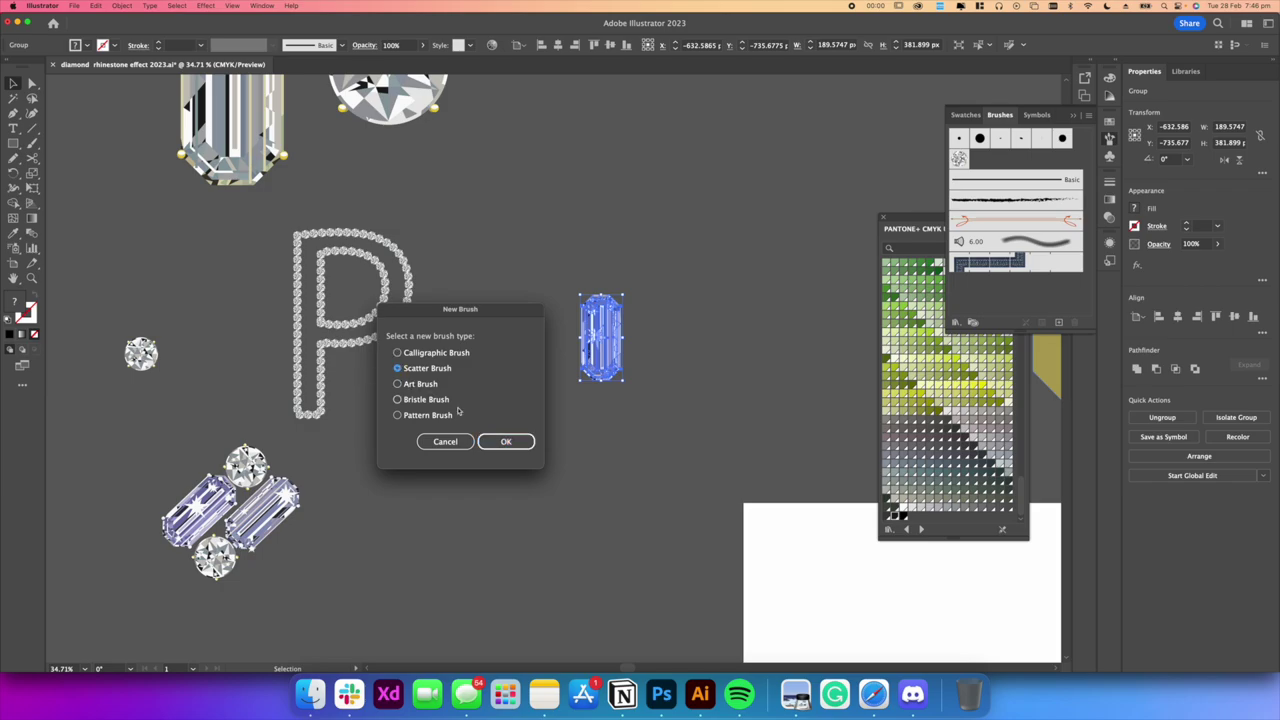
key("Return")
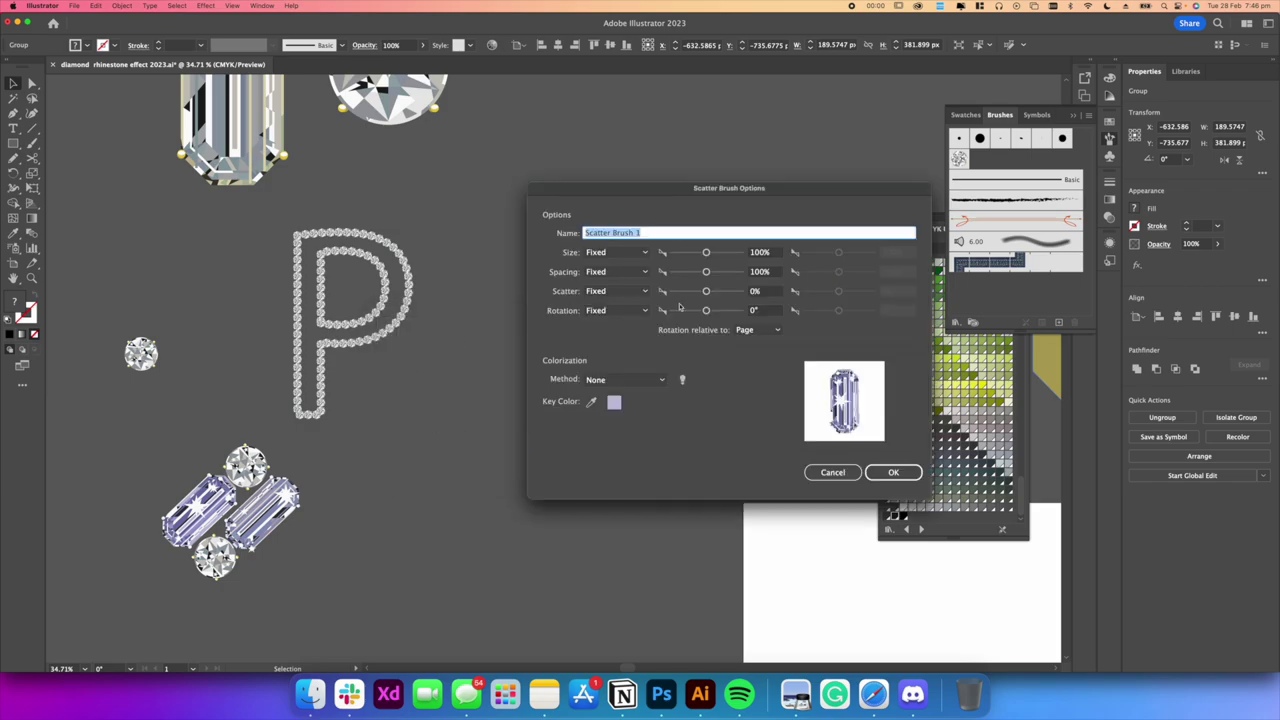
Set the elongated gem brush's rotation method to Tilt and name it "diamond brush"
left_click(612, 310)
left_click(606, 379)
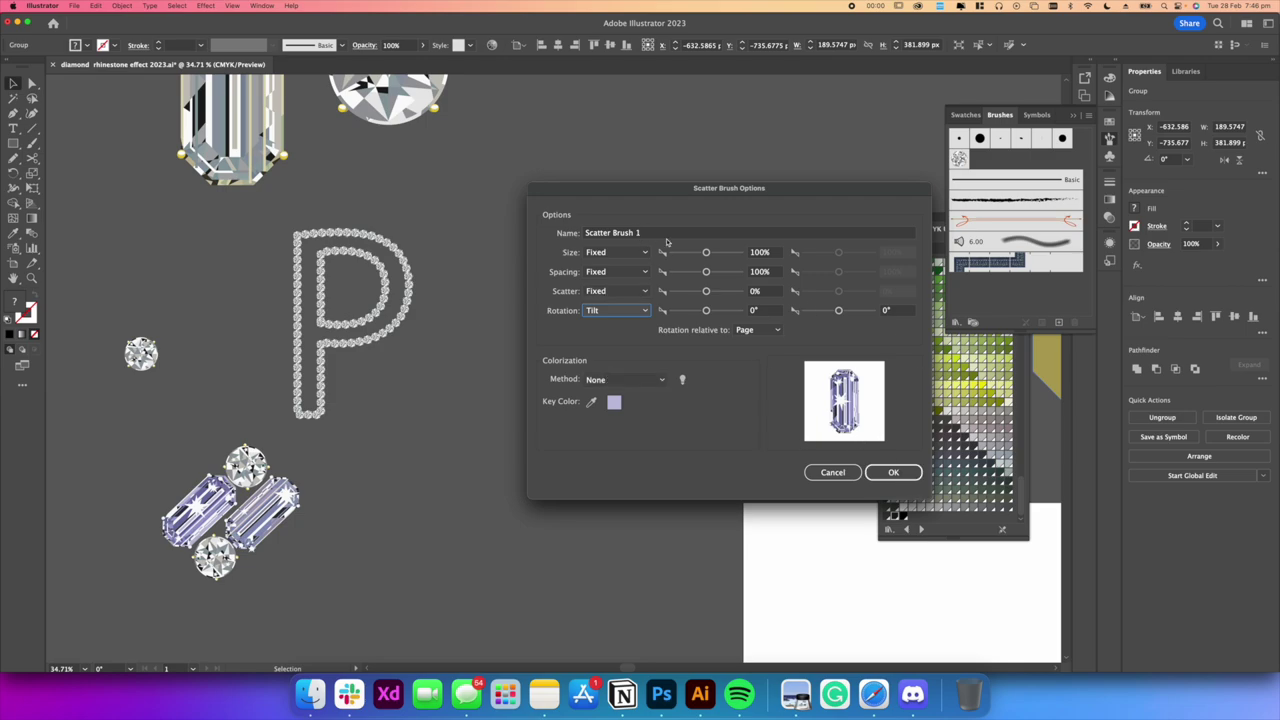
left_click_drag(642, 231, 576, 229)
type("diamond brush")
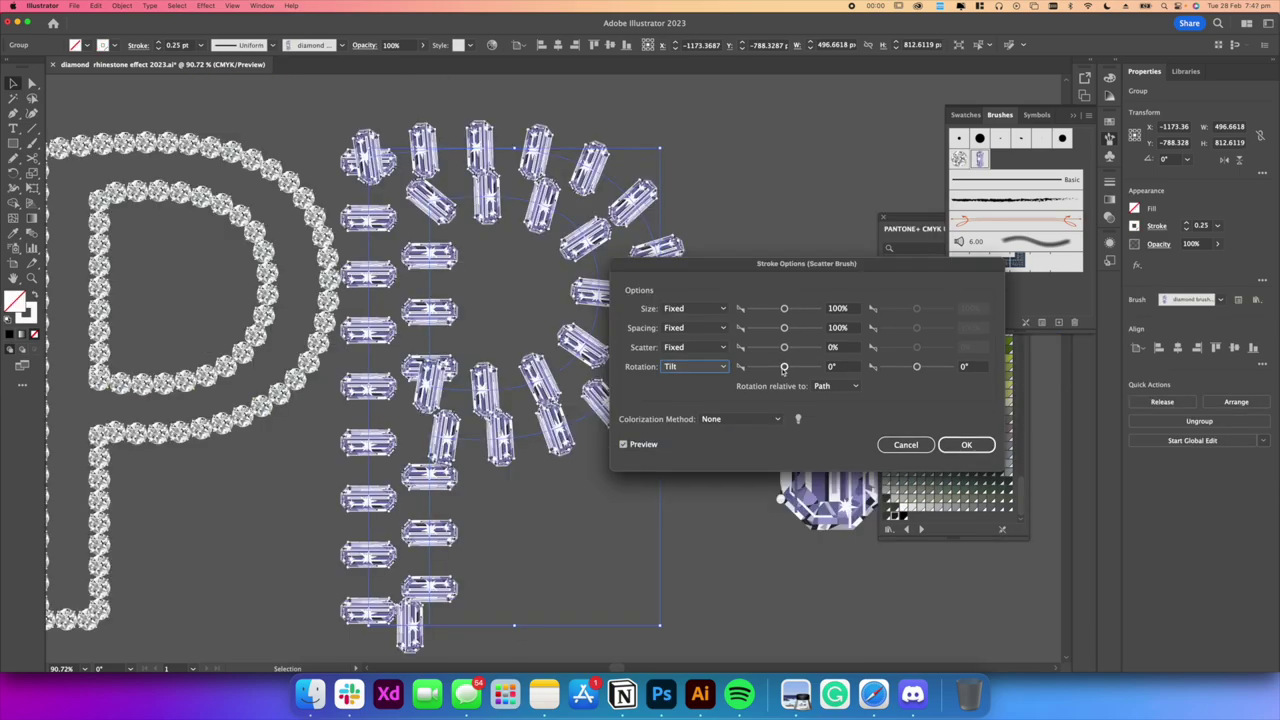
Set the Tilt rotation of the second letter P's elongated gem stroke to -180° and reselect the letter and its brush
left_click_drag(784, 367, 747, 366)
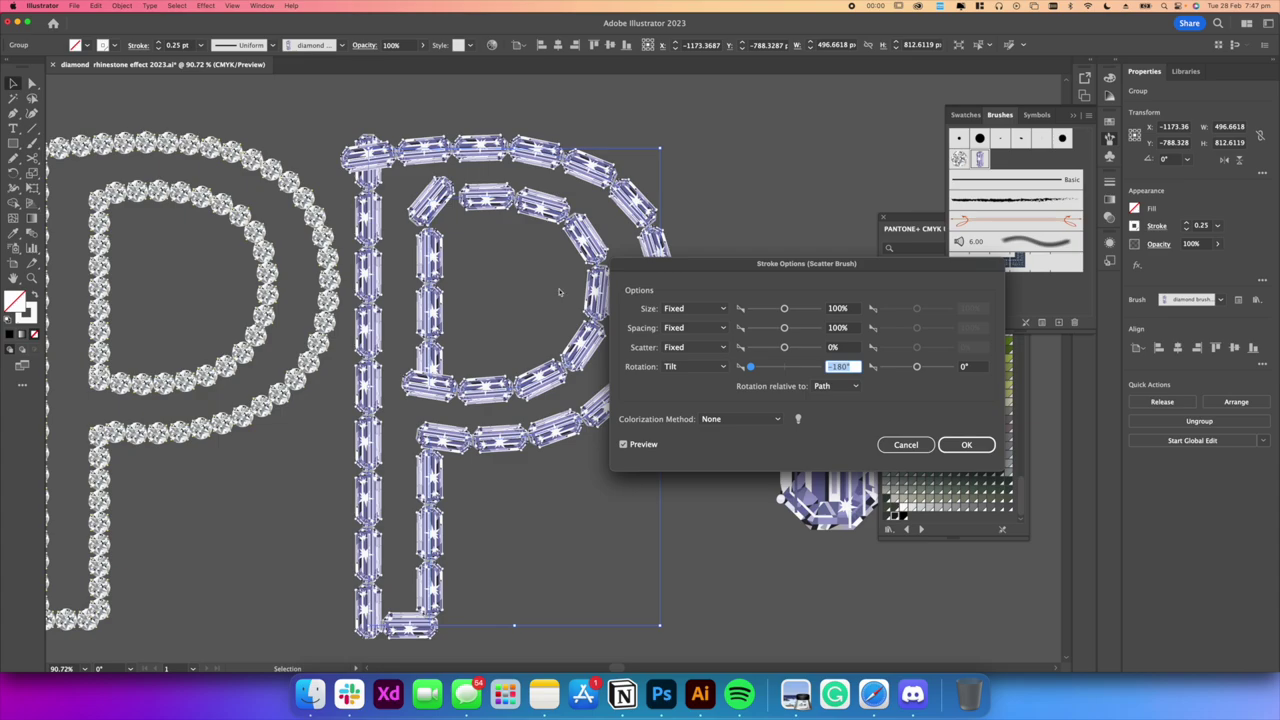
left_click_drag(821, 267, 838, 240)
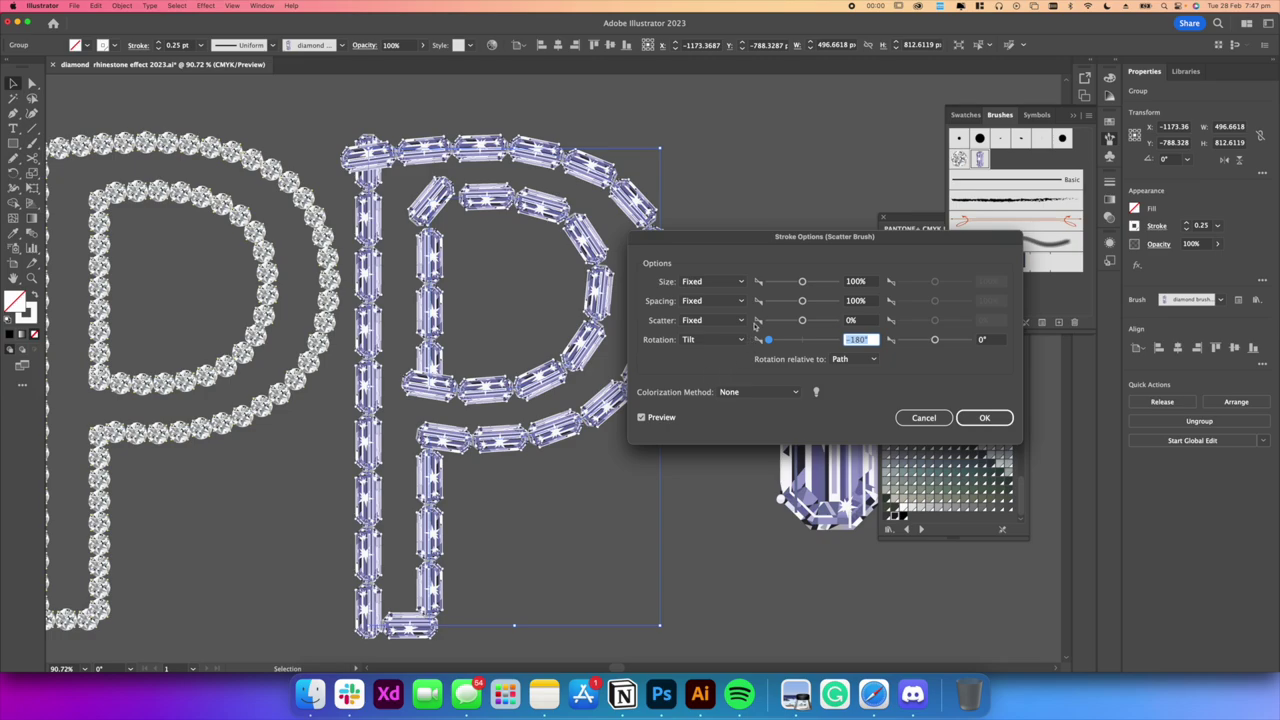
left_click(983, 417)
left_click(689, 267)
scroll(689, 267, "down", 3)
left_click(677, 272)
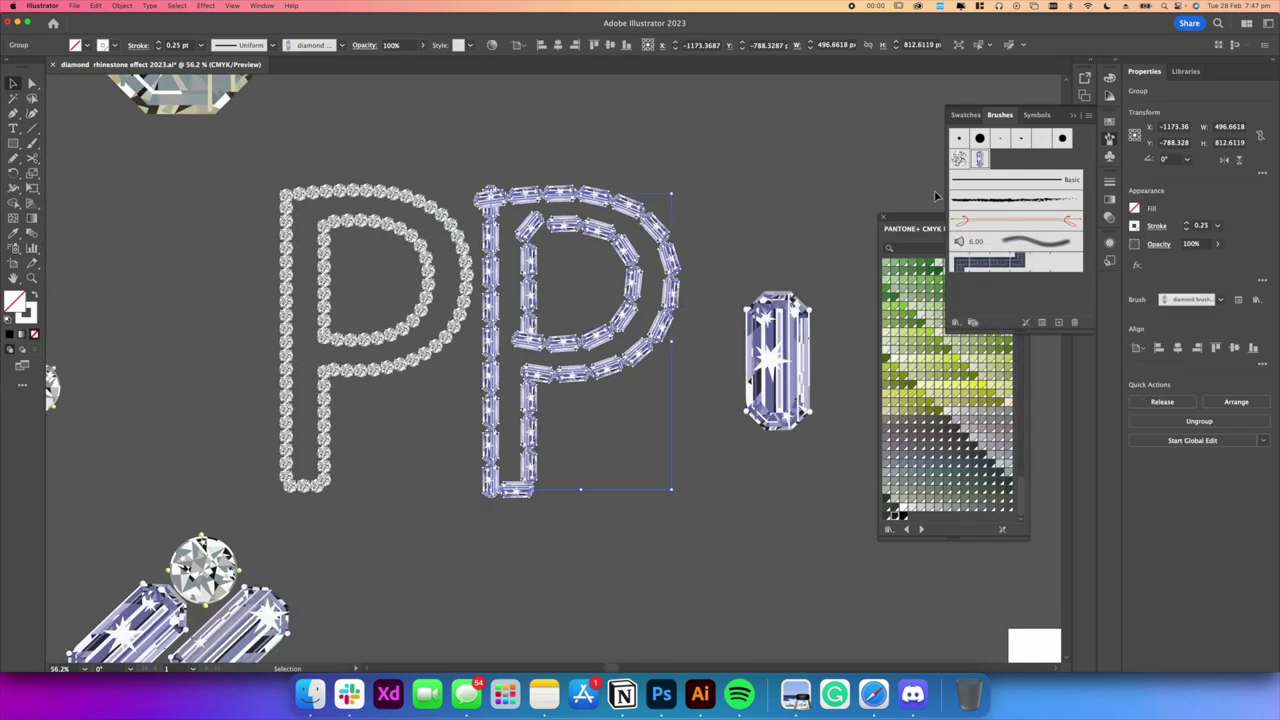
left_click(980, 160)
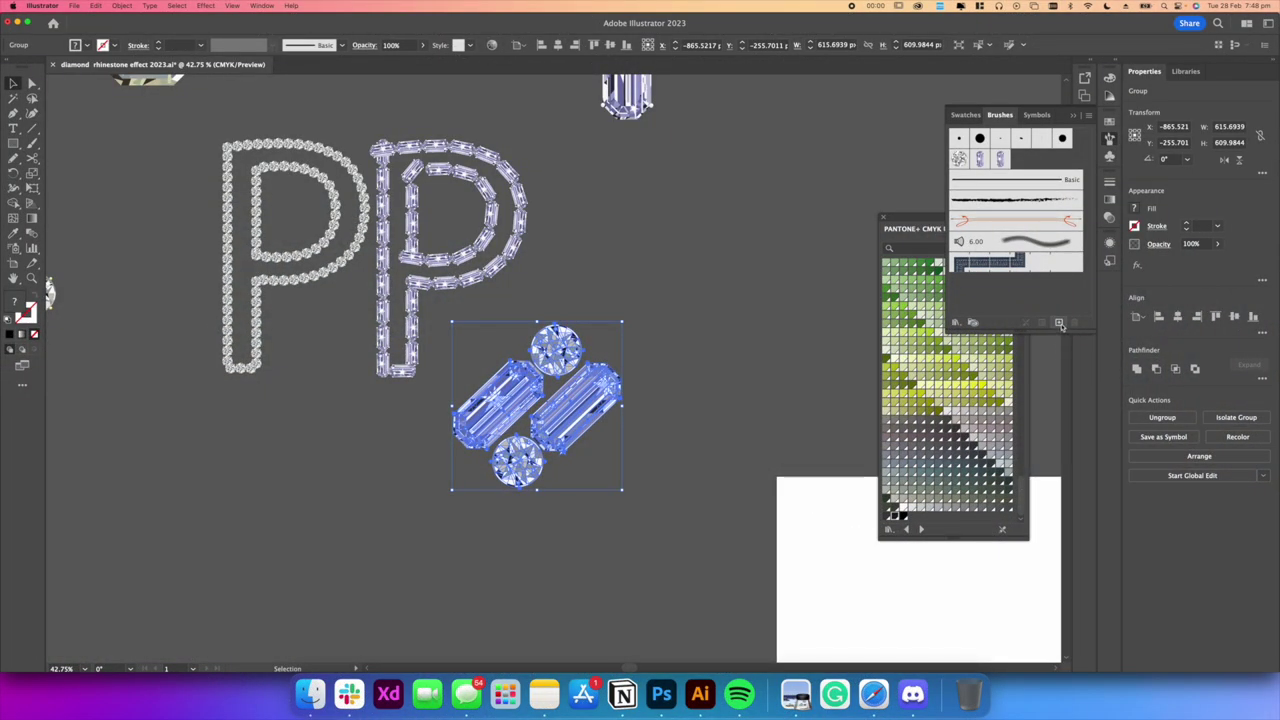
Start a scatter brush from the four-gem cluster, with its rotation relative to the path
left_click(1058, 322)
left_click(397, 369)
key("Return")
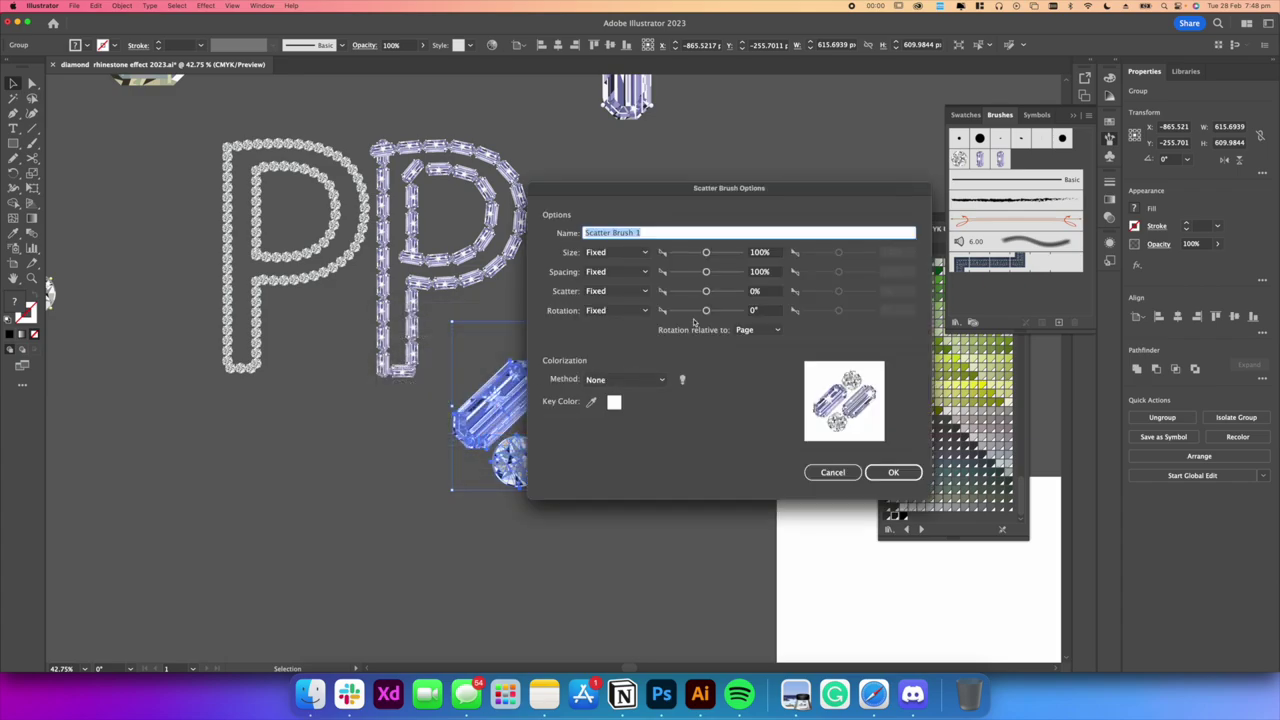
left_click(758, 330)
left_click(749, 356)
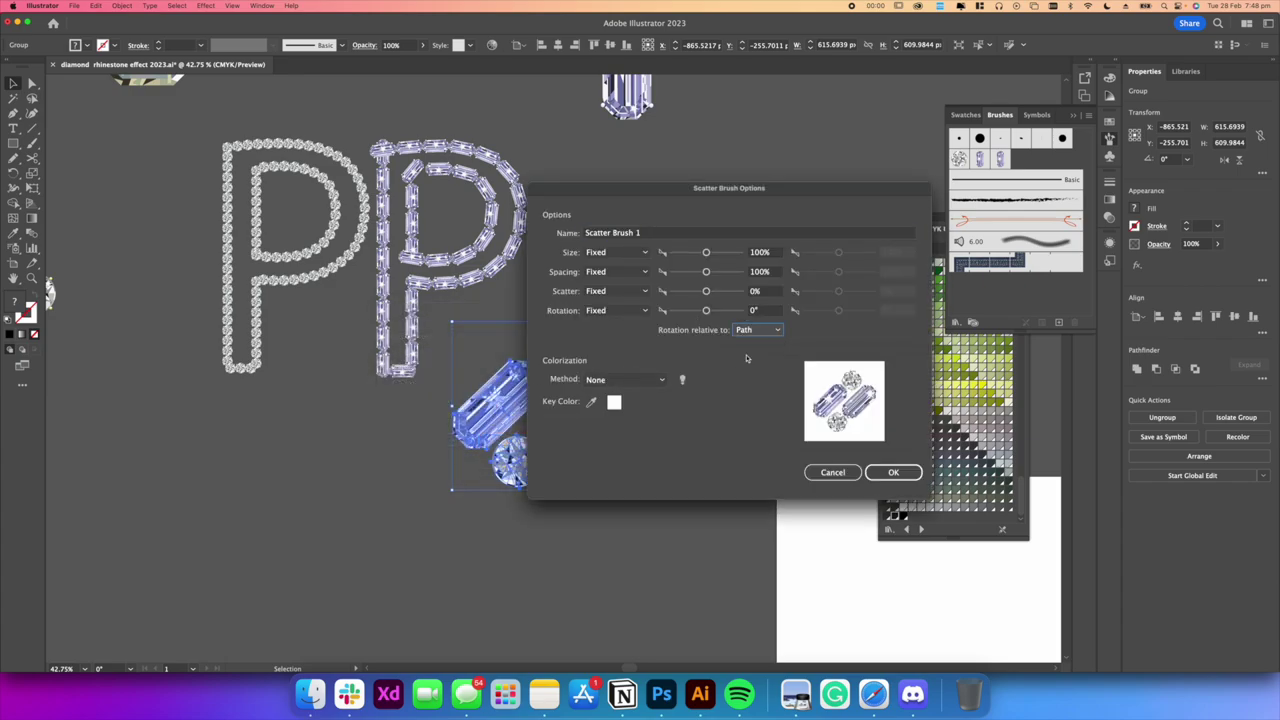
Set the cluster brush's rotation to -180° with the Rotation method, name it "diamond pattern", and create it
left_click_drag(706, 310, 672, 310)
left_click(618, 310)
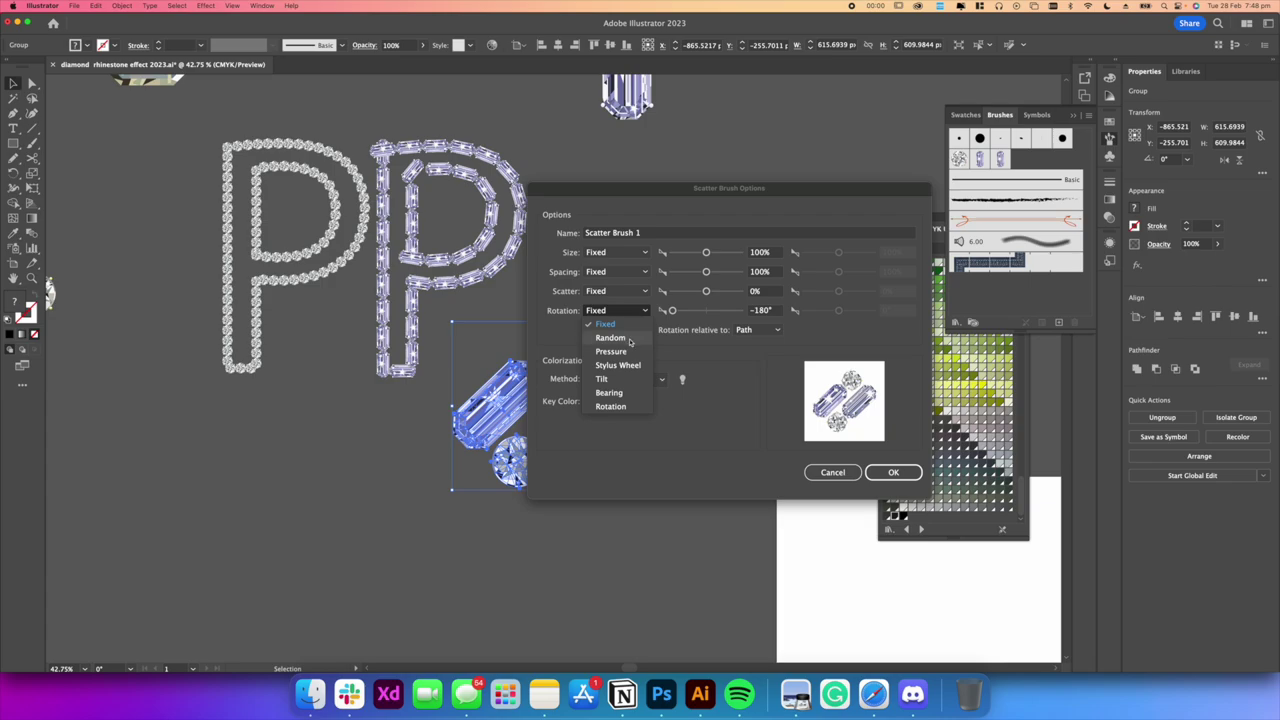
left_click(610, 406)
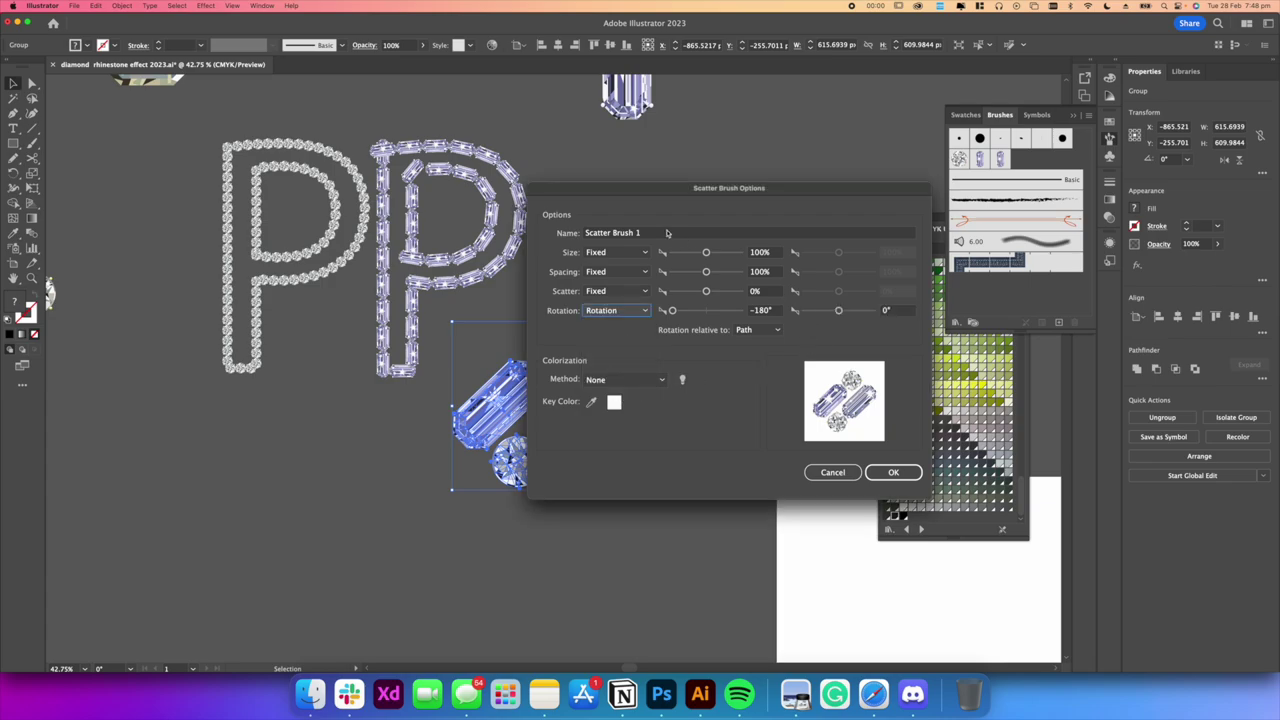
left_click_drag(664, 235, 565, 233)
type("diamond pattern")
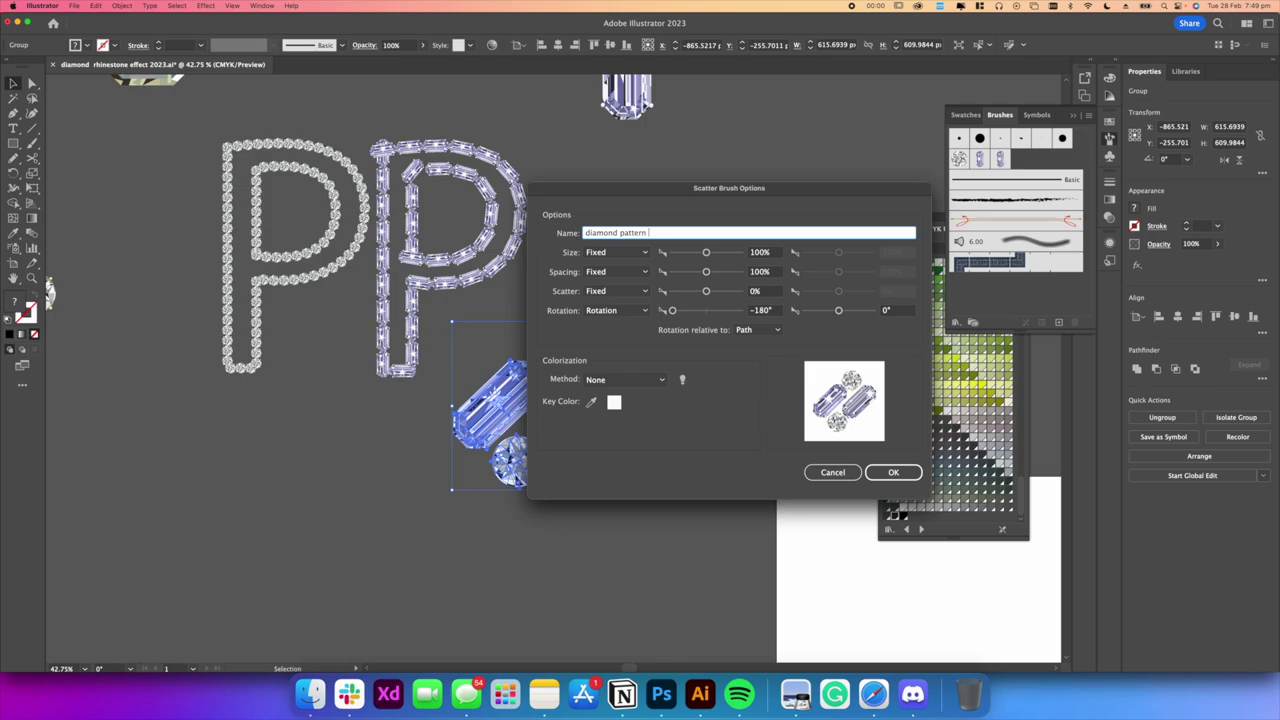
key("Return")
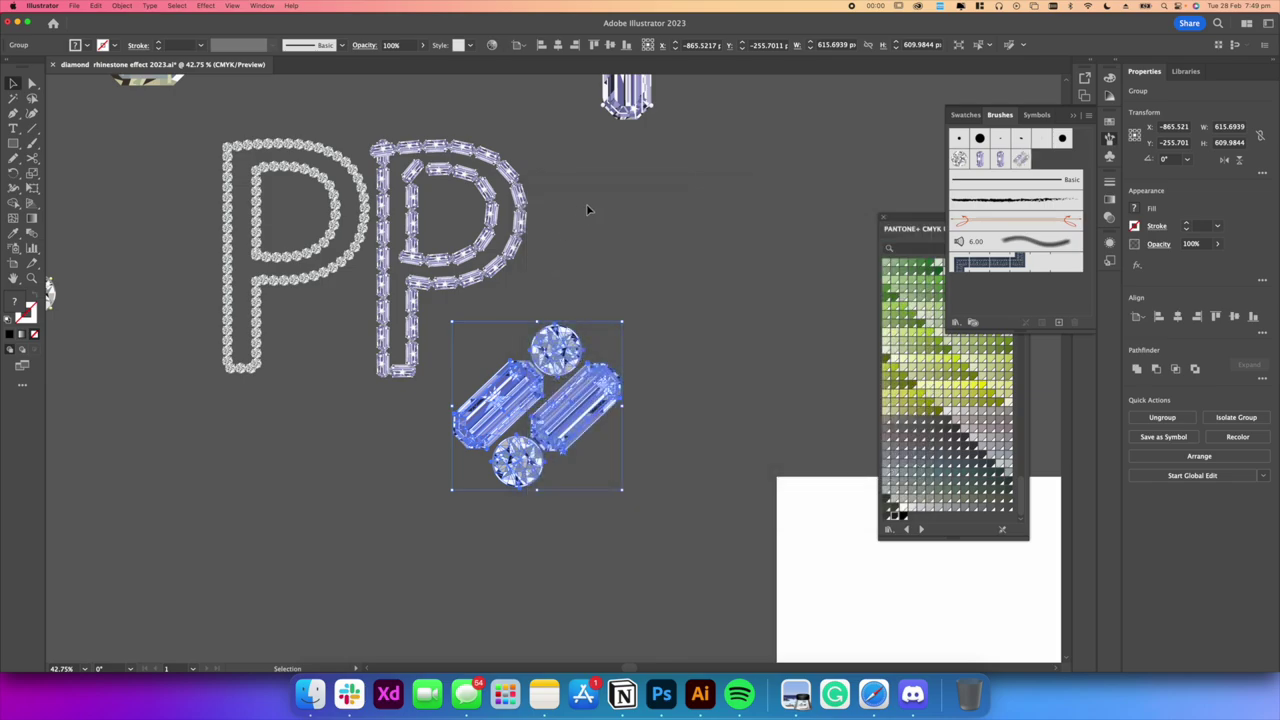
Apply the diamond pattern cluster brush to the second letter P and open its stroke options
left_click(665, 222)
scroll(665, 222, "down", 3)
left_click(550, 250)
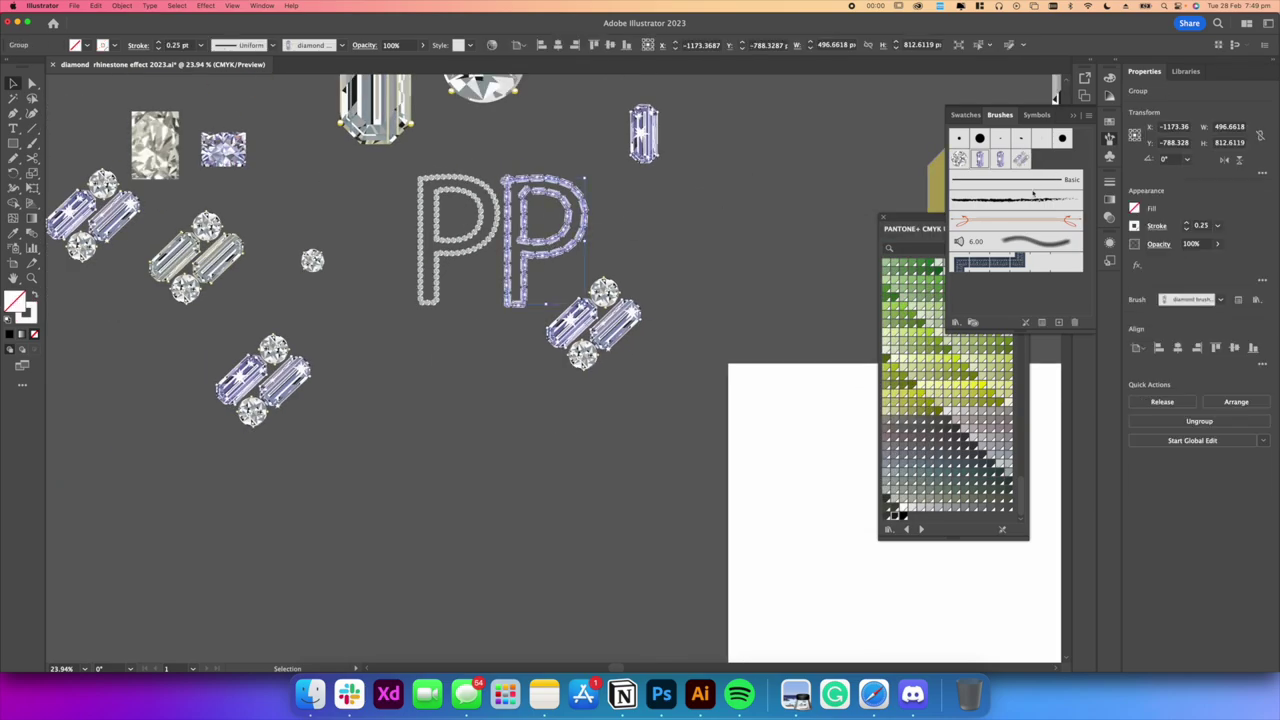
left_click(1020, 160)
scroll(538, 225, "up", 5)
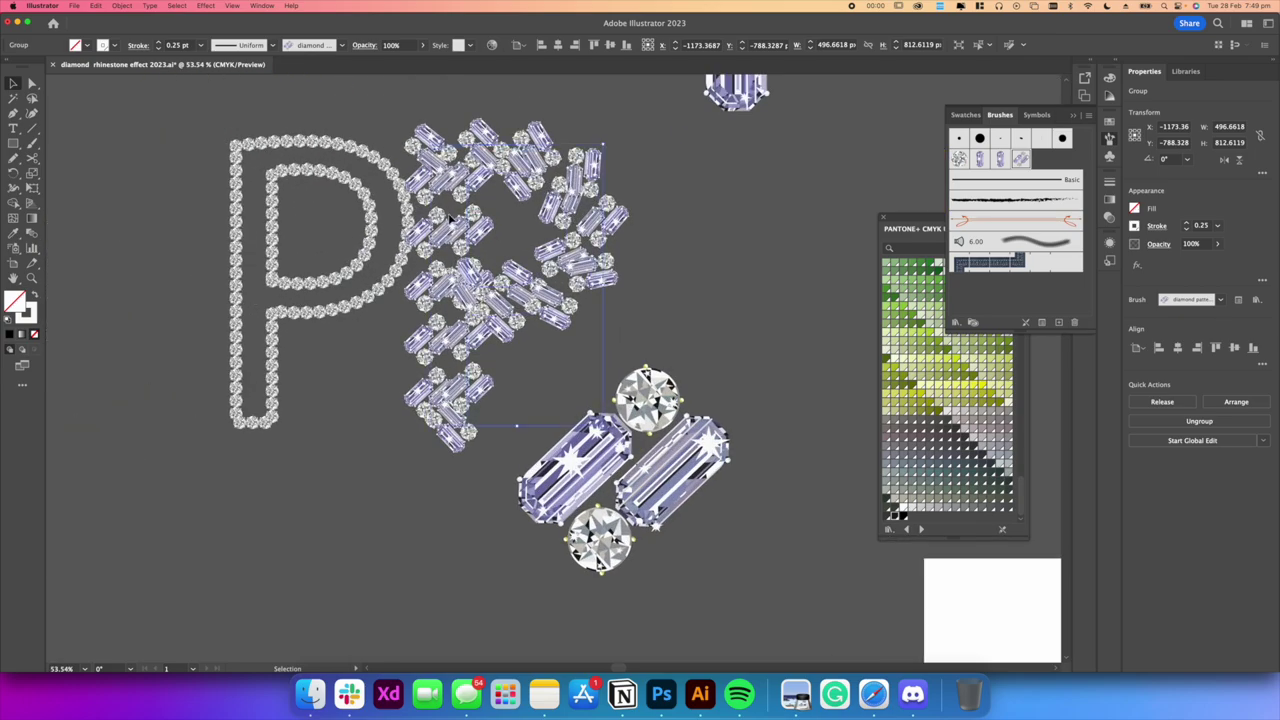
left_click(1186, 224)
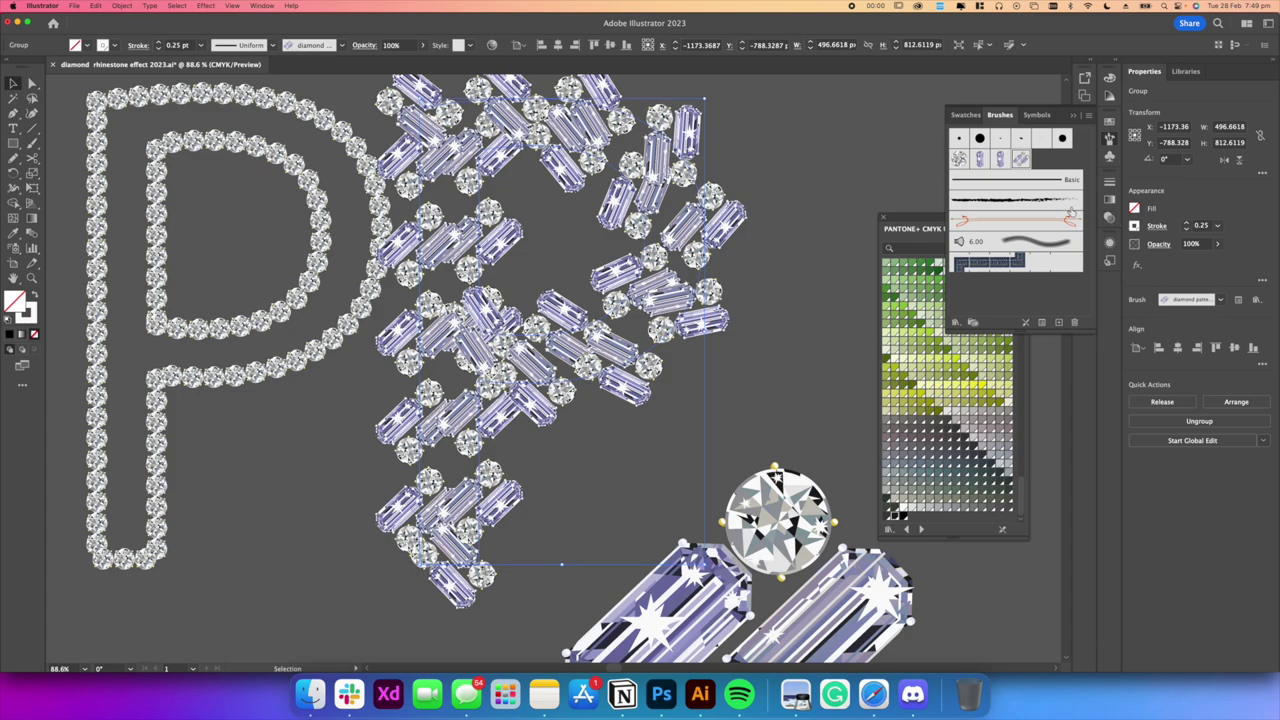
left_click(1040, 323)
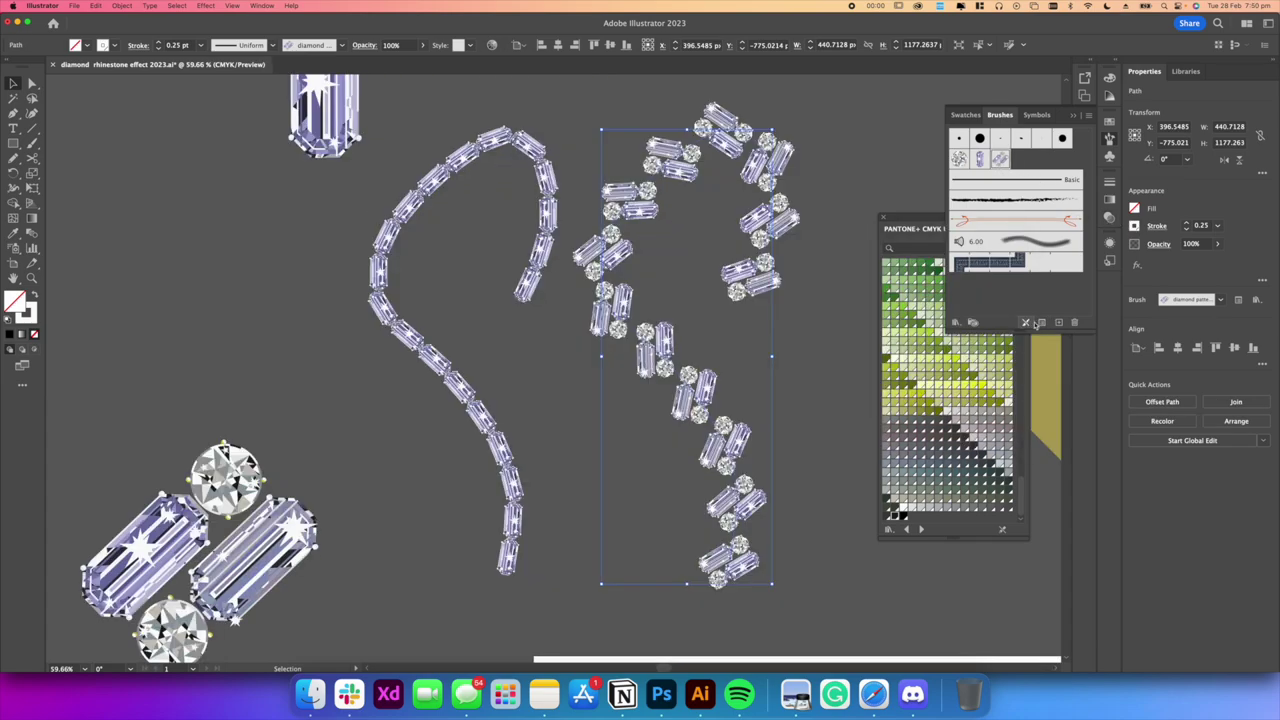
Set the second rotation value of the curved path's gem cluster stroke to 84° with the preview turned on
left_click(1038, 323)
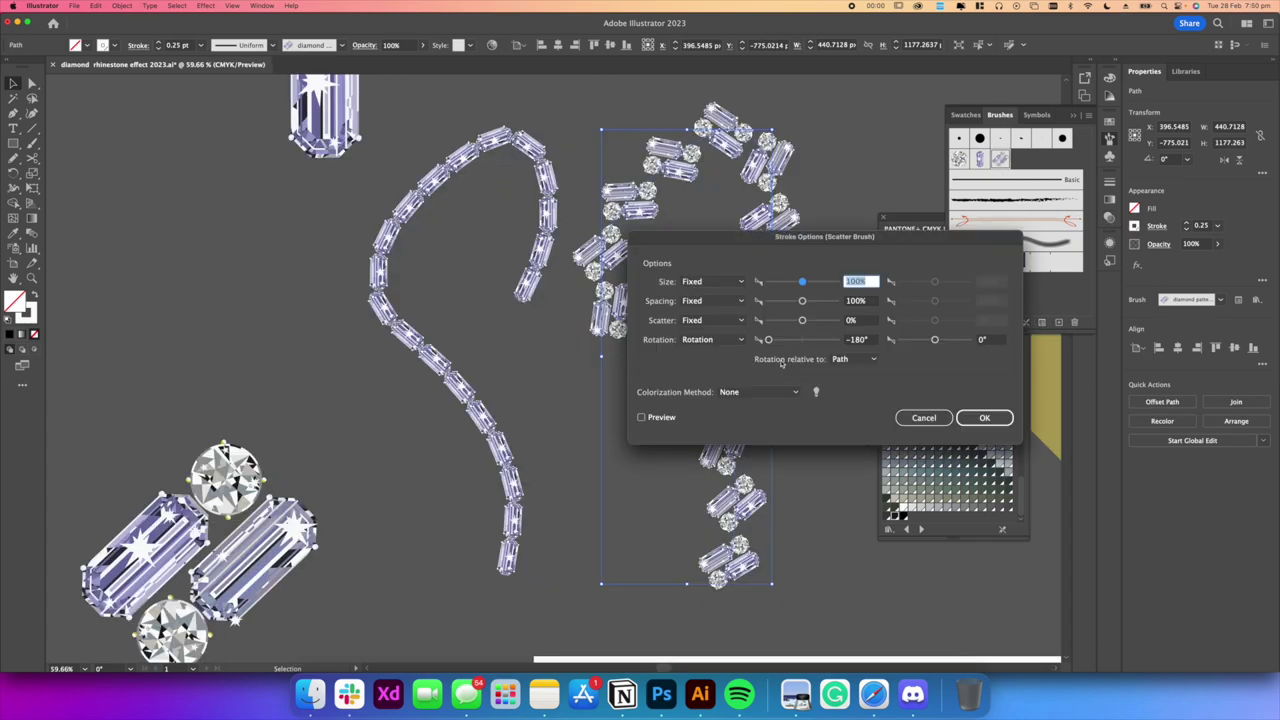
mouse_move(786, 248)
left_mouse_down()
mouse_move(878, 269)
mouse_move(976, 318)
left_mouse_up()
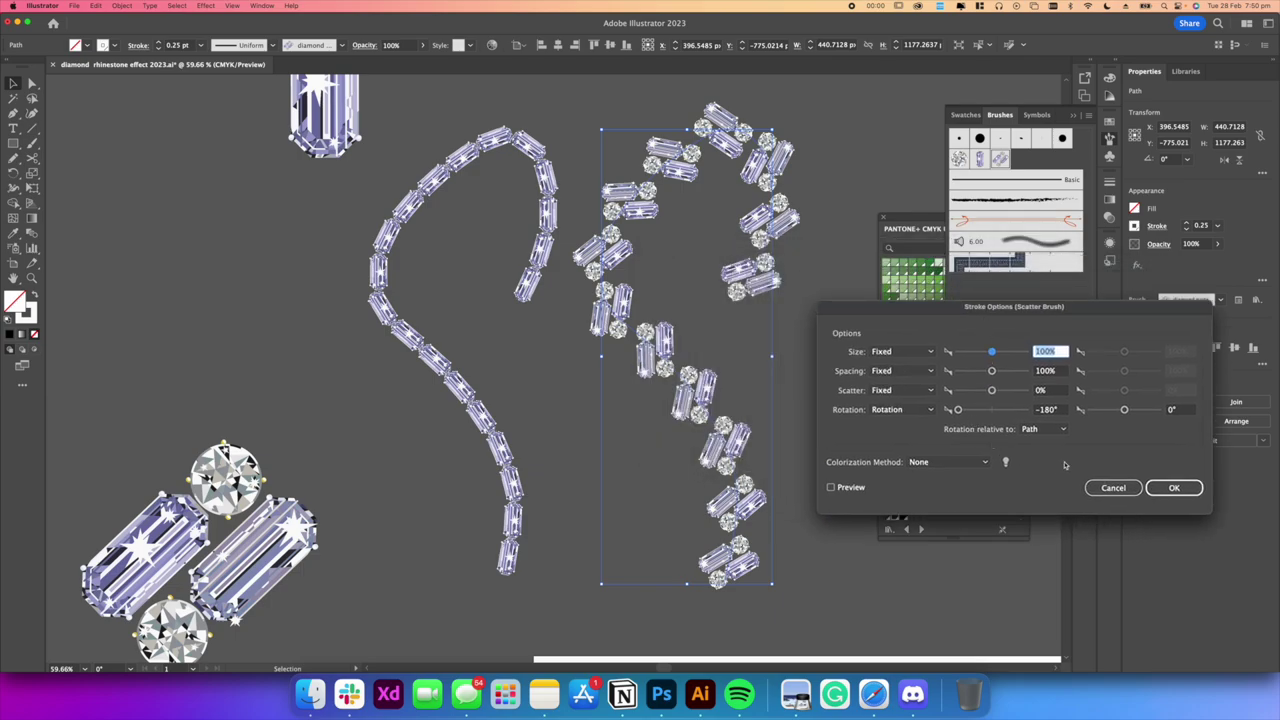
left_click(1104, 410)
left_click_drag(1104, 410, 1105, 410)
left_click(830, 487)
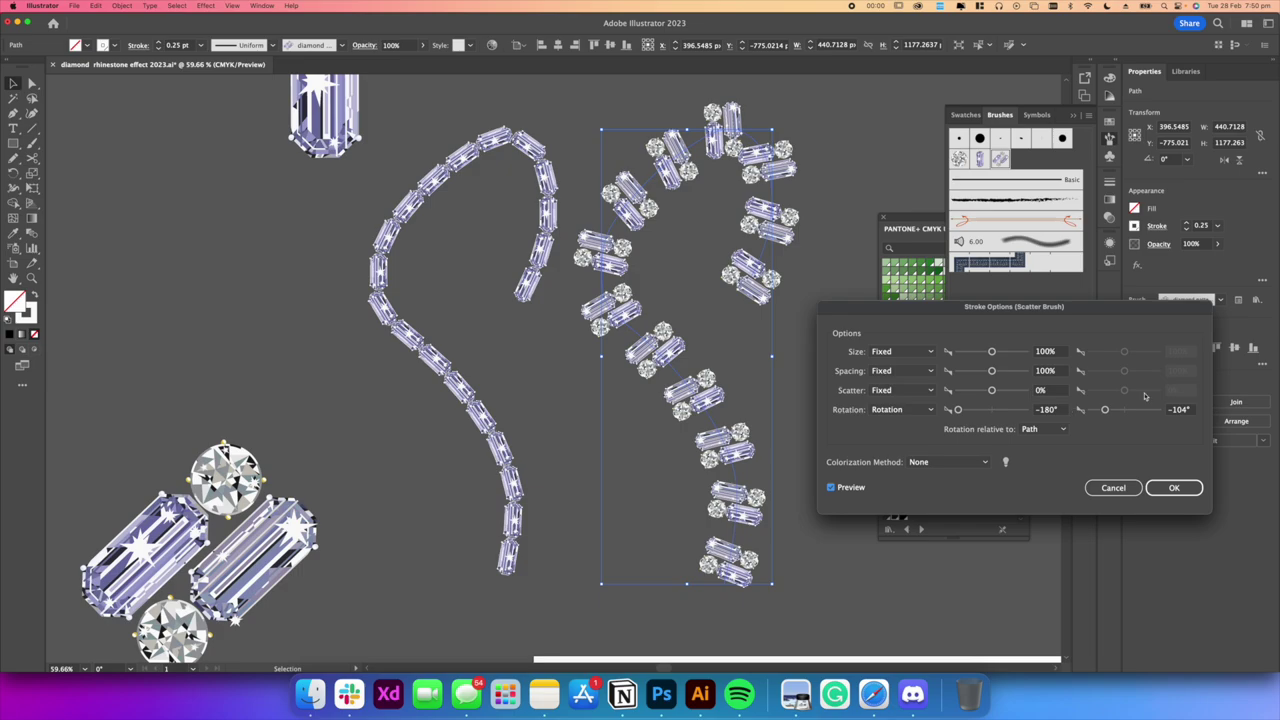
left_click(1115, 411)
left_click_drag(1115, 411, 1150, 410)
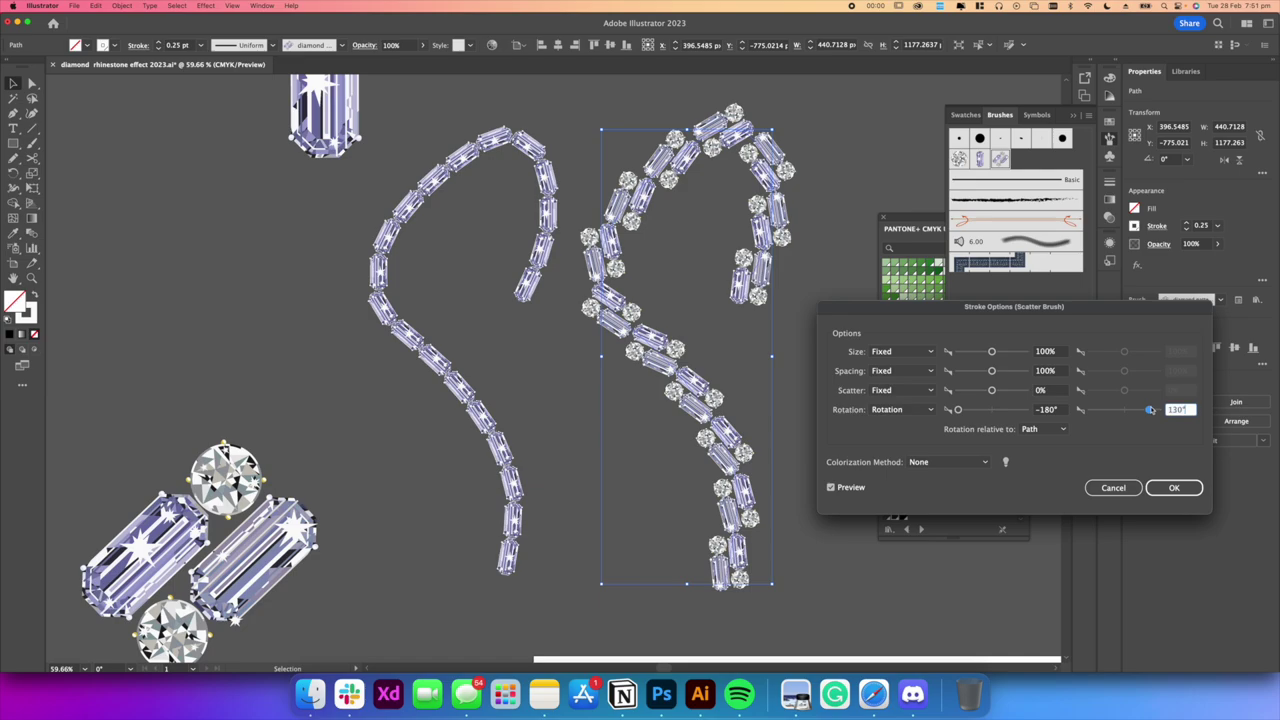
left_click_drag(1152, 409, 1146, 411)
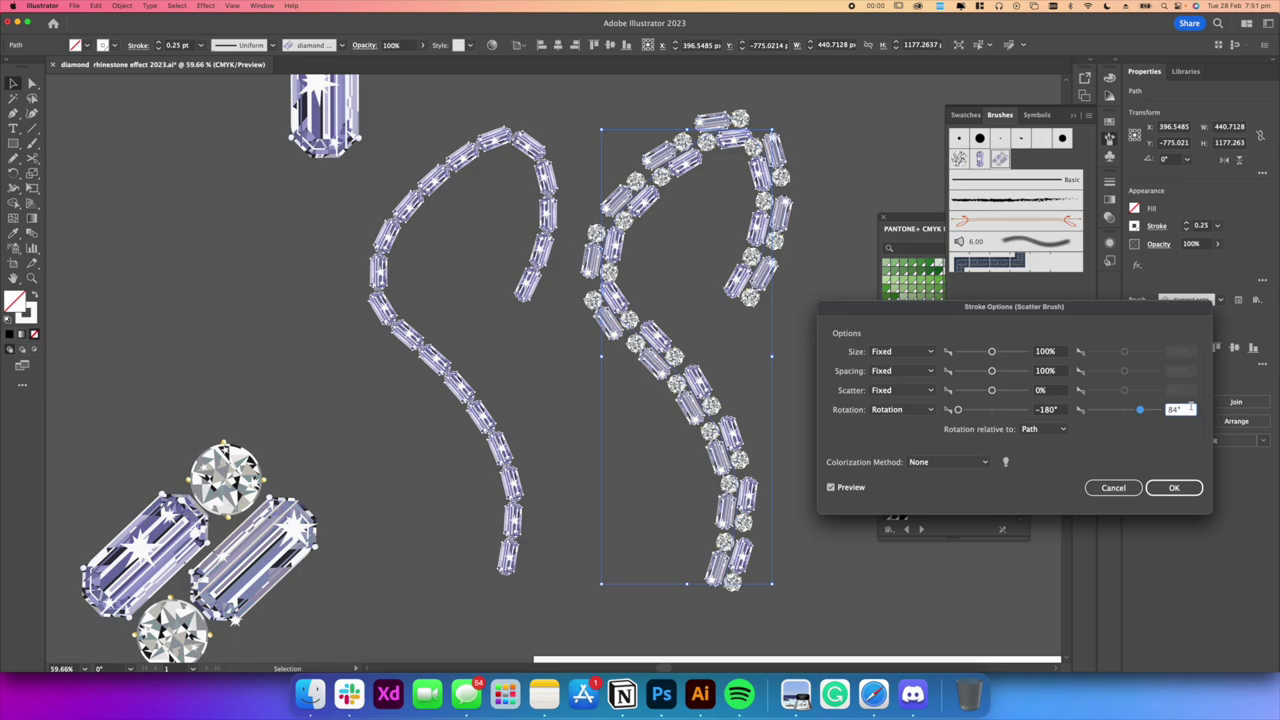
left_click(1172, 487)
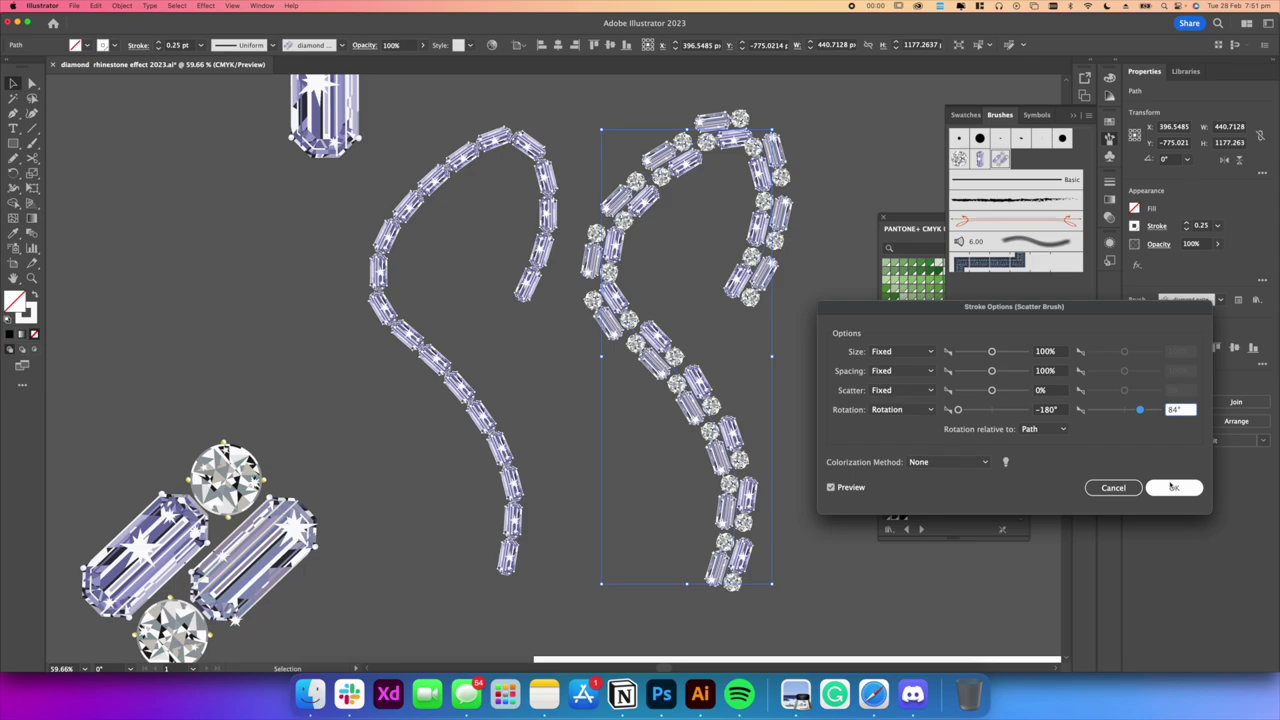
left_click(1165, 487)
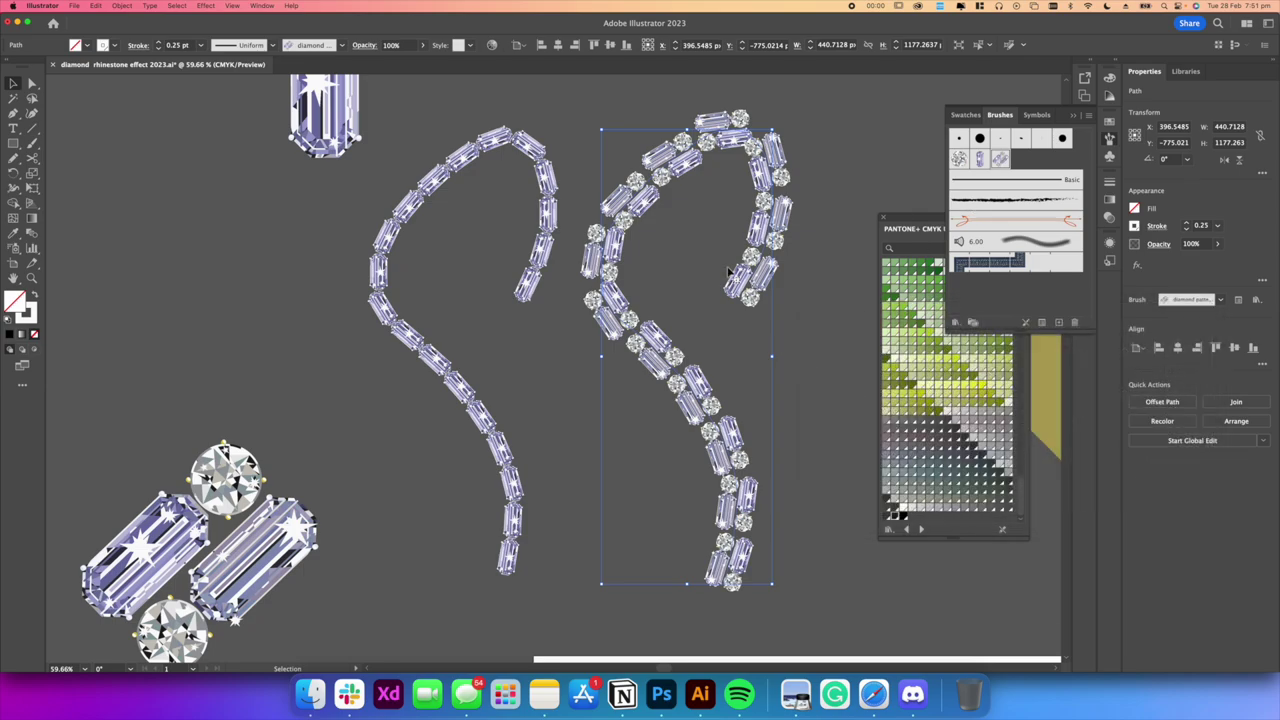
Set up another scatter brush from the four-gem cluster, rotated relative to the path, using the Rotation method at -180°
scroll(704, 267, "down", 6)
left_click(614, 349)
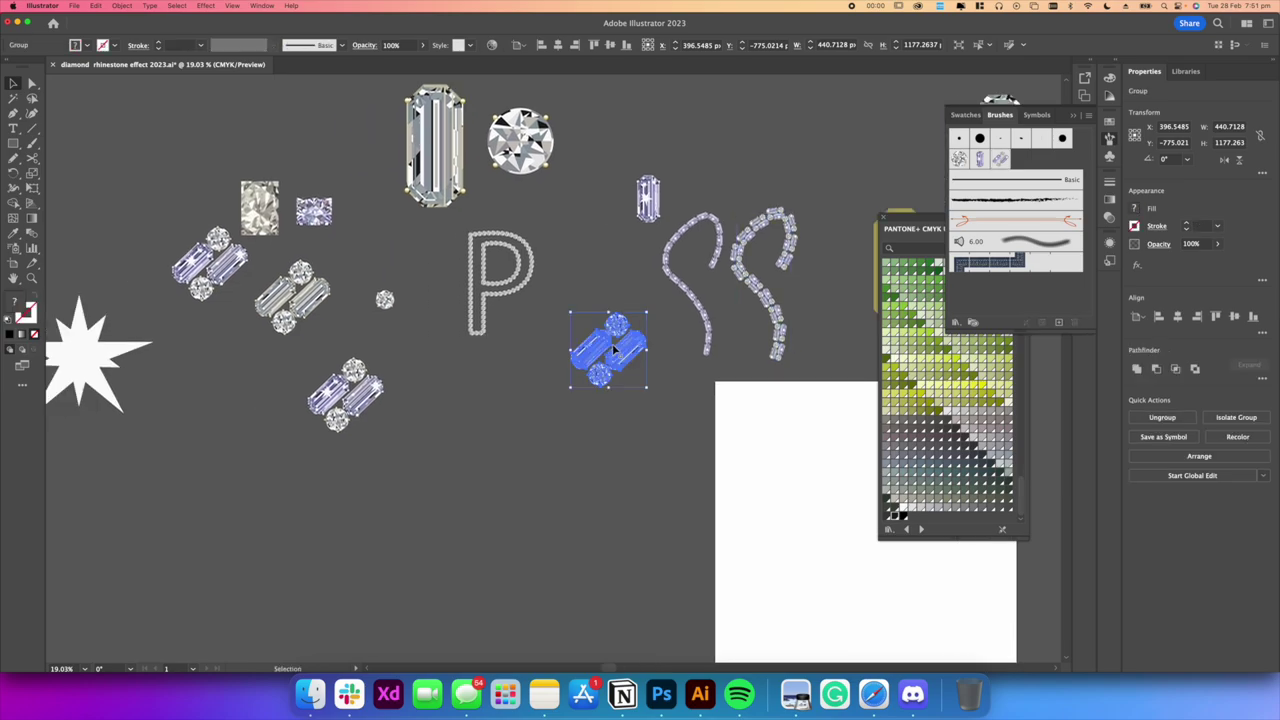
scroll(614, 349, "up", 6)
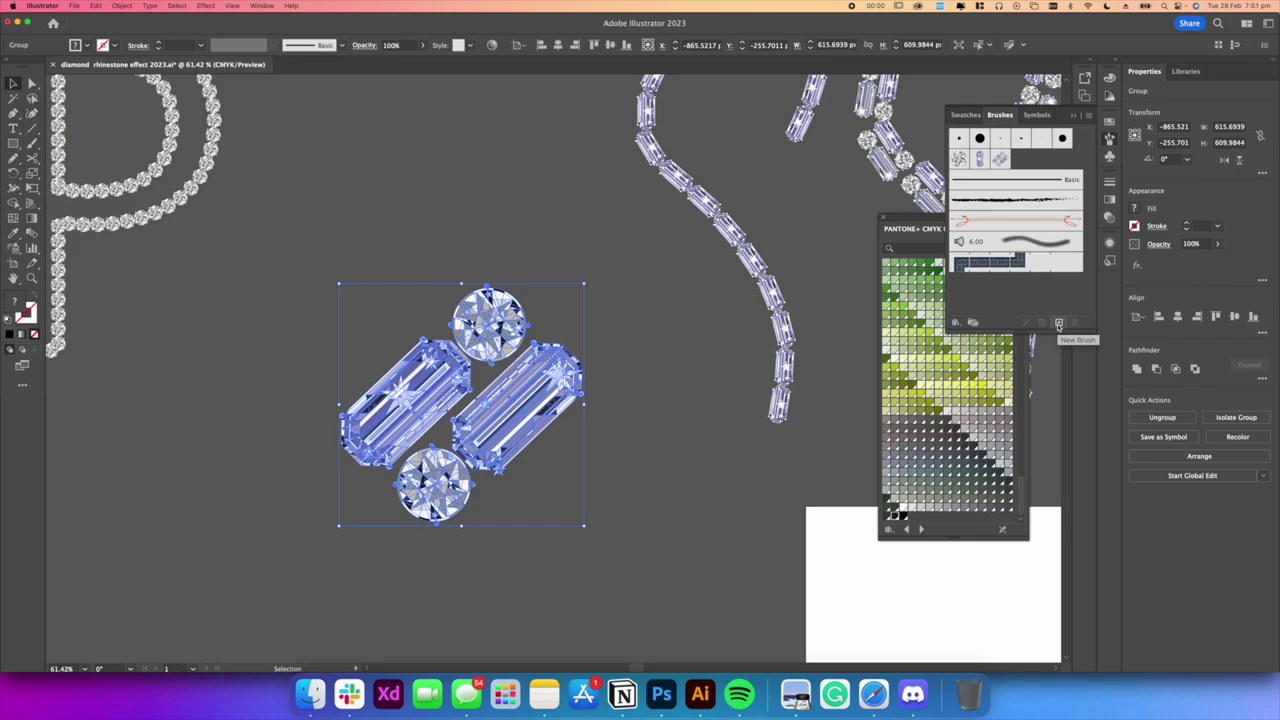
left_click(1059, 324)
left_click(405, 368)
left_click(503, 440)
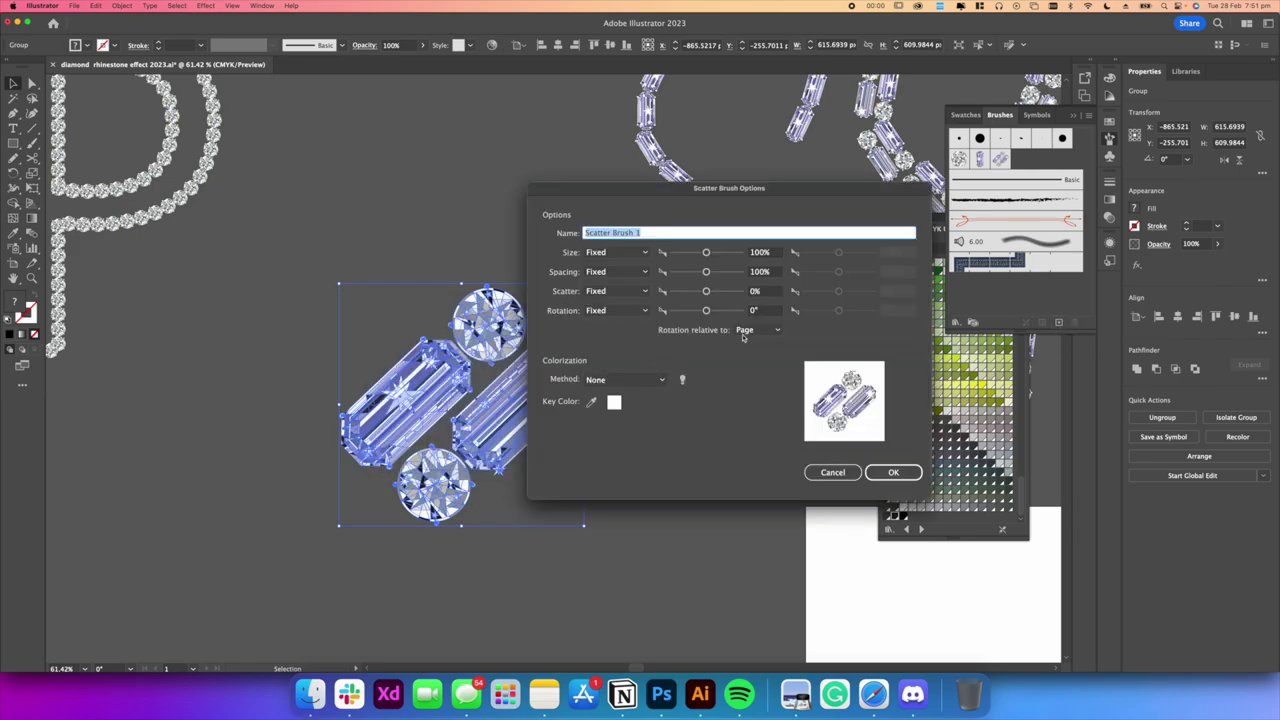
left_click(742, 336)
left_click(741, 360)
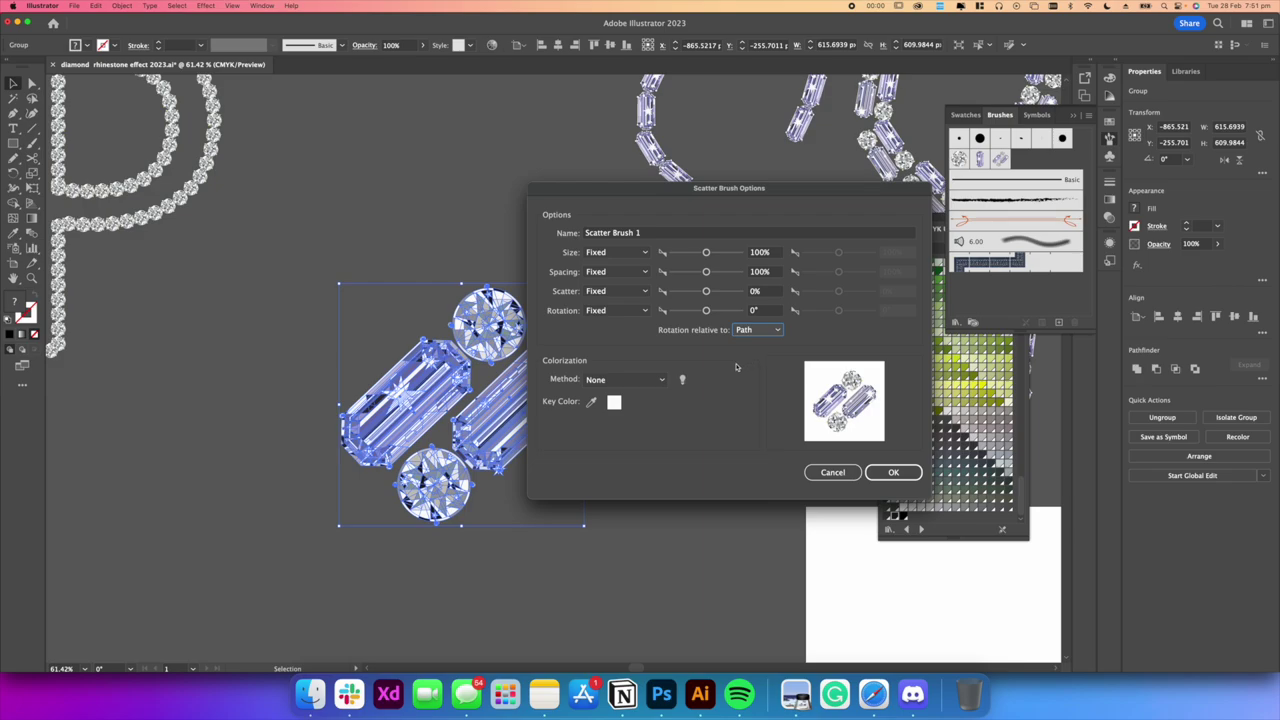
left_click(628, 311)
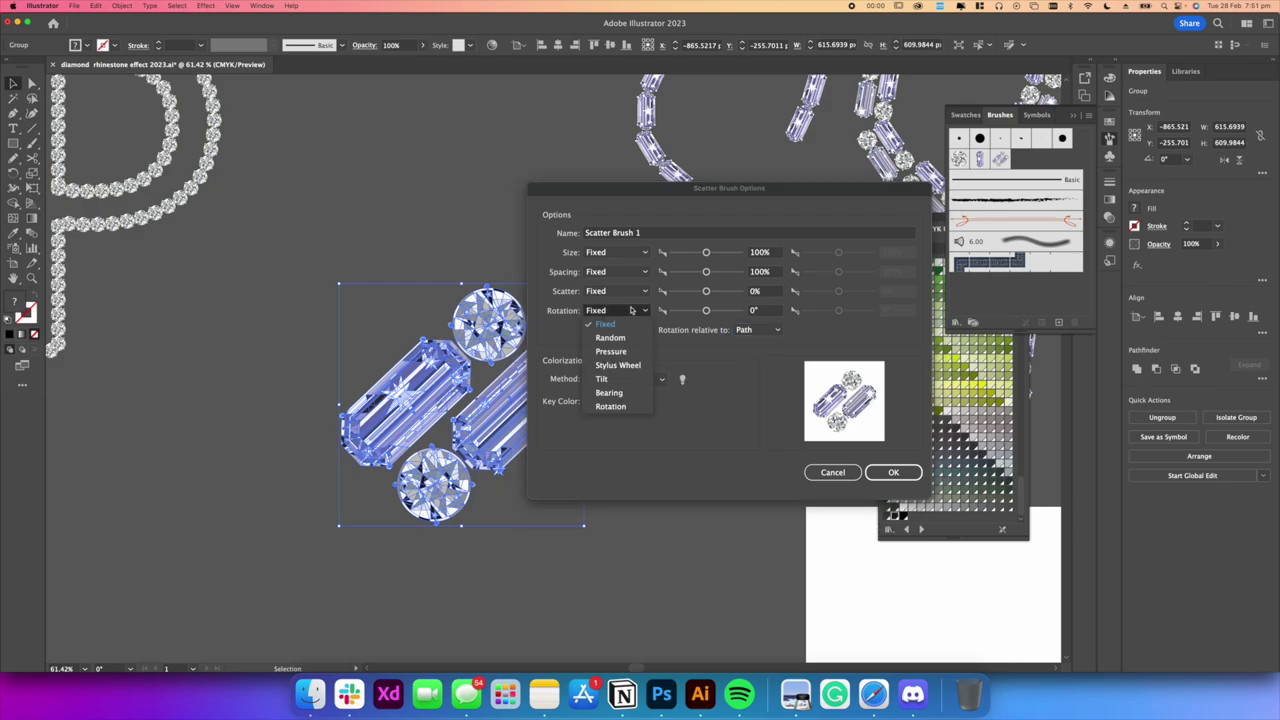
left_click(606, 406)
left_click_drag(706, 311, 670, 312)
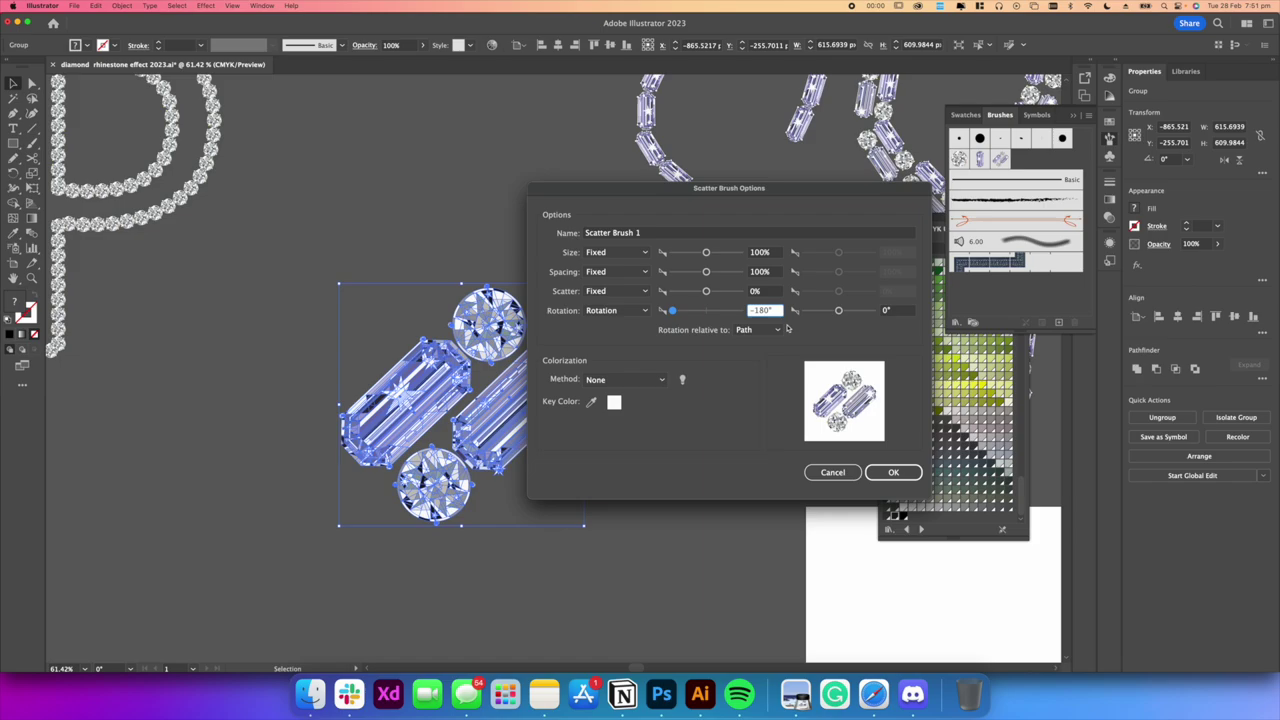
left_click(886, 311)
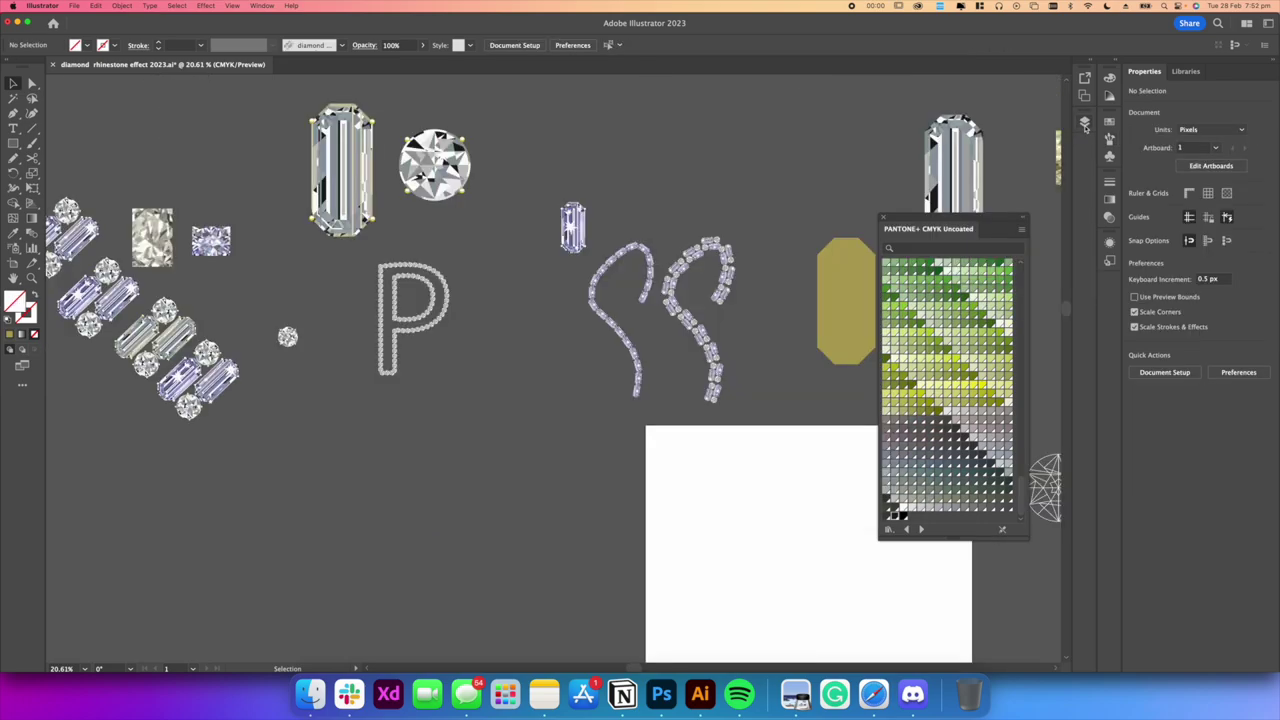
Add a new layer above Layer 1 and hide Layer 1
left_click(1084, 121)
left_click(1034, 574)
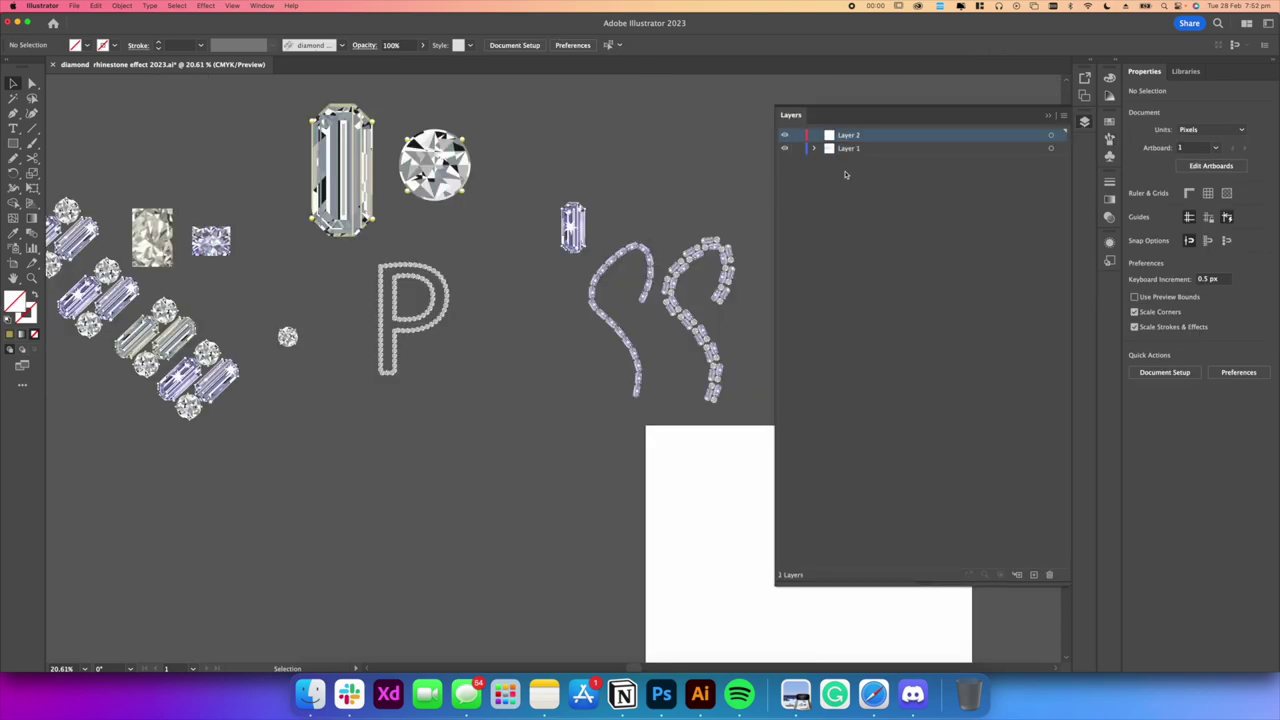
left_click(785, 148)
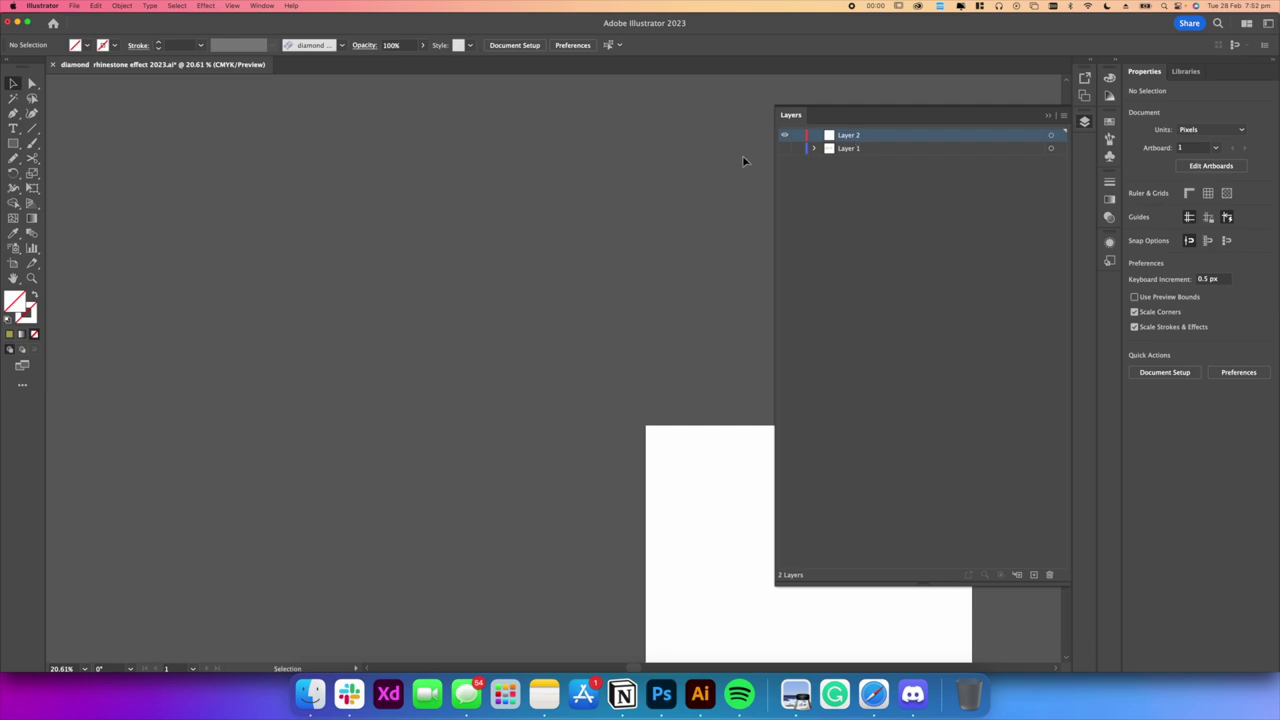
Add the point text "Revision" above the artboard
scroll(477, 226, "down", 10)
scroll(528, 250, "up", 7)
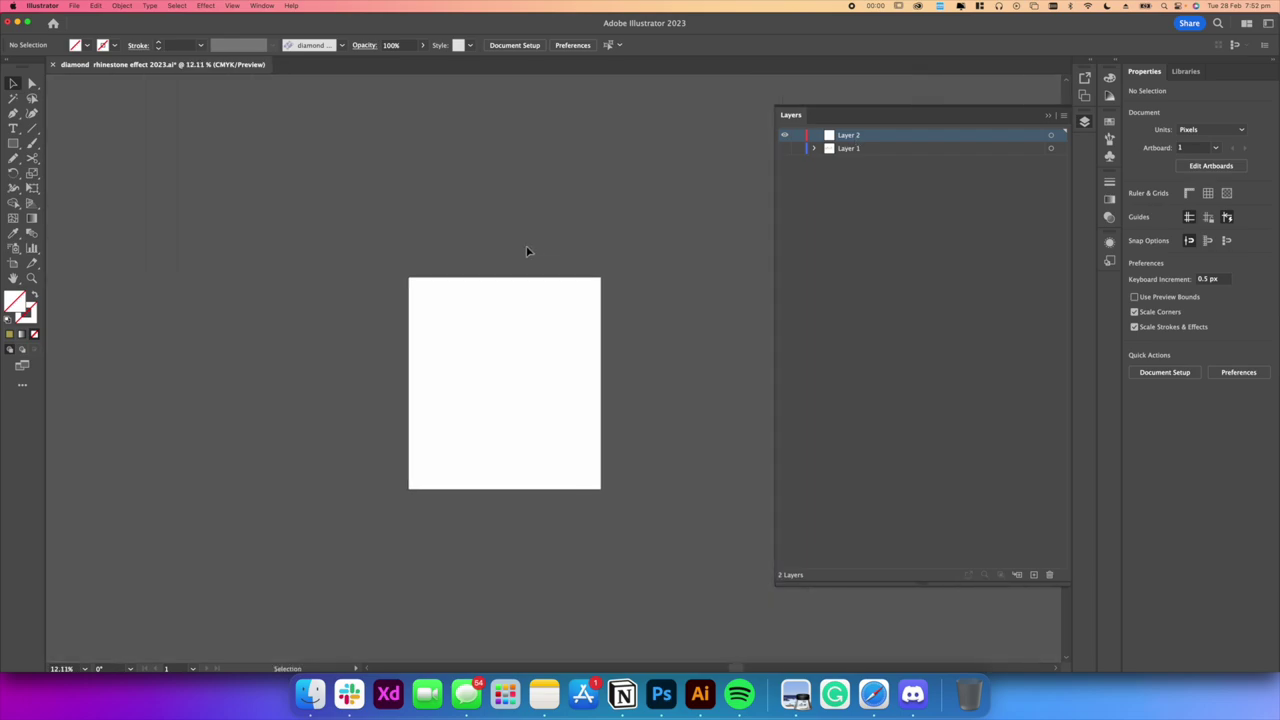
scroll(529, 251, "up", 2)
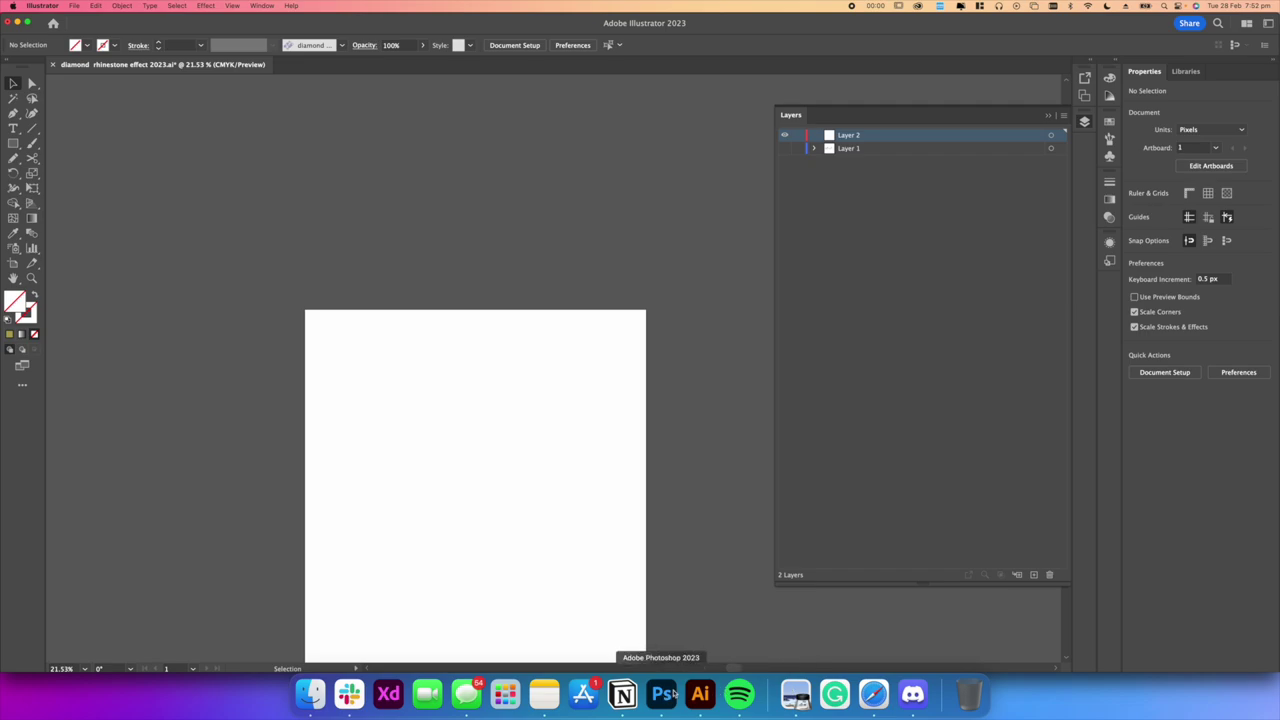
left_click(13, 128)
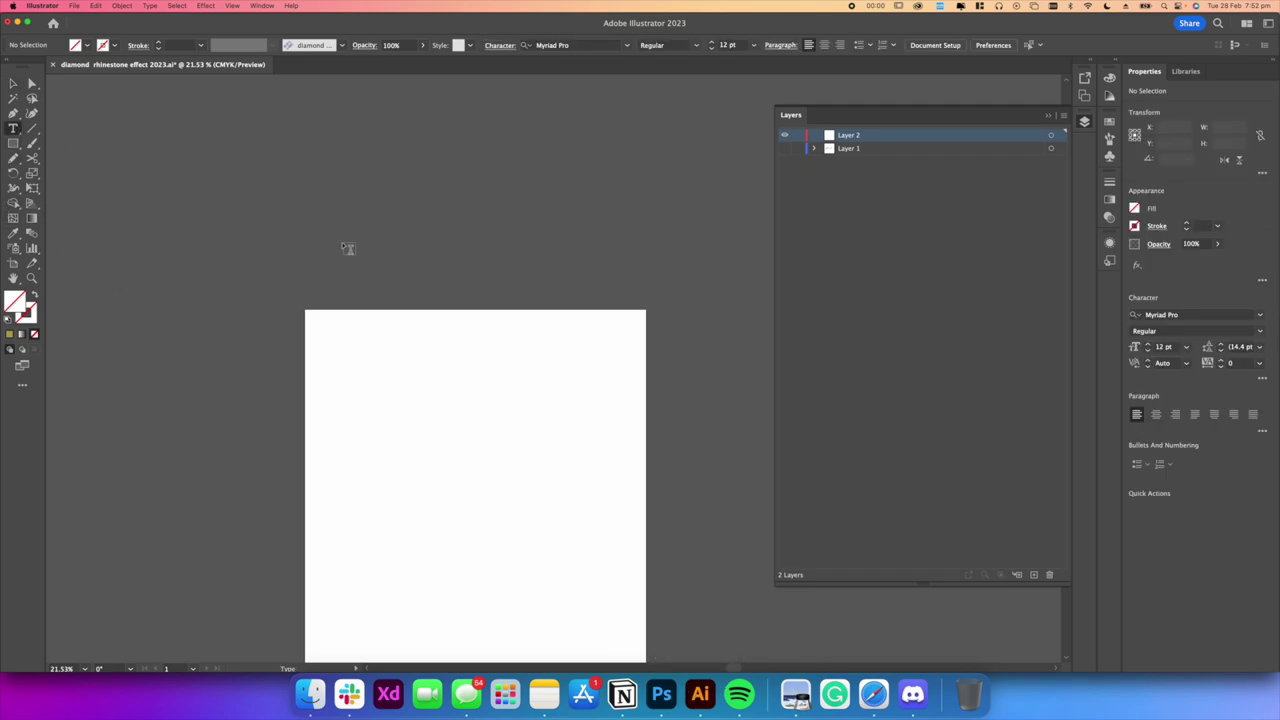
left_click(394, 254)
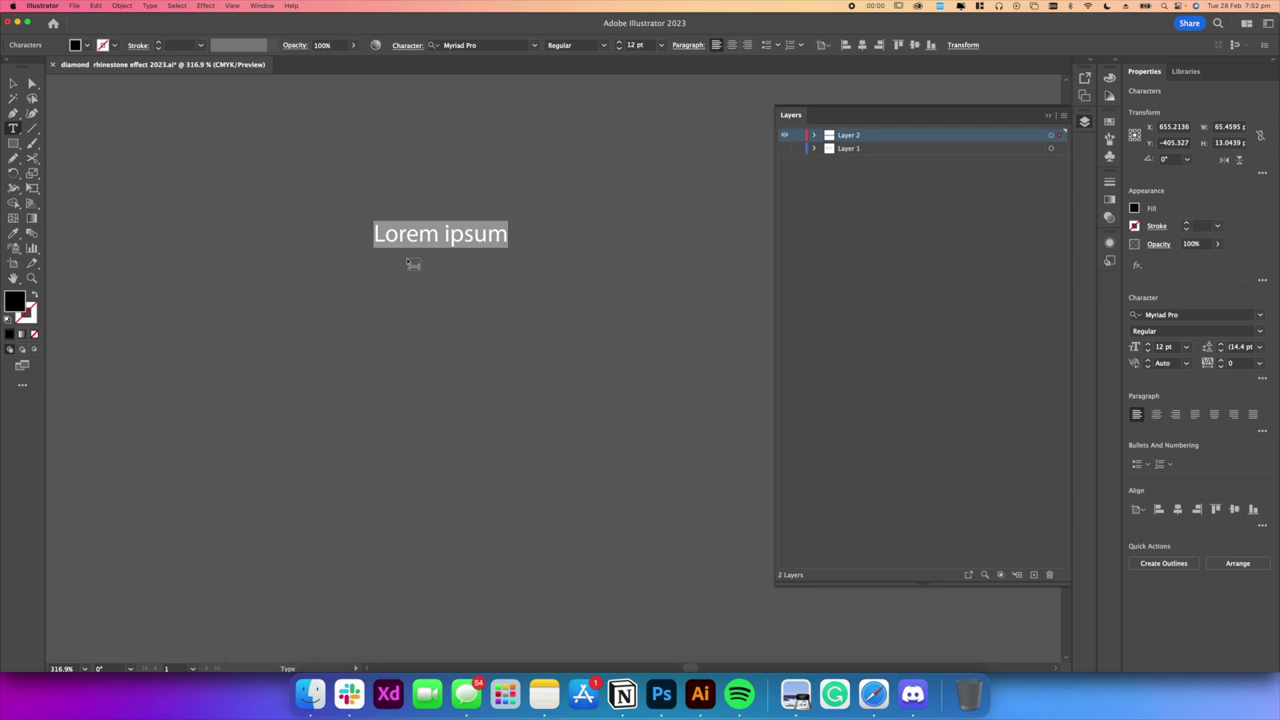
type("Revision")
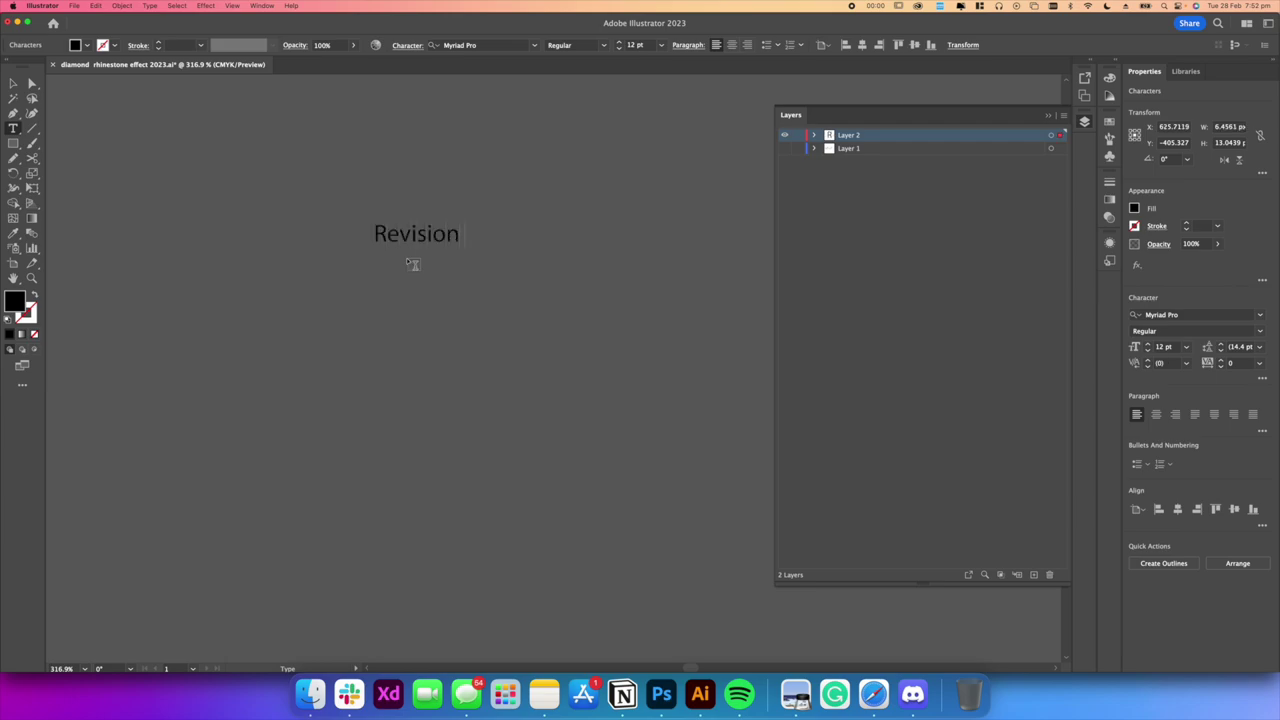
key("Escape")
Enlarge the Revision text to about 1301 px wide and place it above the artboard
scroll(442, 200, "down", 5)
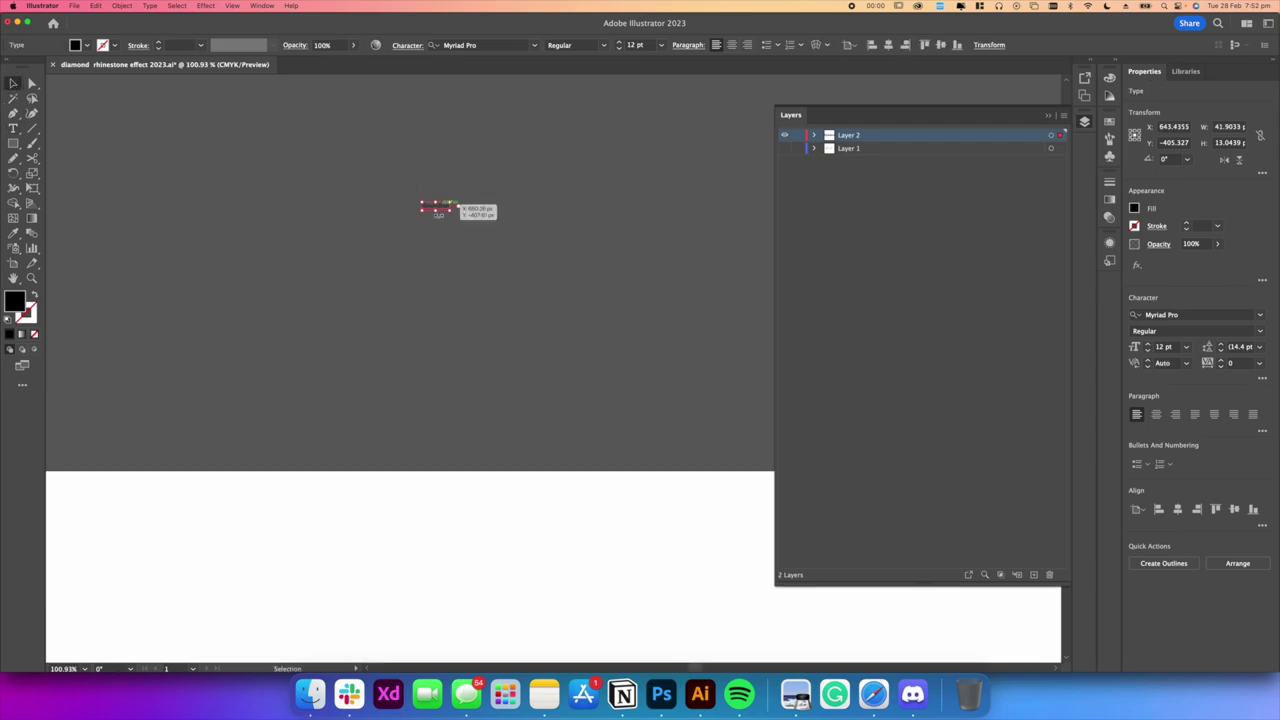
left_click_drag(437, 211, 508, 462)
scroll(508, 394, "down", 3)
scroll(508, 394, "down", 1)
left_click_drag(522, 386, 510, 303)
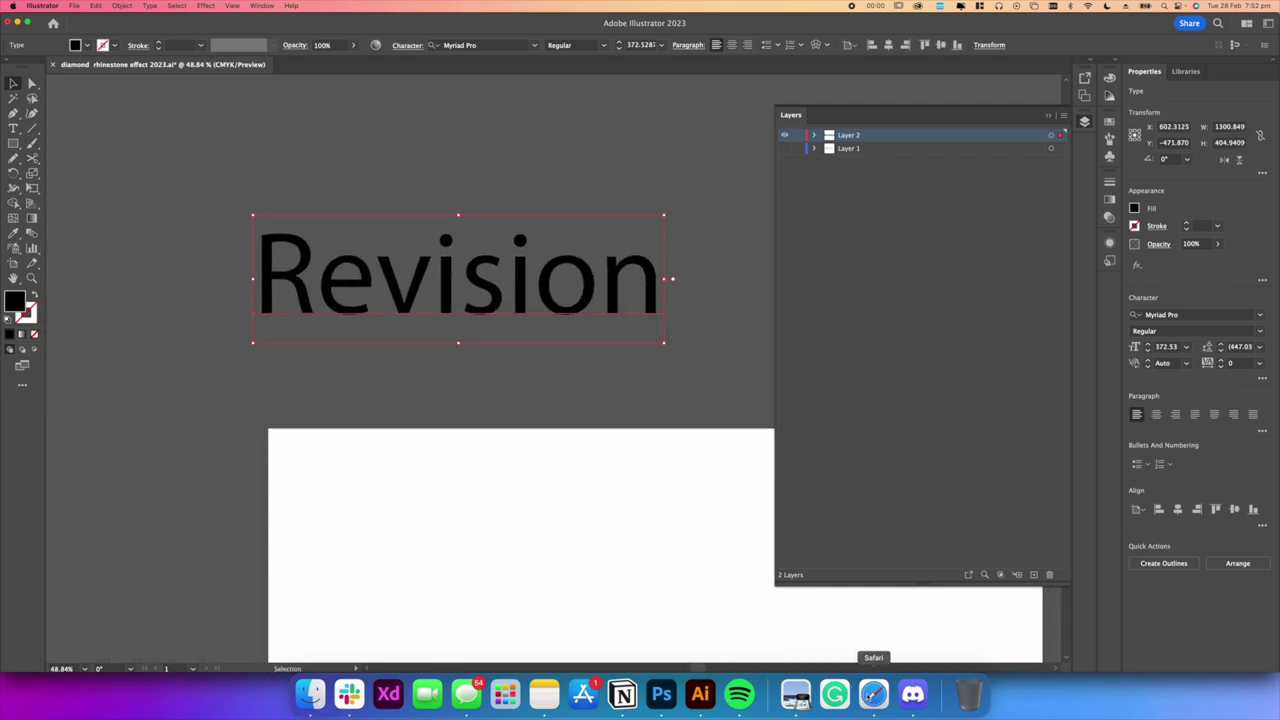
Switch to Safari, save the Washington University Bears embroidery image to Downloads, and return to Illustrator
left_click(874, 694)
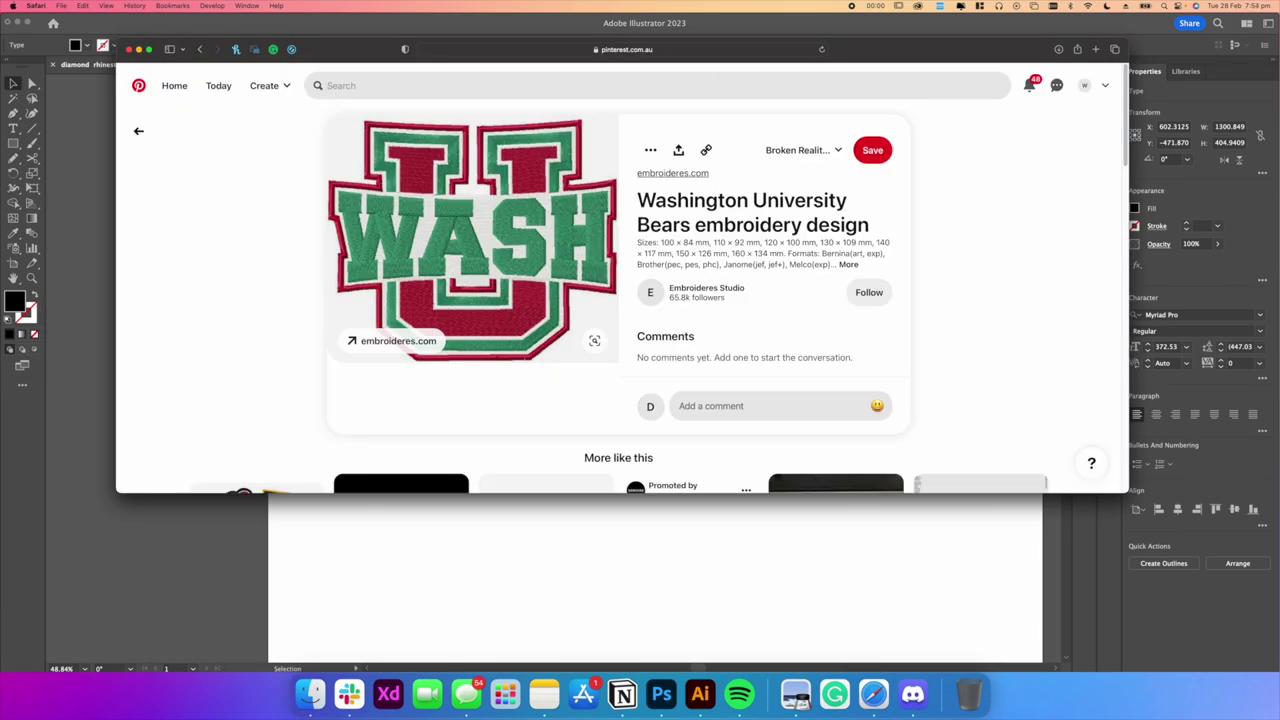
right_click(537, 218)
left_click(303, 240)
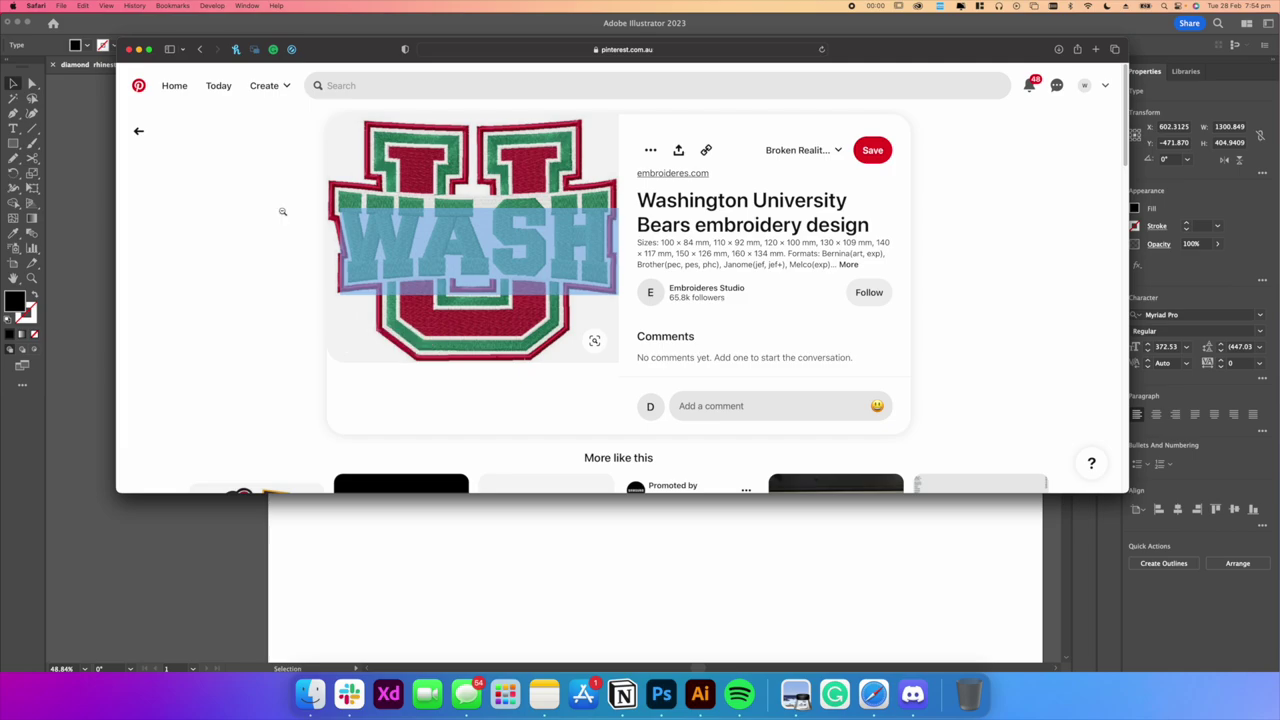
left_click(247, 207)
scroll(543, 199, "up", 1)
left_click(543, 199)
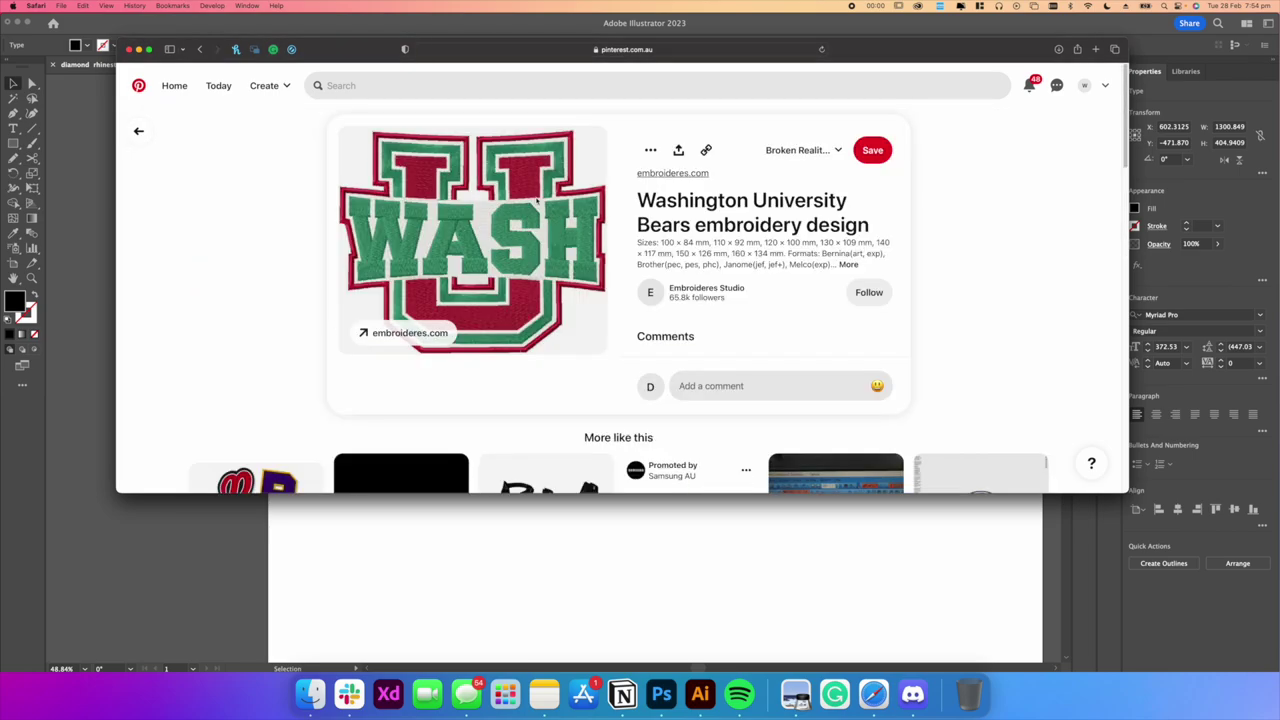
right_click(548, 160)
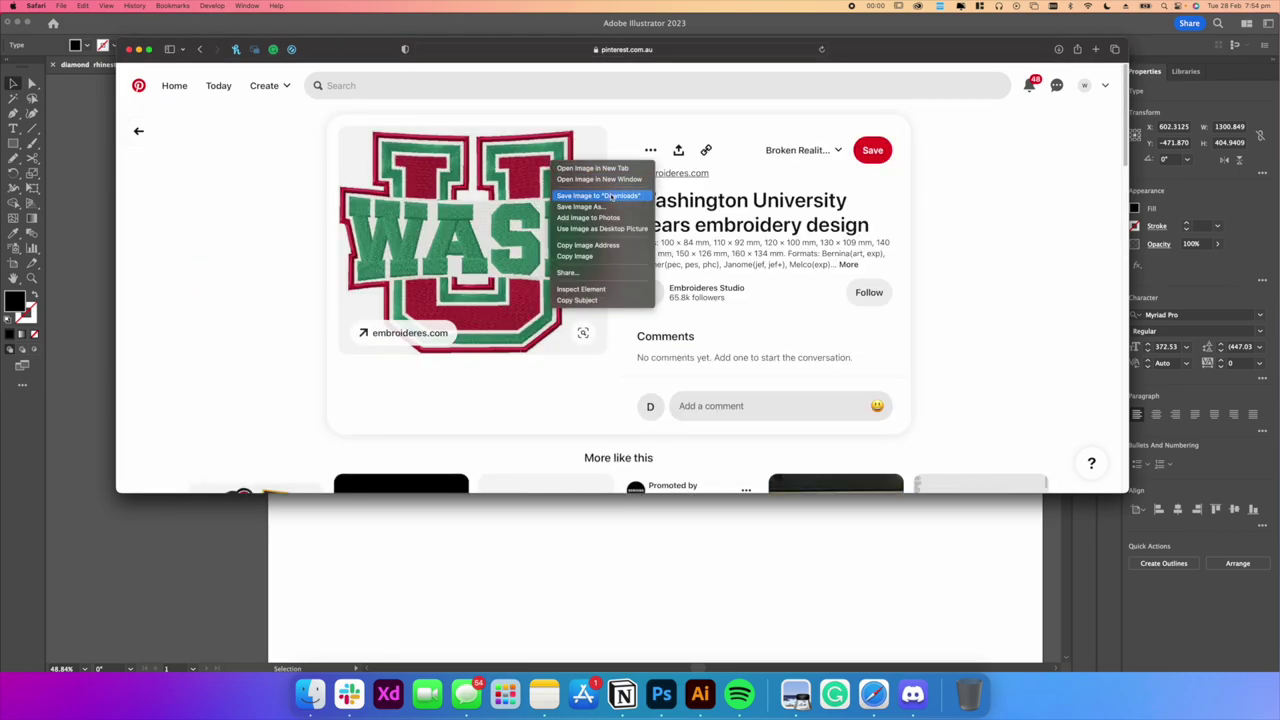
left_click(604, 195)
left_click(531, 651)
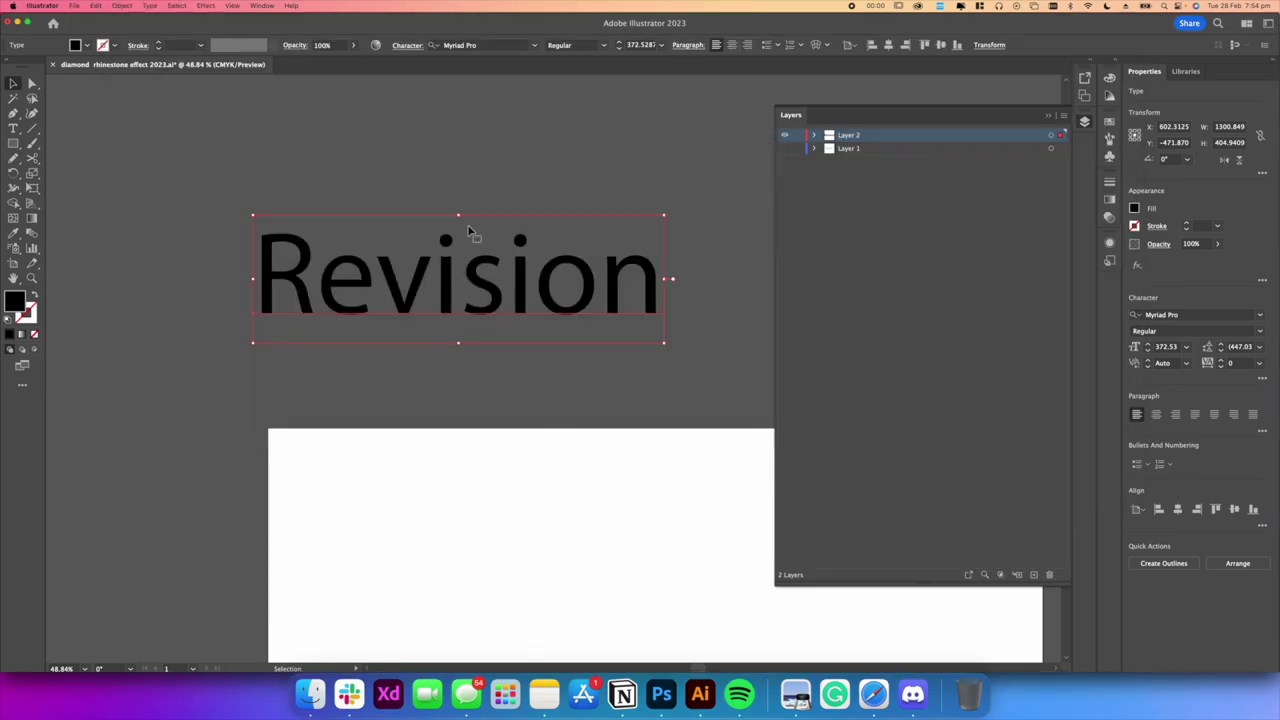
Move the black backing shape directly behind the REVISION U logo and align the logo pieces on their horizontal centres
scroll(474, 234, "down", 5)
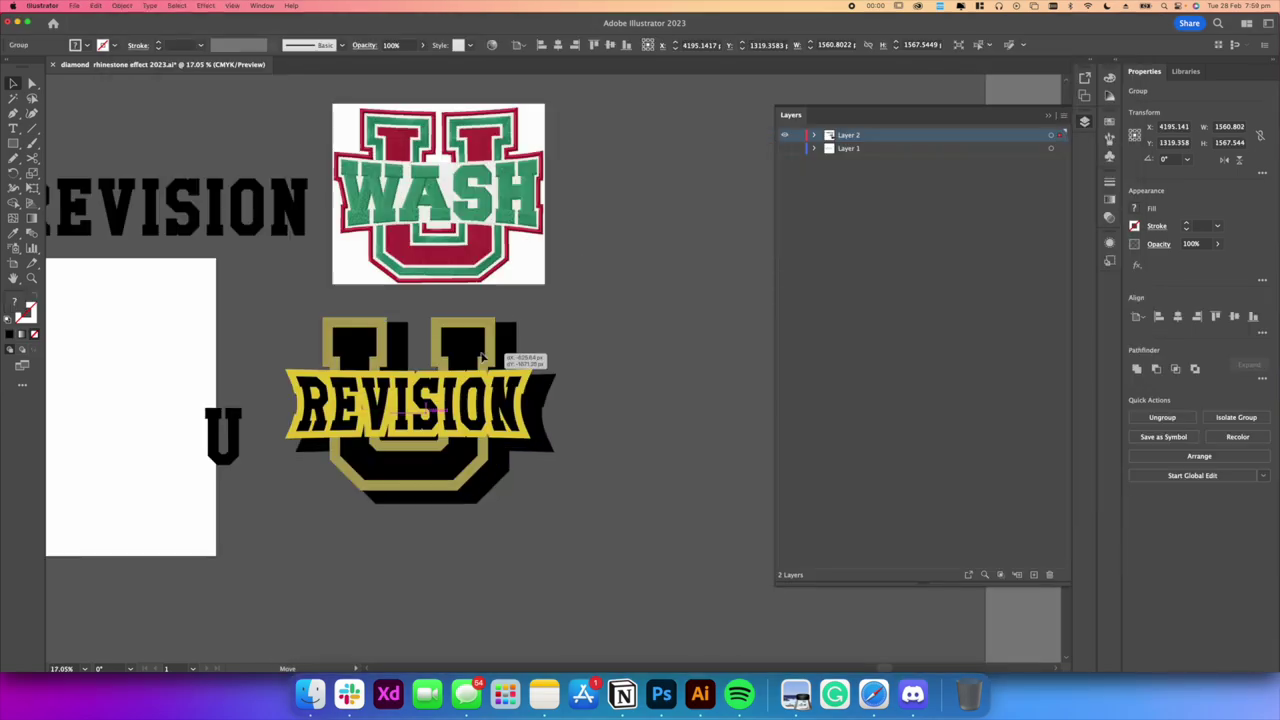
left_click_drag(460, 345, 472, 348)
left_click(566, 400)
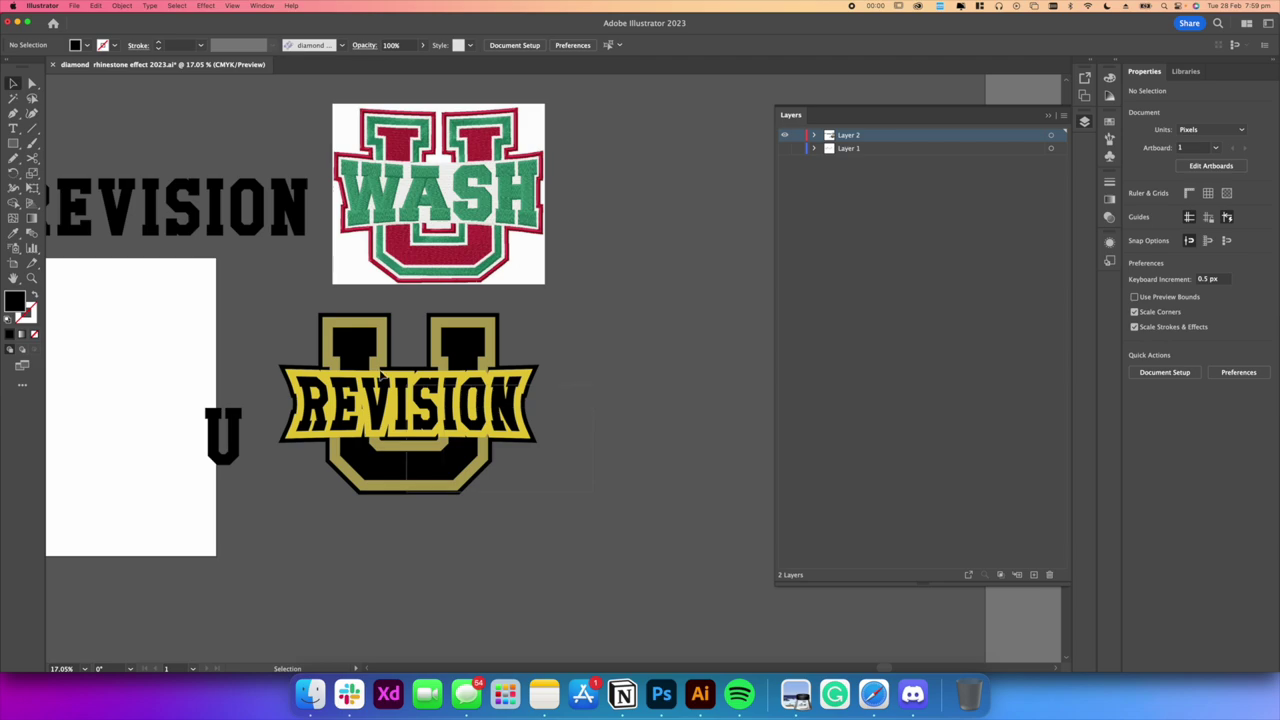
left_click_drag(590, 470, 410, 380)
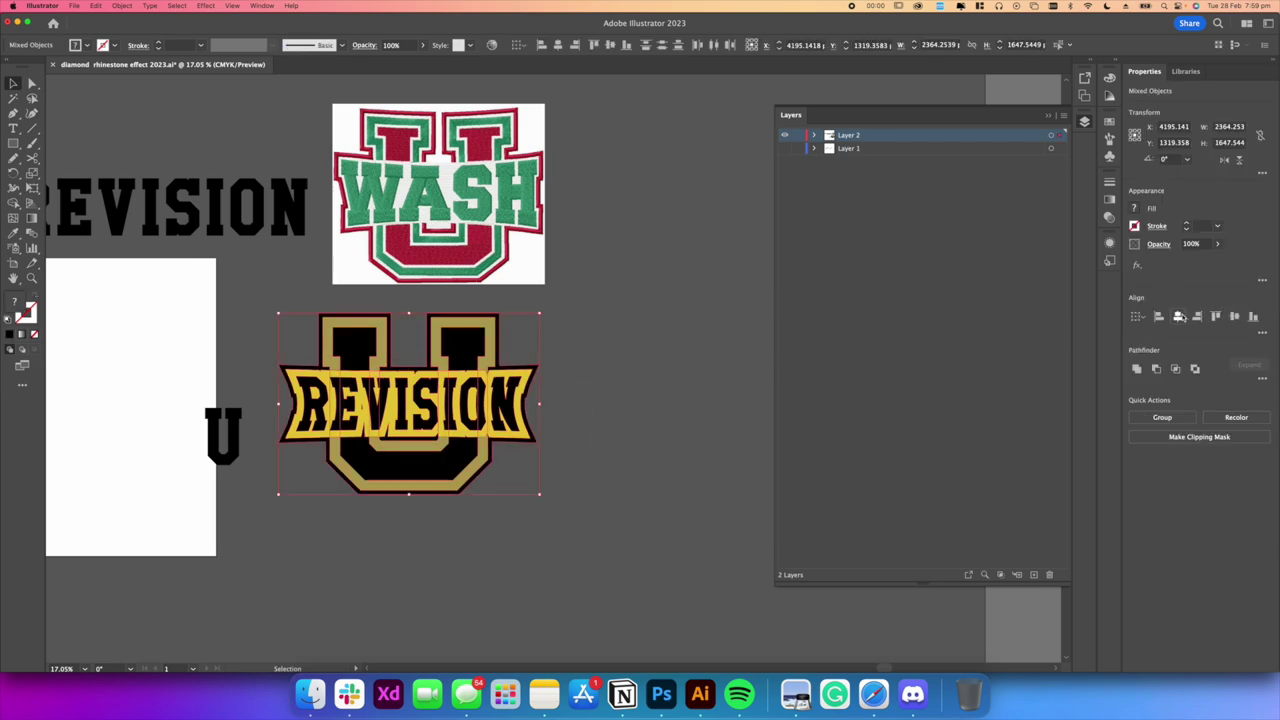
left_click(580, 483)
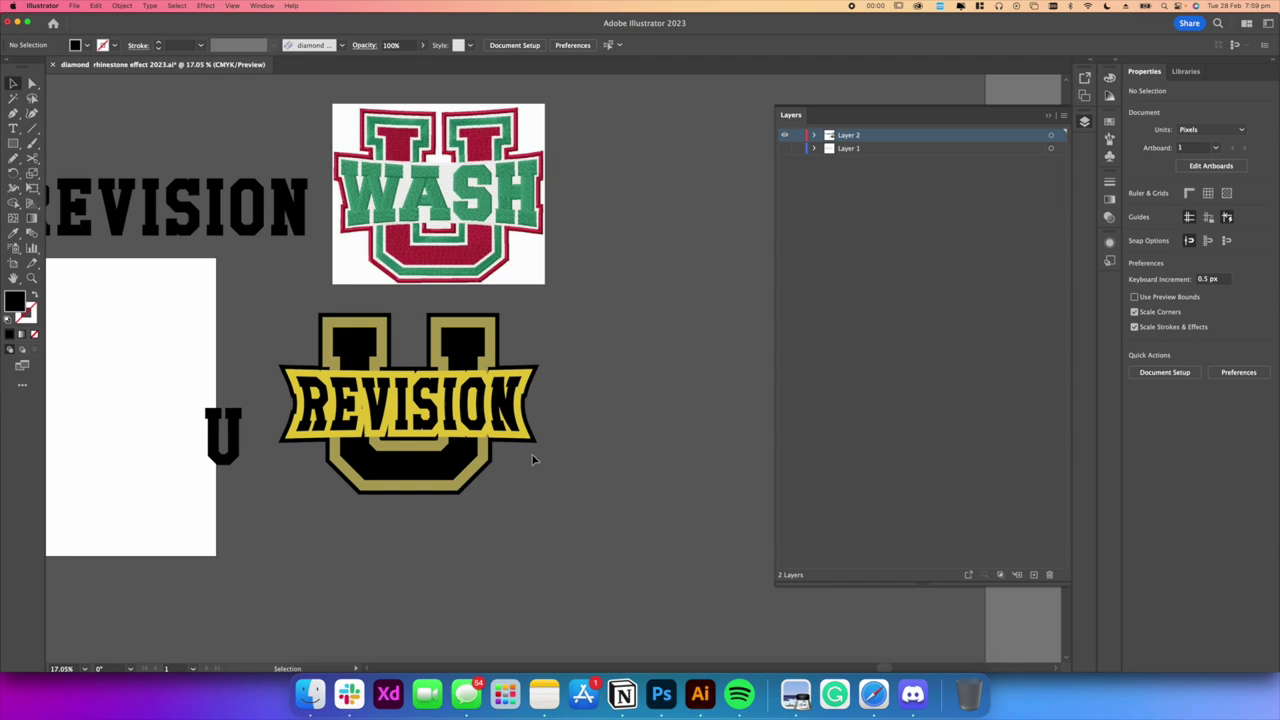
Move the small black U above and clear of the artboard, and shift the whole REVISION logo further below the reference image
scroll(419, 357, "up", 3)
scroll(419, 357, "down", 5)
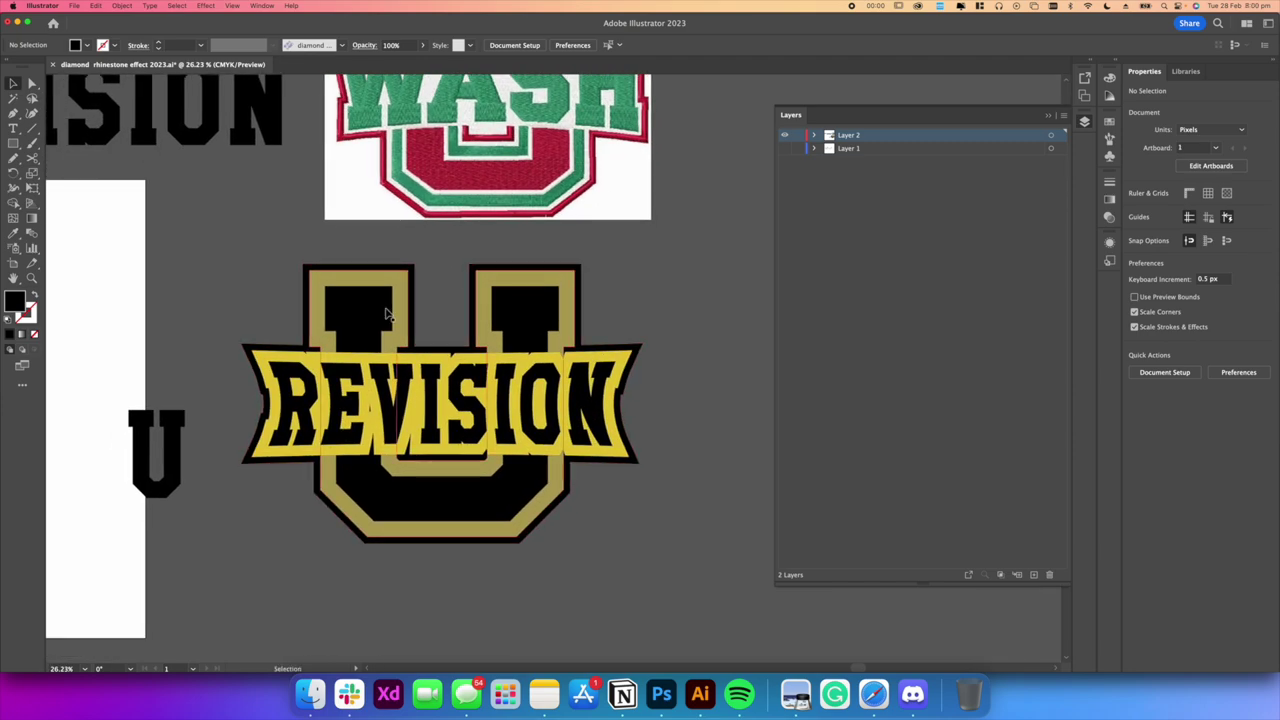
left_click_drag(95, 185, 387, 397)
left_click_drag(388, 249, 161, 124)
left_click_drag(398, 328, 592, 461)
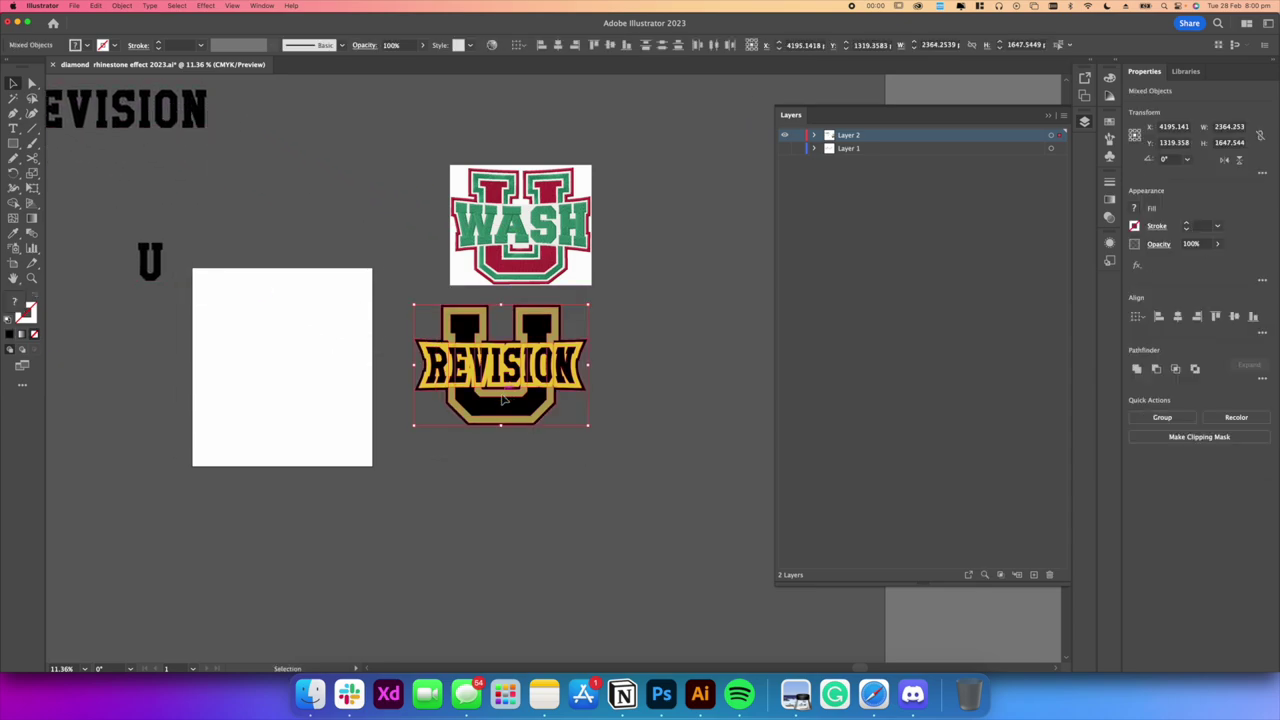
left_click_drag(506, 398, 505, 434)
left_click(731, 463)
Directly select the logo's outer black backing path and give it a 1 pt stroke
scroll(630, 428, "up", 3)
left_click_drag(630, 428, 601, 461)
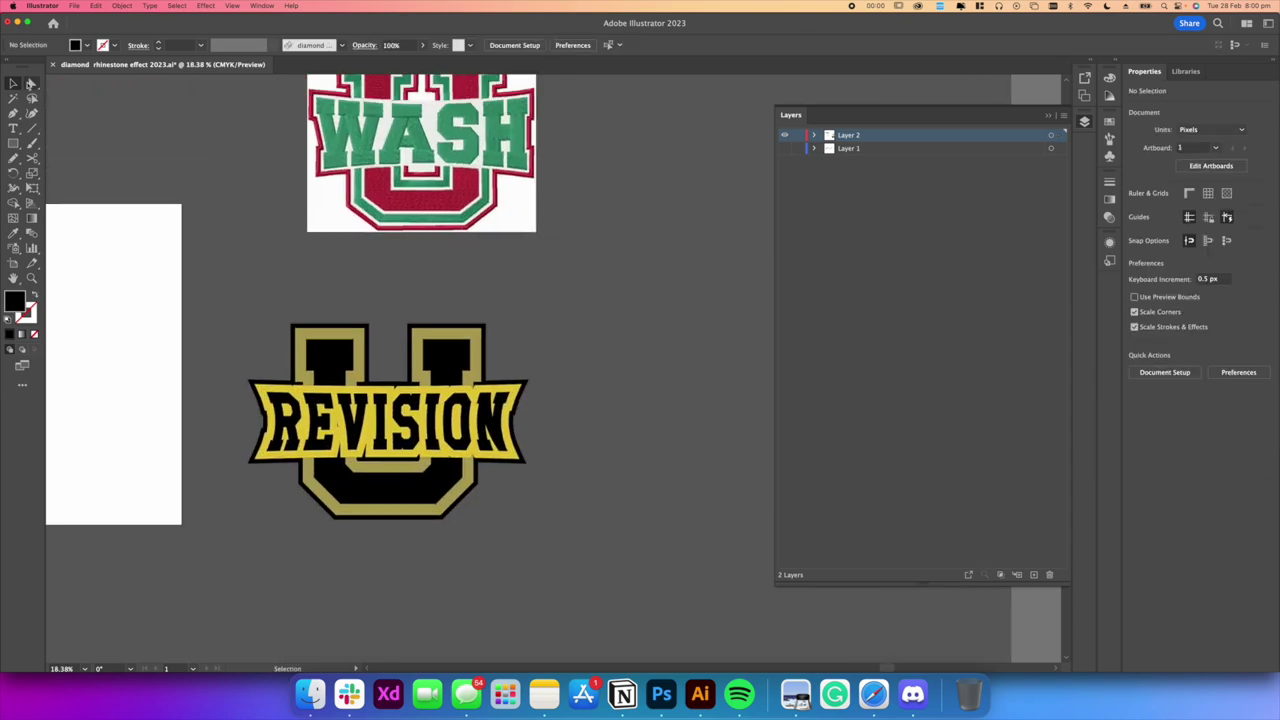
left_click(34, 84)
scroll(365, 437, "up", 3)
left_click(603, 343)
left_click_drag(697, 397, 672, 409)
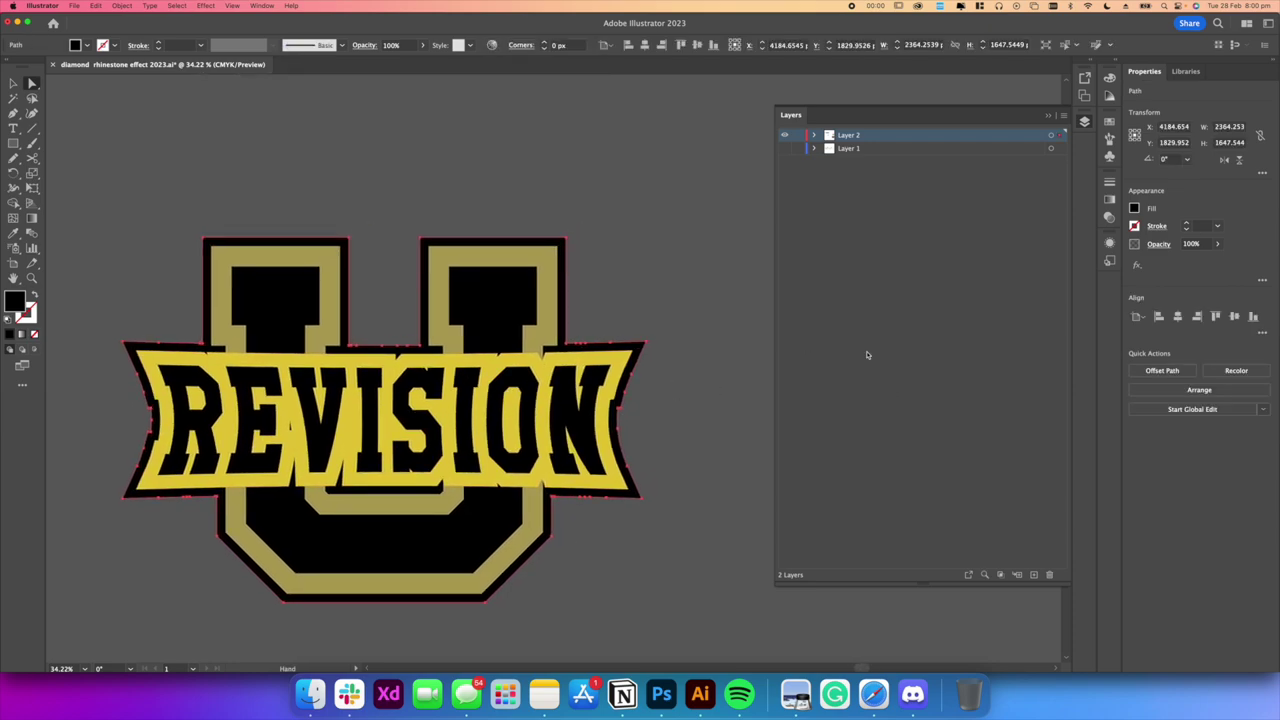
left_click(1187, 224)
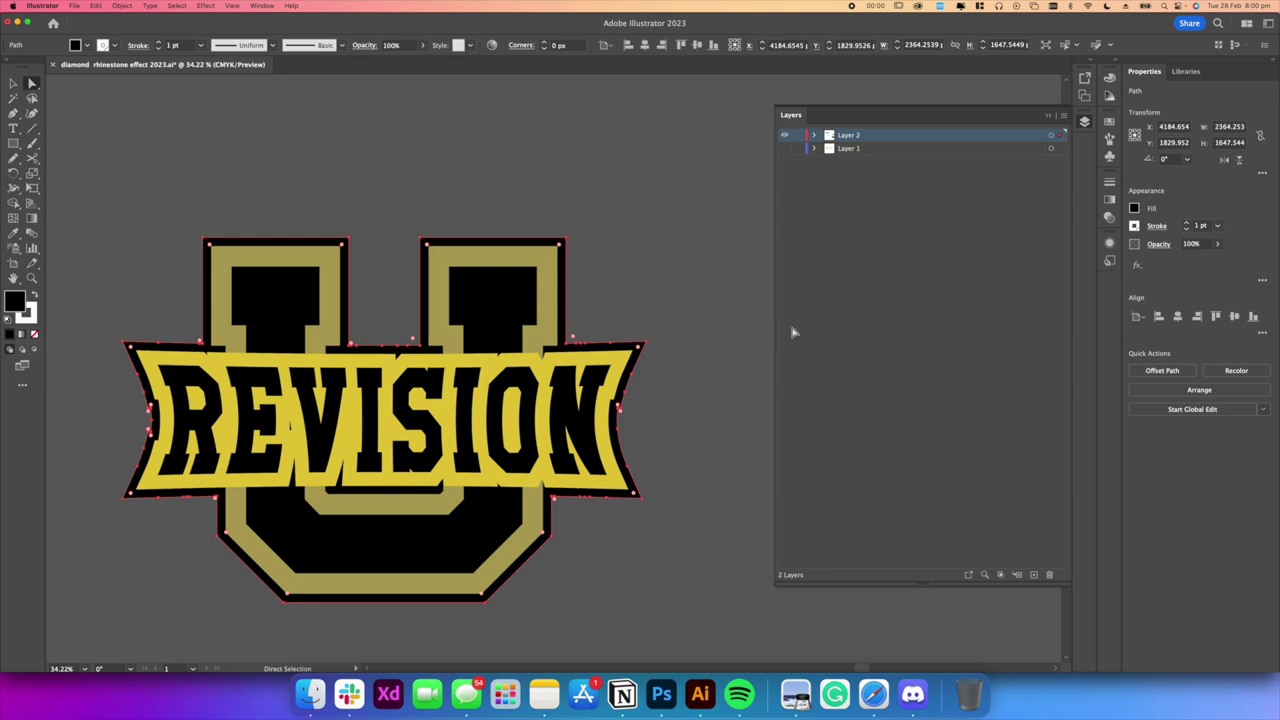
Apply the round diamond scatter brush to the stroke of the logo's outer backing path
left_click(1135, 226)
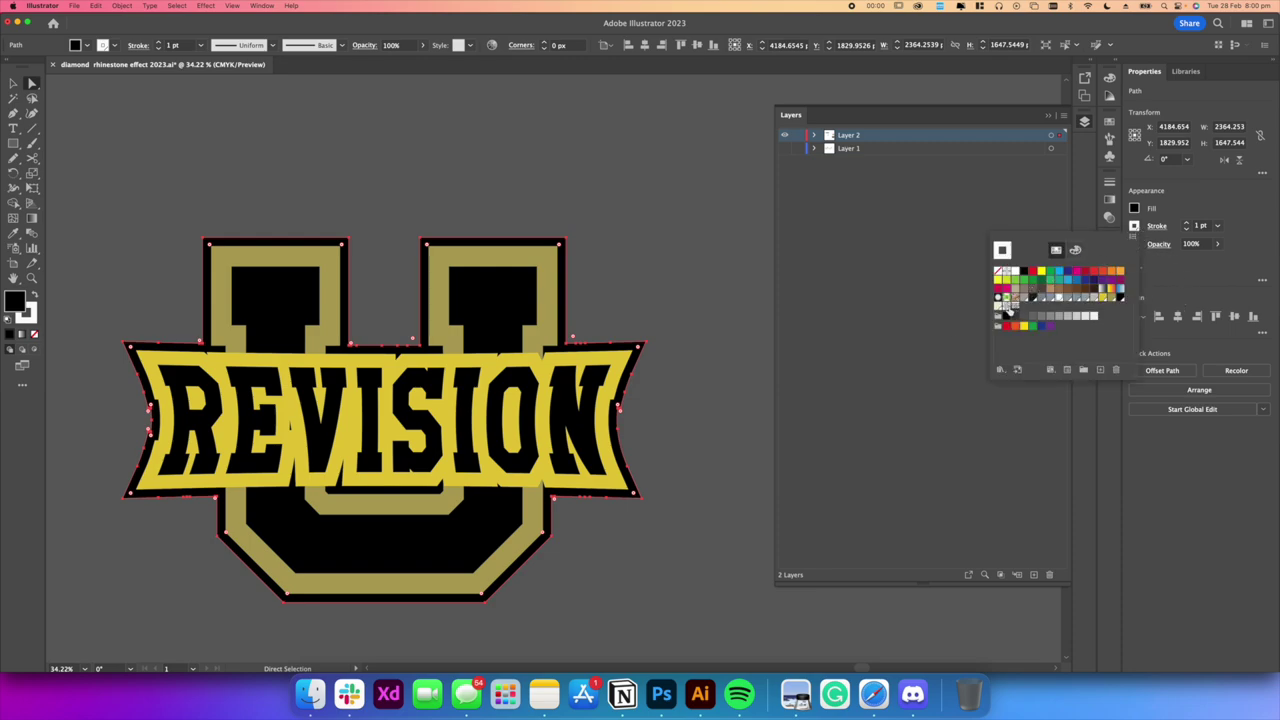
left_click(1109, 140)
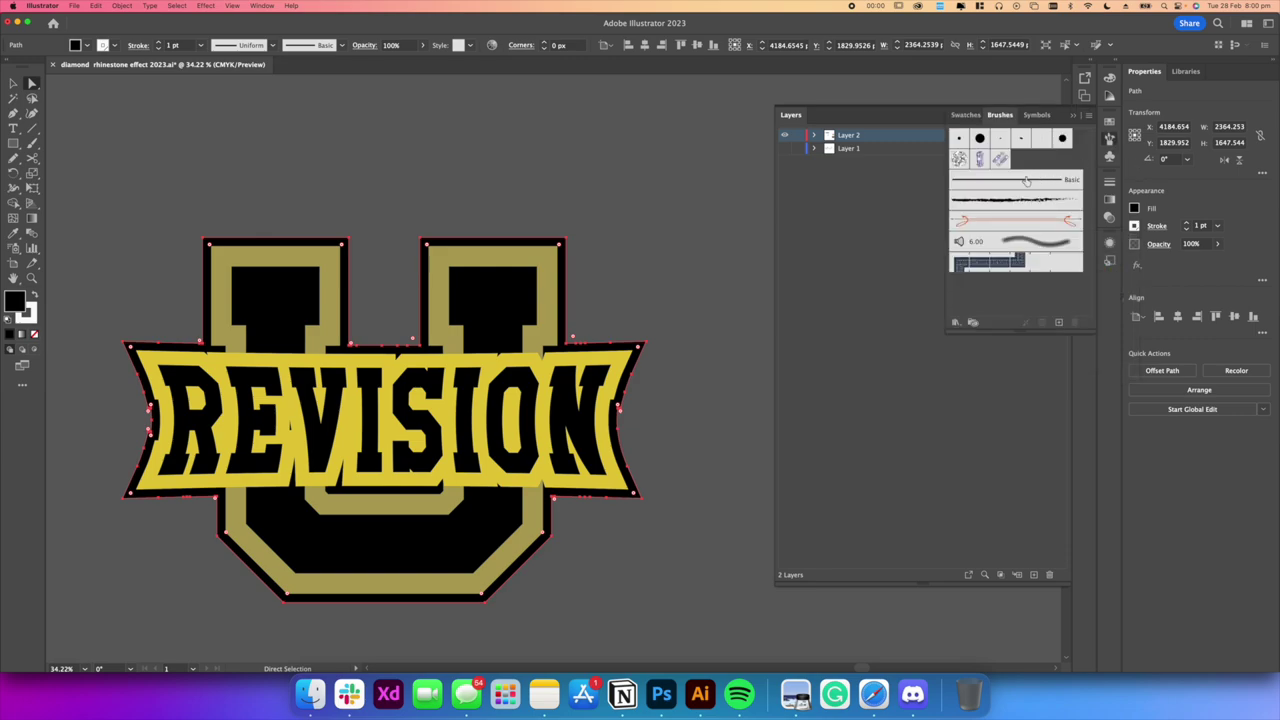
left_click(958, 160)
left_click(731, 275)
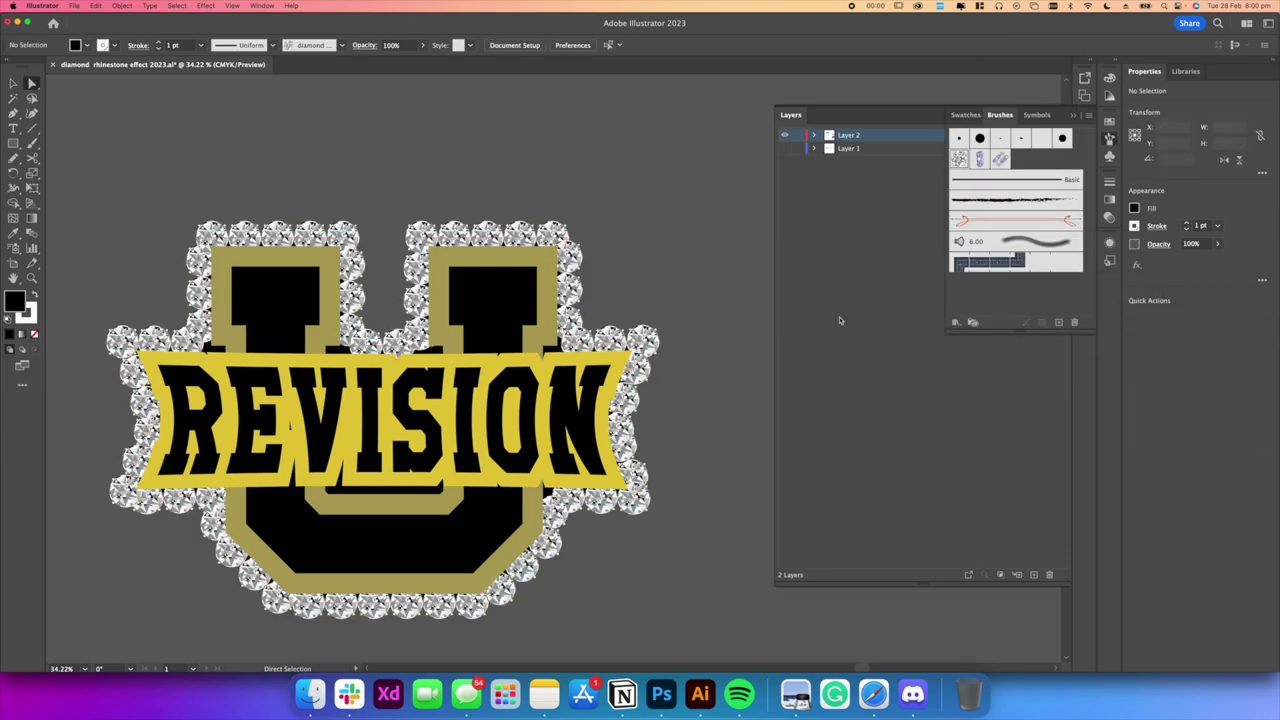
Reduce the diamond-brushed outer path's stroke weight to 0.25 pt
left_click(569, 512)
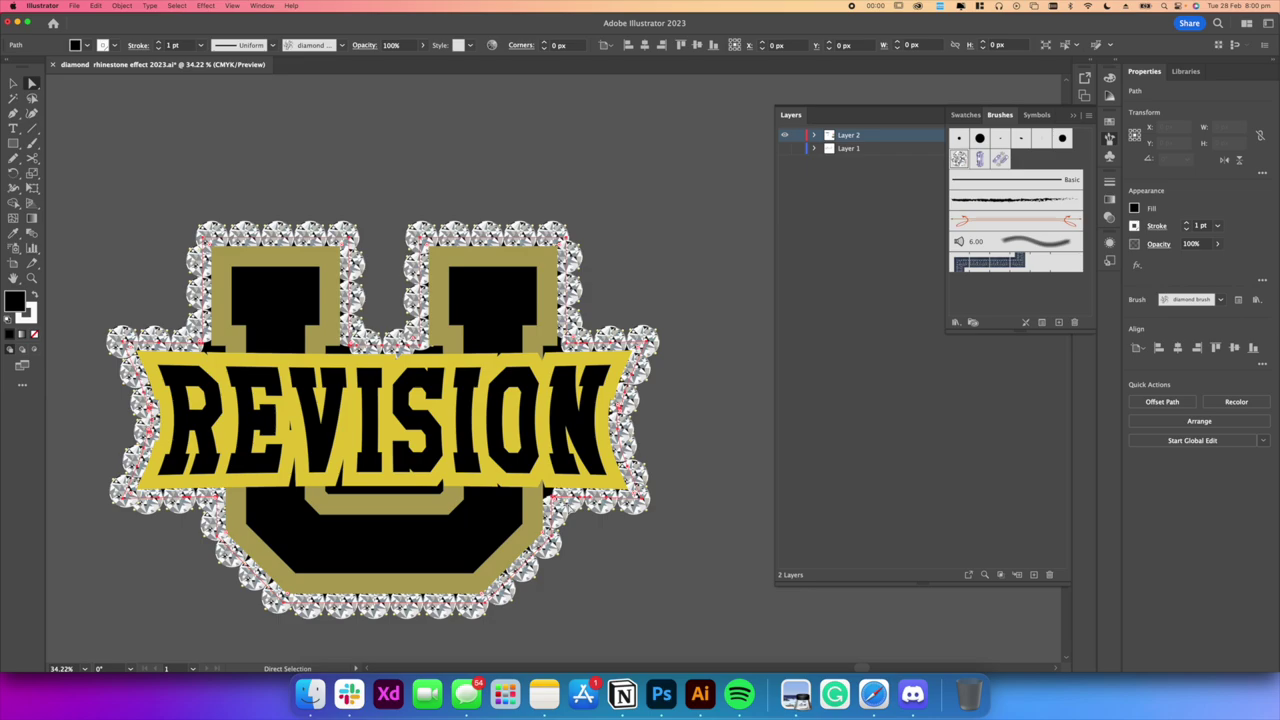
left_click(1186, 229)
left_click(1186, 229)
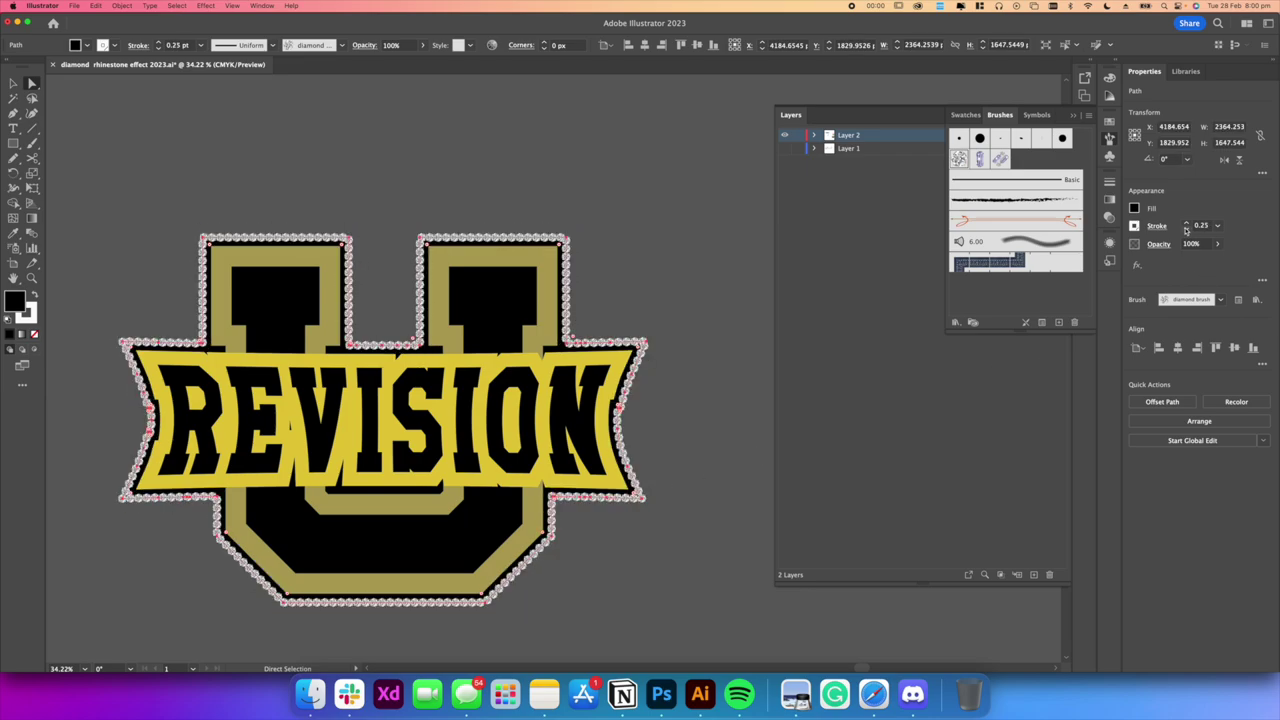
Examine the diamond-brushed outline around the logo at several zoom levels
left_click(736, 352)
scroll(540, 294, "down", 5)
scroll(462, 331, "up", 5)
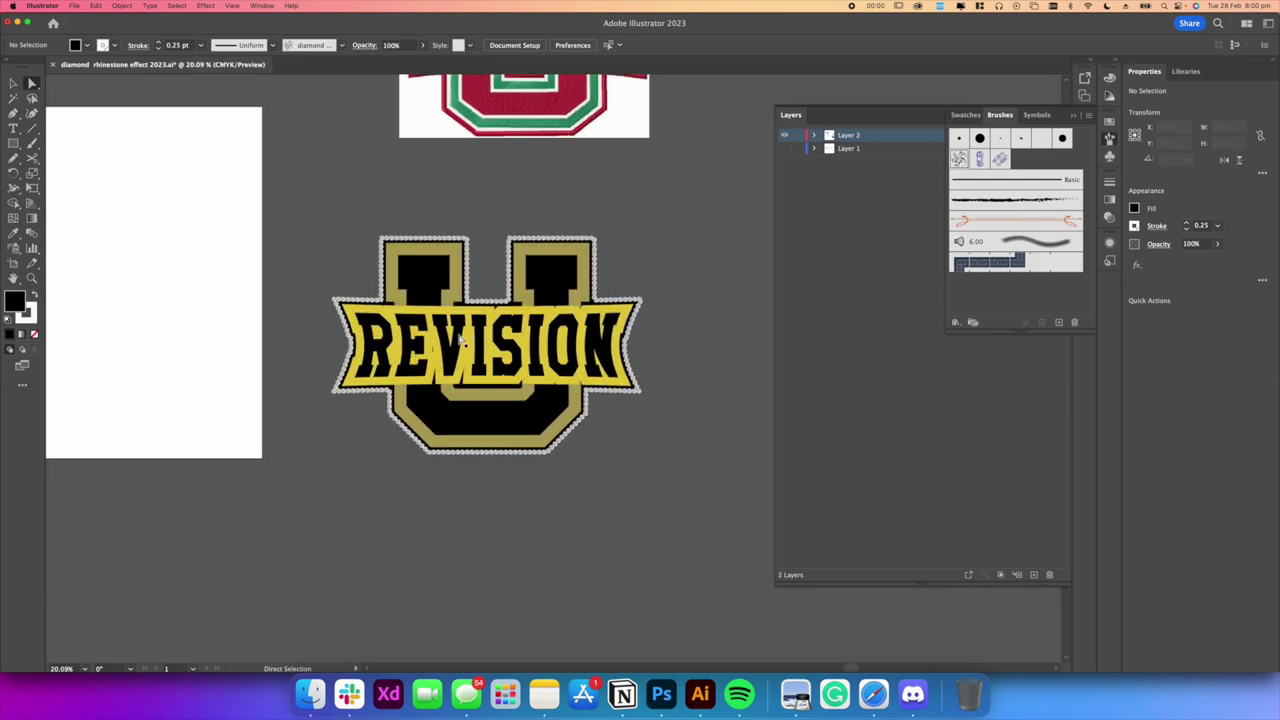
left_click_drag(508, 335, 531, 355)
scroll(324, 294, "up", 5)
scroll(205, 256, "up", 4)
scroll(203, 254, "down", 10)
left_click_drag(420, 271, 438, 285)
scroll(438, 287, "up", 3)
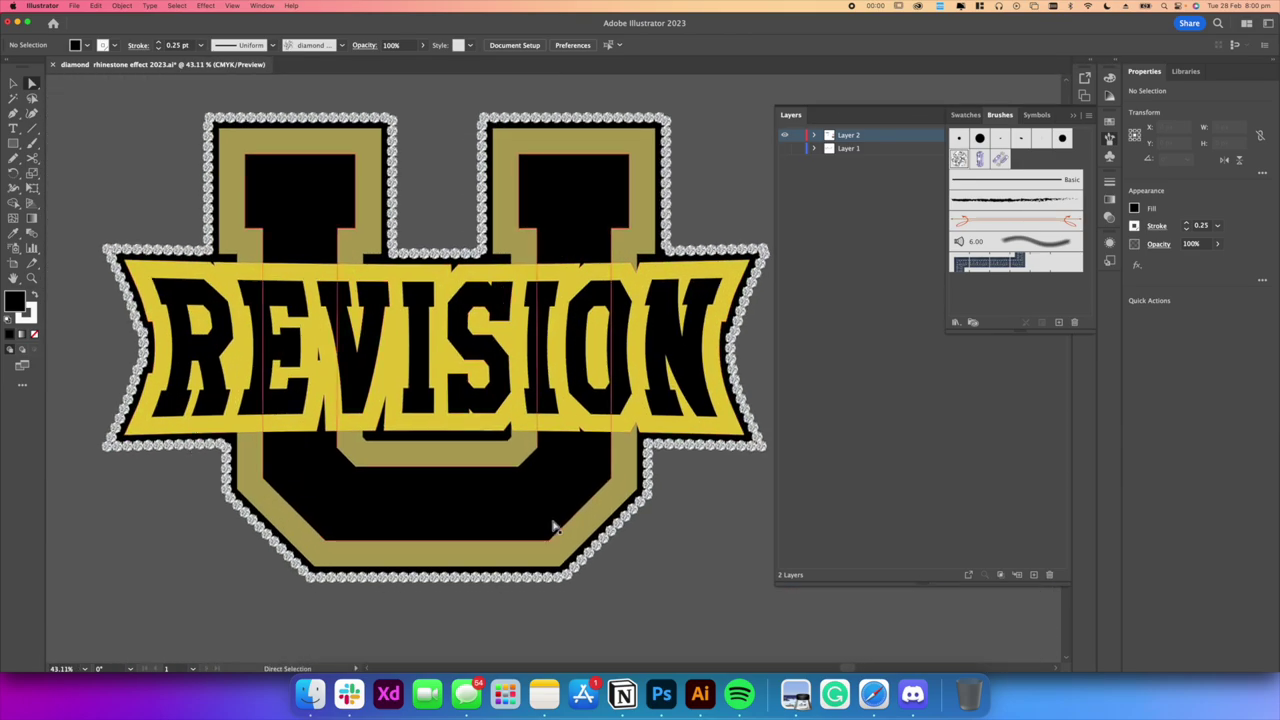
scroll(600, 480, "left", 2)
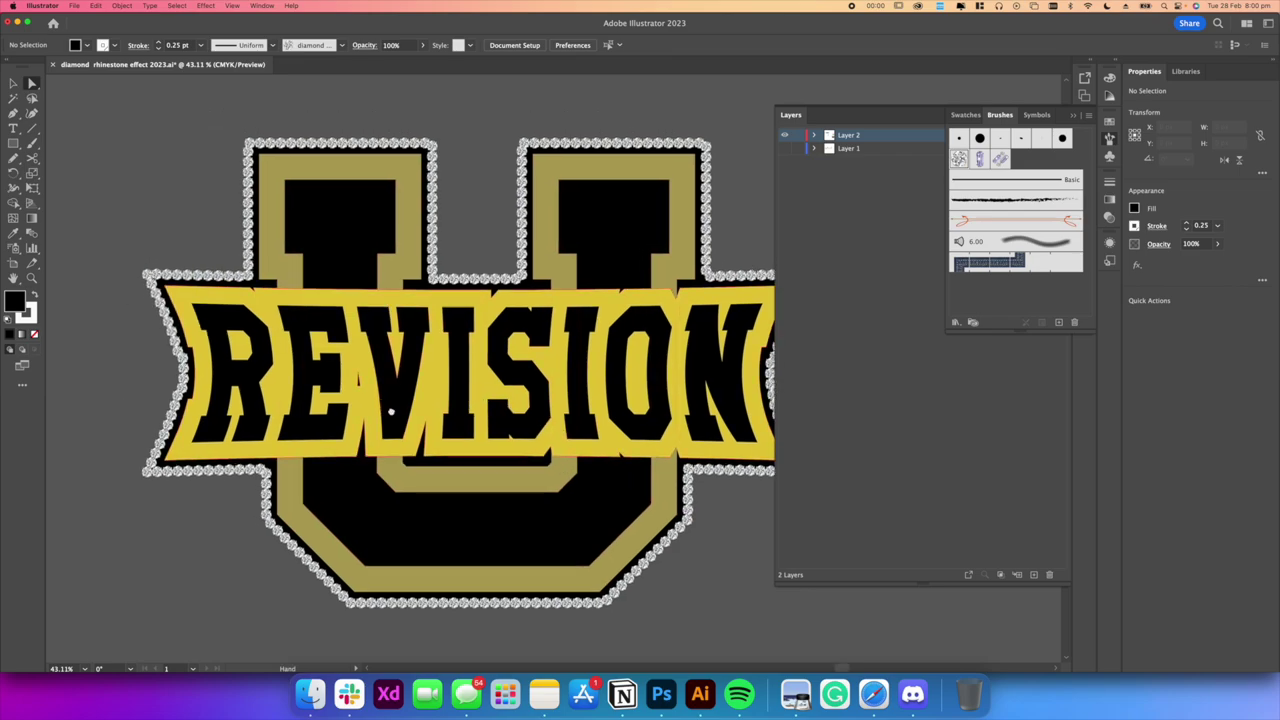
scroll(415, 320, "up", 2)
scroll(457, 305, "up", 3)
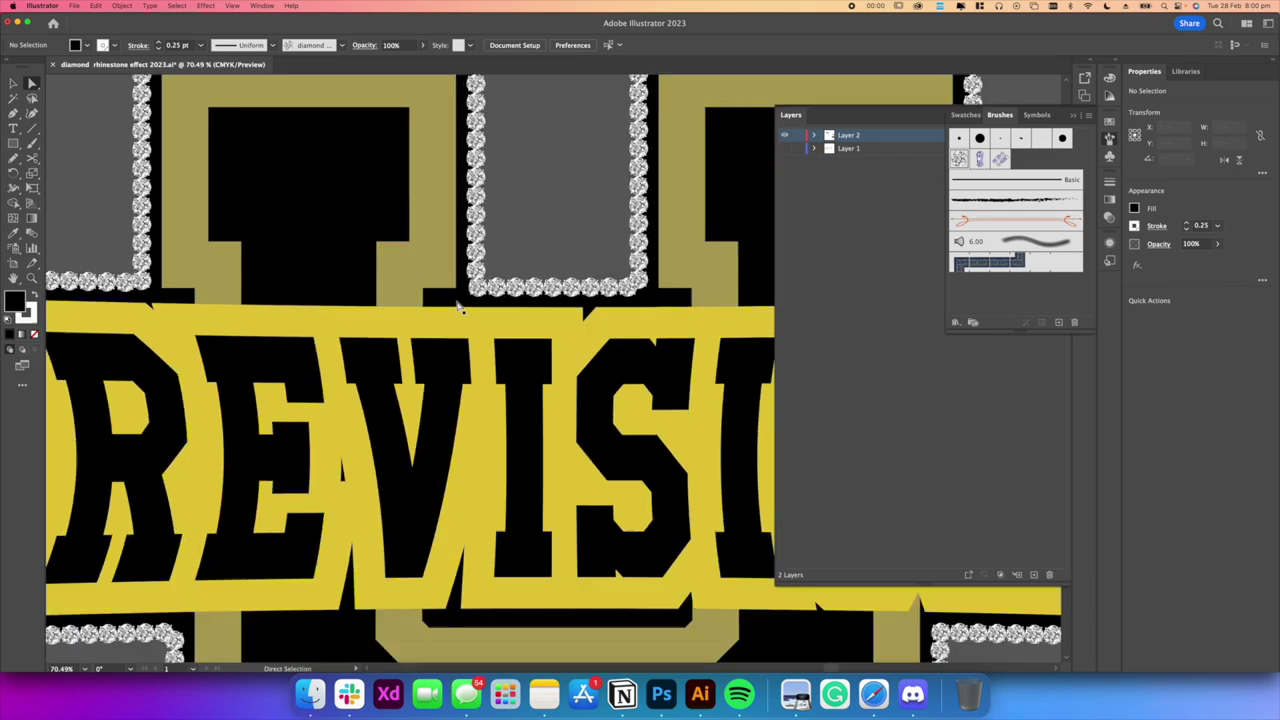
Fill the logo's outer black backing path with the purple baguette and round gem pattern, backing pattern diamond
left_click(457, 303)
scroll(457, 305, "down", 3)
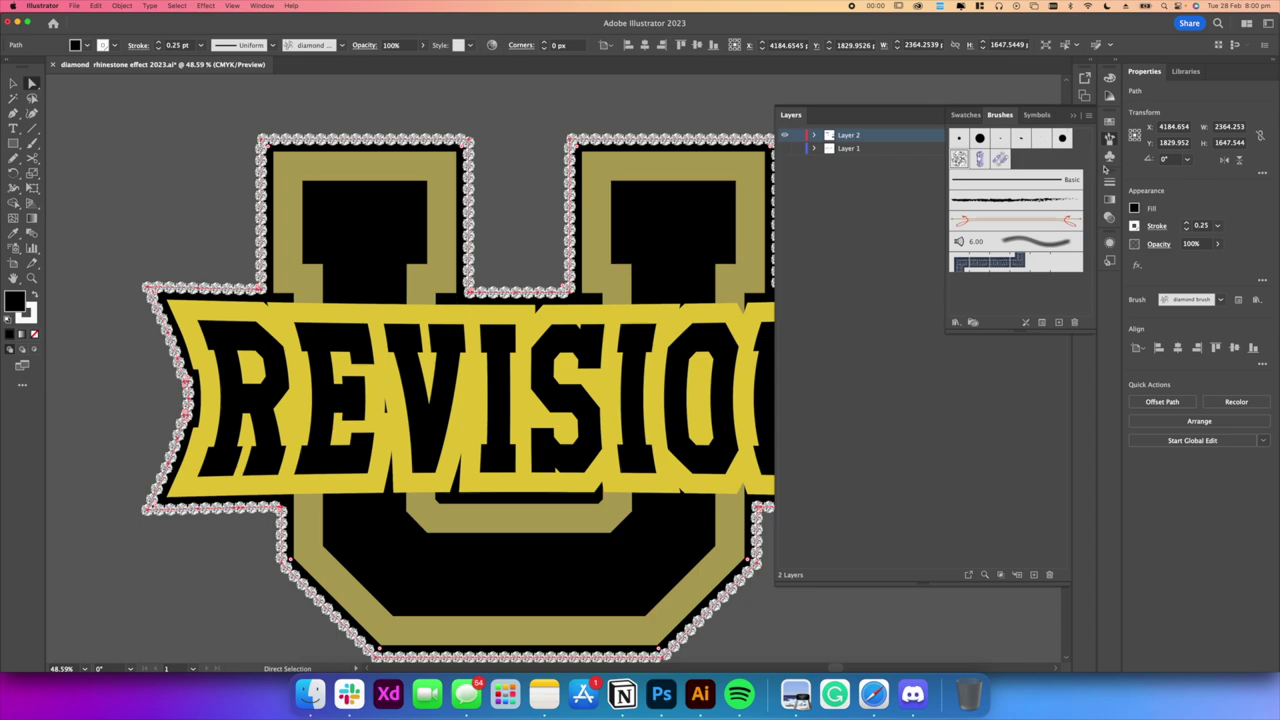
left_click(1108, 122)
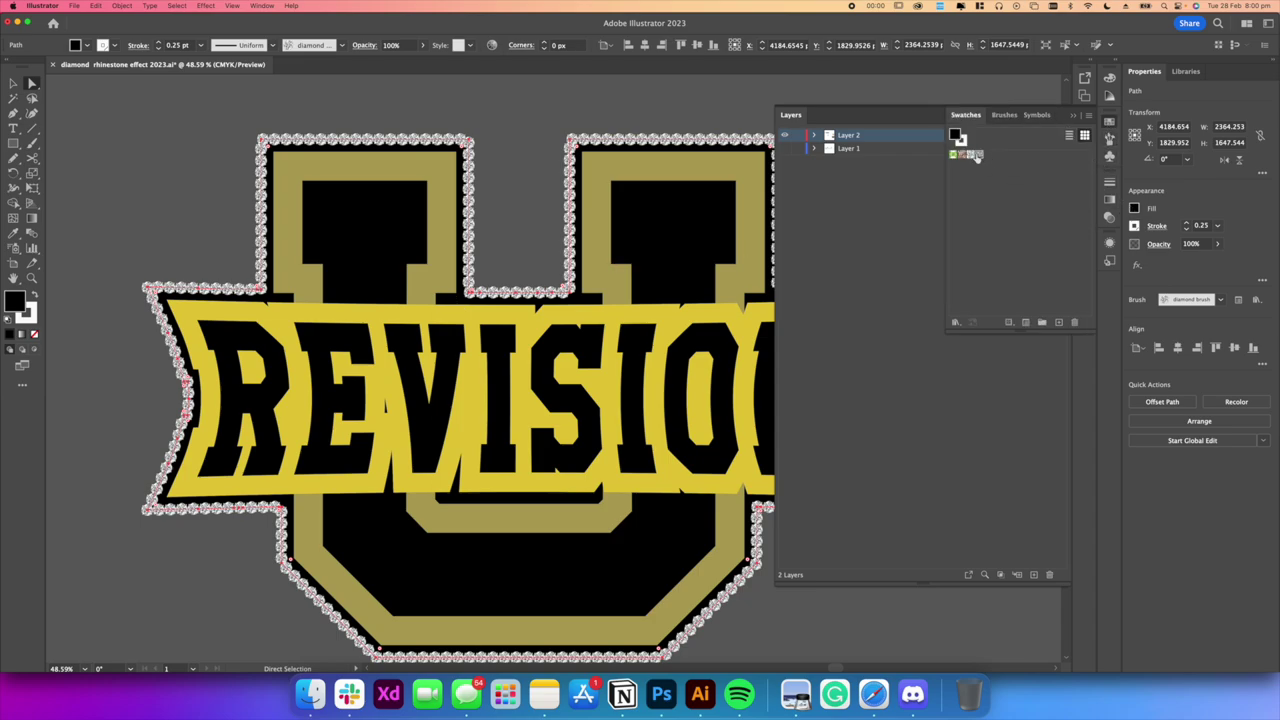
left_click(978, 156)
scroll(390, 285, "down", 5)
scroll(390, 287, "up", 5)
scroll(391, 288, "down", 4)
left_click(1009, 324)
left_click(690, 238)
left_click(652, 237)
Fill the gold outline shape of the large U with the white diamond gem pattern
scroll(569, 269, "up", 5)
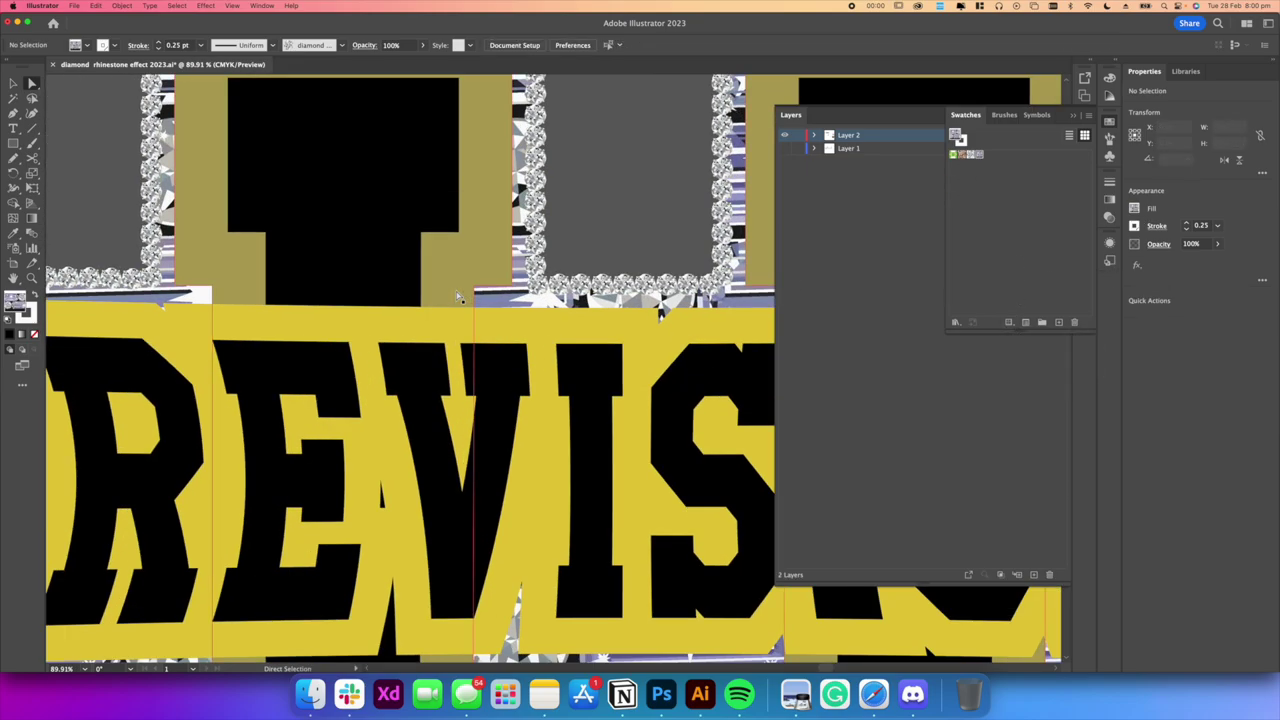
left_click(458, 297)
scroll(458, 297, "down", 3)
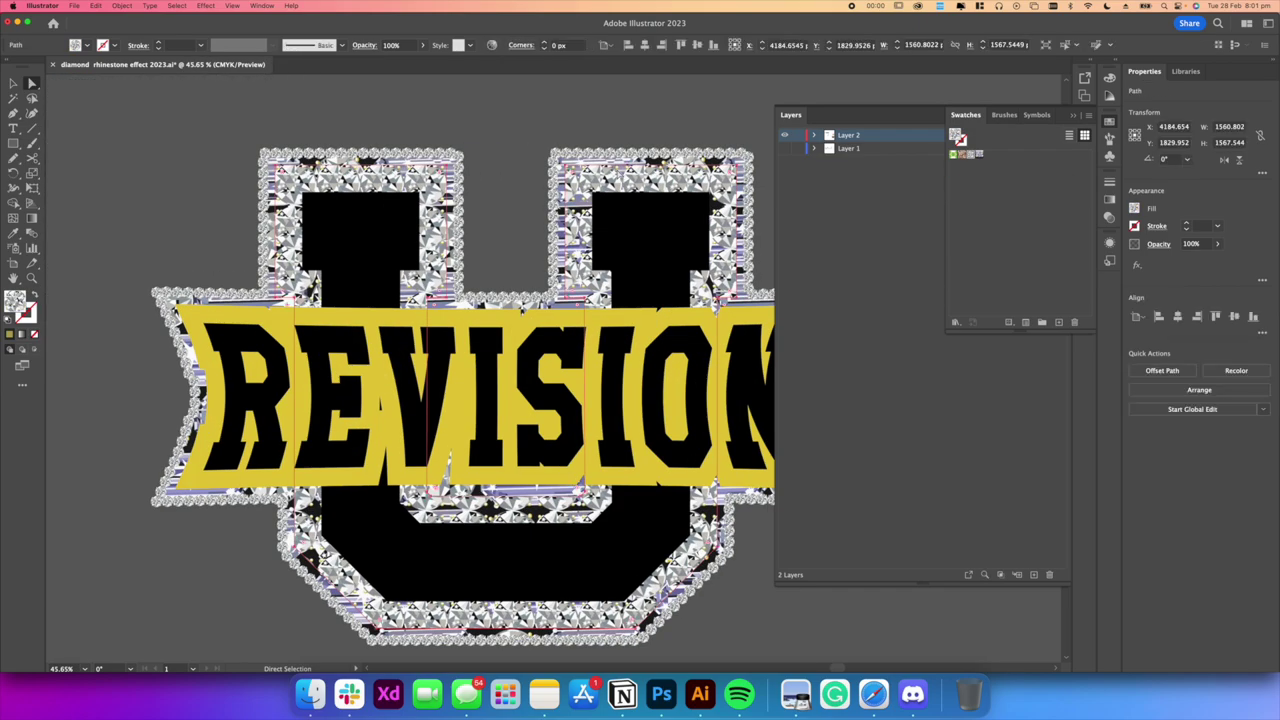
Stroke the U's gem-filled outline shape with the round diamond scatter brush at 0.25 pt
scroll(617, 173, "up", 1)
left_click(1108, 141)
left_click(958, 158)
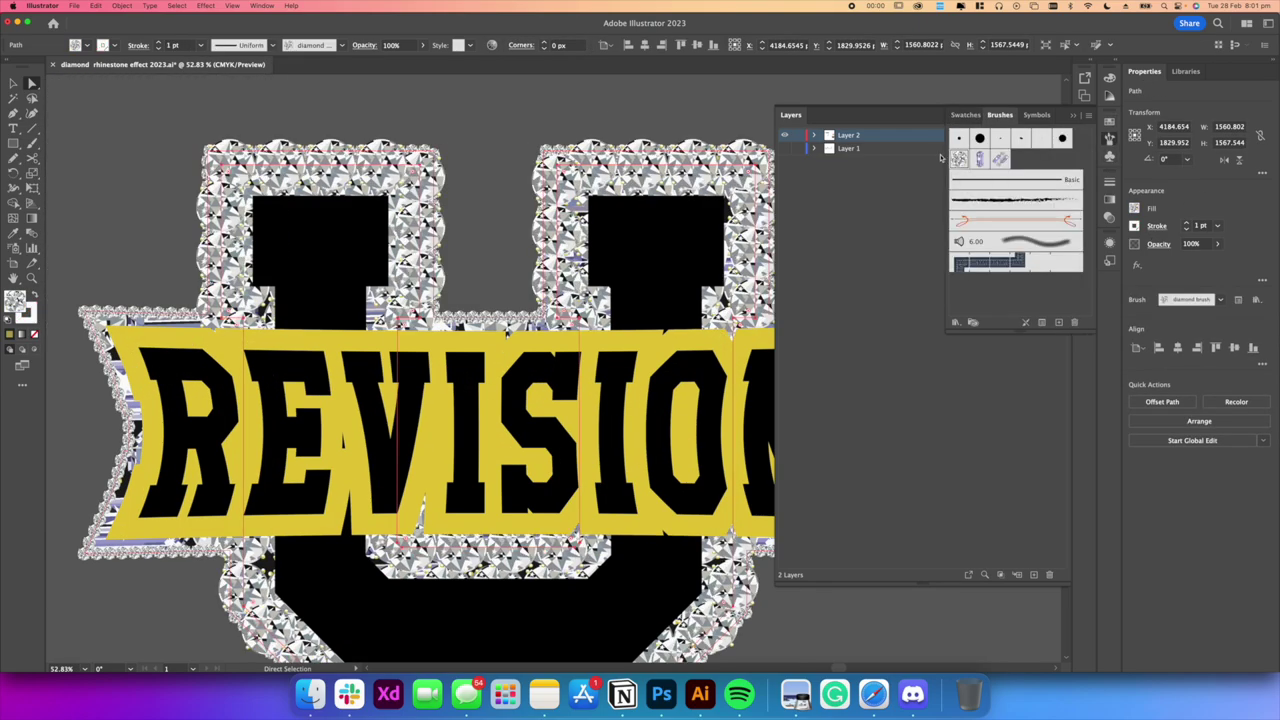
left_click(1187, 231)
left_click(1187, 231)
left_click(1187, 231)
left_click(1187, 231)
left_click(1187, 223)
left_click(454, 145)
scroll(454, 145, "down", 3)
scroll(457, 151, "up", 2)
Switch the brush on the U's gem-filled outline shape to the purple baguette gem brush
left_click(500, 168)
left_click(979, 159)
scroll(490, 148, "down", 3)
left_click(471, 141)
scroll(340, 200, "up", 5)
scroll(366, 271, "down", 4)
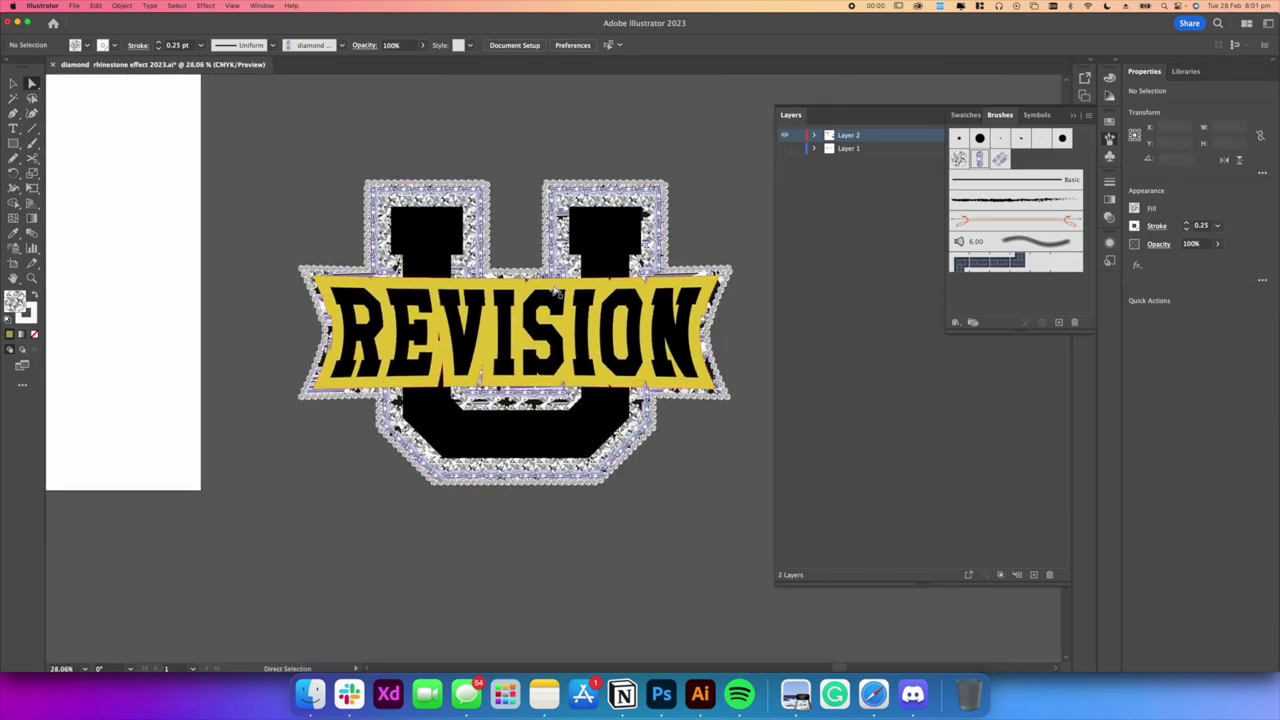
Fill the yellow banner behind REVISION with the white diamond gem pattern sampled from the U's outline shape
scroll(556, 287, "up", 3)
left_click(556, 285)
key("i")
left_click(500, 252)
key("v")
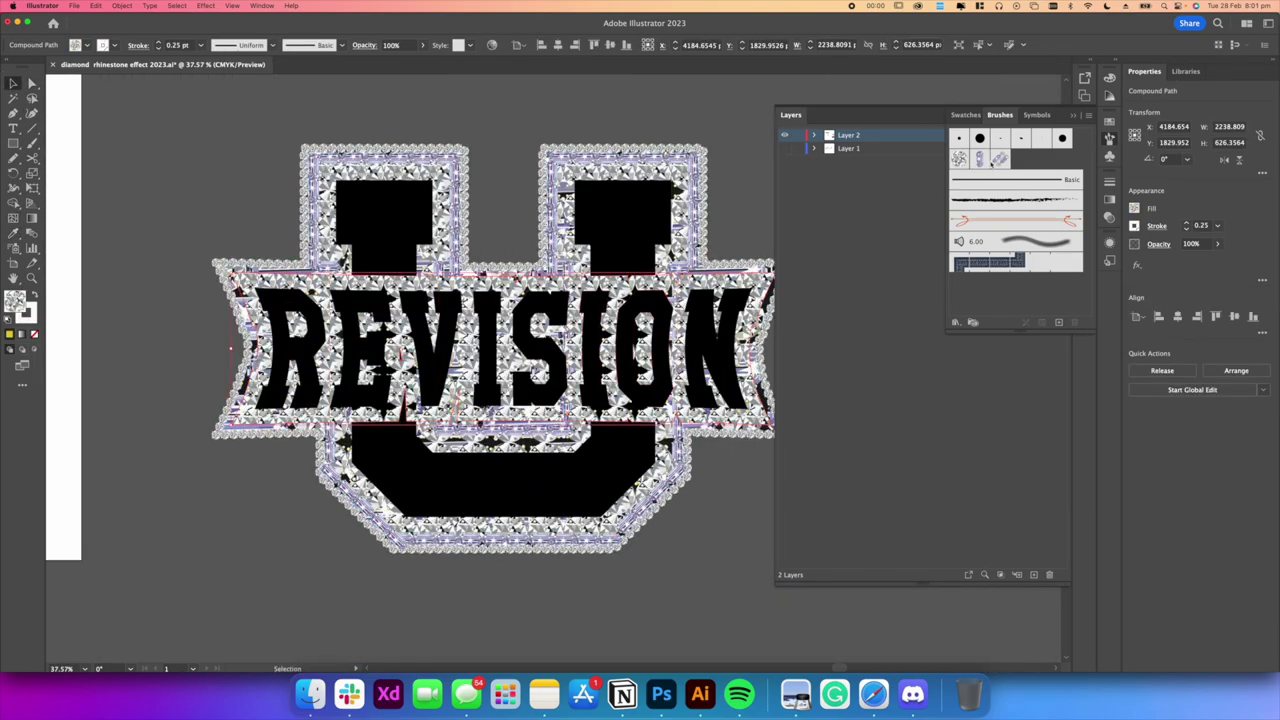
Stroke the REVISION banner with the purple baguette gem brush at a weight of 0.25 pt
left_click(980, 160)
left_click(730, 220)
left_click(744, 278)
left_click(1187, 230)
left_click(1187, 230)
left_click(1187, 230)
left_click(1187, 230)
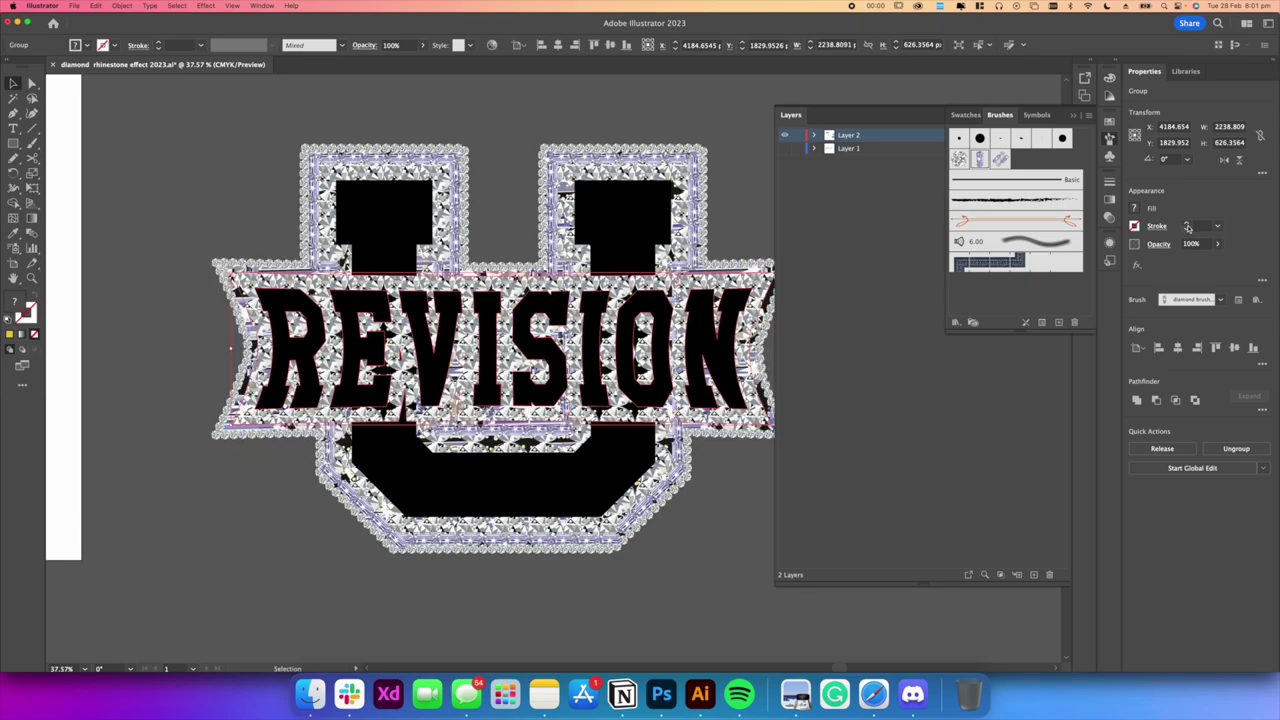
left_click(1187, 229)
left_click(720, 218)
scroll(719, 218, "down", 4)
scroll(730, 285, "up", 3)
scroll(532, 350, "down", 4)
scroll(670, 265, "up", 4)
Fill the black inner shape of the large U with a gray-blue swatch
key("a")
left_click(550, 232)
left_click(1134, 208)
left_click(1077, 284)
left_click(646, 228)
scroll(647, 226, "down", 4)
left_click(606, 207)
Stroke the inner U shape with the round diamond scatter brush at 0.25 pt
scroll(606, 204, "up", 6)
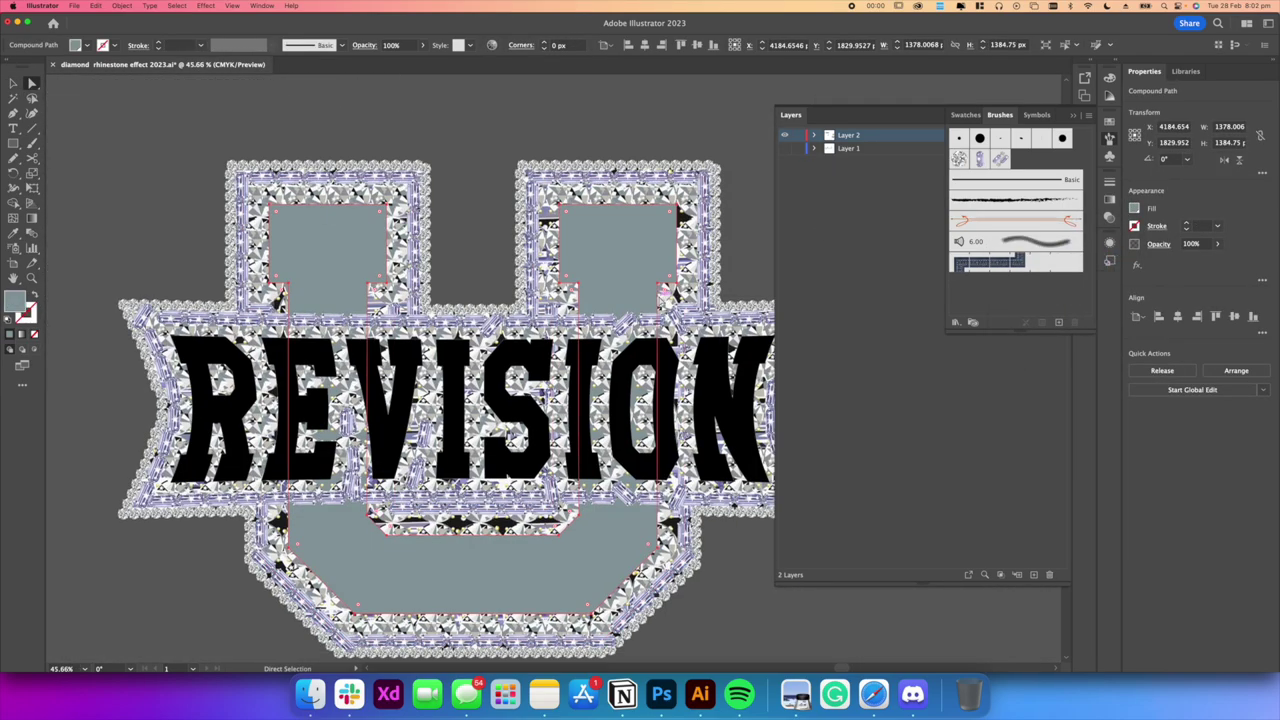
scroll(601, 233, "down", 4)
scroll(601, 233, "up", 3)
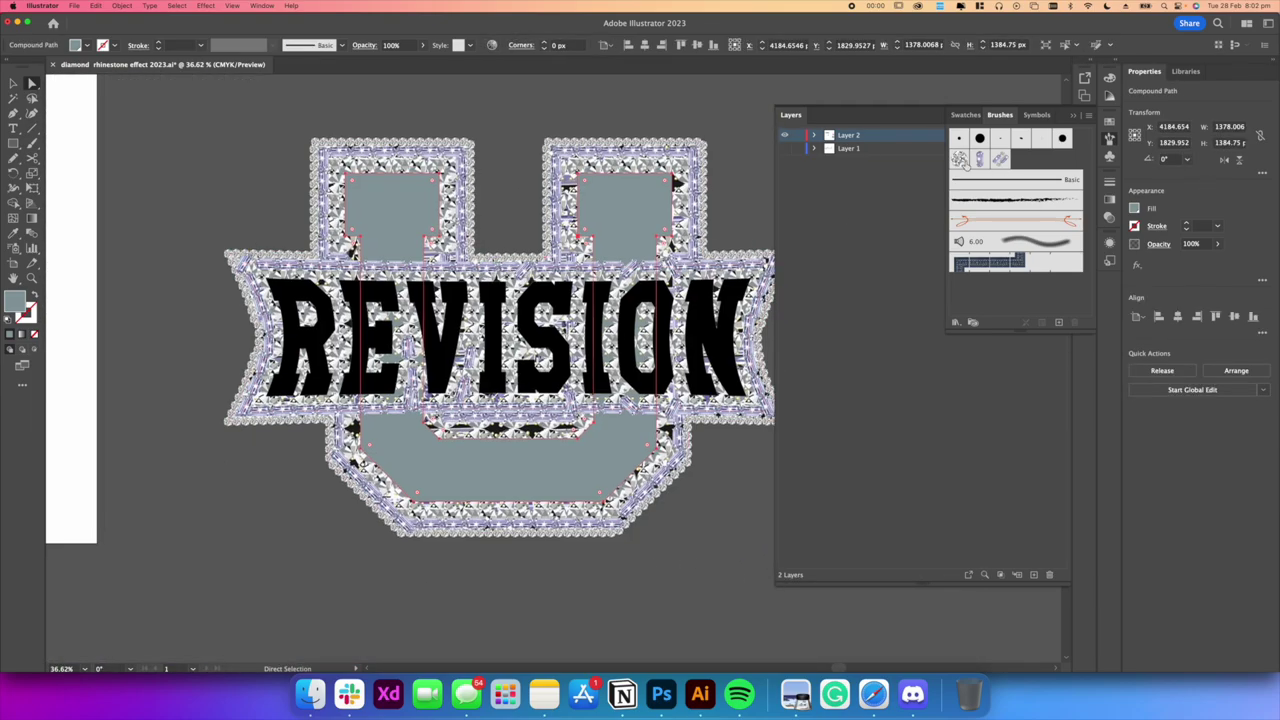
left_click(962, 161)
left_click(1187, 229)
left_click(1187, 229)
left_click(1187, 229)
left_click(578, 115)
scroll(578, 115, "down", 2)
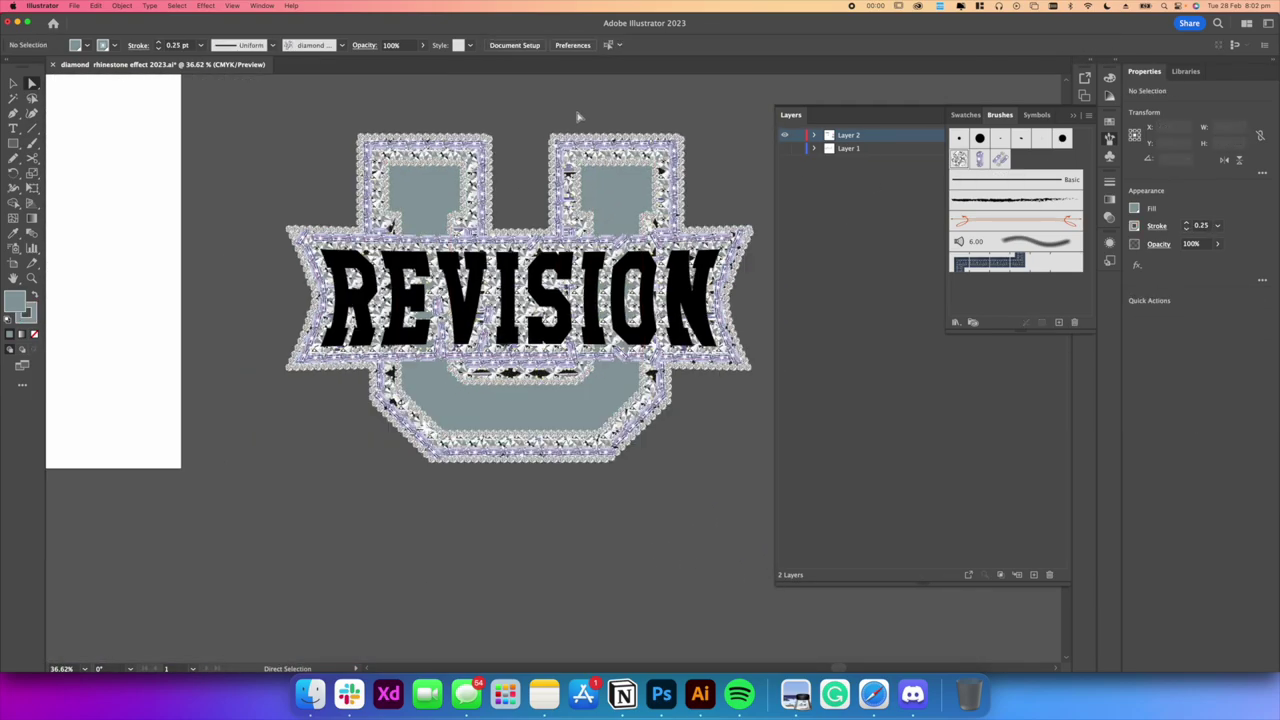
Change the fill of the inner U shape to yellow
scroll(590, 200, "up", 4)
scroll(631, 258, "down", 4)
left_click(629, 286)
left_click(1134, 209)
left_click(1108, 279)
left_click(573, 193)
scroll(648, 188, "right", 1)
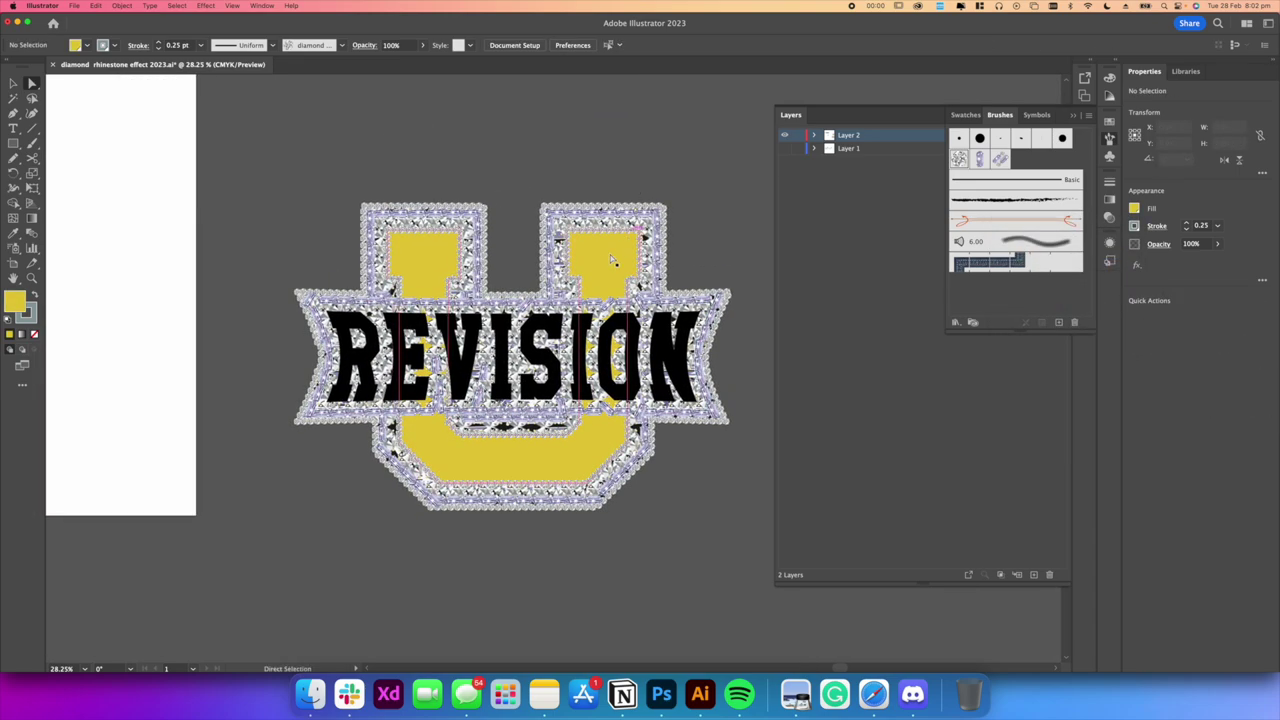
Replace the REVISION banner's fill with the purple baguette and round gem pattern, backing pattern diamond
left_click(604, 265)
scroll(705, 315, "up", 3)
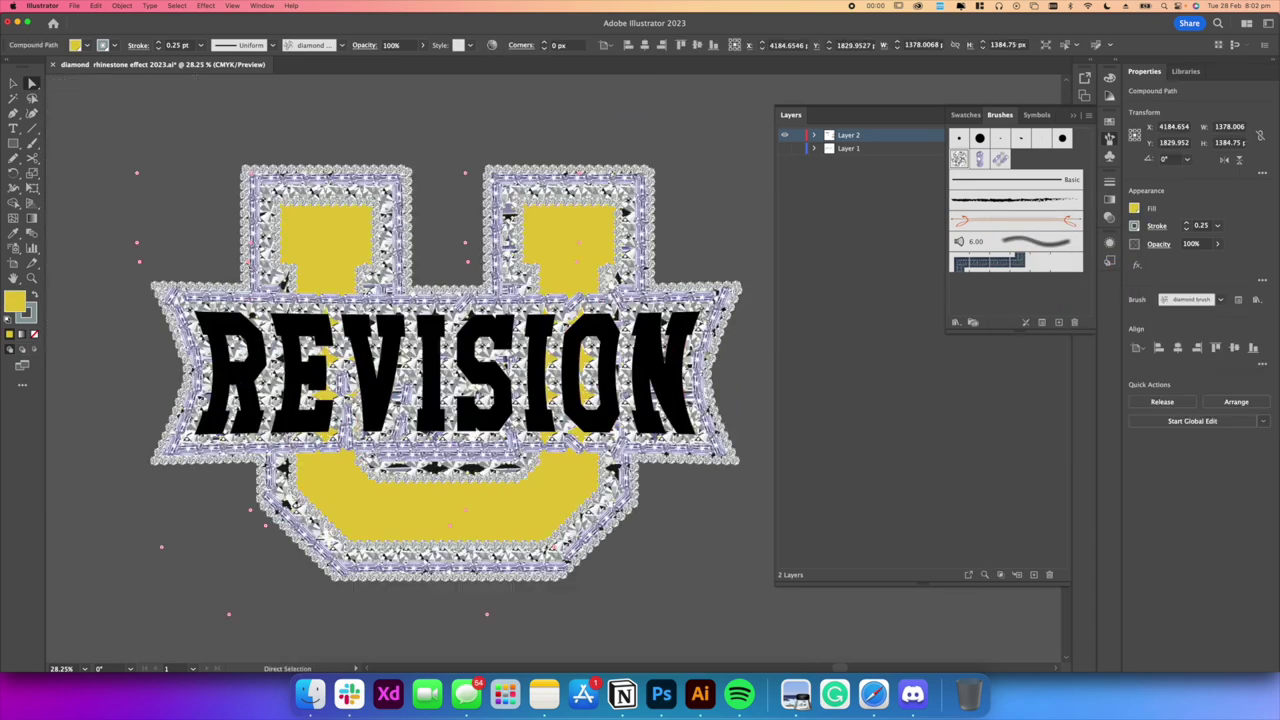
left_click(688, 288)
scroll(687, 297, "down", 3)
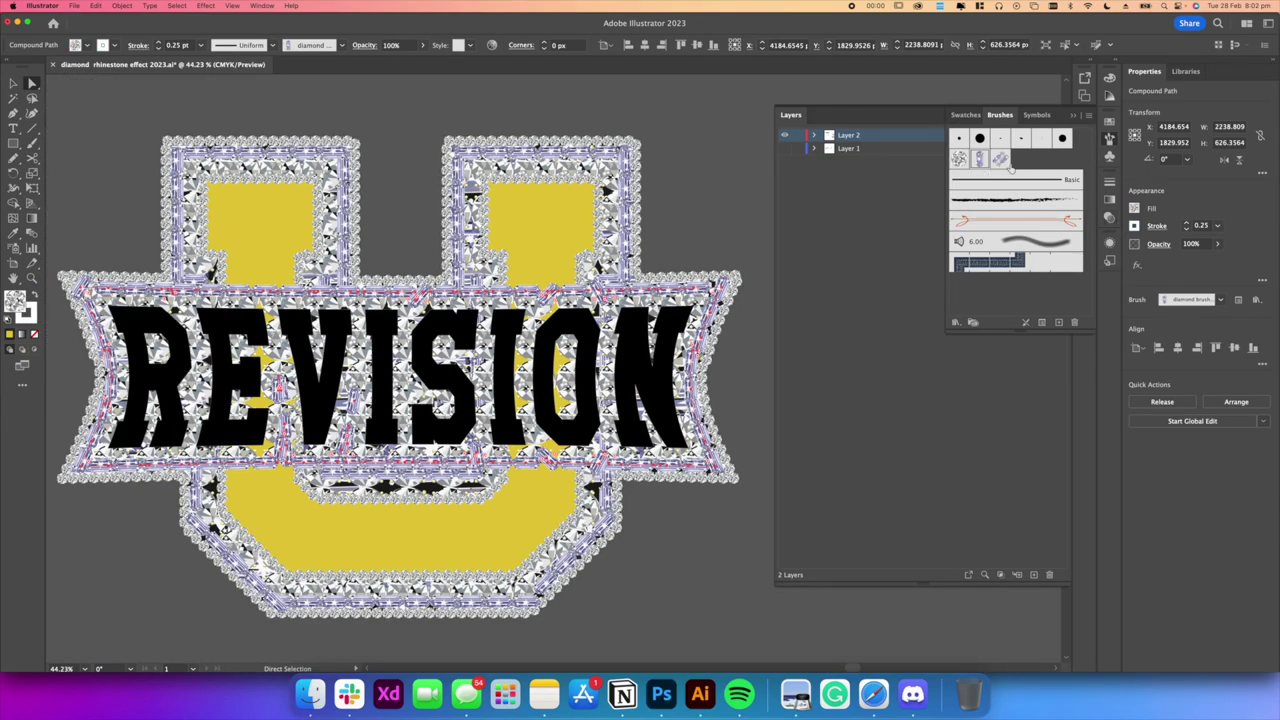
left_click(1134, 207)
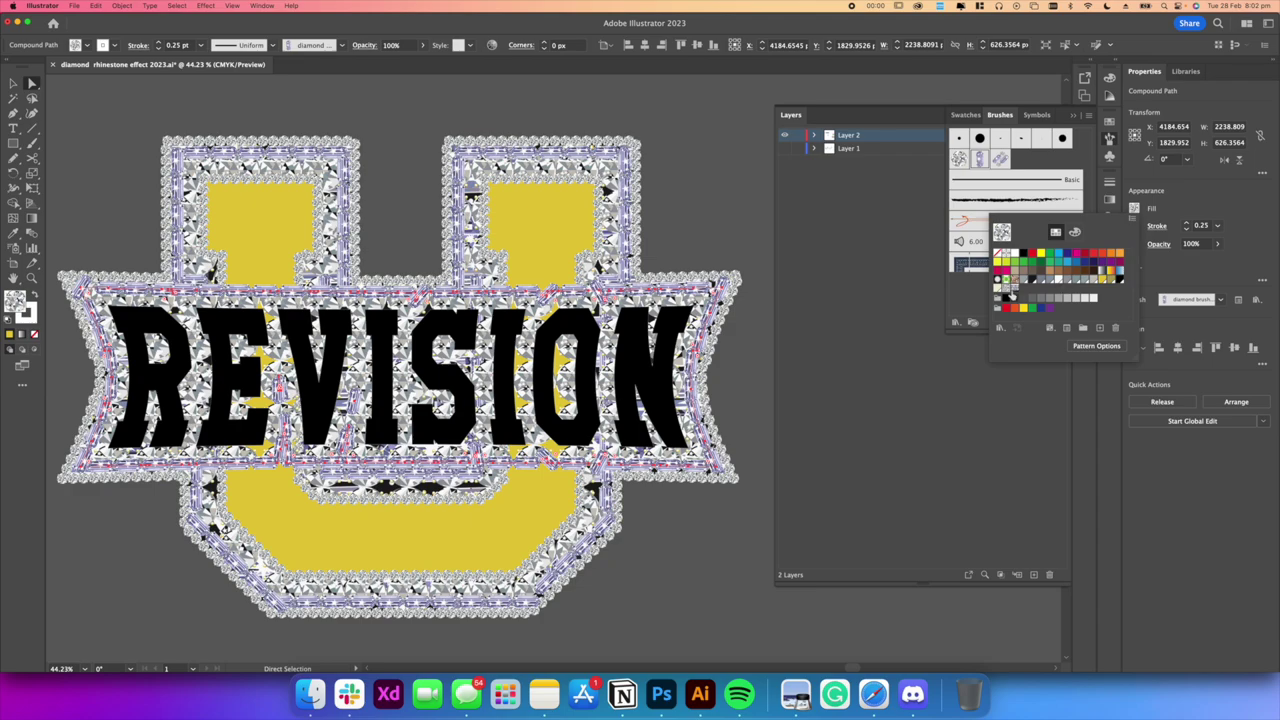
left_click(1014, 290)
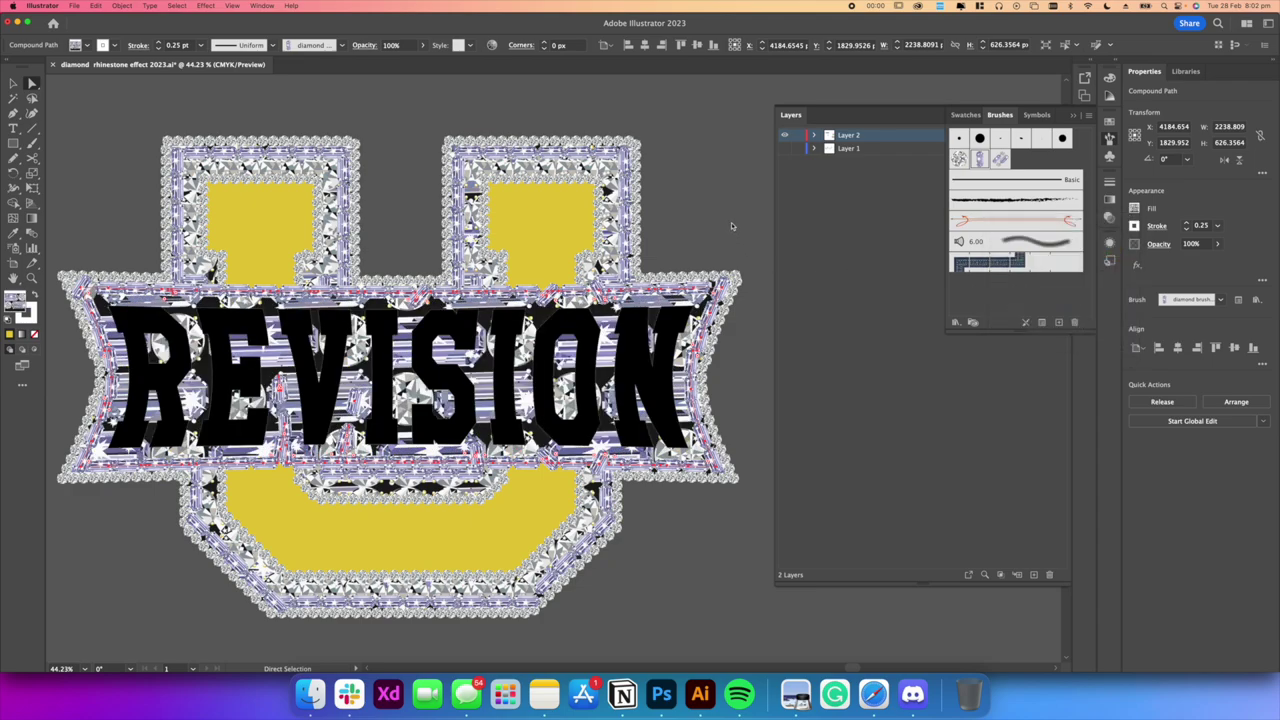
scroll(430, 315, "down", 5)
scroll(430, 315, "up", 5)
scroll(430, 315, "left", 2)
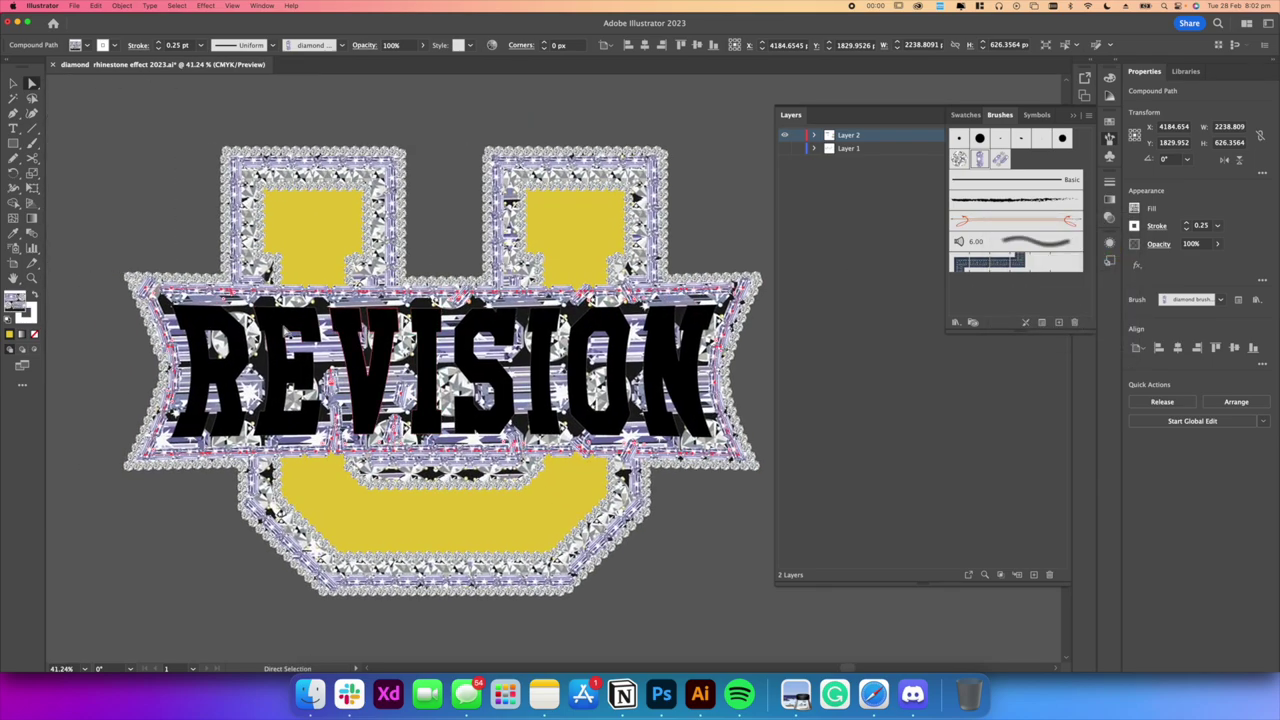
left_click(285, 328)
left_click(284, 330)
key("q")
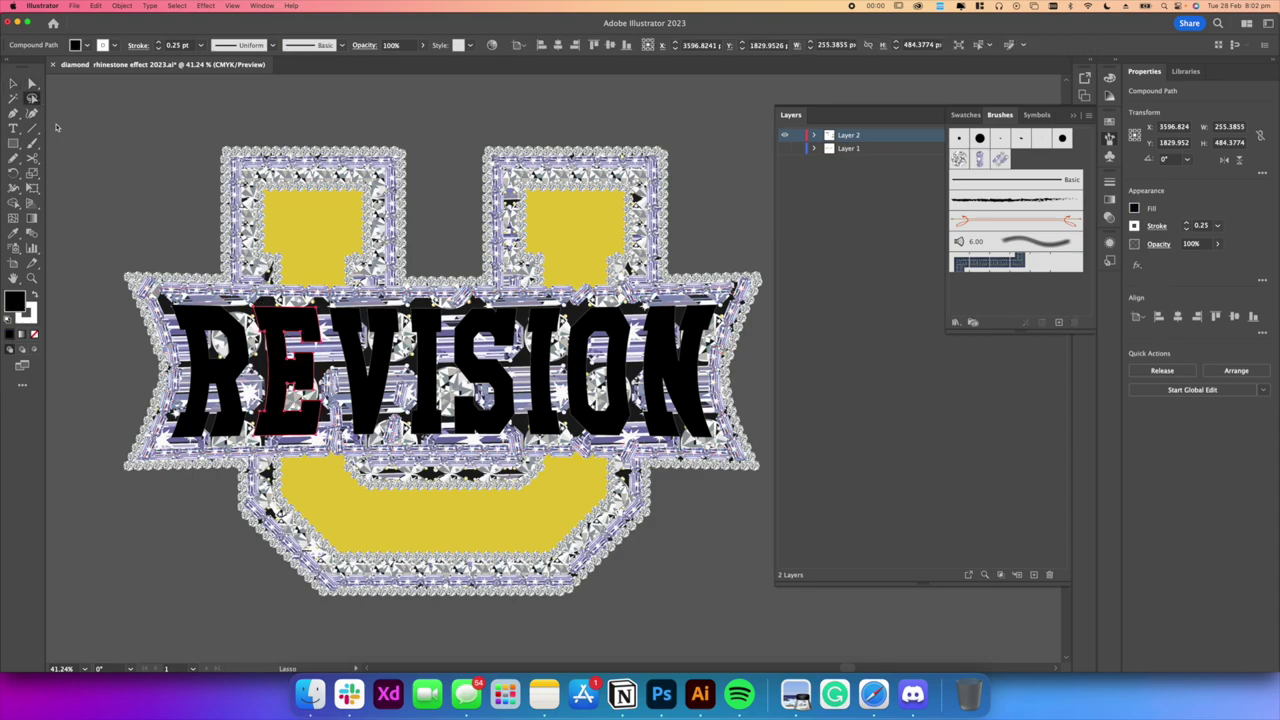
left_click(31, 83)
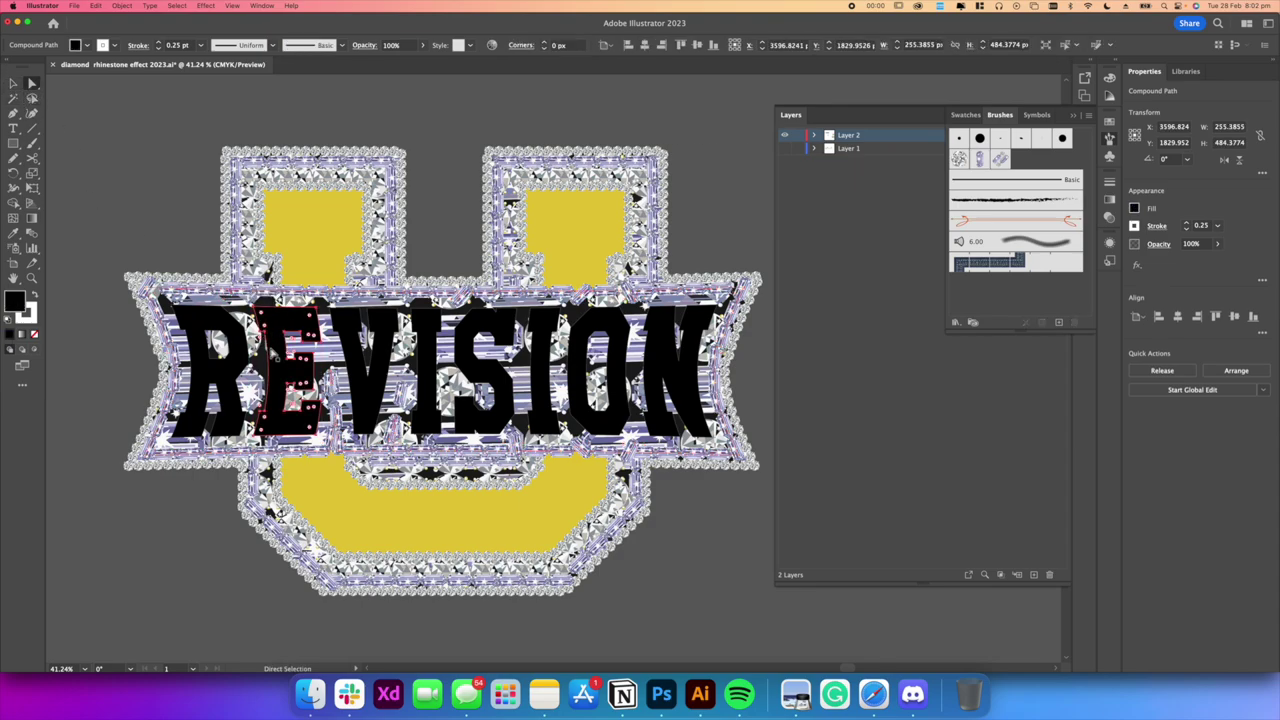
left_click(105, 166)
key("v")
Expand Layer 2 and its banner group, and target the nested group that holds the REVISION letters
left_click(282, 333)
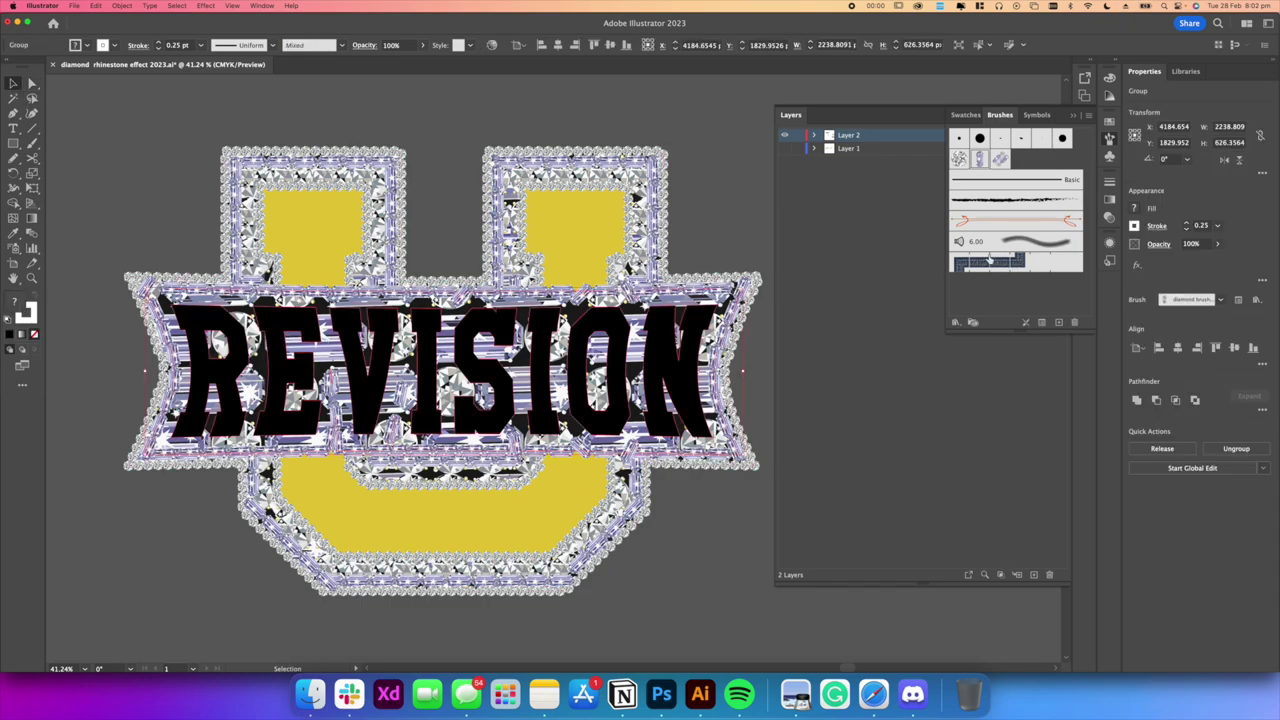
left_click(894, 194)
left_click(815, 135)
left_click(829, 148)
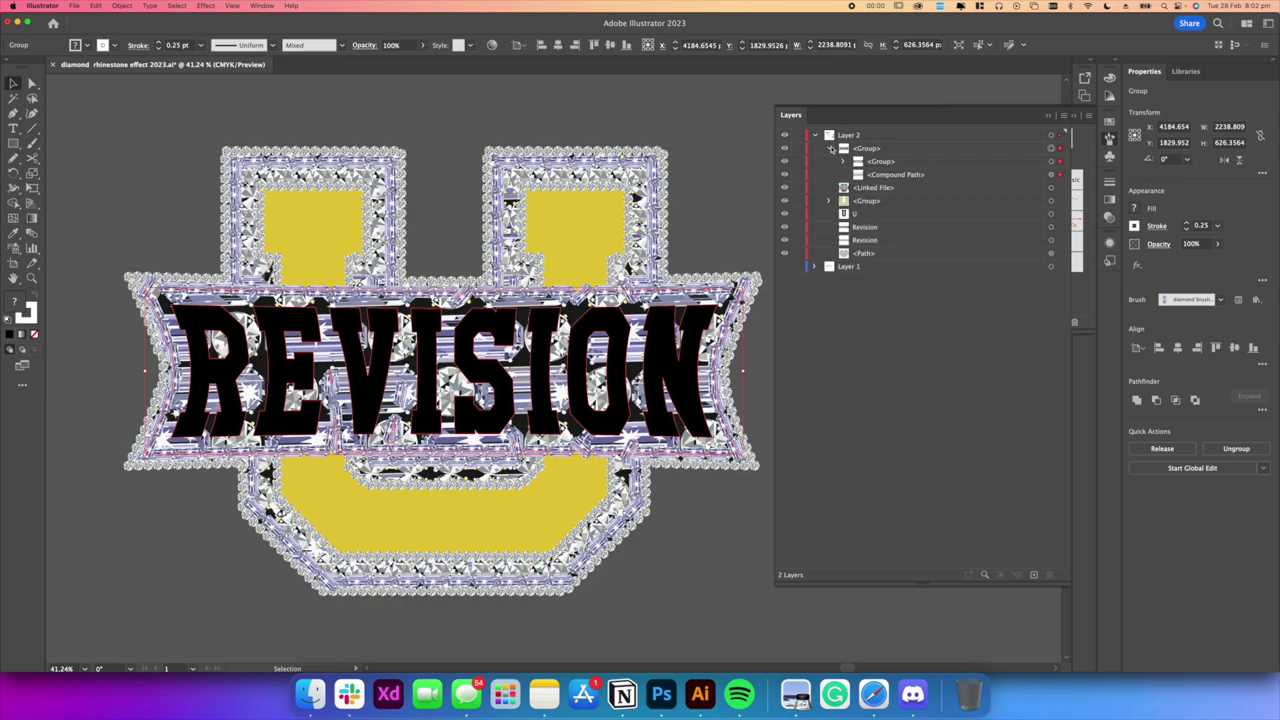
left_click(1051, 161)
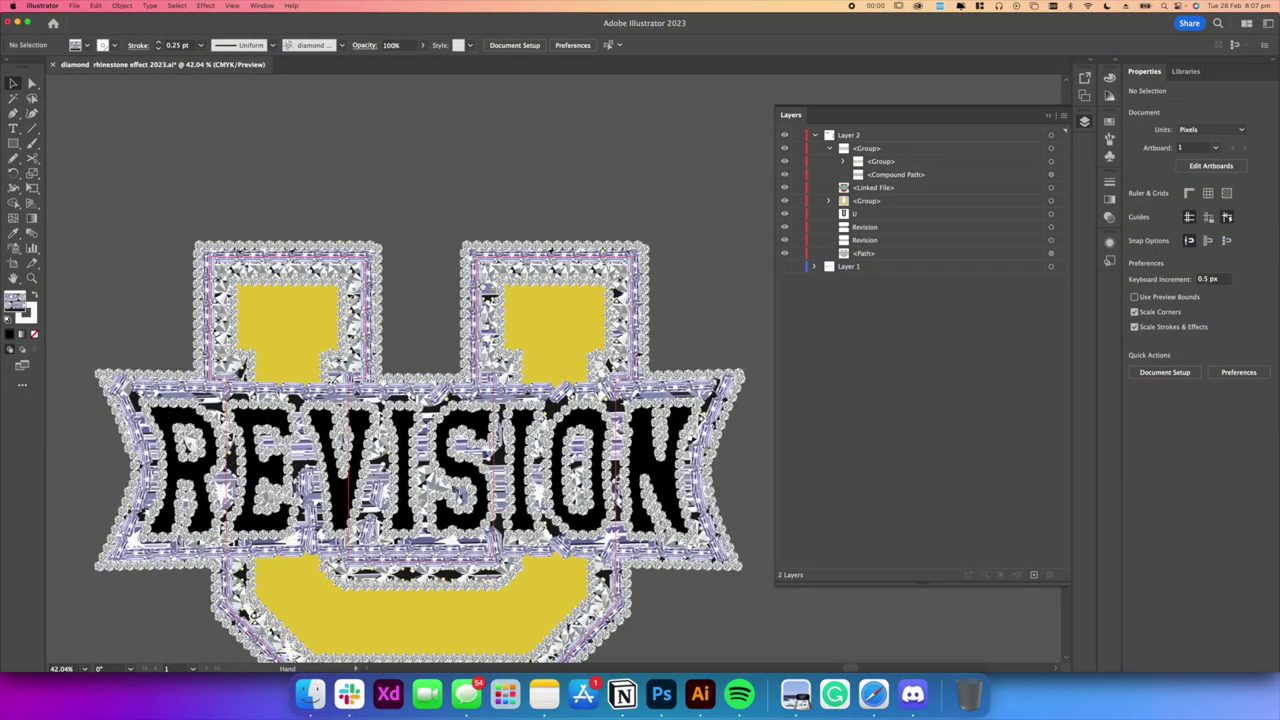
Directly select the logo's outer backing path and open its fill pattern, backing pattern diamond, for editing
scroll(490, 290, "up", 5)
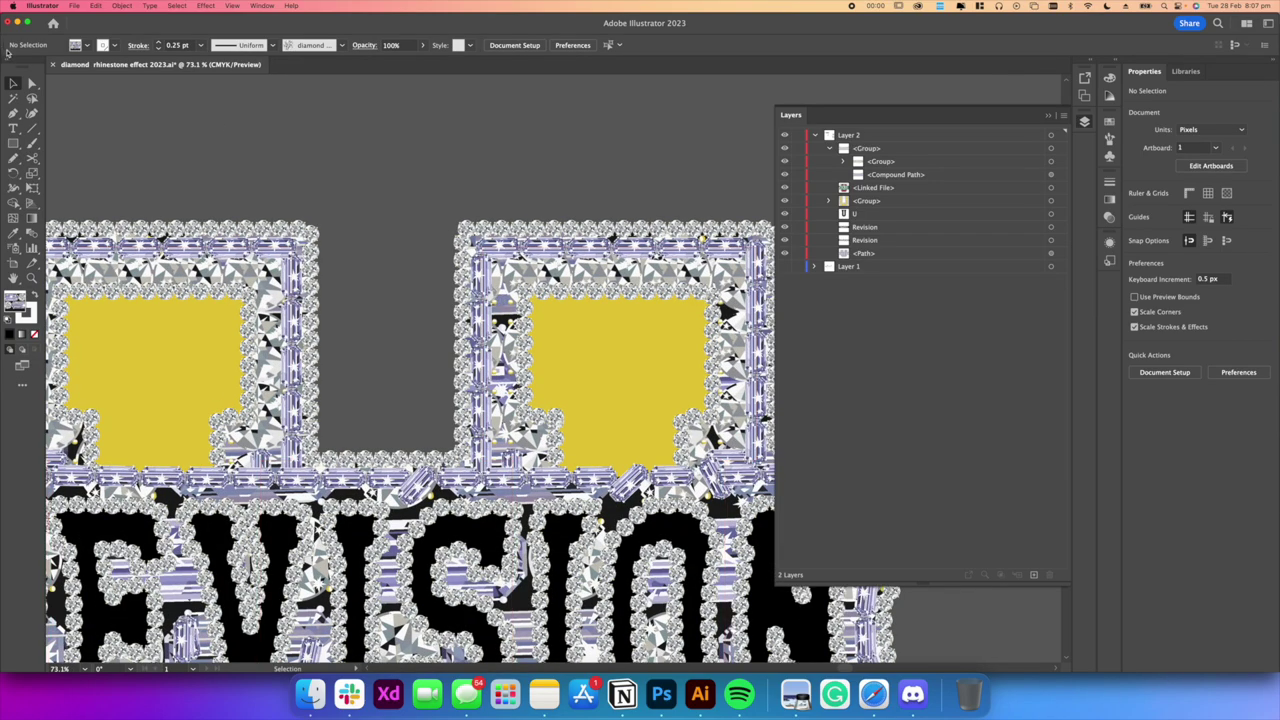
left_click(31, 84)
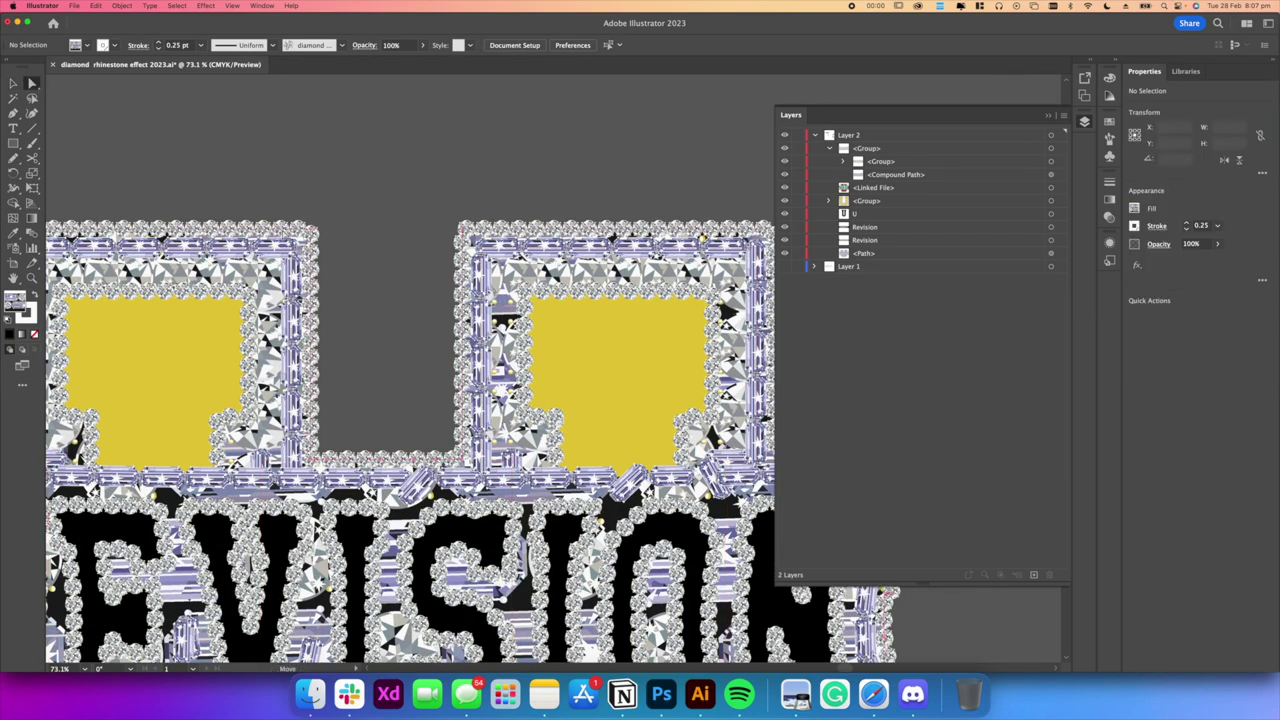
left_click(288, 229)
left_click(1134, 208)
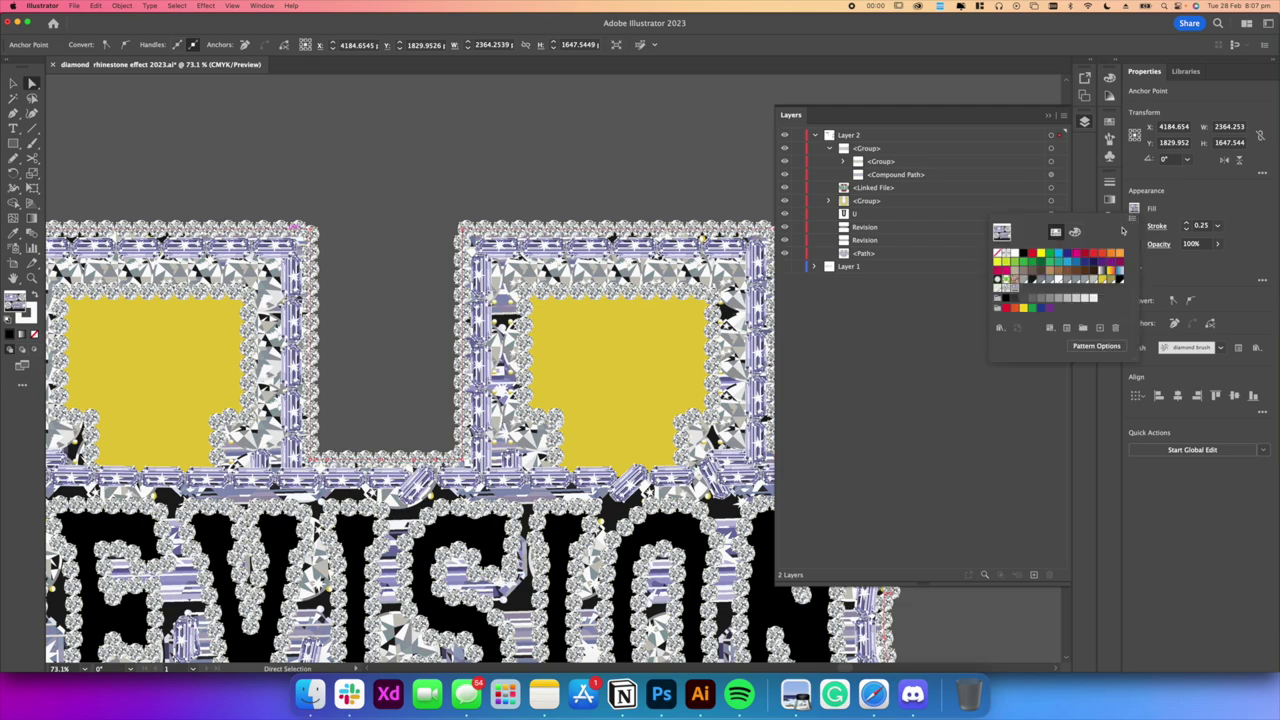
left_click(1090, 345)
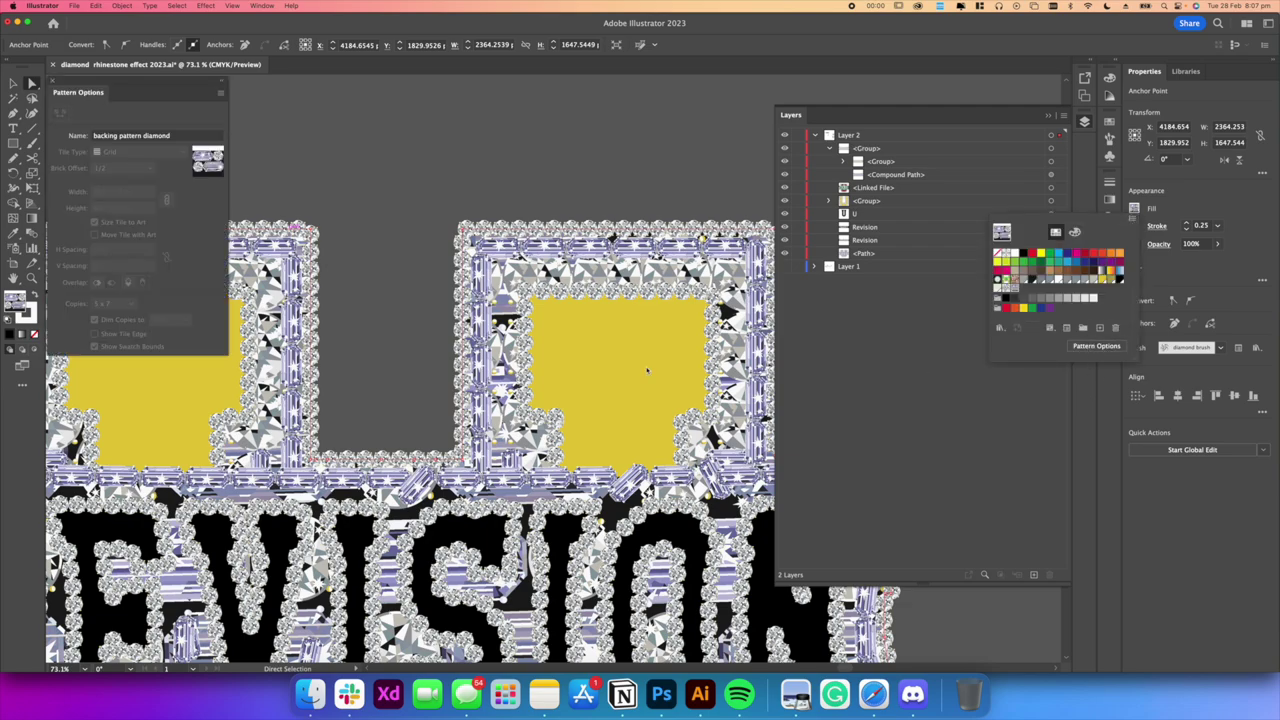
left_click(118, 90)
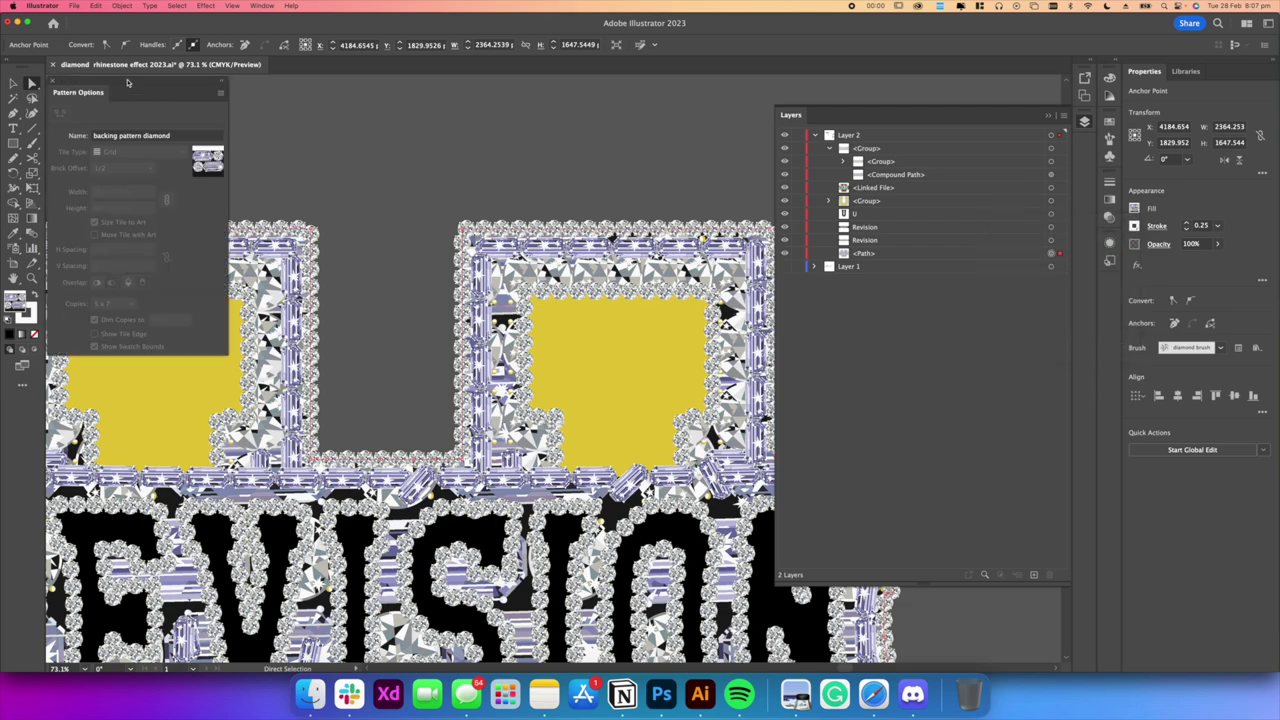
left_click_drag(128, 84, 250, 125)
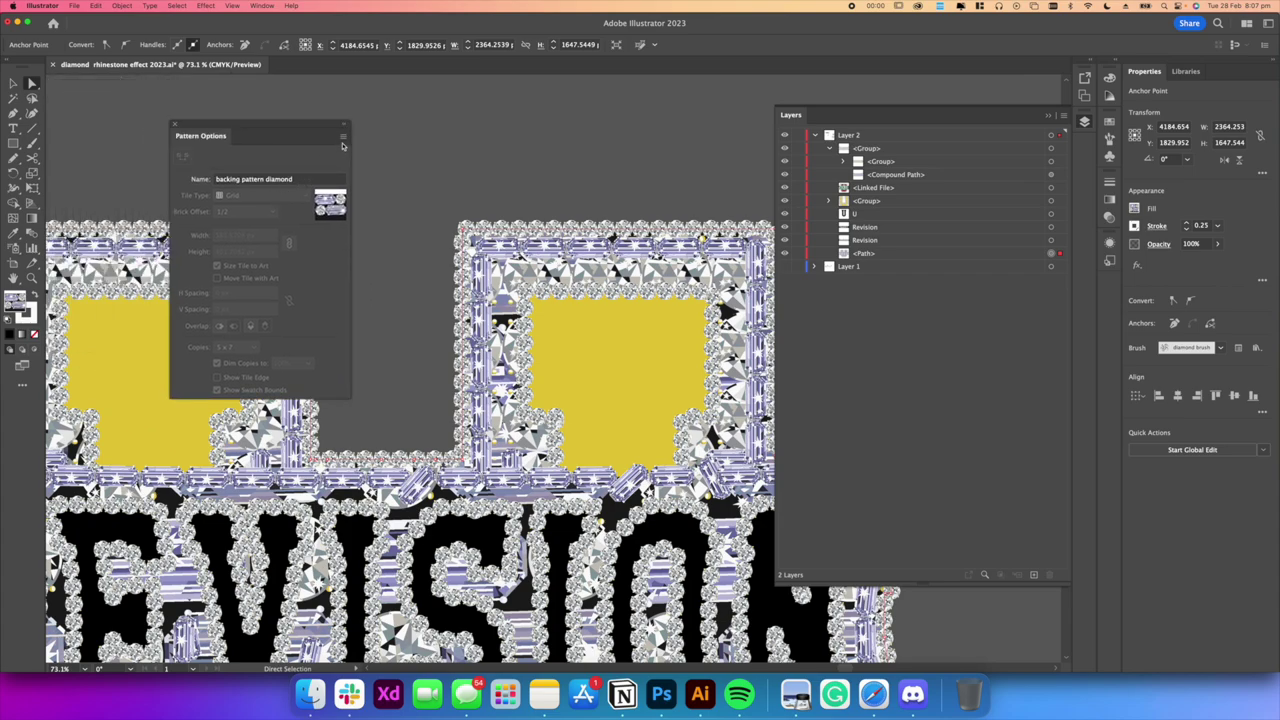
left_click(342, 140)
left_click(334, 153)
scroll(566, 319, "up", 5)
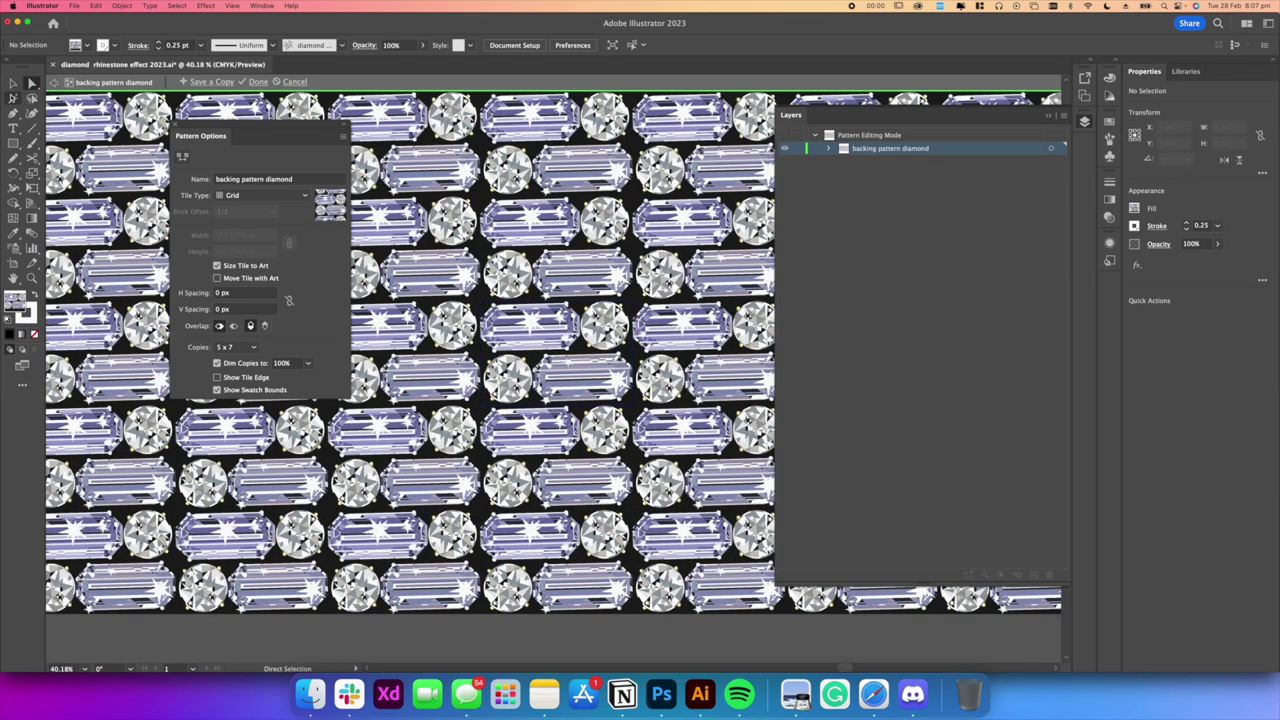
Select all artwork of the pattern tile and scale it down proportionally to about 277 × 190 px
key("v")
left_click_drag(680, 430, 682, 431)
scroll(632, 366, "up", 5)
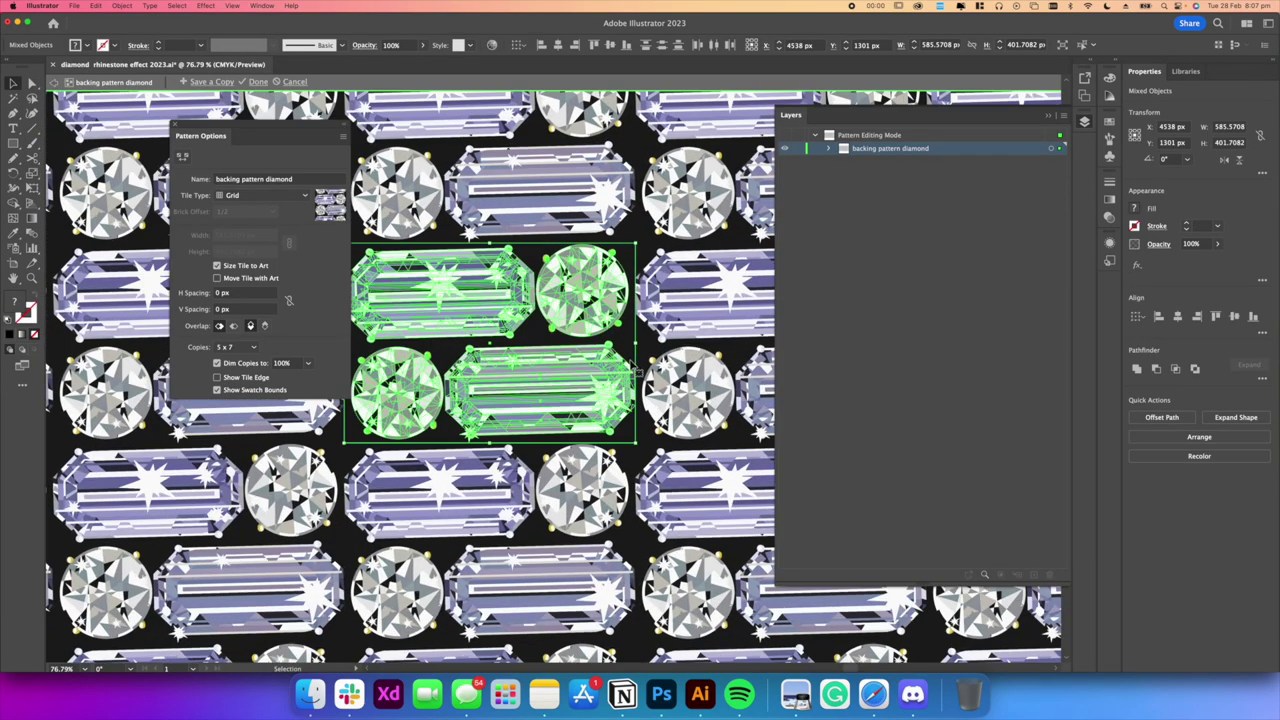
left_click_drag(638, 343, 488, 342)
scroll(488, 342, "up", 5)
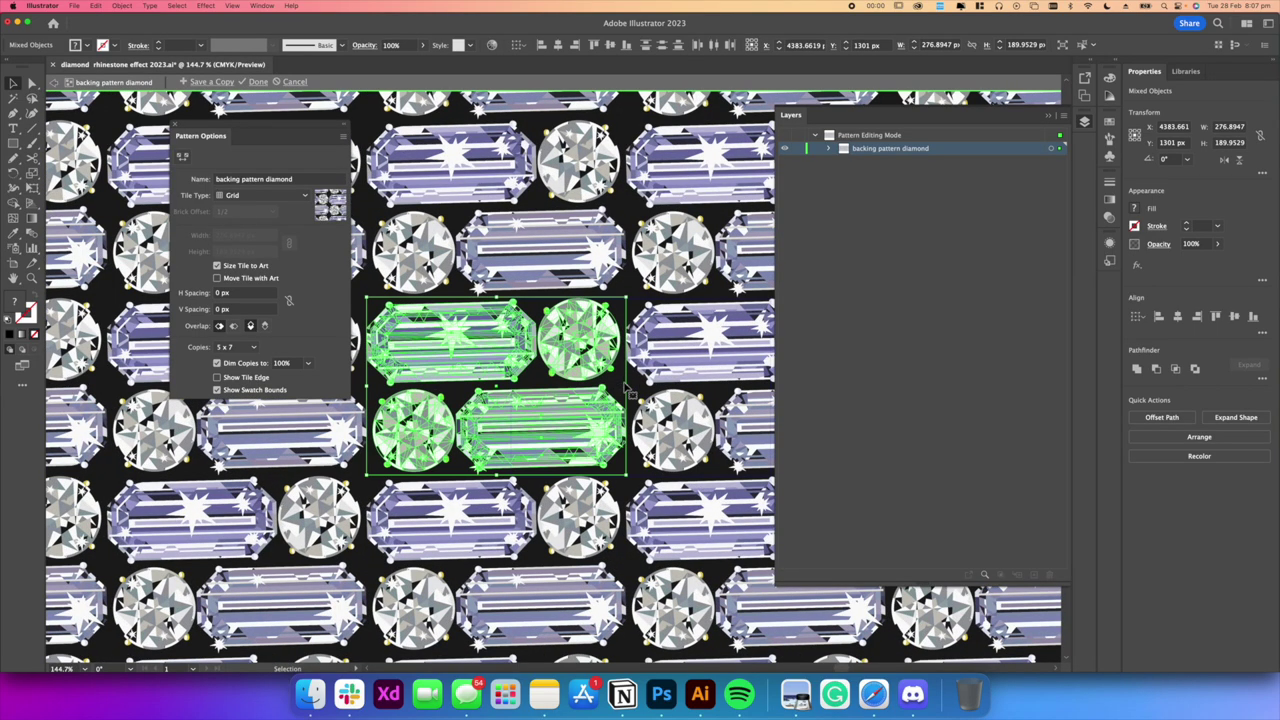
Scale the backing pattern diamond tile artwork down proportionally to about 134 × 92 px
left_click_drag(524, 379, 668, 385)
scroll(652, 383, "right", 2)
scroll(660, 388, "up", 8)
scroll(672, 394, "up", 1)
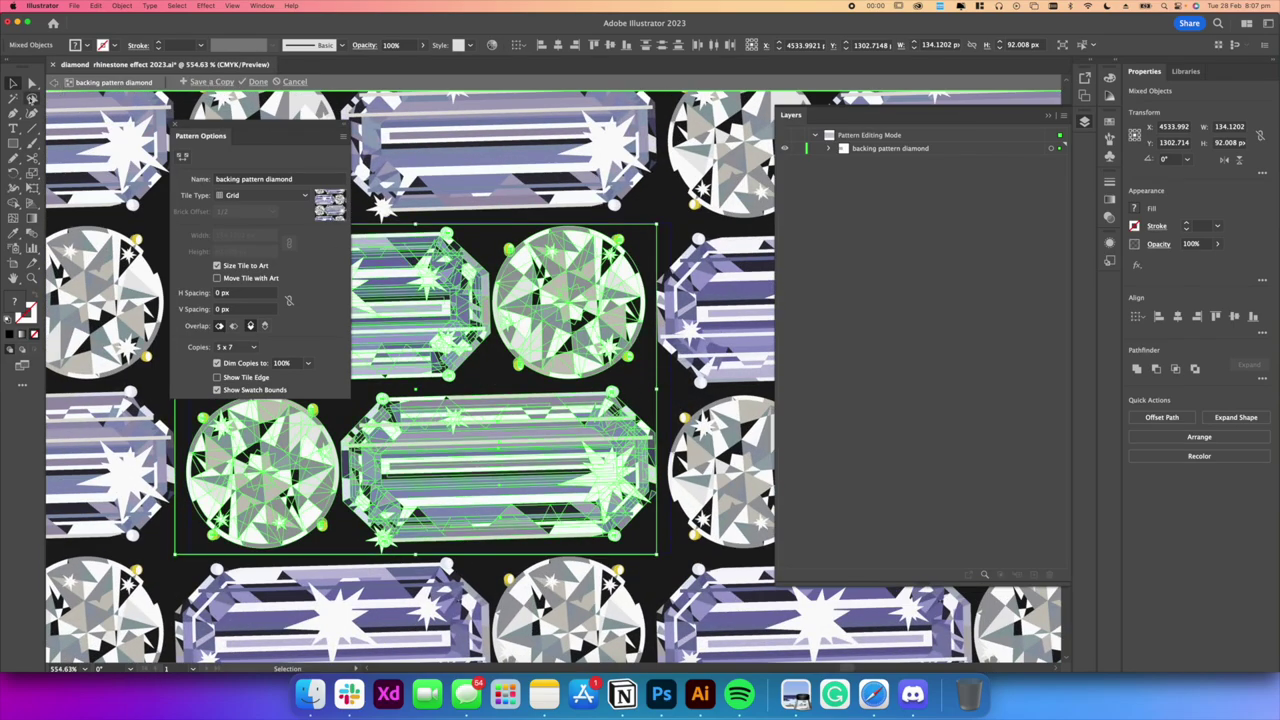
scroll(413, 343, "left", 4)
scroll(413, 343, "up", 3)
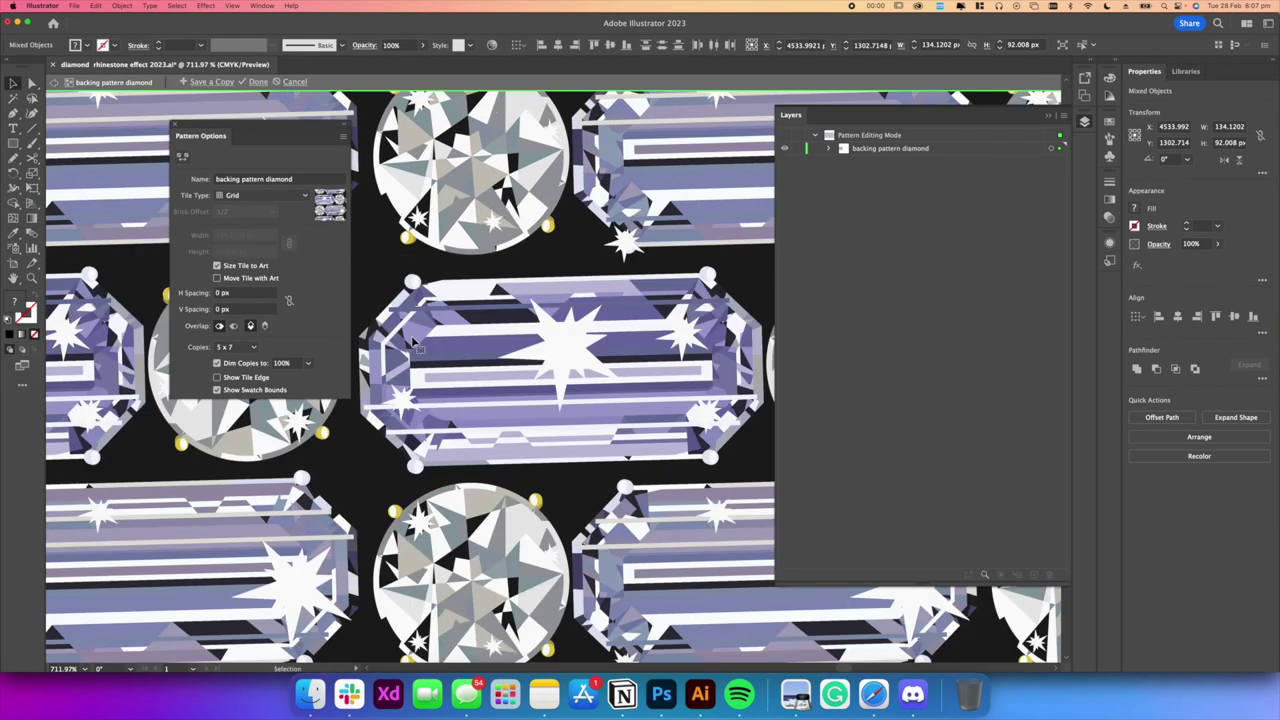
Shift the backing pattern's tile artwork slightly sideways and leave pattern editing with the changes kept
scroll(412, 341, "up", 2)
left_click_drag(434, 341, 439, 341)
scroll(439, 341, "down", 6)
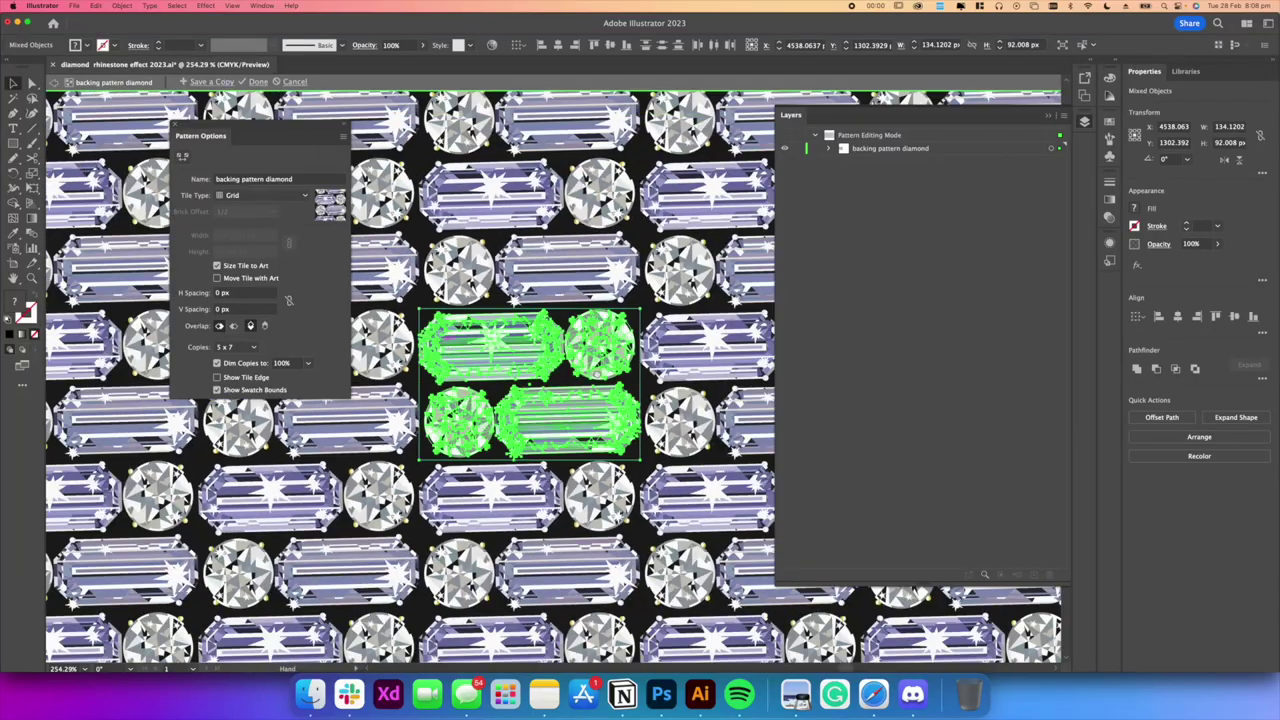
scroll(584, 372, "up", 3)
scroll(584, 371, "down", 12)
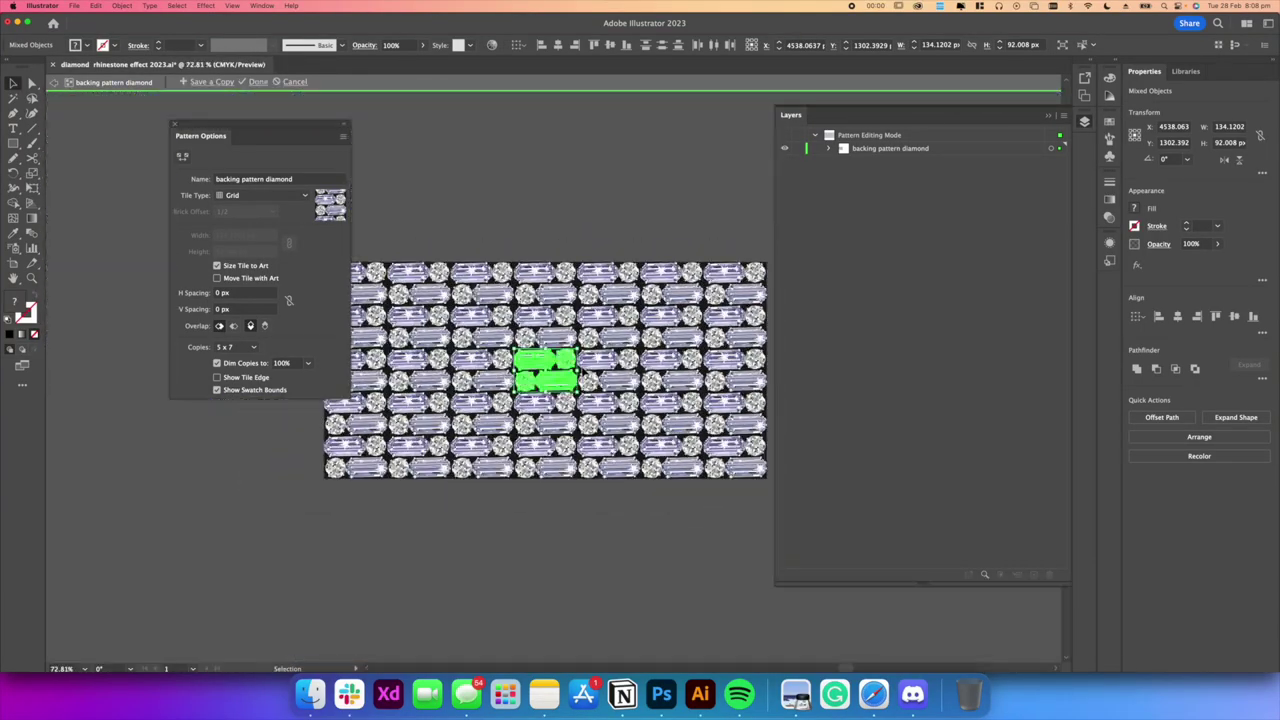
scroll(584, 371, "up", 8)
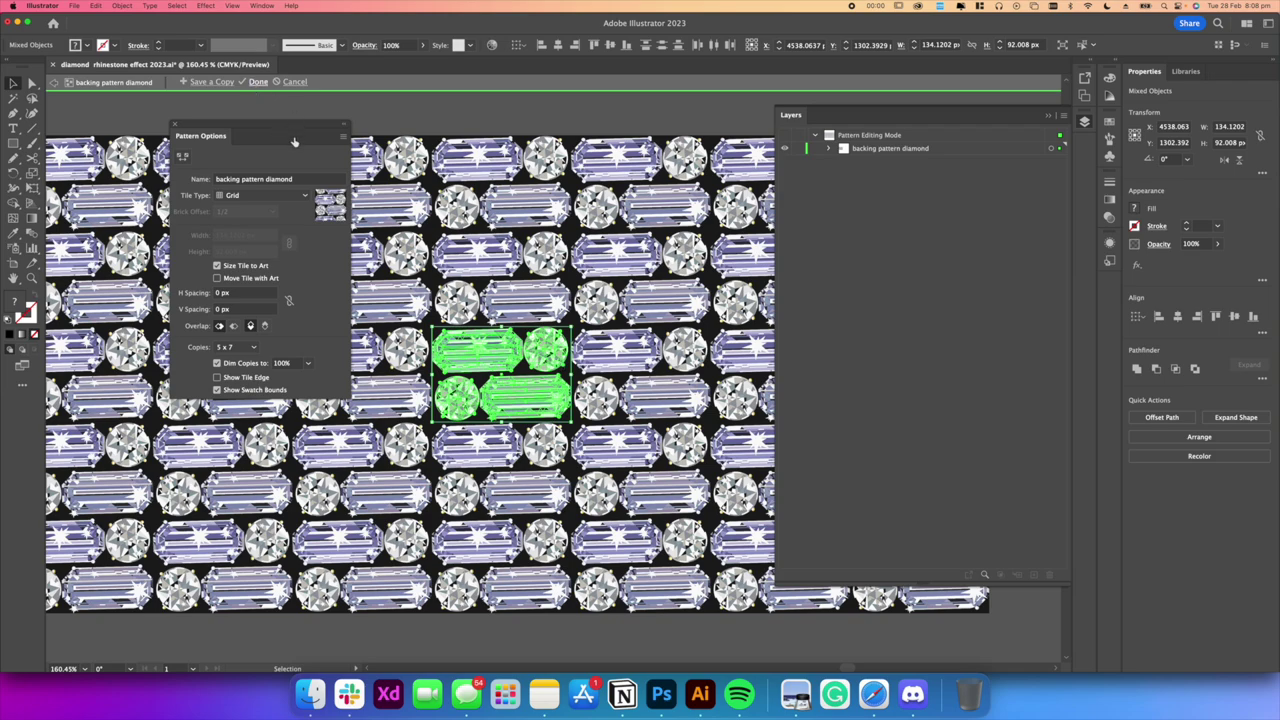
key("Escape")
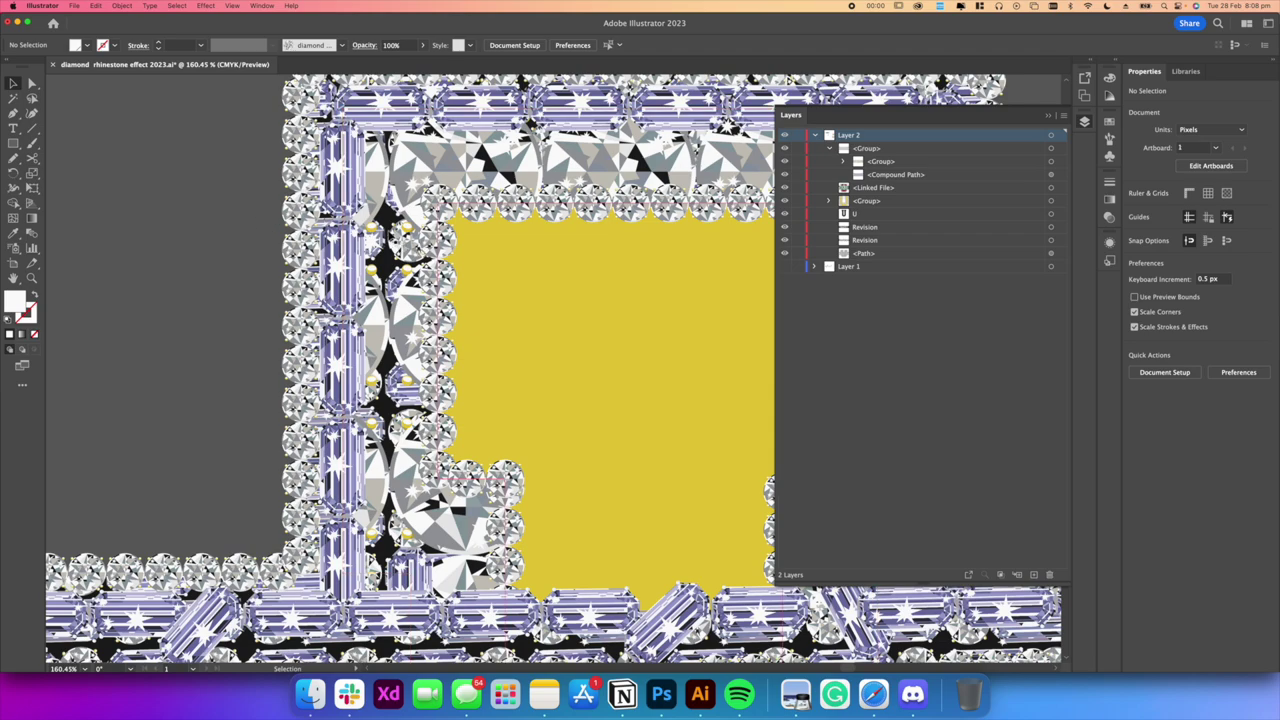
Directly select the U's inner border path and open its fill pattern, diamond pattern rhinestone, for editing
scroll(408, 241, "down", 7)
key("a")
scroll(412, 243, "down", 5)
scroll(415, 241, "up", 5)
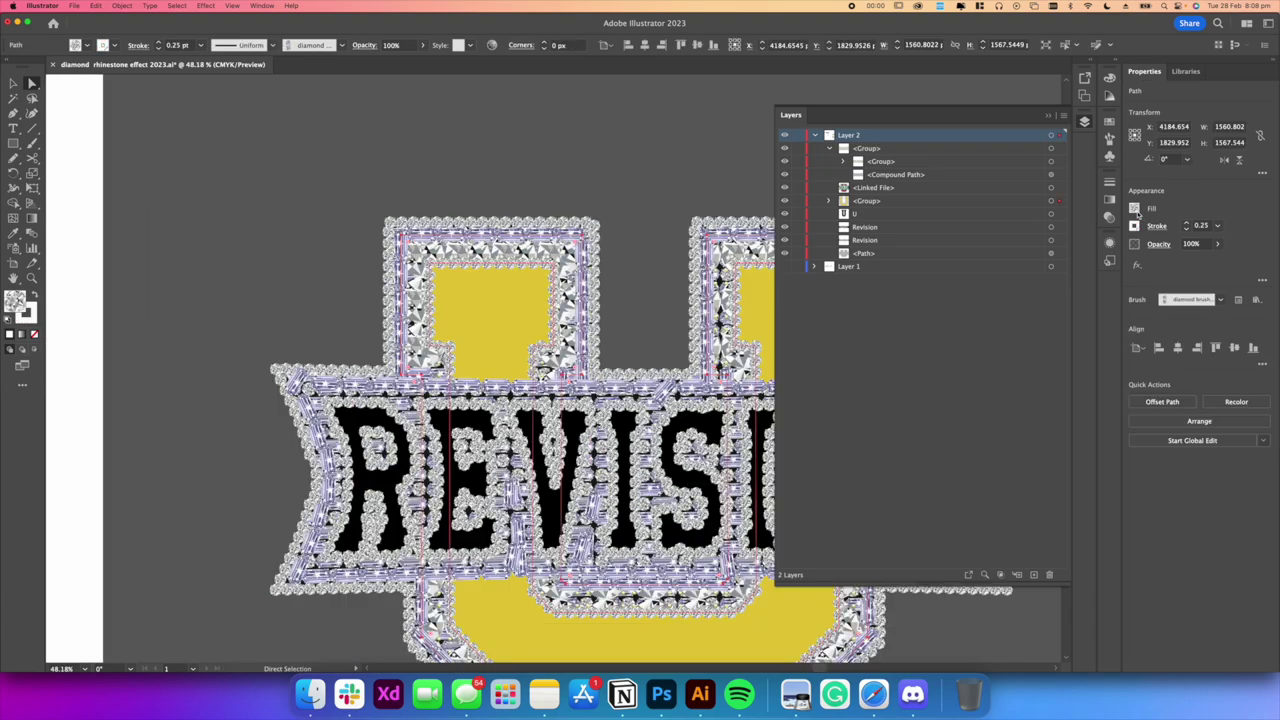
left_click(1136, 211)
left_click(1088, 346)
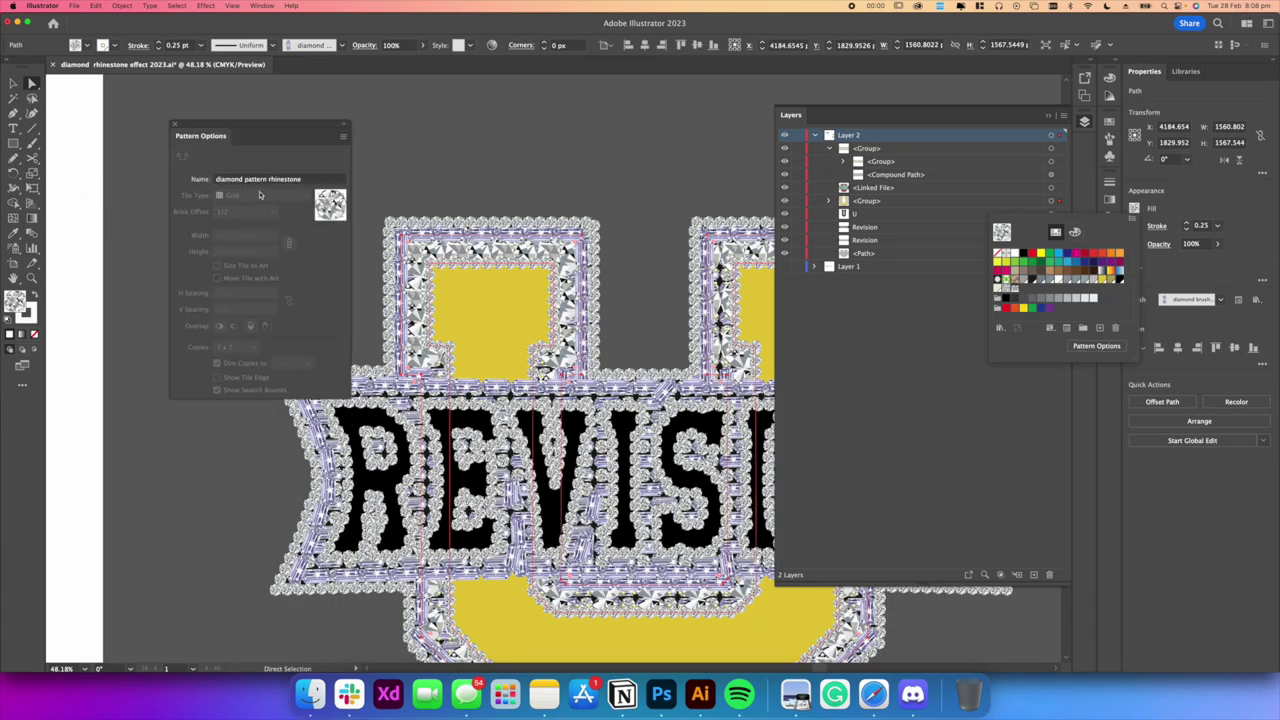
left_click(343, 136)
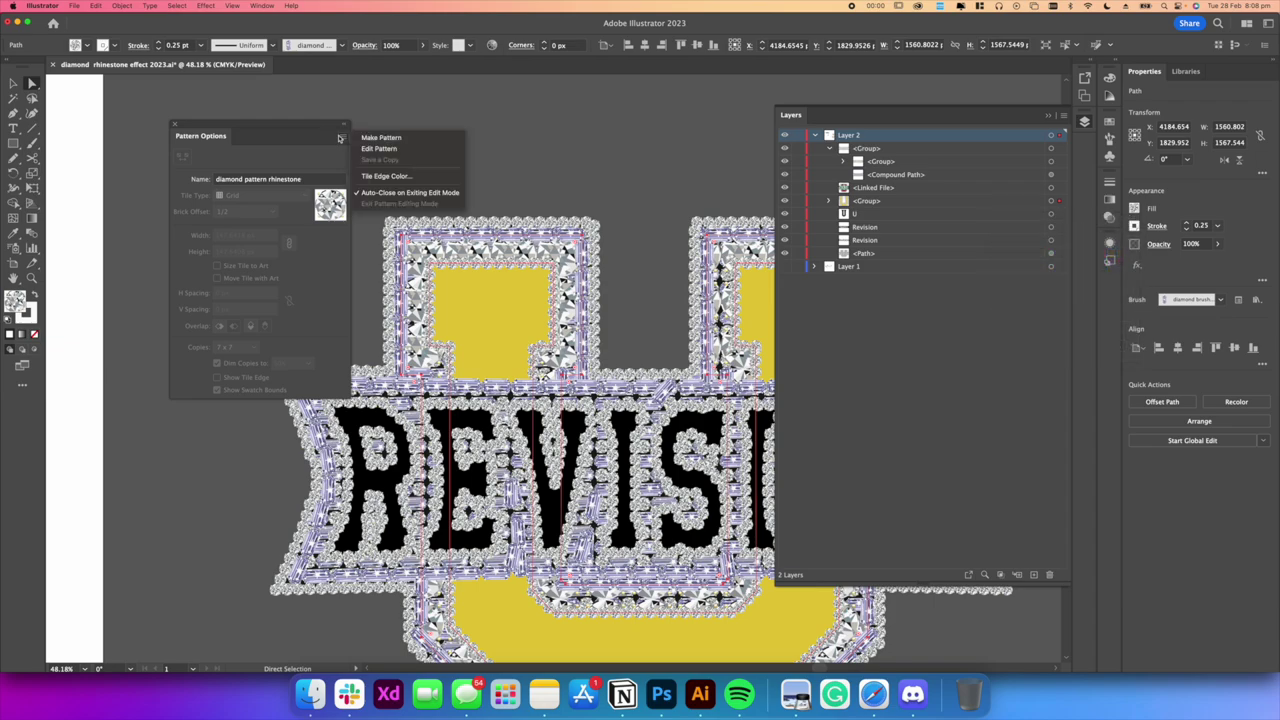
left_click(379, 148)
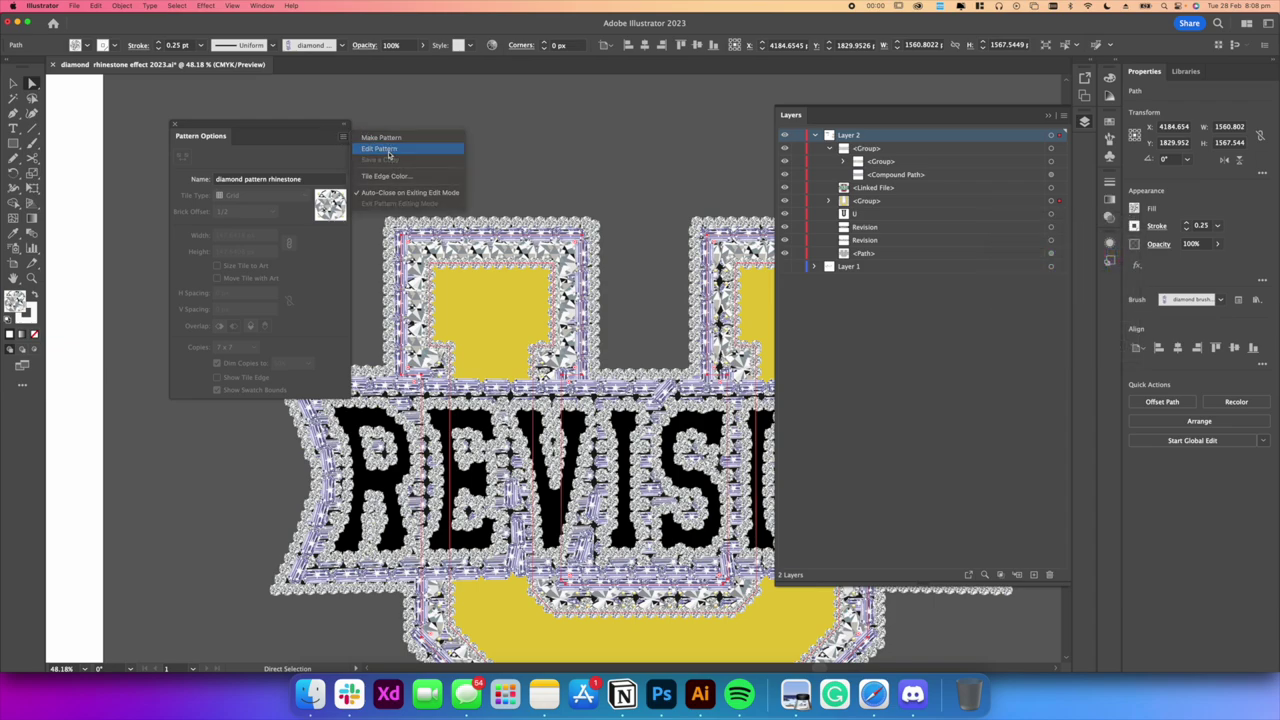
scroll(548, 366, "up", 5)
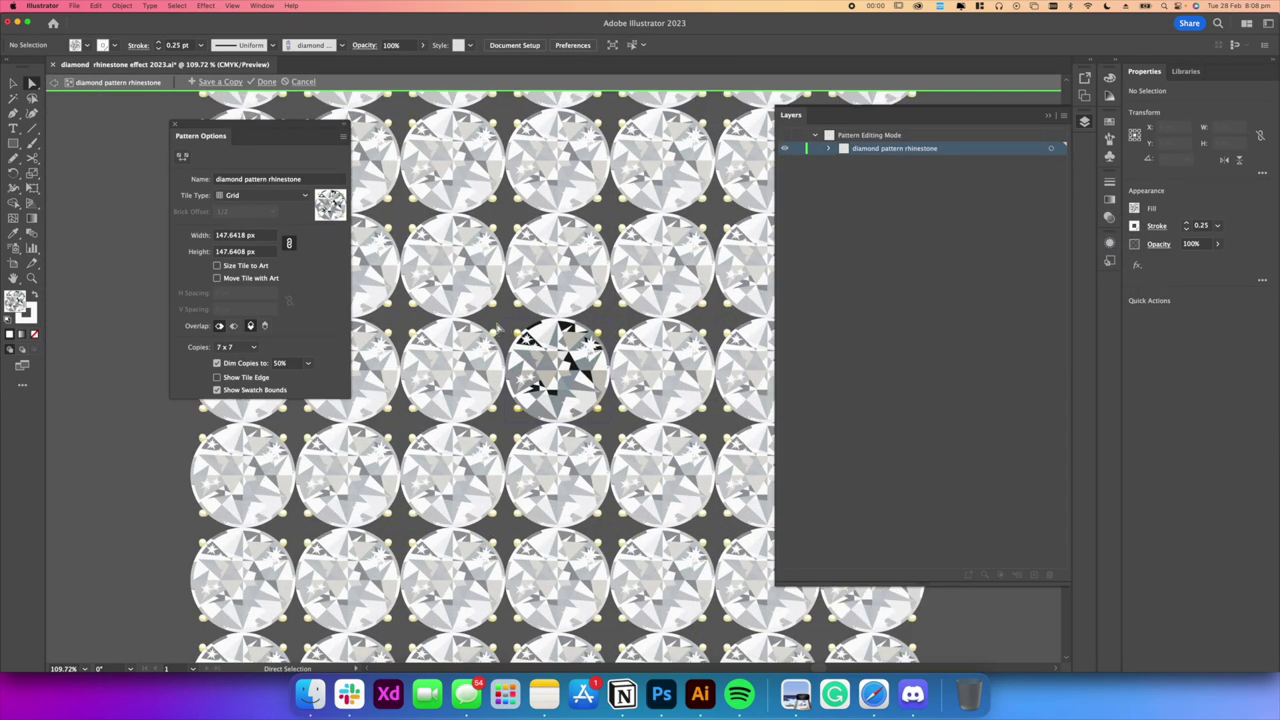
Select the round gem in the pattern tile and scale it down proportionally to about 30 × 30 px
left_click(12, 83)
left_click(567, 352)
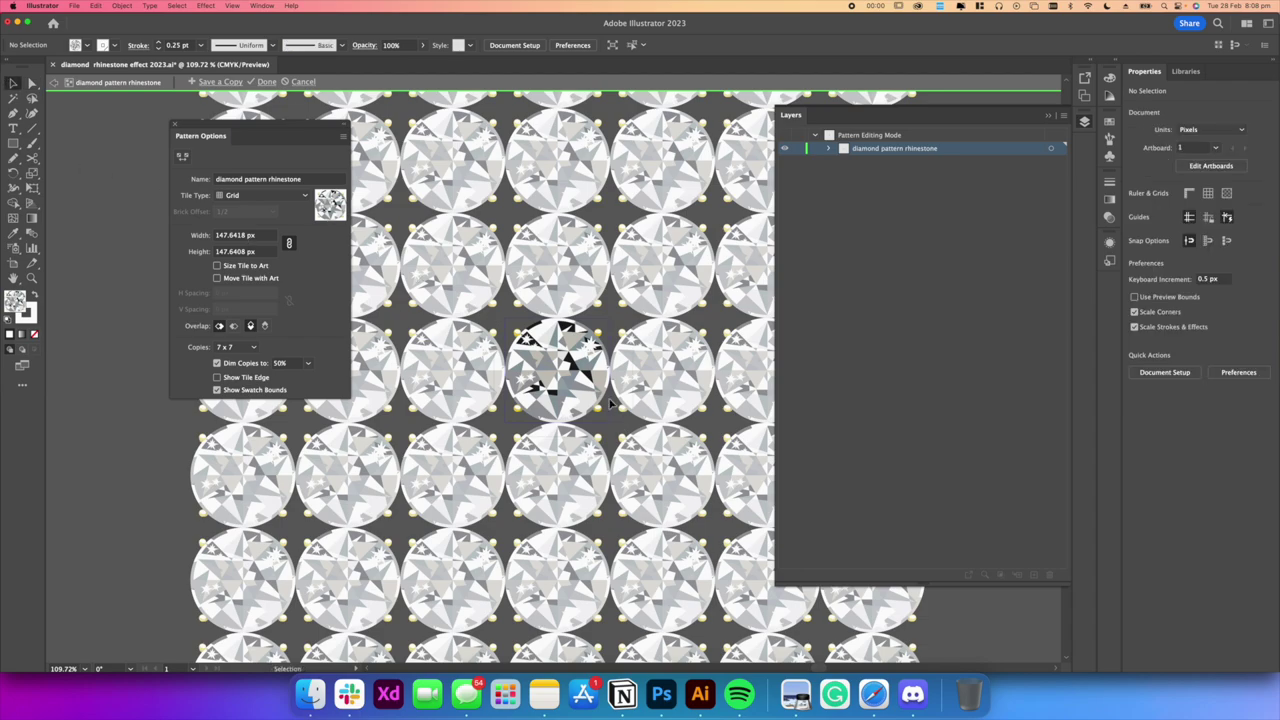
scroll(567, 349, "up", 3)
left_click_drag(645, 386, 482, 322)
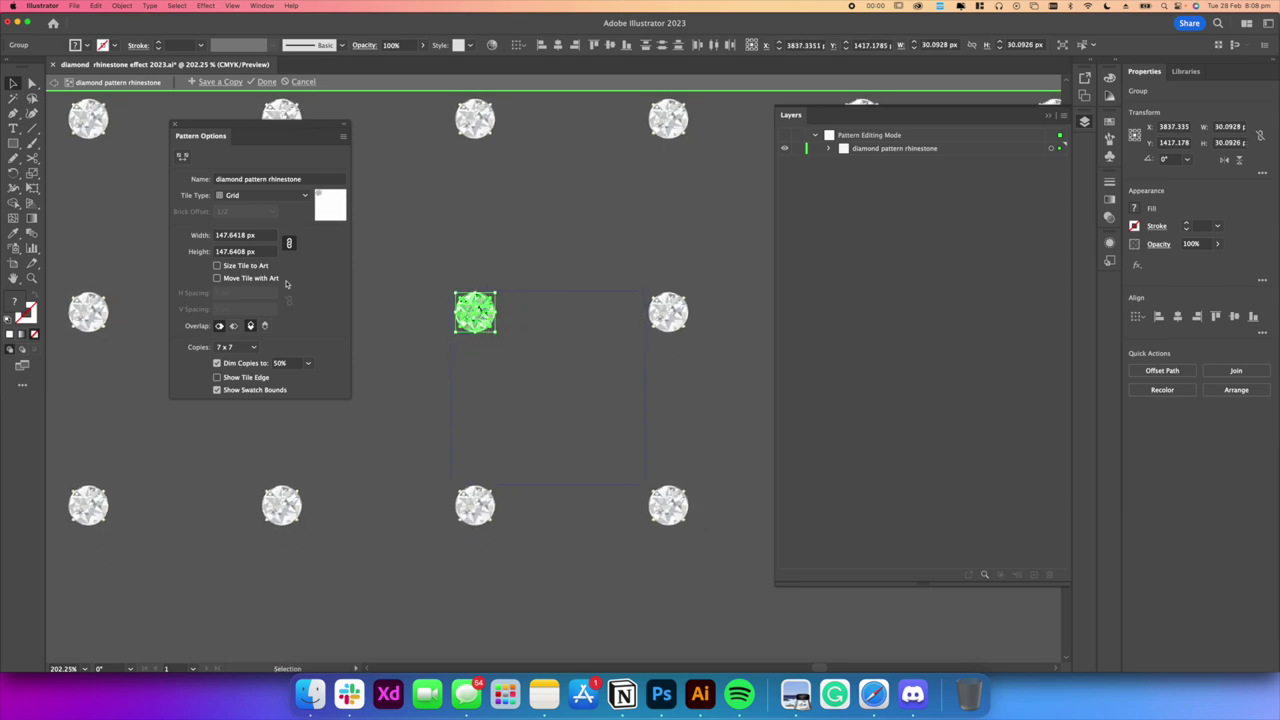
Size the diamond pattern rhinestone tile to its art and finish editing the pattern
left_click(217, 266)
scroll(479, 310, "up", 6)
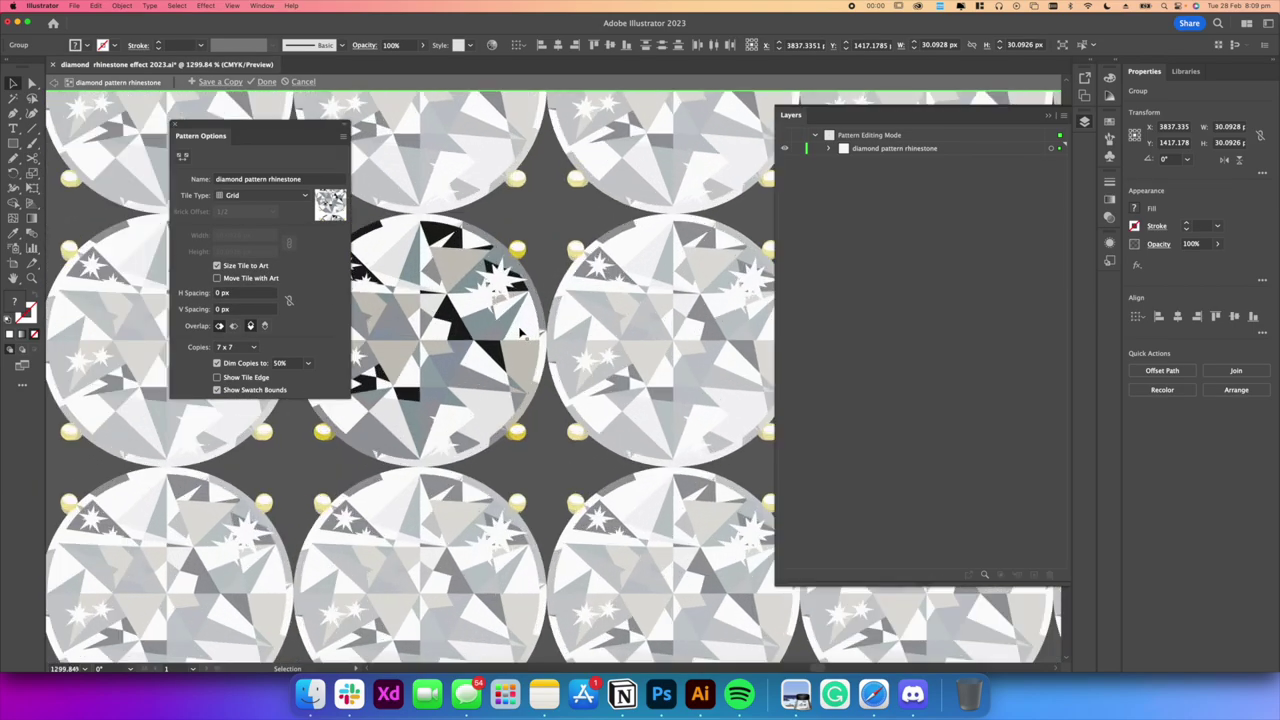
scroll(511, 333, "down", 8)
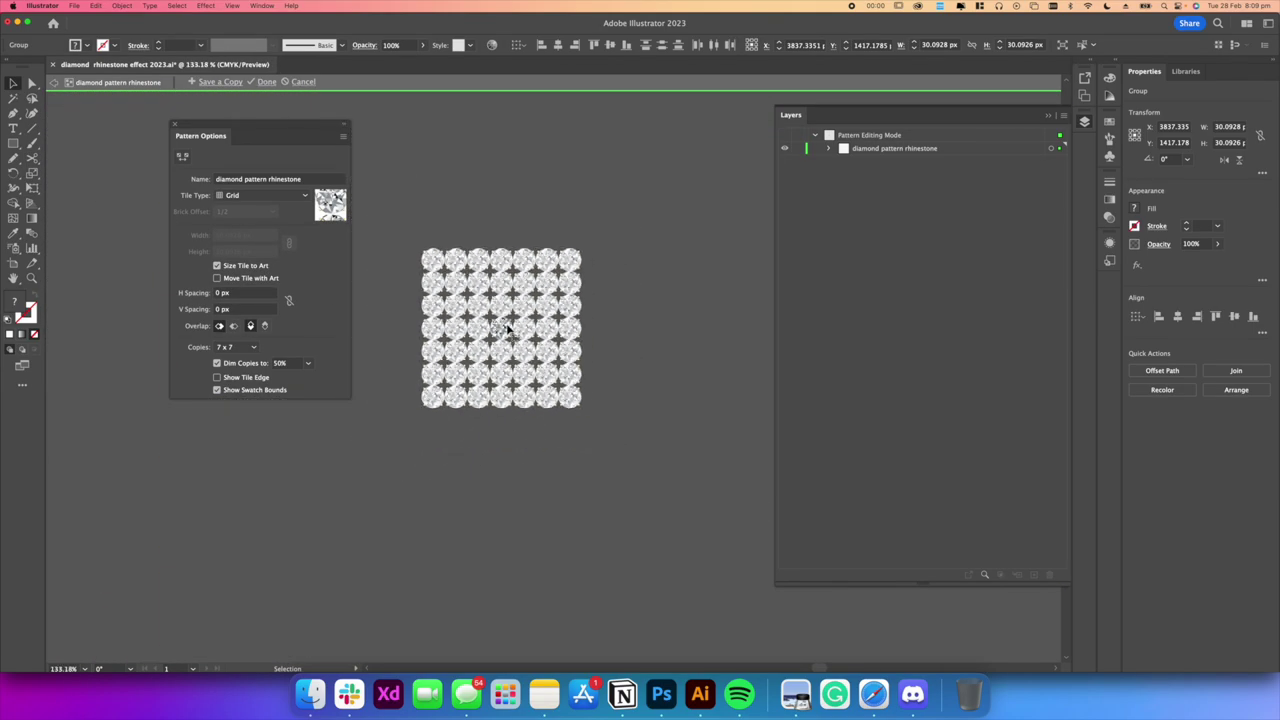
left_click(268, 82)
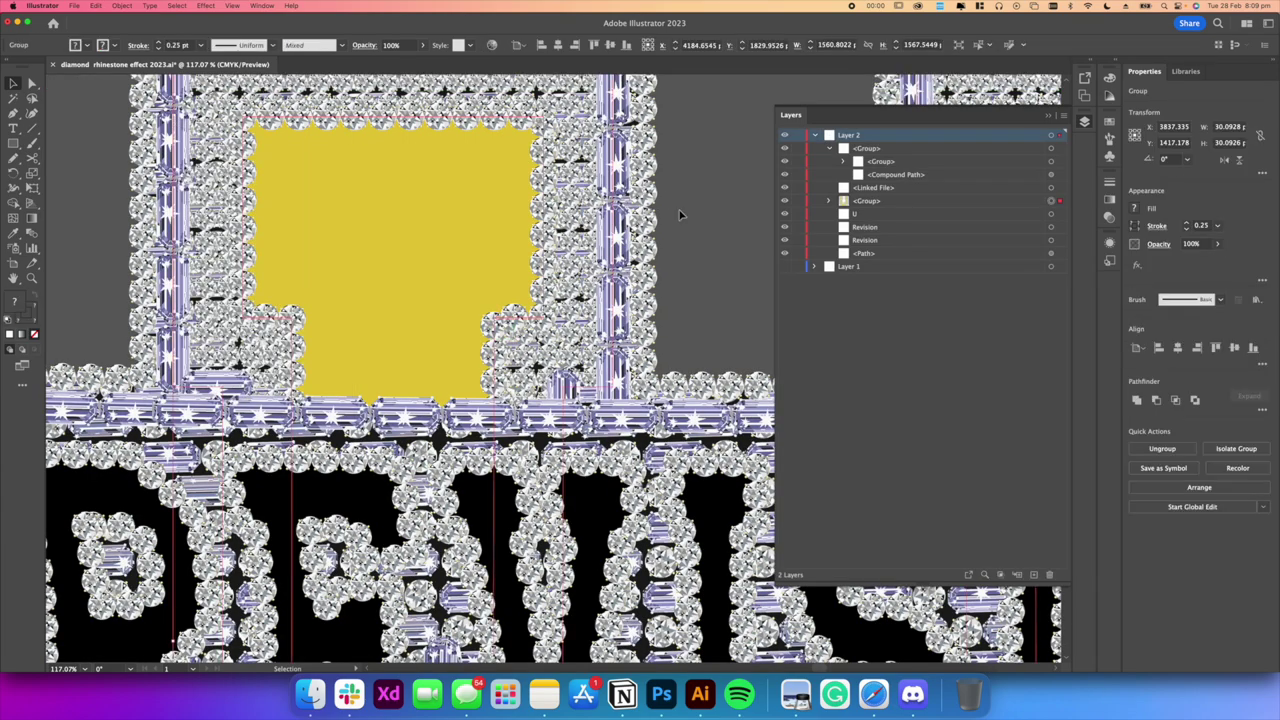
Directly select the logo's outer backing path, set its fill to None and deselect it
key("super+shift+a")
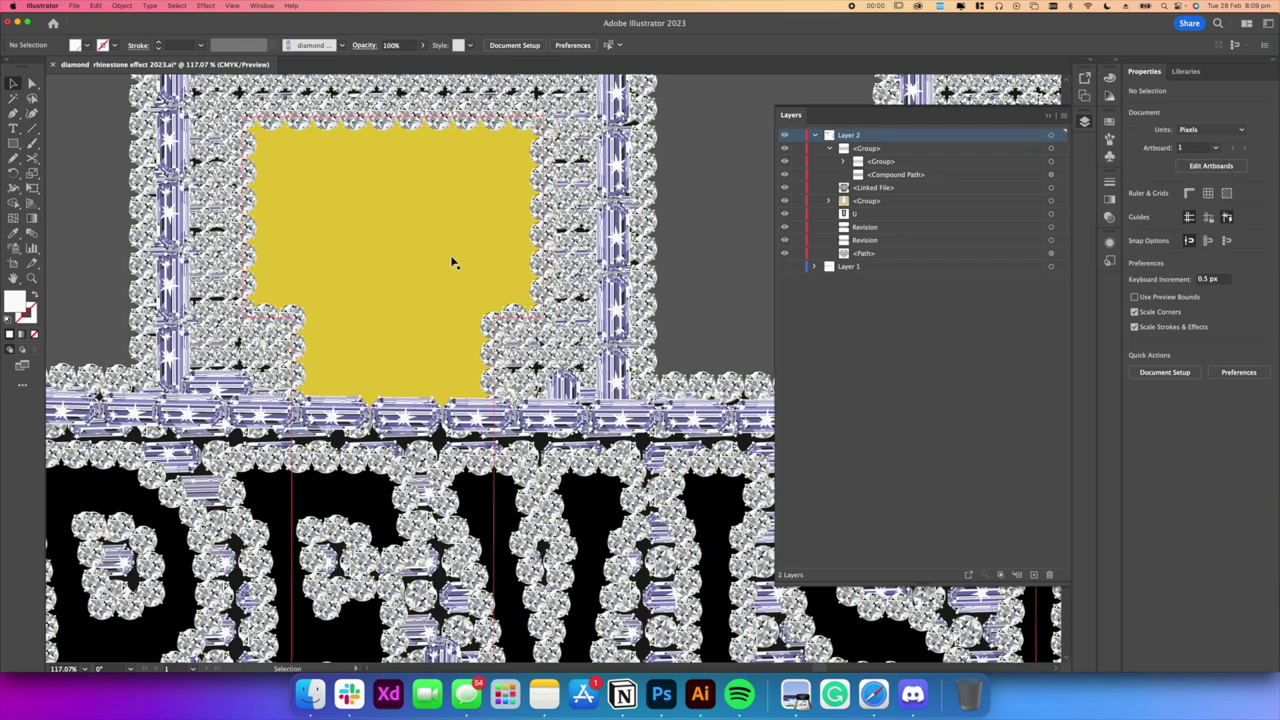
scroll(525, 265, "down", 6)
left_click_drag(535, 255, 533, 202)
left_click_drag(589, 324, 448, 296)
key("a")
left_click(691, 490)
left_click(1134, 208)
left_click(998, 253)
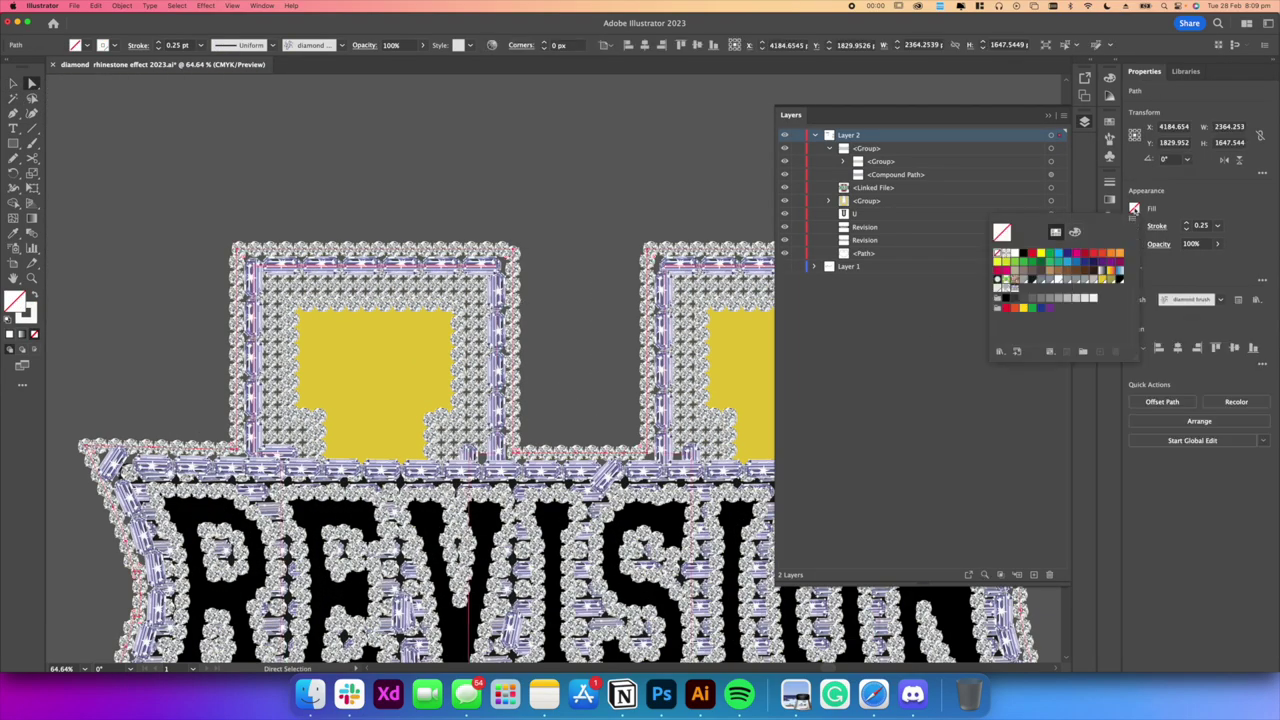
left_click(405, 208)
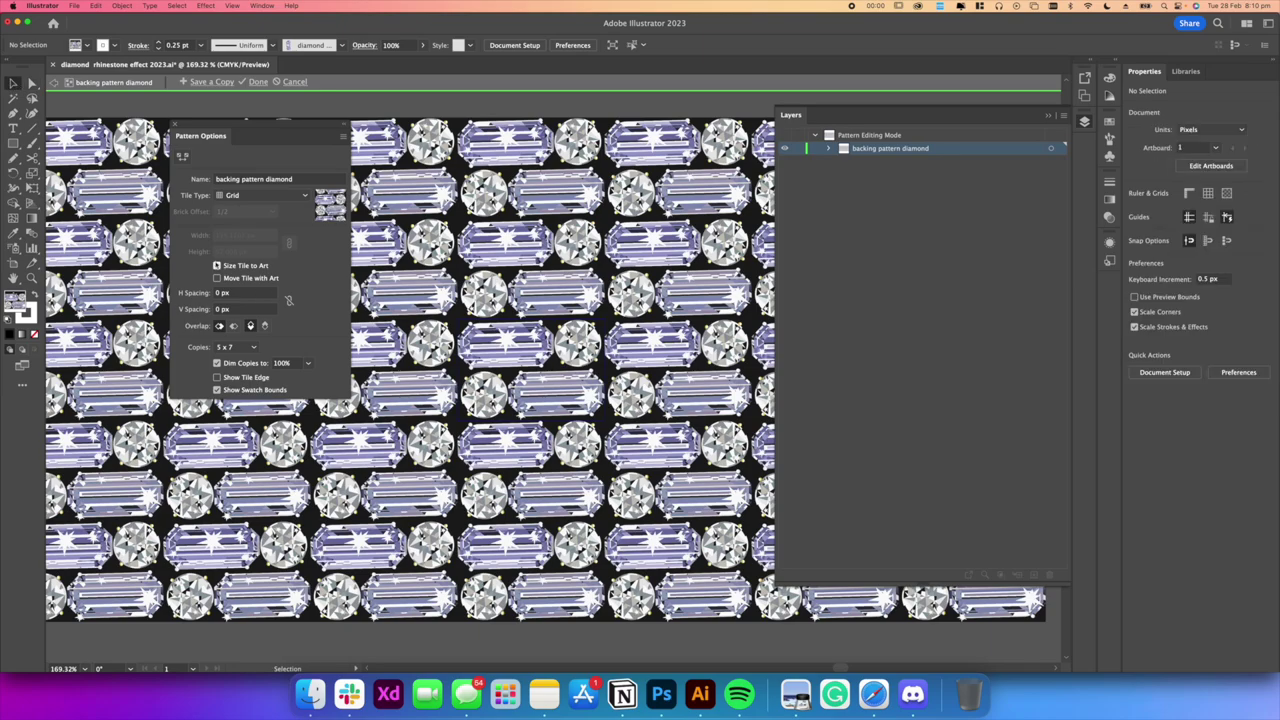
left_click_drag(505, 368, 545, 368)
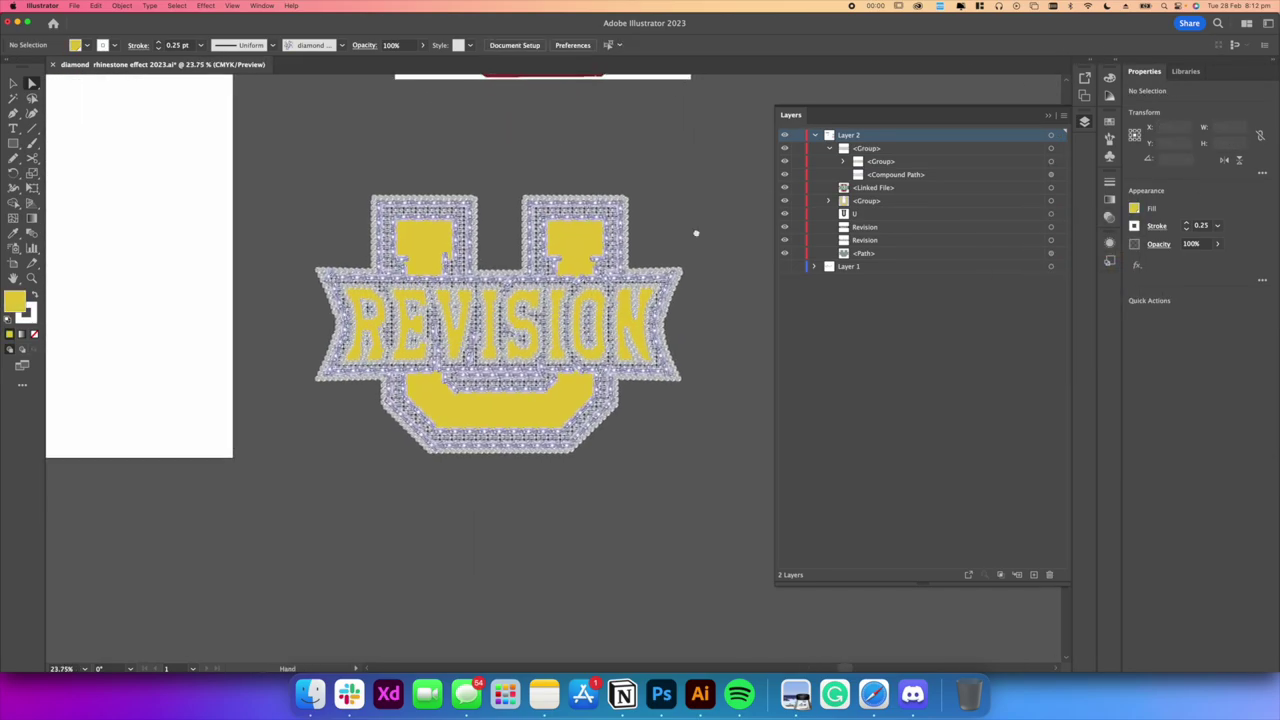
Examine the paths of the REVISION U logo up close, both in outline view and in preview
scroll(508, 210, "left", 3)
key("v")
key("super+y")
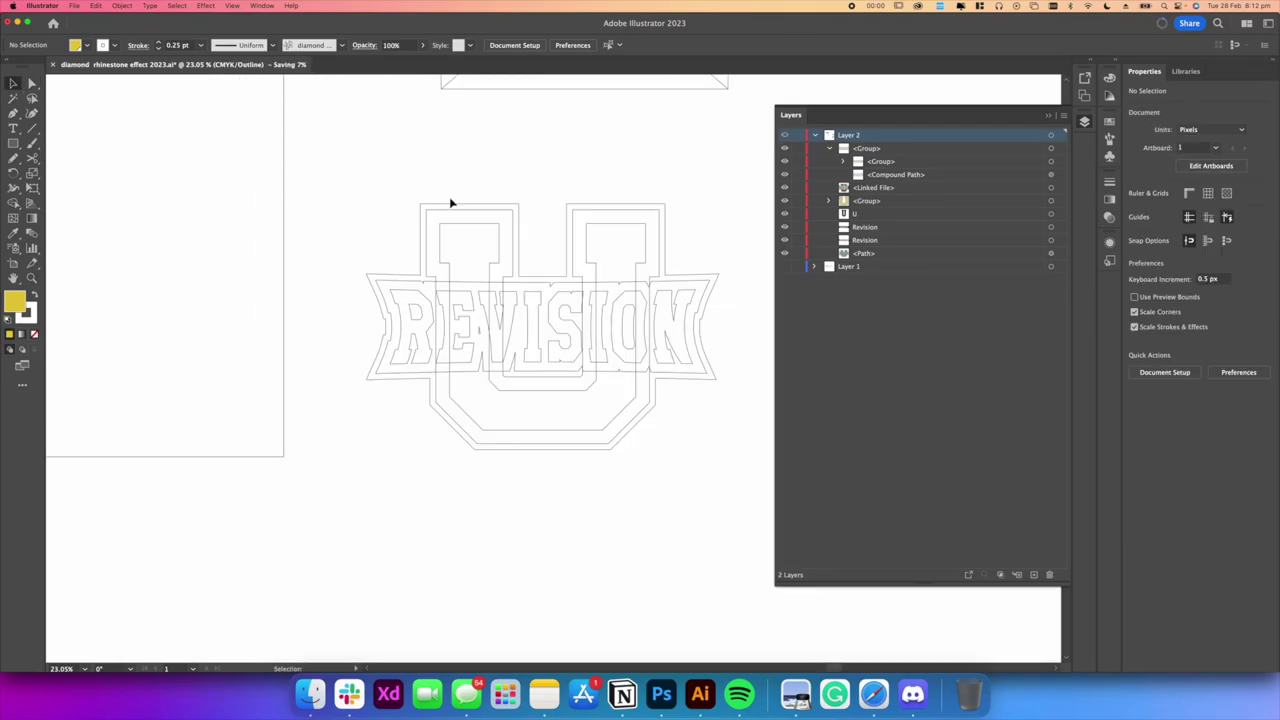
scroll(708, 272, "up", 3)
left_click(640, 253)
left_click(625, 255)
left_click(590, 246)
scroll(576, 246, "down", 5)
key("super+y")
scroll(440, 255, "up", 8)
scroll(487, 283, "down", 8)
Move the complete REVISION U logo onto the white artboard in outline view, and return to preview
key("super+y")
left_click_drag(442, 222, 341, 309)
scroll(406, 251, "up", 3)
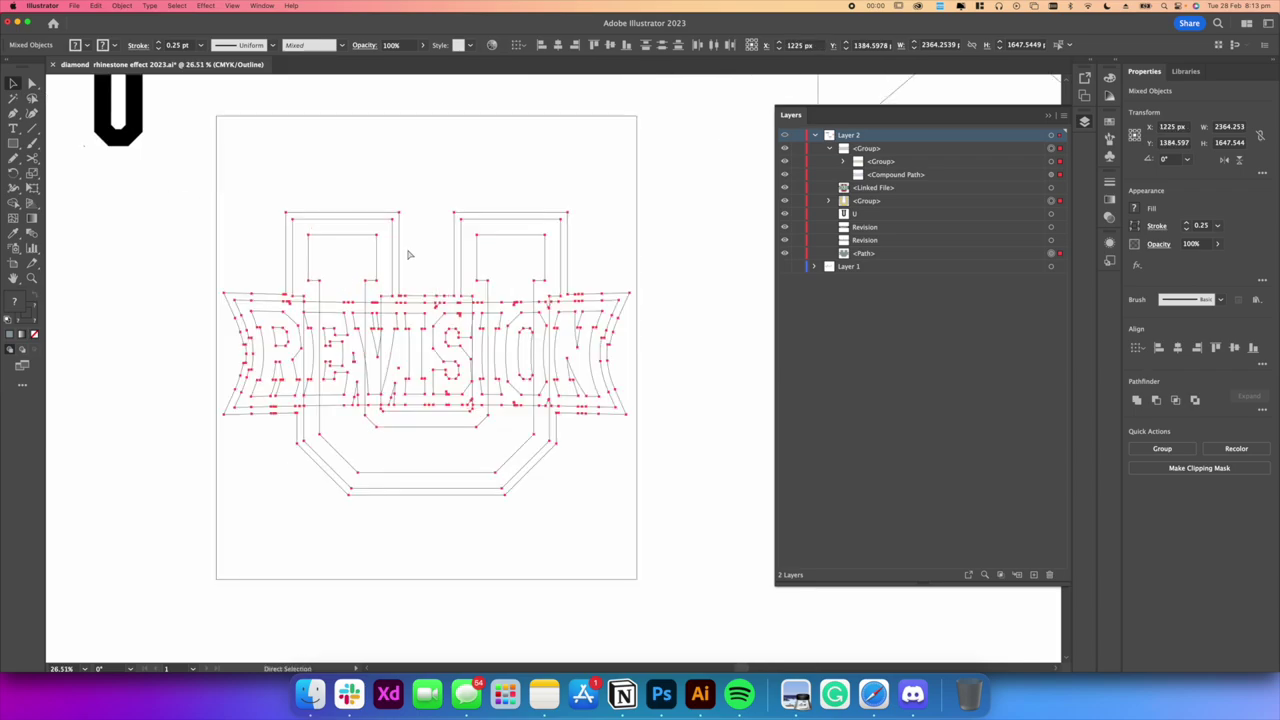
left_click(406, 251)
key("super+y")
scroll(540, 250, "up", 4)
scroll(540, 250, "left", 1)
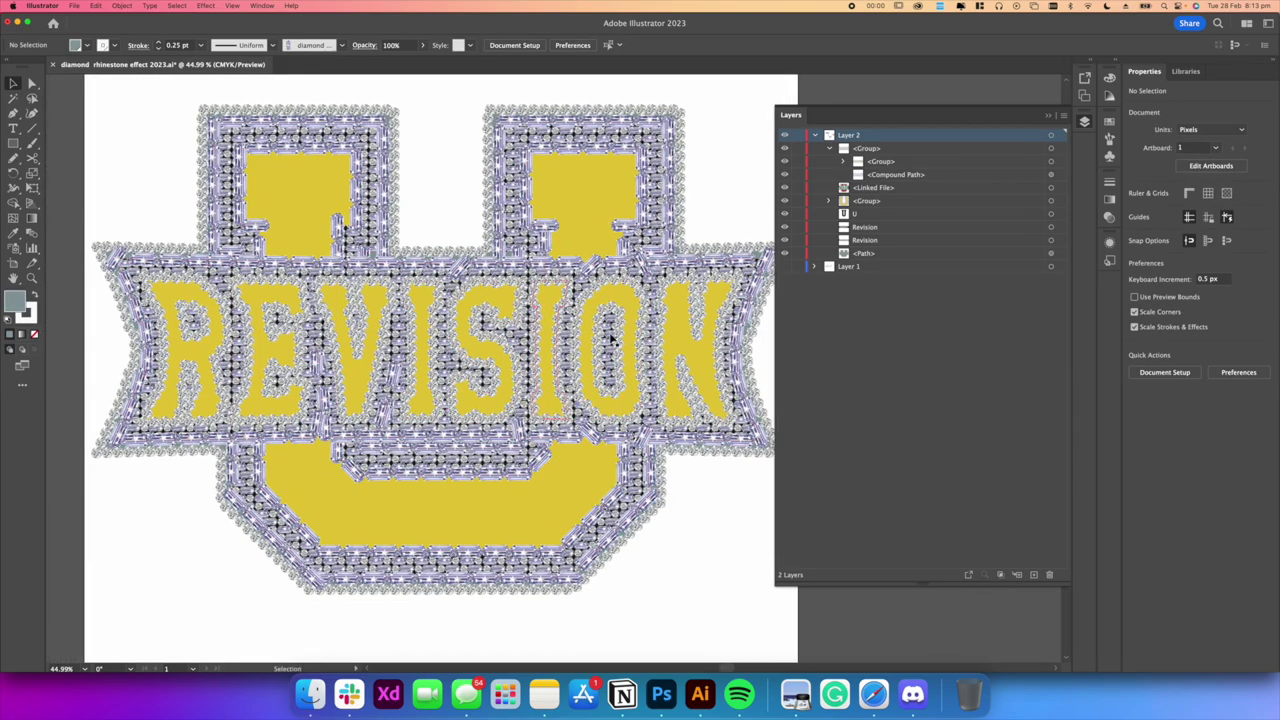
scroll(612, 340, "down", 3)
left_click_drag(548, 396, 519, 414)
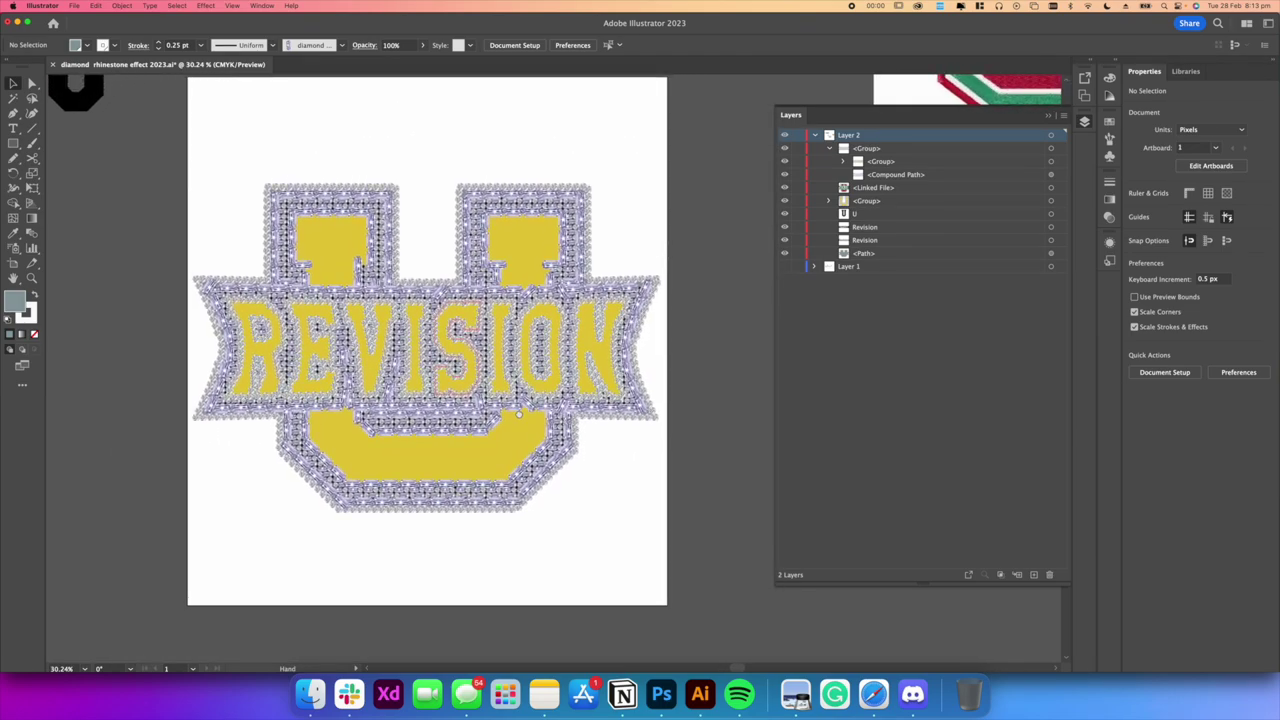
Collapse and hide Layer 2 and show Layer 1 to examine the source gems and brush samples
left_click(815, 135)
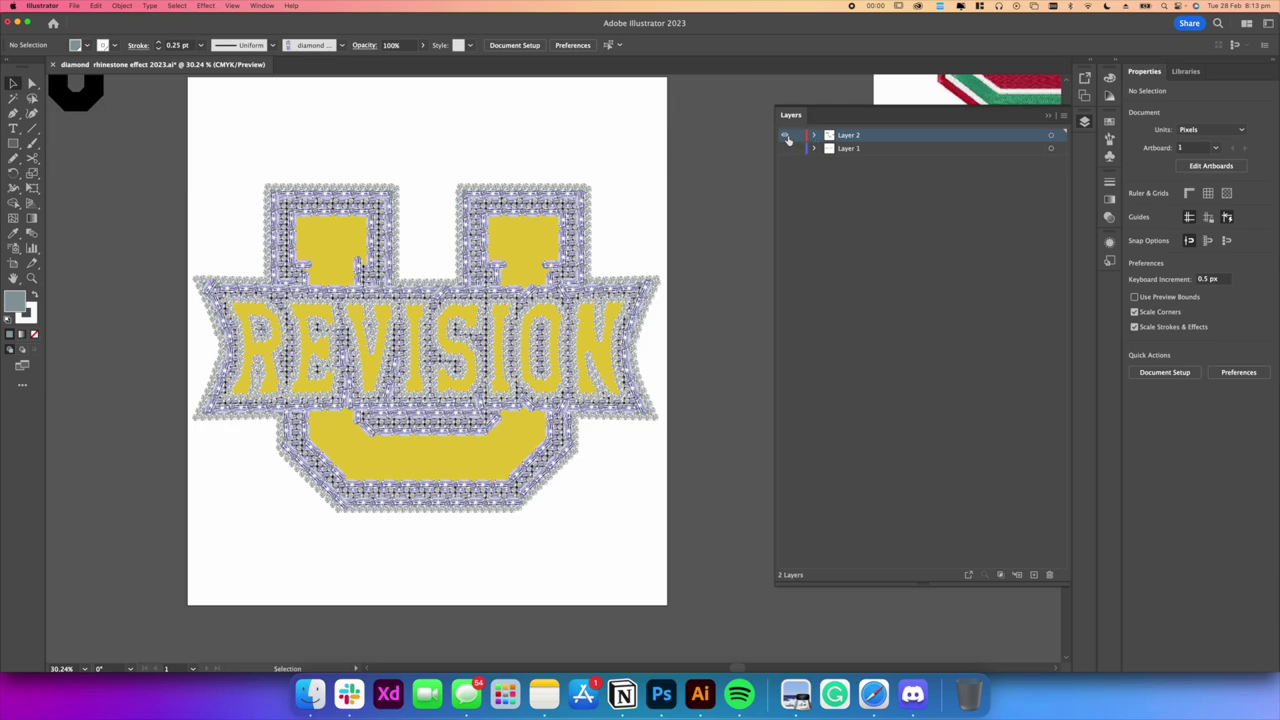
left_click(787, 137)
left_click(786, 148, "super")
scroll(549, 264, "down", 5)
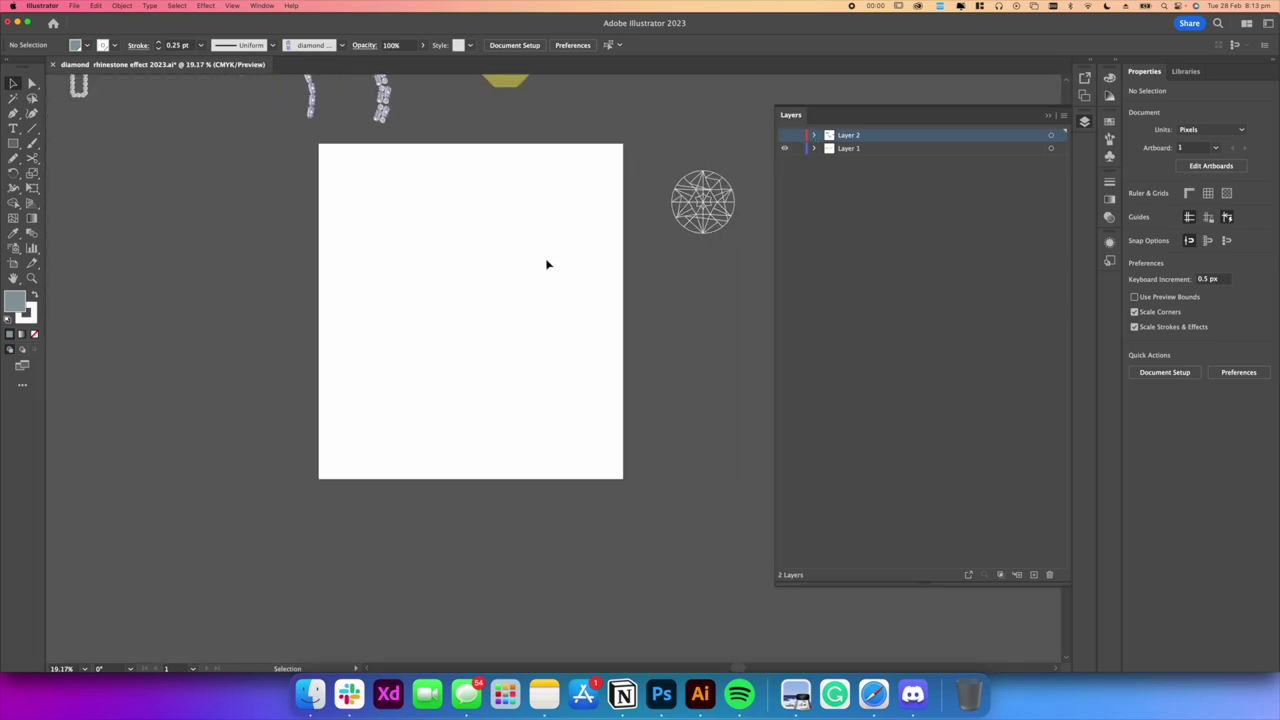
scroll(500, 289, "up", 2)
scroll(500, 289, "left", 1)
scroll(500, 289, "left", 2)
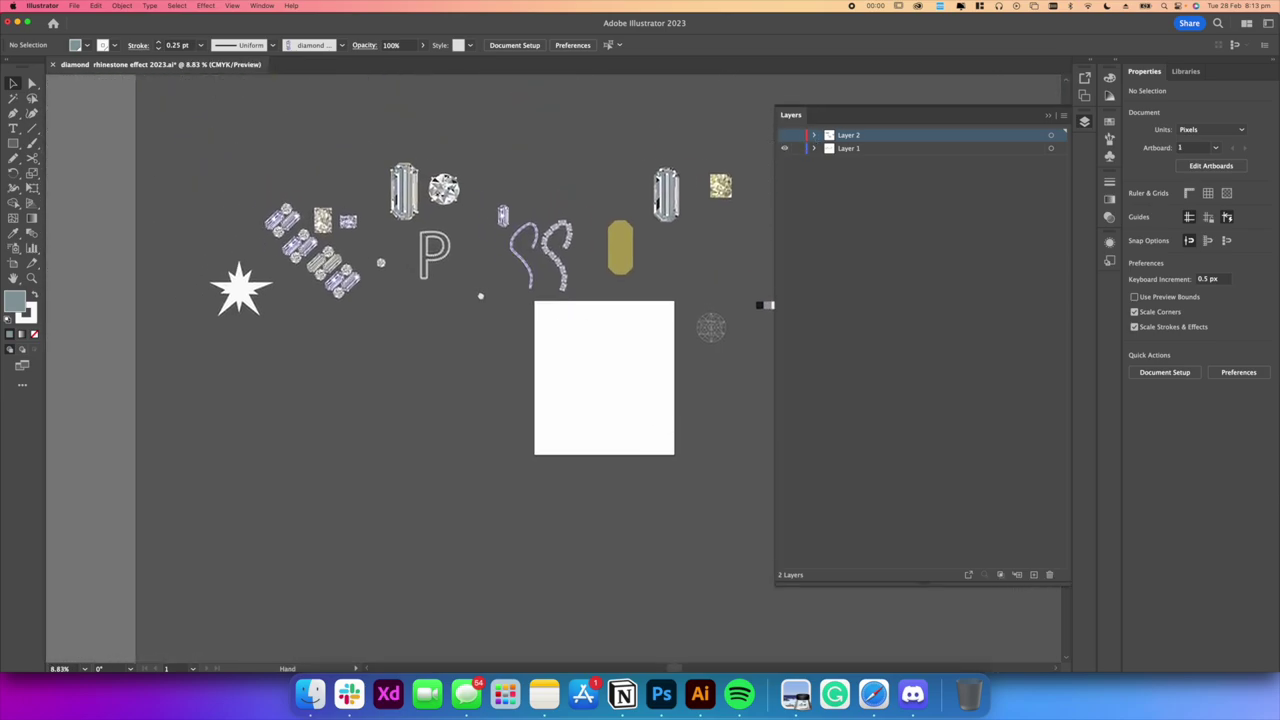
scroll(406, 264, "up", 2)
scroll(396, 280, "up", 1)
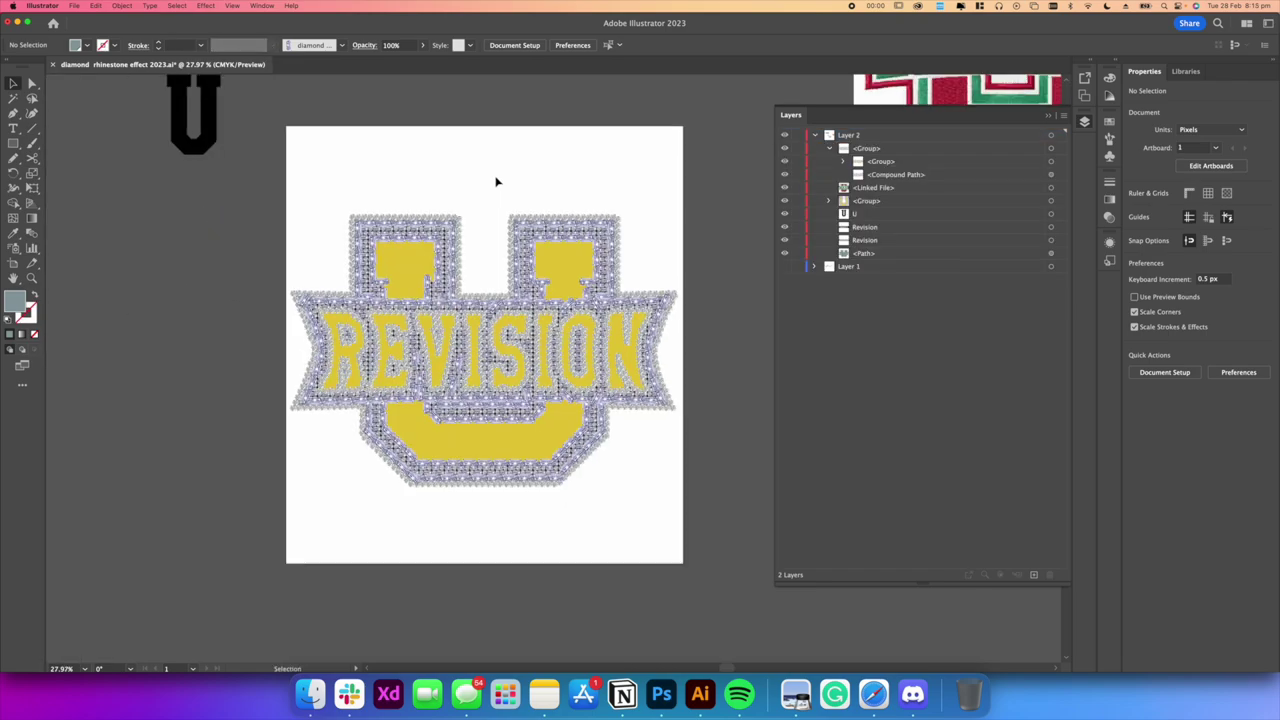
Move the whole logo off the artboard to the empty space beside it in outline view, and return to preview
scroll(494, 180, "down", 2)
left_click_drag(497, 183, 388, 245)
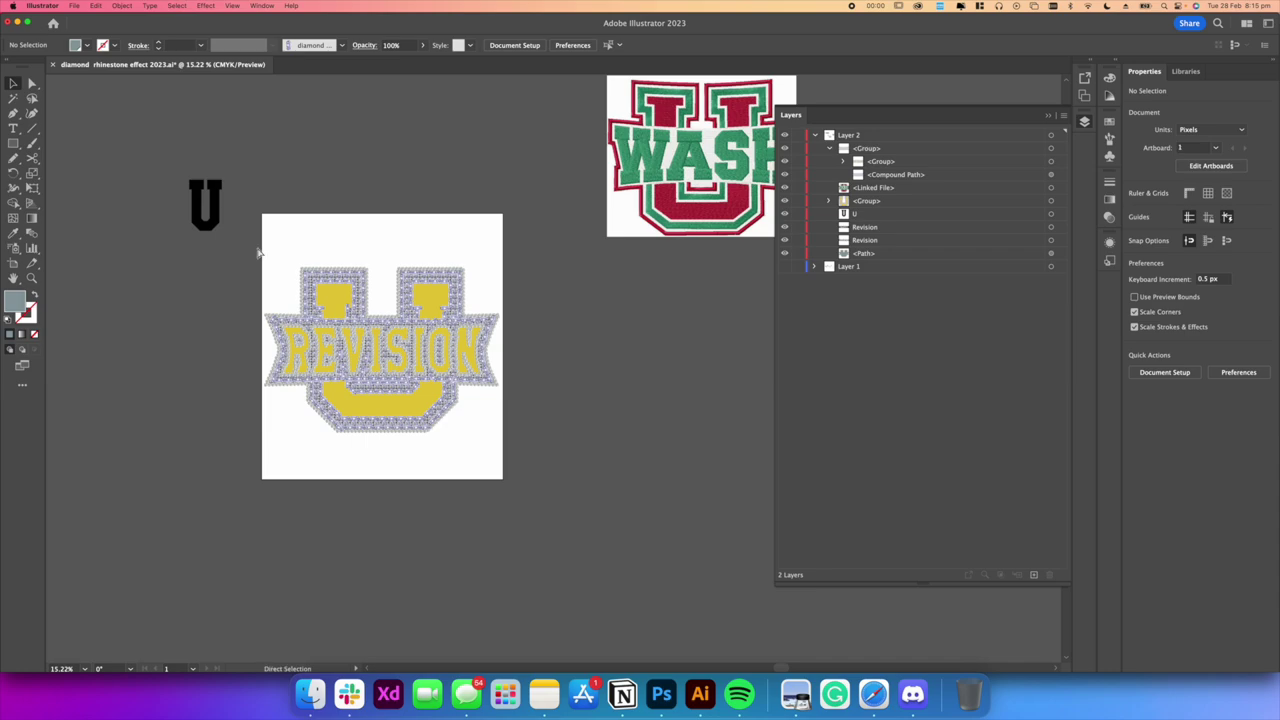
key("super+y")
left_click_drag(372, 358, 708, 386)
left_click(620, 489)
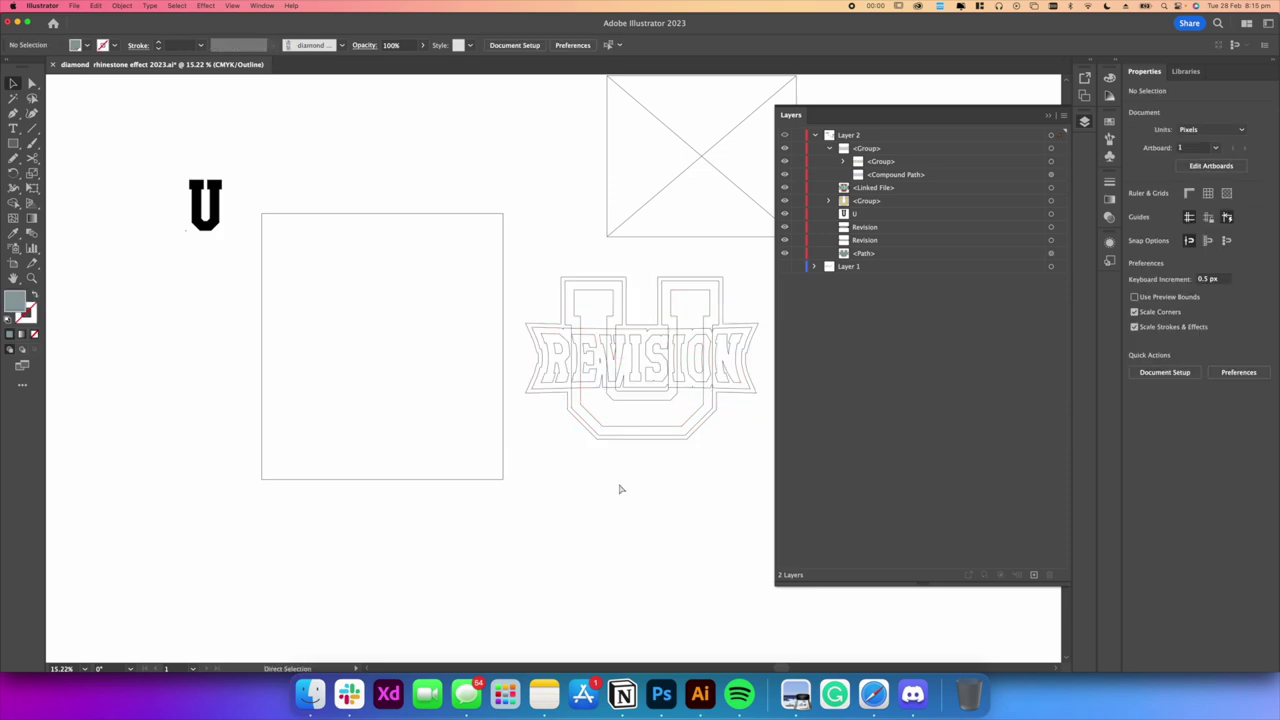
key("super+y")
left_click_drag(555, 443, 580, 448)
scroll(511, 420, "up", 3)
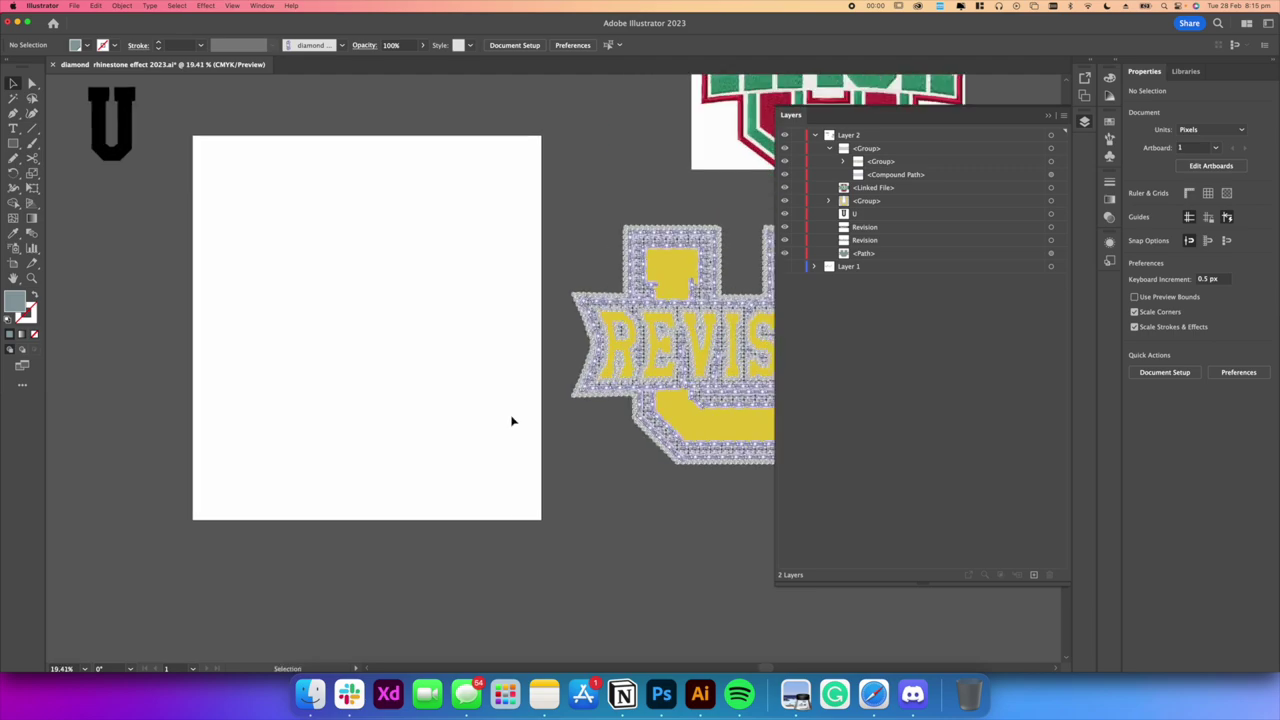
Lower the opacity of the "Im still Working on myself" lettering group on the artboard
key("n")
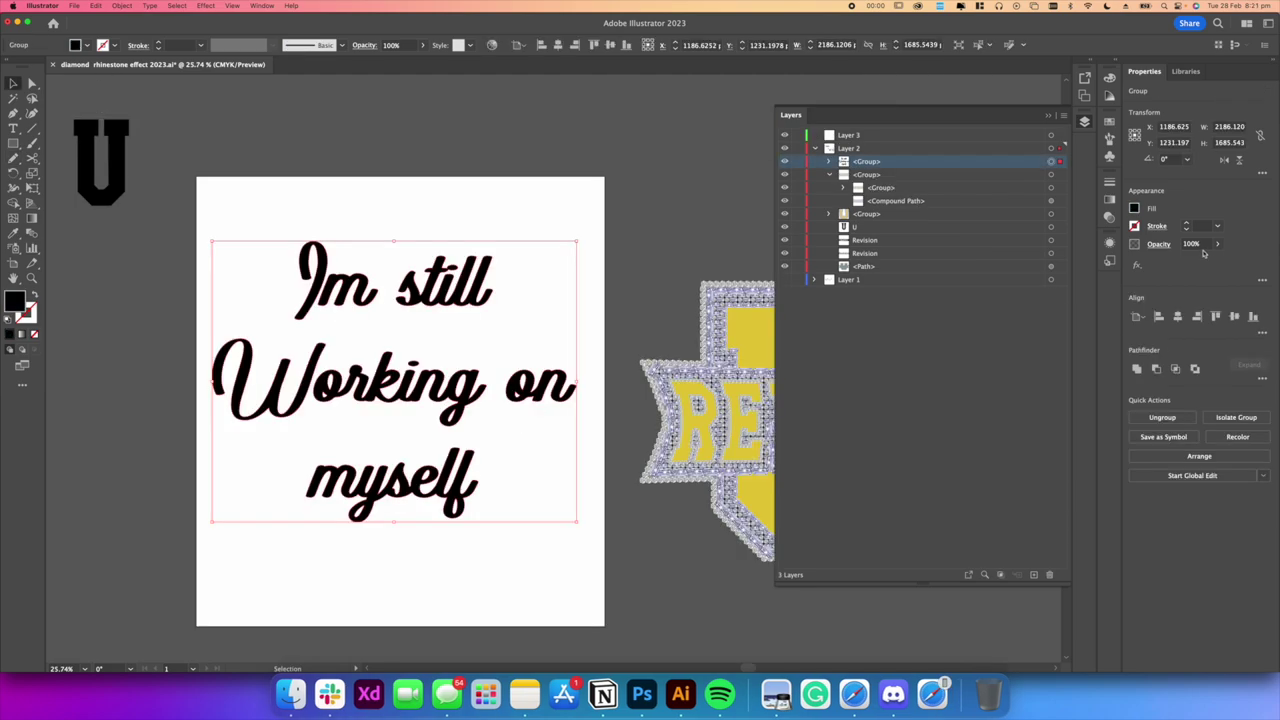
left_click(1217, 243)
left_click_drag(1222, 260, 1189, 260)
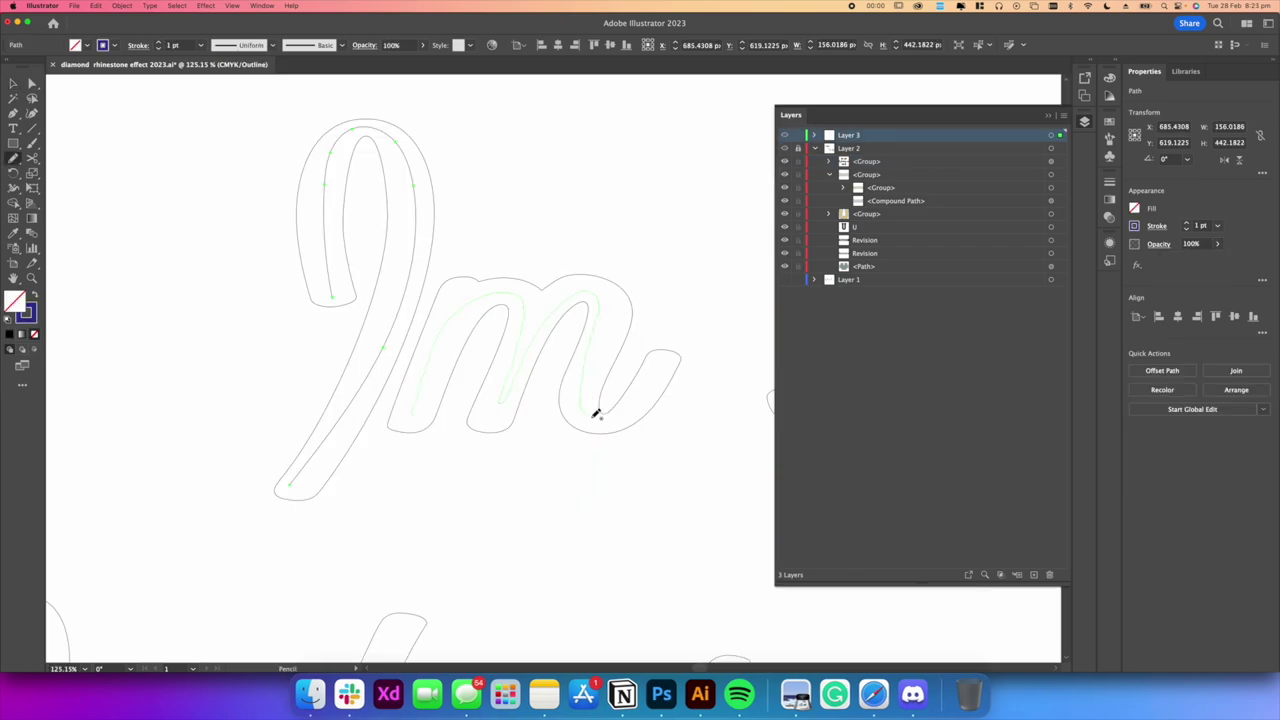
Trace the centre line of the letter m in "Im" with the Pencil tool on Layer 3
left_click_drag(665, 372, 658, 368)
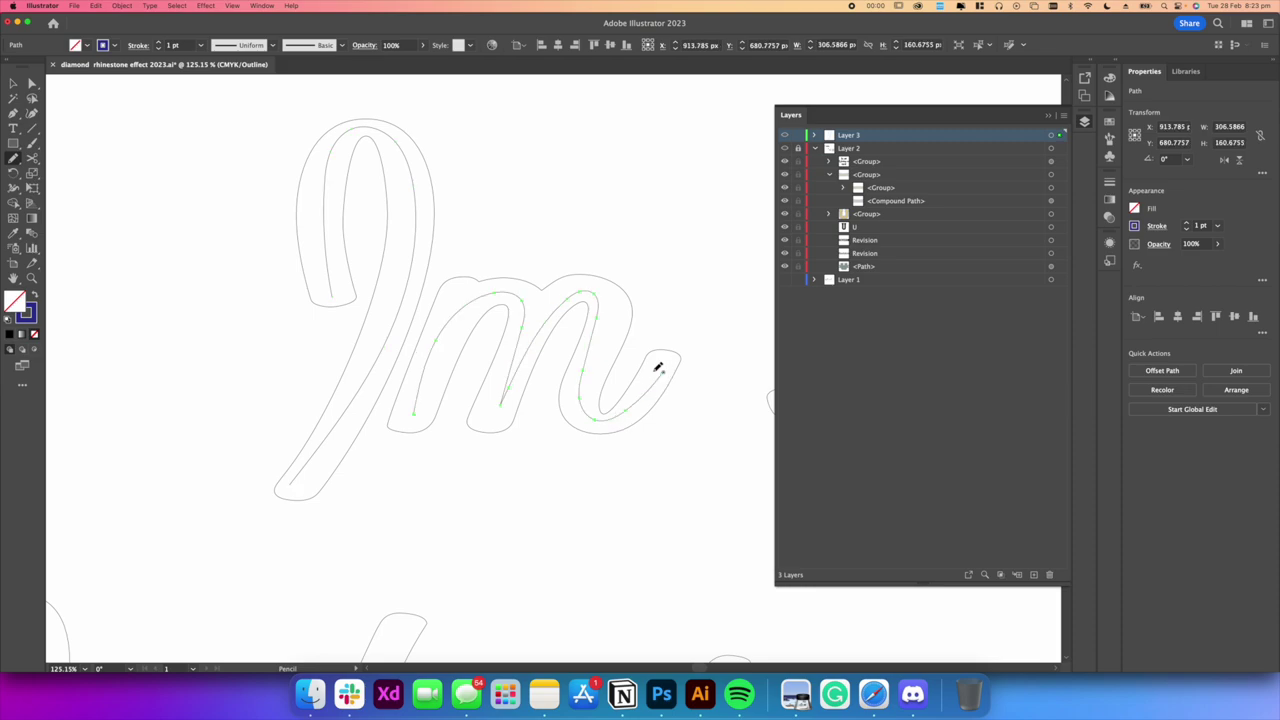
scroll(371, 213, "down", 6)
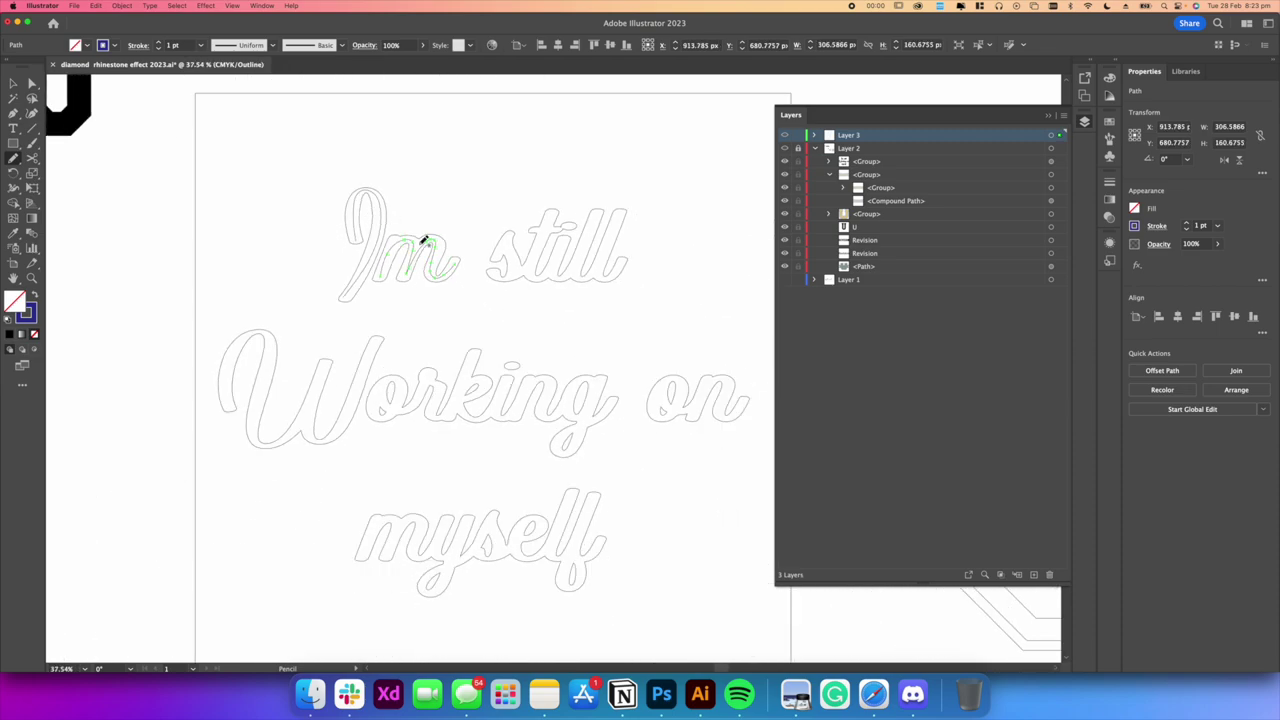
Undo the previous m trace and trace the centre lines of the I and m in "Im" with the Pencil tool
scroll(519, 262, "up", 3)
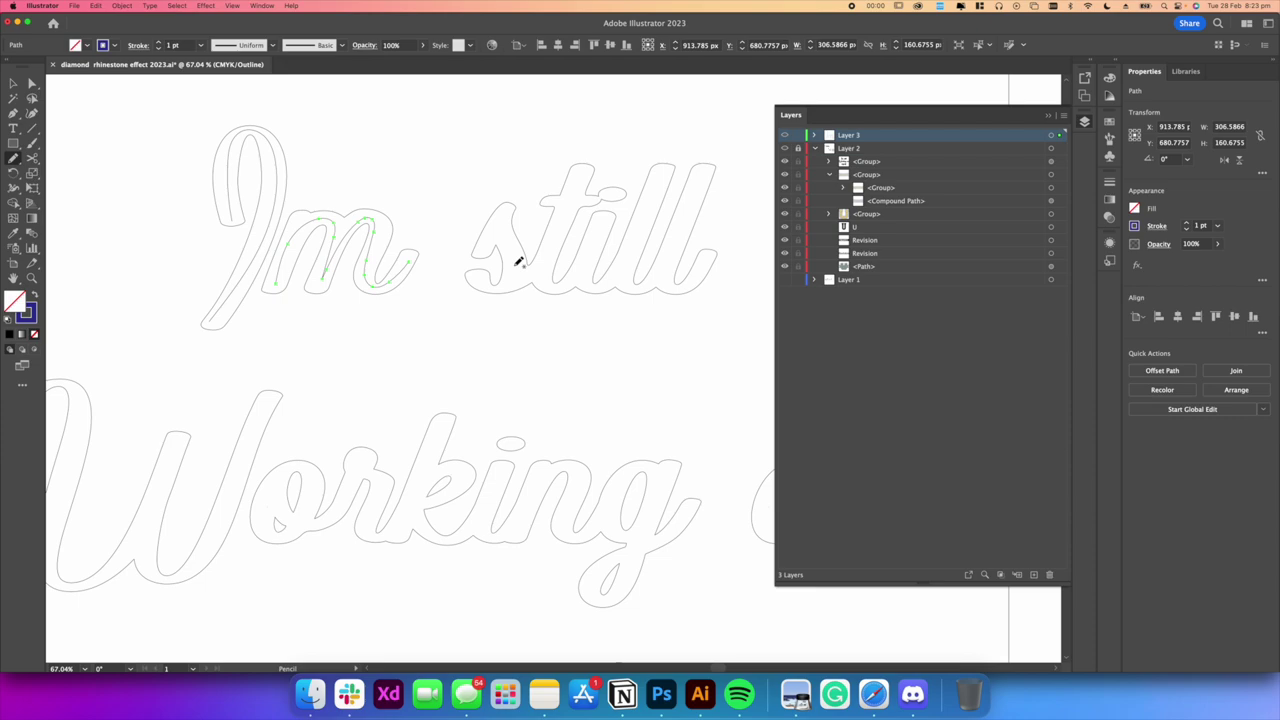
key("super+z")
left_click_drag(318, 259, 388, 310)
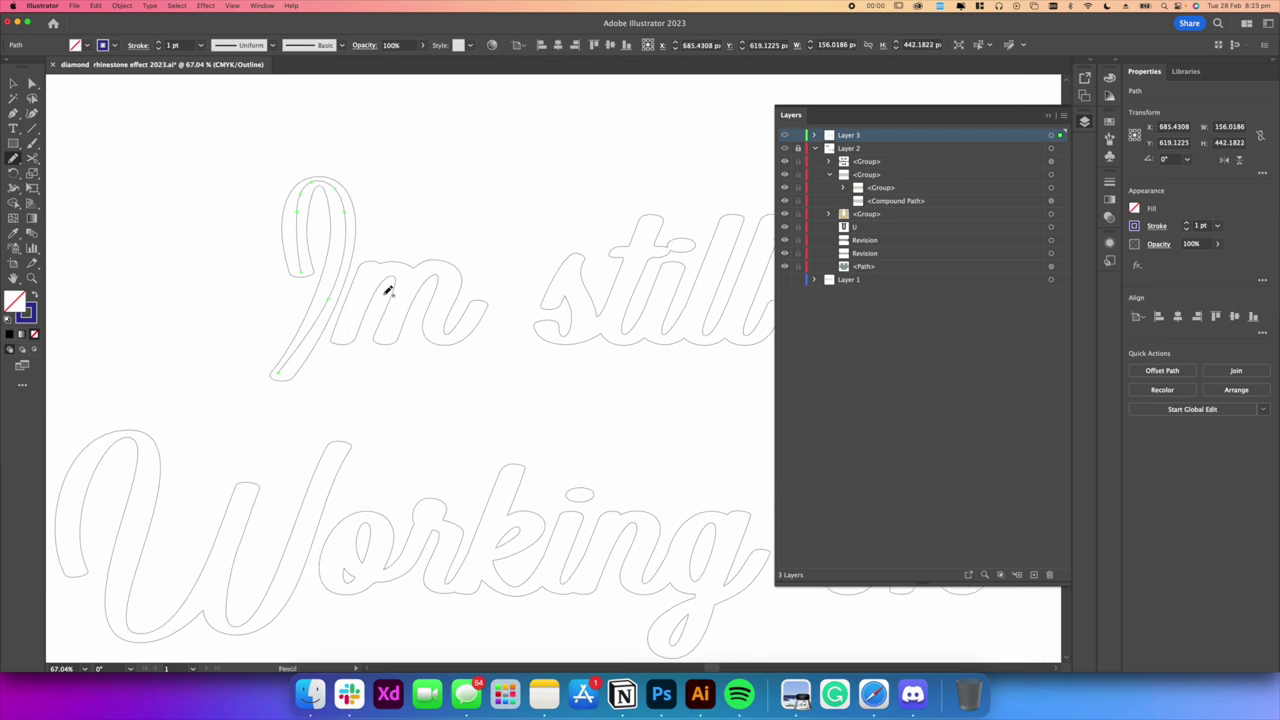
scroll(380, 174, "up", 3)
scroll(405, 381, "down", 2)
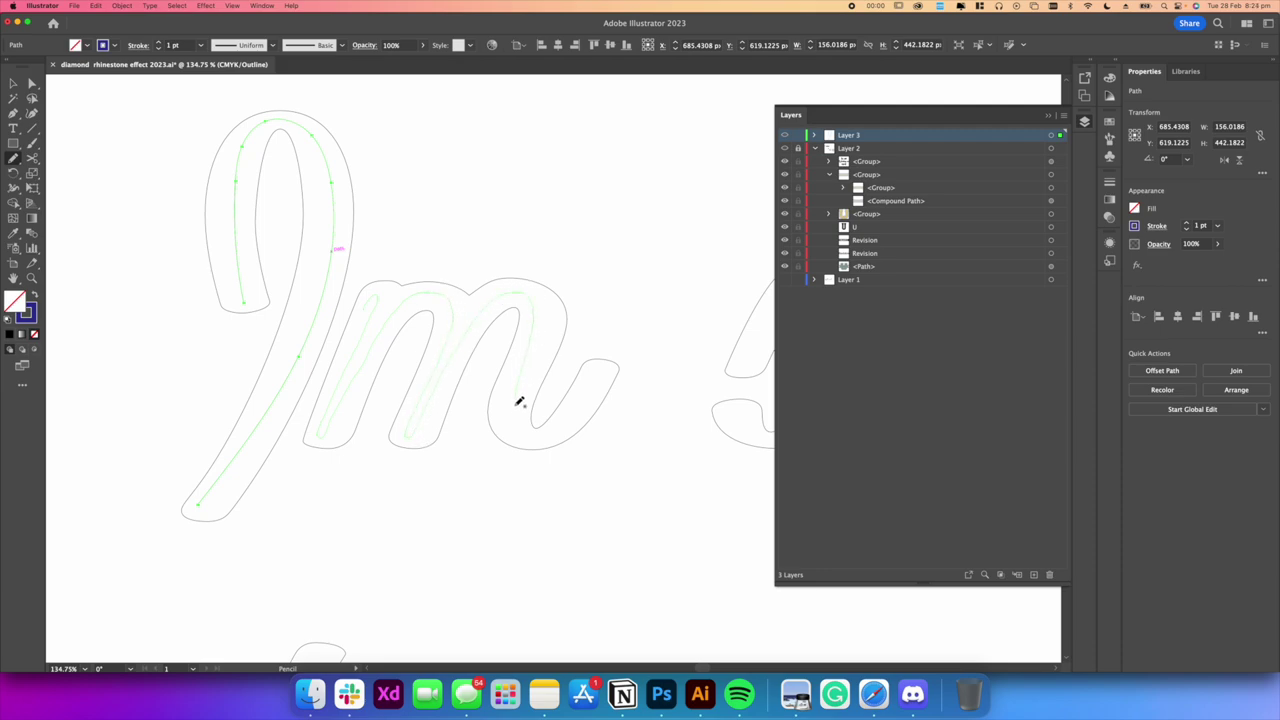
left_click_drag(598, 381, 597, 379)
Trace the centre lines of the letters in "still" with the Pencil tool on Layer 3
left_click_drag(720, 317, 532, 295)
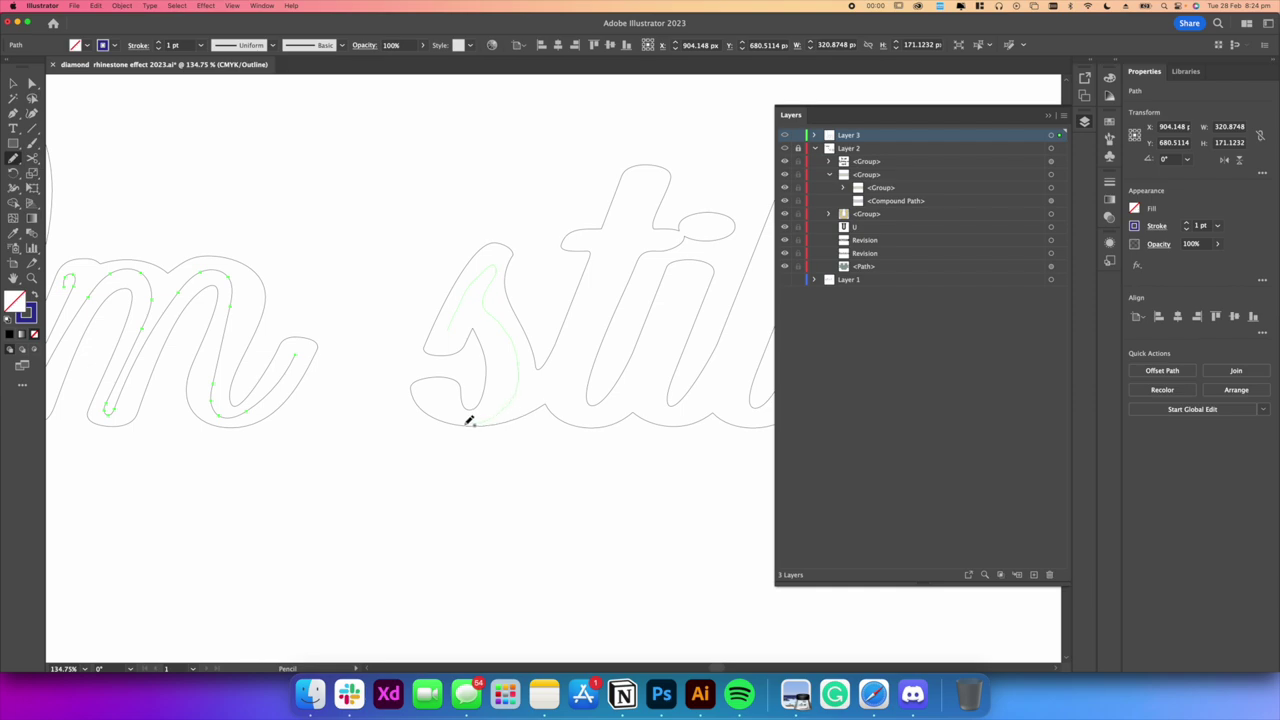
left_click_drag(447, 389, 449, 388)
scroll(470, 370, "right", 5)
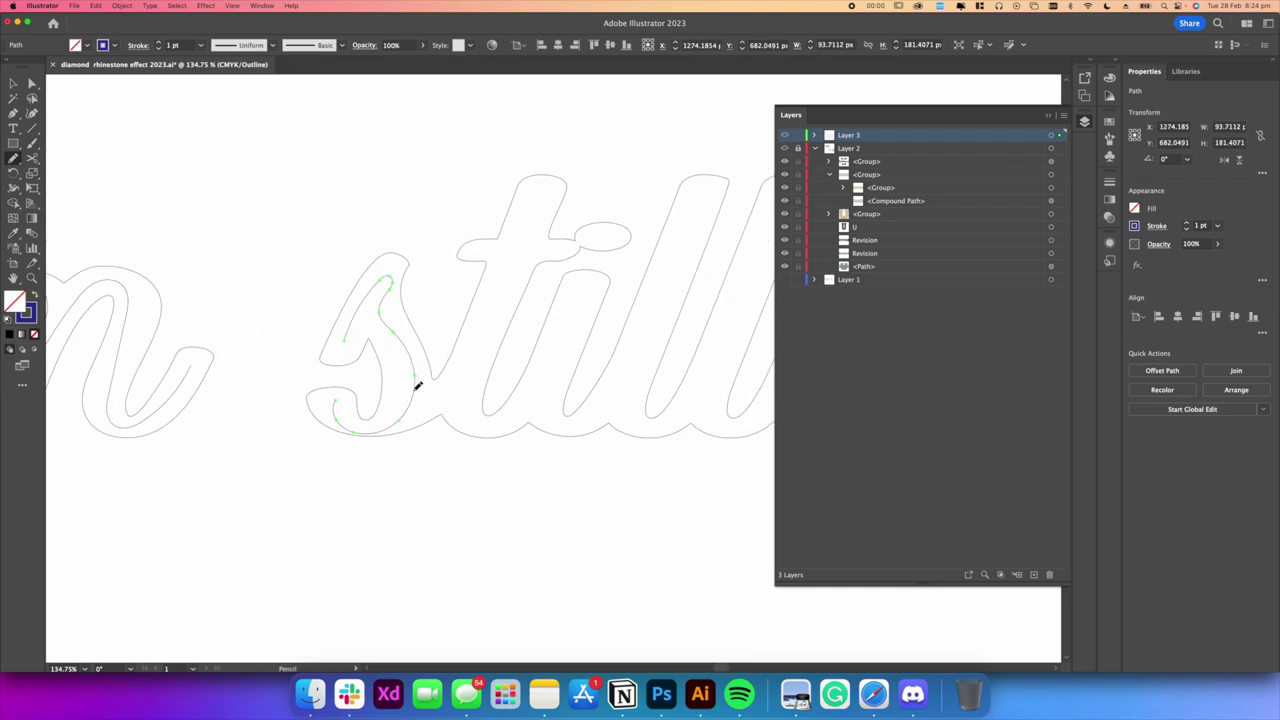
left_click_drag(660, 300, 661, 301)
scroll(600, 312, "right", 12)
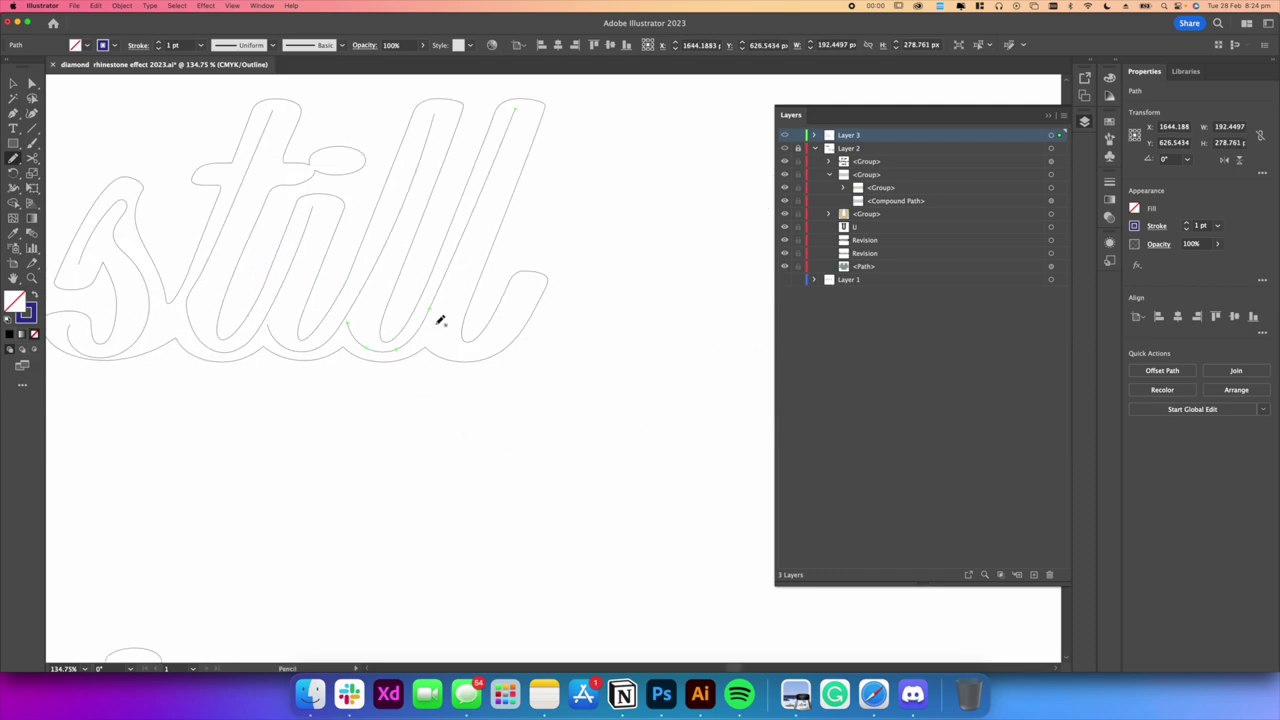
left_click_drag(520, 306, 657, 251)
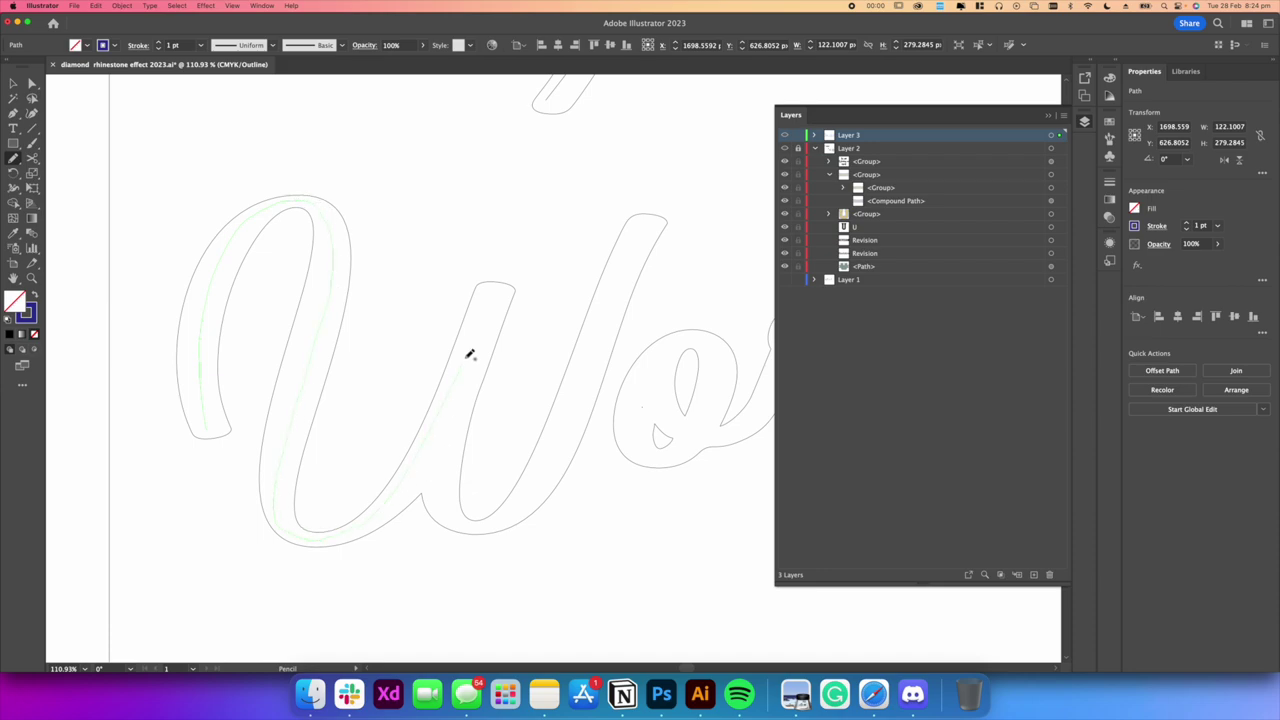
Trace the centre lines of W, o, r and k in "Working" with the Pencil tool
left_click_drag(527, 493, 528, 494)
scroll(475, 413, "right", 10)
left_click_drag(432, 462, 433, 463)
scroll(486, 343, "right", 9)
left_click_drag(365, 330, 444, 352)
left_click_drag(399, 433, 491, 240)
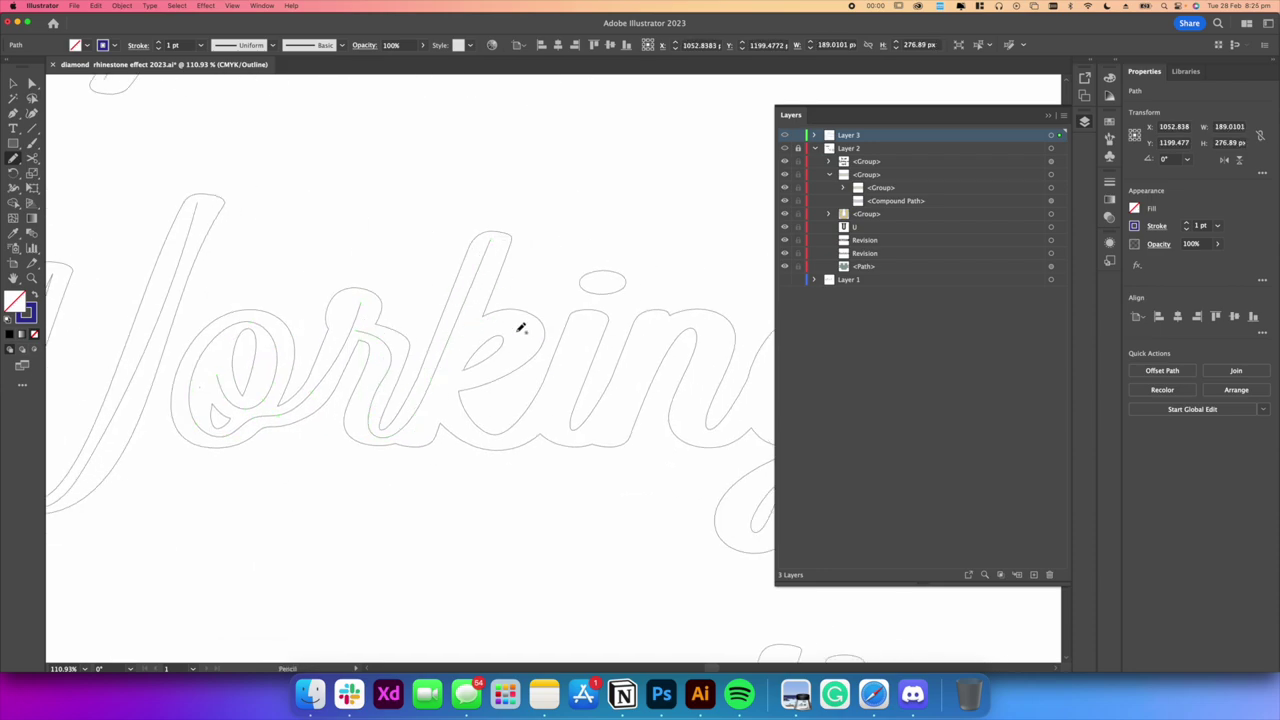
left_click_drag(437, 385, 585, 326)
Continue the centre-line trace along the last letters of the middle line, "Working on"
scroll(585, 326, "right", 5)
scroll(537, 313, "right", 4)
mouse_move(455, 364)
left_mouse_down()
mouse_move(537, 313)
mouse_move(533, 332)
mouse_move(578, 381)
left_mouse_up()
scroll(578, 381, "right", 3)
mouse_move(626, 289)
left_mouse_down()
mouse_move(591, 423)
mouse_move(678, 345)
left_mouse_up()
Trace the centre lines of the letters in "myself" with the Pencil tool and deselect the path
mouse_move(240, 630)
left_mouse_down()
mouse_move(429, 368)
mouse_move(382, 368)
left_mouse_up()
left_click_drag(190, 332, 143, 445)
mouse_move(185, 350)
left_mouse_down()
mouse_move(256, 327)
mouse_move(335, 449)
mouse_move(358, 431)
left_mouse_up()
scroll(358, 431, "right", 2)
mouse_move(367, 309)
left_mouse_down()
mouse_move(423, 343)
mouse_move(327, 467)
mouse_move(520, 291)
left_mouse_up()
scroll(520, 291, "right", 4)
left_click_drag(432, 314, 446, 400)
scroll(384, 391, "right", 4)
scroll(306, 423, "left", 5)
left_click(420, 300, "super")
Complete the remaining centre-line strokes of the script lettering with the Pencil tool on Layer 3
scroll(412, 312, "up", 4)
mouse_move(410, 314)
left_mouse_down()
mouse_move(357, 386)
mouse_move(425, 425)
mouse_move(497, 422)
left_mouse_up()
scroll(370, 396, "right", 5)
scroll(497, 420, "right", 4)
mouse_move(486, 223)
left_mouse_down()
mouse_move(441, 359)
mouse_move(556, 234)
left_mouse_up()
scroll(514, 357, "up", 10)
scroll(514, 357, "up", 5)
mouse_move(298, 336)
left_mouse_down()
mouse_move(305, 282)
mouse_move(446, 428)
left_mouse_up()
scroll(446, 426, "right", 3)
left_click_drag(505, 252, 417, 485)
scroll(425, 430, "right", 4)
left_click_drag(431, 328, 519, 477)
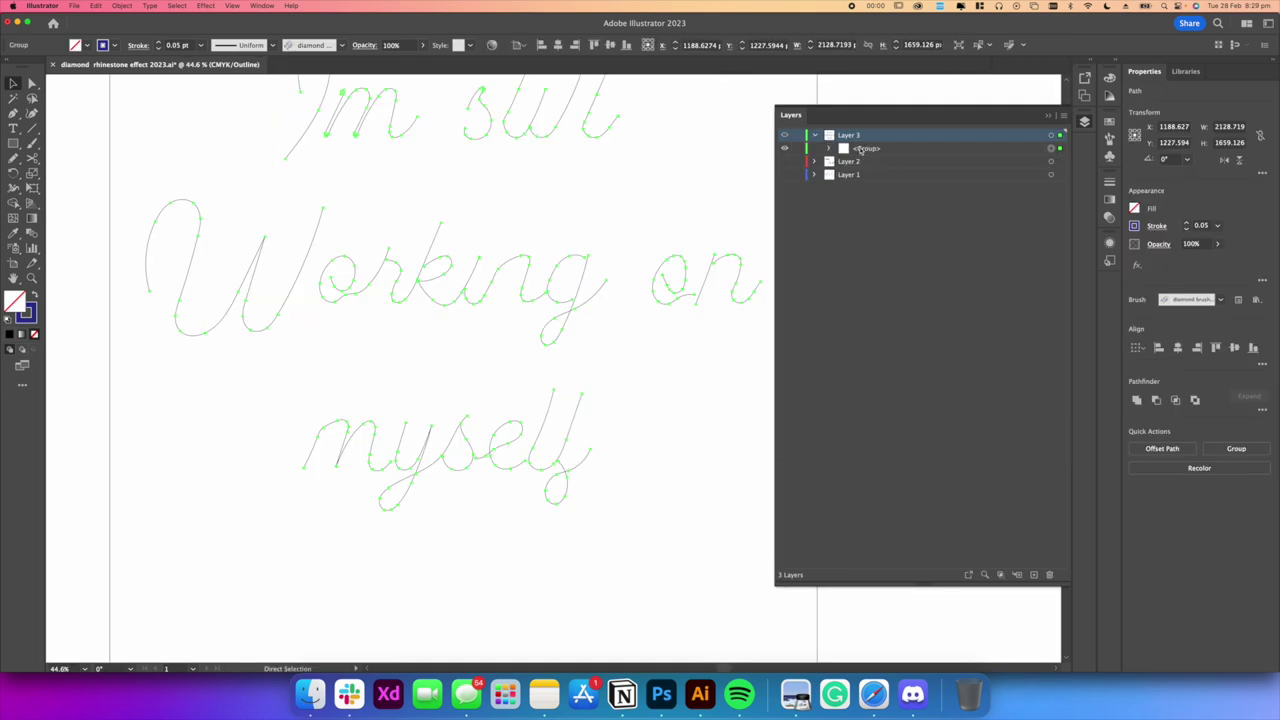
Duplicate the traced lettering group within Layer 3 and offset the copy's paths by 40 px, adjusting the join style
left_click_drag(860, 149, 862, 157)
left_click(1220, 300)
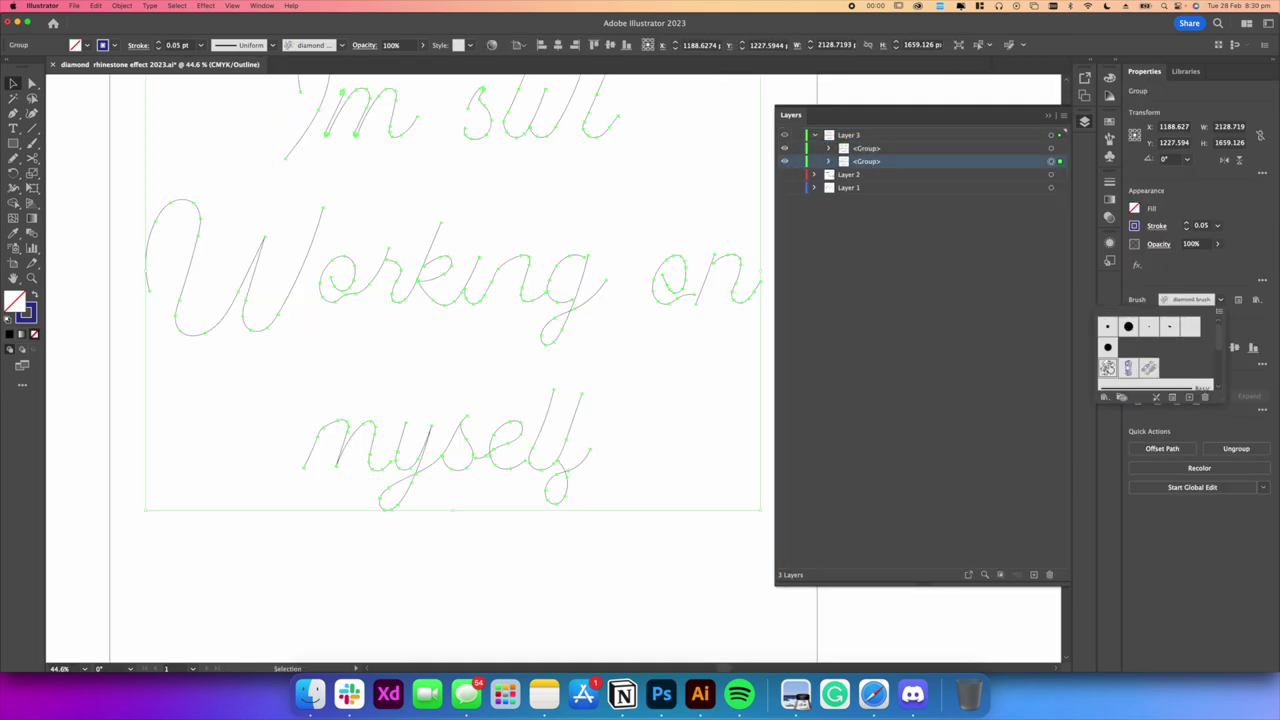
left_click(1166, 214)
left_click(122, 5)
left_click(279, 311)
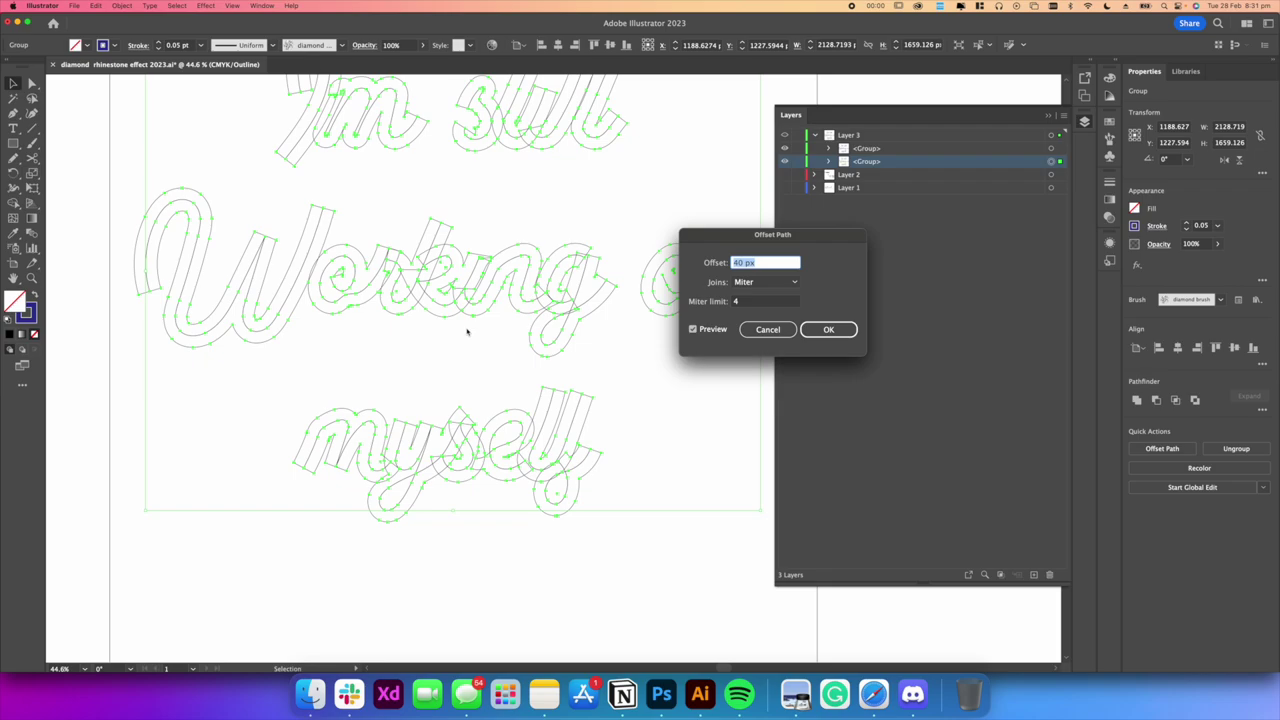
left_click(766, 281)
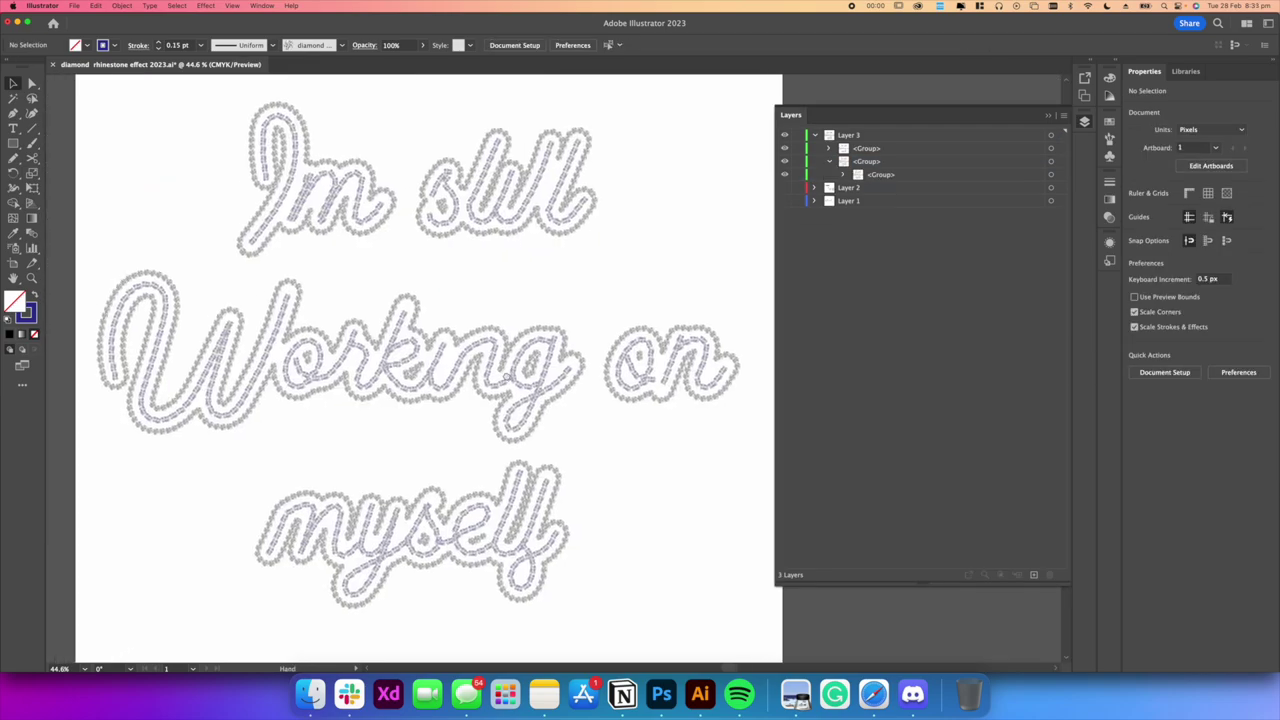
Fill the offset lettering outline with the gem pattern and select the other lettering group in Layer 3
left_click(1134, 209)
left_click(1004, 286)
left_click(657, 269)
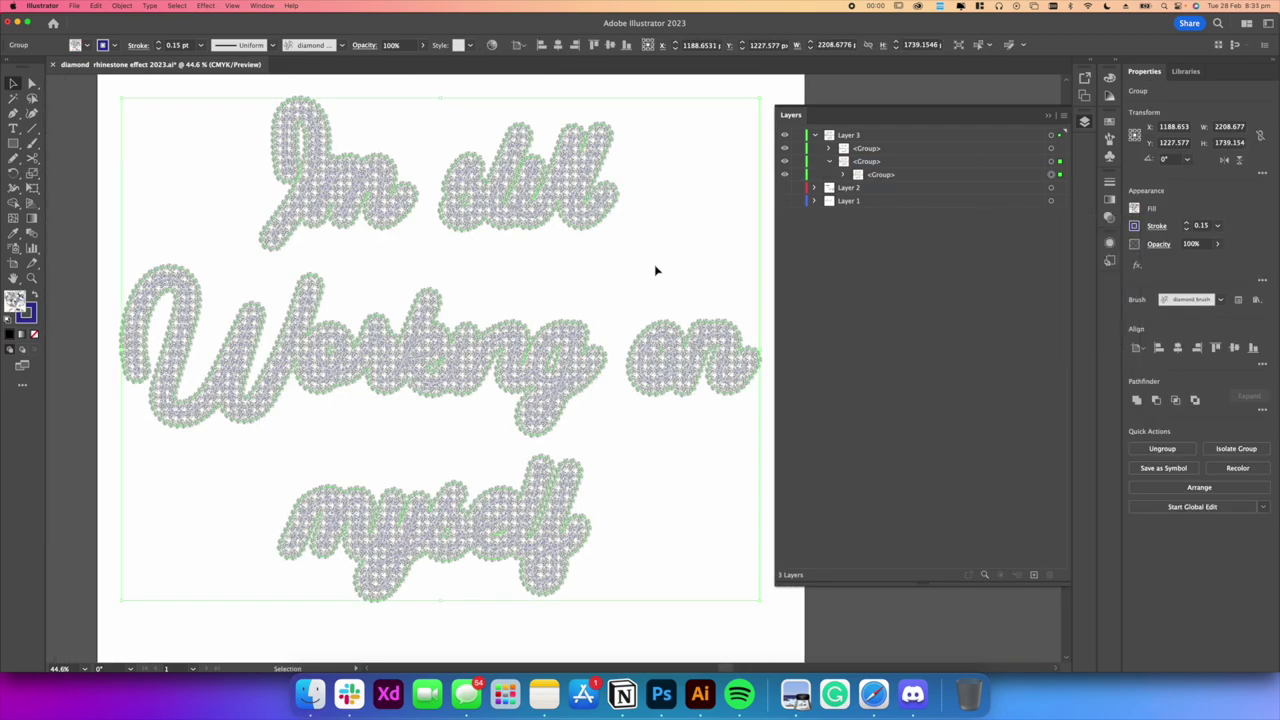
left_click(656, 269)
scroll(446, 280, "down", 3)
left_click(496, 363)
left_click(719, 324)
scroll(719, 324, "up", 1)
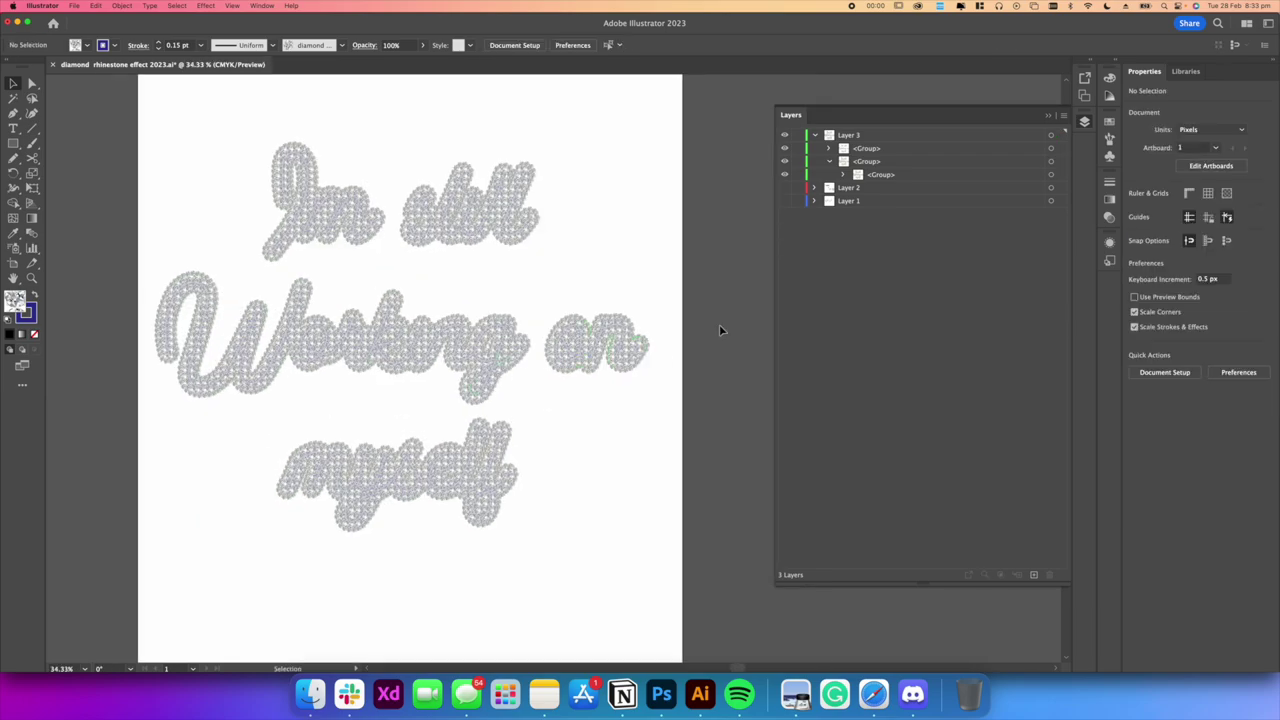
scroll(393, 341, "up", 6)
scroll(392, 341, "down", 4)
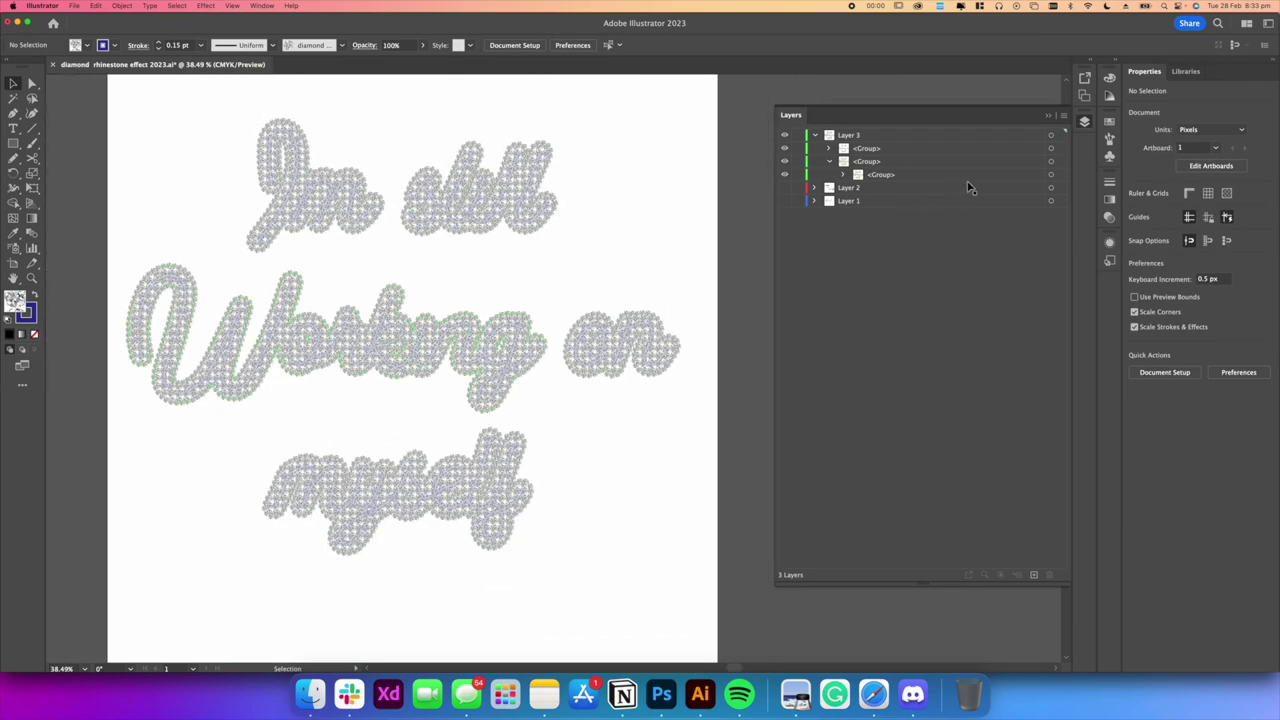
left_click(1051, 150)
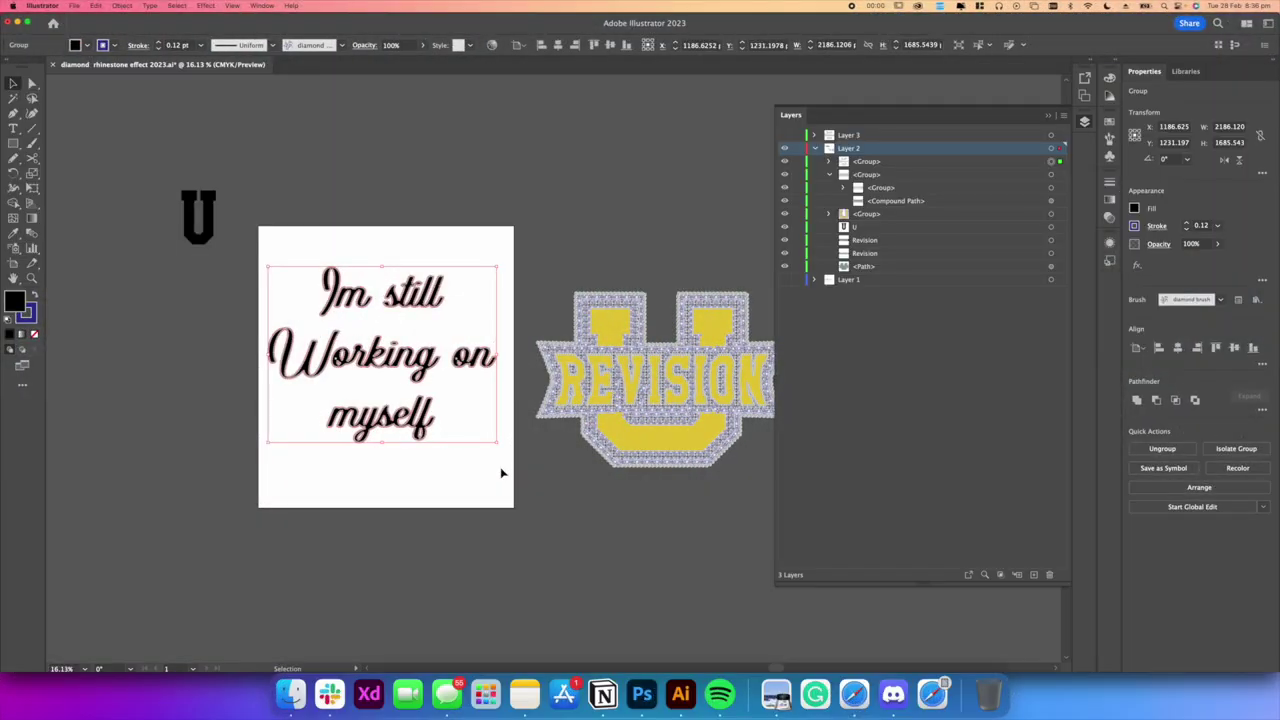
Delete the black "Im still Working on myself" lettering group from Layer 2 and bring the REVISION U logo into view
key("Delete")
left_click_drag(513, 461, 349, 451)
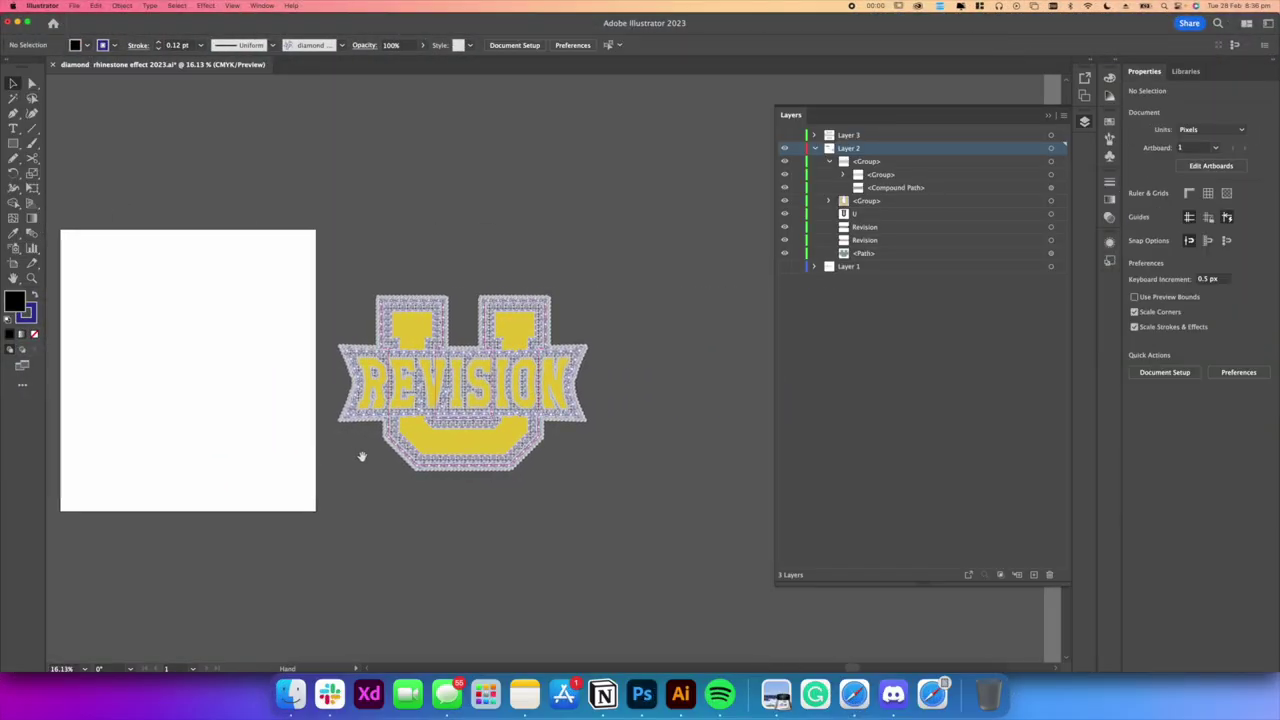
scroll(600, 437, "up", 5)
scroll(600, 437, "down", 2)
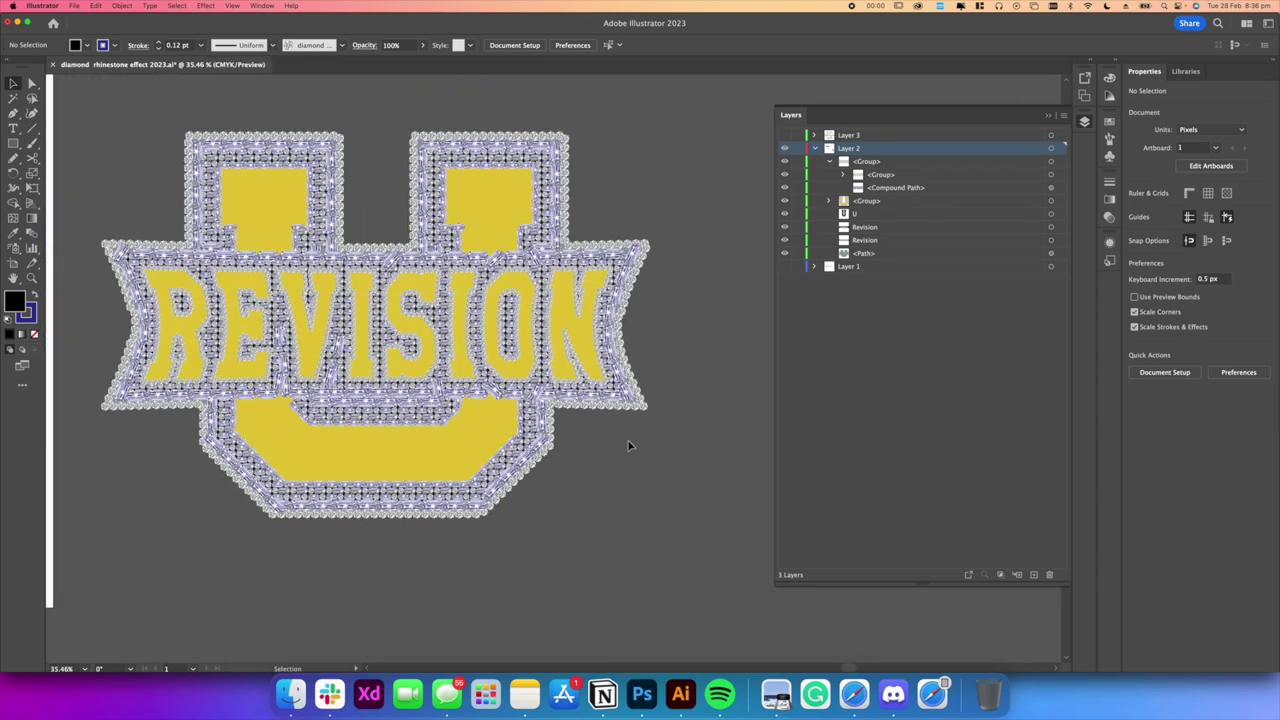
Switch to Photoshop and create a 2450 x 2700 px document at 300 ppi with artboards enabled
left_click(645, 700)
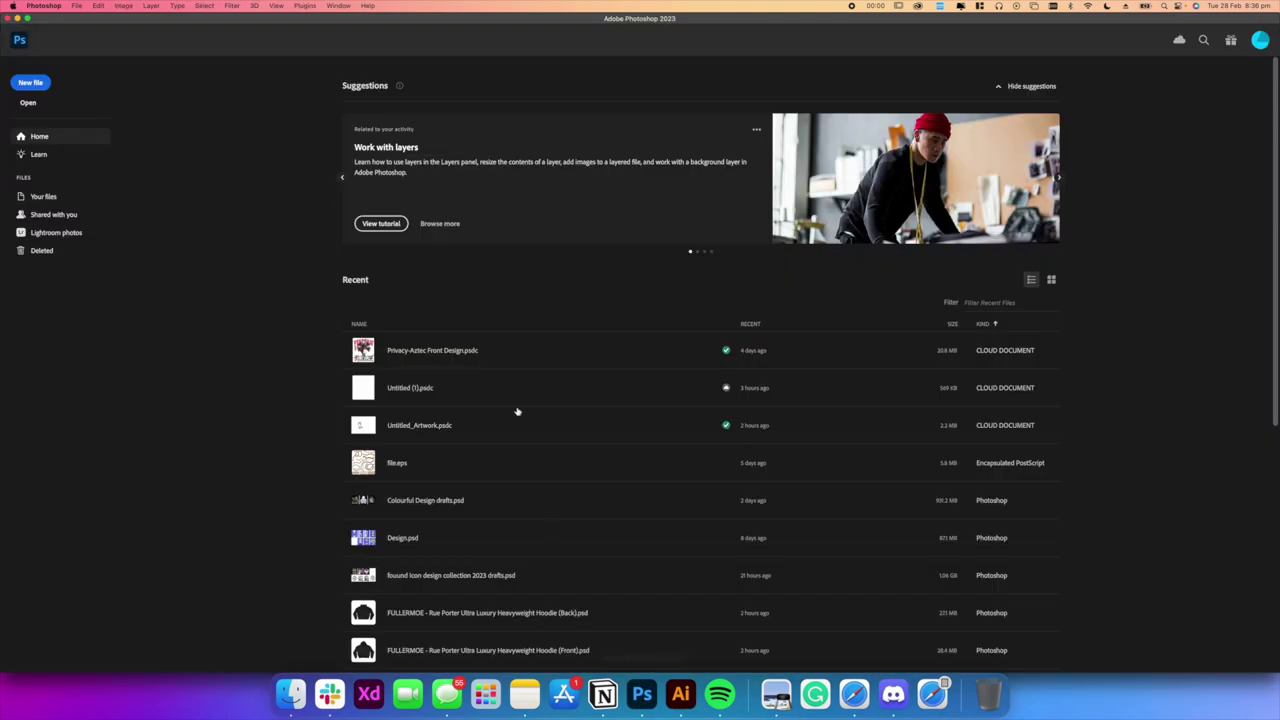
left_click(30, 83)
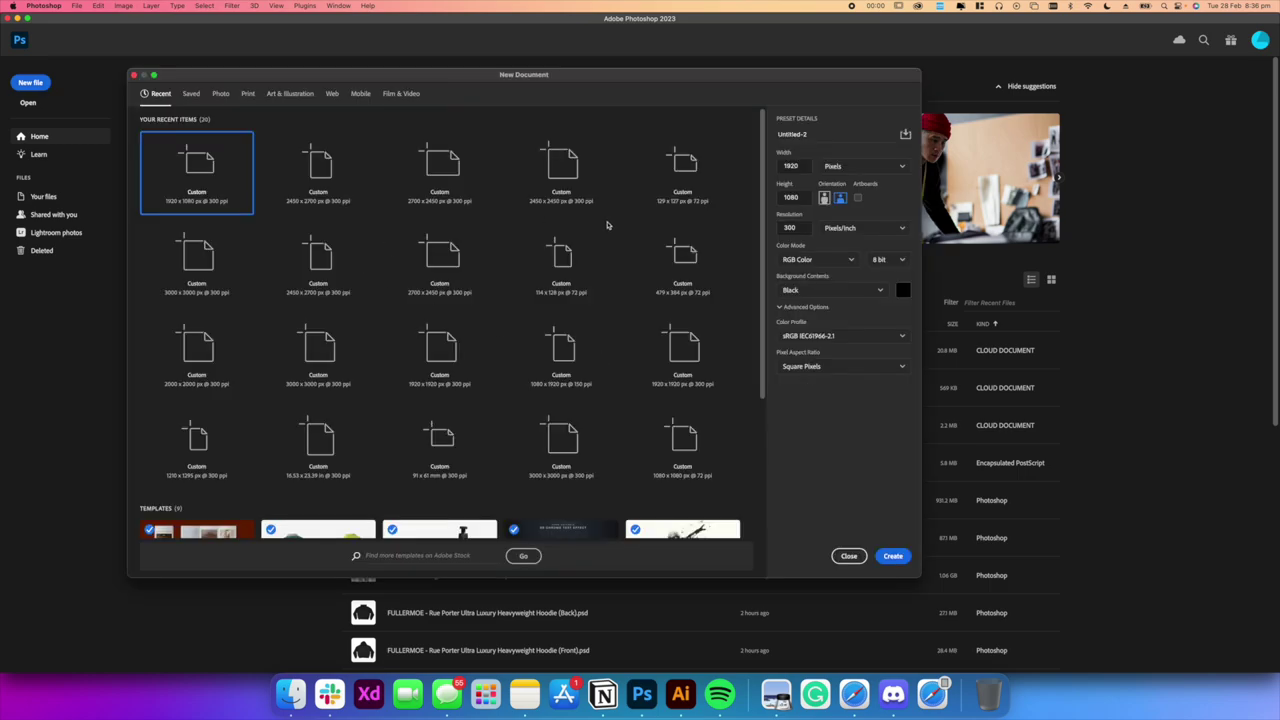
left_click(308, 258)
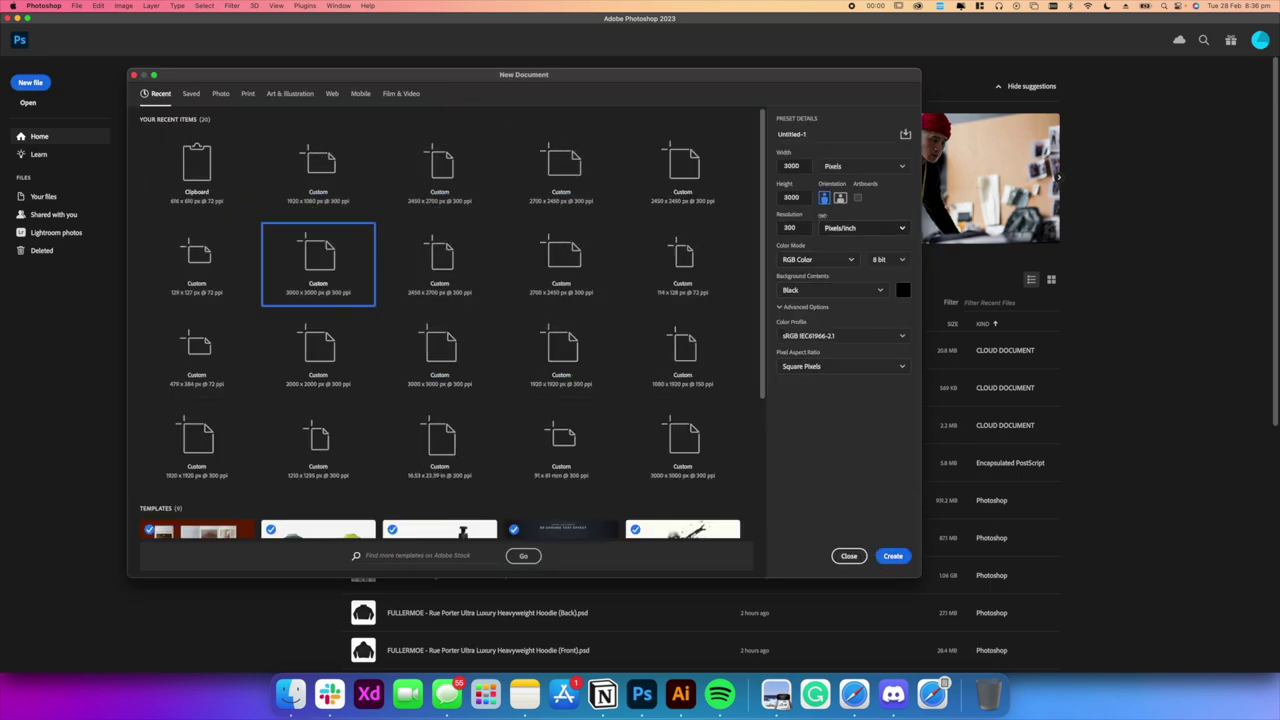
left_click(859, 199)
left_click(679, 177)
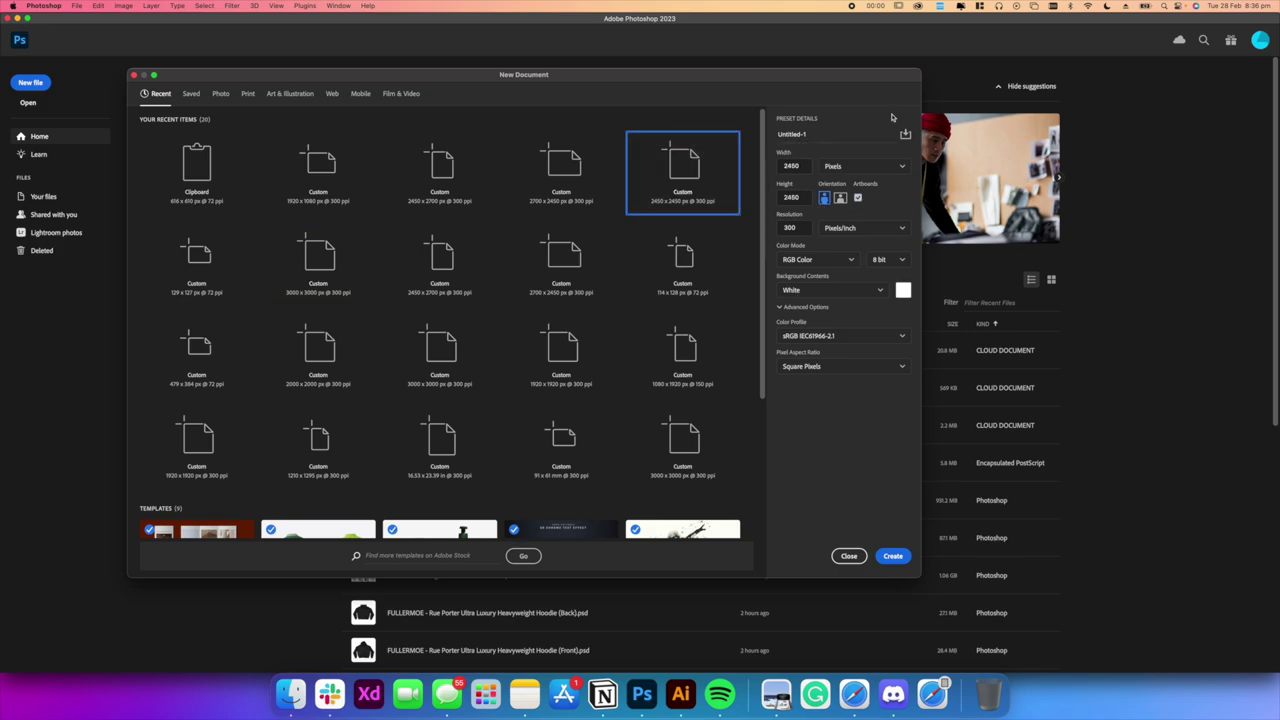
left_click(800, 197)
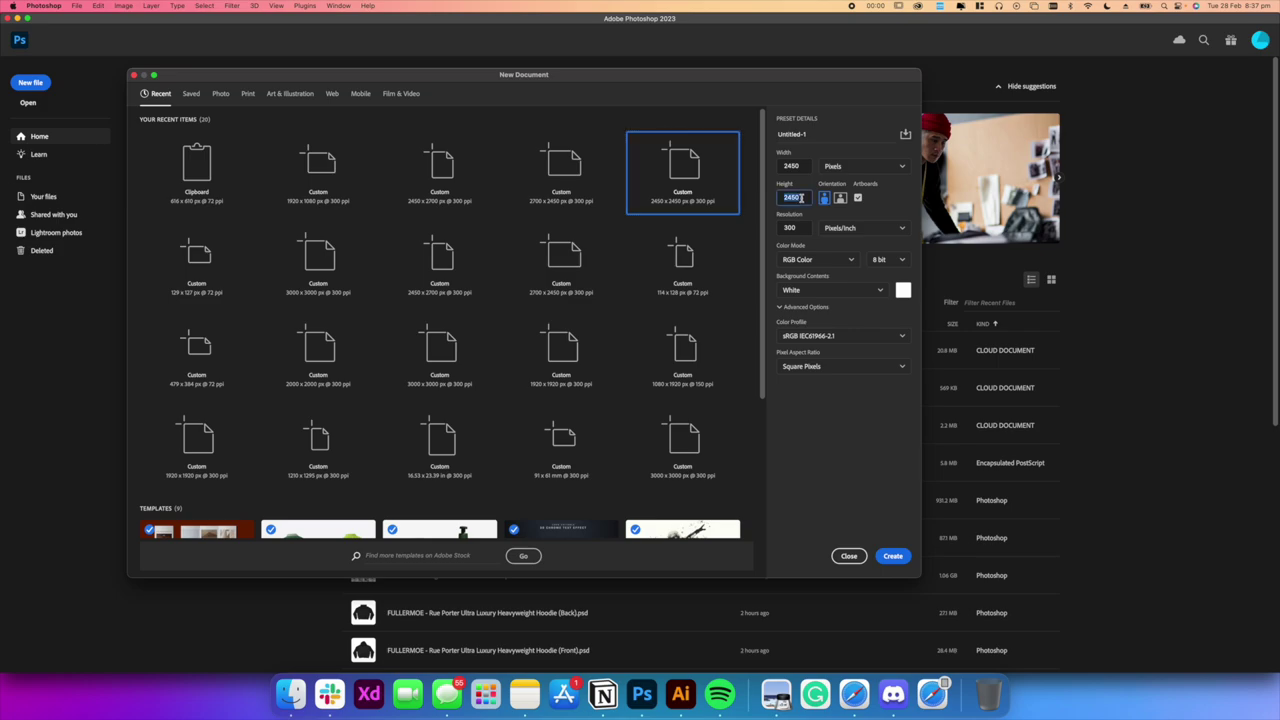
type("2700")
left_click(871, 438)
left_click(892, 557)
Position the REVISION U logo smart object on Artboard 1 and commit its placement
left_click_drag(717, 338, 695, 338)
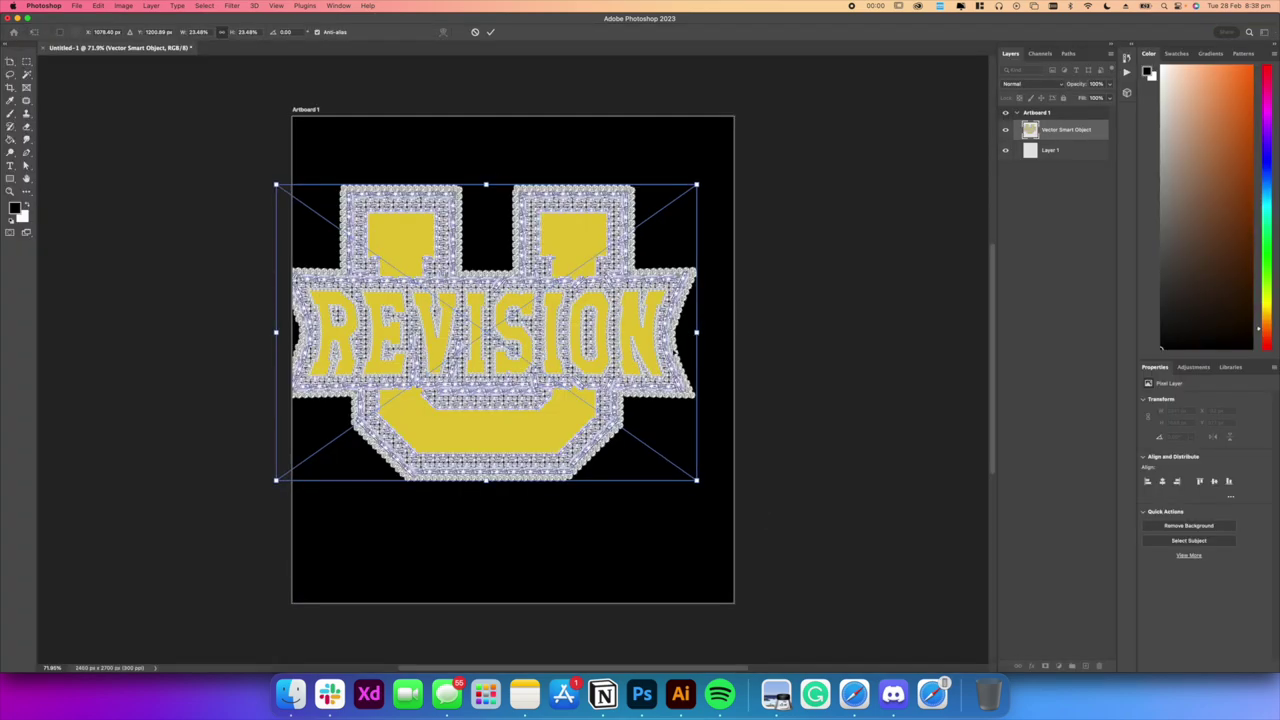
key("Return")
left_click_drag(424, 296, 438, 313)
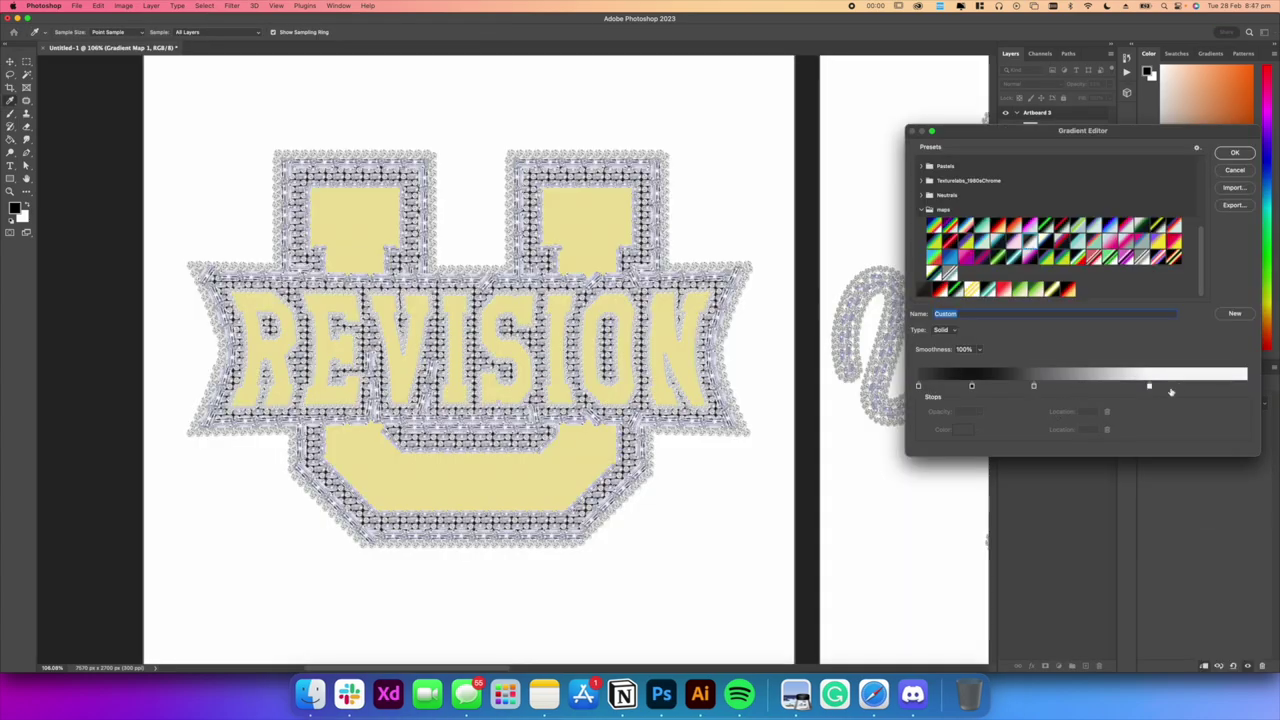
Try moving the gradient map's light stop to location 73 and open the adjustment layer's opacity setting
left_click_drag(1149, 386, 1157, 388)
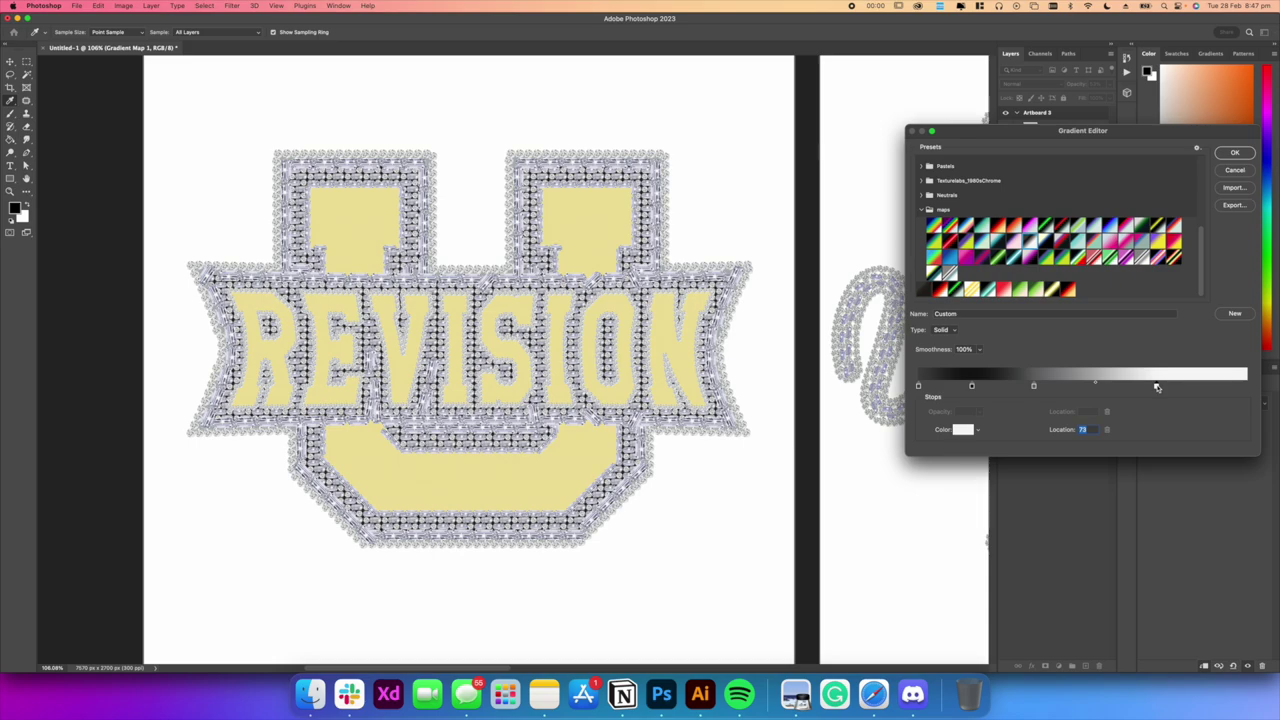
left_click(1241, 173)
scroll(626, 409, "down", 10)
scroll(510, 401, "up", 5)
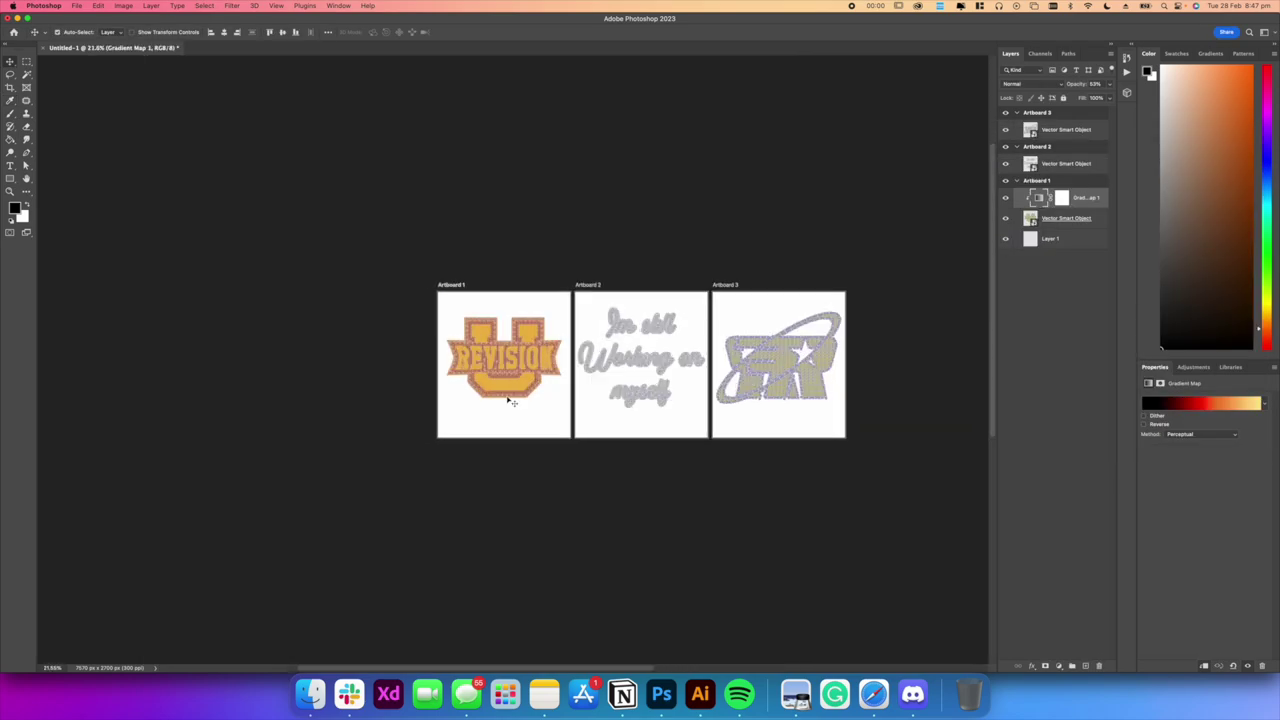
scroll(511, 400, "up", 5)
left_click(1107, 87)
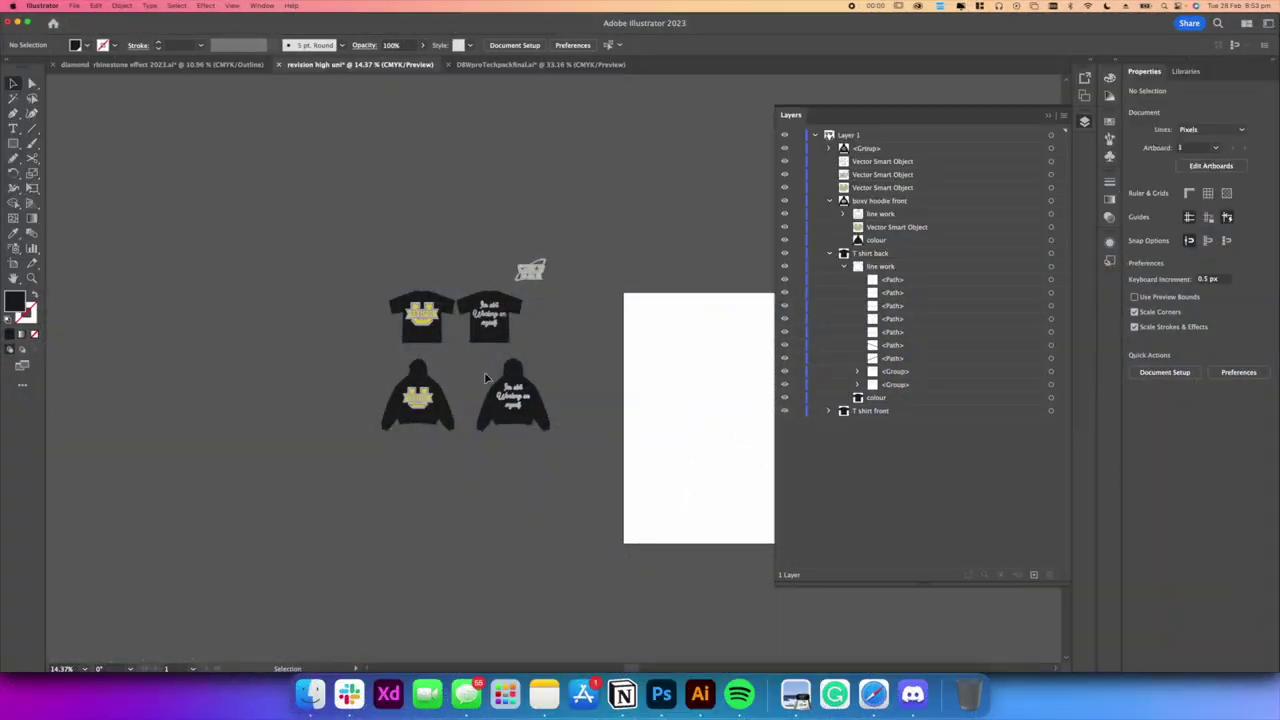
Examine the REVISION U logo and script lettering on the black hoodie mockups in Illustrator
scroll(440, 420, "up", 8)
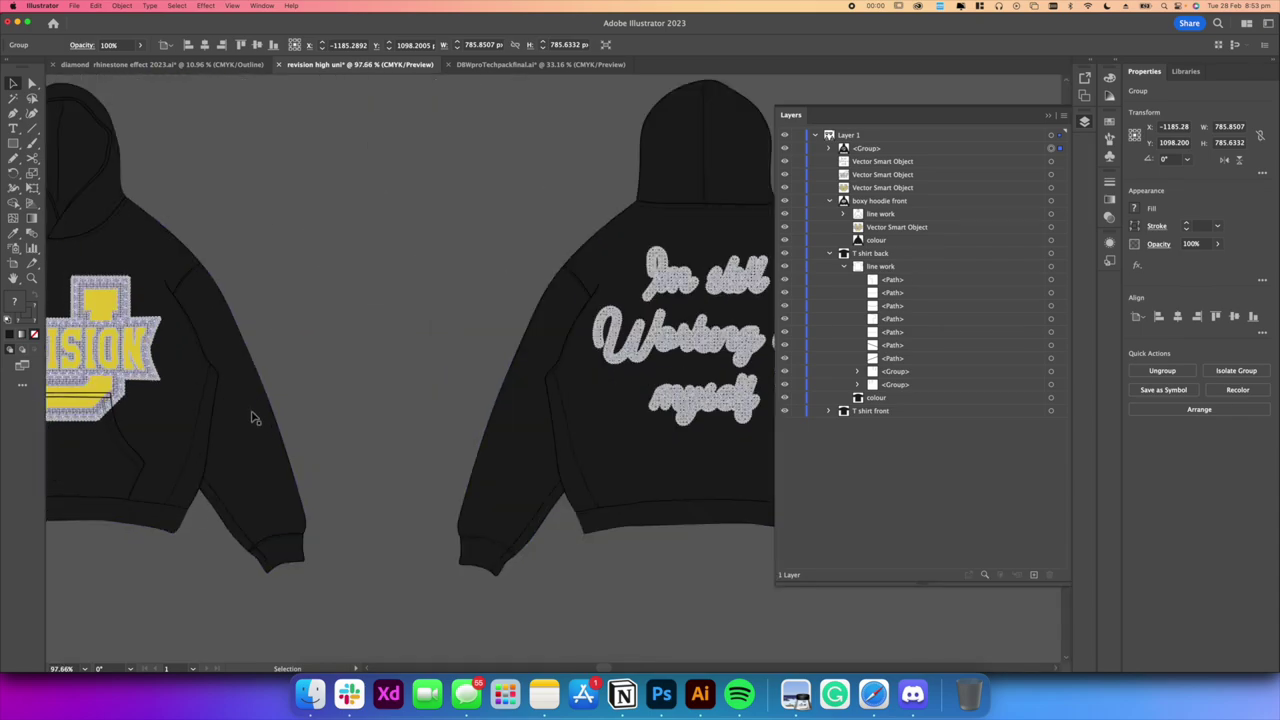
left_click_drag(305, 393, 557, 406)
scroll(511, 376, "down", 3)
left_click_drag(508, 363, 502, 371)
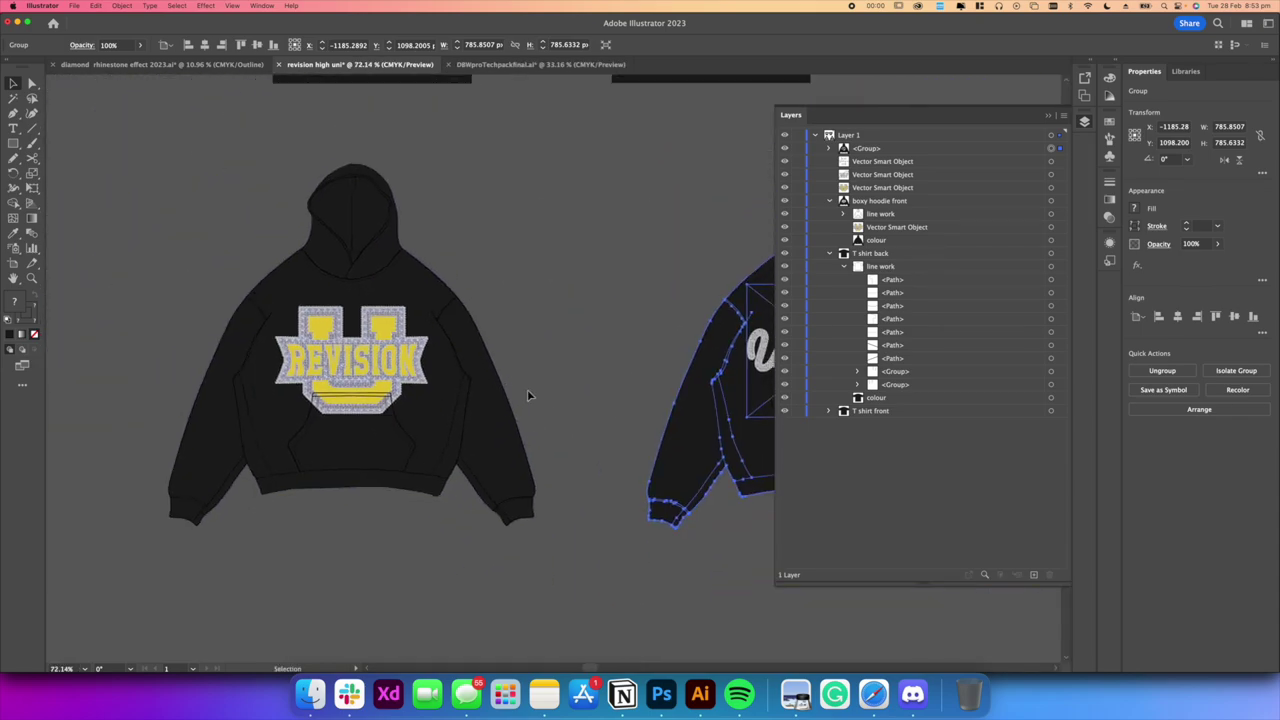
scroll(529, 394, "down", 6)
left_click(640, 482)
left_click_drag(649, 482, 583, 508)
key("super+z")
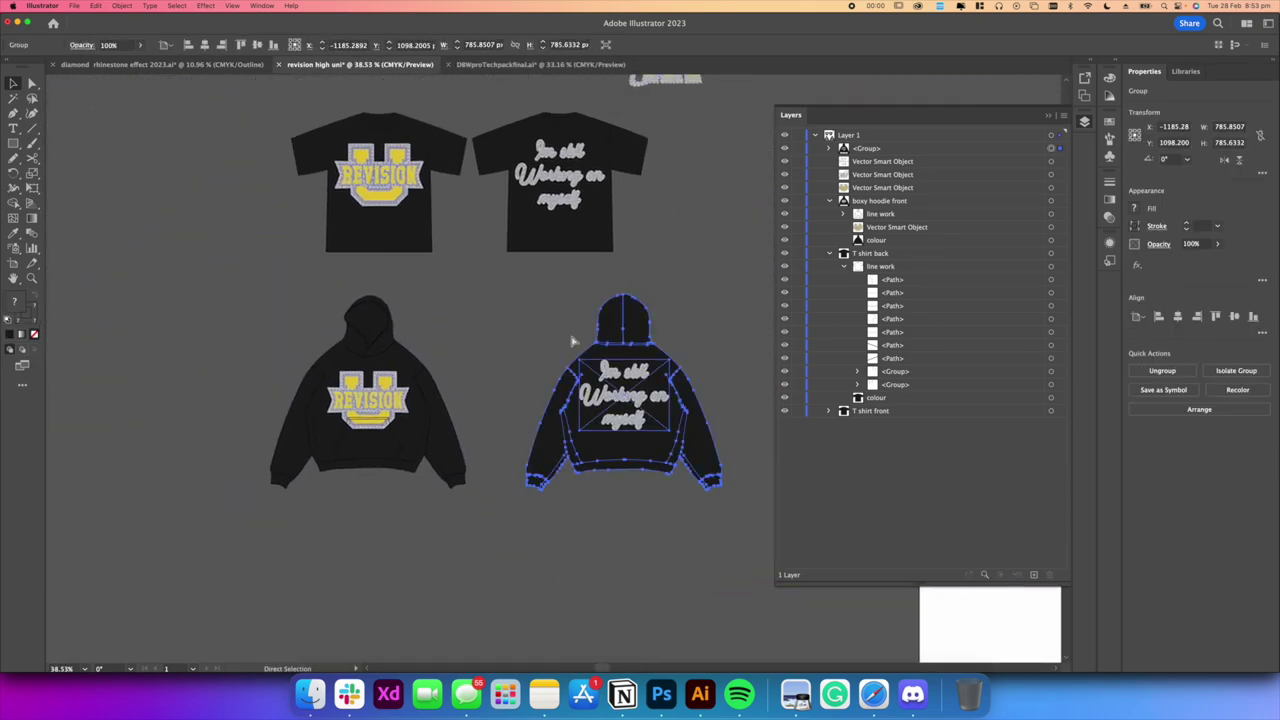
Examine the black T-shirt and hoodie mockups and the green, purple and red hoodie variants
left_click_drag(268, 444, 388, 480)
left_click(480, 334)
left_click_drag(473, 277, 477, 342)
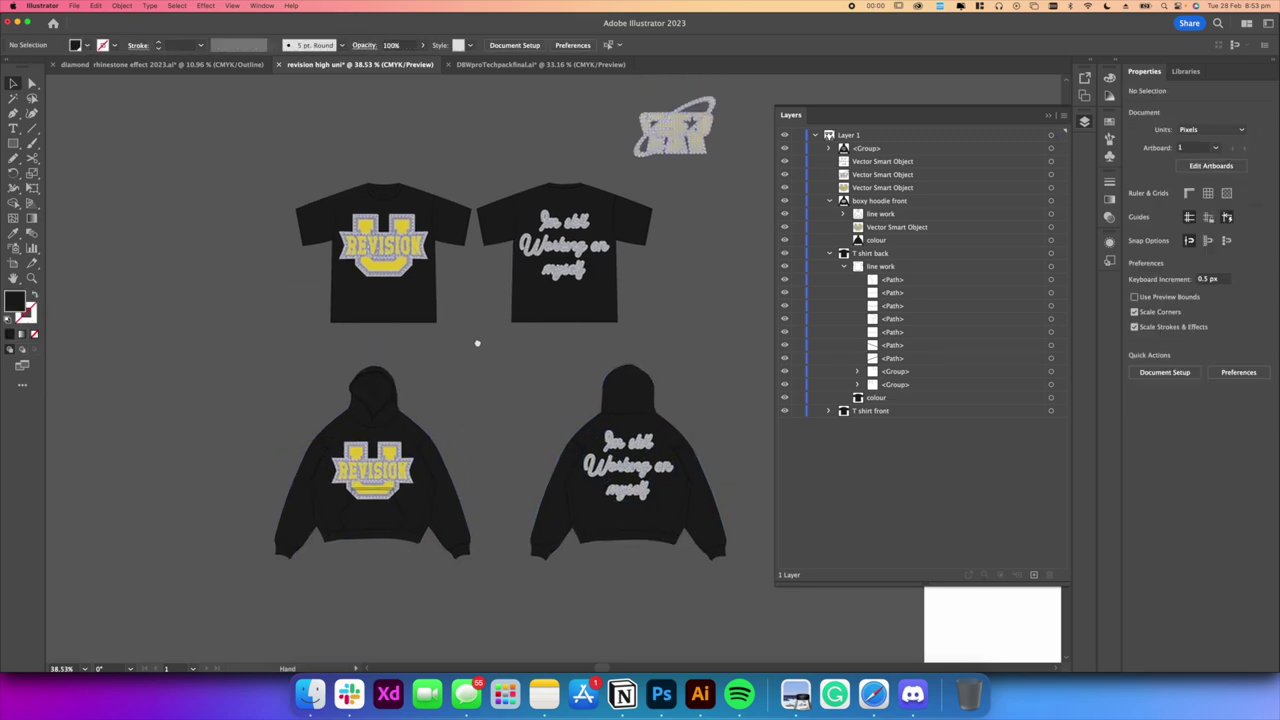
left_click(420, 230)
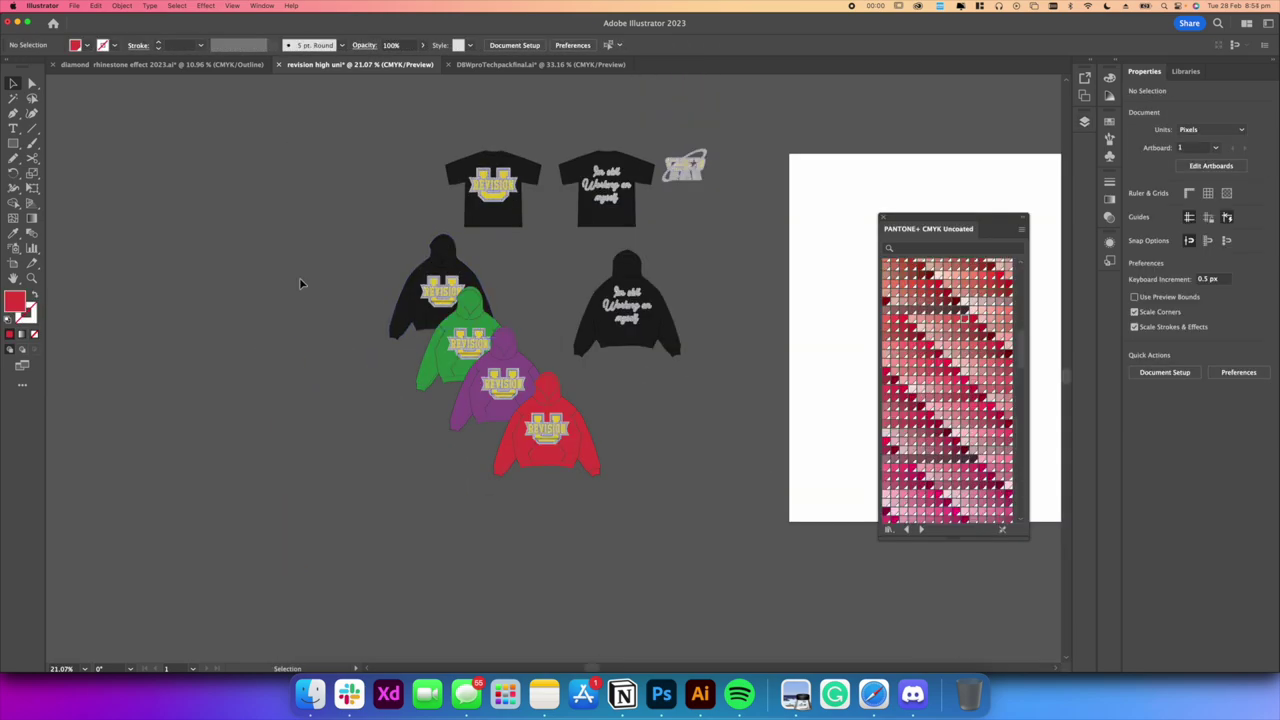
scroll(515, 375, "up", 5)
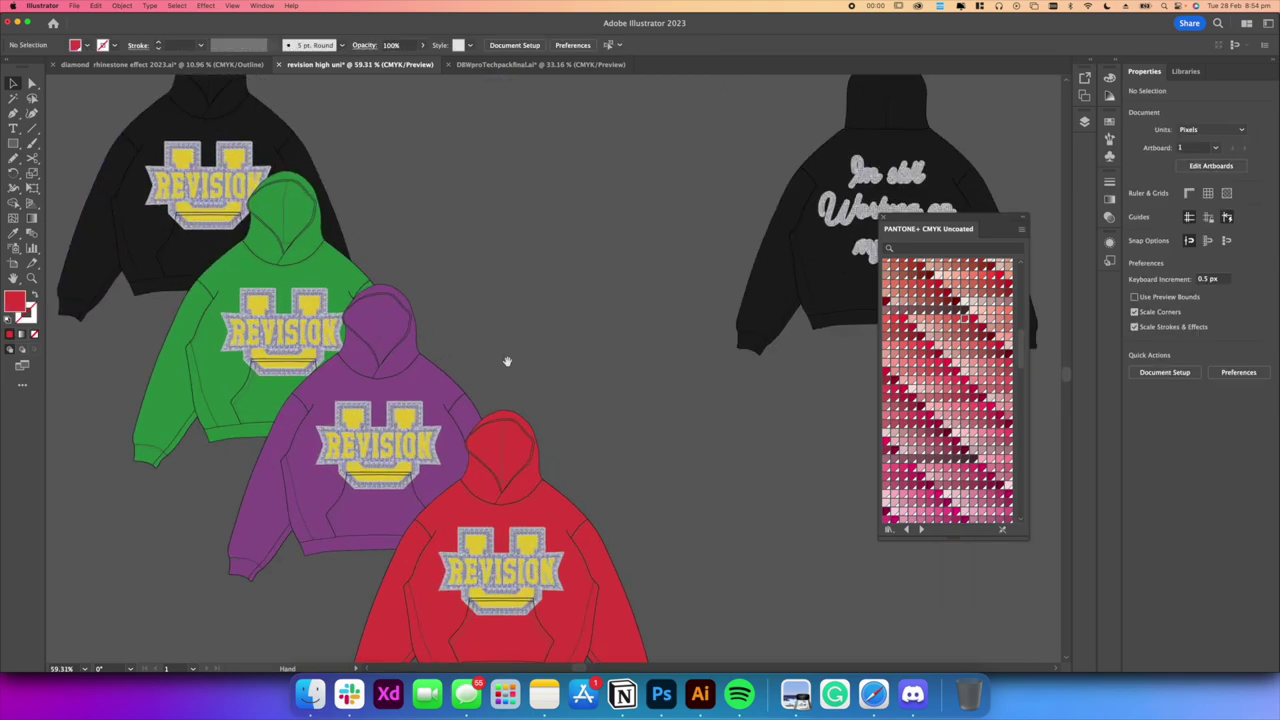
scroll(522, 386, "down", 5)
Move the black back-view hoodie mockup to the empty space above and left of the coloured hoodies
left_click_drag(640, 385, 278, 220)
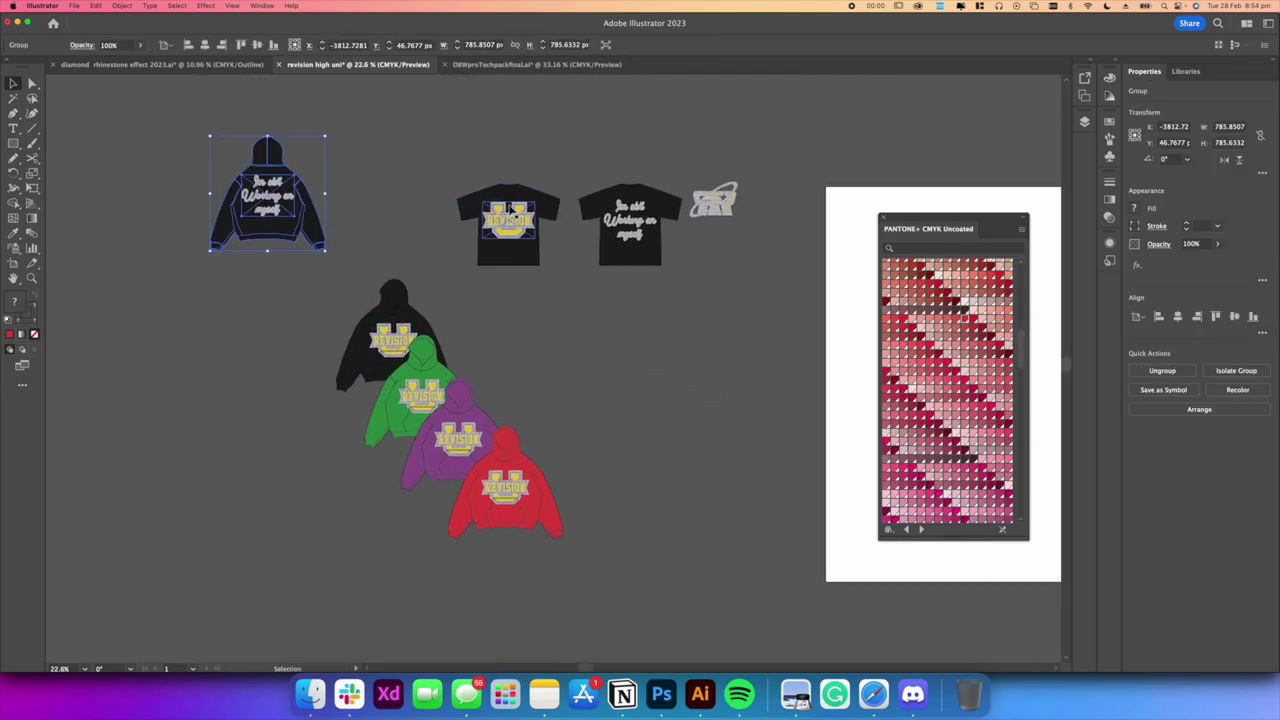
scroll(512, 207, "up", 3)
left_click_drag(524, 247, 504, 391)
scroll(444, 278, "down", 3)
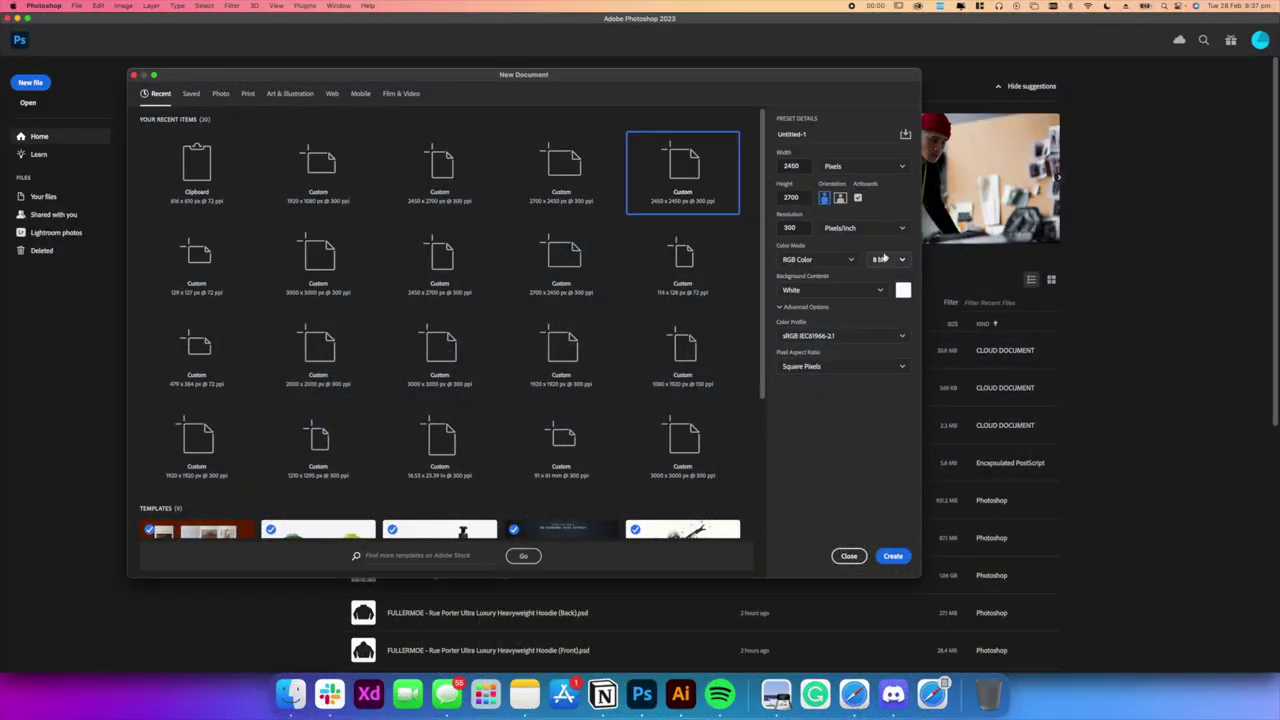
Examine the bit depth options for the new 2450 x 2700 px Photoshop document
left_click(884, 259)
left_click(859, 377)
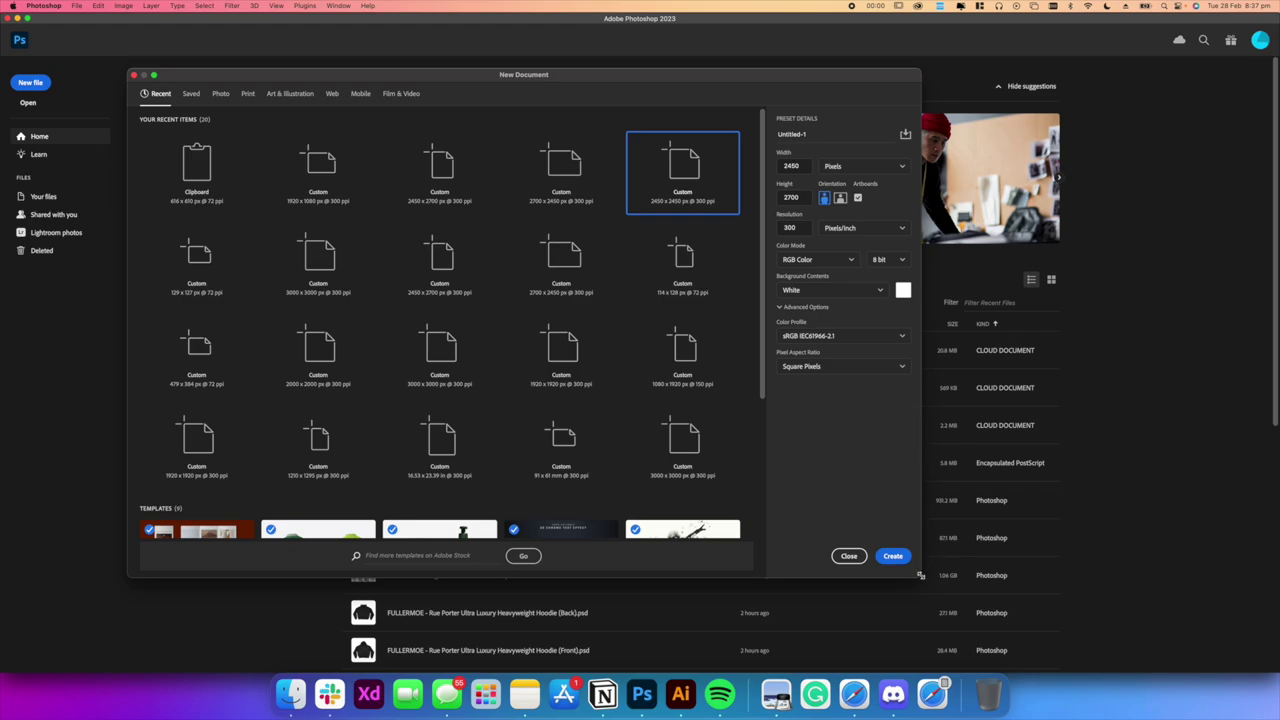